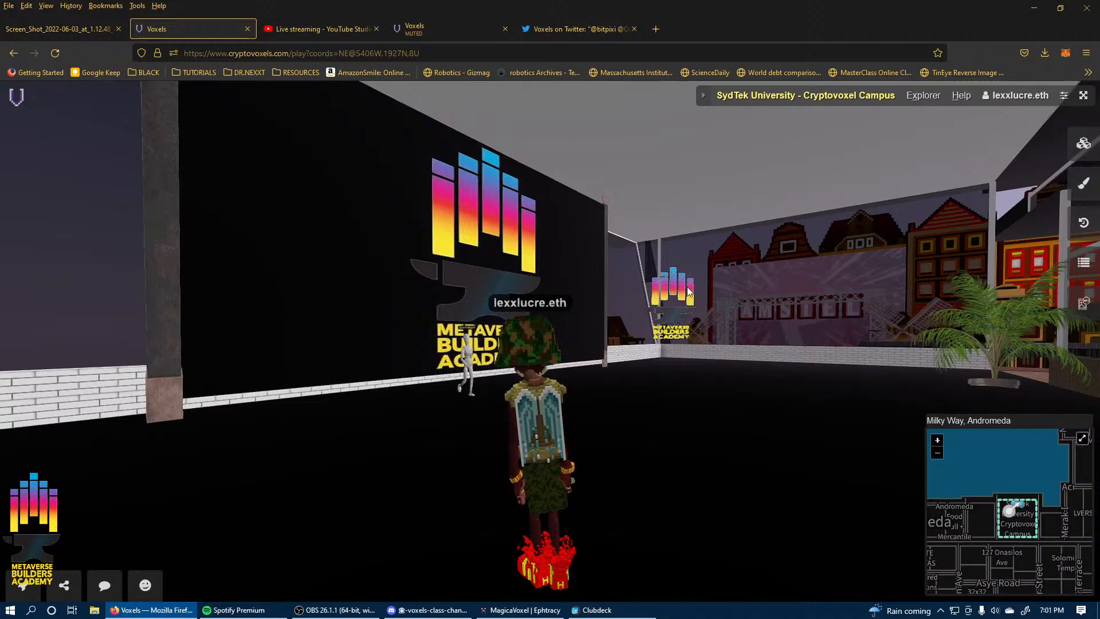
# Look around the SydTek University campus, including the SydTek screen and the Land Development DAO logo.
pyautogui.moveTo(531, 404); pyautogui.dragTo(831, 390)
pyautogui.moveTo(466, 454); pyautogui.dragTo(566, 434)
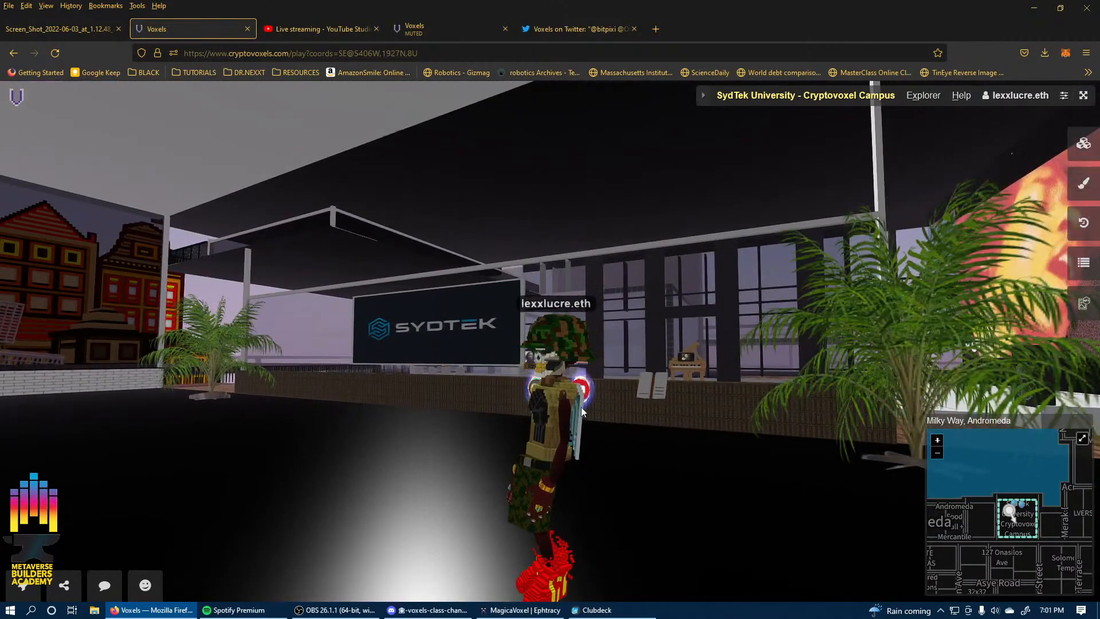
pyautogui.moveTo(490, 413); pyautogui.dragTo(548, 364)
pyautogui.press('w')
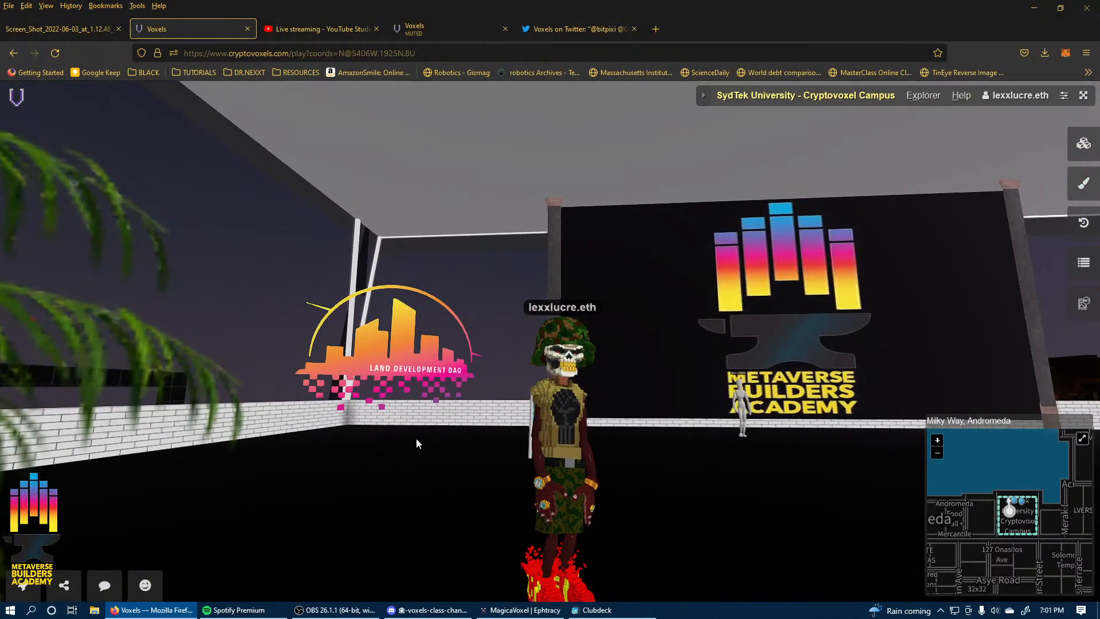
# Change the avatar's costume to ZOOT SUIT RIOT and check it from close up.
pyautogui.scroll(5, 521, 450)
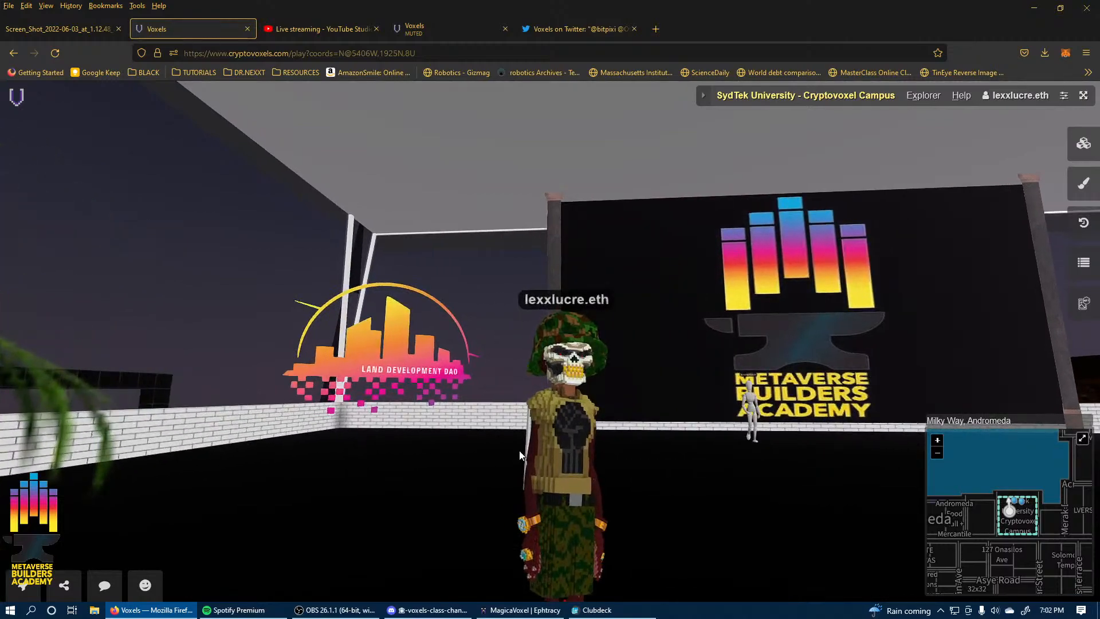
pyautogui.scroll(-3, 505, 453)
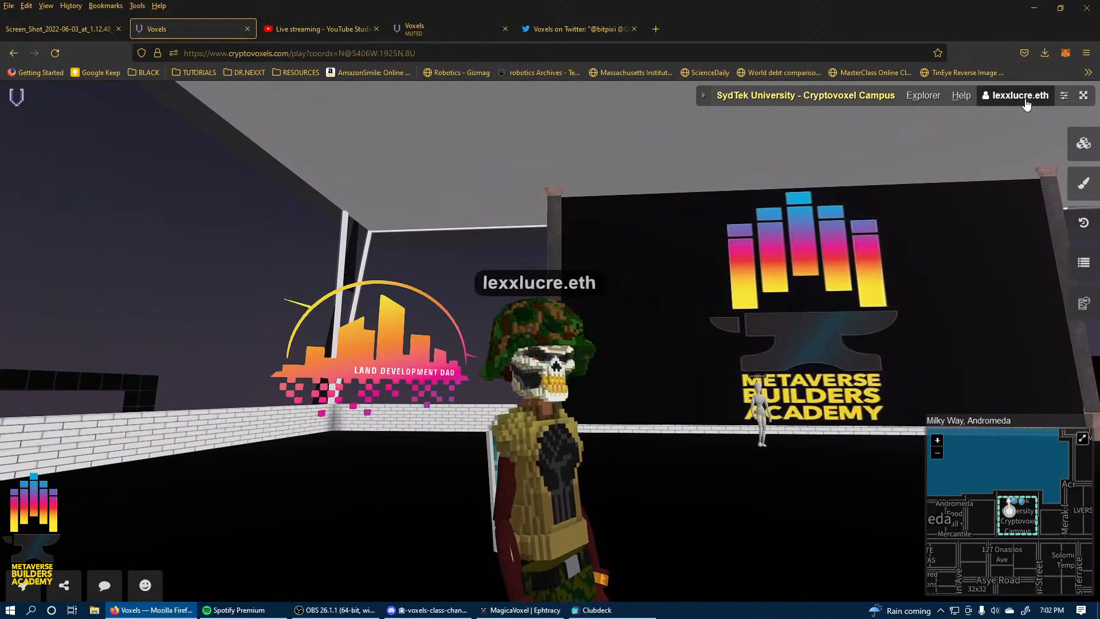
pyautogui.click(1045, 189)
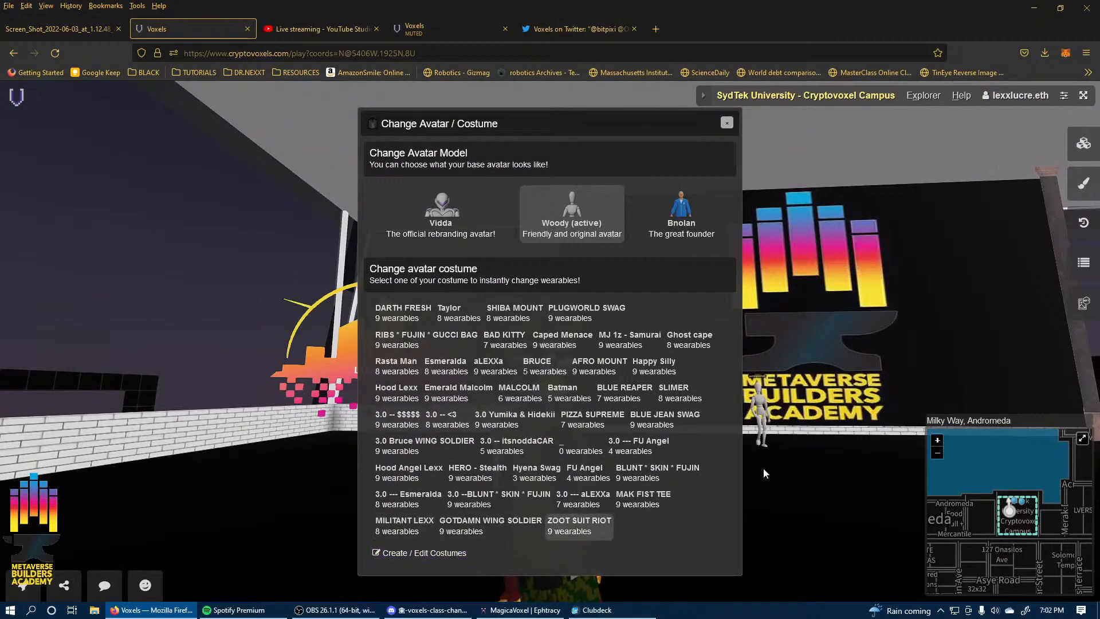
pyautogui.scroll(-2, 696, 317)
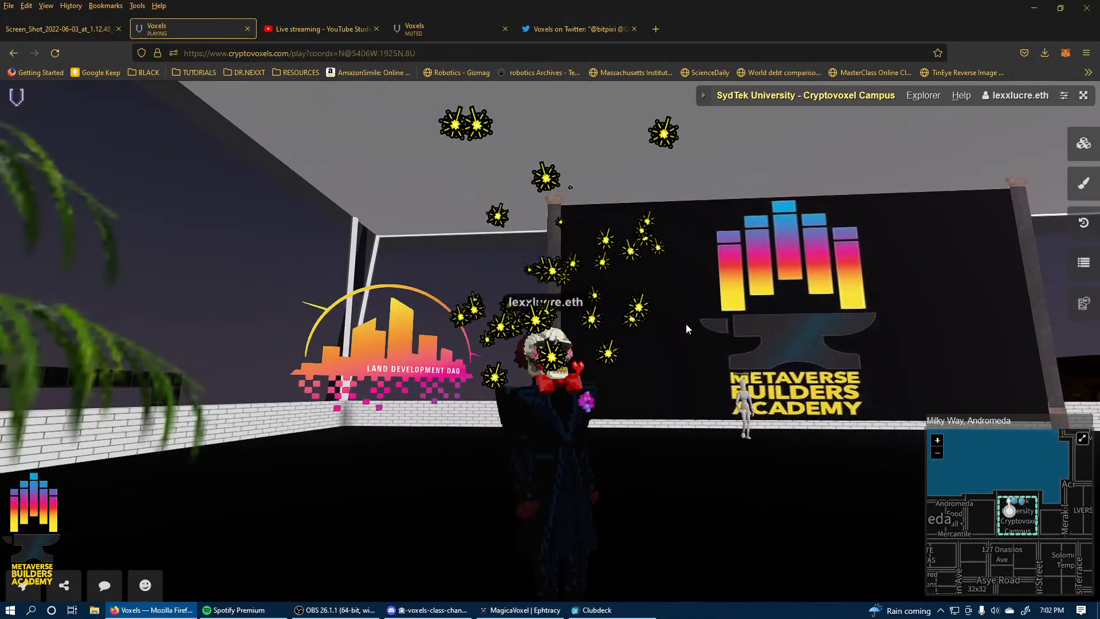
# Look over the Land Development DAO and Metaverse Builders Academy displays around the avatar.
pyautogui.moveTo(797, 296); pyautogui.dragTo(597, 314)
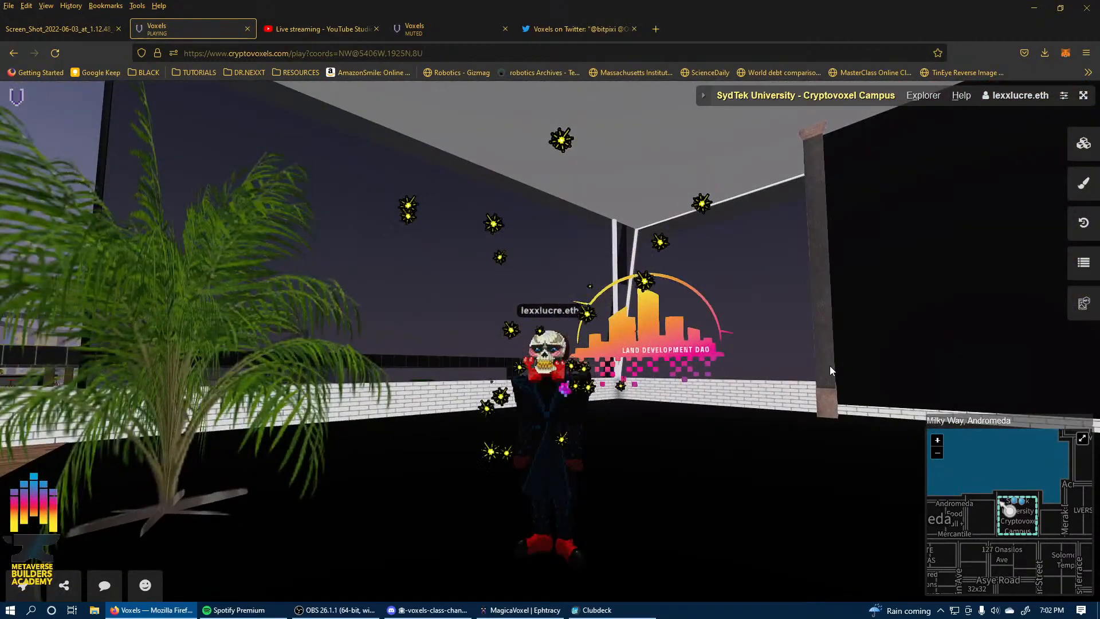
pyautogui.moveTo(814, 352); pyautogui.dragTo(872, 367)
pyautogui.moveTo(766, 329); pyautogui.dragTo(876, 332)
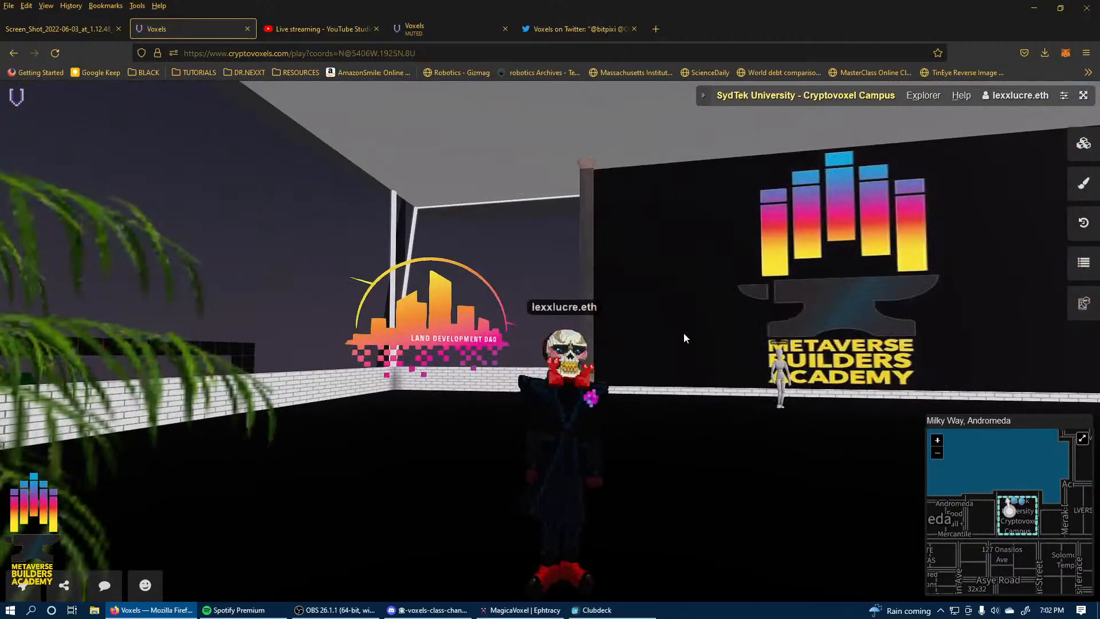
pyautogui.moveTo(684, 338); pyautogui.dragTo(753, 343)
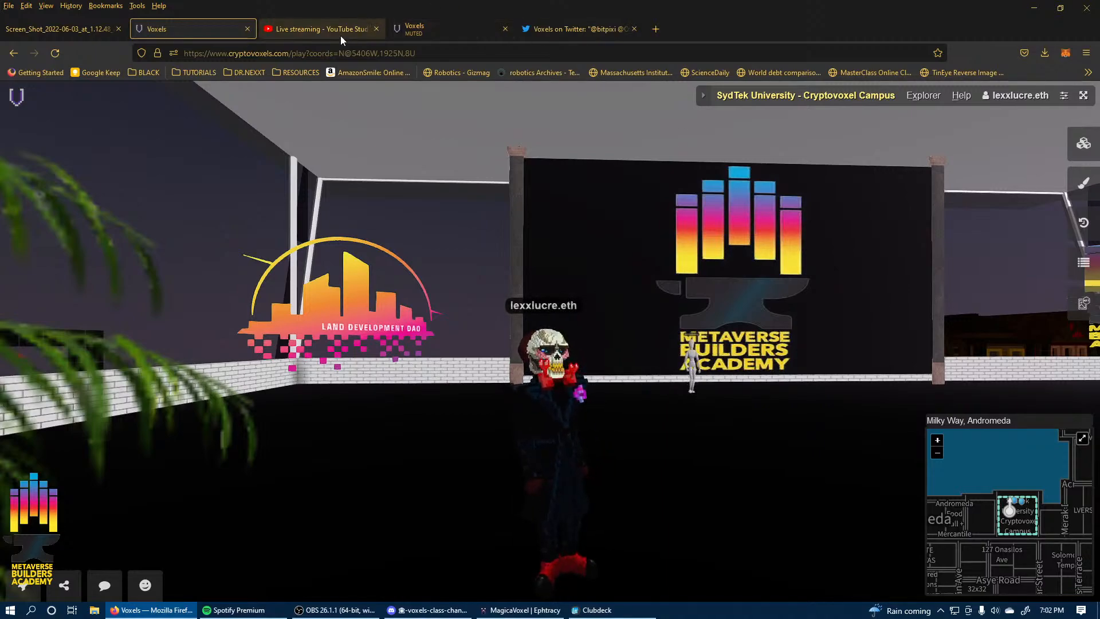
# Switch to the muted Voxels session on Architect Island and look around the street.
pyautogui.click(431, 33)
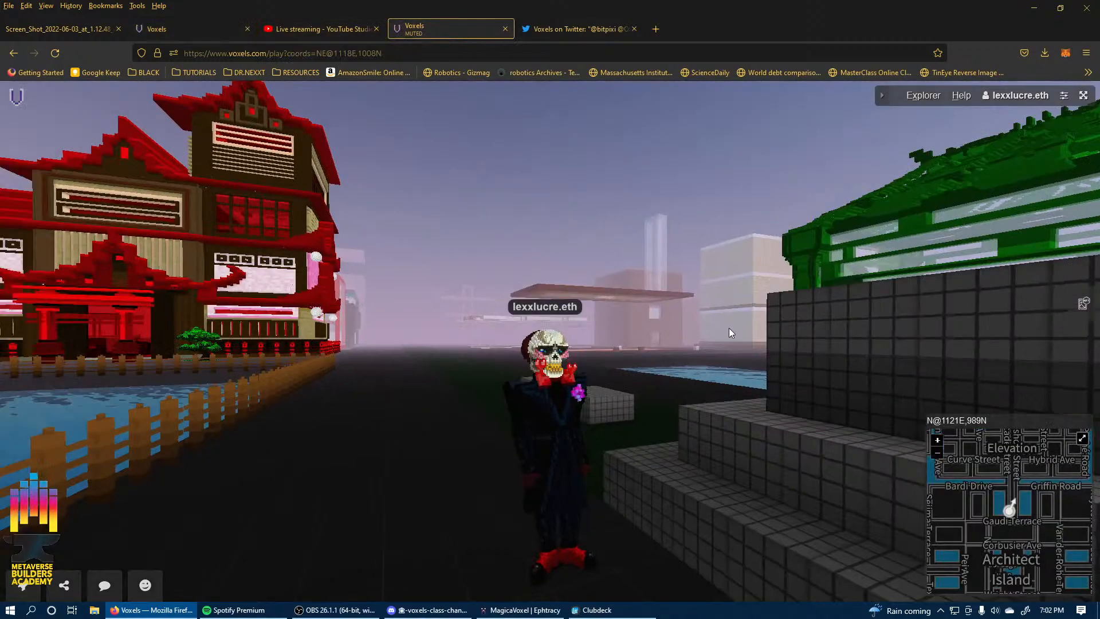
pyautogui.moveTo(729, 332); pyautogui.dragTo(315, 218)
pyautogui.moveTo(802, 201); pyautogui.dragTo(286, 264)
pyautogui.moveTo(717, 253); pyautogui.dragTo(387, 247)
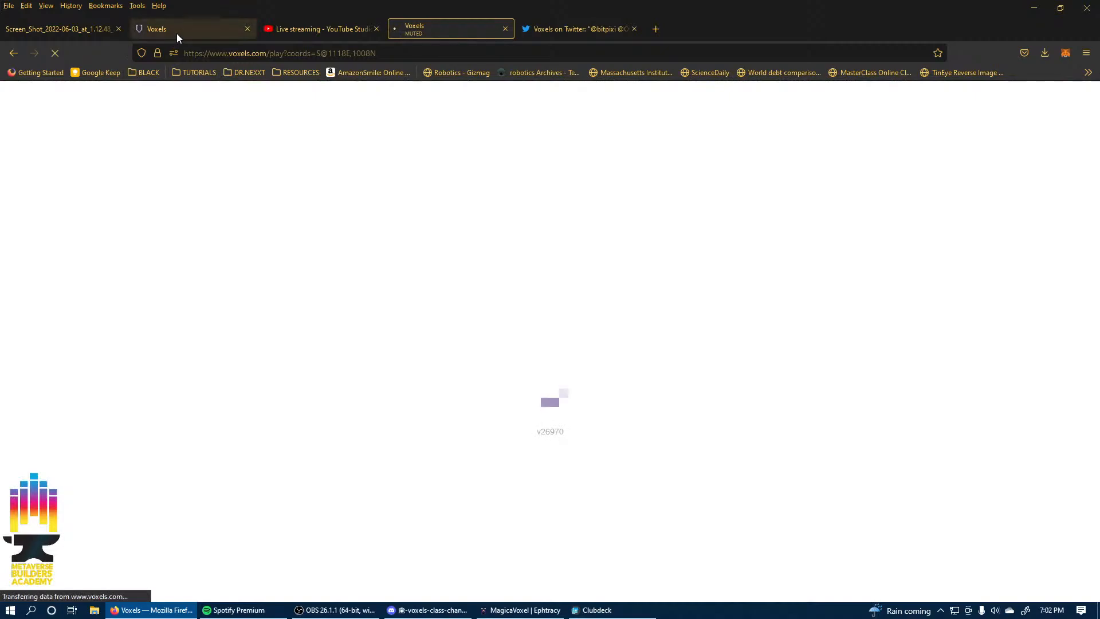
# Return to the SydTek University campus session and look across the grounds to the SydTek stage.
pyautogui.click(177, 33)
pyautogui.moveTo(310, 291); pyautogui.dragTo(491, 336)
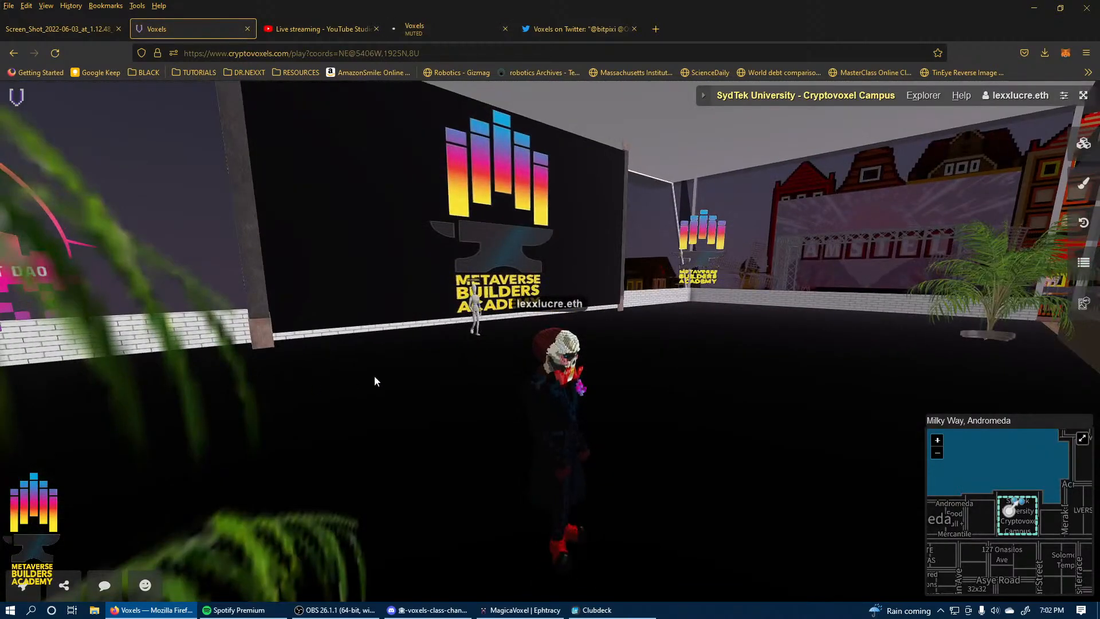
pyautogui.moveTo(374, 381); pyautogui.dragTo(253, 383)
pyautogui.moveTo(436, 279); pyautogui.dragTo(615, 262)
pyautogui.moveTo(408, 218); pyautogui.dragTo(686, 252)
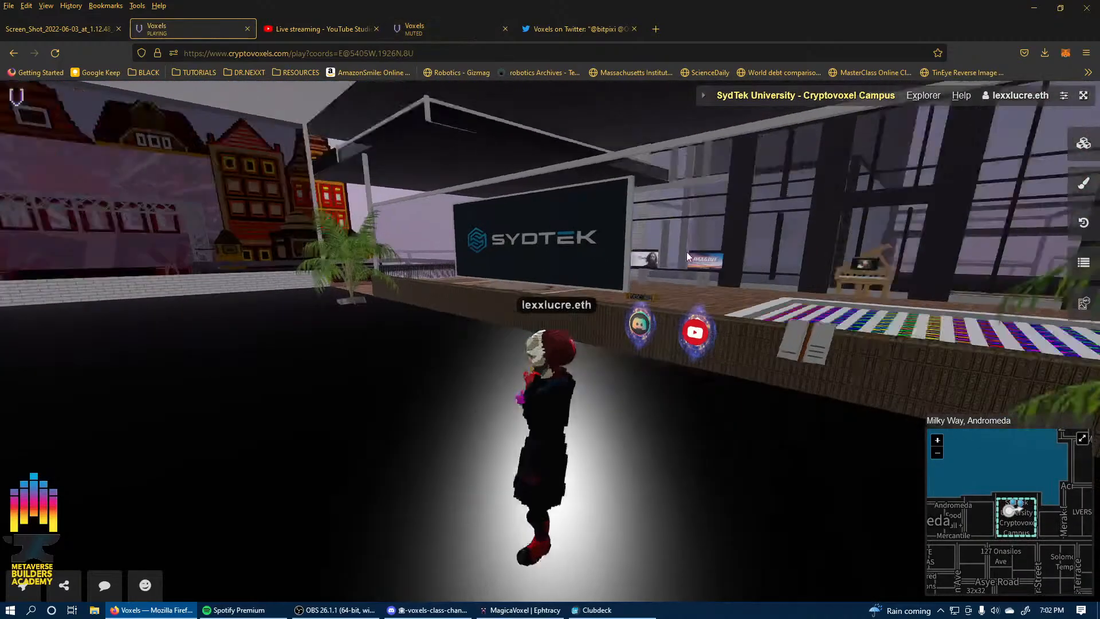
pyautogui.moveTo(395, 272); pyautogui.dragTo(522, 291)
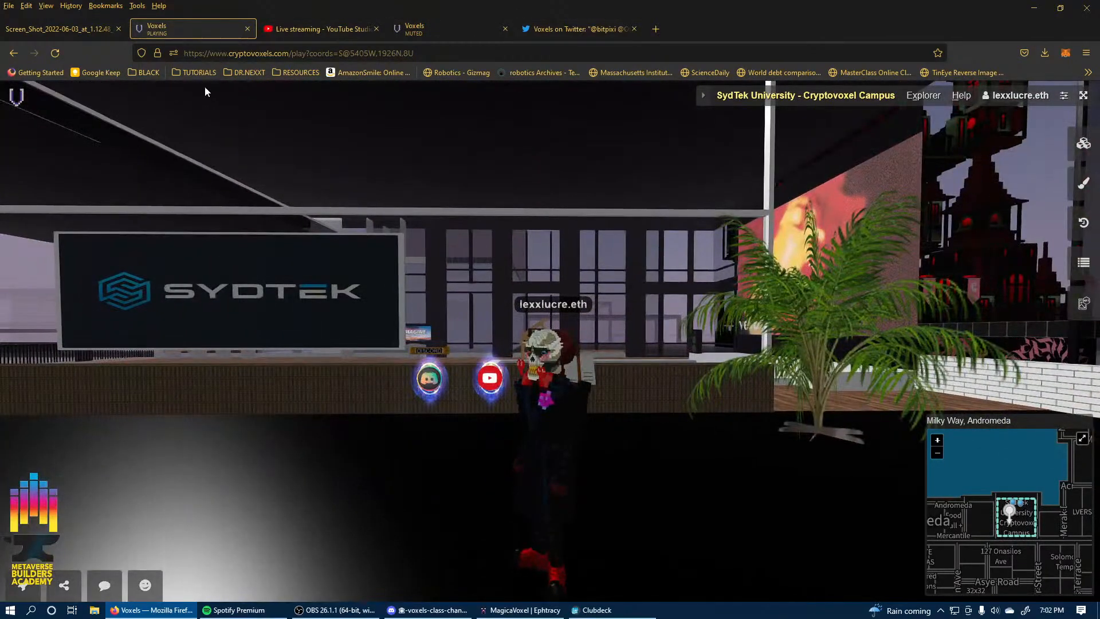
# Open voxels.com in a new browser tab and go to the account's Spaces page.
pyautogui.click(657, 28)
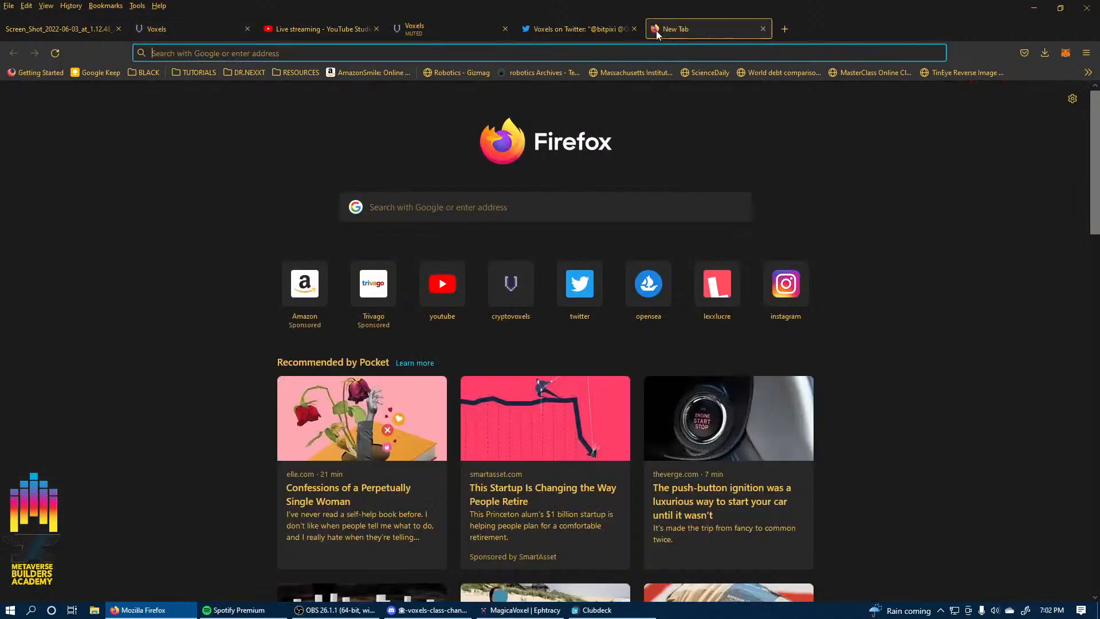
pyautogui.write('voxels.com/')
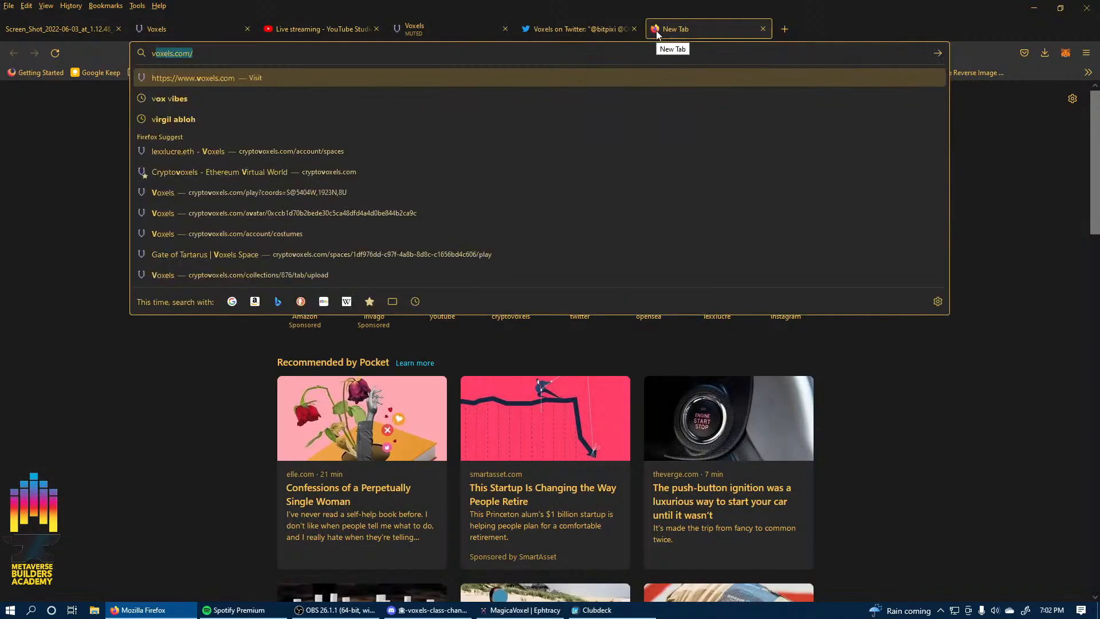
pyautogui.press('Return')
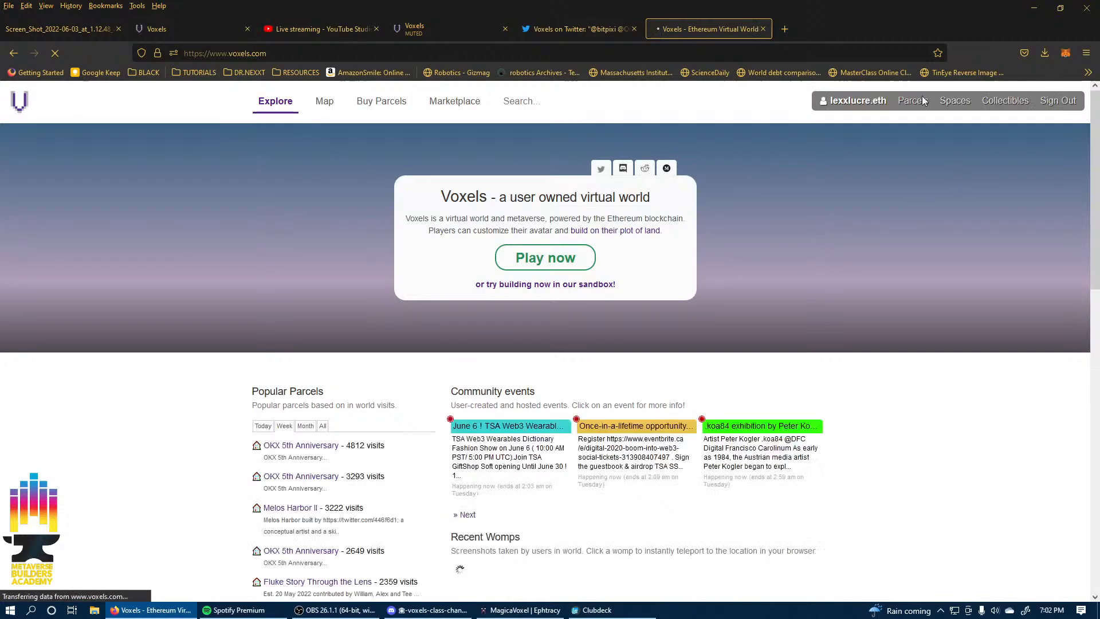
pyautogui.click(959, 103)
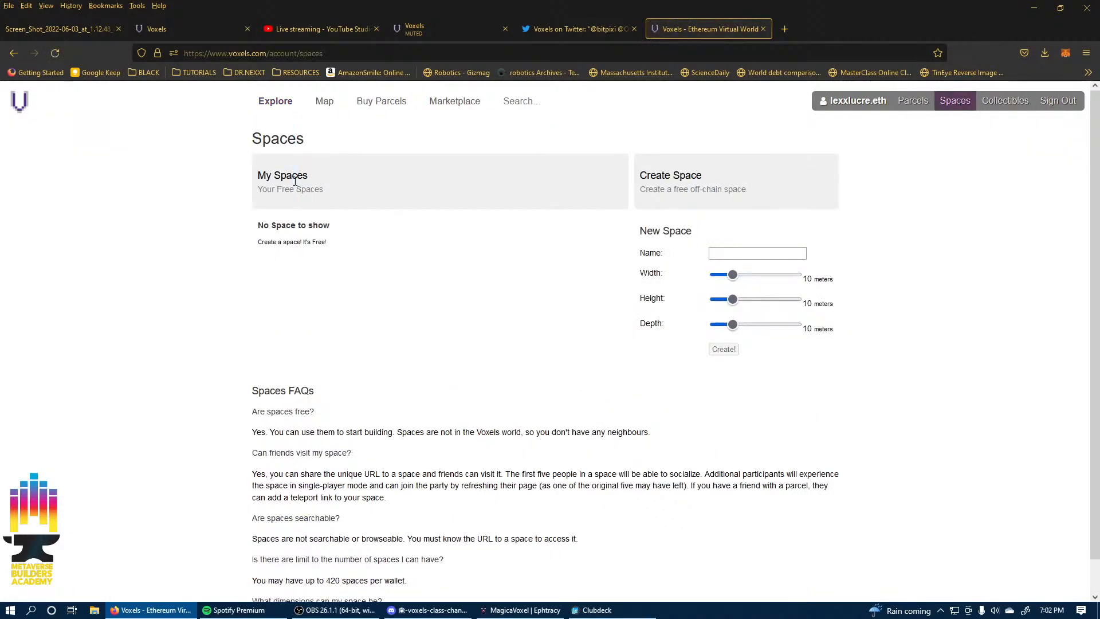
# Find the DEGEN 2.0 space in the list of owned spaces and teleport to it.
pyautogui.scroll(-5, 314, 261)
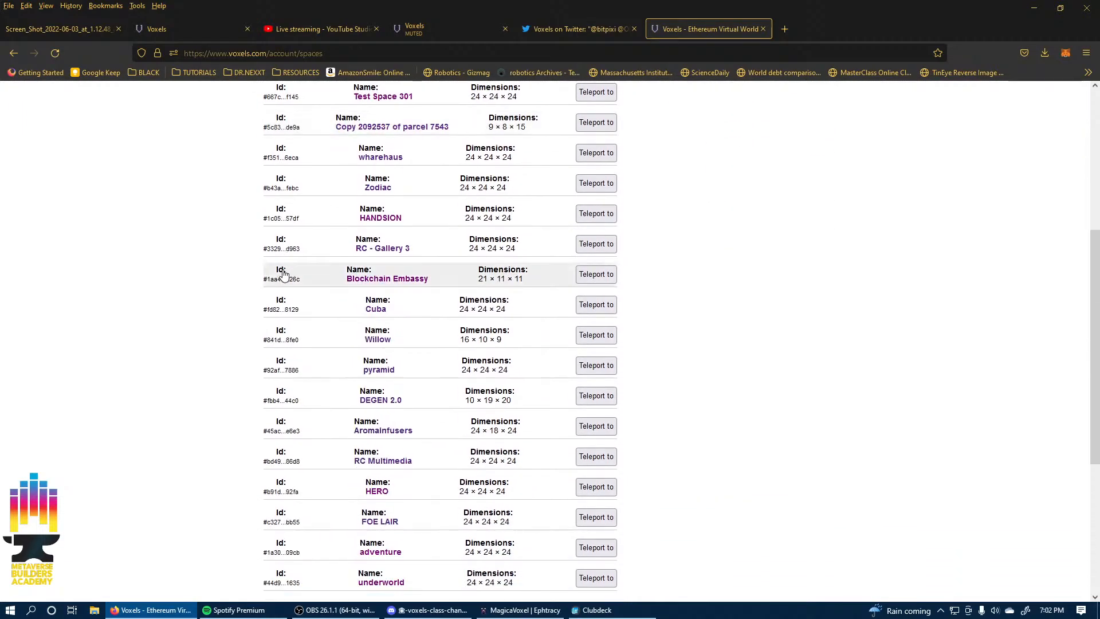
pyautogui.scroll(-3, 283, 274)
pyautogui.scroll(3, 400, 405)
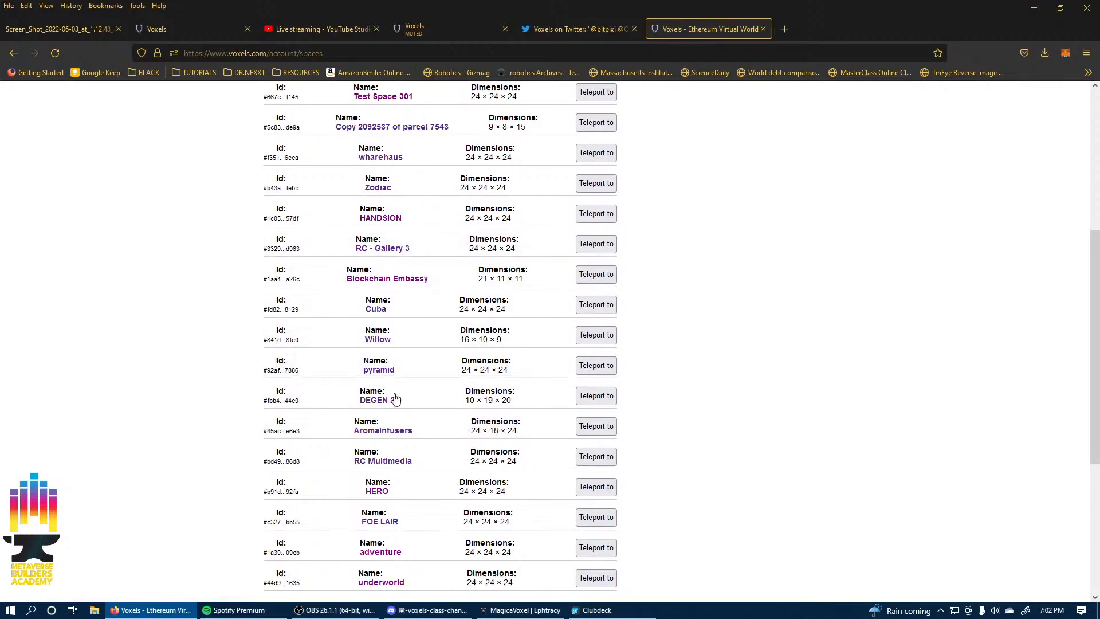
pyautogui.click(599, 397)
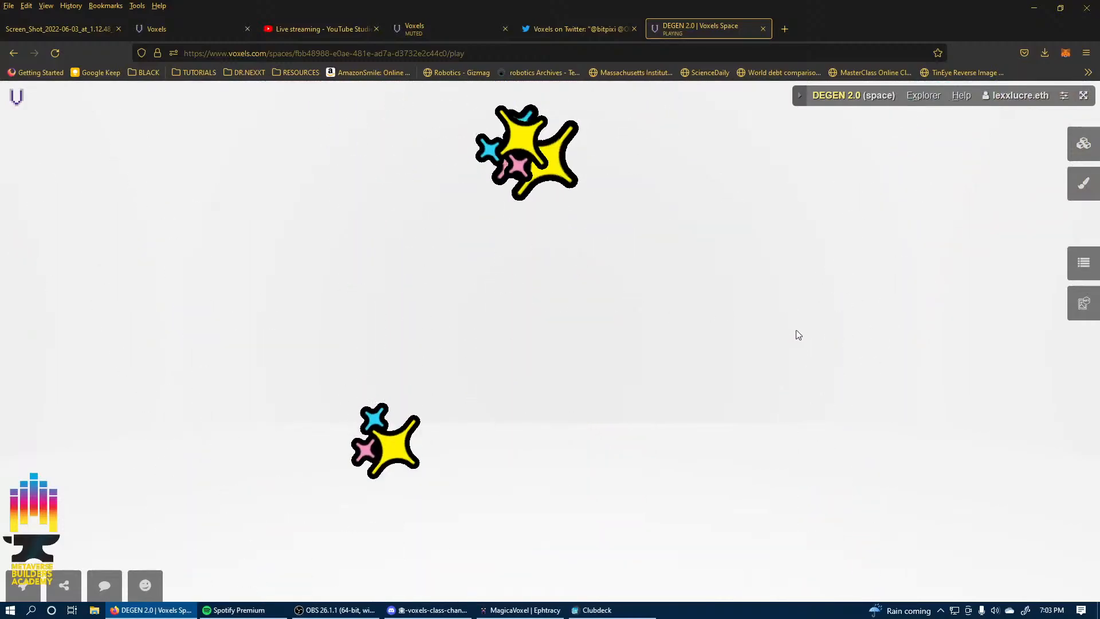
# Examine the top of the DEGEN 2.0 build in all directions around the avatar's arrival pad.
pyautogui.moveTo(259, 410); pyautogui.dragTo(507, 437)
pyautogui.moveTo(860, 358); pyautogui.dragTo(498, 359)
pyautogui.moveTo(756, 396); pyautogui.dragTo(562, 382)
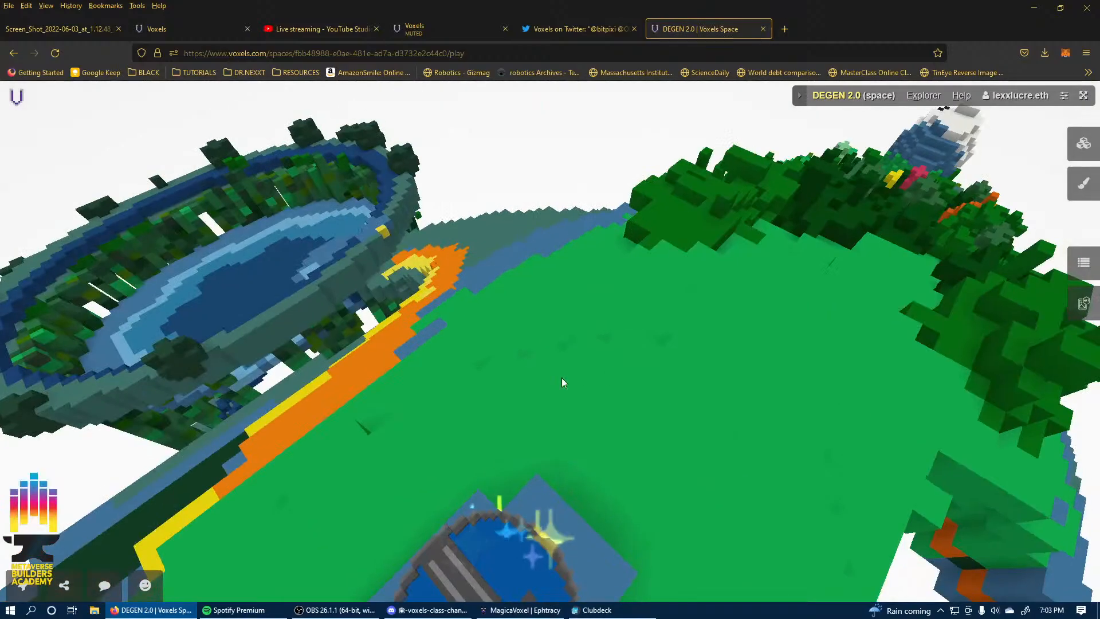
pyautogui.scroll(-4, 550, 454)
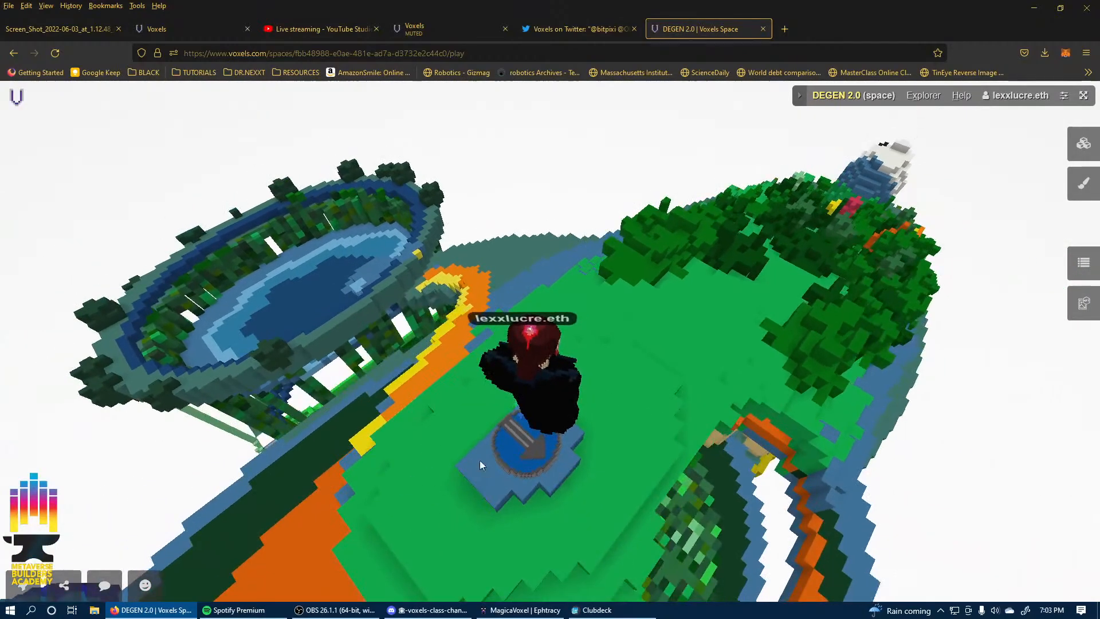
pyautogui.moveTo(480, 460); pyautogui.dragTo(830, 311)
pyautogui.moveTo(547, 475); pyautogui.dragTo(790, 510)
pyautogui.moveTo(388, 530); pyautogui.dragTo(702, 518)
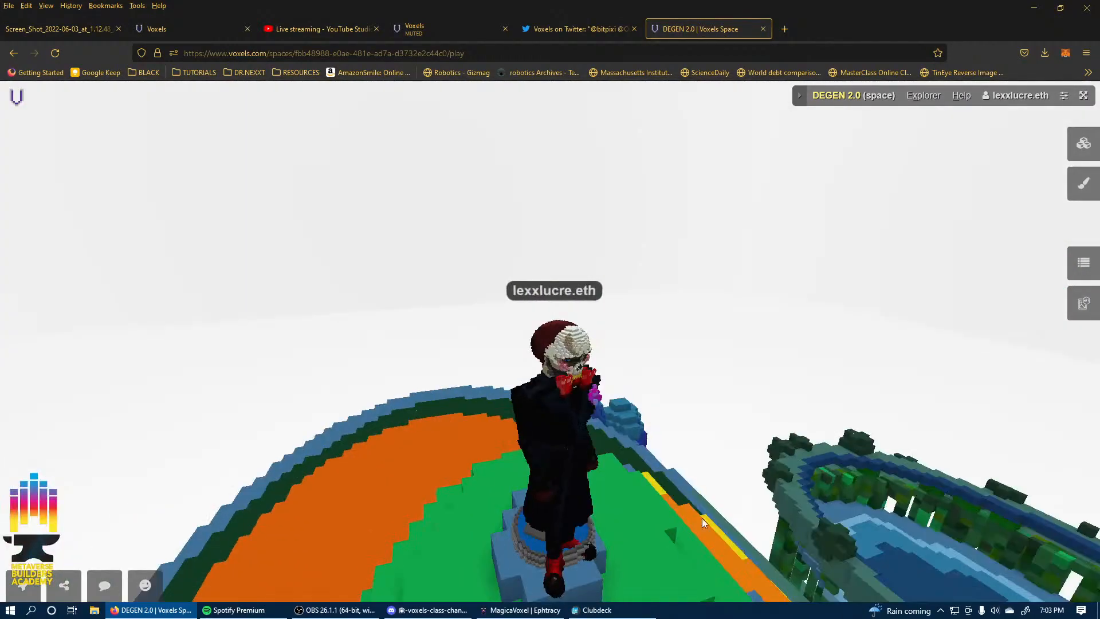
pyautogui.moveTo(516, 527); pyautogui.dragTo(842, 556)
pyautogui.moveTo(601, 510); pyautogui.dragTo(781, 388)
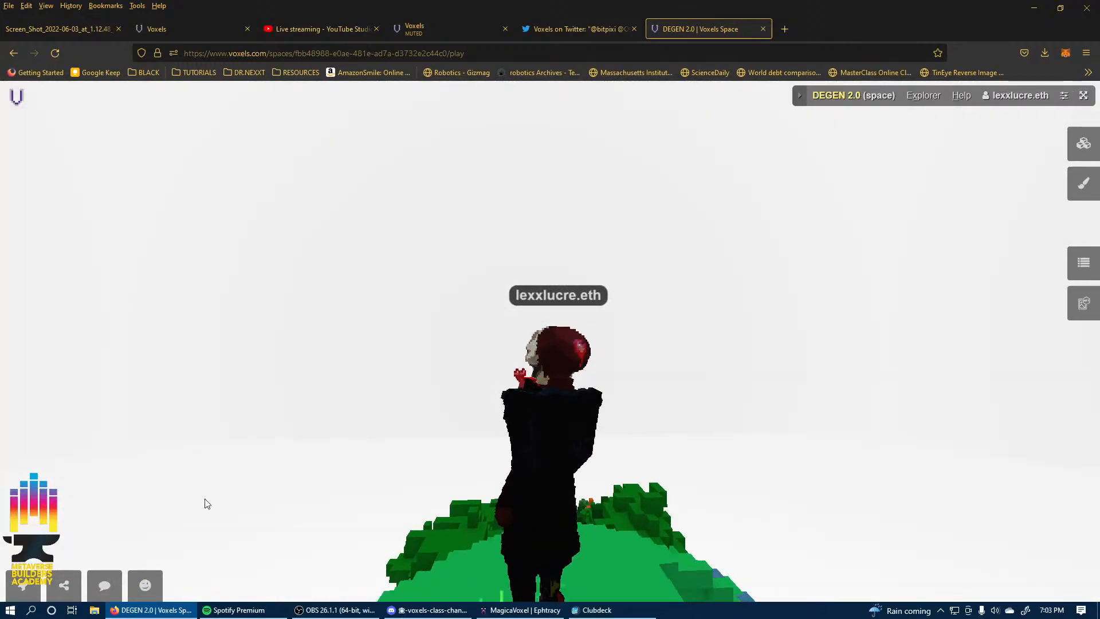
# Walk the avatar along the bush-lined green path to the white peak at its end.
pyautogui.moveTo(532, 469); pyautogui.dragTo(499, 591)
pyautogui.moveTo(576, 418); pyautogui.dragTo(616, 522)
pyautogui.press('w')
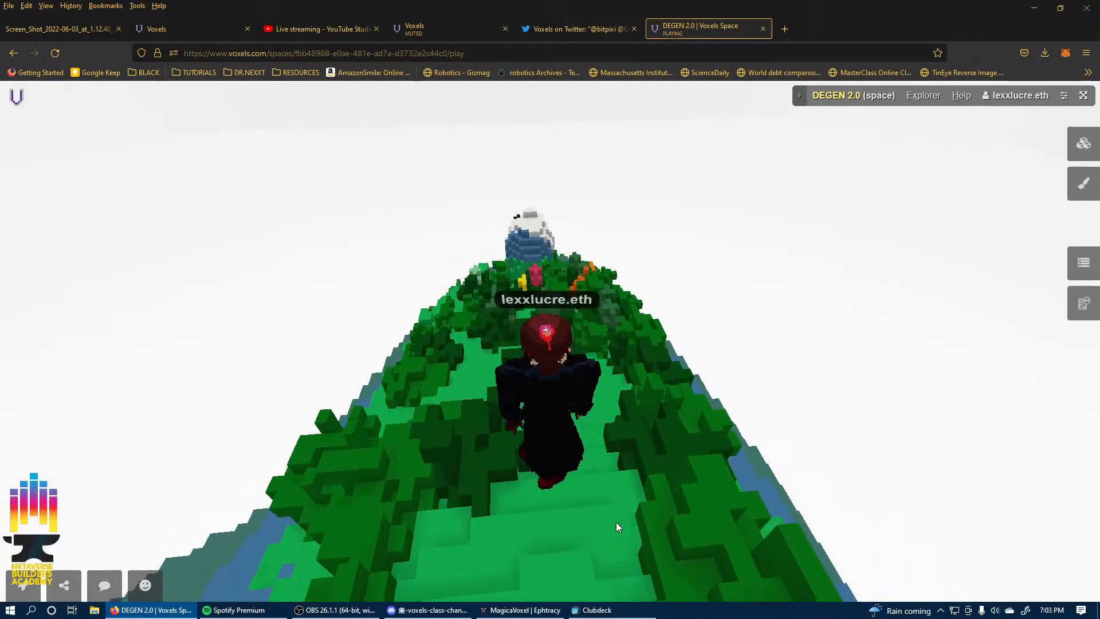
pyautogui.moveTo(527, 502); pyautogui.dragTo(658, 409)
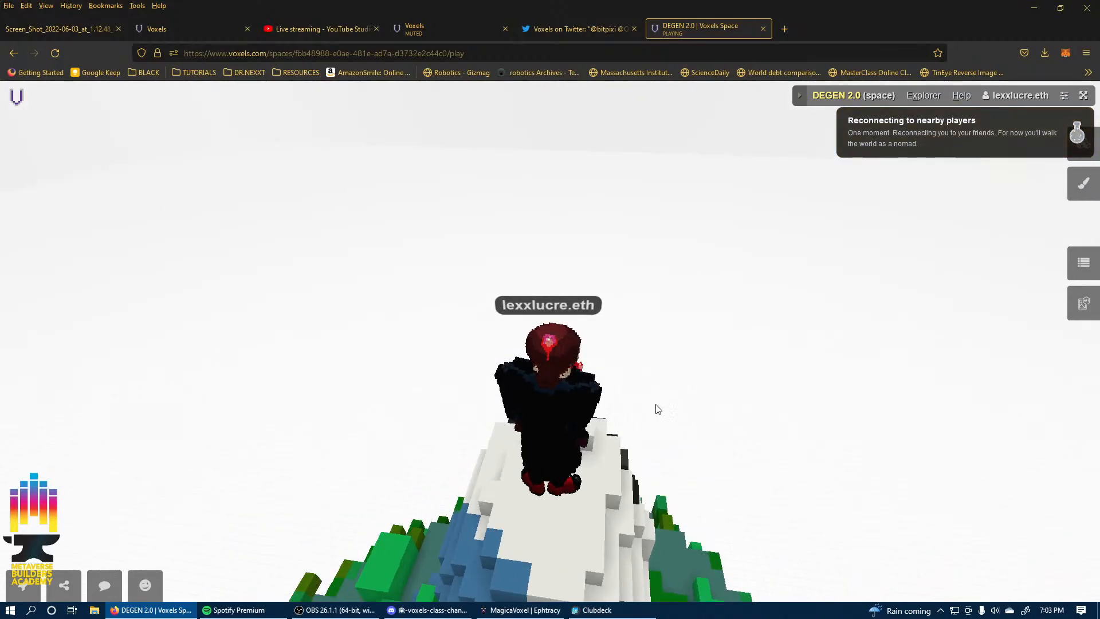
# Move the avatar down from the white peak onto the long green walkway below.
pyautogui.moveTo(606, 303); pyautogui.dragTo(254, 333)
pyautogui.moveTo(834, 472); pyautogui.dragTo(253, 607)
pyautogui.scroll(-5, 711, 415)
pyautogui.scroll(-3, 642, 407)
pyautogui.moveTo(343, 386); pyautogui.dragTo(736, 458)
pyautogui.moveTo(370, 451); pyautogui.dragTo(63, 358)
pyautogui.press('space')
pyautogui.scroll(8, 350, 390)
pyautogui.scroll(-2, 339, 388)
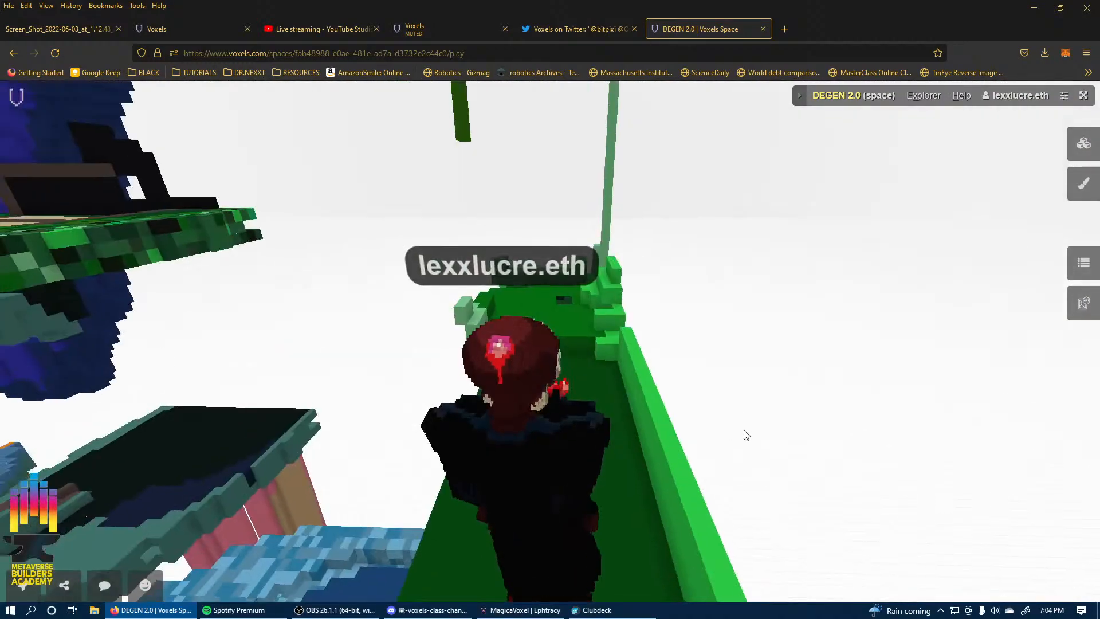
# Look over the build from the green walkway and move the avatar onto the mottled green platform.
pyautogui.moveTo(747, 435); pyautogui.dragTo(875, 332)
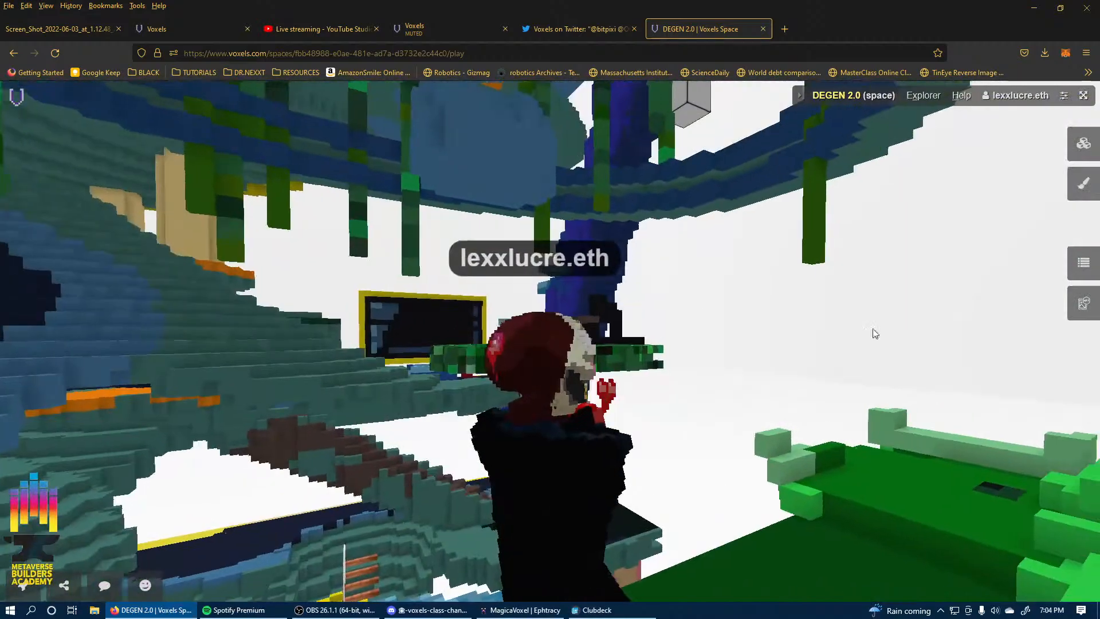
pyautogui.moveTo(663, 447); pyautogui.dragTo(765, 436)
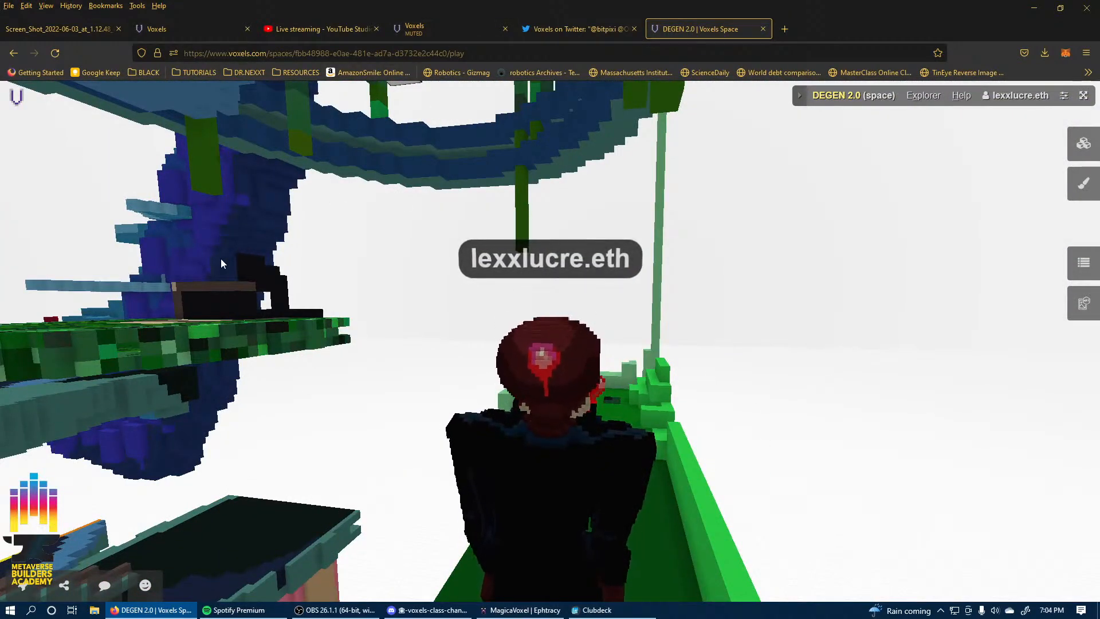
pyautogui.moveTo(572, 439); pyautogui.dragTo(52, 426)
pyautogui.moveTo(676, 510); pyautogui.dragTo(557, 370)
pyautogui.scroll(-5, 540, 368)
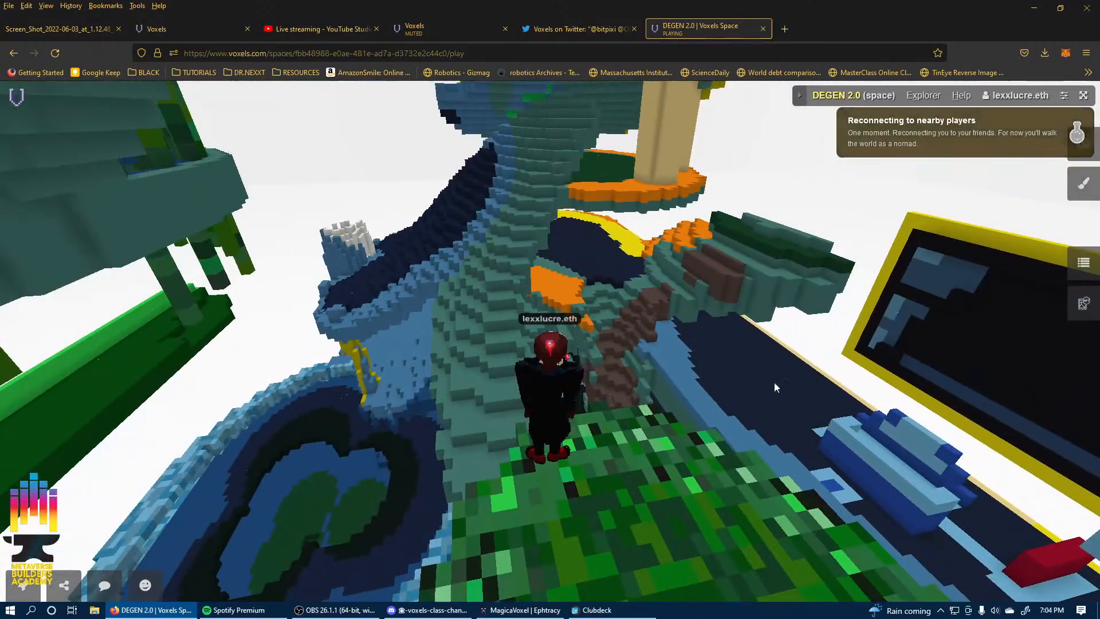
# Examine the surrounding trunk, pools and yellow-framed screen from the mottled green platform.
pyautogui.moveTo(775, 383); pyautogui.dragTo(258, 351)
pyautogui.moveTo(573, 378); pyautogui.dragTo(656, 418)
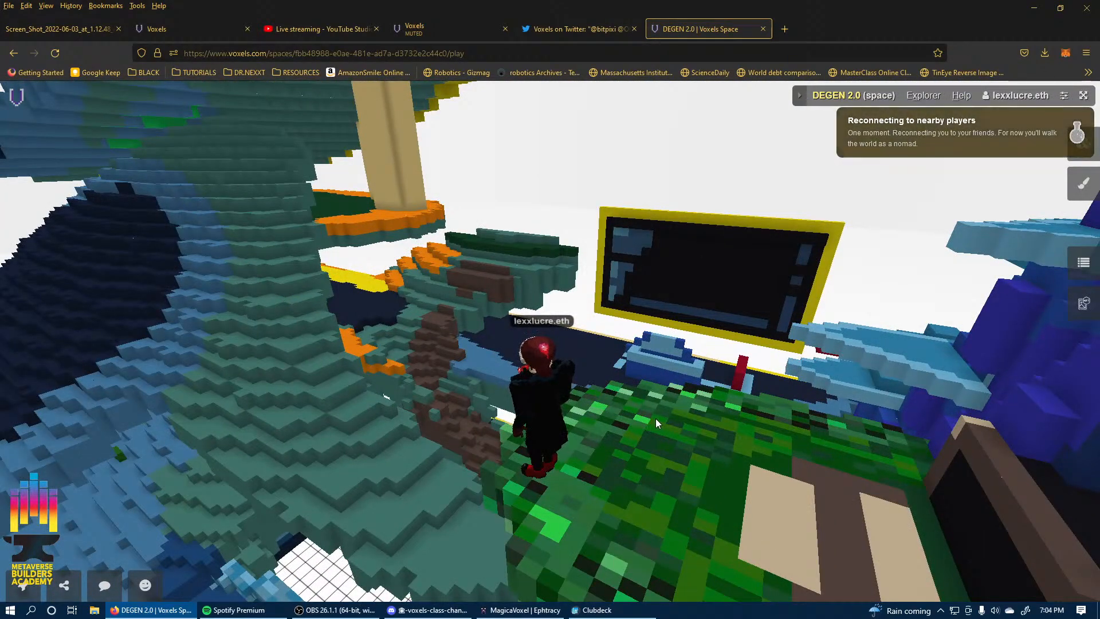
pyautogui.moveTo(610, 246); pyautogui.dragTo(694, 239)
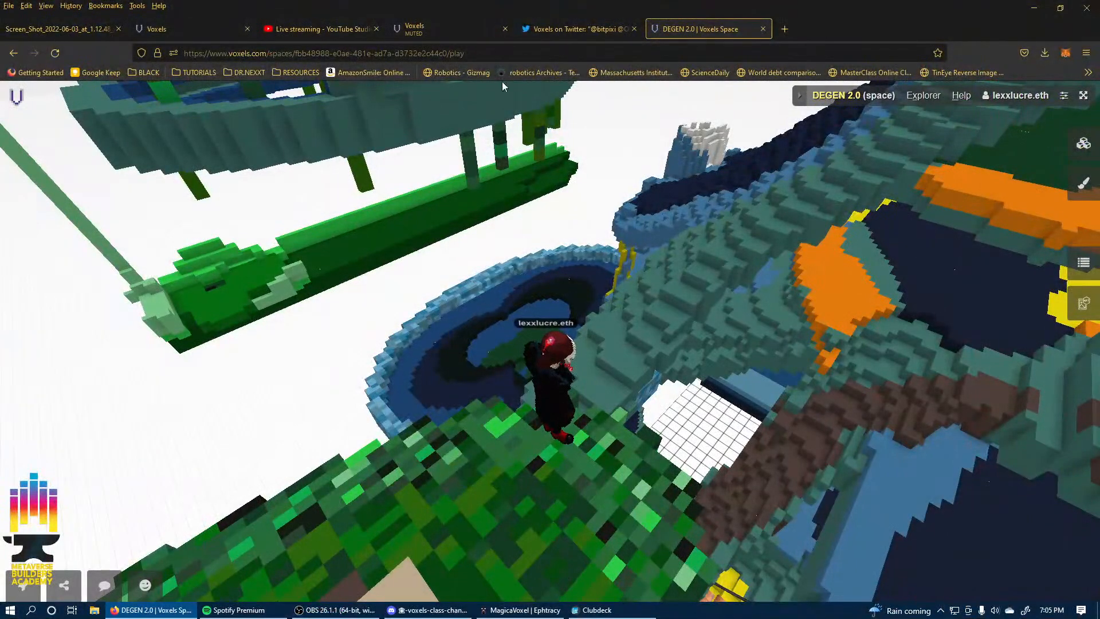
# Check the live stream's status page in YouTube Studio and return to the DEGEN 2.0 space.
pyautogui.click(329, 35)
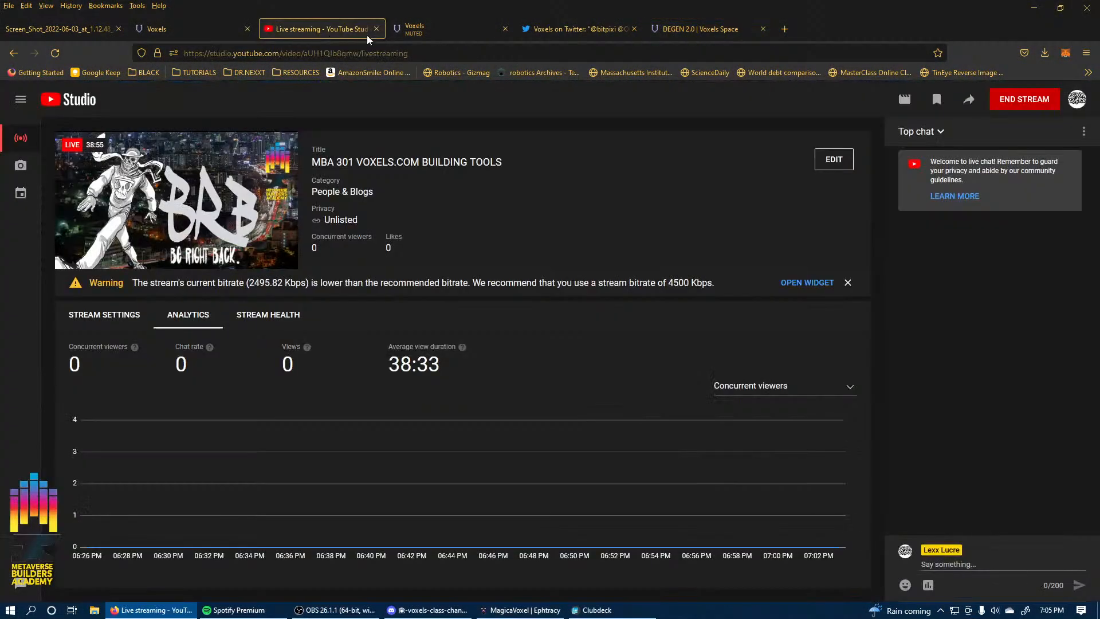
pyautogui.click(669, 30)
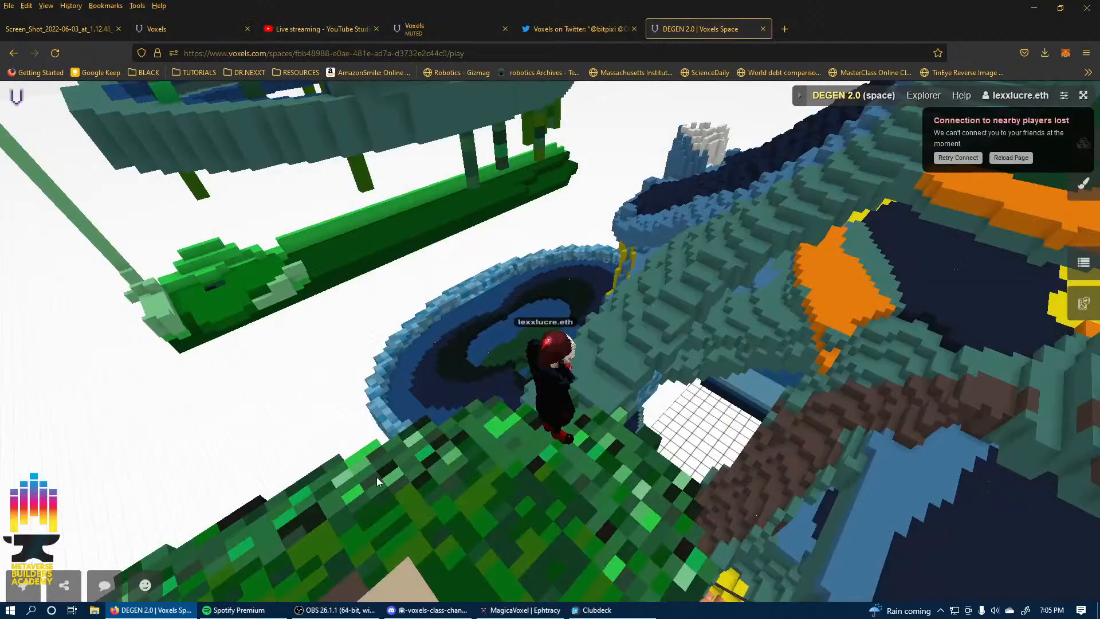
# Look around the trunk and yellow-framed screen from the mottled green platform and retry the connection to nearby players.
pyautogui.moveTo(252, 430); pyautogui.dragTo(189, 395)
pyautogui.moveTo(344, 396); pyautogui.dragTo(236, 383)
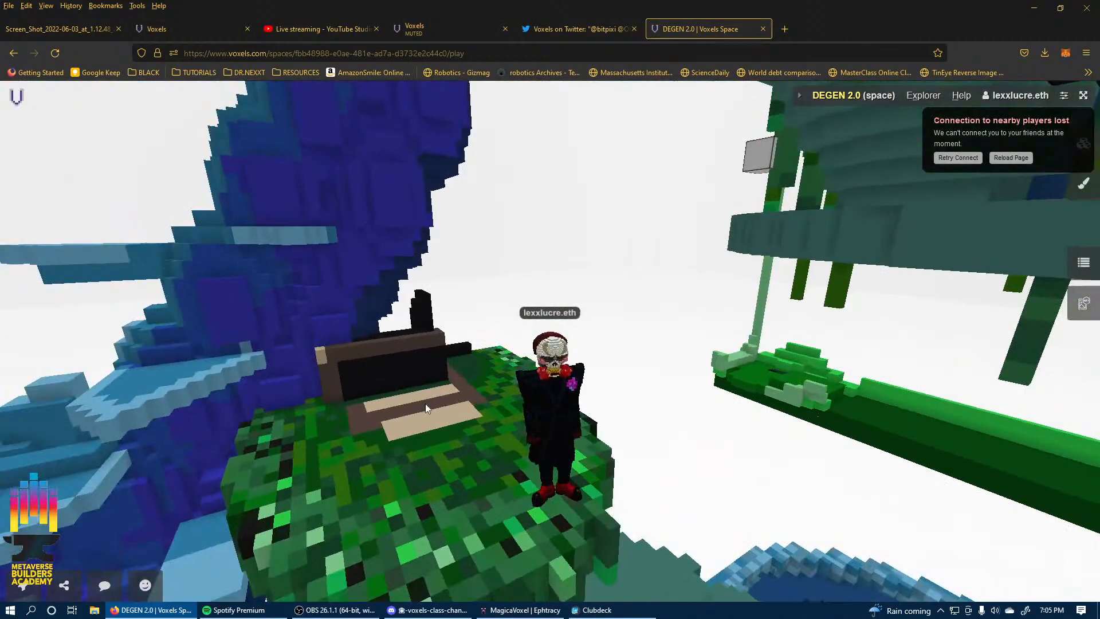
pyautogui.moveTo(426, 404); pyautogui.dragTo(486, 382)
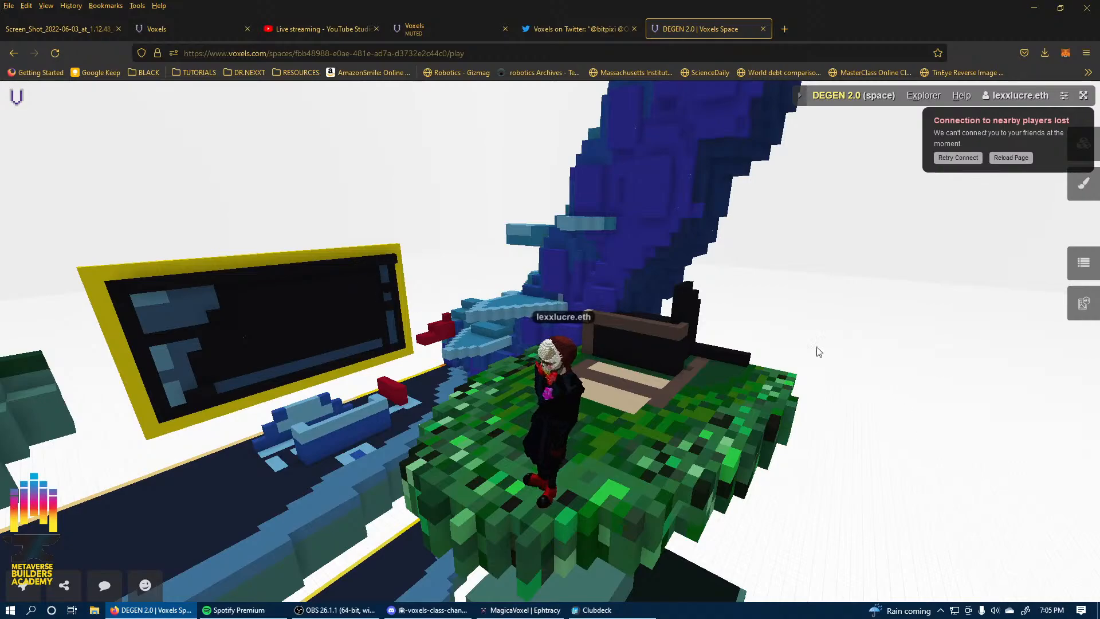
pyautogui.moveTo(817, 350); pyautogui.dragTo(520, 306)
pyautogui.click(977, 161)
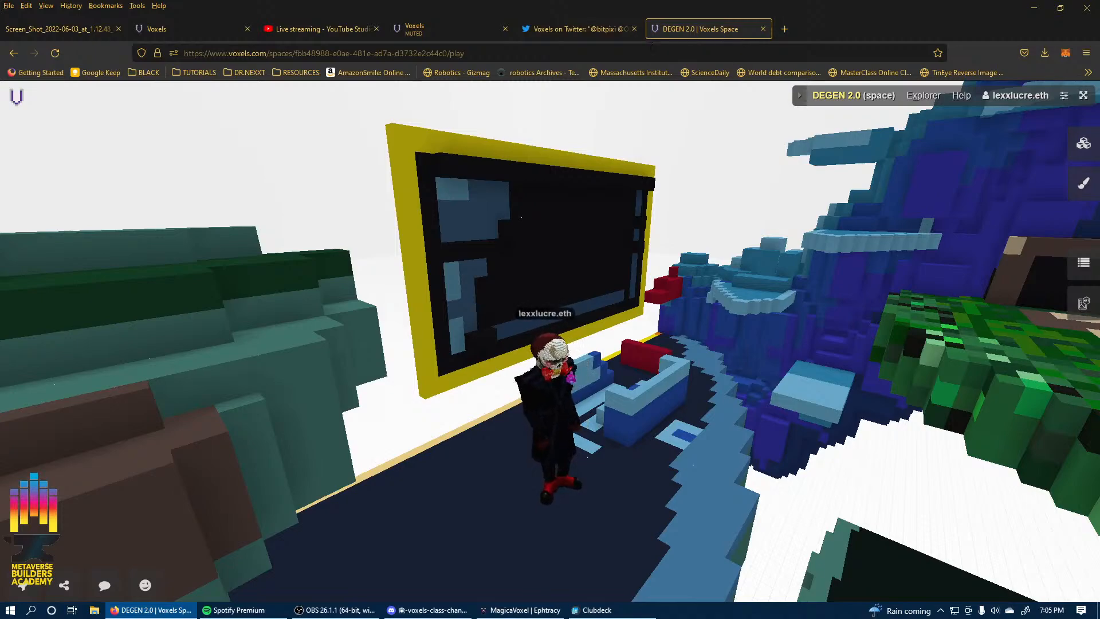
# Switch to the Architect Island world and examine the green-framed buildings and pools around the avatar in third-person view.
pyautogui.click(431, 25)
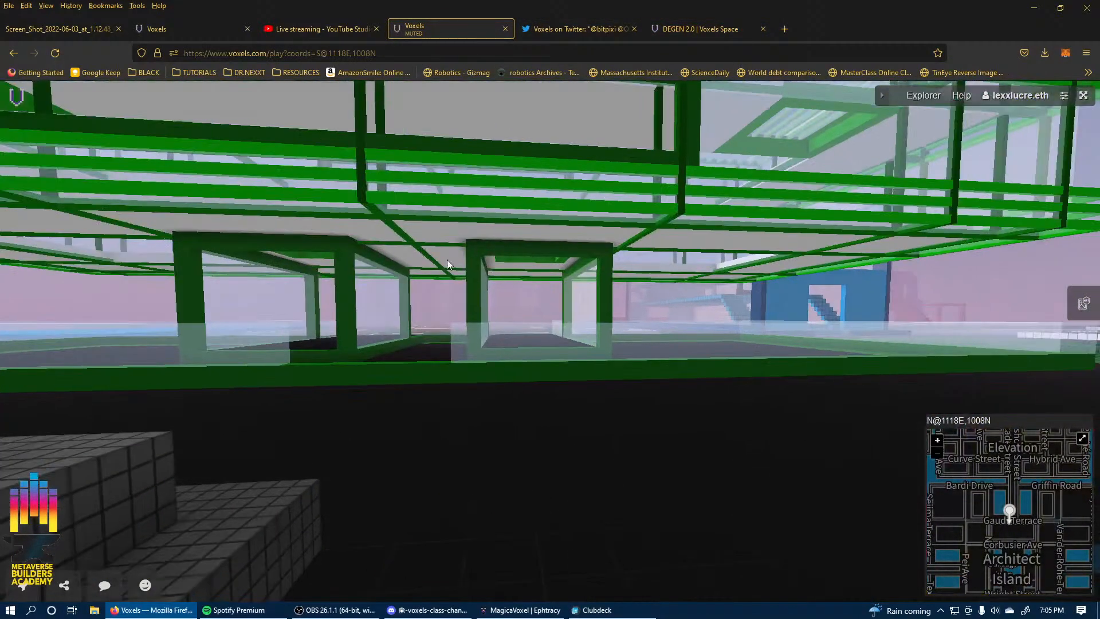
pyautogui.moveTo(447, 260); pyautogui.dragTo(637, 248)
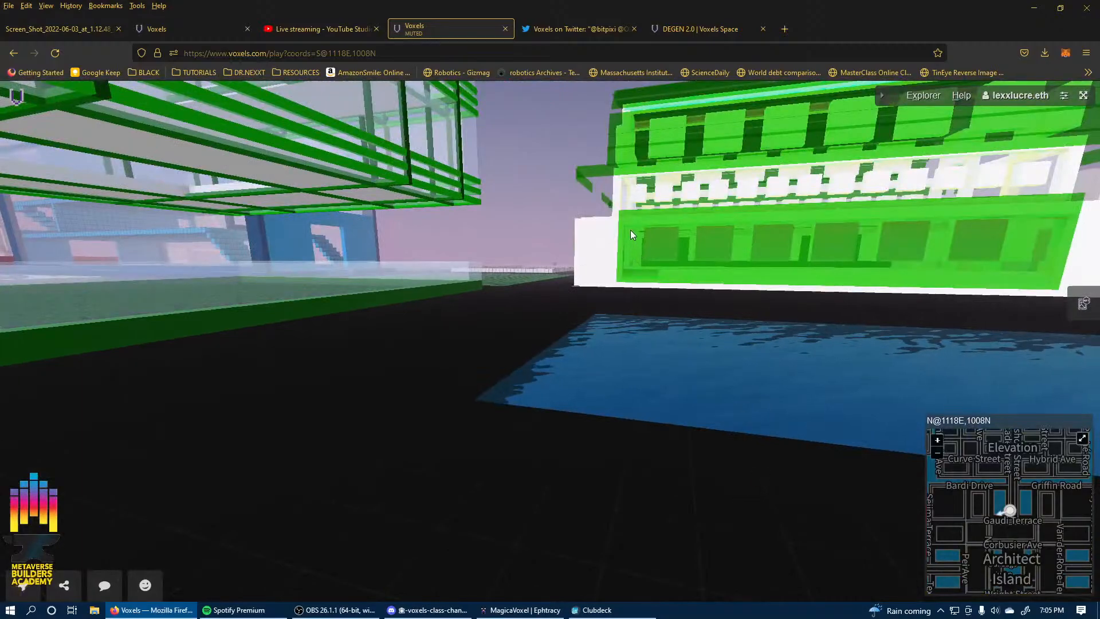
pyautogui.scroll(-2, 266, 181)
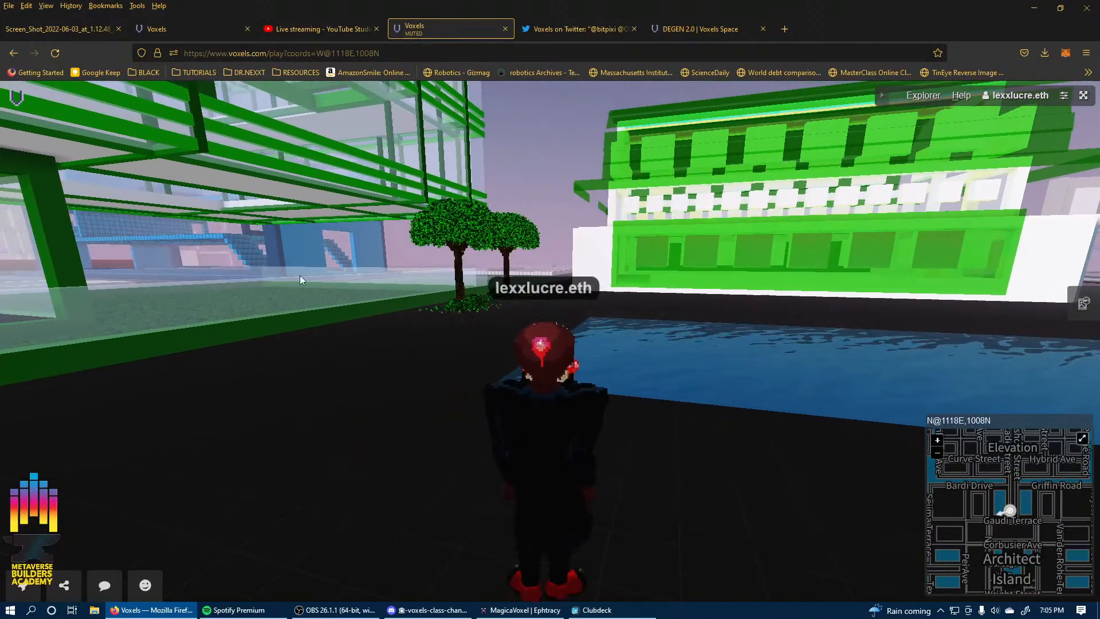
pyautogui.moveTo(367, 282); pyautogui.dragTo(634, 314)
pyautogui.moveTo(507, 312); pyautogui.dragTo(208, 333)
pyautogui.moveTo(404, 265); pyautogui.dragTo(717, 276)
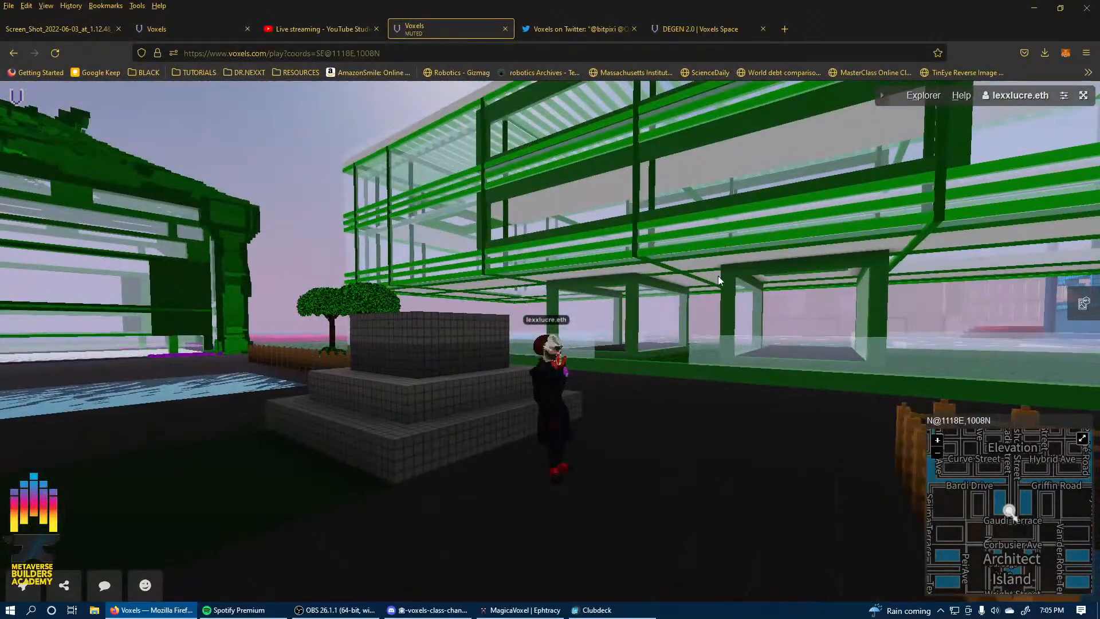
# View the stage area of the SydTek University campus and return to the DEGEN 2.0 space.
pyautogui.click(211, 37)
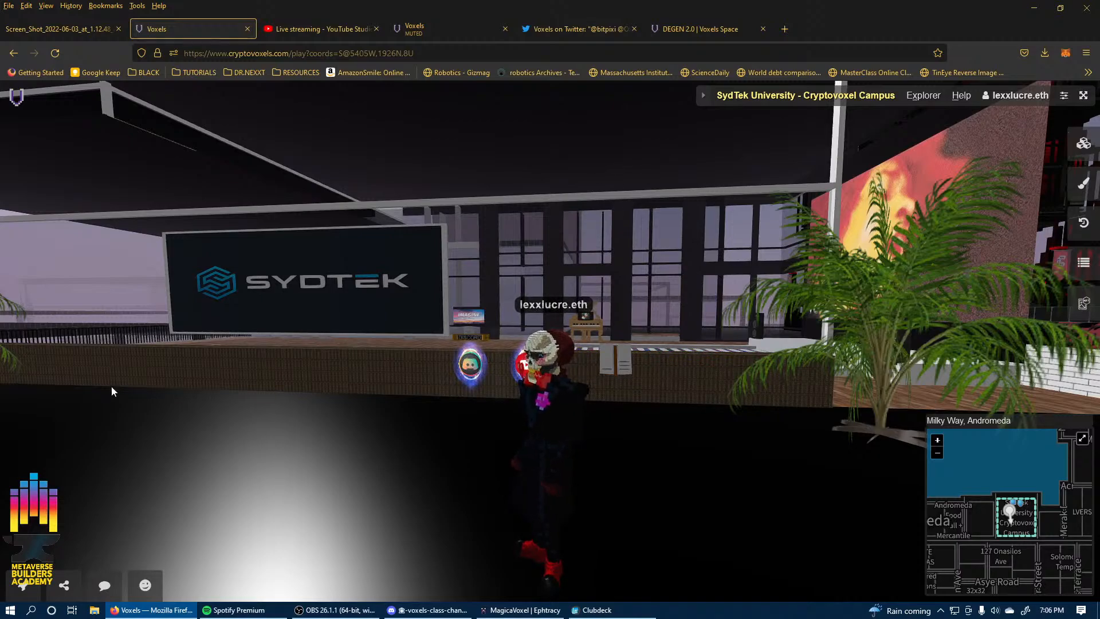
pyautogui.moveTo(111, 386); pyautogui.dragTo(504, 338)
pyautogui.click(690, 27)
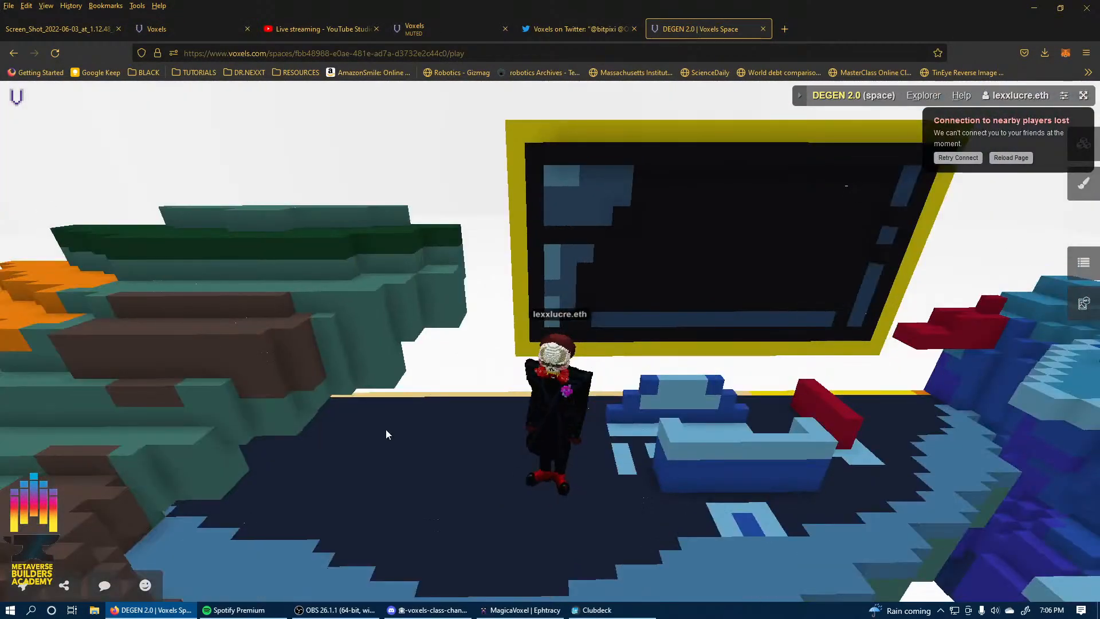
# Move the avatar off the build and down to the white grid floor beside the pink pillars.
pyautogui.moveTo(387, 430); pyautogui.dragTo(855, 212)
pyautogui.moveTo(550, 287); pyautogui.dragTo(873, 272)
pyautogui.moveTo(144, 292); pyautogui.dragTo(573, 293)
pyautogui.press('w')
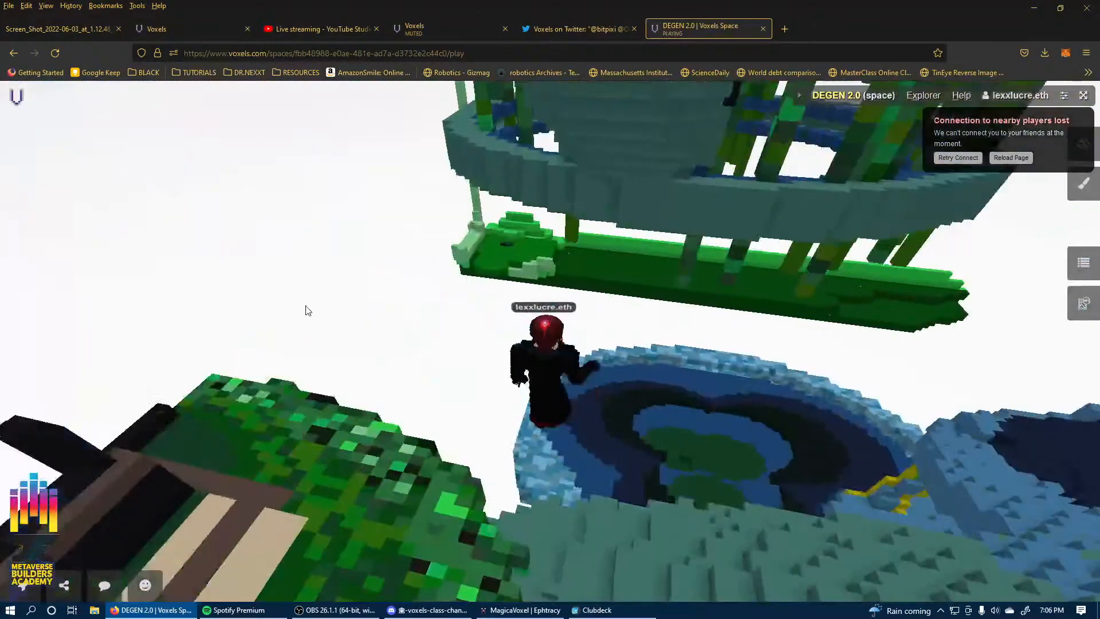
pyautogui.moveTo(308, 311); pyautogui.dragTo(578, 466)
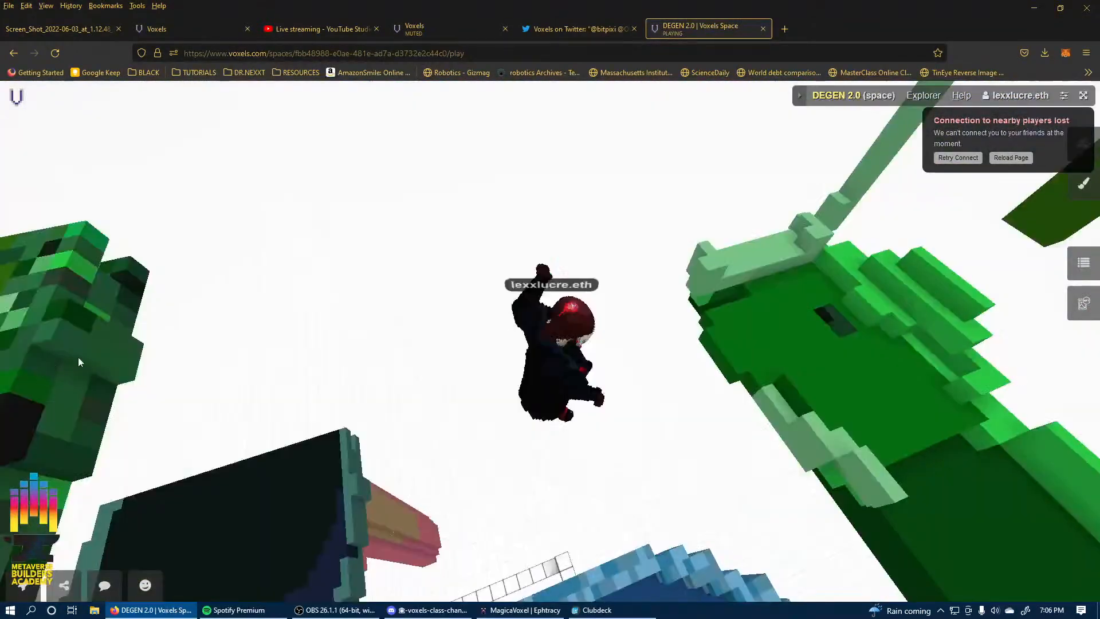
pyautogui.moveTo(78, 361); pyautogui.dragTo(835, 261)
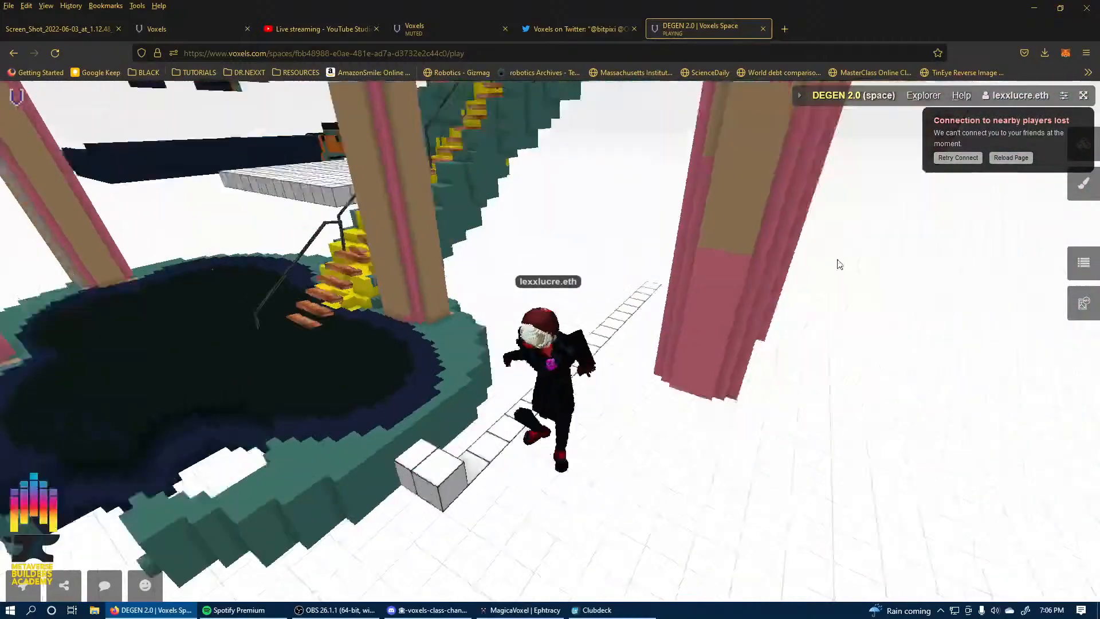
pyautogui.moveTo(625, 333); pyautogui.dragTo(471, 331)
pyautogui.press('w')
pyautogui.press('w')
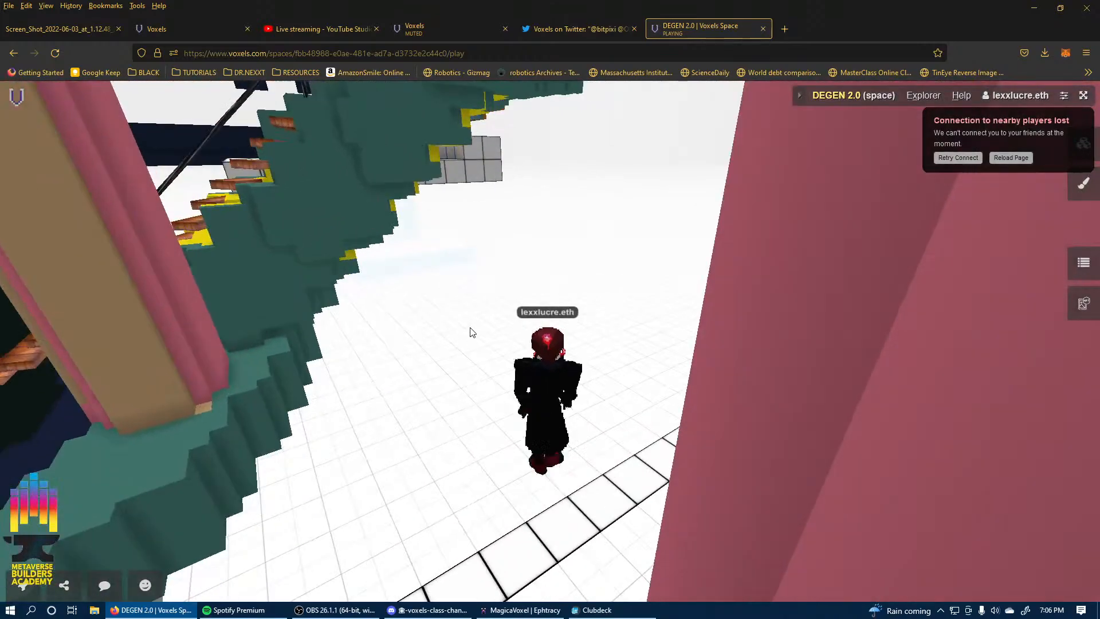
pyautogui.click(469, 322)
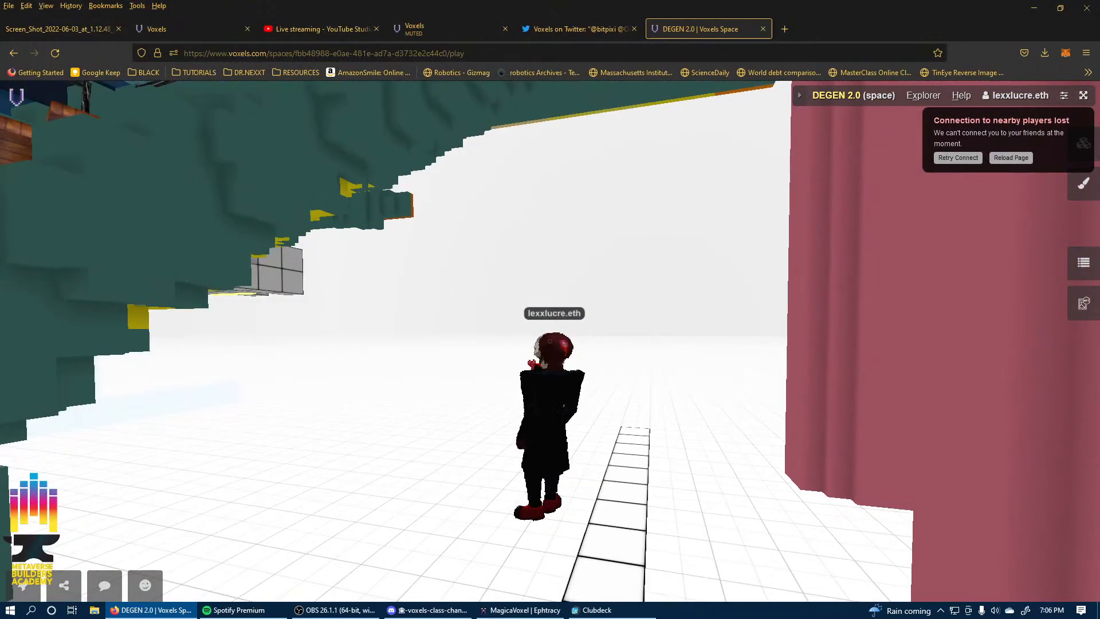
# Retry the player connection and review the Add, Edit, Parcel Features and My NFTs building tools.
pyautogui.press('Tab')
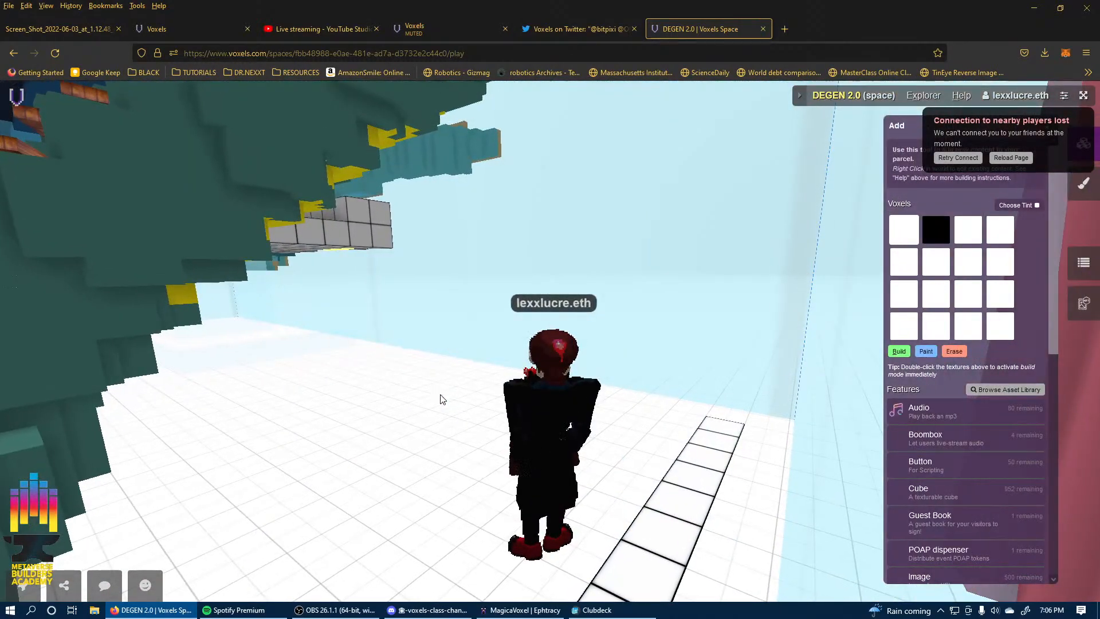
pyautogui.click(974, 158)
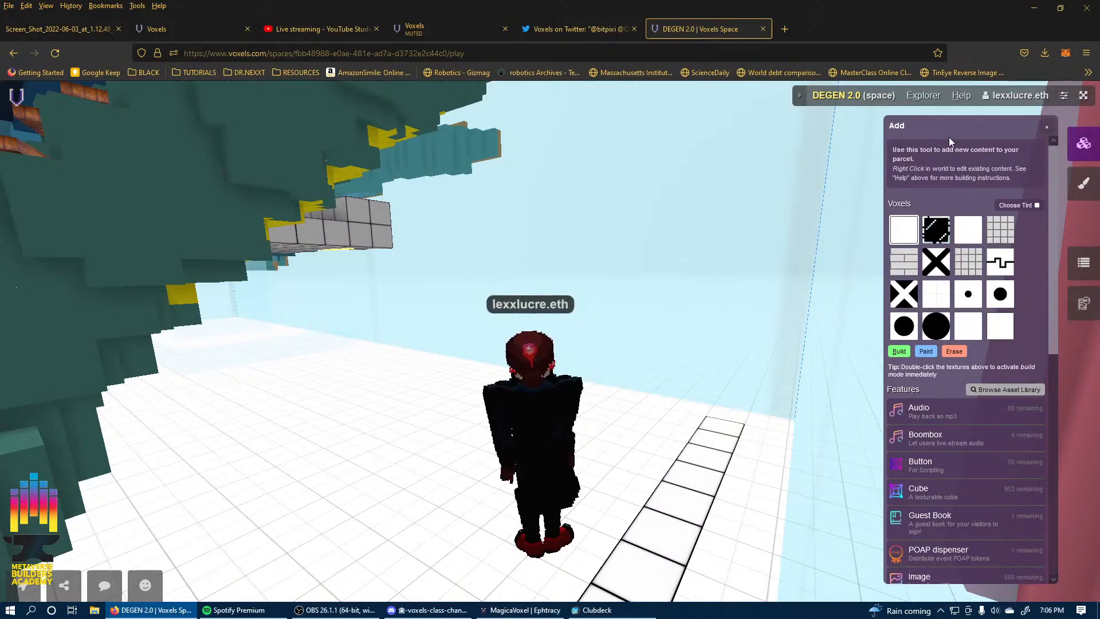
pyautogui.click(1081, 182)
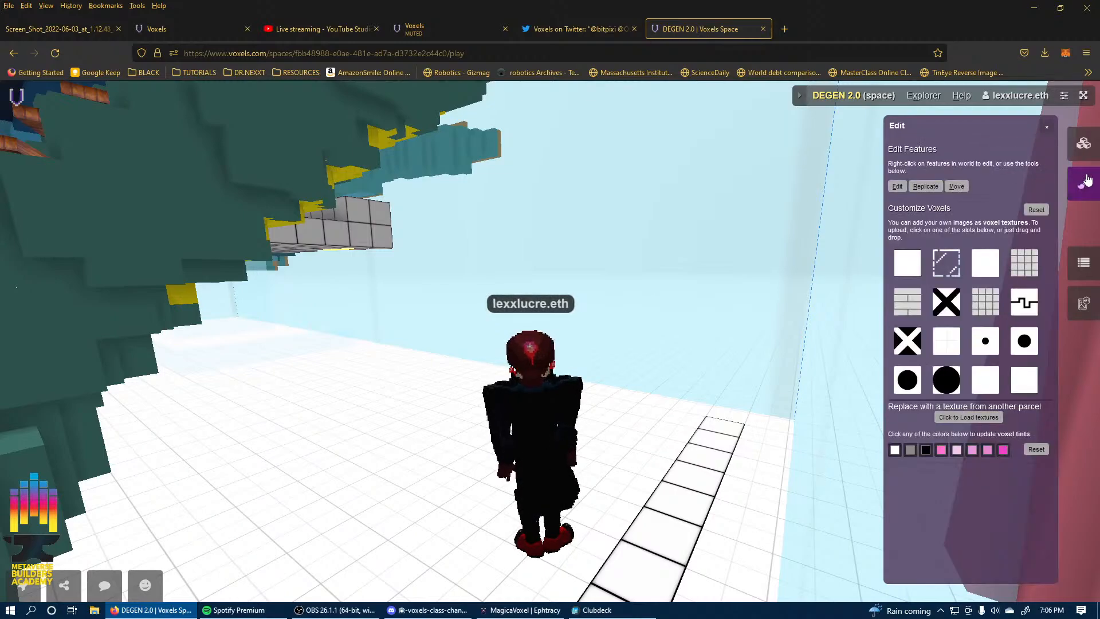
pyautogui.click(1082, 263)
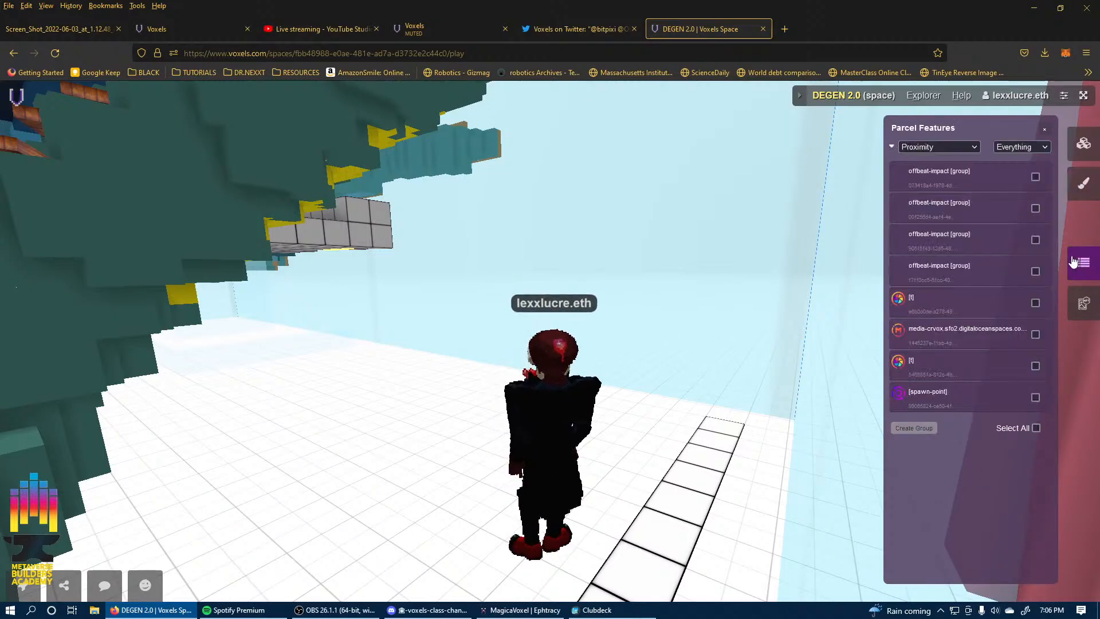
pyautogui.click(1084, 304)
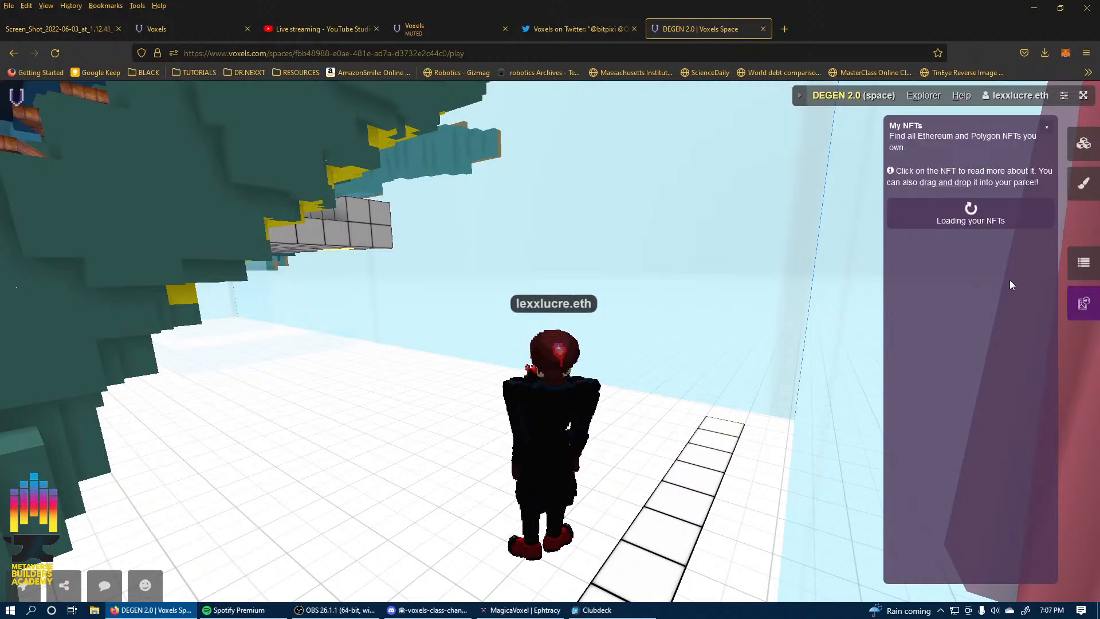
# Revisit the Add, Edit and Parcel Features tools, retry the player connection, and return to the Add tools.
pyautogui.click(1084, 144)
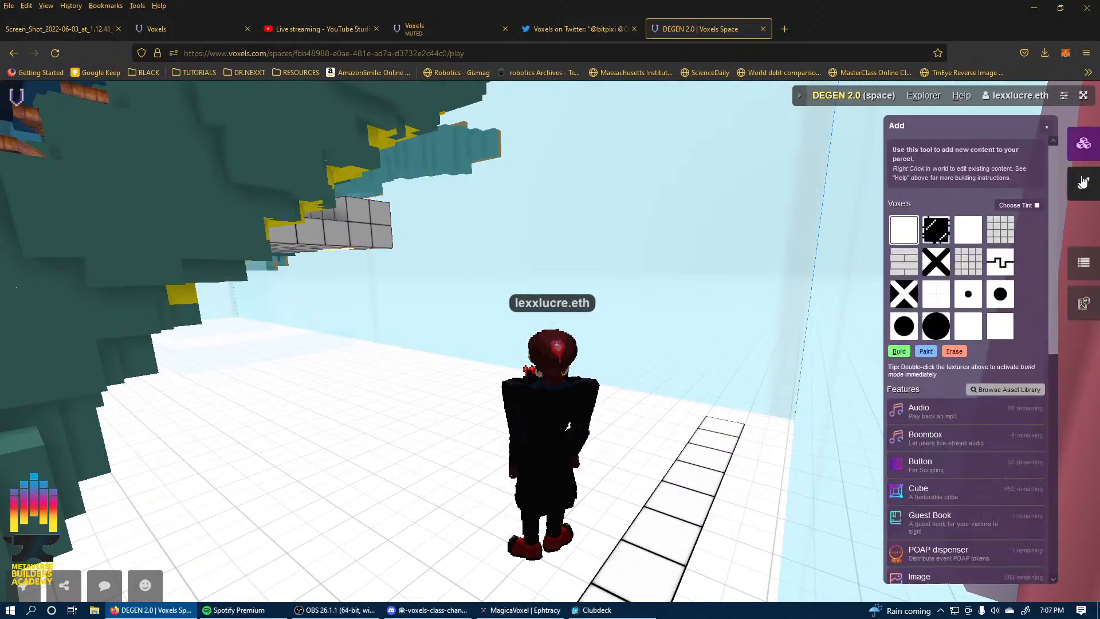
pyautogui.click(1083, 182)
pyautogui.click(1083, 256)
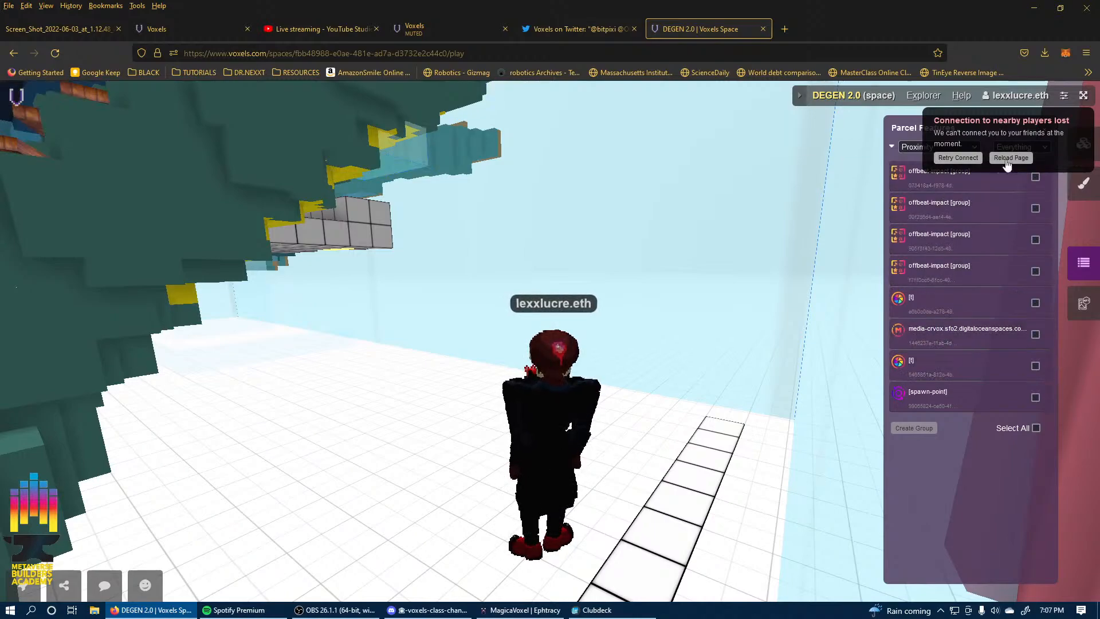
pyautogui.click(974, 159)
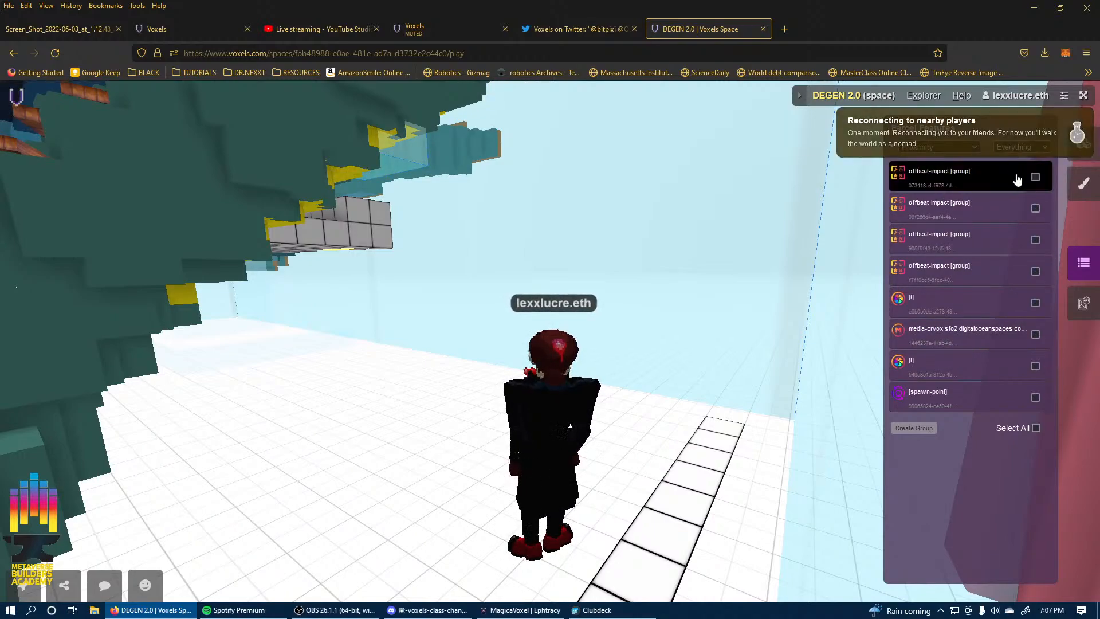
pyautogui.click(1089, 150)
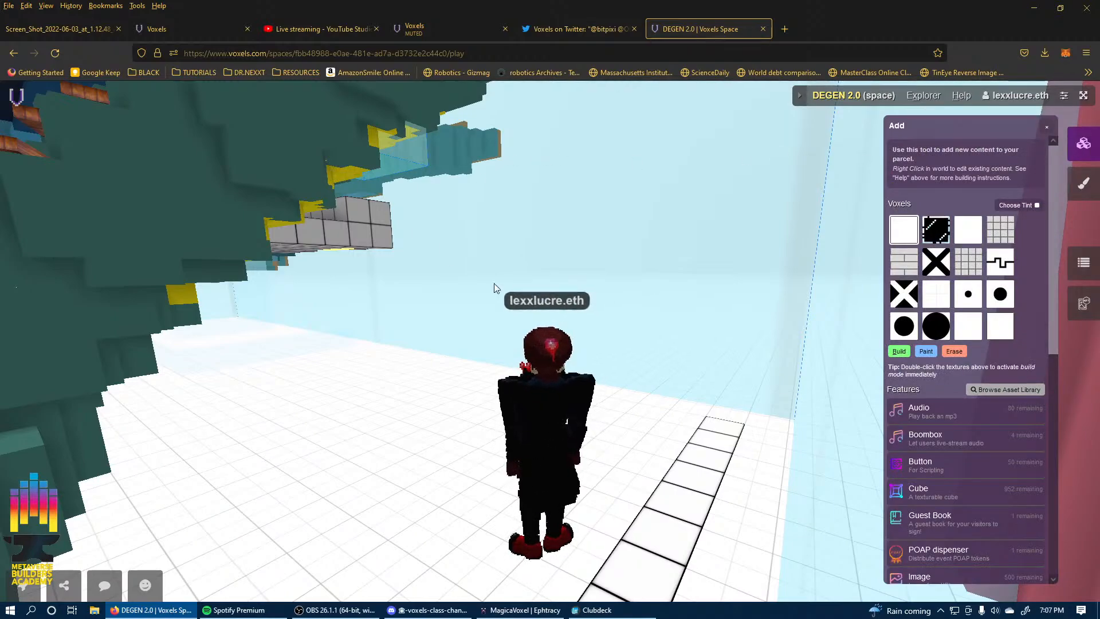
# Look over the pillars and pool base around the avatar and close the Add tools.
pyautogui.moveTo(548, 313); pyautogui.dragTo(245, 266)
pyautogui.moveTo(600, 286); pyautogui.dragTo(356, 273)
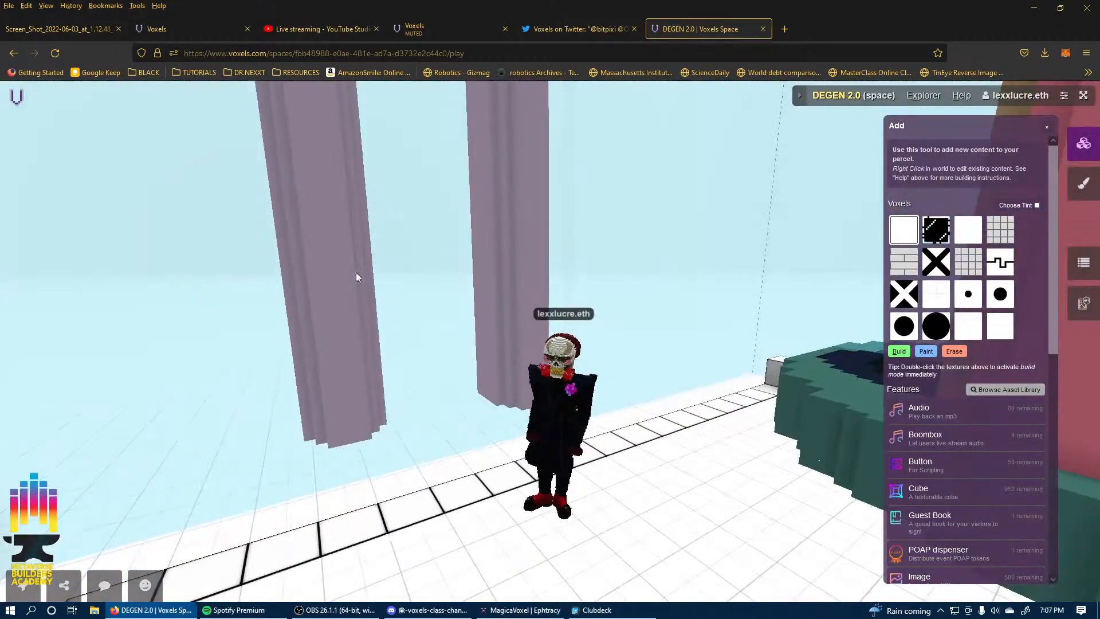
pyautogui.click(702, 300)
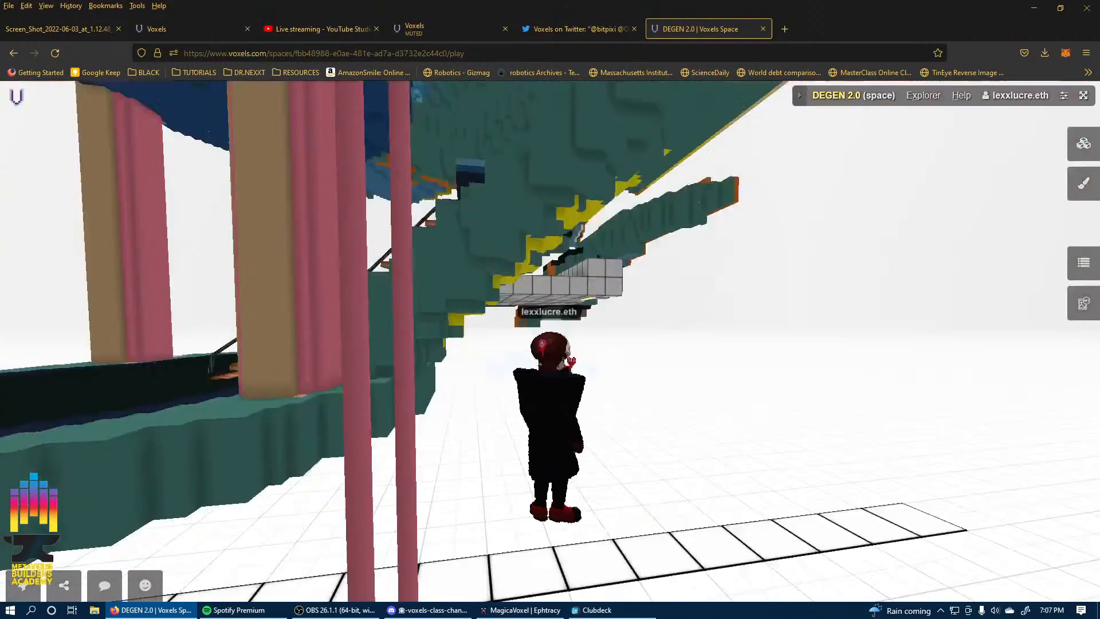
# Move the avatar along the grid floor and fly it up above the yellow-framed screen and tiered platforms.
pyautogui.press('w')
pyautogui.press('d')
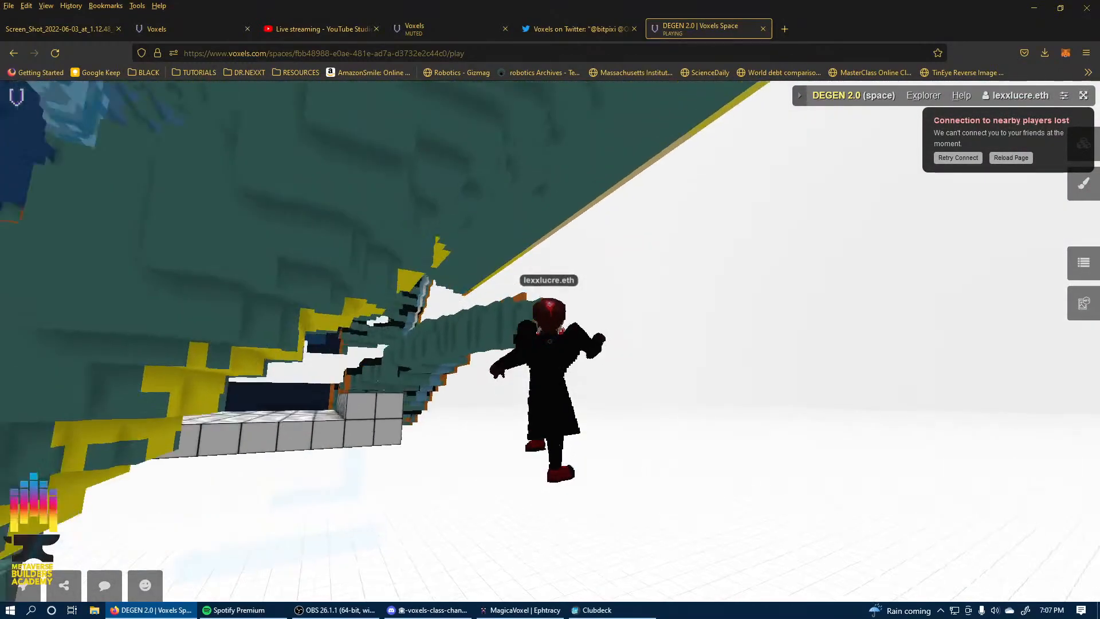
pyautogui.press('w')
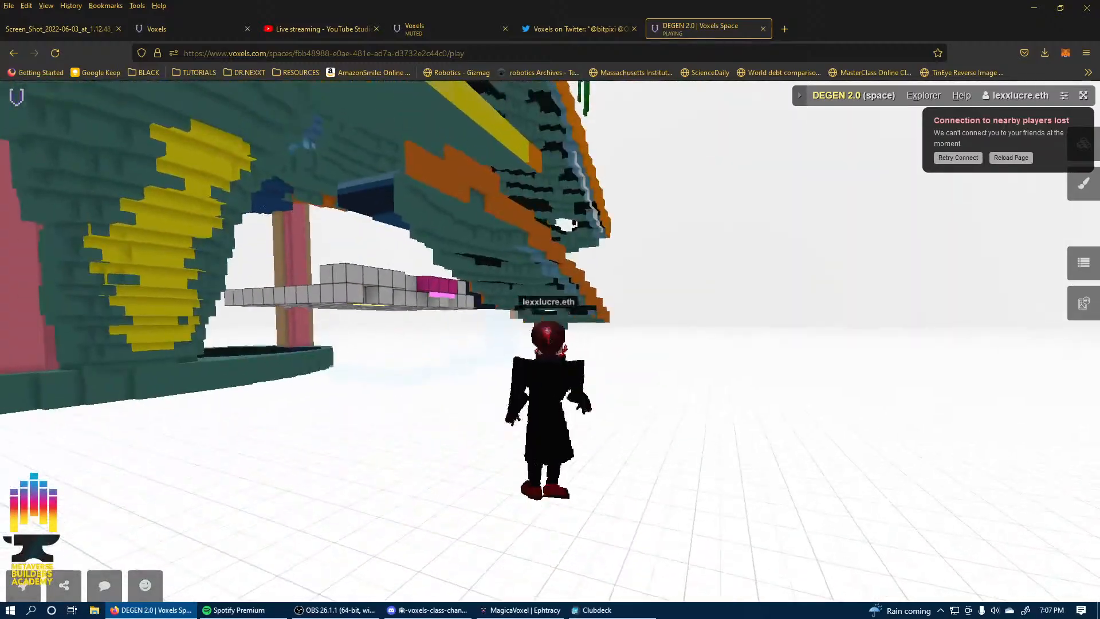
pyautogui.press('space')
pyautogui.press('space')
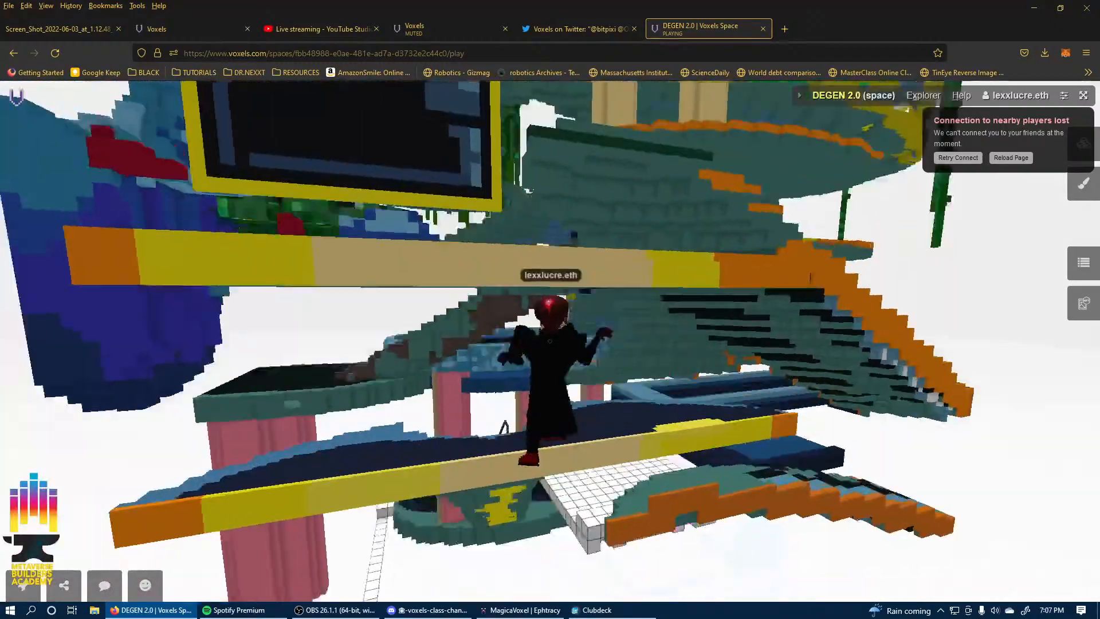
pyautogui.press('w')
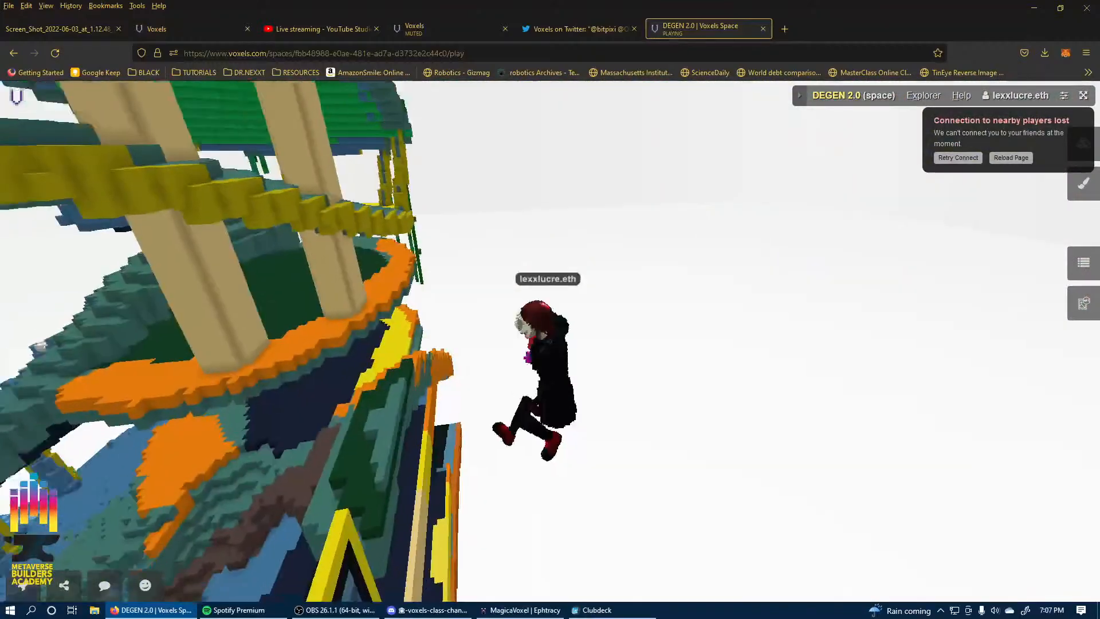
pyautogui.press('w')
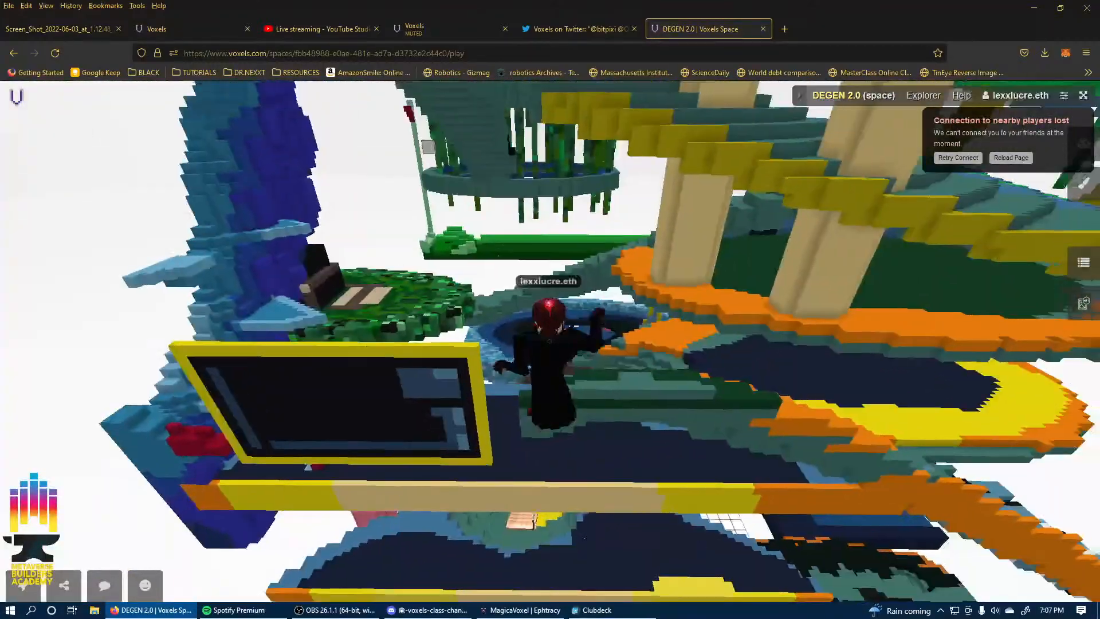
# Bring the avatar back down to the grid floor and run it toward the pillars and teal-rimmed pool.
pyautogui.press('w')
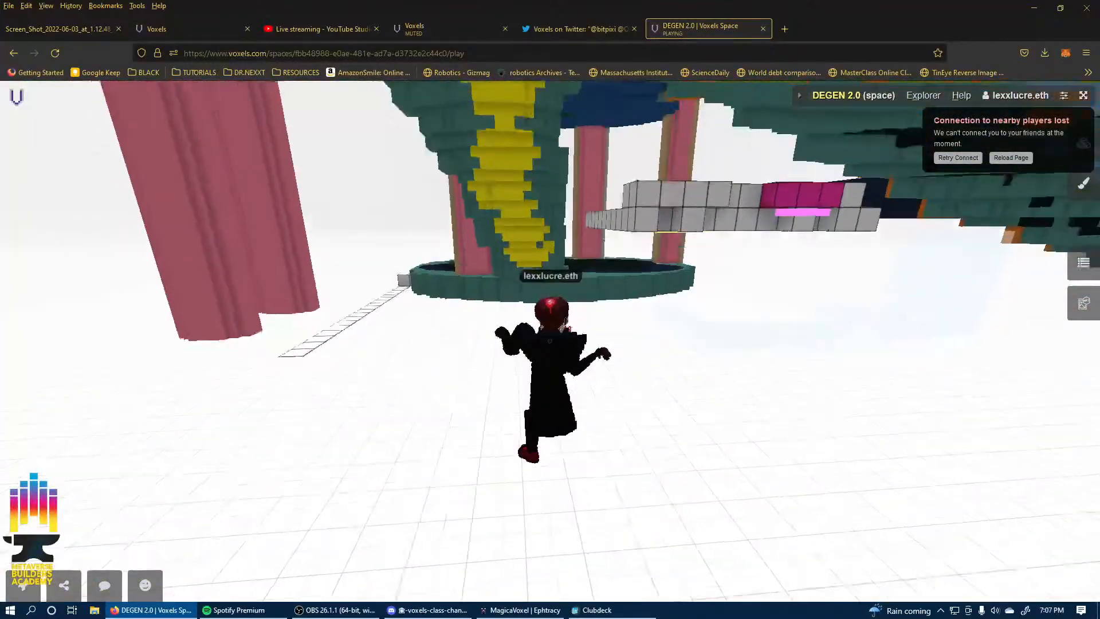
pyautogui.press('w')
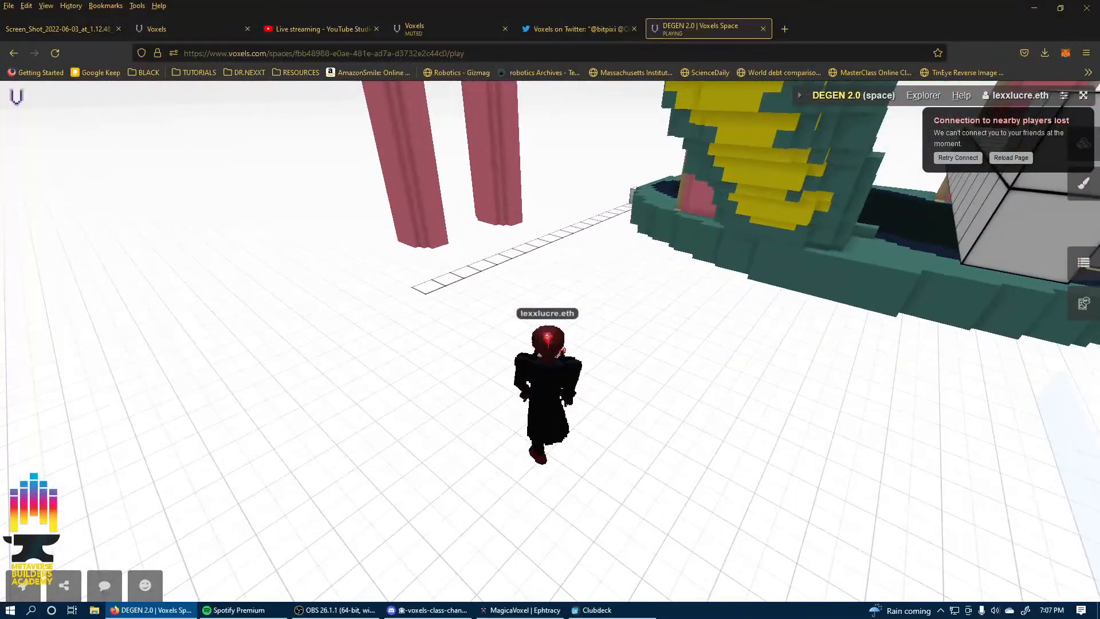
pyautogui.press('w')
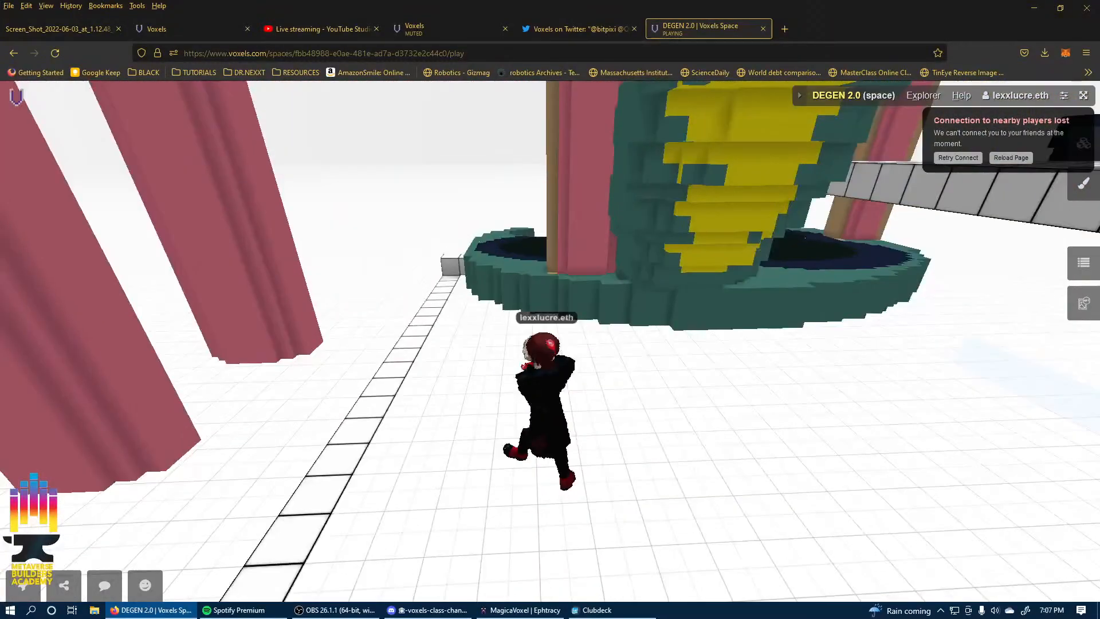
# Leave the 3D view and open the DEGEN 2.0 space's information page.
pyautogui.press('Escape')
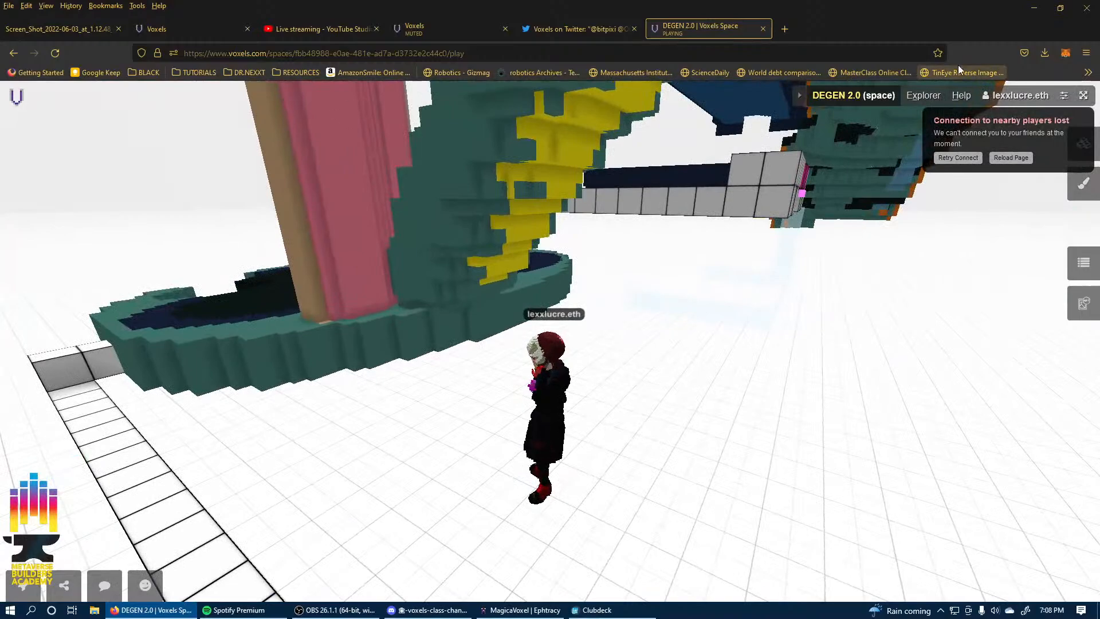
pyautogui.click(865, 102)
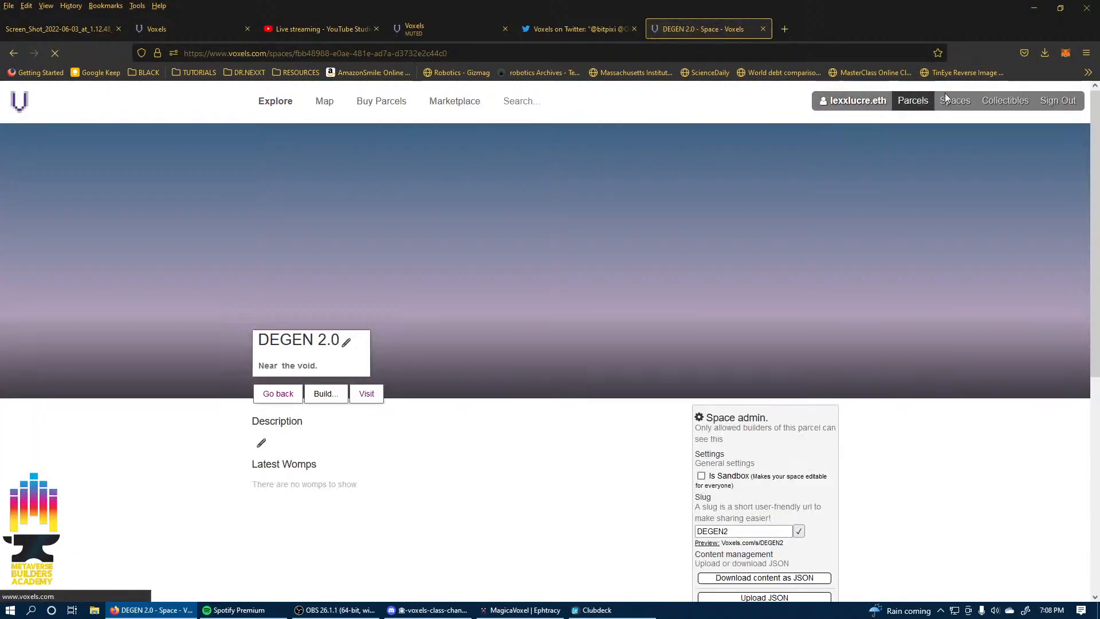
# Open the Test Space 301 page from the account's spaces list and copy its short link, Voxels.com/s/301.
pyautogui.click(954, 101)
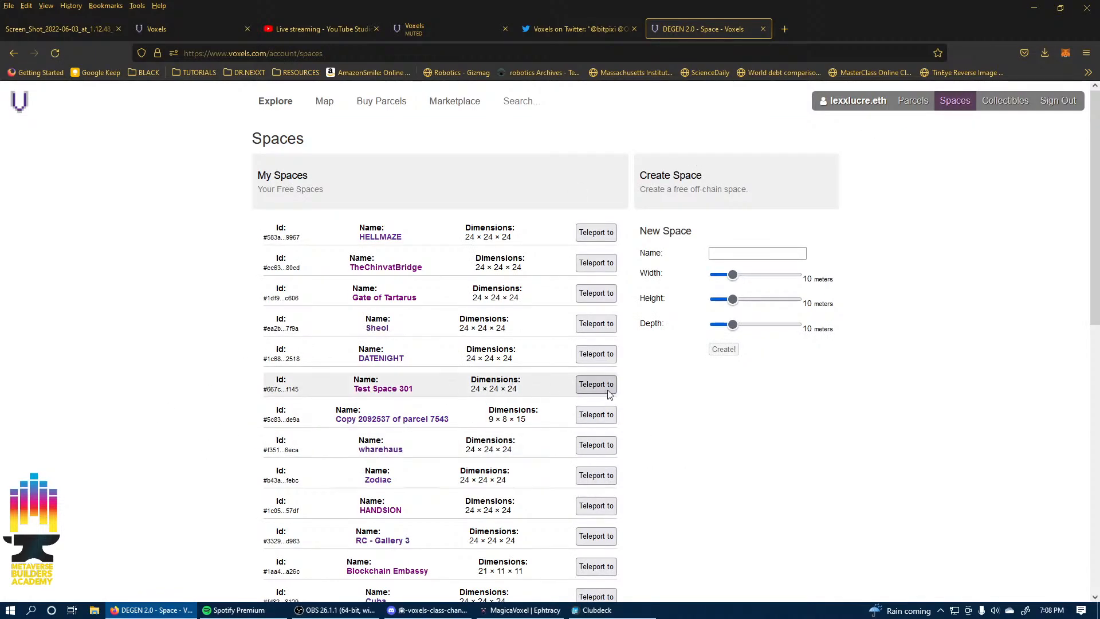
pyautogui.click(406, 391)
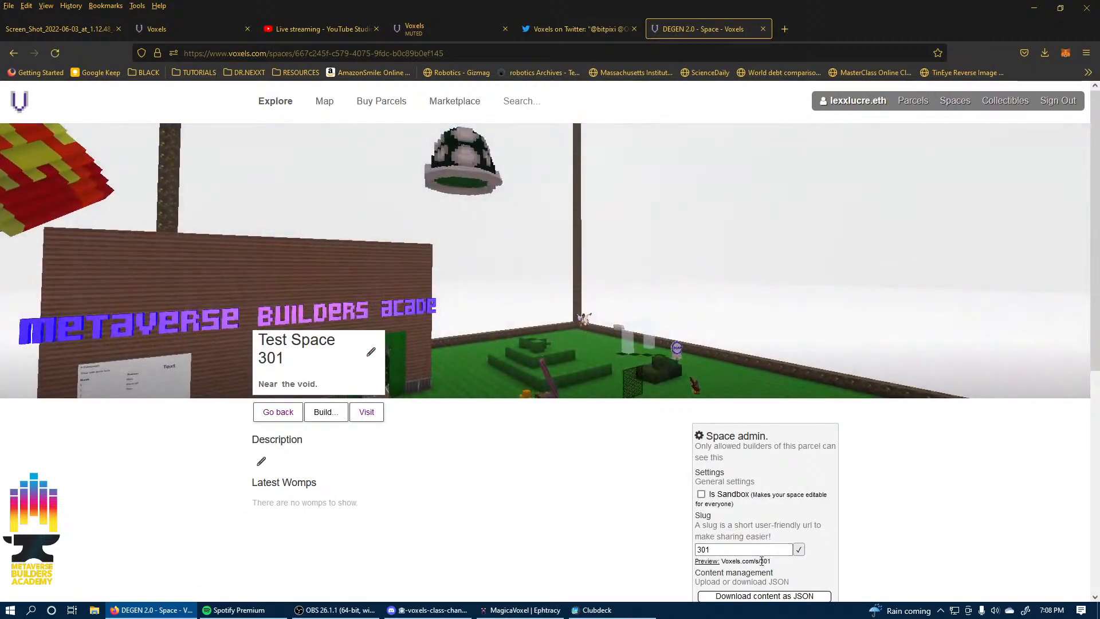
pyautogui.moveTo(771, 561); pyautogui.dragTo(721, 561)
pyautogui.rightClick(725, 559)
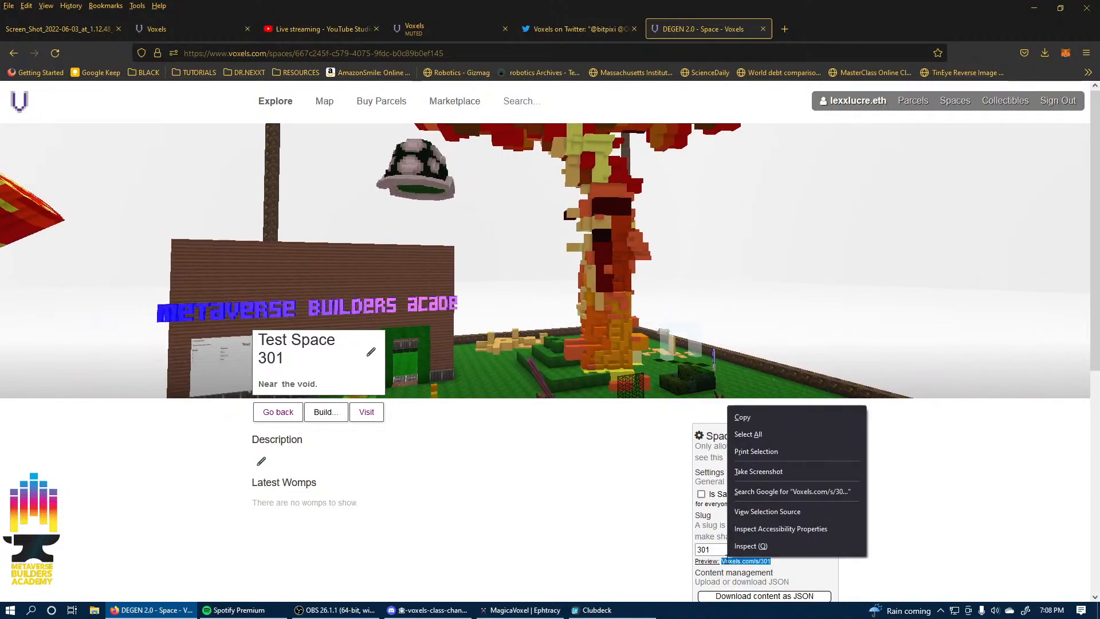
pyautogui.click(755, 411)
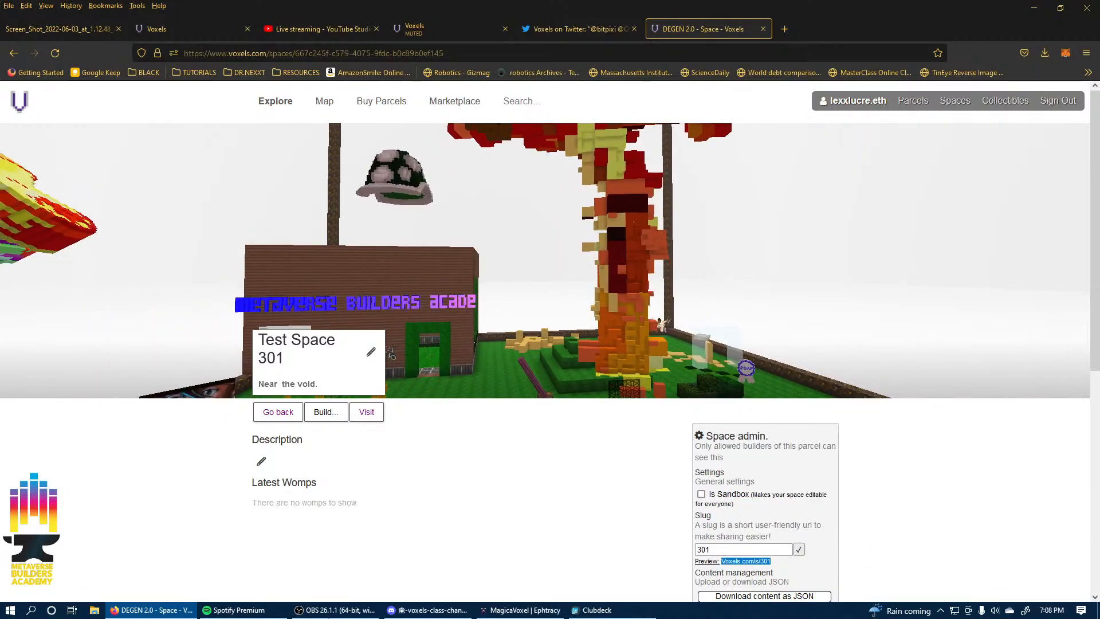
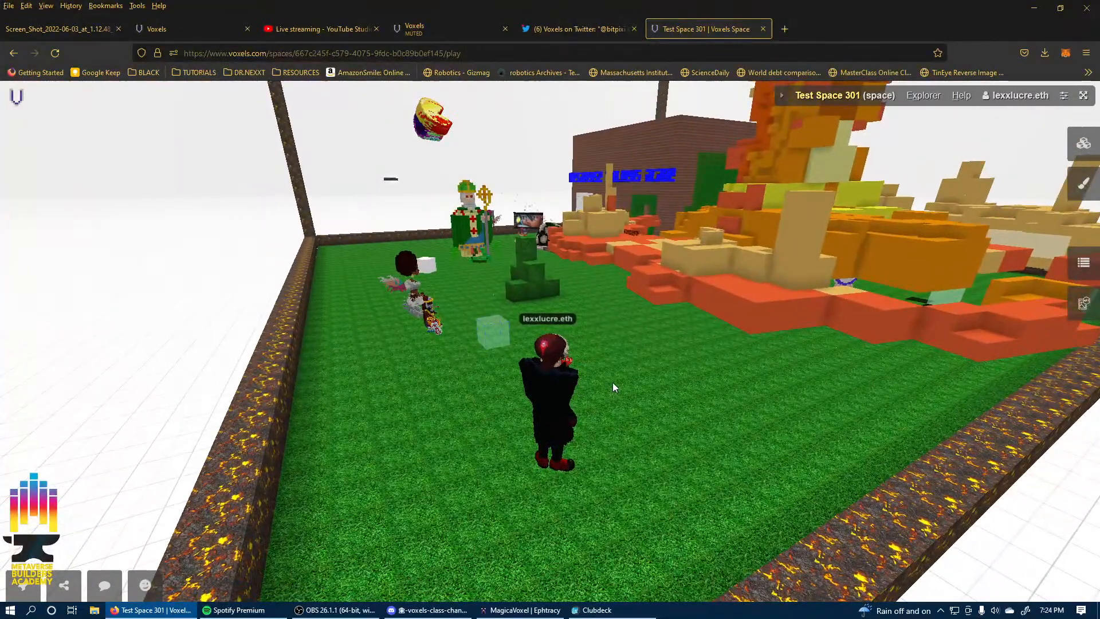
# Walk the avatar across Test Space 301 to the FOE LAIR teleport orb by the video screens and switch to first-person view.
pyautogui.press('w')
pyautogui.press('w')
pyautogui.moveTo(602, 389); pyautogui.dragTo(624, 398)
pyautogui.press('w')
pyautogui.press('w')
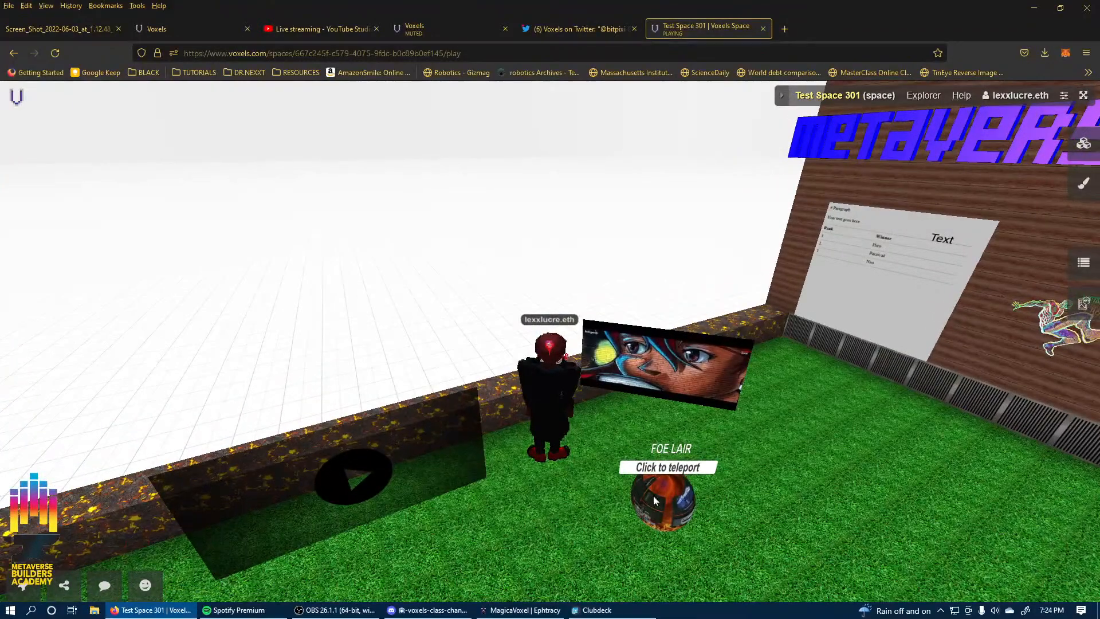
pyautogui.press('Tab')
pyautogui.click(717, 508)
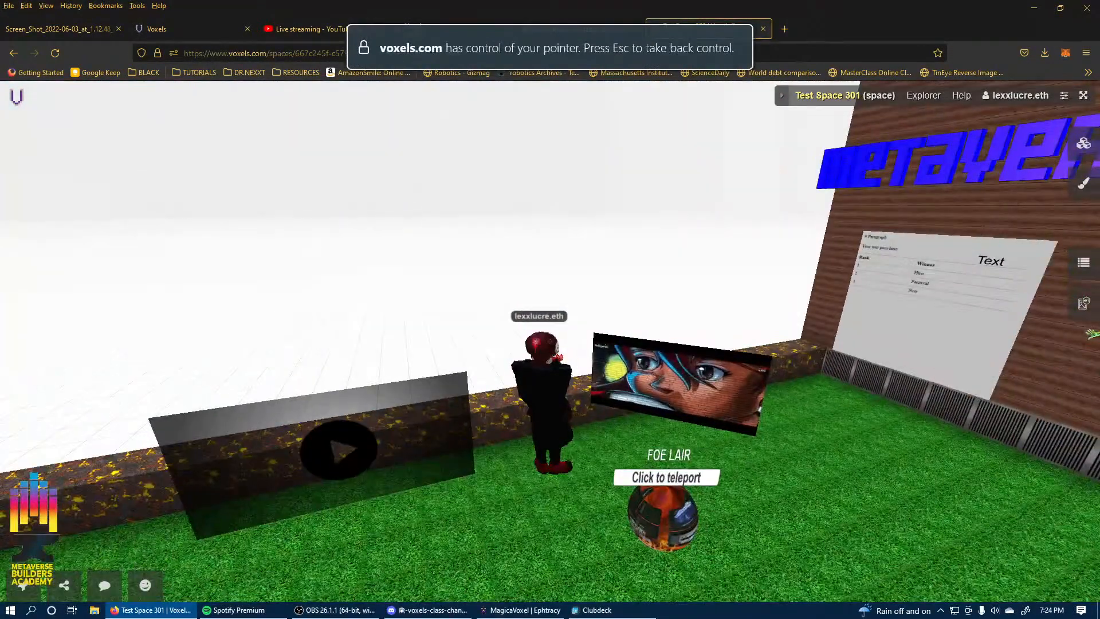
pyautogui.press('c')
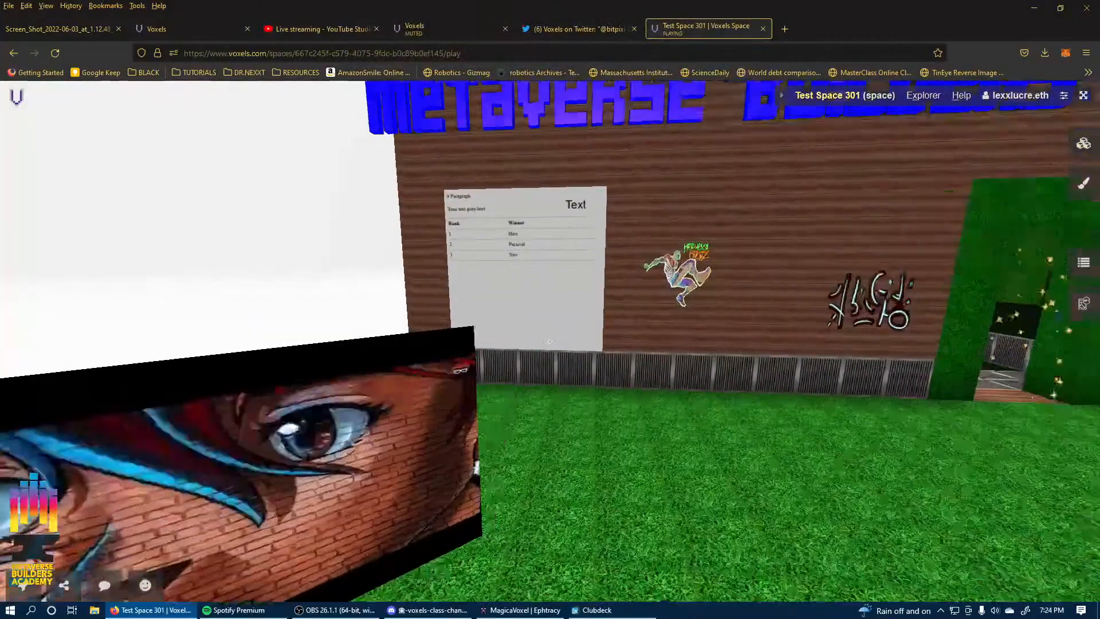
# Open the Asset library and read through the script of the Youtube Playlist asset.
pyautogui.press('Tab')
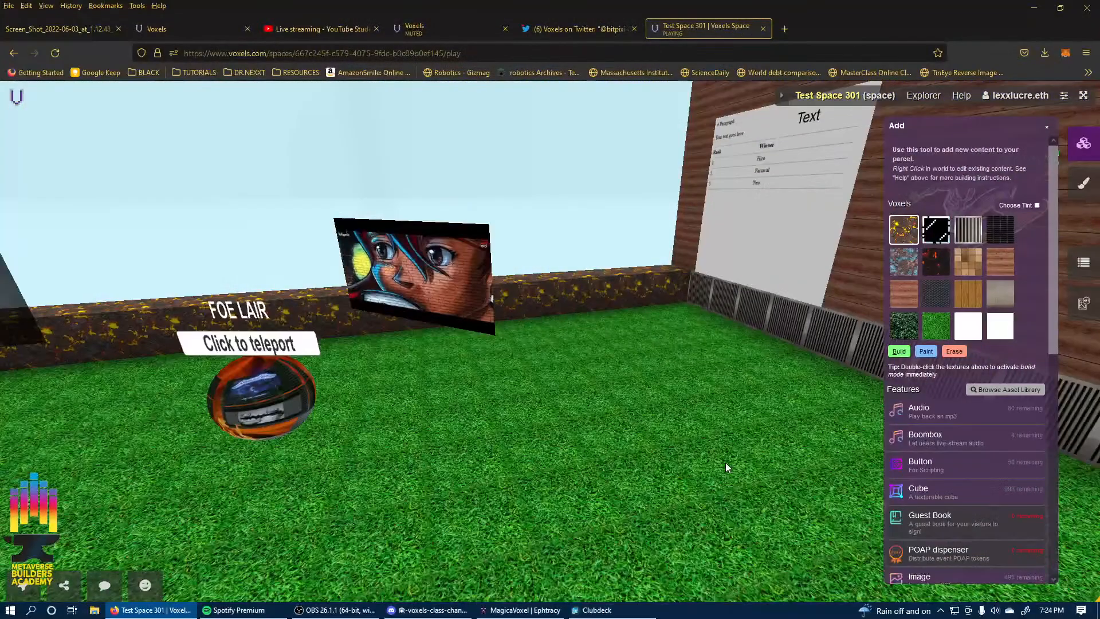
pyautogui.press('l')
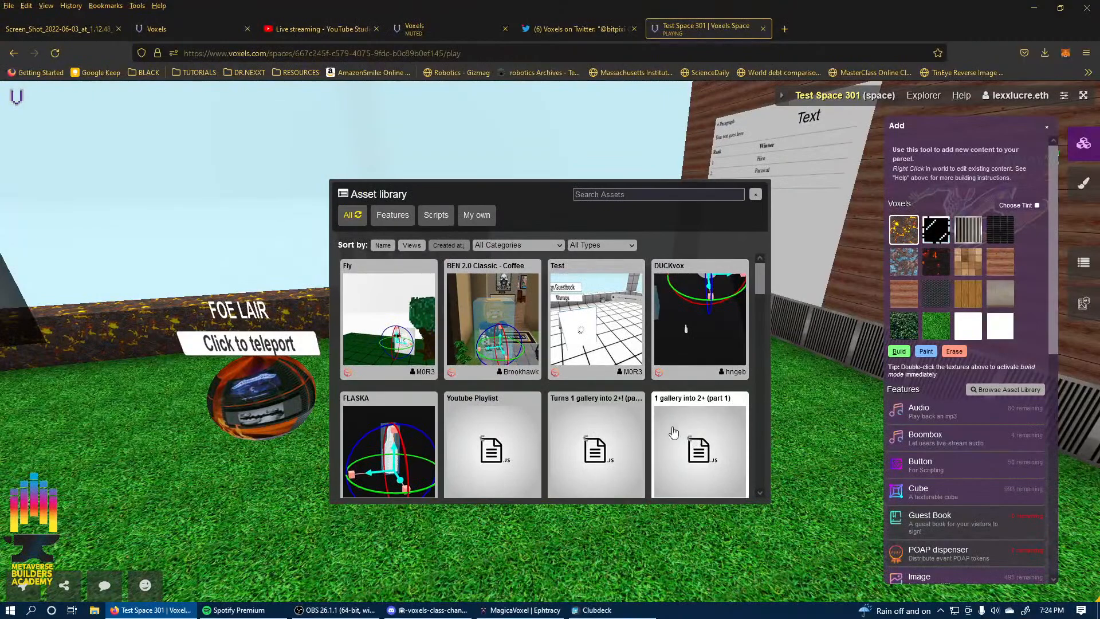
pyautogui.click(494, 440)
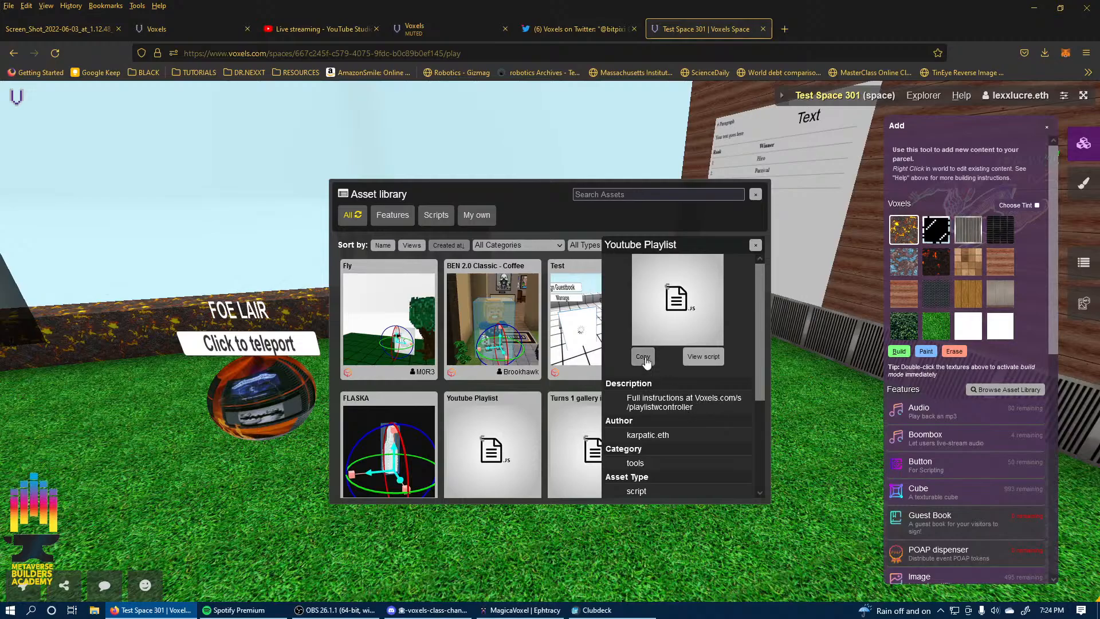
pyautogui.click(707, 358)
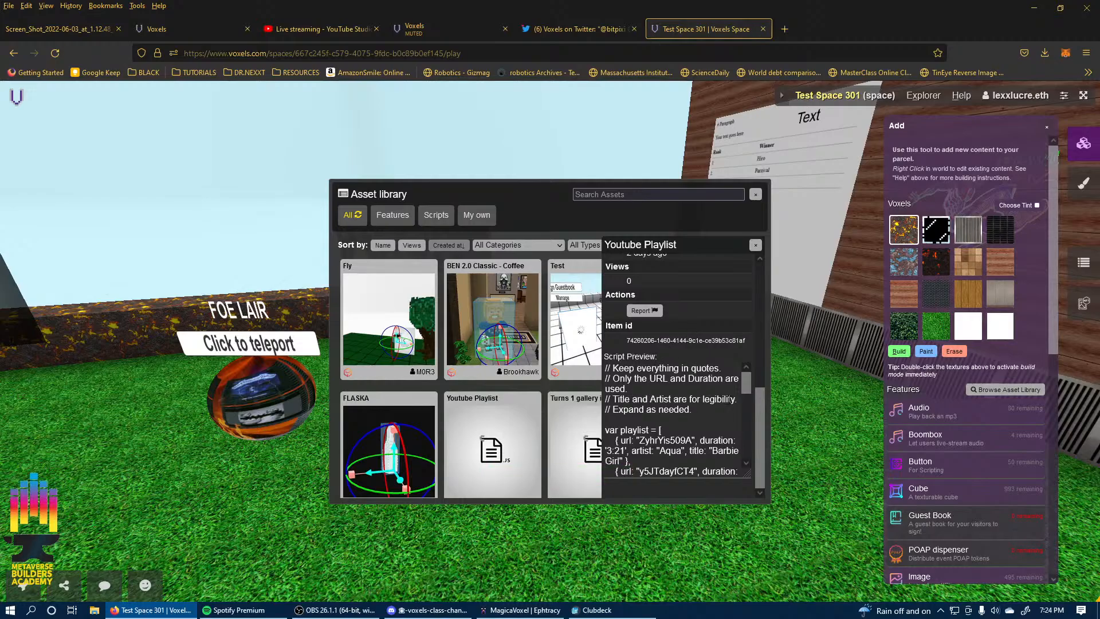
pyautogui.scroll(-2, 691, 399)
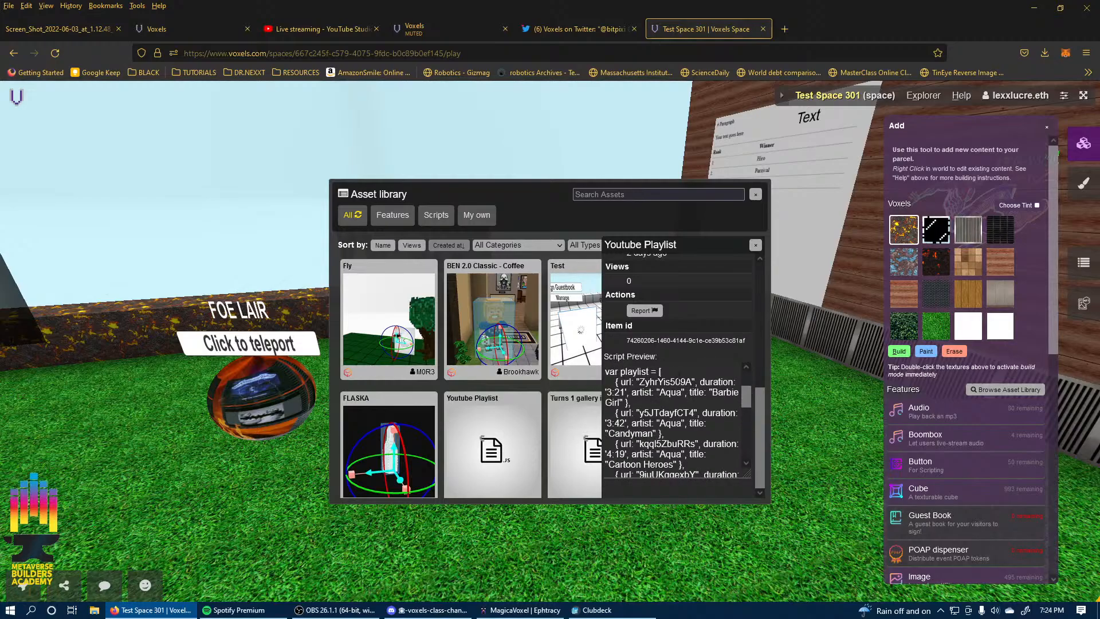
pyautogui.scroll(-2, 673, 420)
pyautogui.scroll(-3, 698, 395)
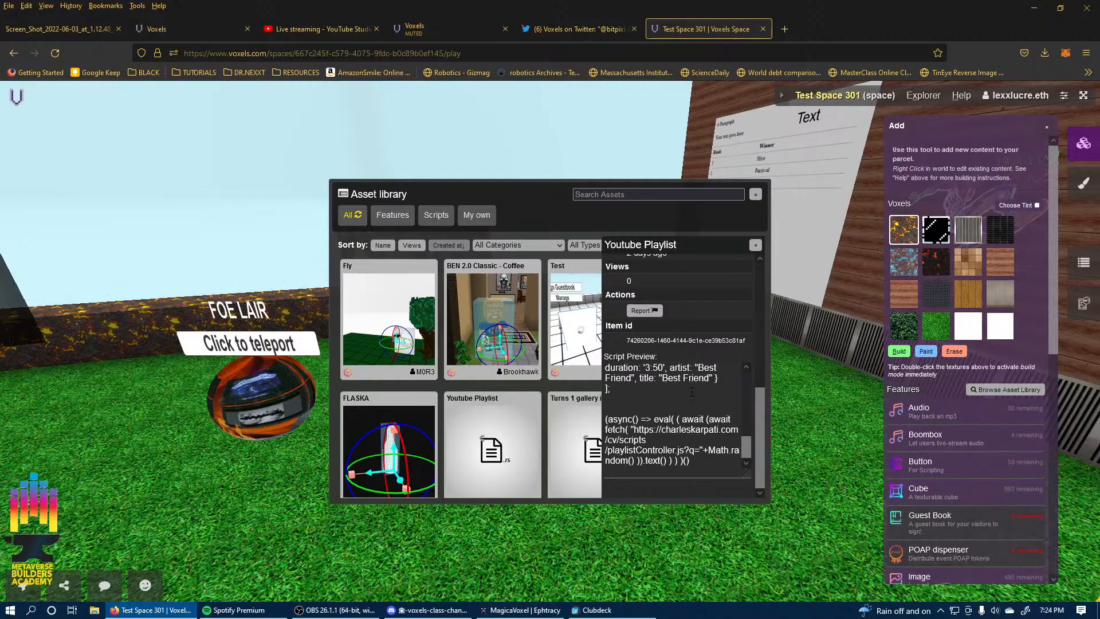
# Copy the complete Youtube Playlist script and close the Asset library.
pyautogui.moveTo(699, 461); pyautogui.dragTo(572, 311)
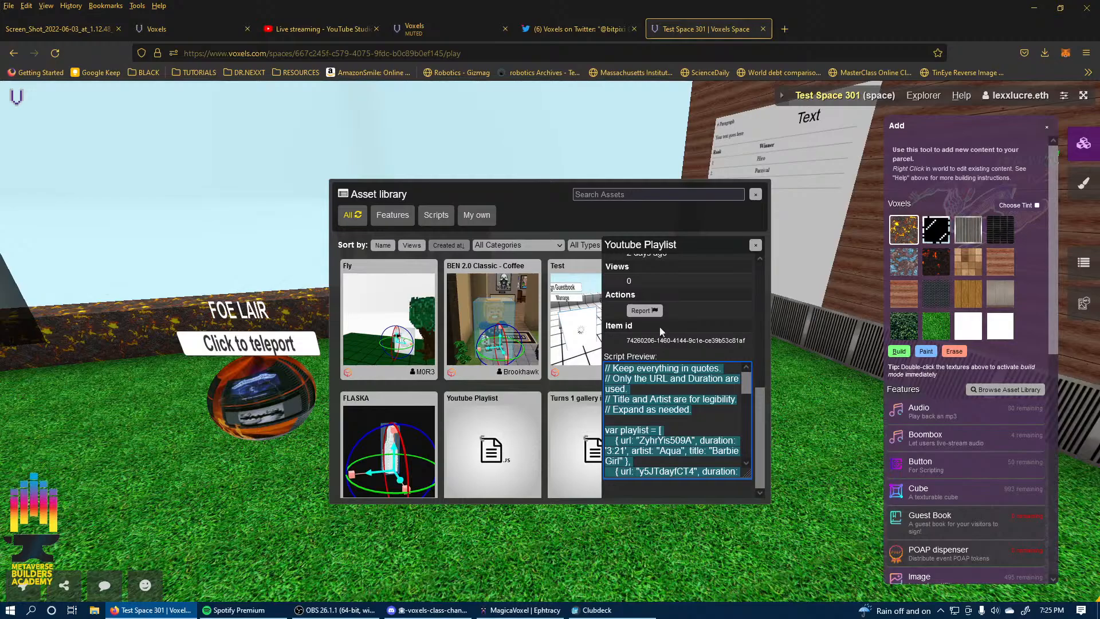
pyautogui.scroll(3, 669, 349)
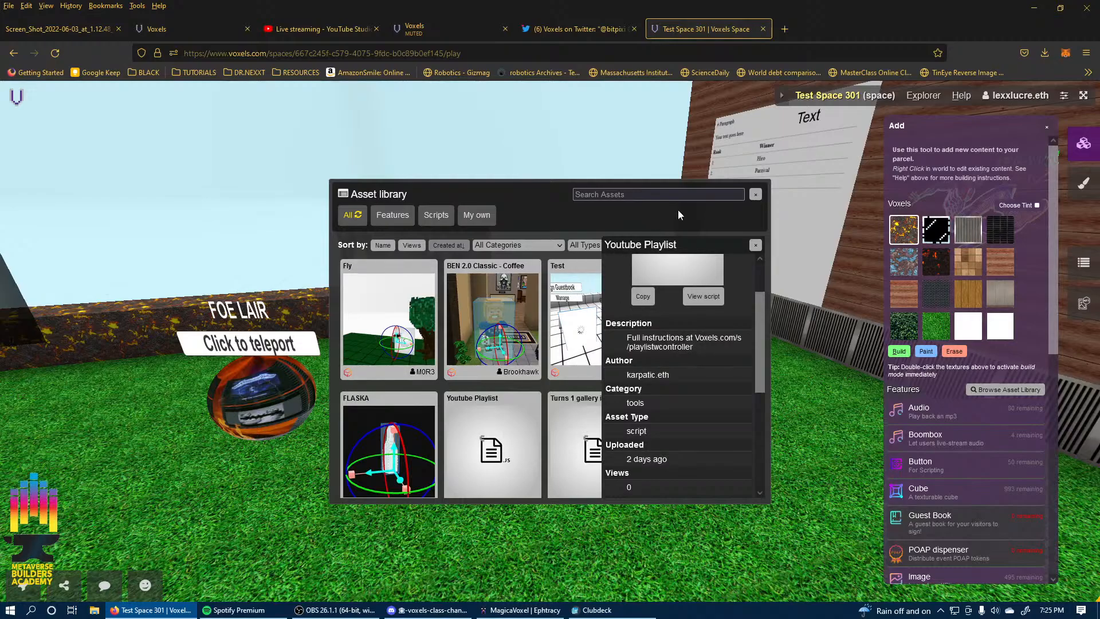
pyautogui.click(757, 196)
# Paste the copied playlist script into the script of the rich text board on the brown wall.
pyautogui.rightClick(775, 248)
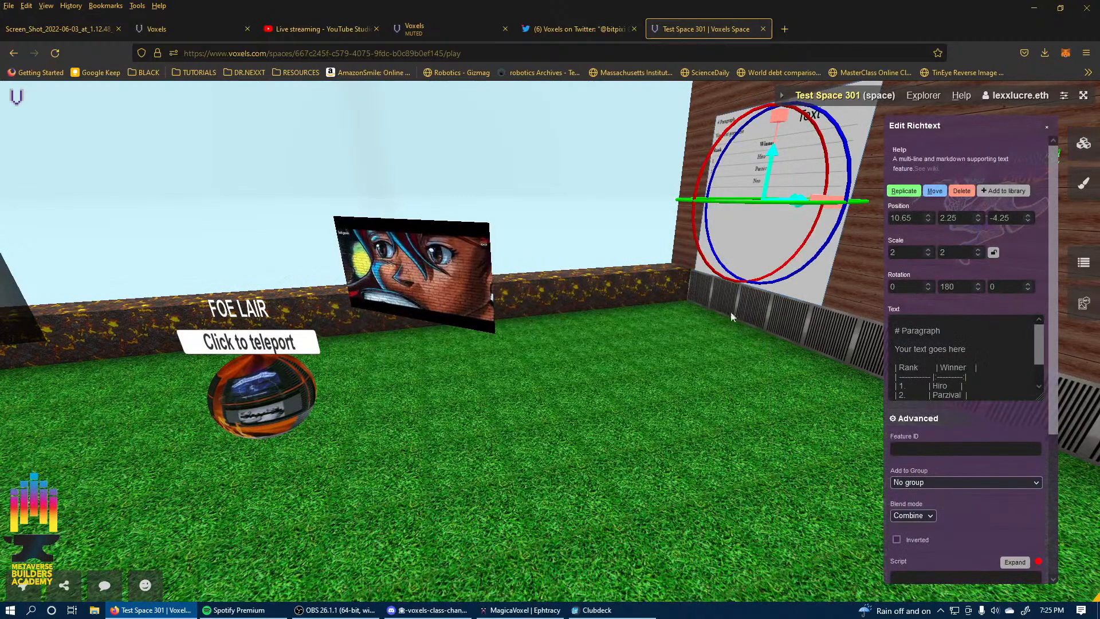
pyautogui.scroll(-4, 924, 436)
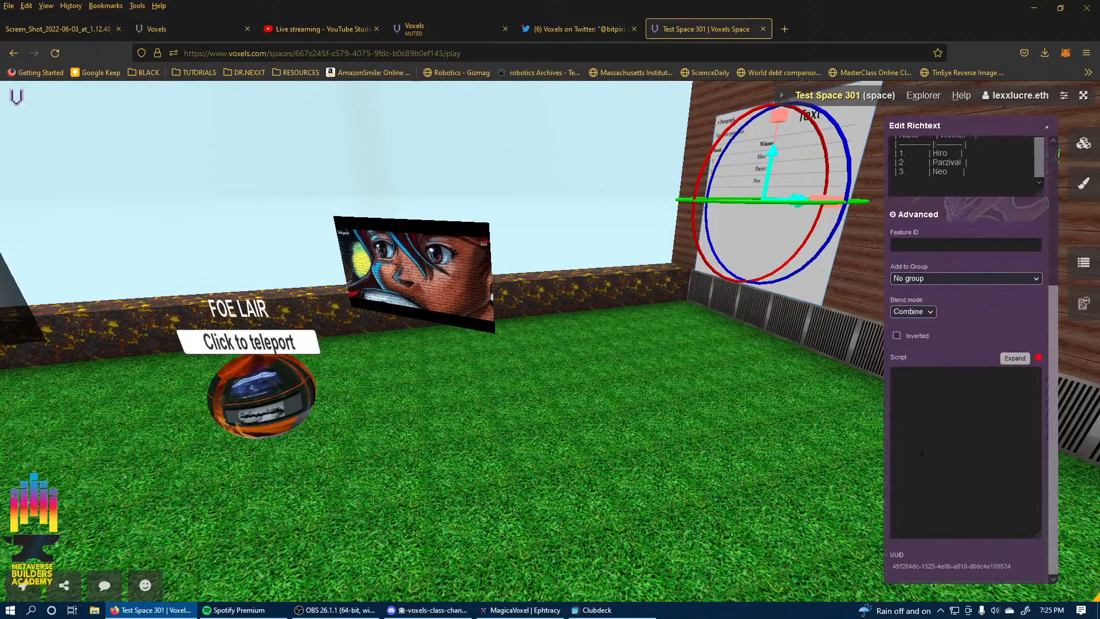
pyautogui.click(924, 435)
pyautogui.hotkey('ctrl', 'v')
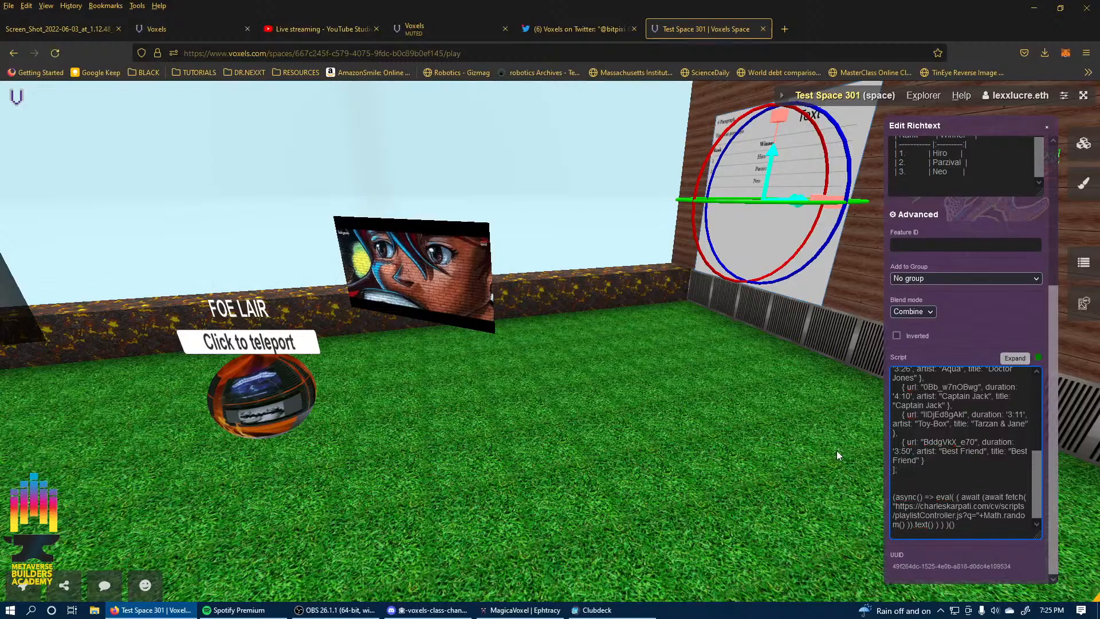
pyautogui.click(686, 456)
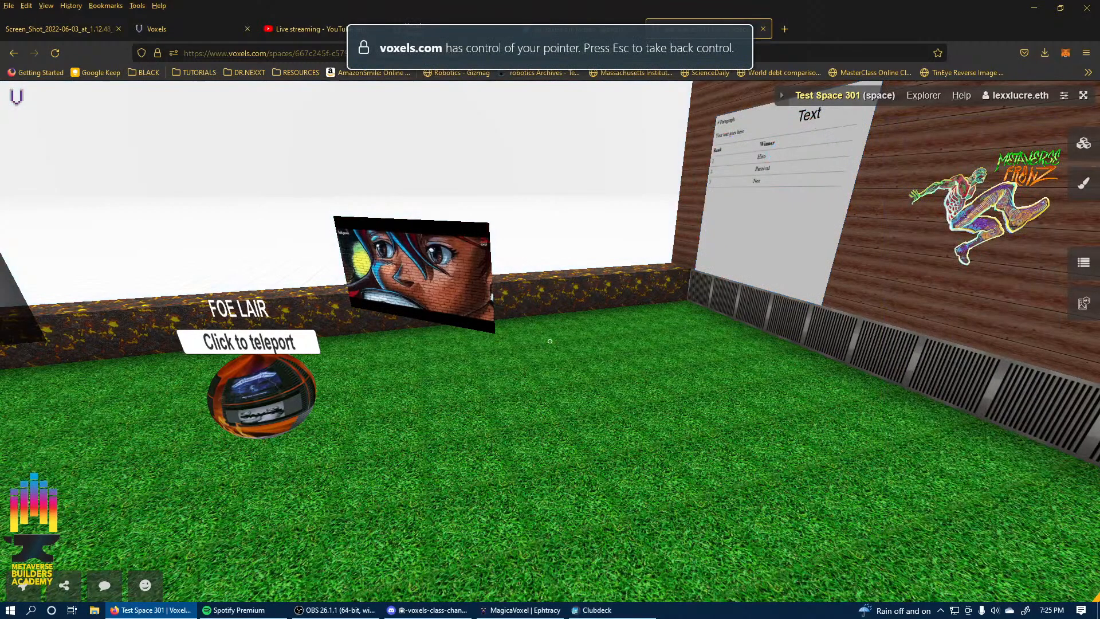
# Go up to the rich text board and delete the entire playlist script from it.
pyautogui.press('a')
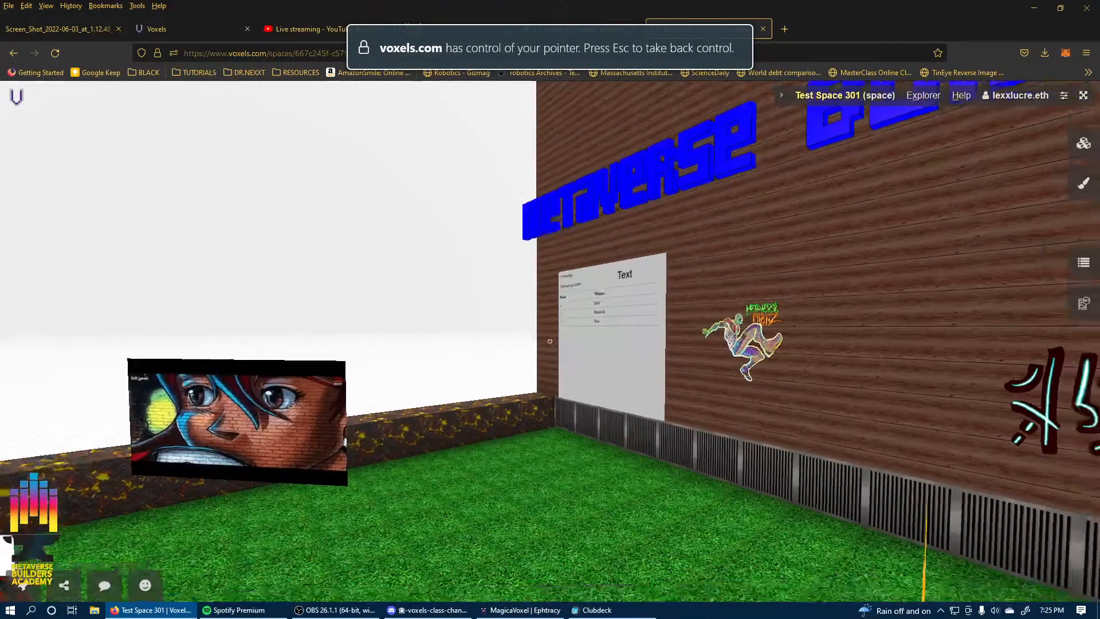
pyautogui.press('w')
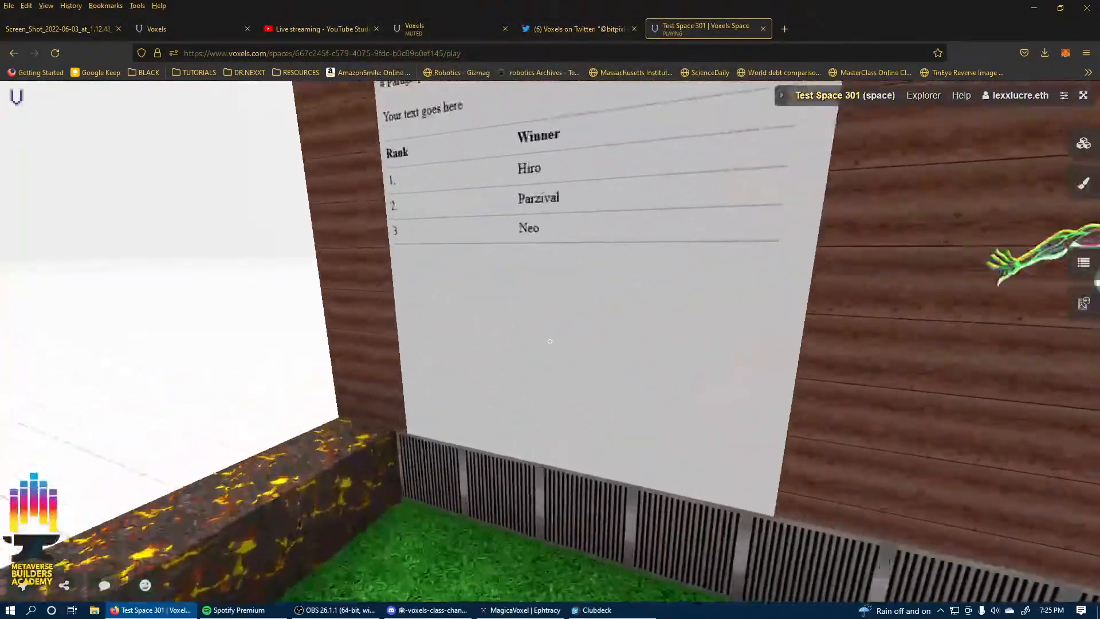
pyautogui.press('Escape')
pyautogui.click(687, 459)
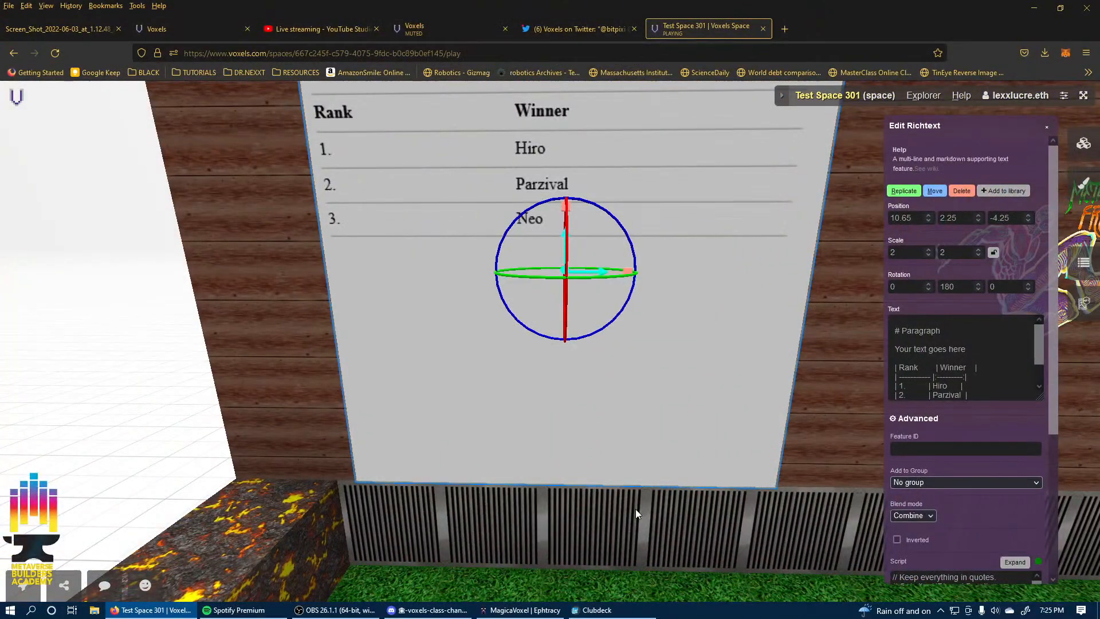
pyautogui.scroll(-3, 964, 530)
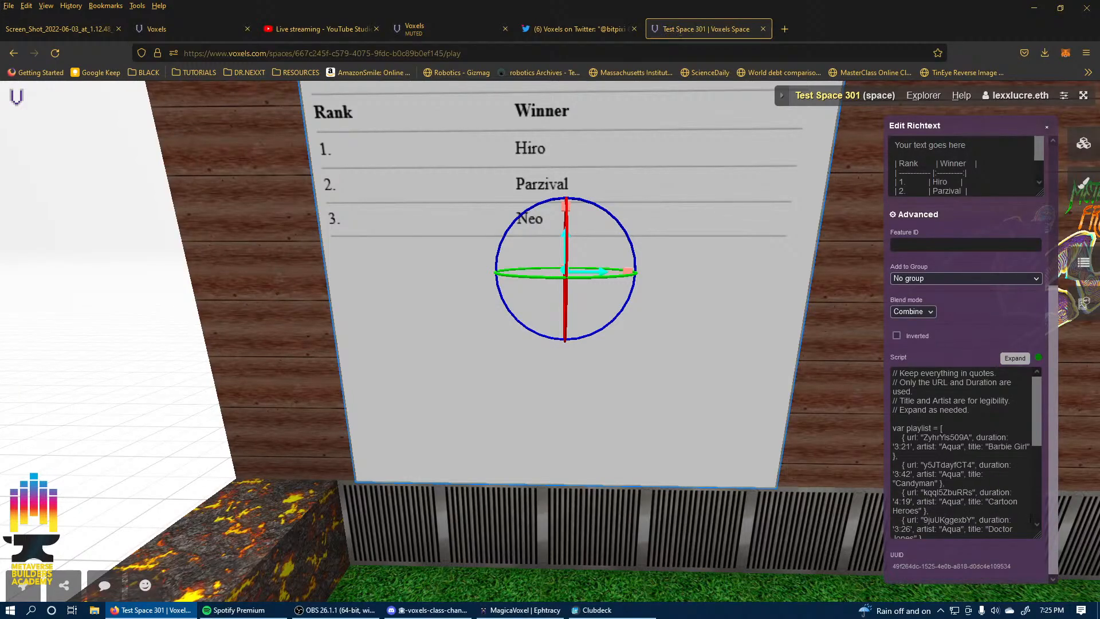
pyautogui.click(1025, 523)
pyautogui.hotkey('ctrl', 'a')
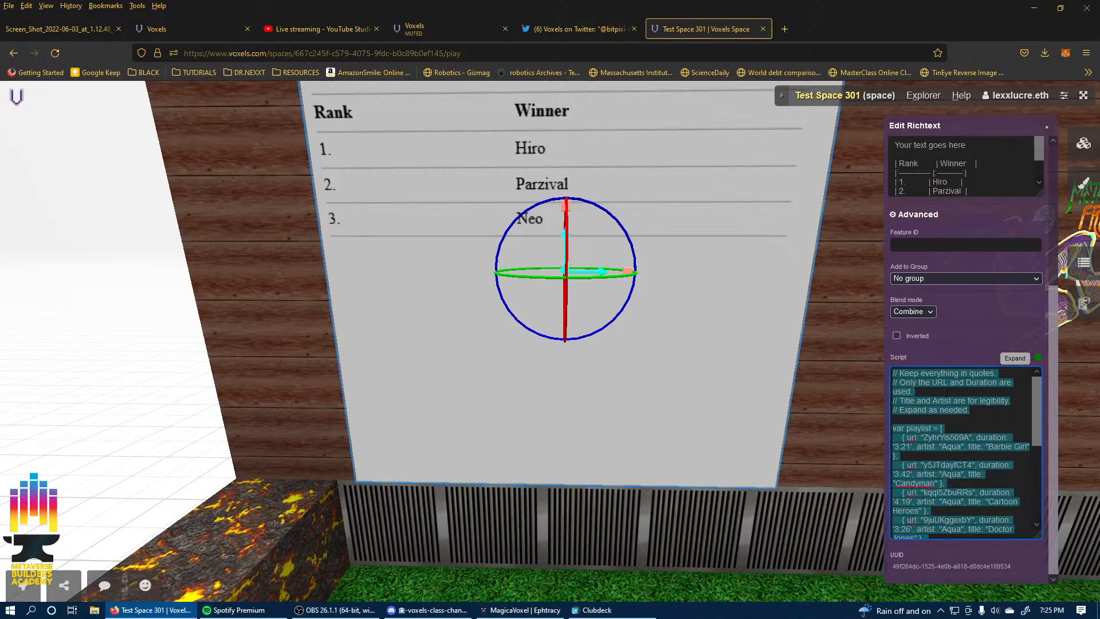
pyautogui.press('BackSpace')
# Paste the copied playlist script into the script of the YouTube screen near the teleport orb.
pyautogui.click(483, 530)
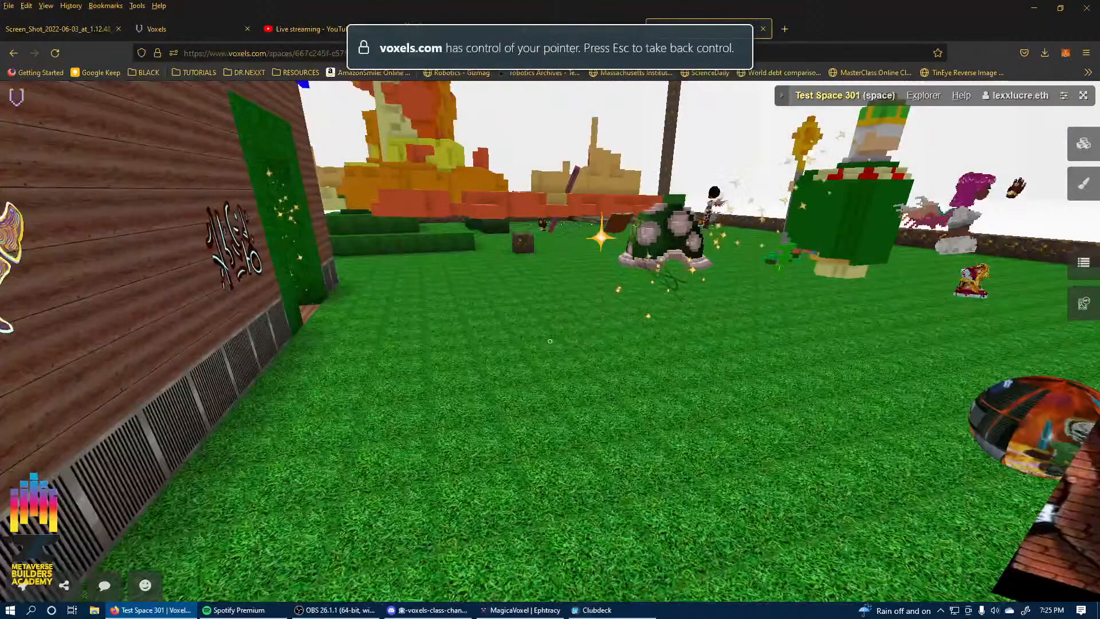
pyautogui.rightClick(550, 341)
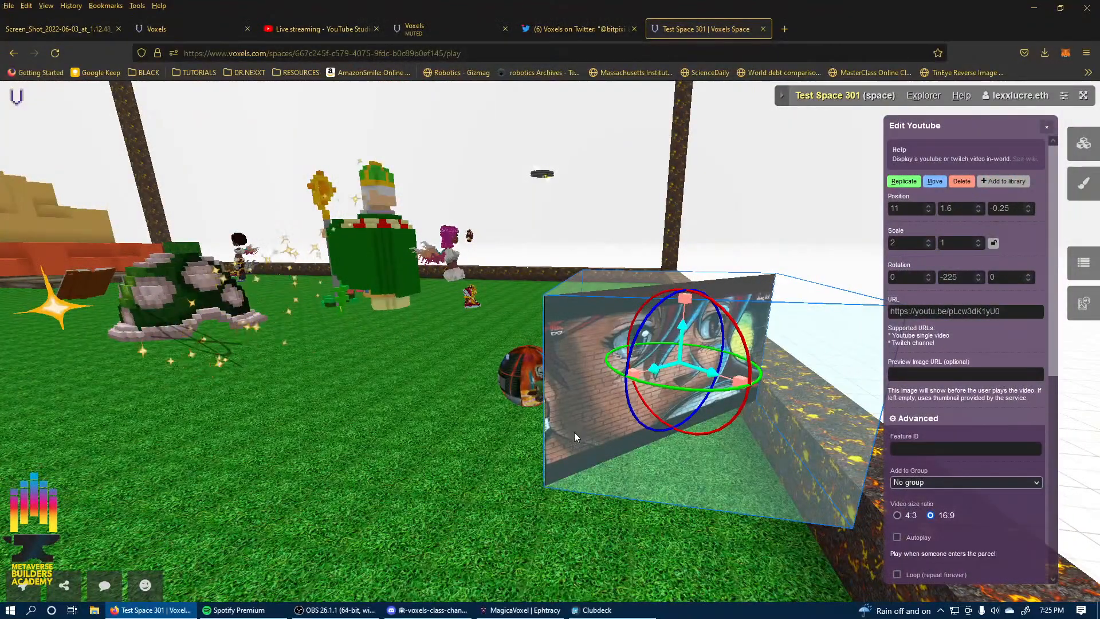
pyautogui.scroll(-6, 966, 401)
pyautogui.click(929, 453)
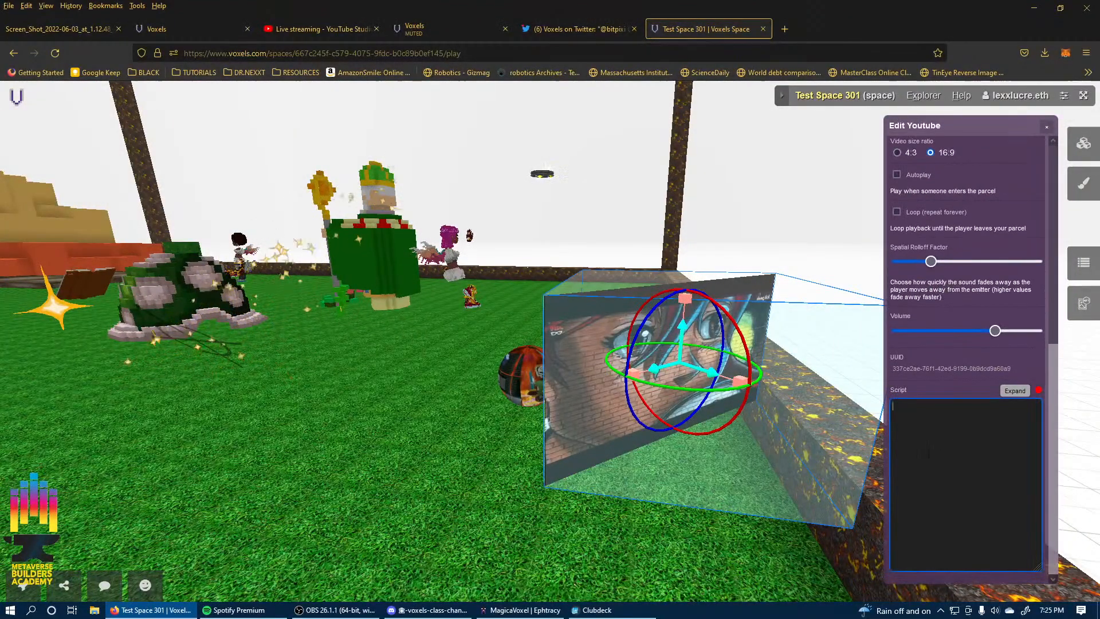
pyautogui.hotkey('ctrl', 'v')
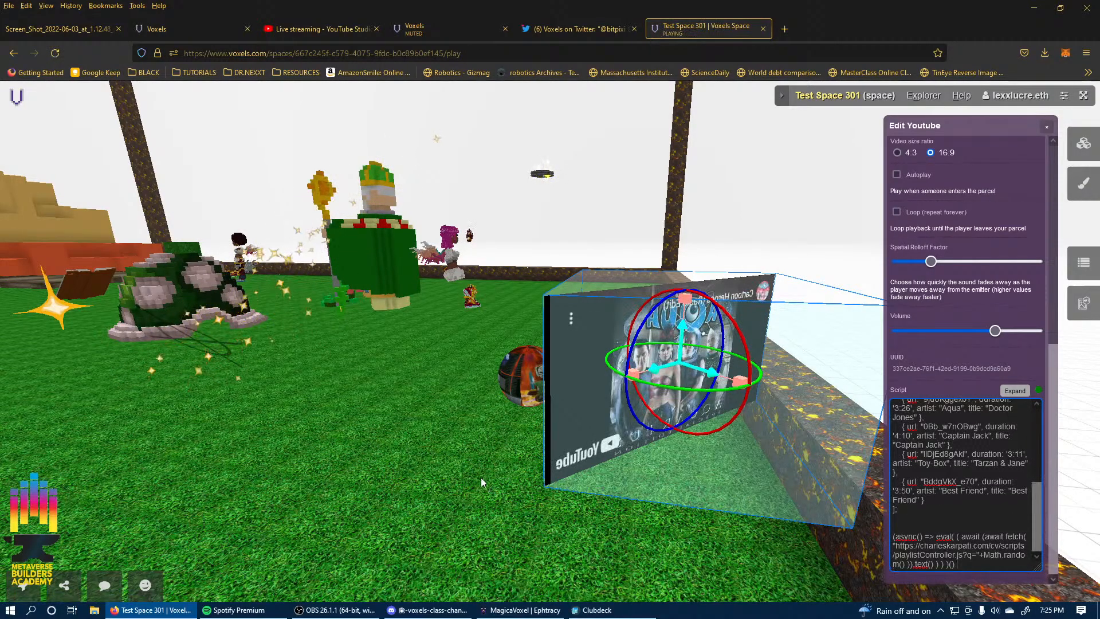
# Raise the YouTube screen above the lava-veined border wall, turn it parallel to the wall, and start its video.
pyautogui.press('a')
pyautogui.moveTo(325, 421); pyautogui.dragTo(576, 354)
pyautogui.press('w')
pyautogui.press('d')
pyautogui.moveTo(337, 465); pyautogui.dragTo(397, 465)
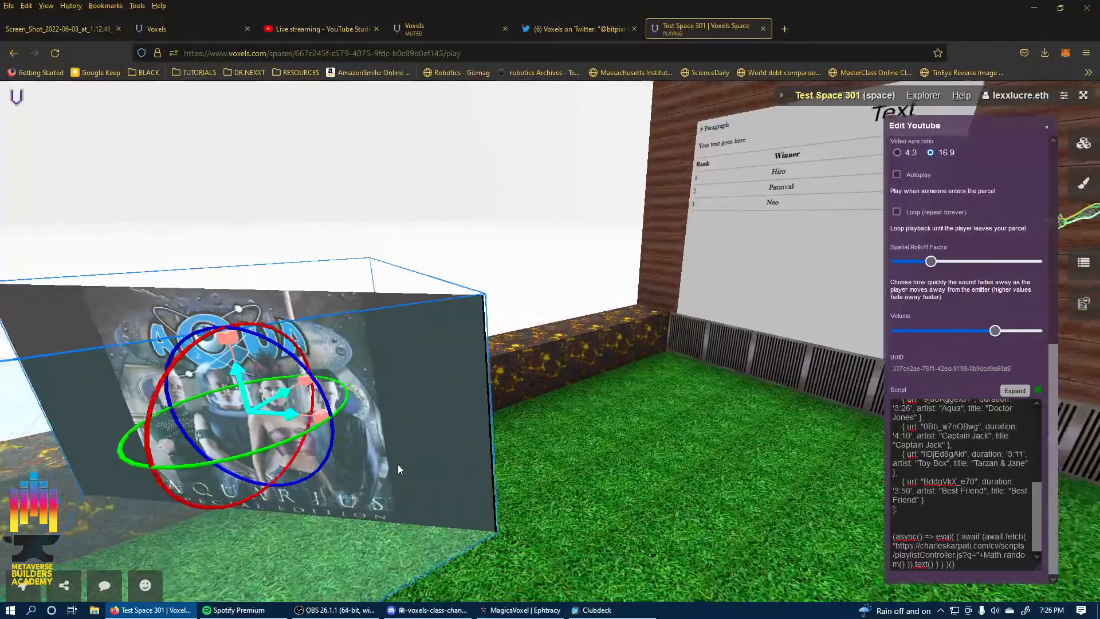
pyautogui.press('a')
pyautogui.moveTo(379, 369); pyautogui.dragTo(365, 235)
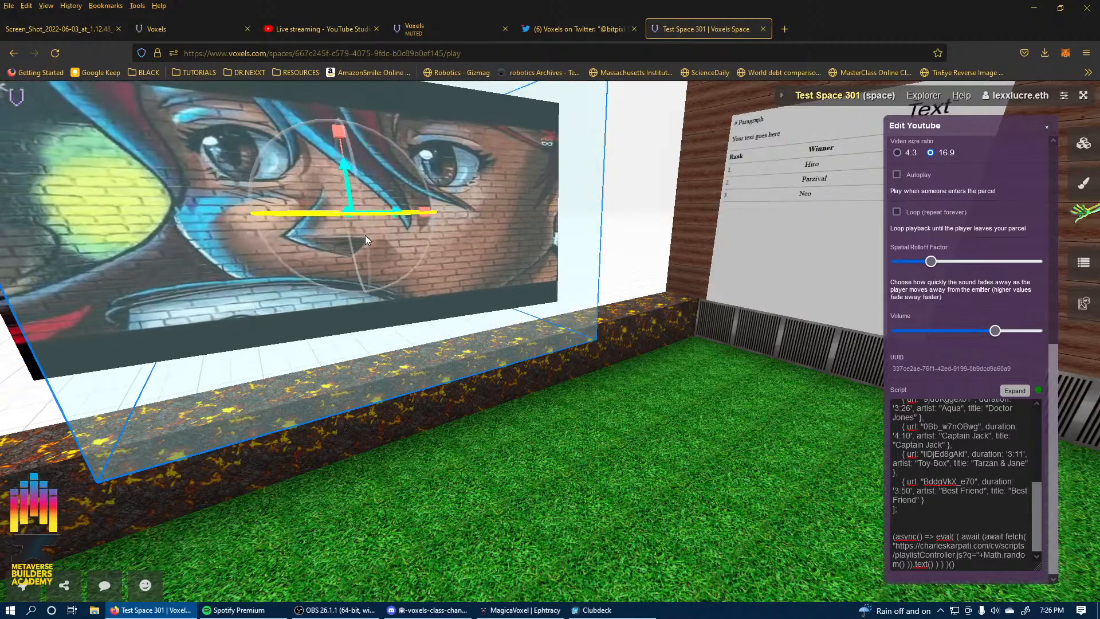
pyautogui.click(480, 349)
pyautogui.click(550, 341)
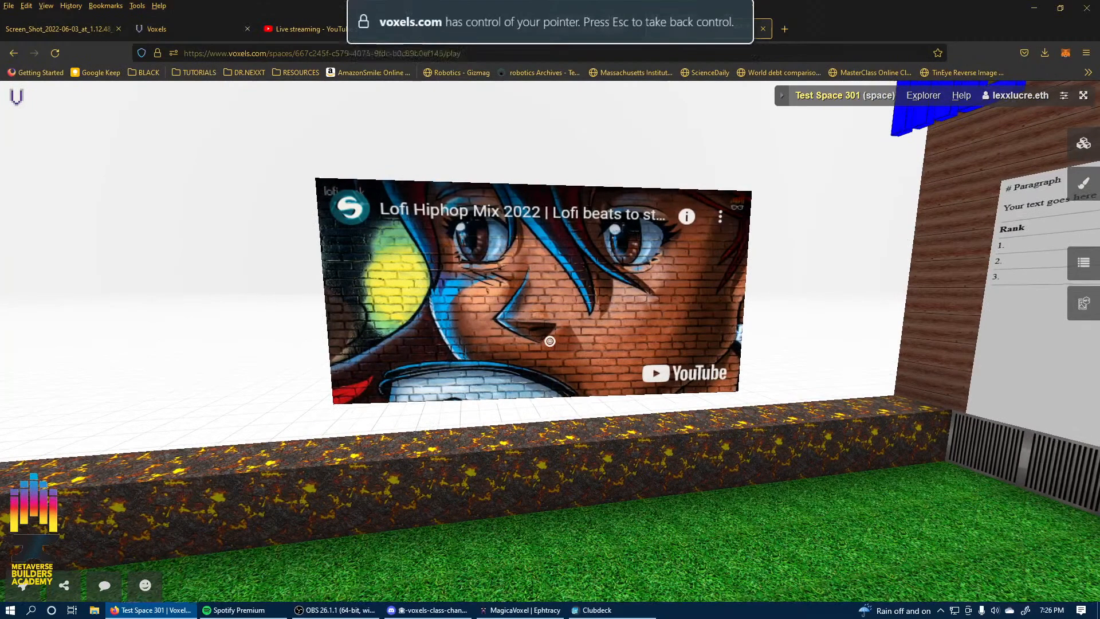
# Reopen the YouTube screen's settings and review its script down to the closing playlistController.js fetch line.
pyautogui.rightClick(550, 341)
pyautogui.scroll(-6, 957, 527)
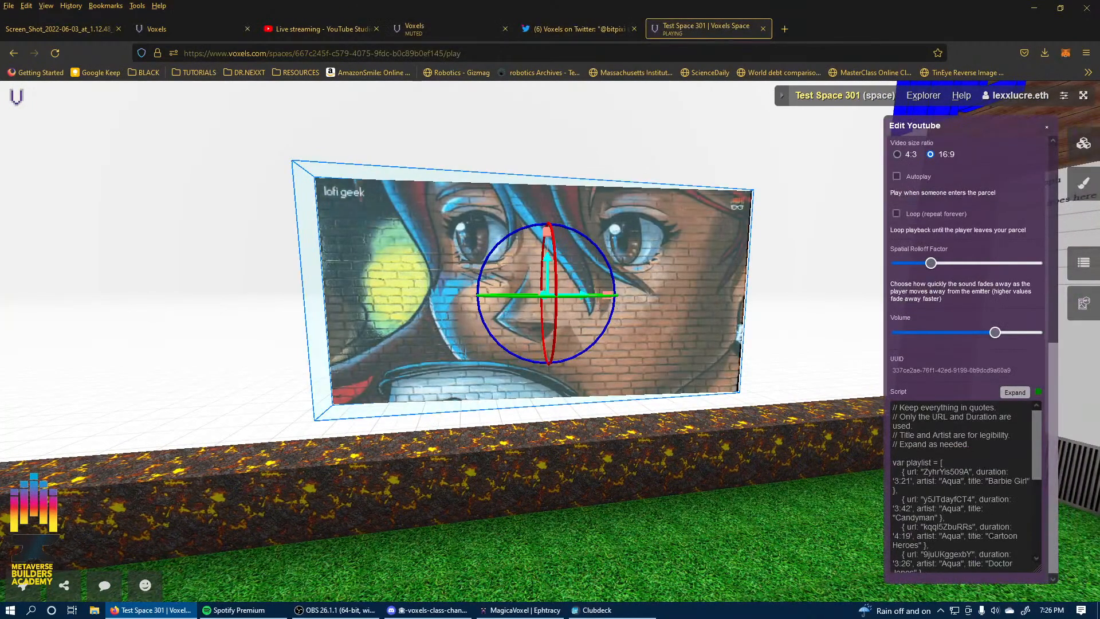
pyautogui.scroll(-5, 1029, 550)
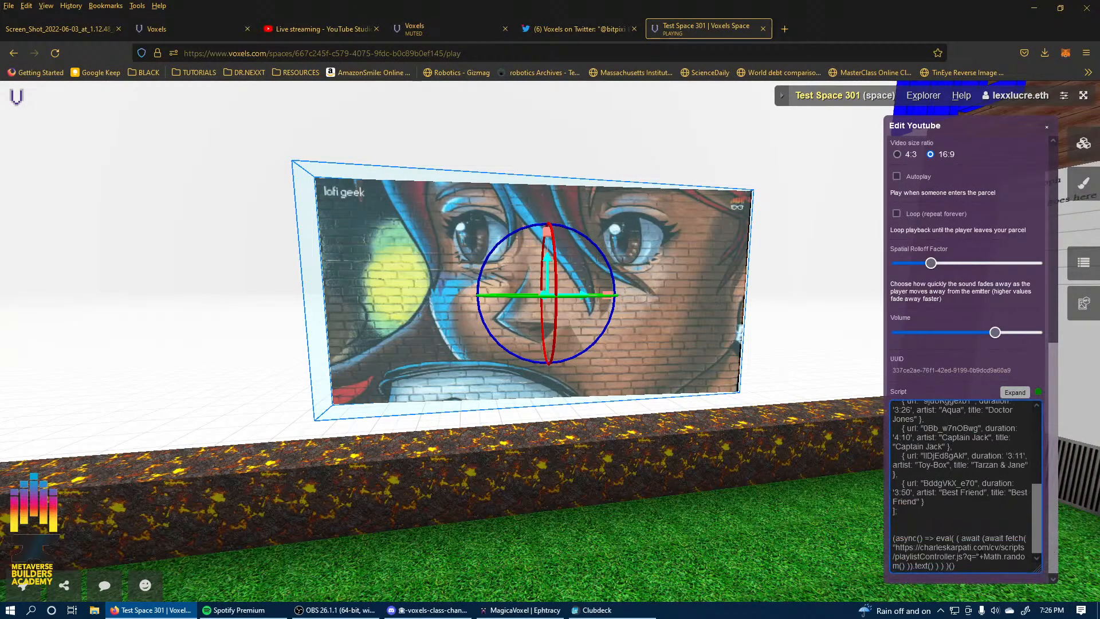
pyautogui.scroll(-1, 970, 568)
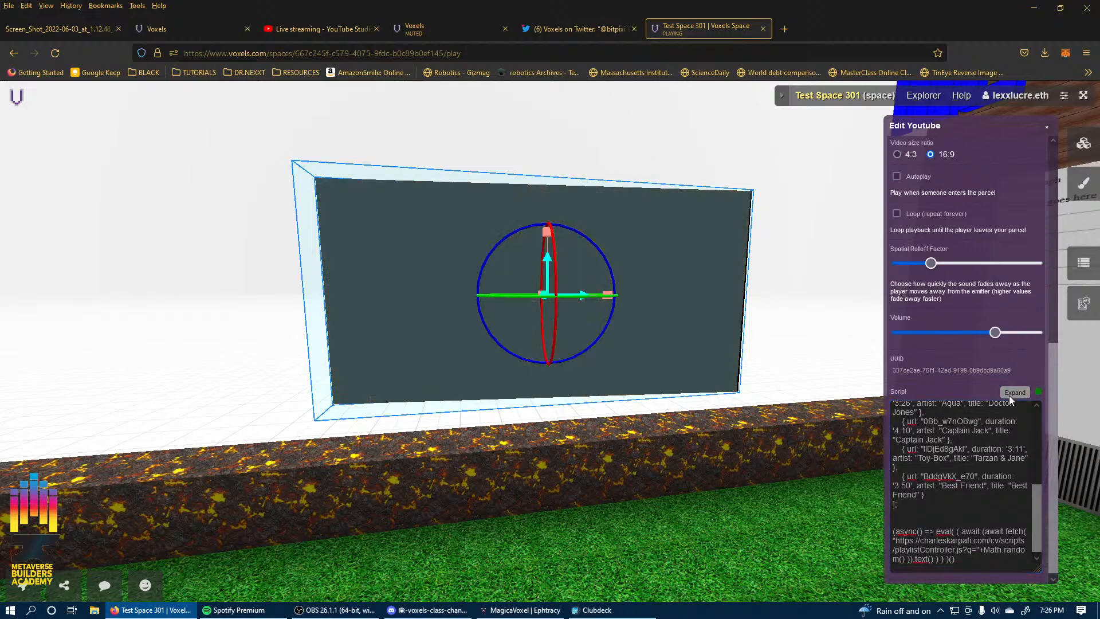
# Examine the YouTube screen's complete playlist script in the expanded script editor, close it without saving, and return to the world.
pyautogui.click(1009, 395)
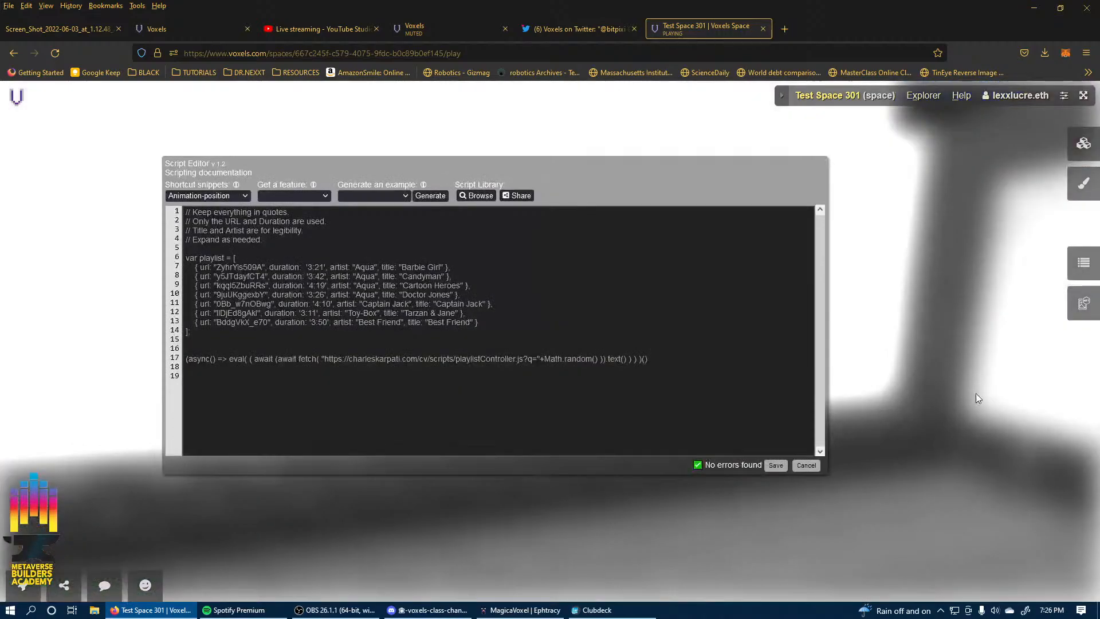
pyautogui.click(806, 465)
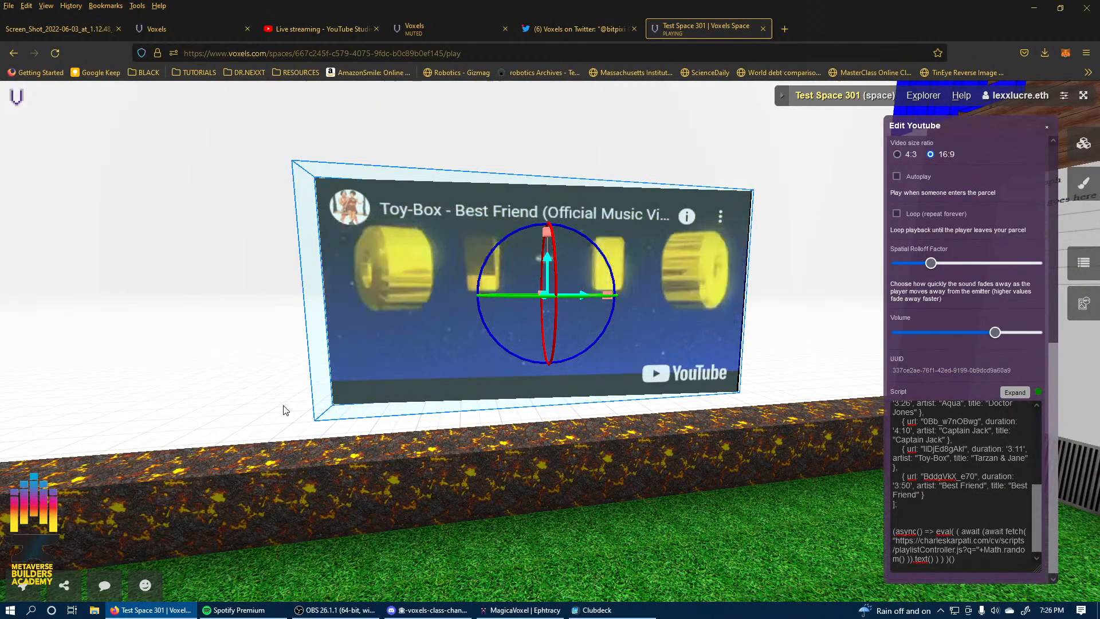
pyautogui.moveTo(690, 476); pyautogui.dragTo(726, 463)
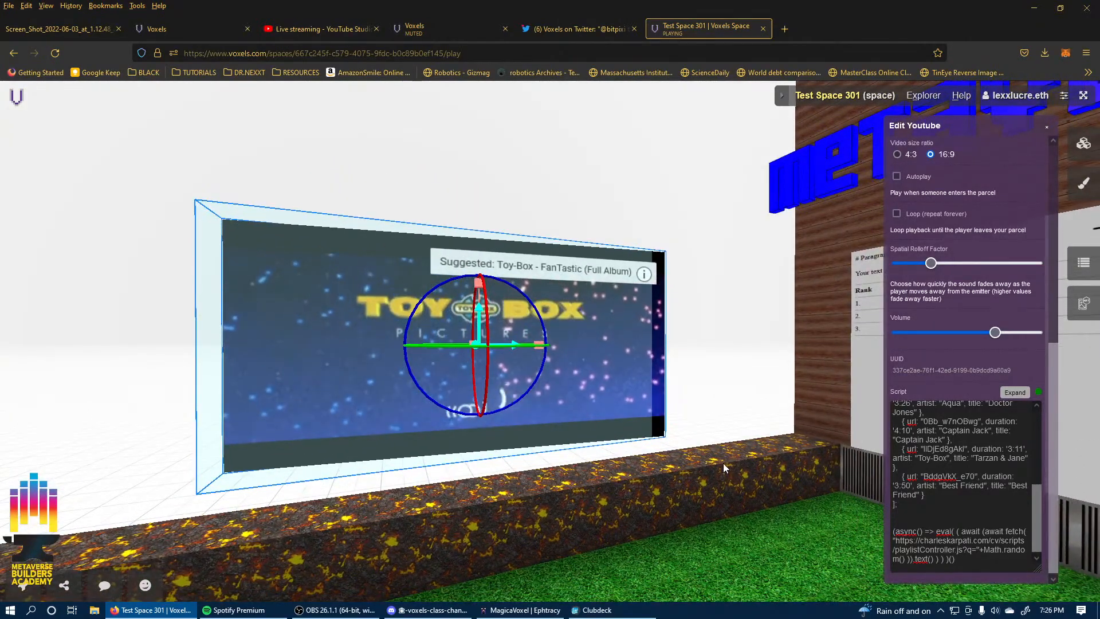
pyautogui.click(723, 463)
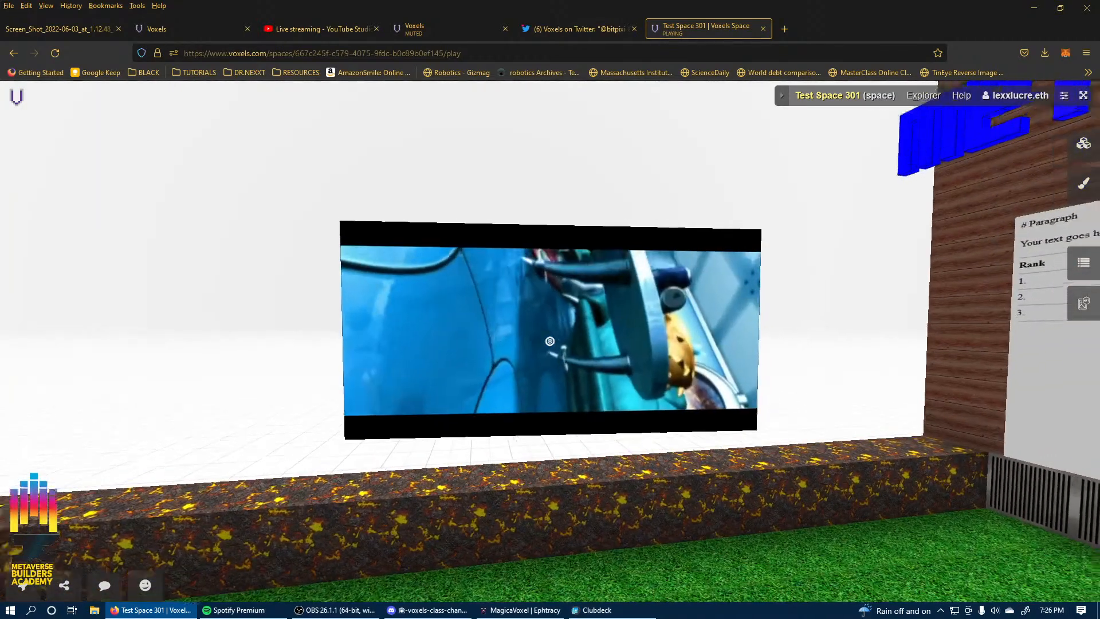
# Recheck the playlist entries in the YouTube screen's script and pause its video.
pyautogui.rightClick(550, 341)
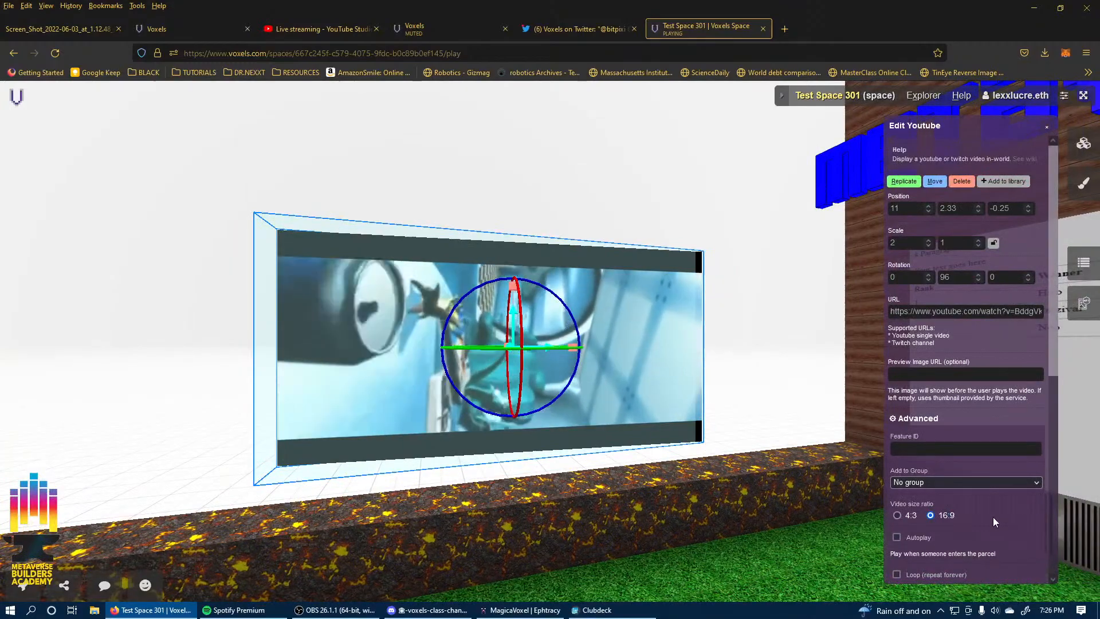
pyautogui.scroll(-6, 993, 517)
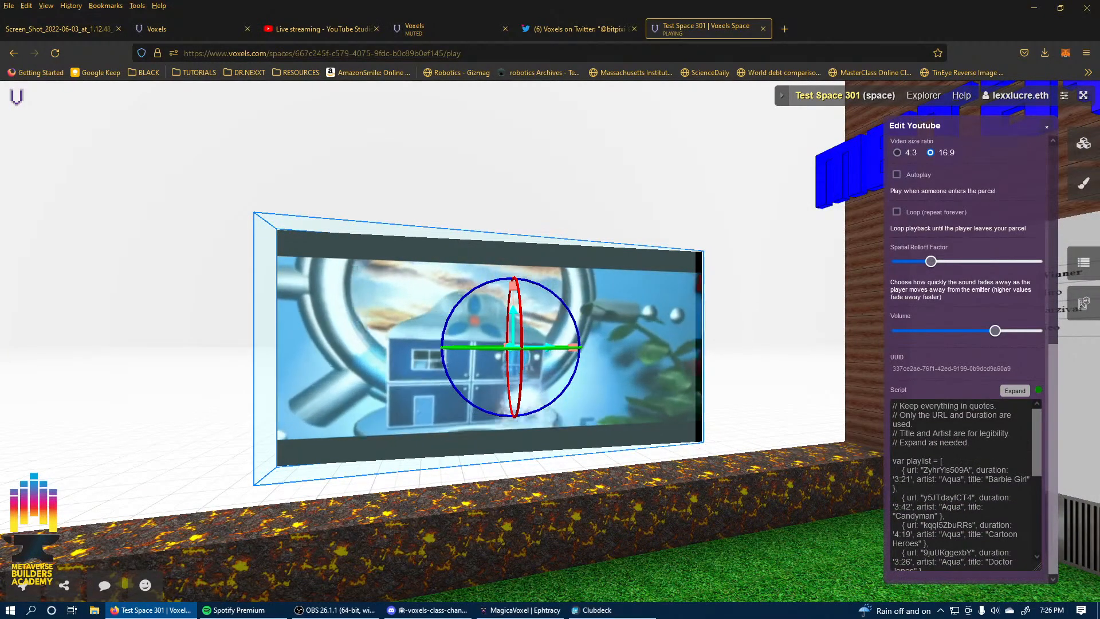
pyautogui.scroll(-3, 963, 484)
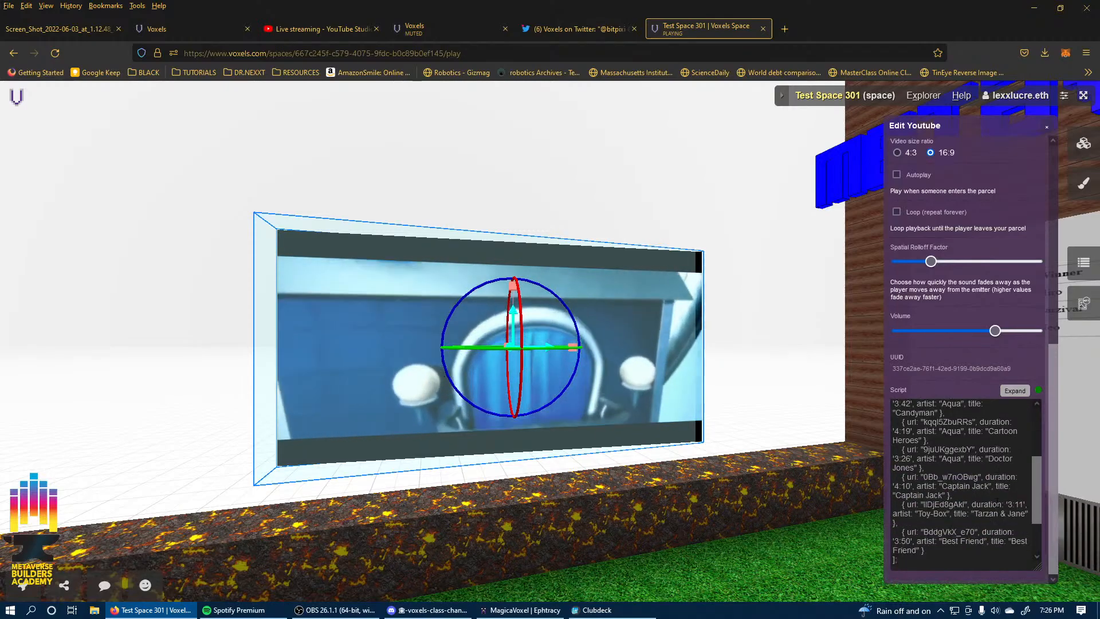
pyautogui.click(362, 393)
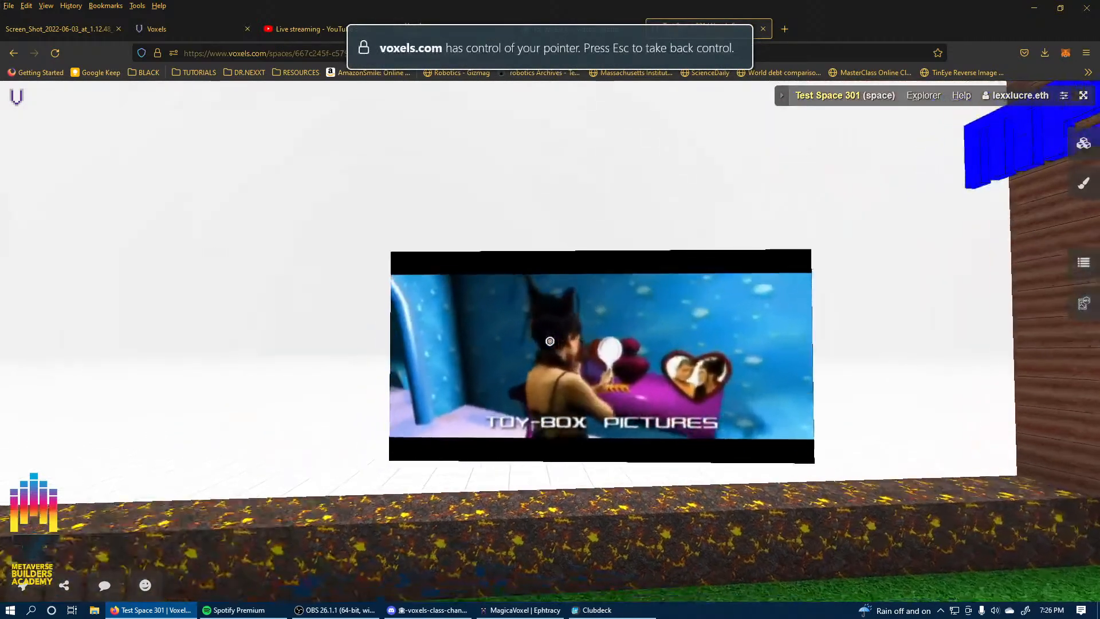
pyautogui.click(551, 341)
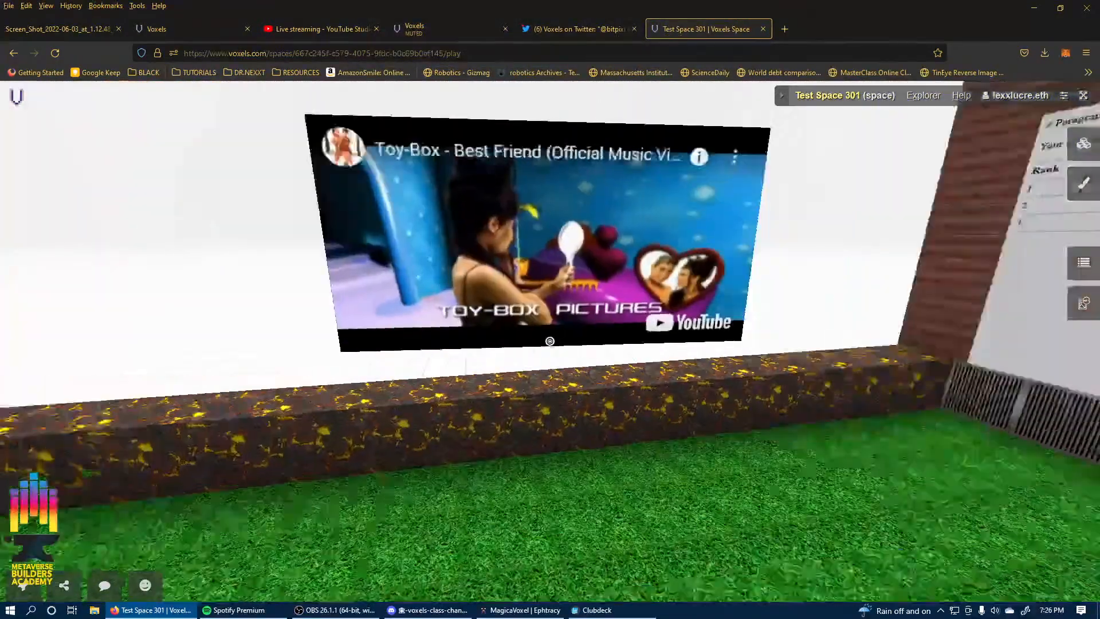
# Reopen the YouTube screen's settings and read its script from the opening comments through the playlist entries to the closing fetch line.
pyautogui.rightClick(551, 340)
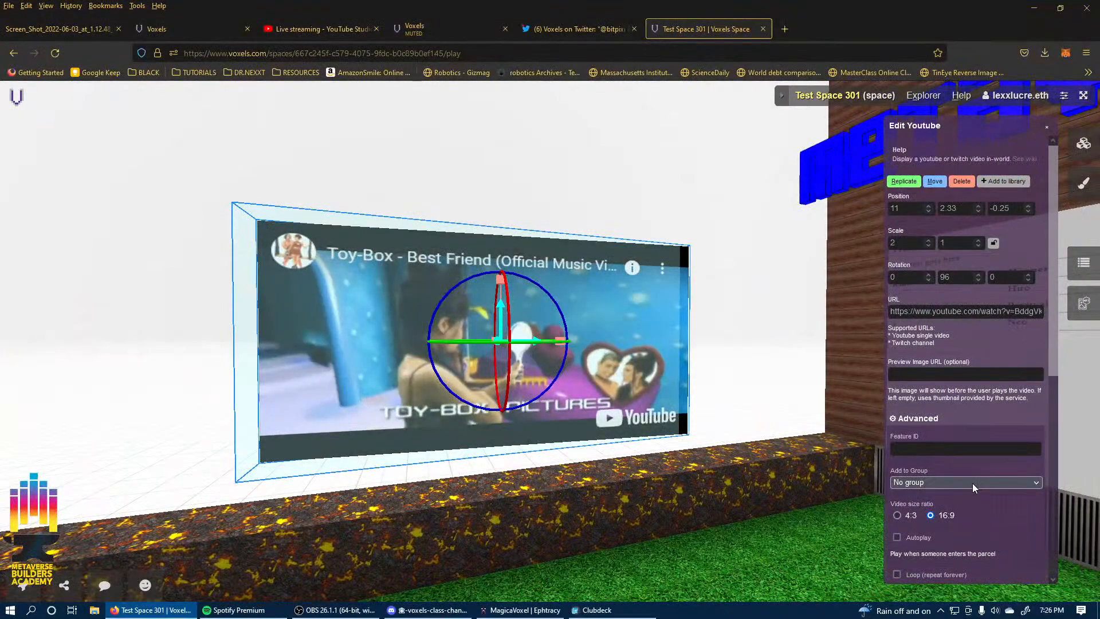
pyautogui.scroll(-6, 972, 483)
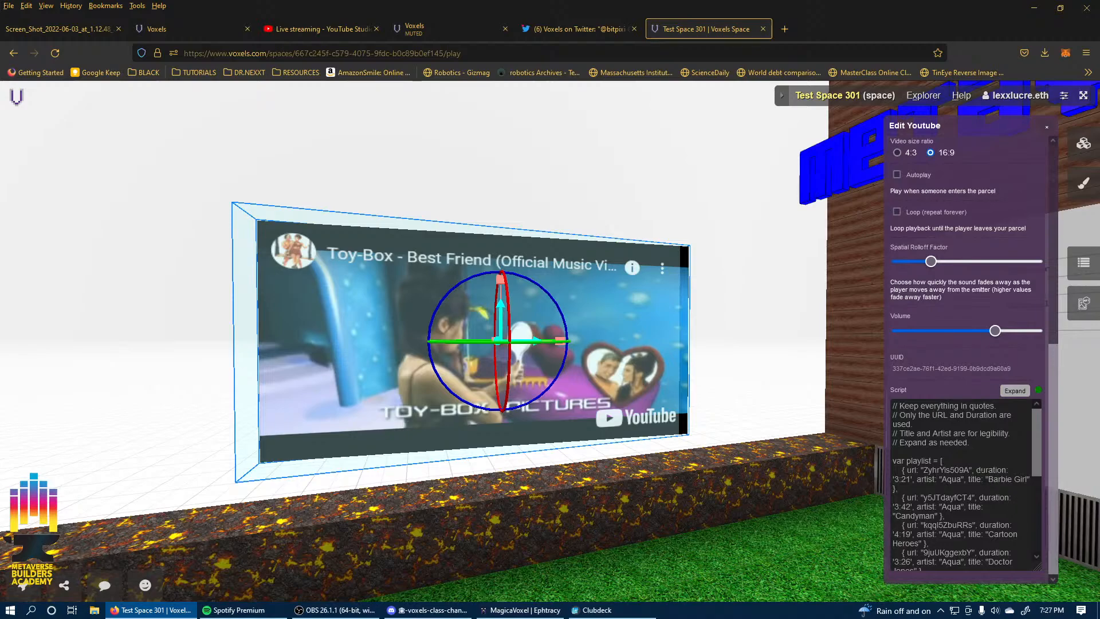
pyautogui.scroll(-2, 974, 469)
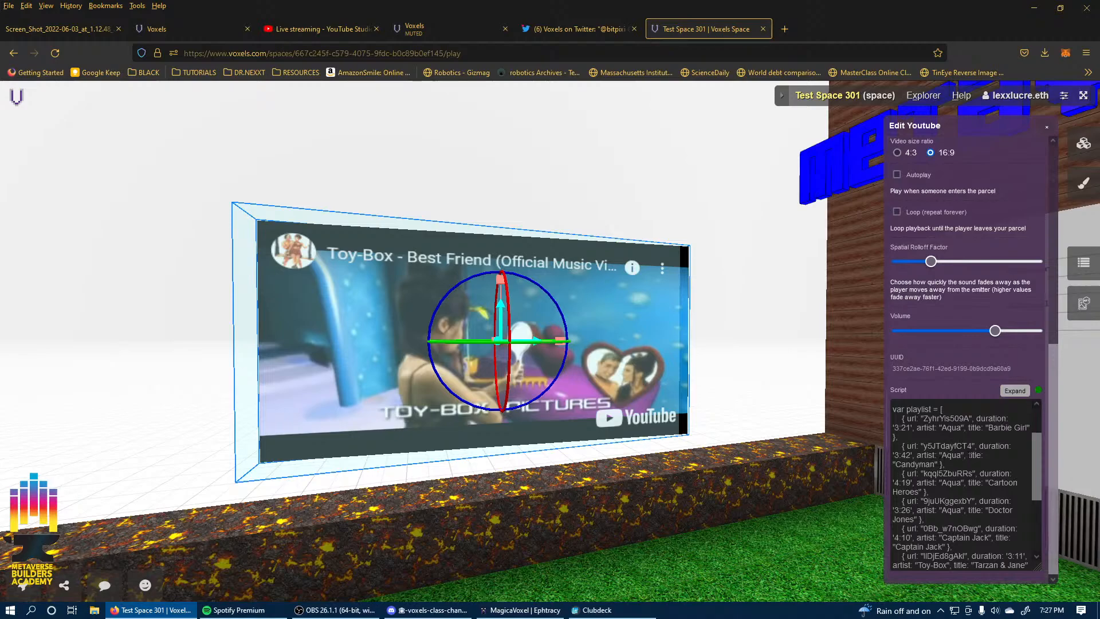
pyautogui.scroll(-4, 954, 459)
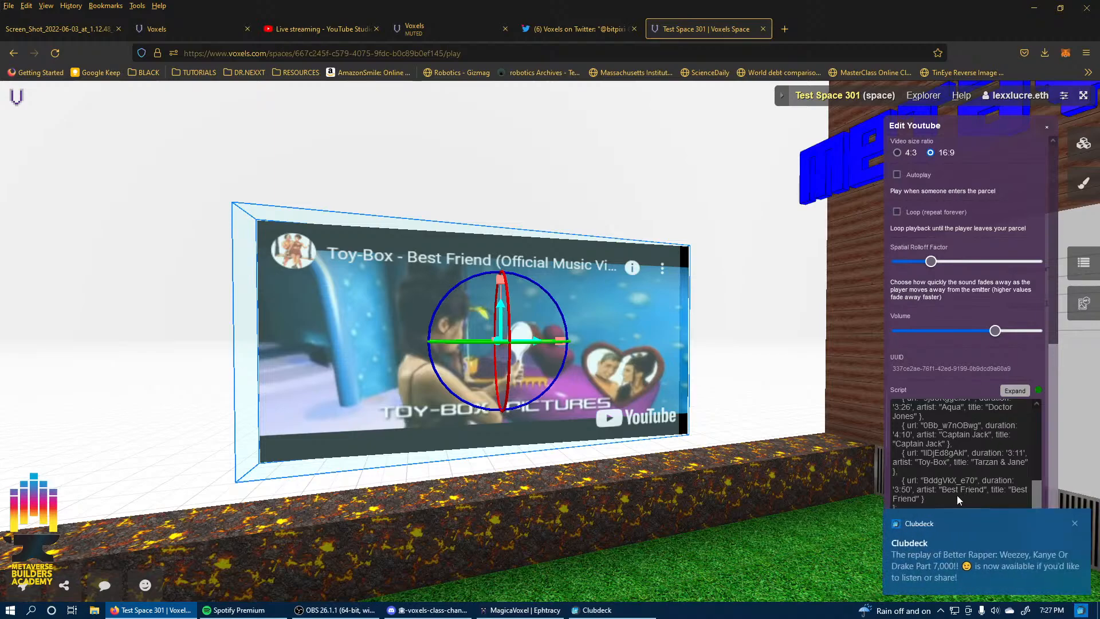
pyautogui.click(1075, 525)
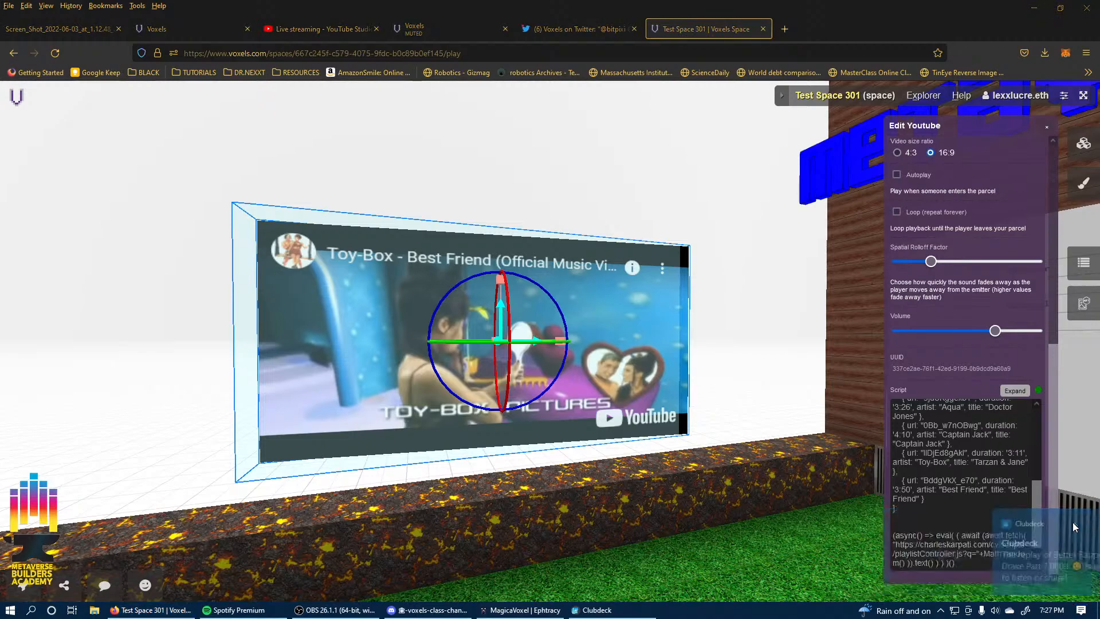
pyautogui.scroll(-1, 932, 508)
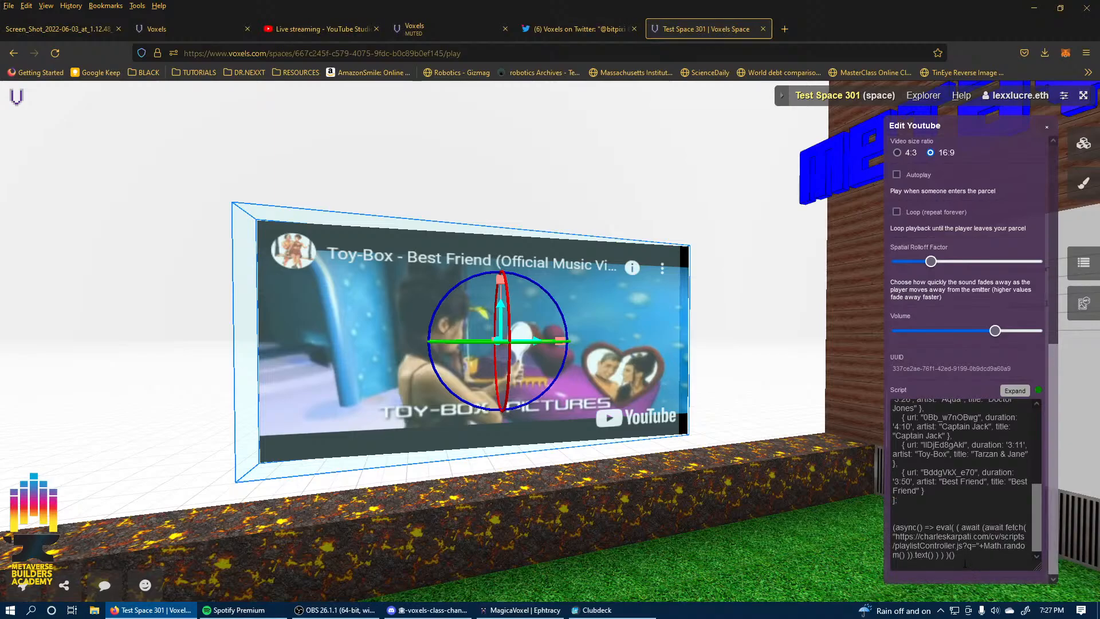
pyautogui.scroll(10, 951, 498)
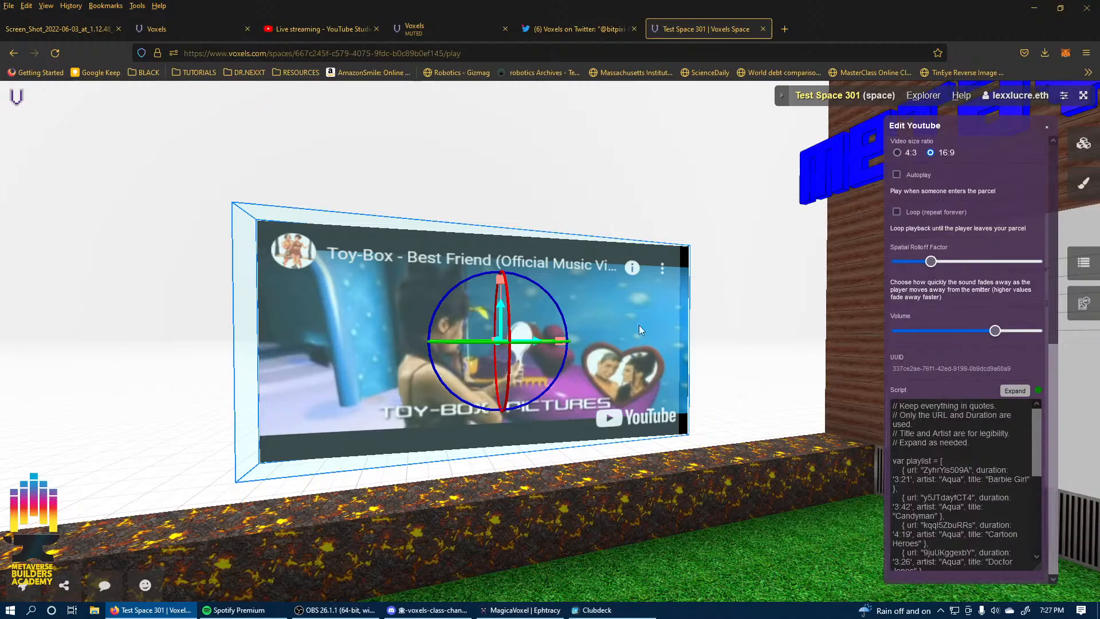
pyautogui.click(596, 593)
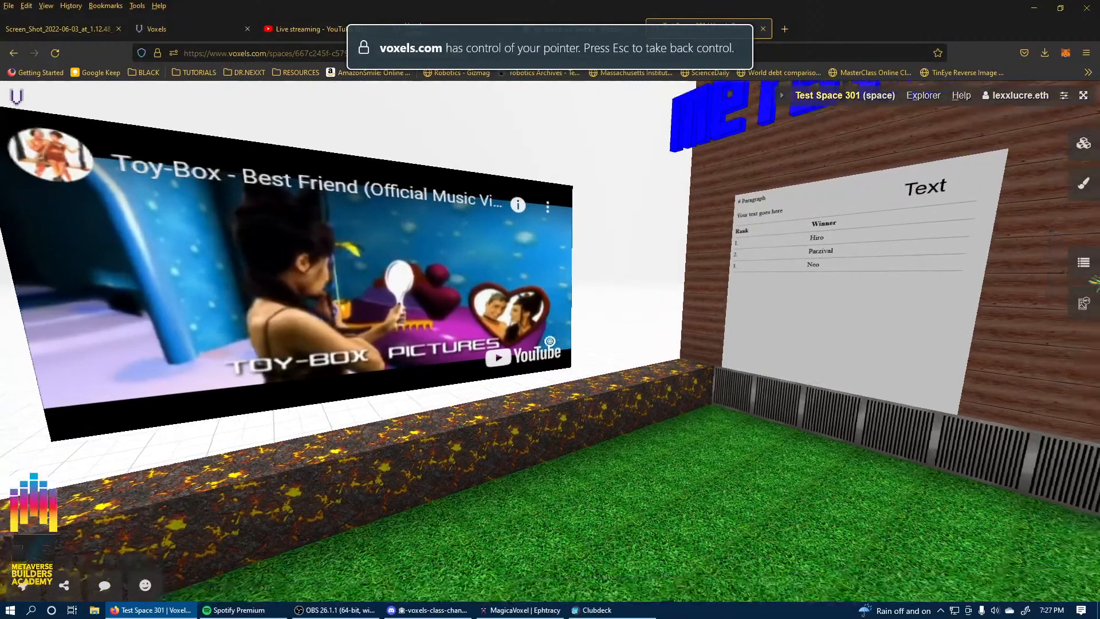
# Show both ways of opening the asset library, directly and through the Add tools, and look through its assets.
pyautogui.press('l')
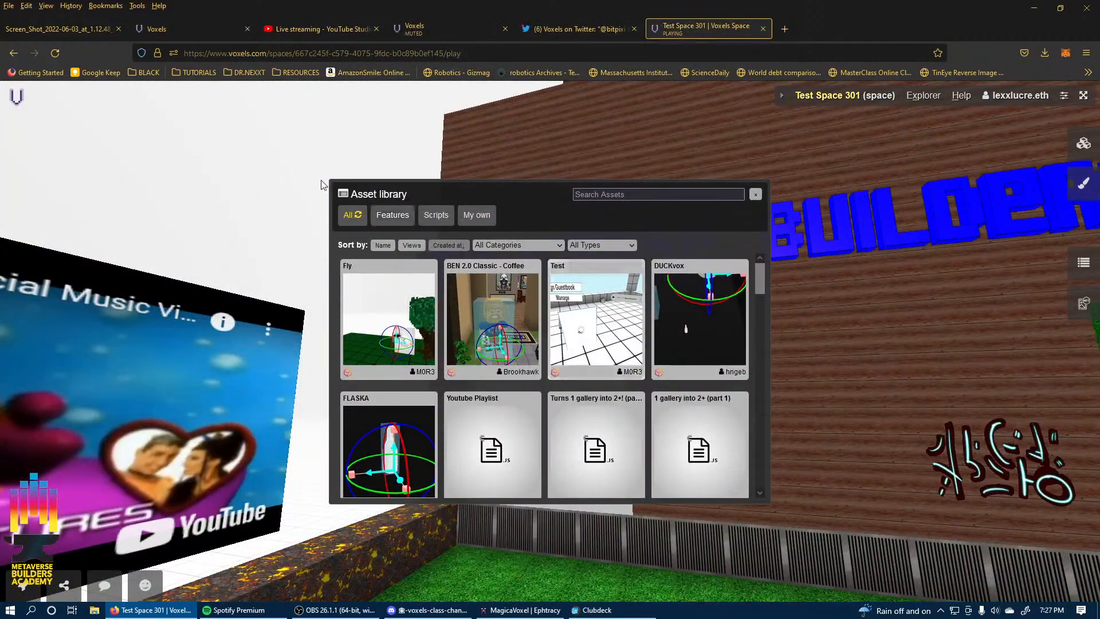
pyautogui.click(755, 195)
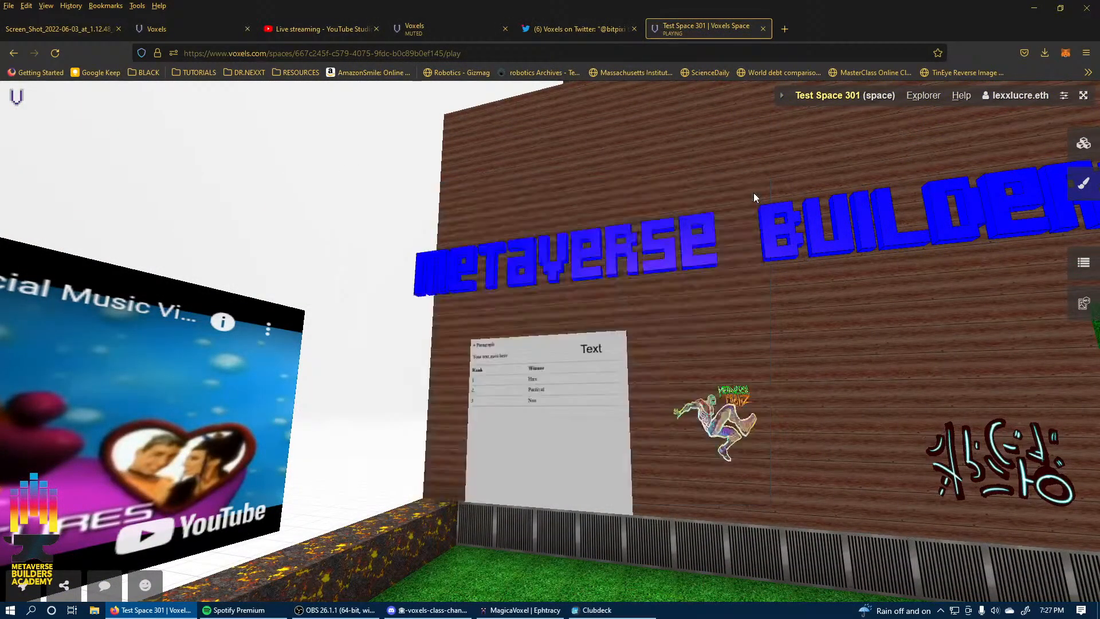
pyautogui.click(1085, 144)
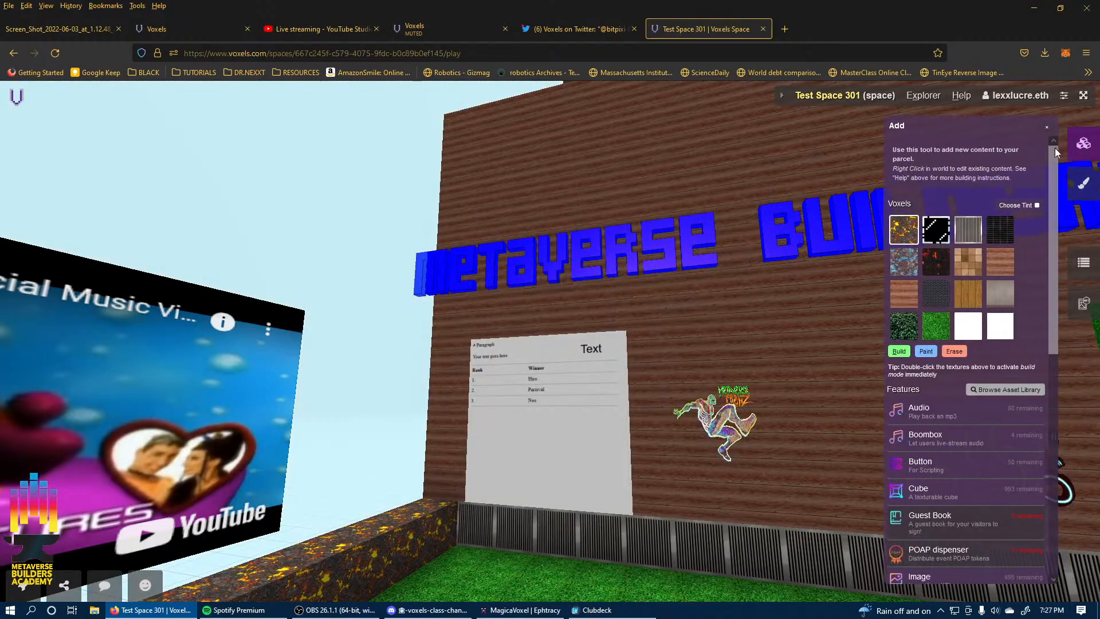
pyautogui.click(998, 390)
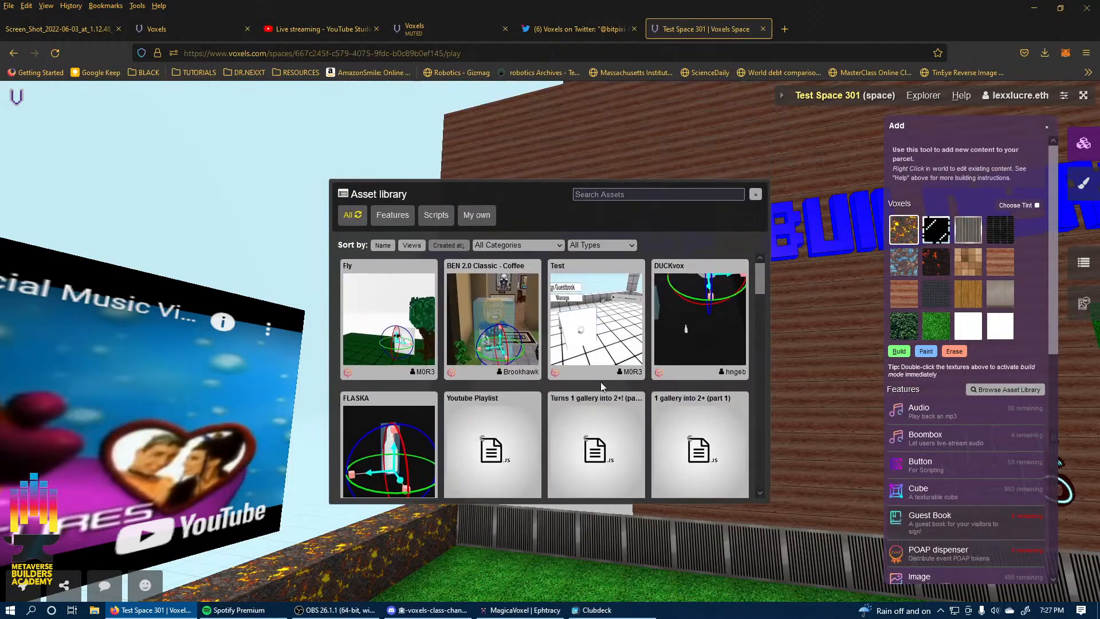
pyautogui.scroll(-2, 546, 445)
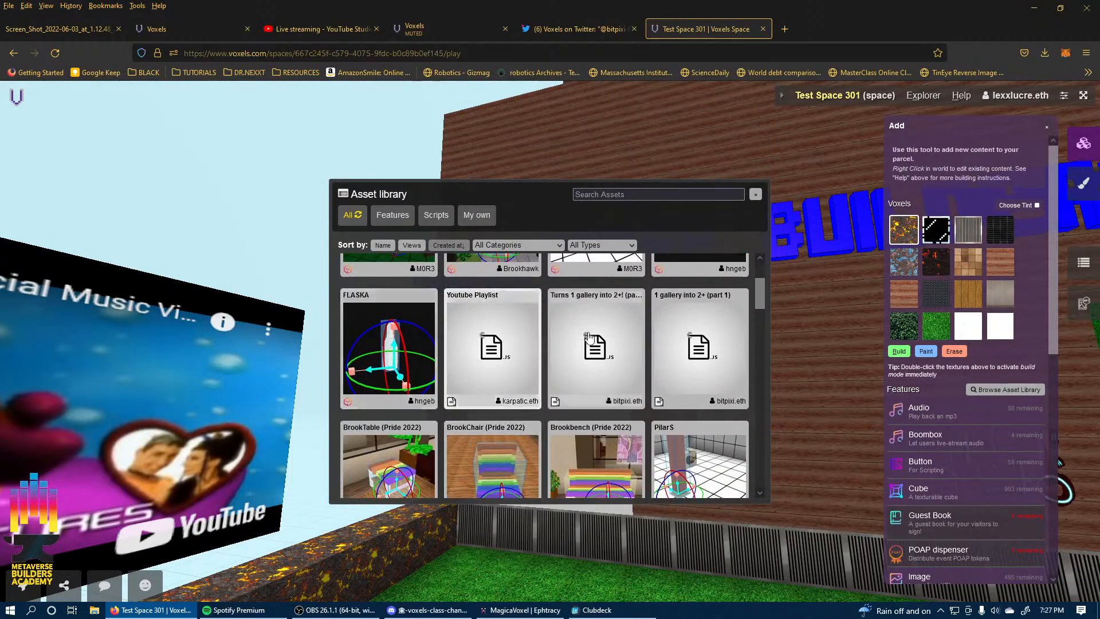
# Try filtering the asset library's scripts by the YouTube type, and set the filter back to All Types.
pyautogui.click(435, 218)
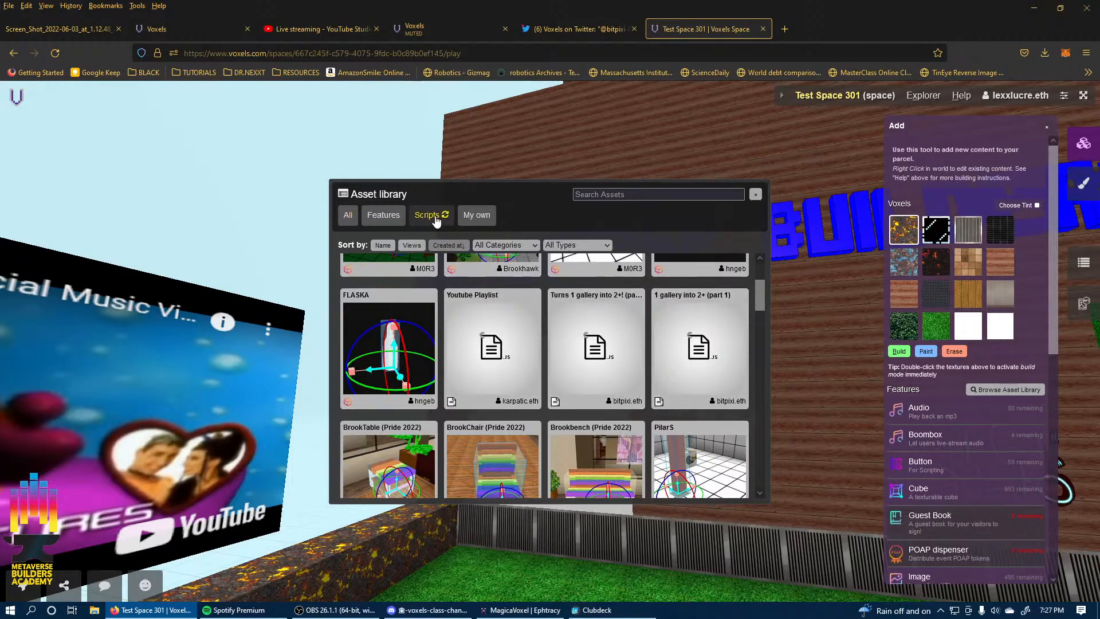
pyautogui.click(583, 246)
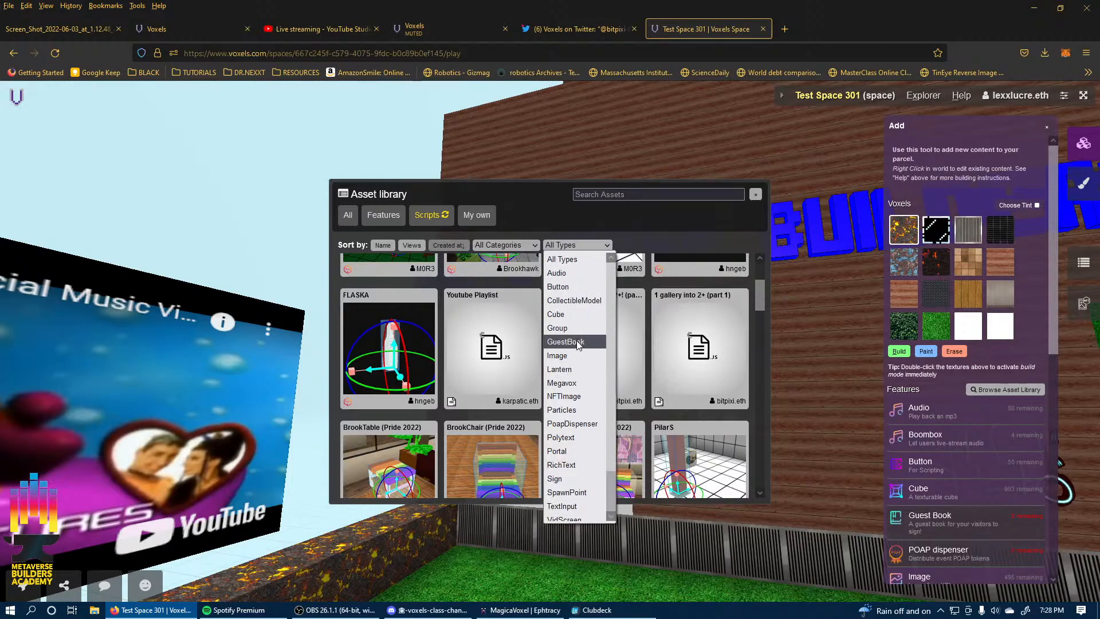
pyautogui.scroll(-2, 578, 352)
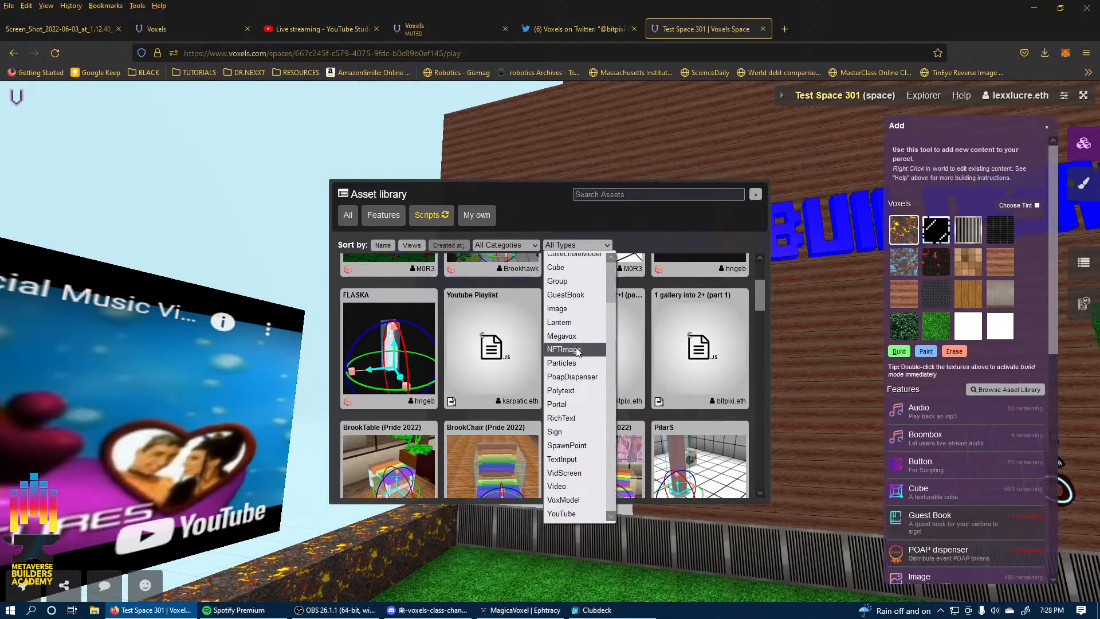
pyautogui.click(580, 514)
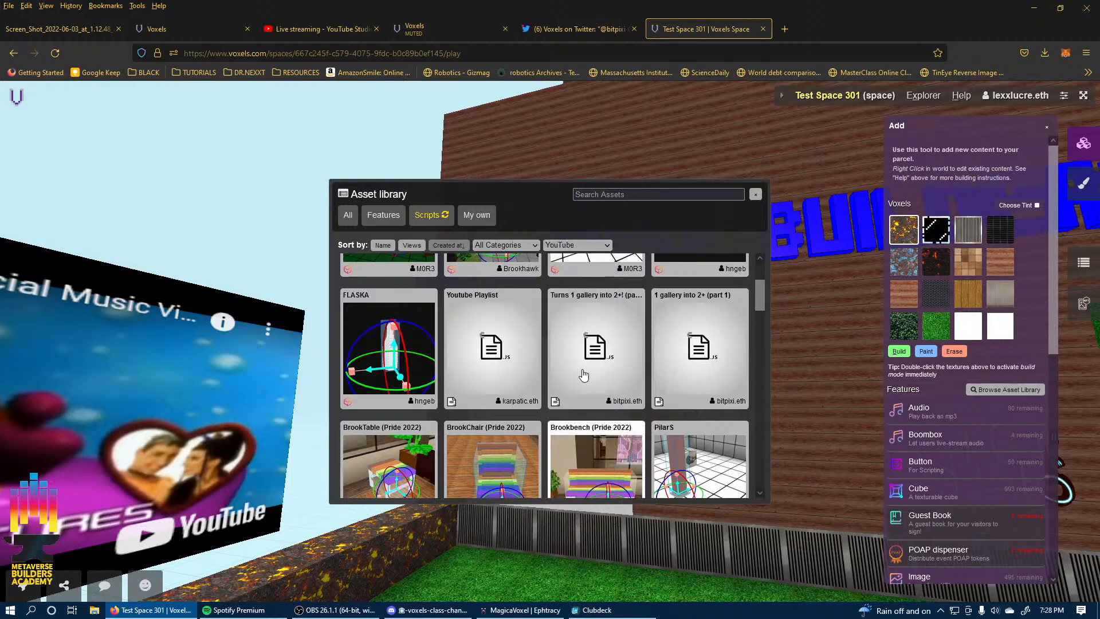
pyautogui.click(555, 246)
pyautogui.scroll(3, 573, 286)
pyautogui.click(564, 255)
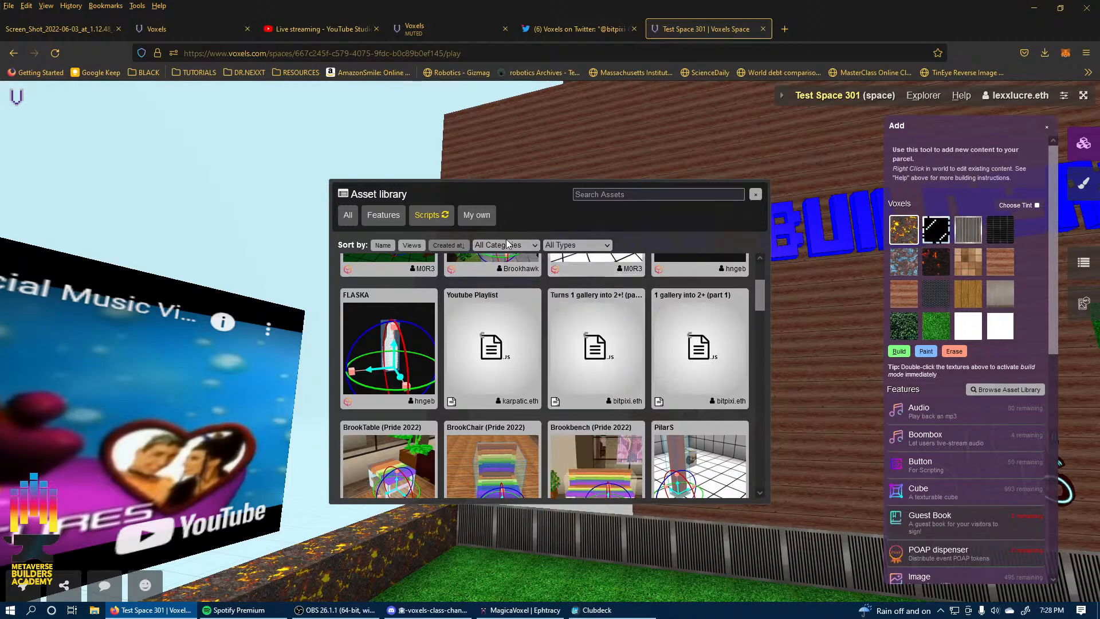
# Review the library's category options, compare the Scripts and My own collections, and browse all assets down to the PLACR script.
pyautogui.click(508, 245)
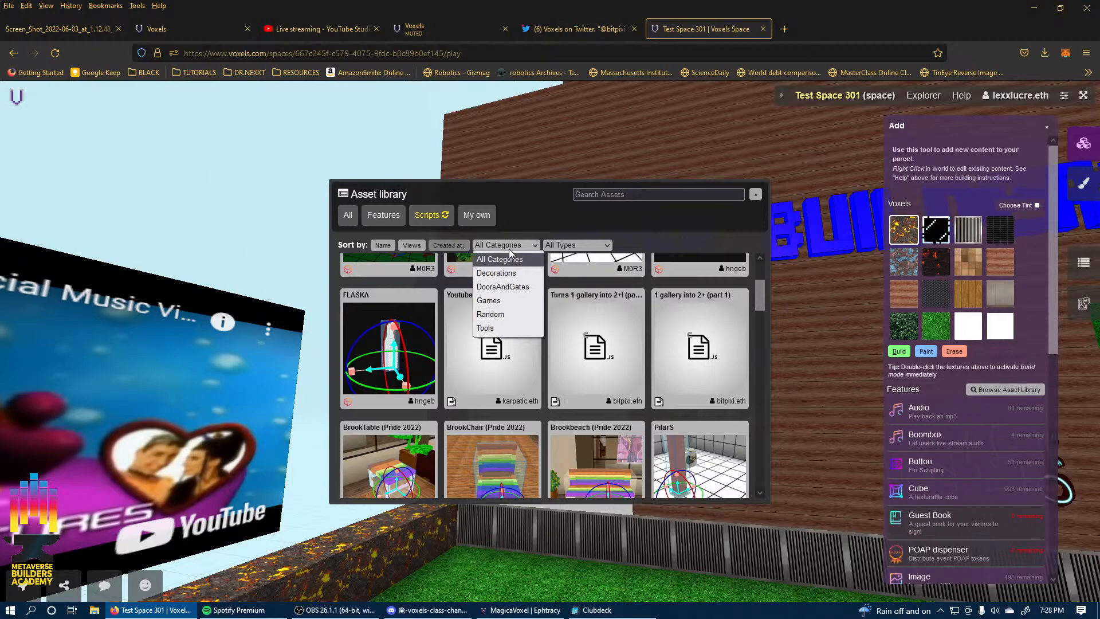
pyautogui.click(520, 225)
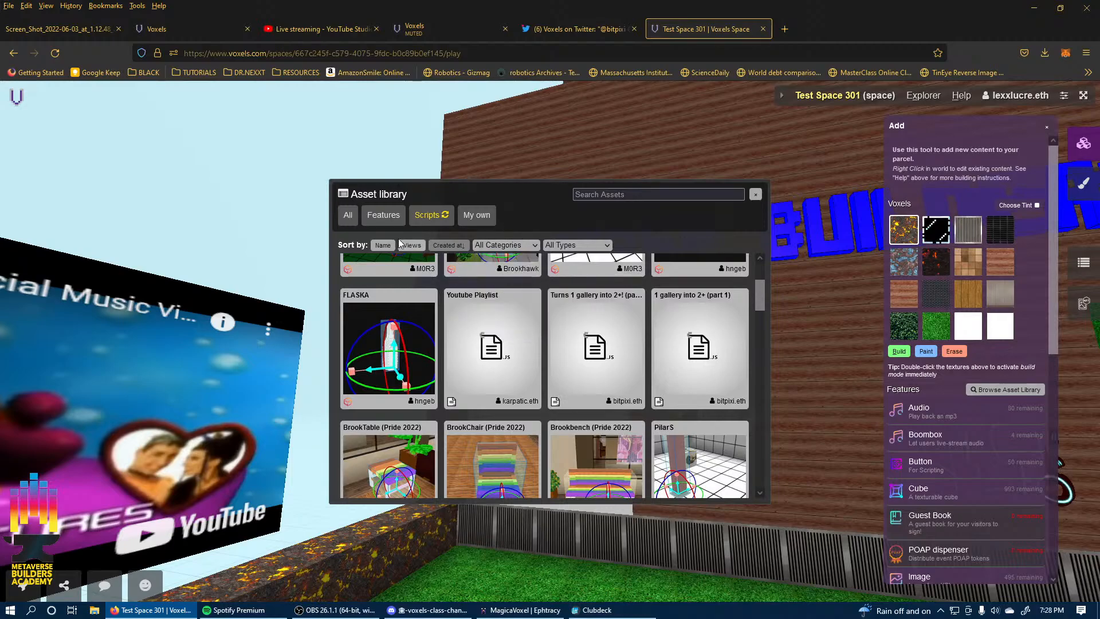
pyautogui.click(346, 225)
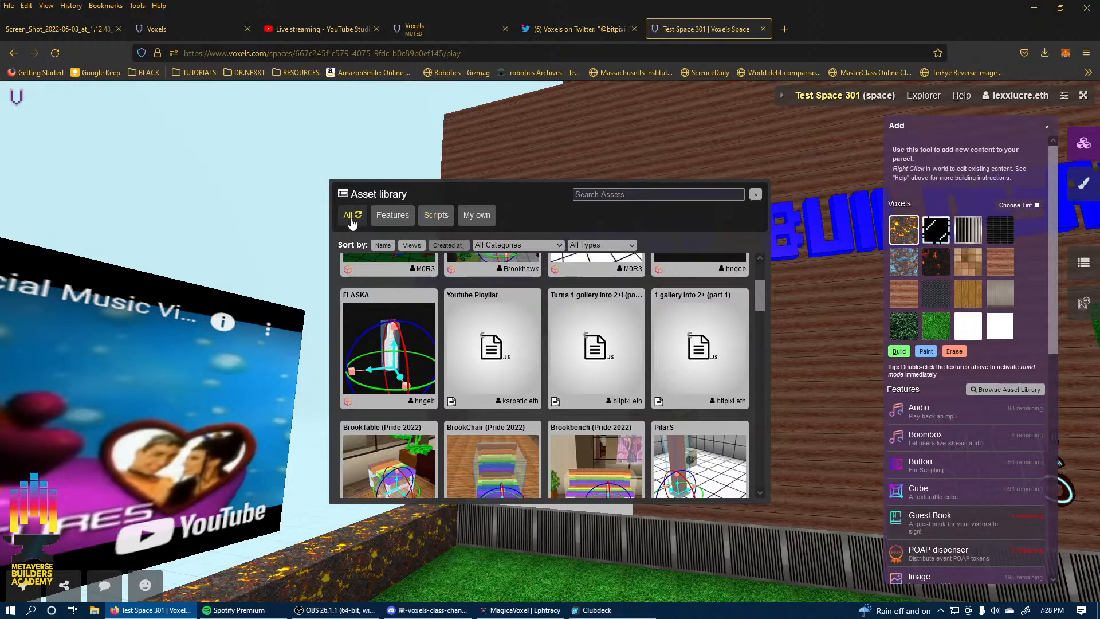
pyautogui.click(431, 216)
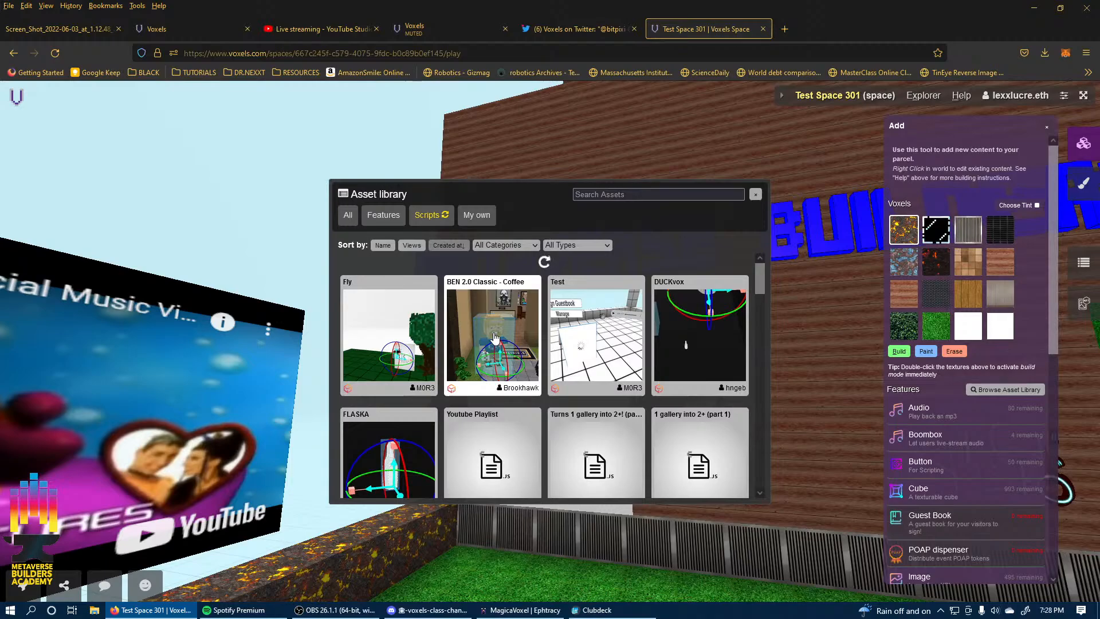
pyautogui.click(480, 218)
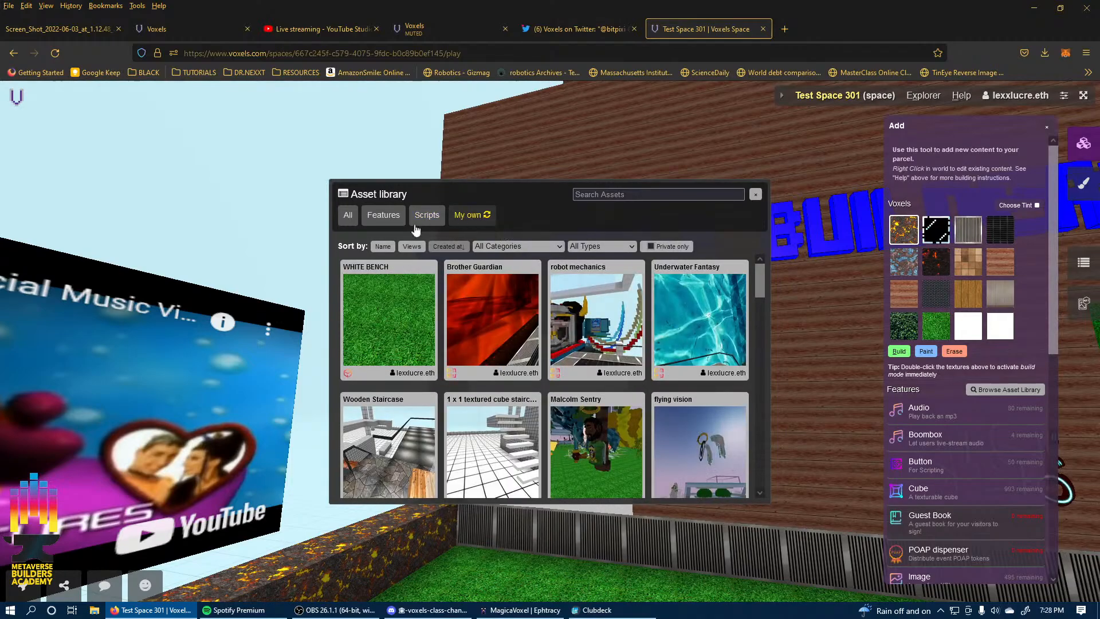
pyautogui.click(427, 215)
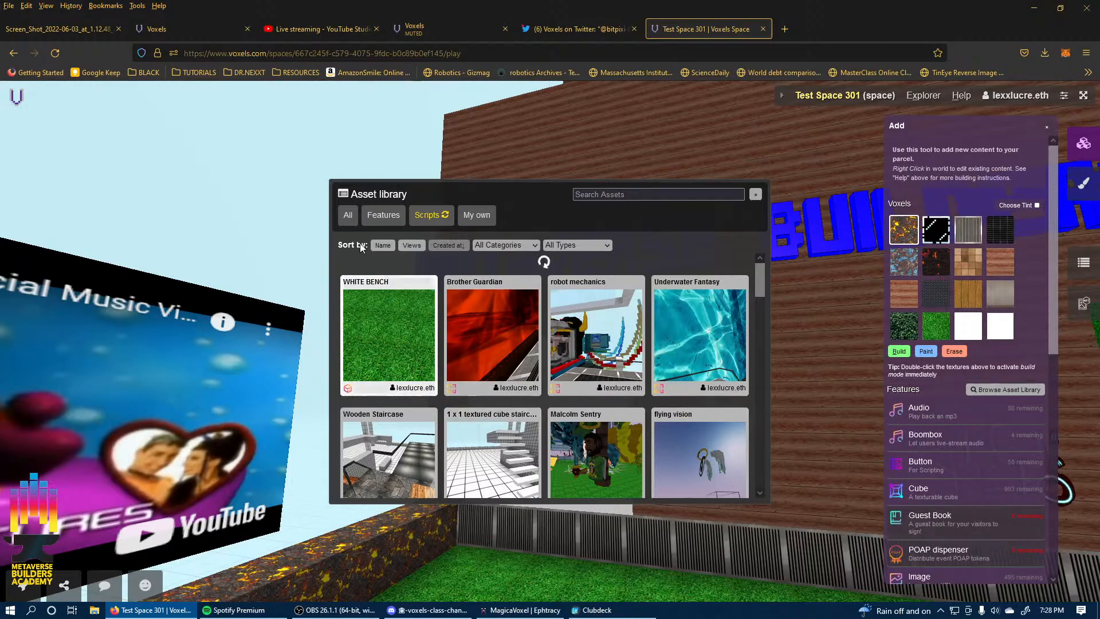
pyautogui.click(351, 214)
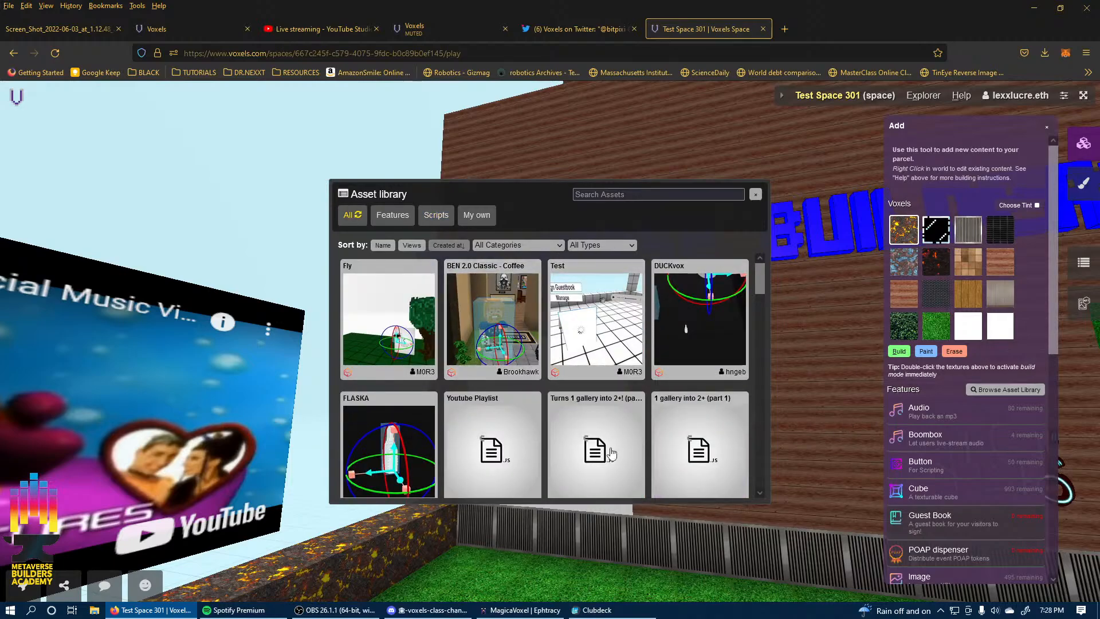
pyautogui.scroll(-7, 611, 453)
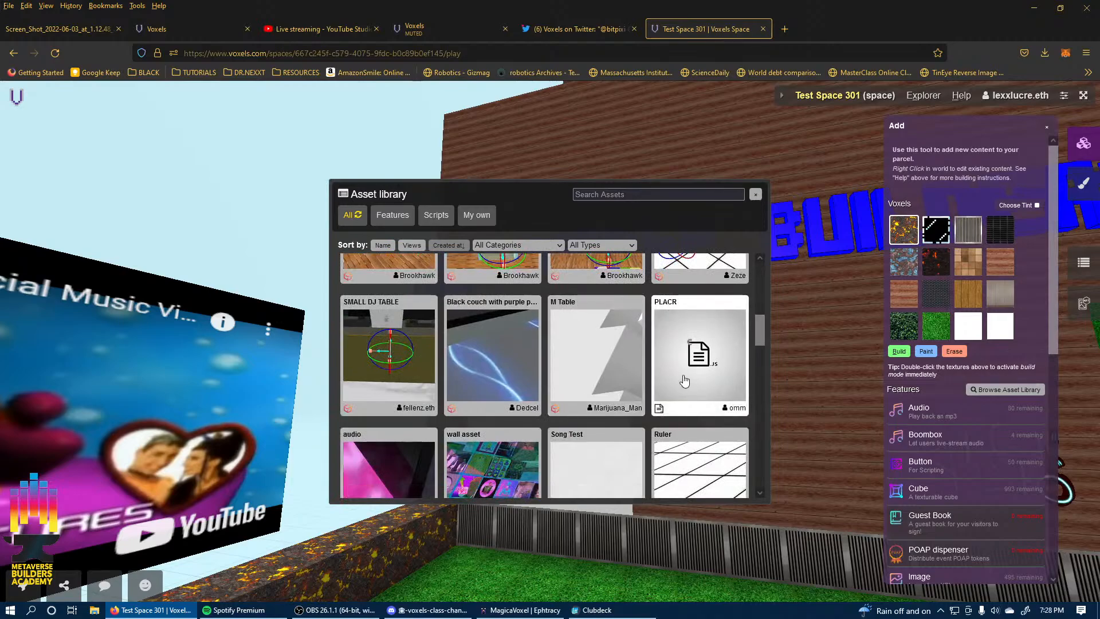
# Browse the remaining assets on the library's first page and all of its second page.
pyautogui.scroll(-8, 630, 381)
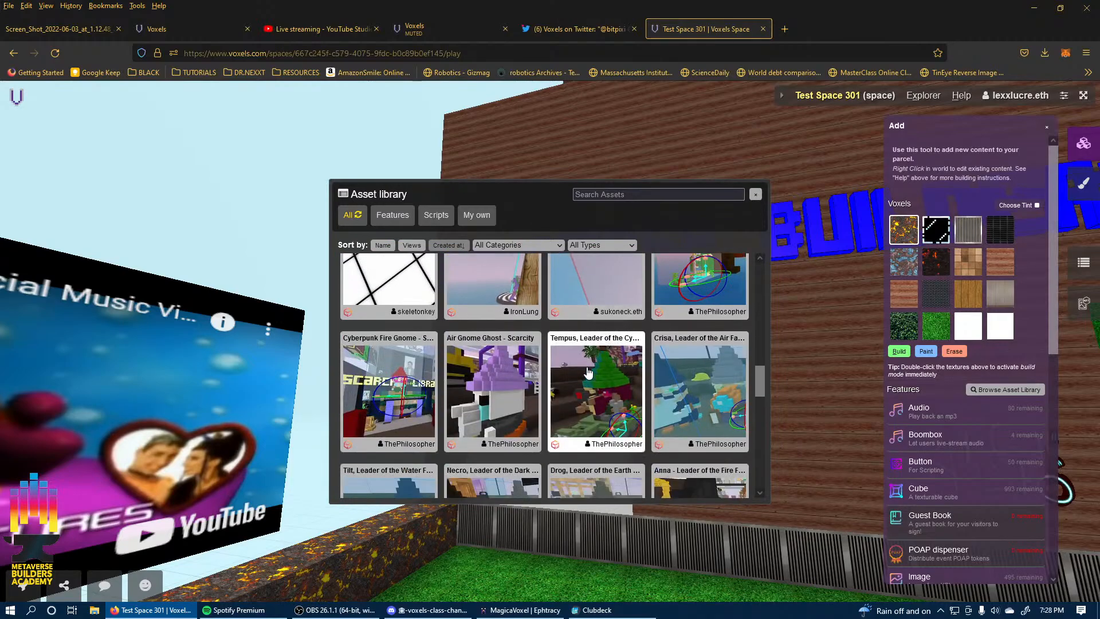
pyautogui.scroll(-8, 587, 372)
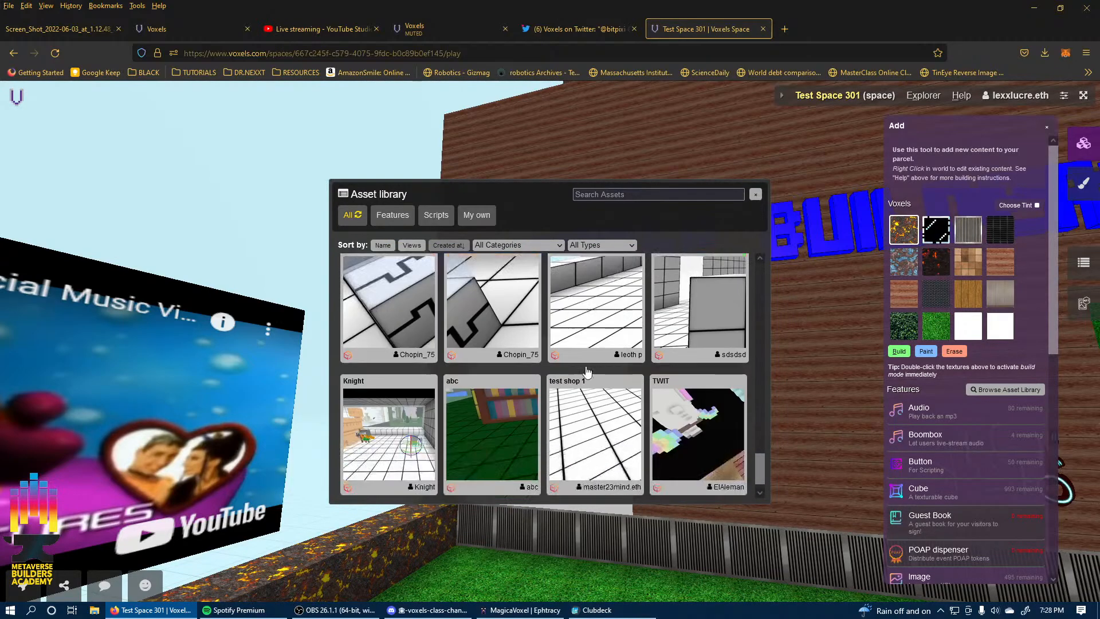
pyautogui.scroll(-2, 588, 371)
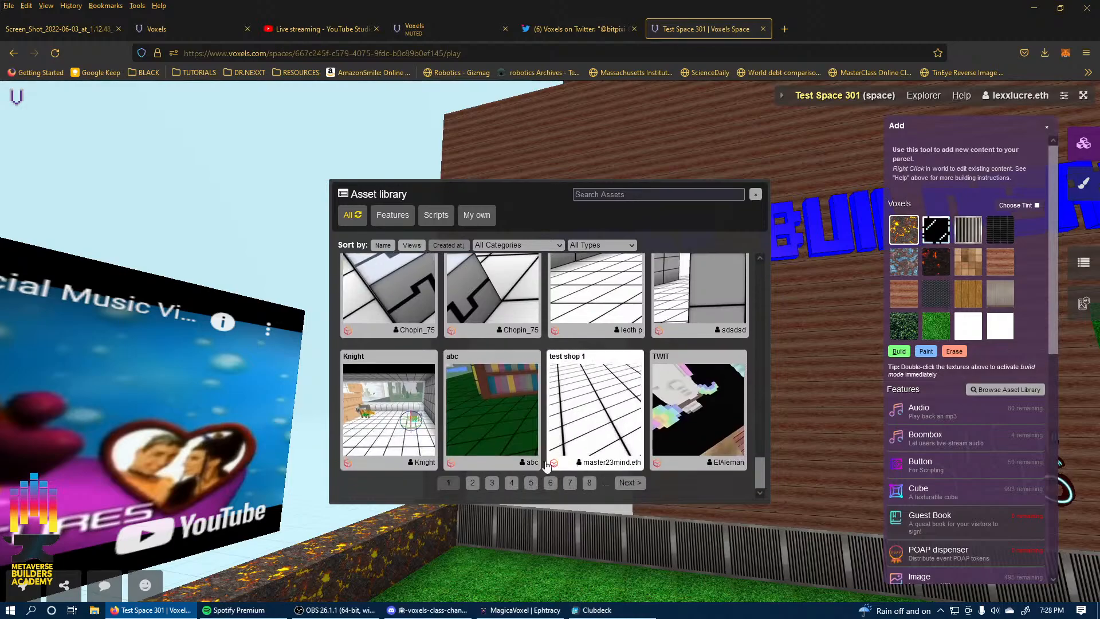
pyautogui.click(473, 484)
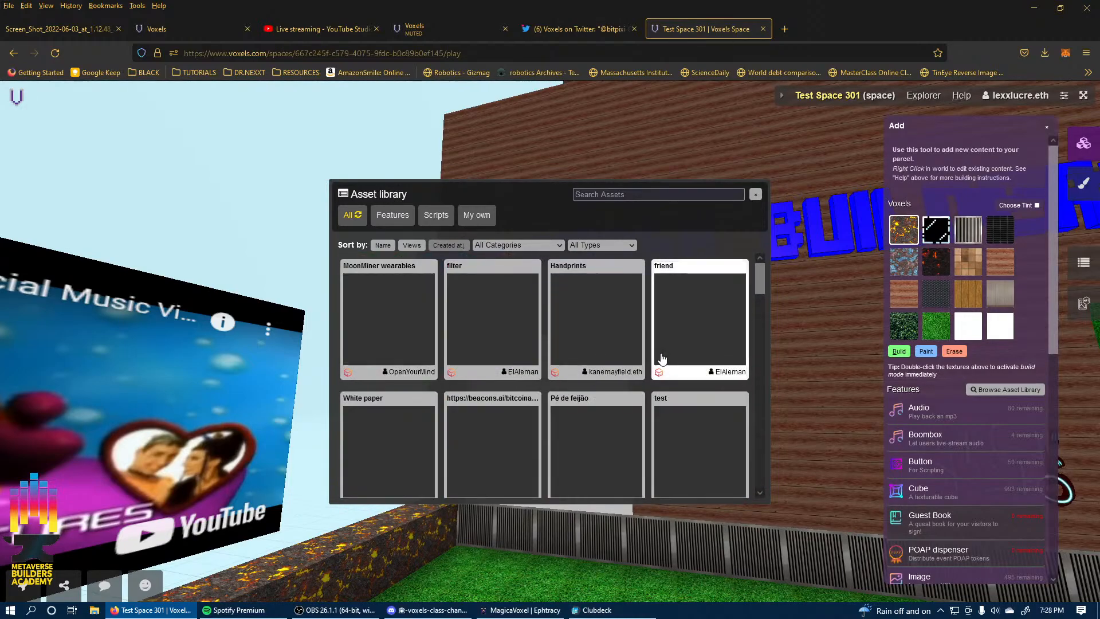
pyautogui.scroll(-10, 516, 401)
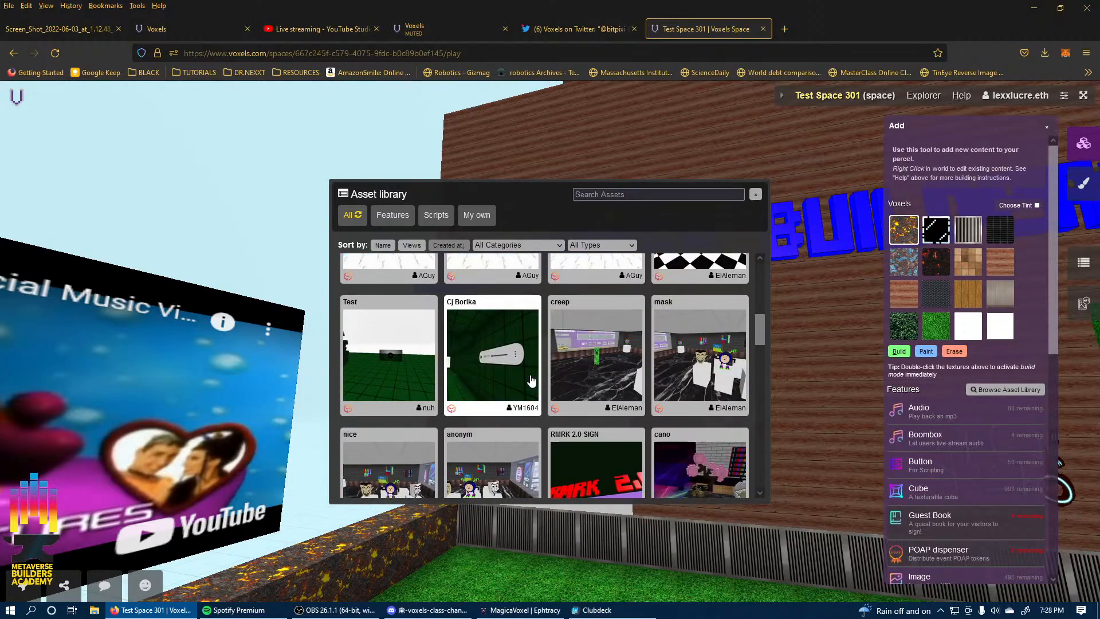
pyautogui.scroll(-10, 530, 378)
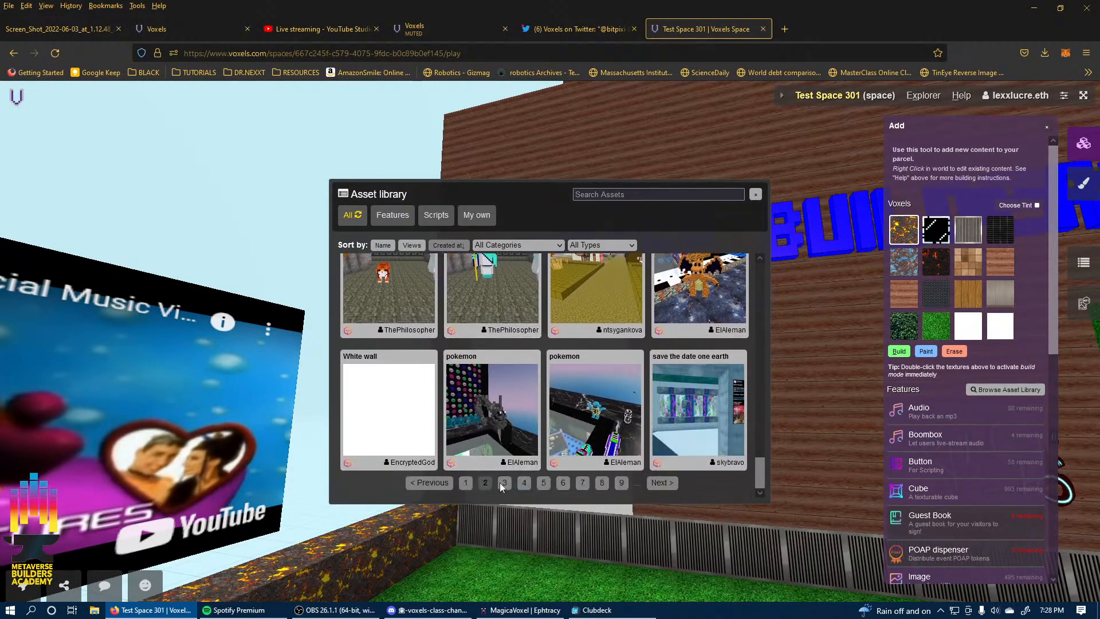
# Continue browsing all assets through pages 3 and 4 of the asset library.
pyautogui.click(505, 483)
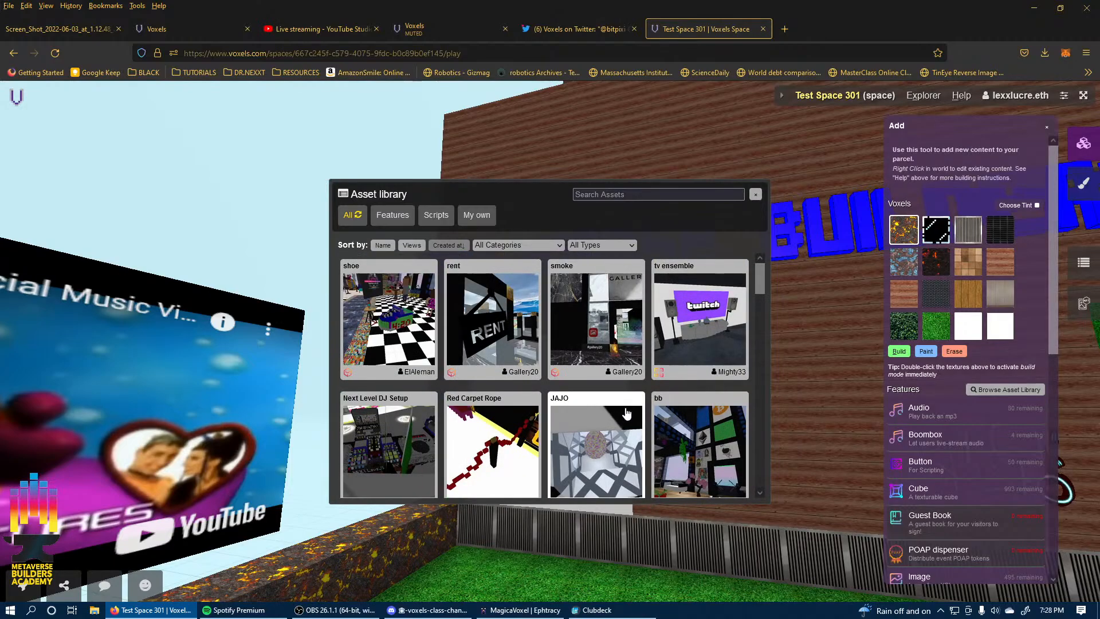
pyautogui.scroll(-10, 609, 404)
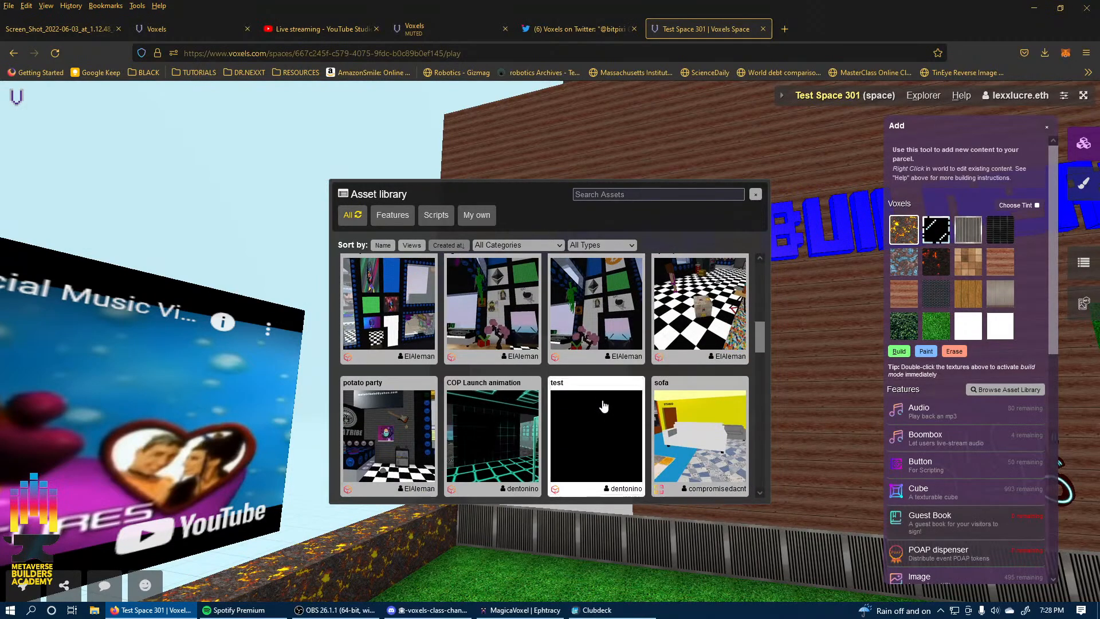
pyautogui.scroll(-5, 599, 402)
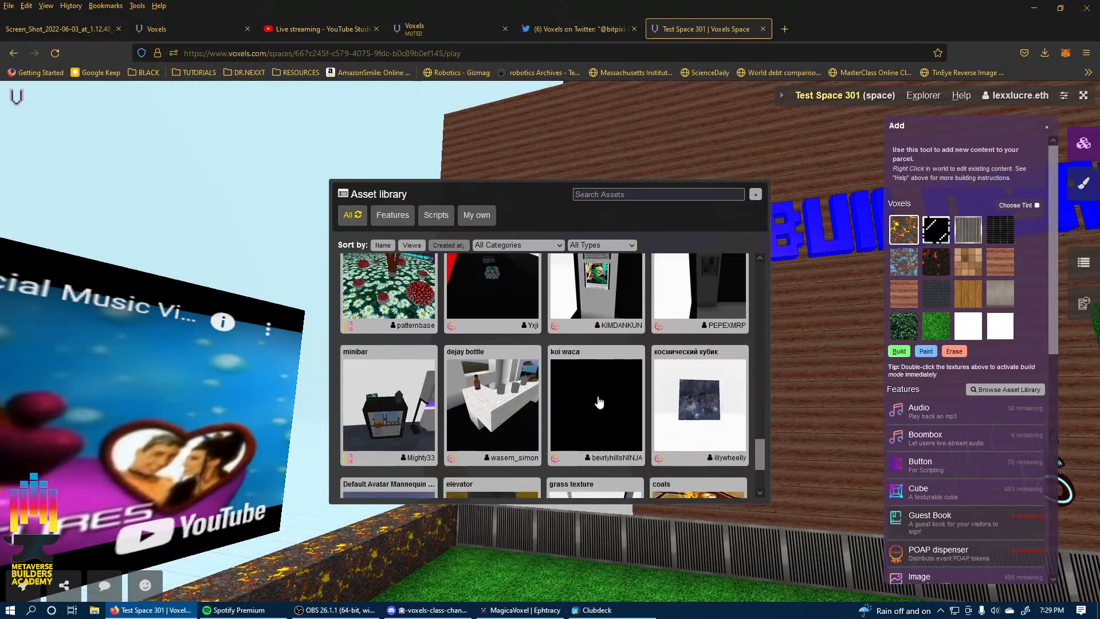
pyautogui.scroll(-2, 540, 411)
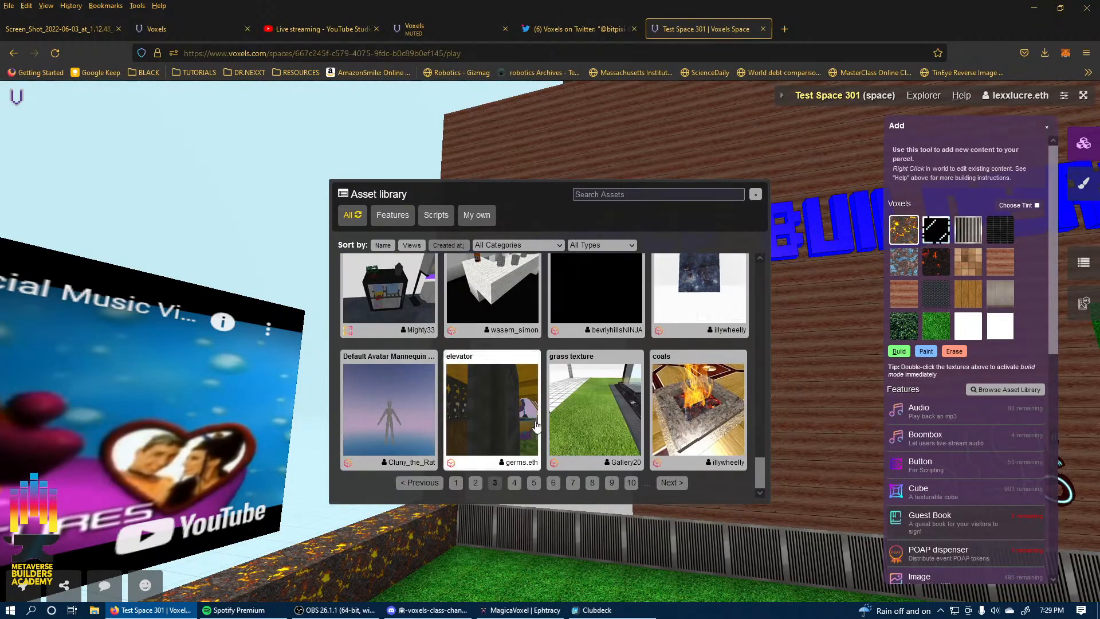
pyautogui.click(514, 484)
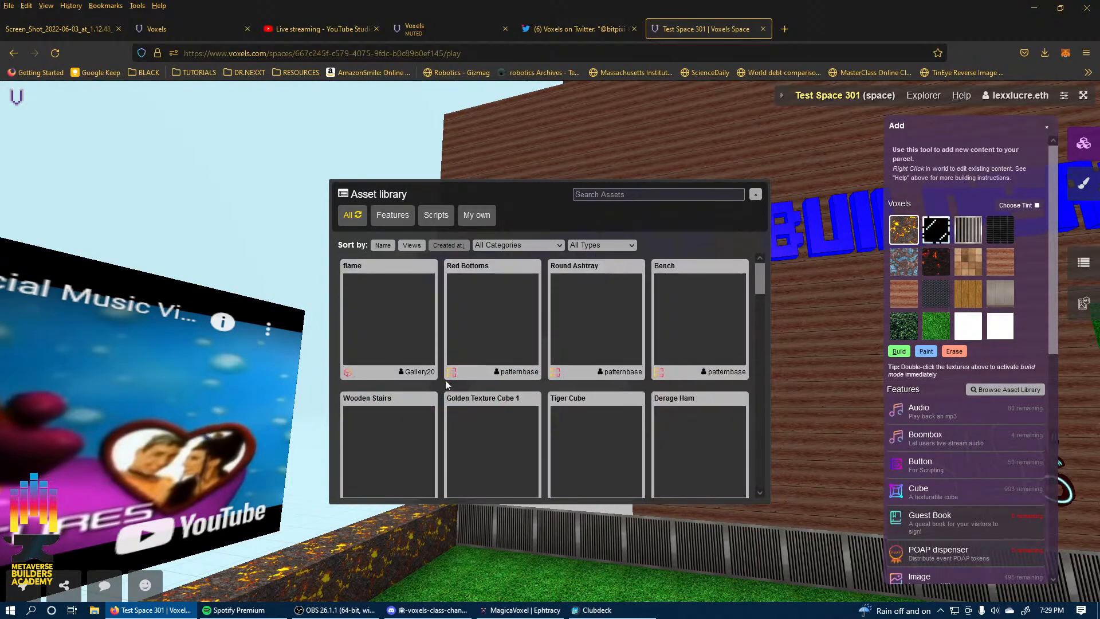
pyautogui.scroll(-4, 538, 335)
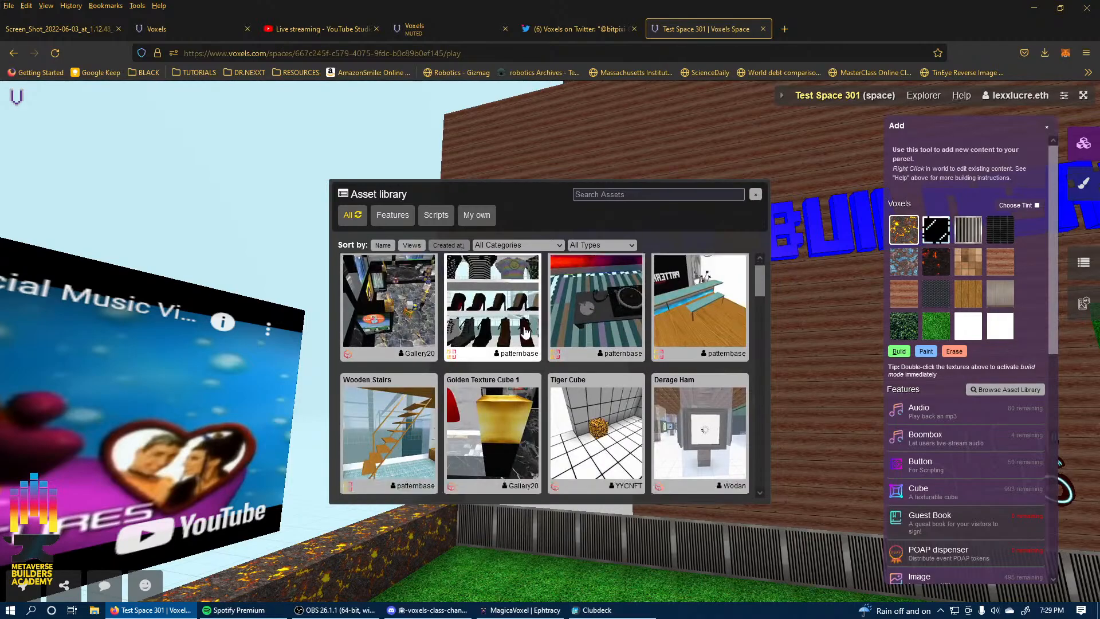
pyautogui.scroll(-3, 525, 331)
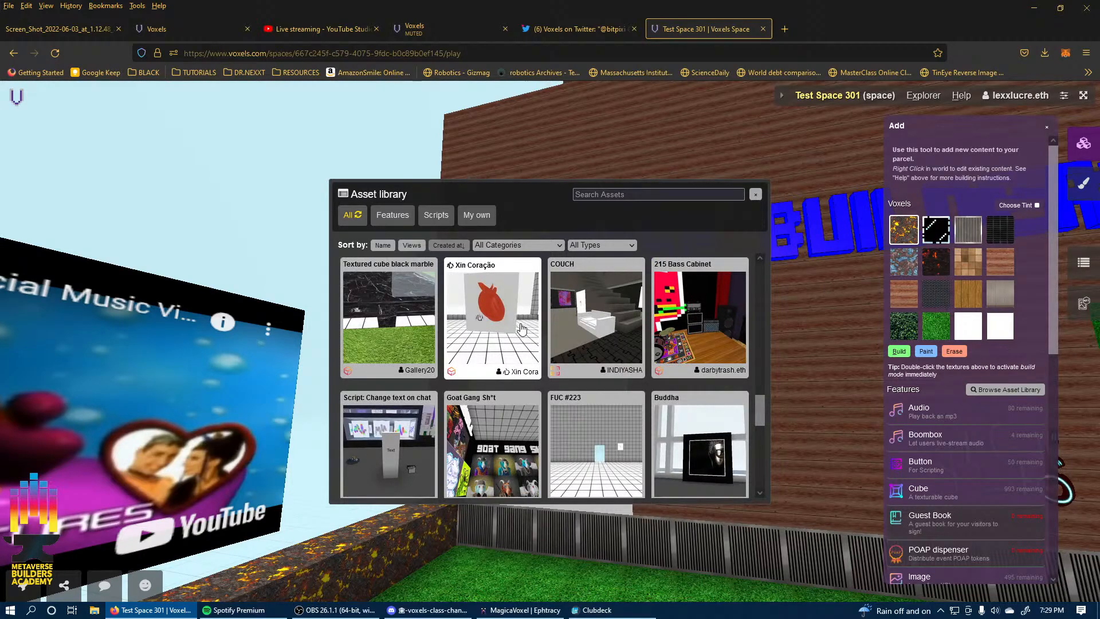
pyautogui.scroll(-6, 521, 328)
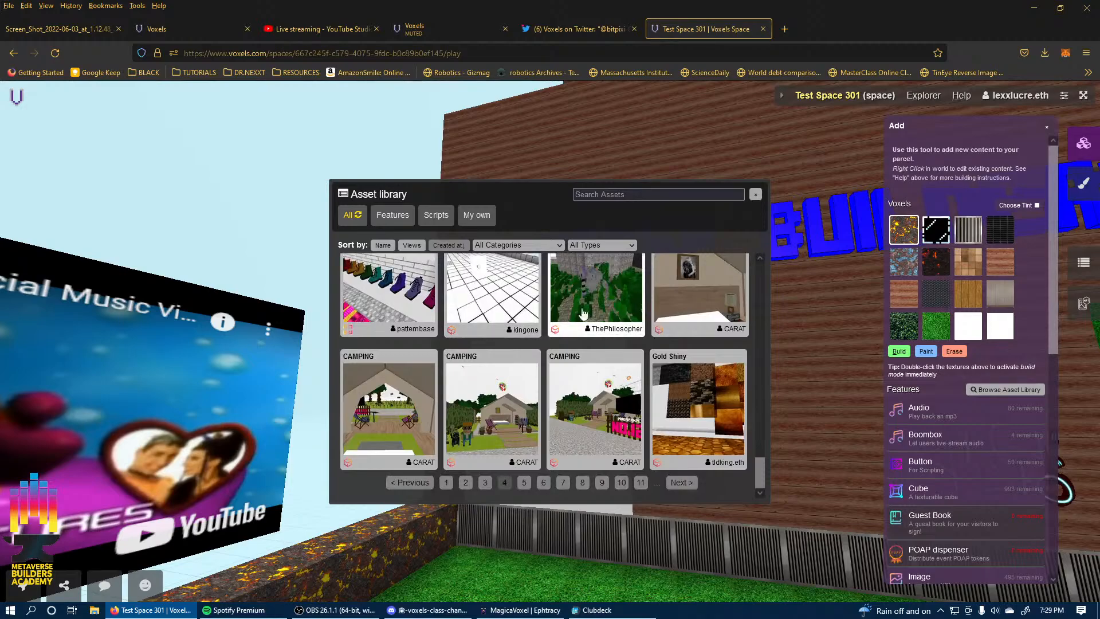
# Open YouTube in a new browser tab and go to the account's own channel page.
pyautogui.click(786, 29)
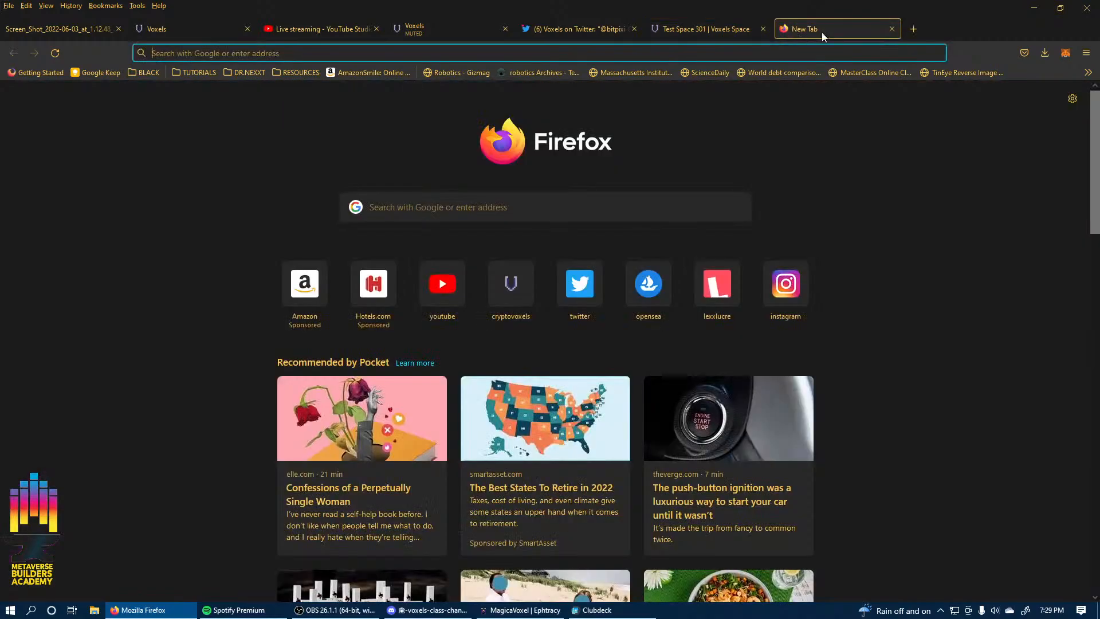
pyautogui.click(442, 284)
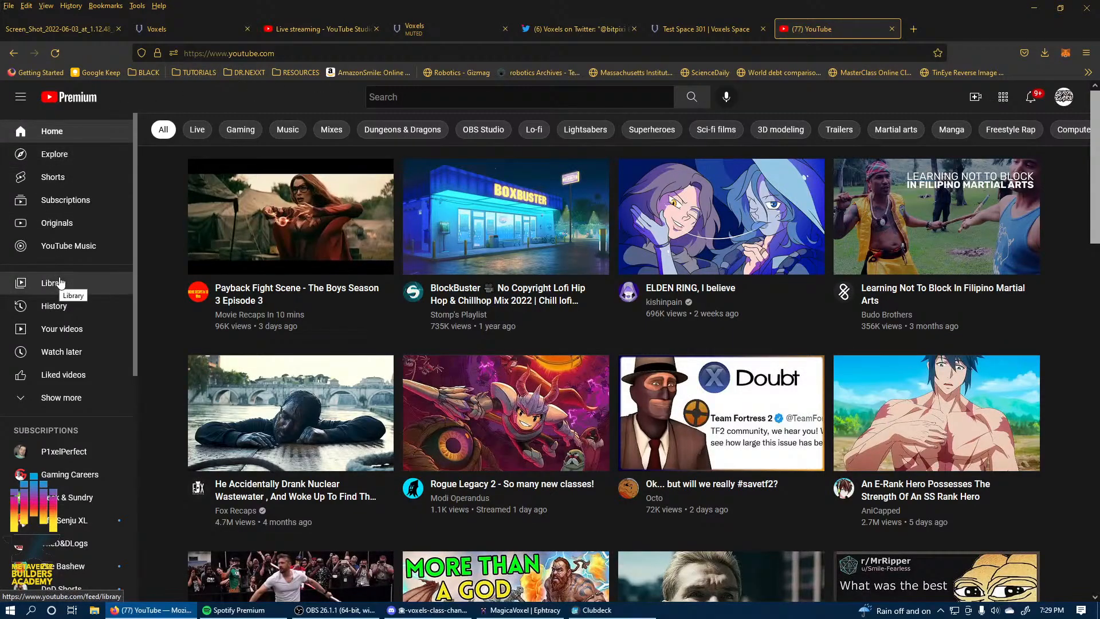
pyautogui.click(1067, 98)
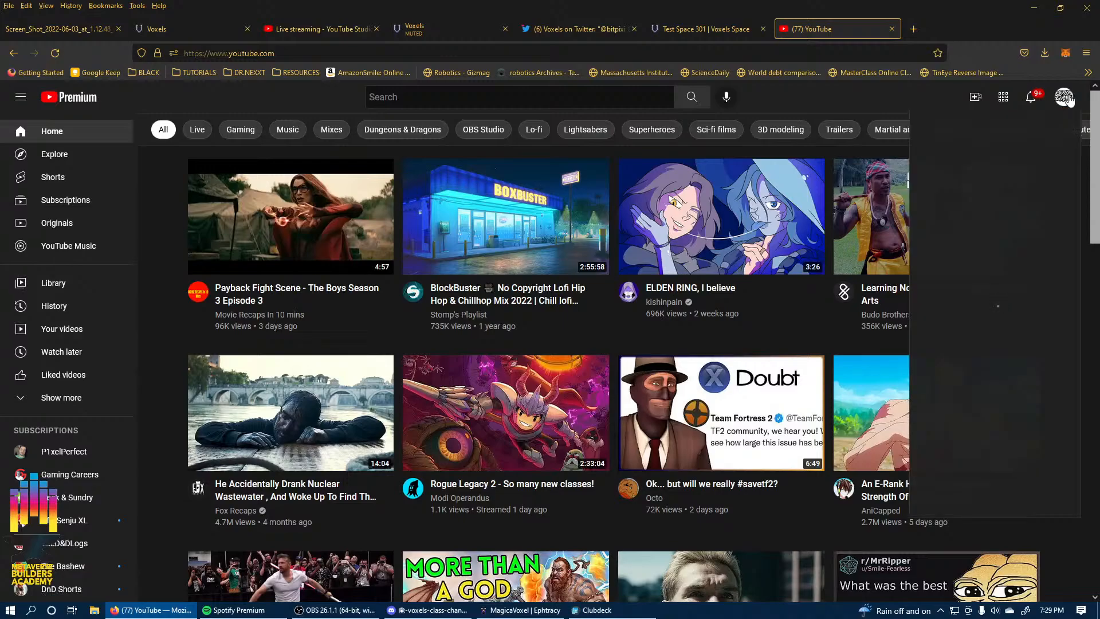
pyautogui.click(969, 173)
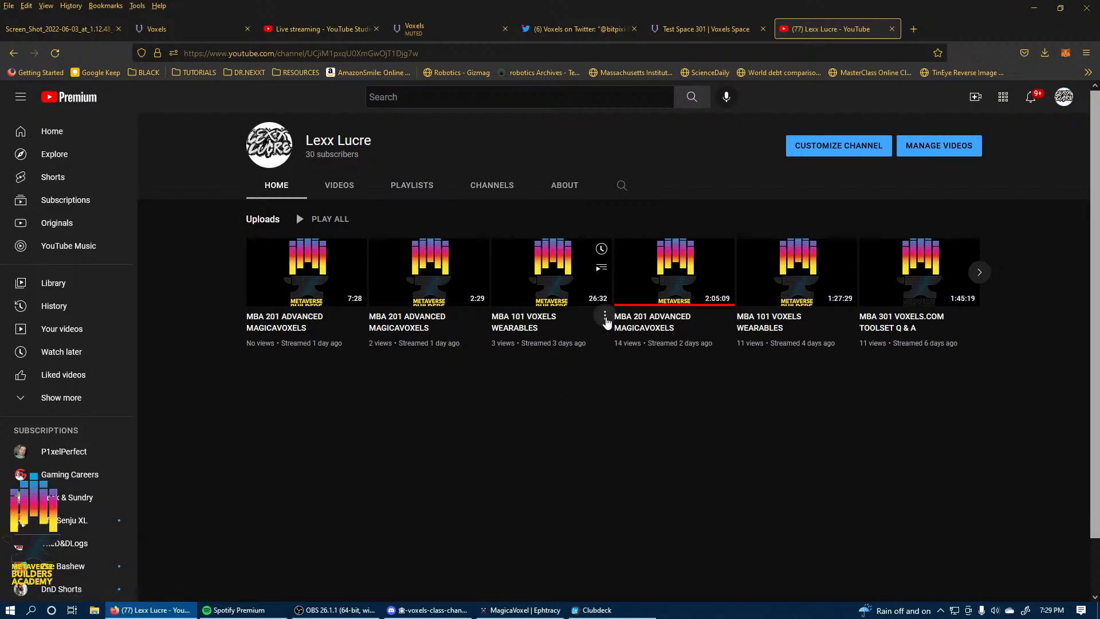
# Copy the link of the 26:32 MBA 101 VOXELS WEARABLES video from the channel's uploads.
pyautogui.click(605, 317)
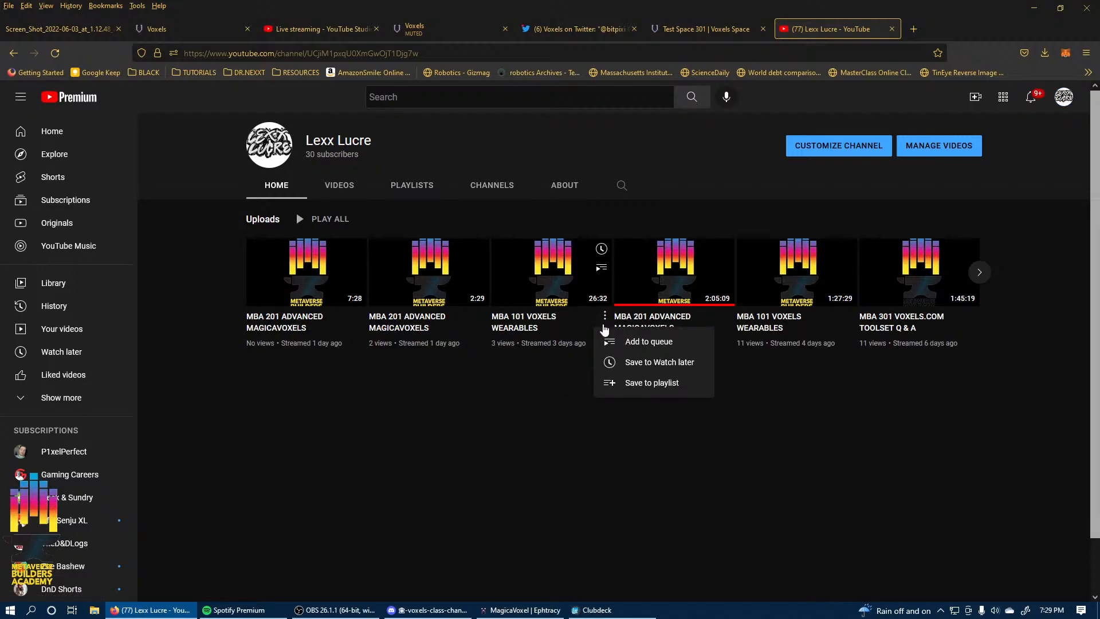
pyautogui.click(536, 371)
pyautogui.rightClick(542, 281)
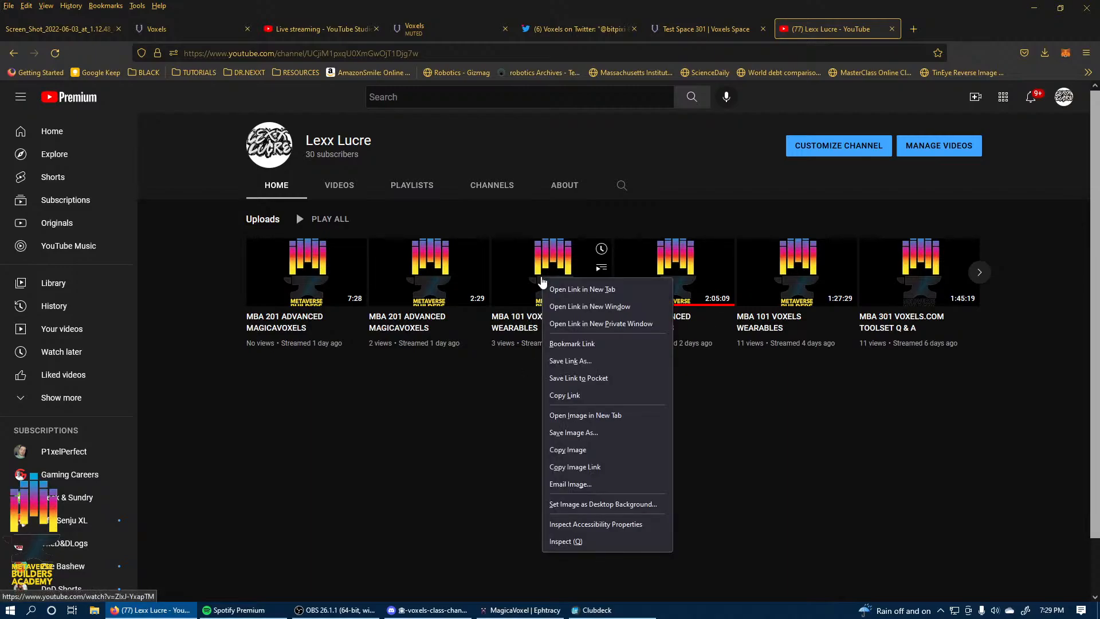
pyautogui.click(576, 395)
# Return to the Test Space 301 tab, close the asset library and open the YouTube screen's settings at its script.
pyautogui.click(690, 35)
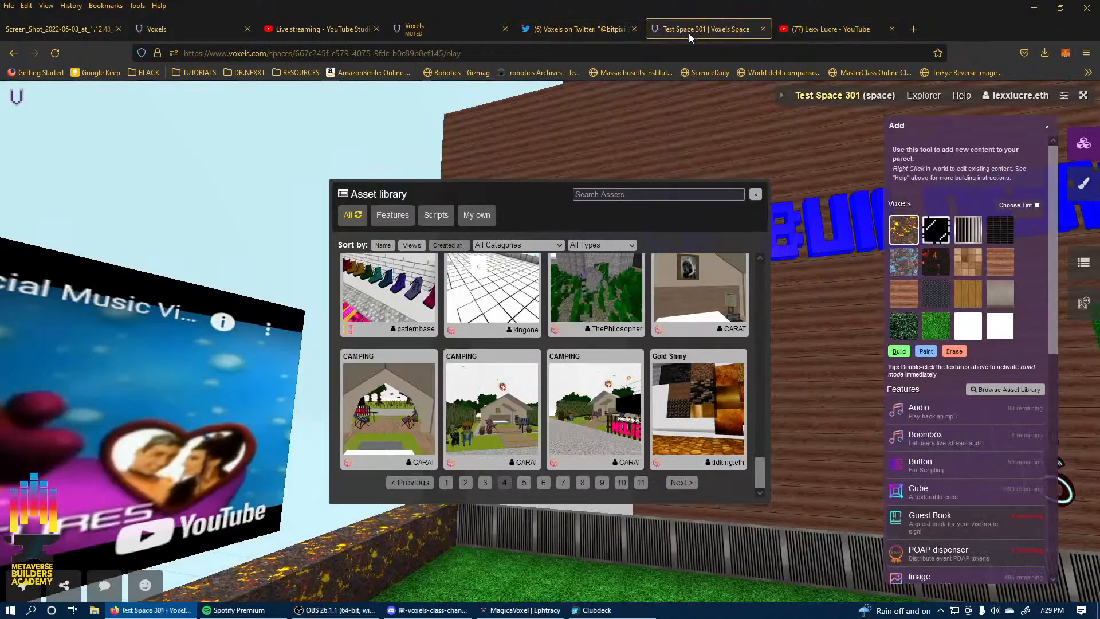
pyautogui.click(754, 195)
pyautogui.rightClick(215, 385)
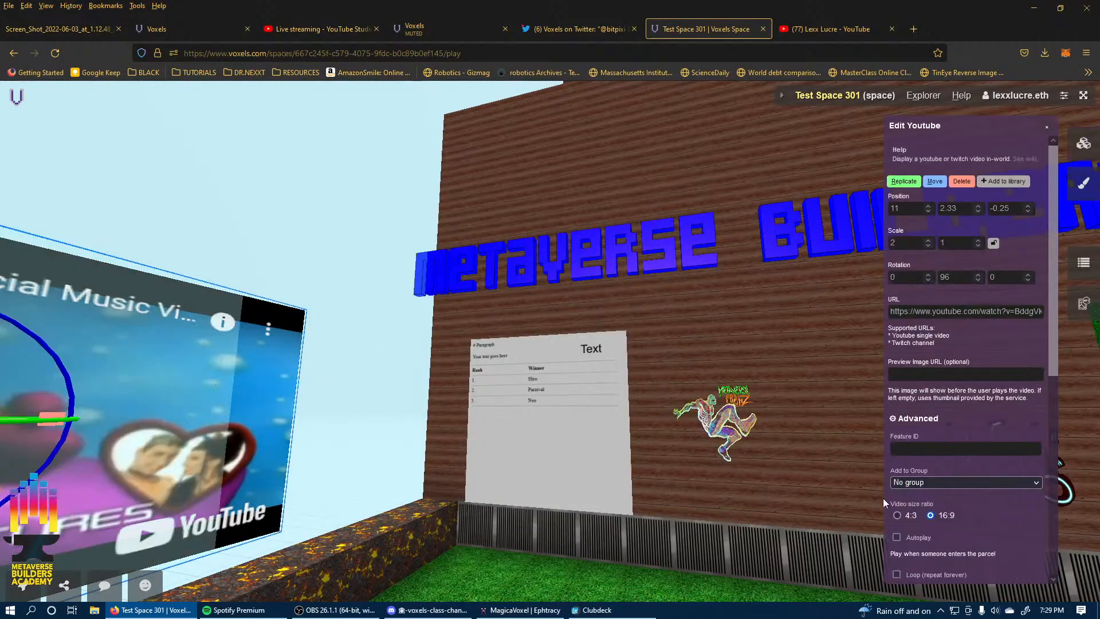
pyautogui.scroll(-6, 887, 498)
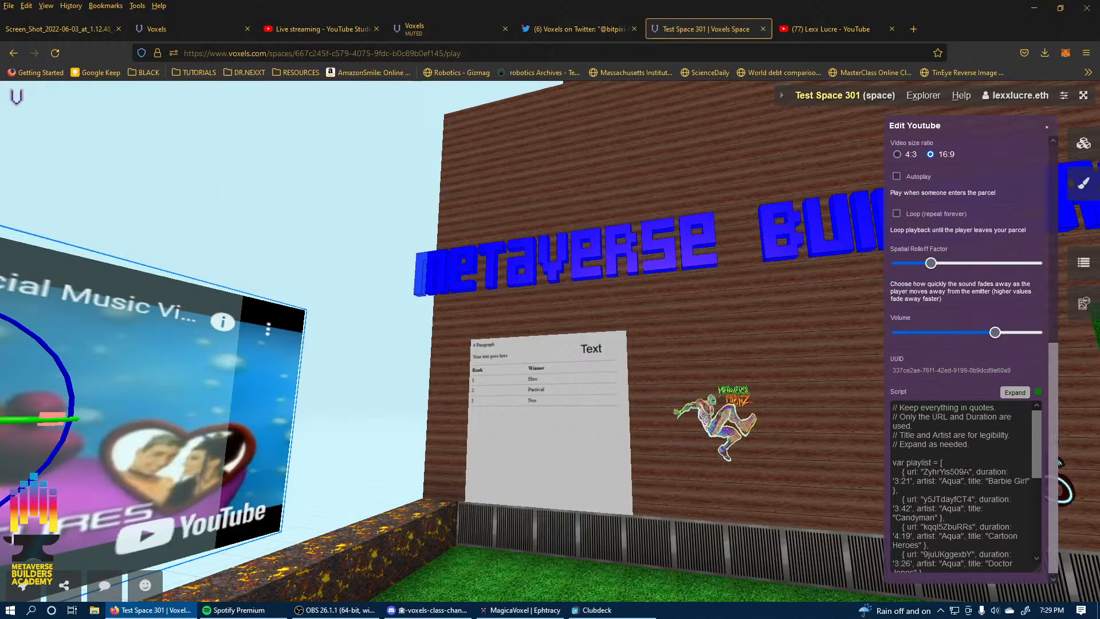
# Replace the URL value of the script's first playlist entry with the copied link, keeping only its video ID.
pyautogui.click(965, 471)
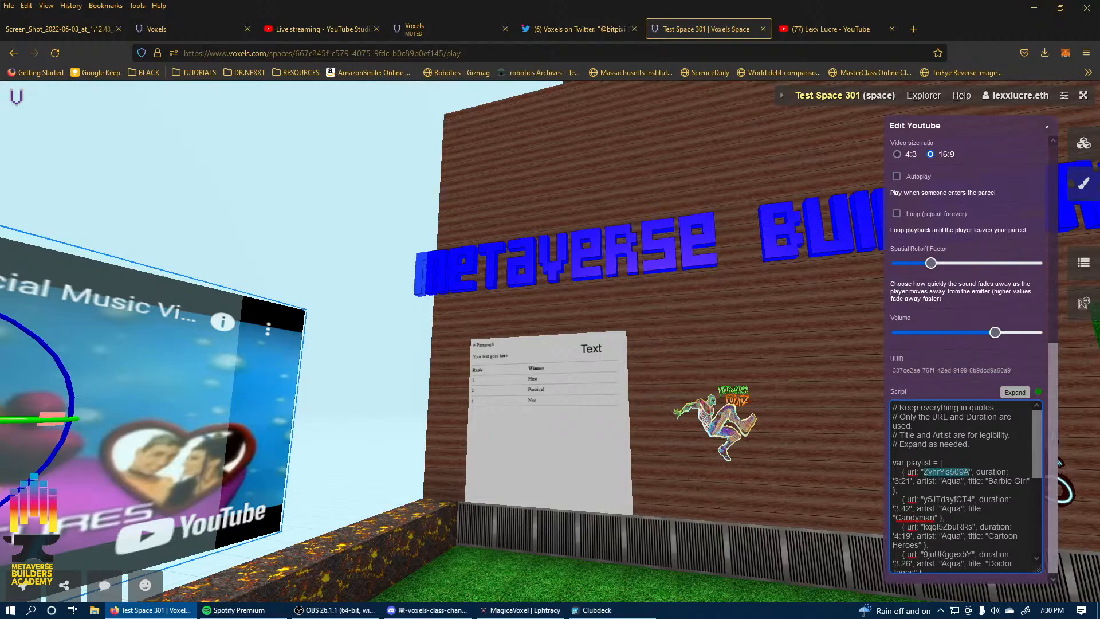
pyautogui.hotkey('ctrl', 'v')
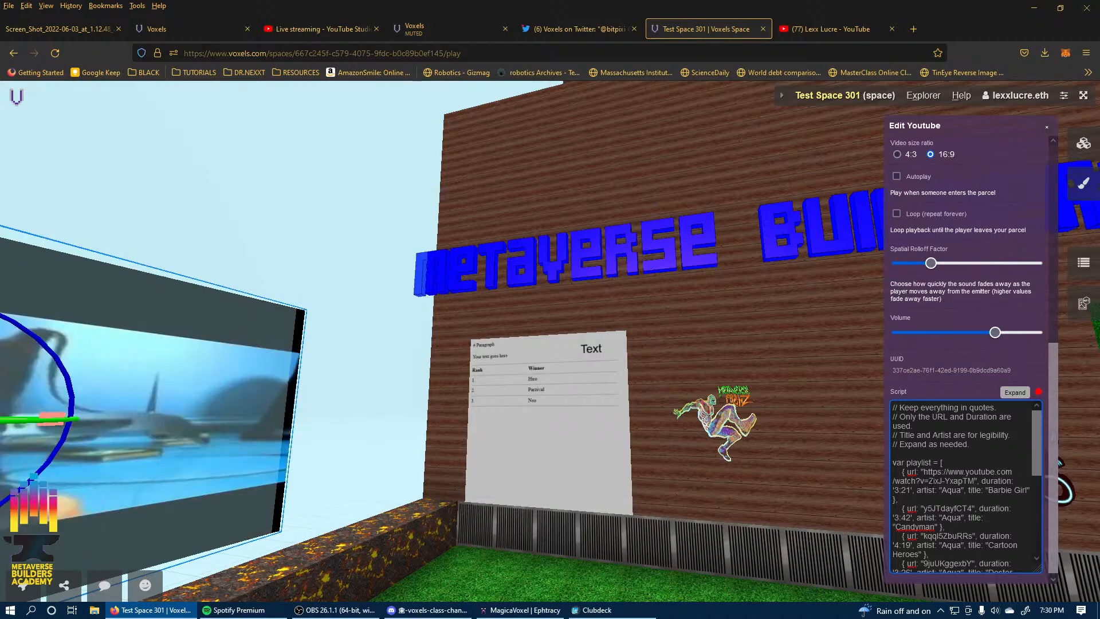
pyautogui.moveTo(929, 481); pyautogui.dragTo(924, 472)
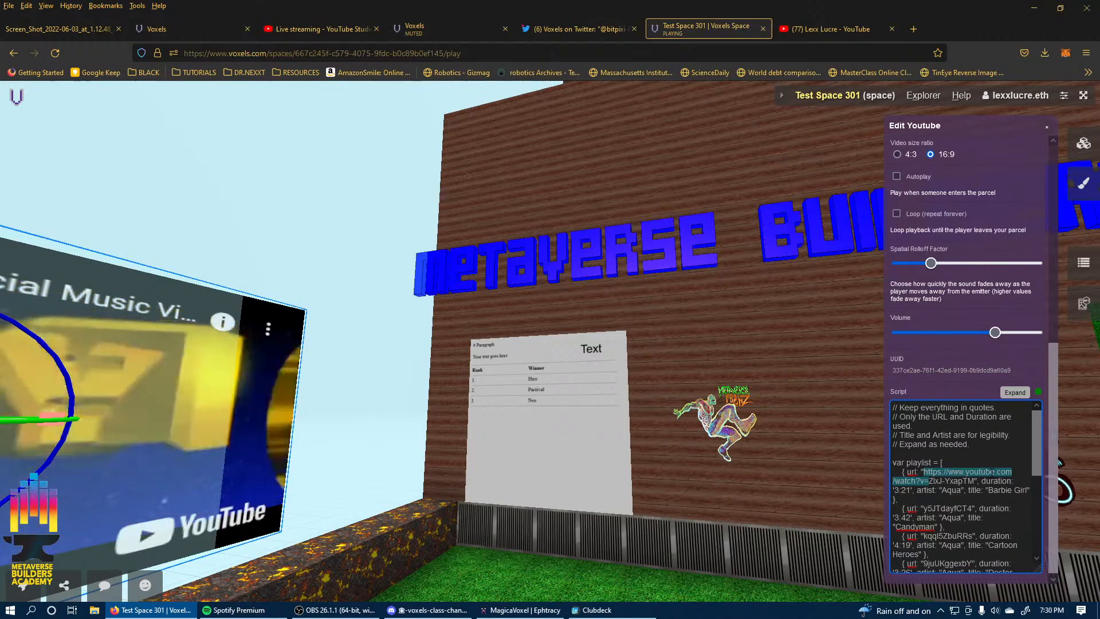
pyautogui.press('BackSpace')
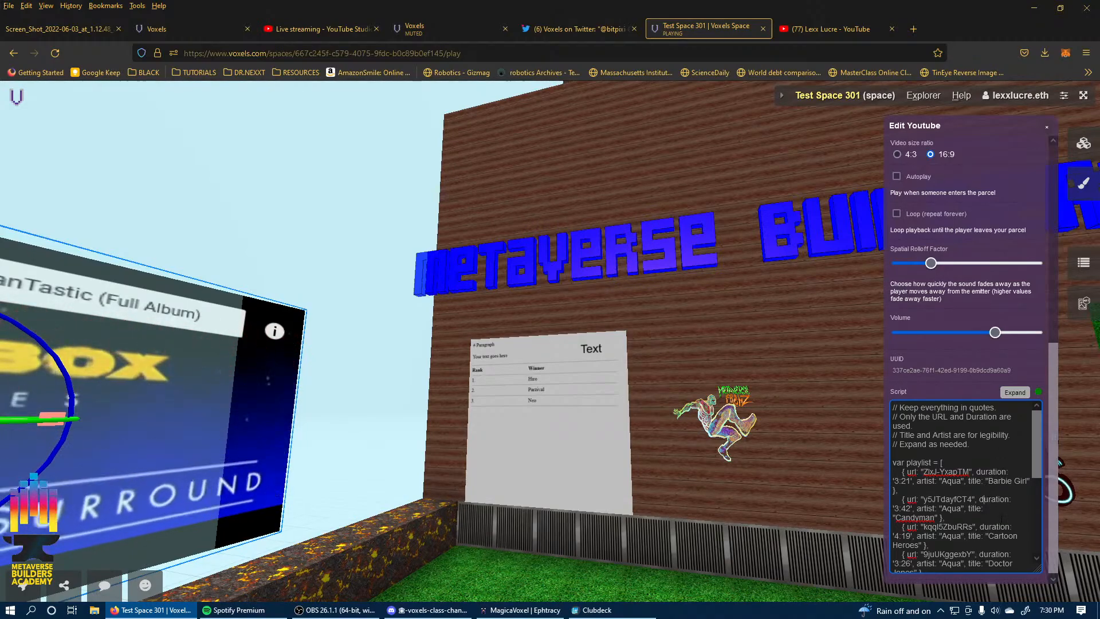
# Look over the script's closing lines, then face the YouTube screen in the space and pause its video.
pyautogui.scroll(-5, 1001, 506)
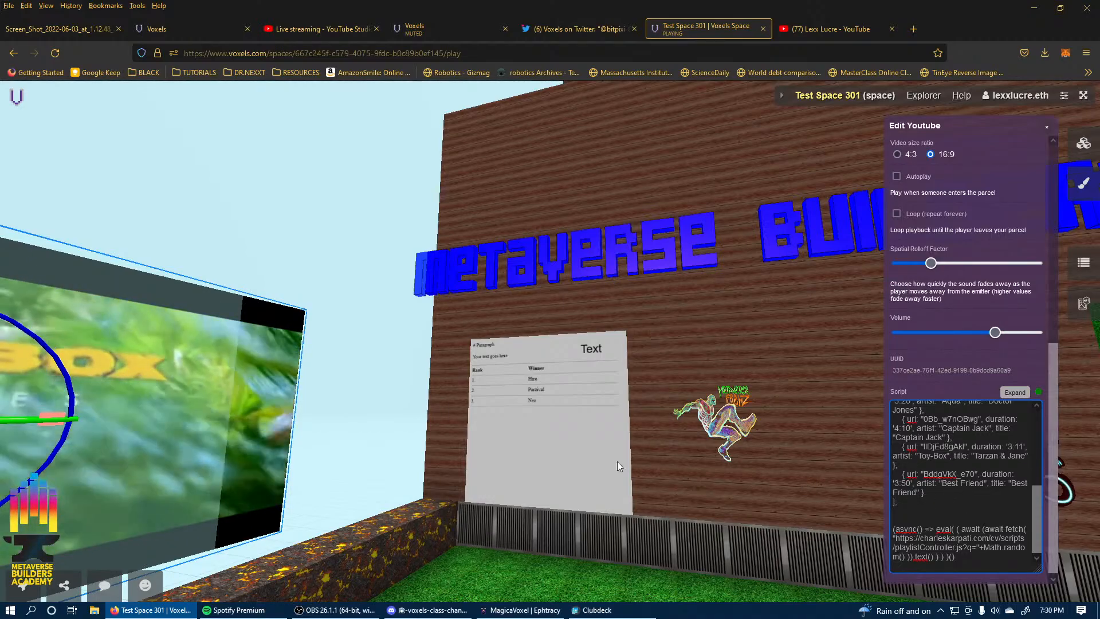
pyautogui.moveTo(440, 451); pyautogui.dragTo(401, 453)
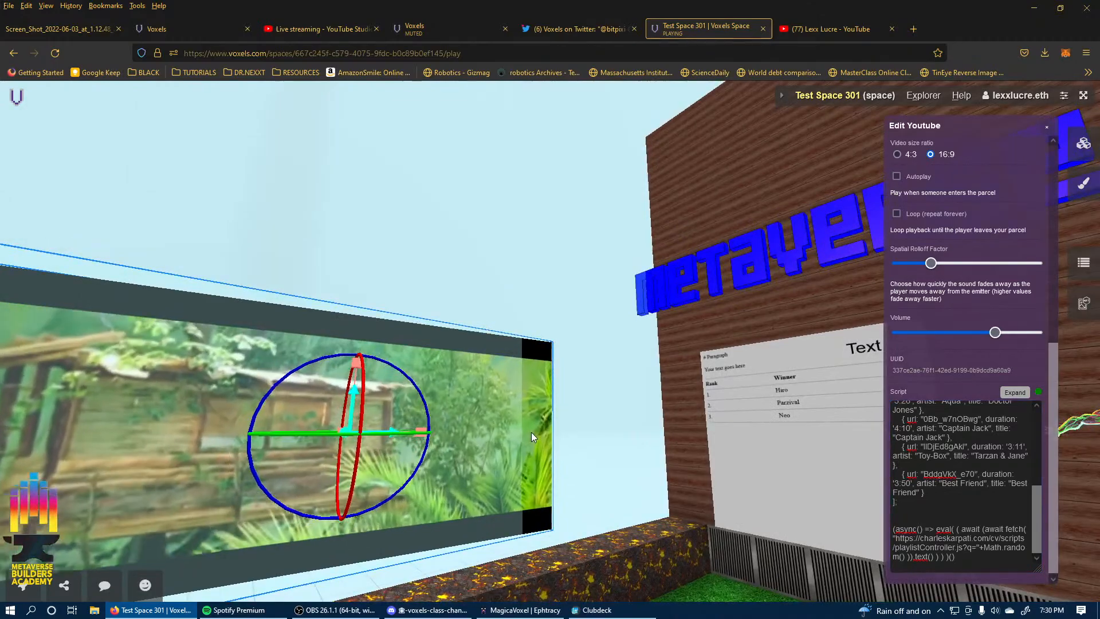
pyautogui.click(532, 432)
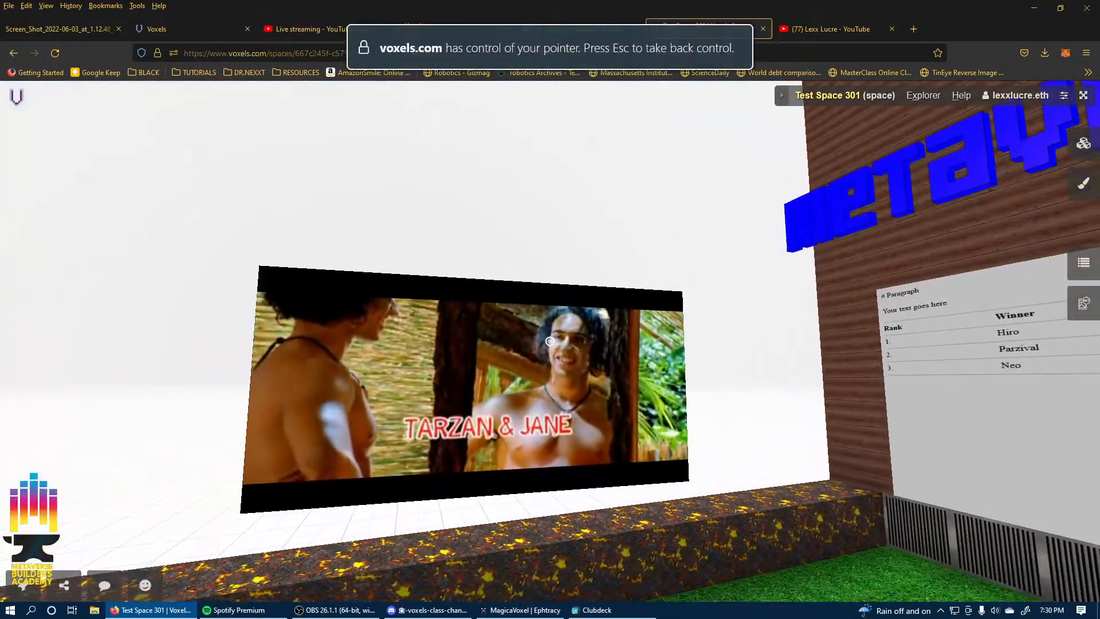
pyautogui.click(550, 341)
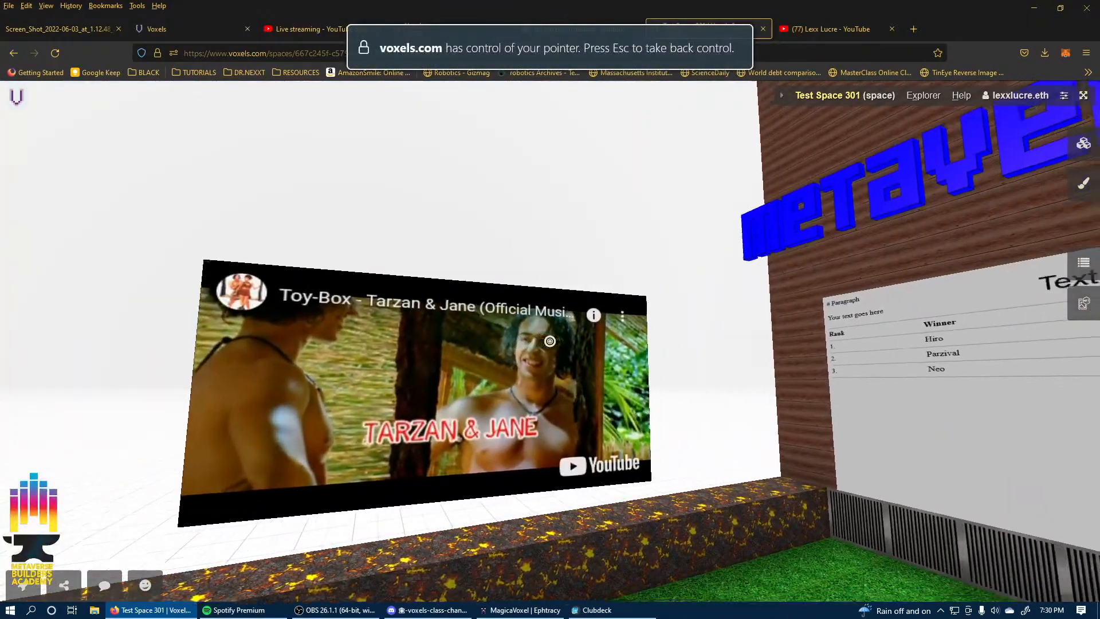
# Reopen the YouTube screen's settings and review the script from the edited first playlist entry to the closing fetch line.
pyautogui.rightClick(550, 341)
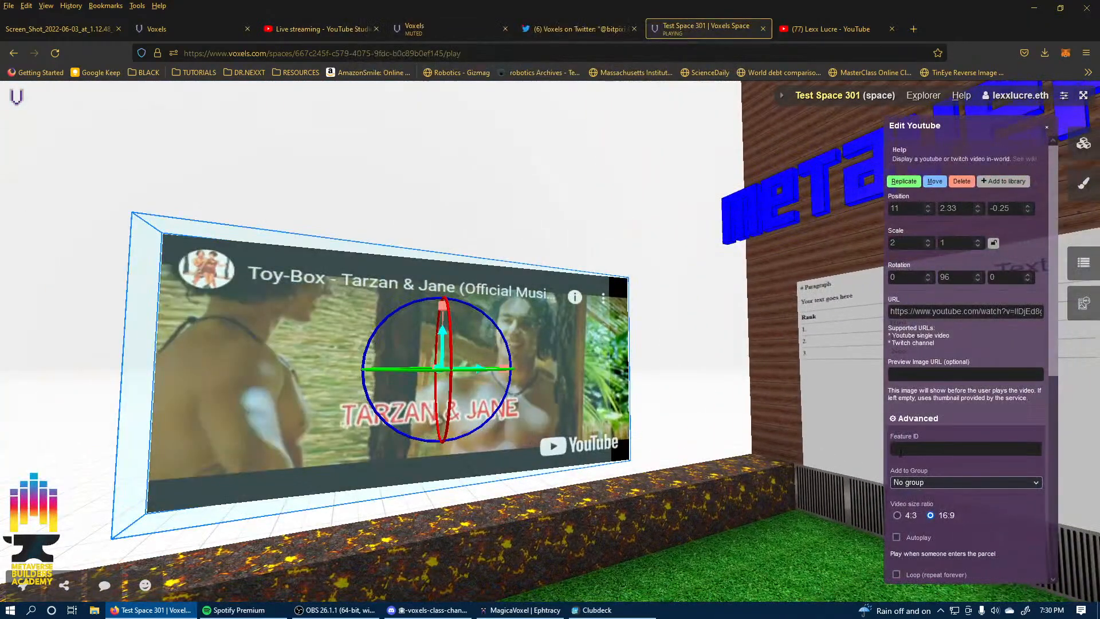
pyautogui.scroll(-6, 900, 453)
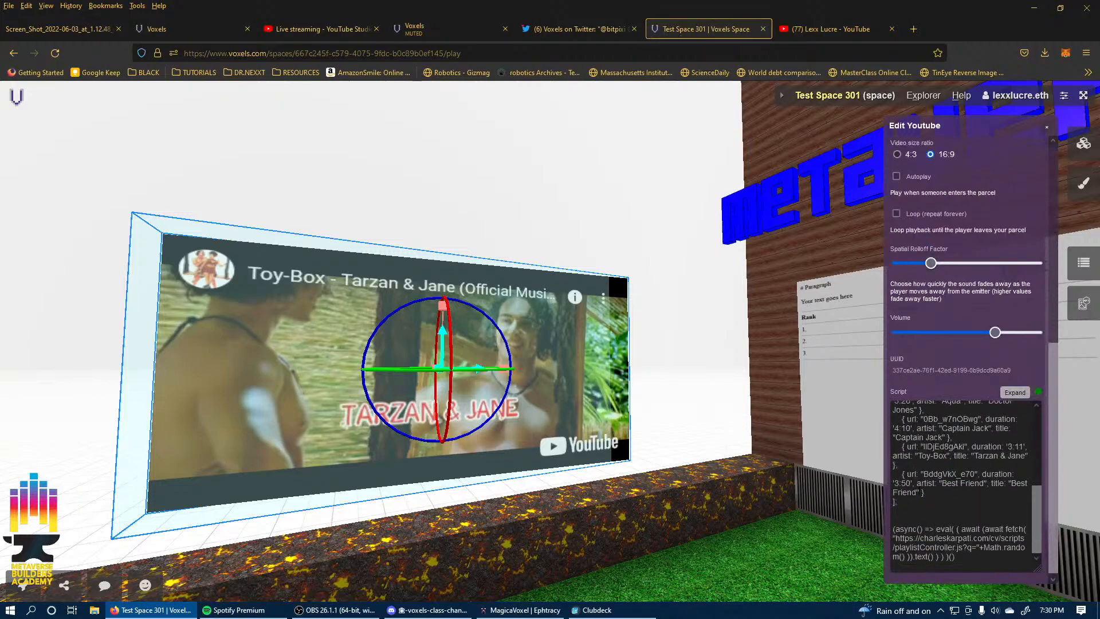
pyautogui.scroll(5, 984, 494)
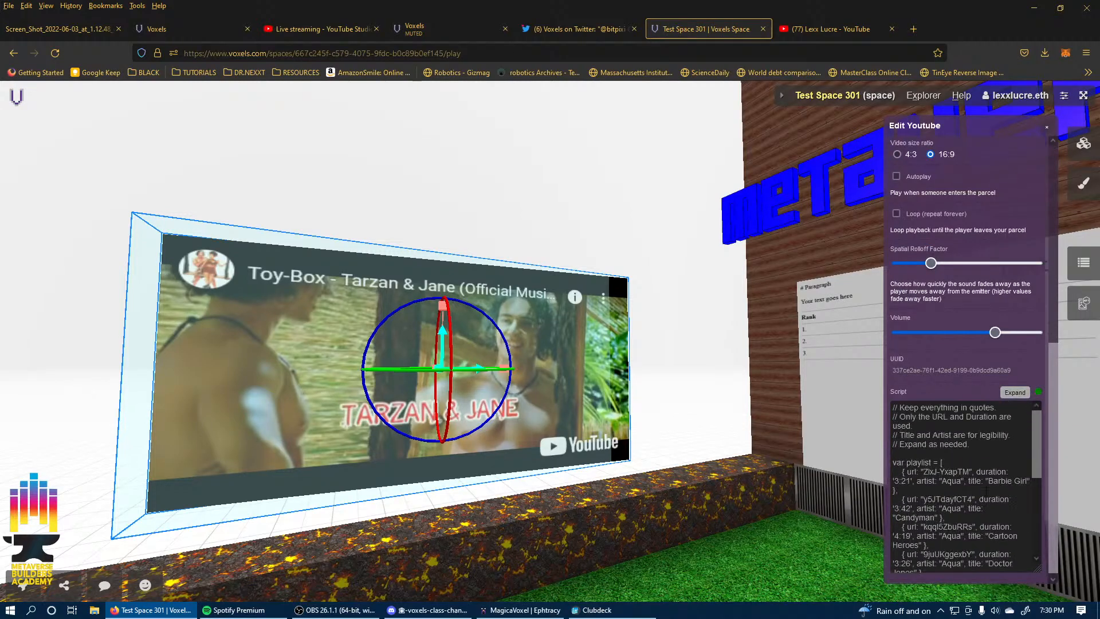
pyautogui.scroll(-5, 985, 492)
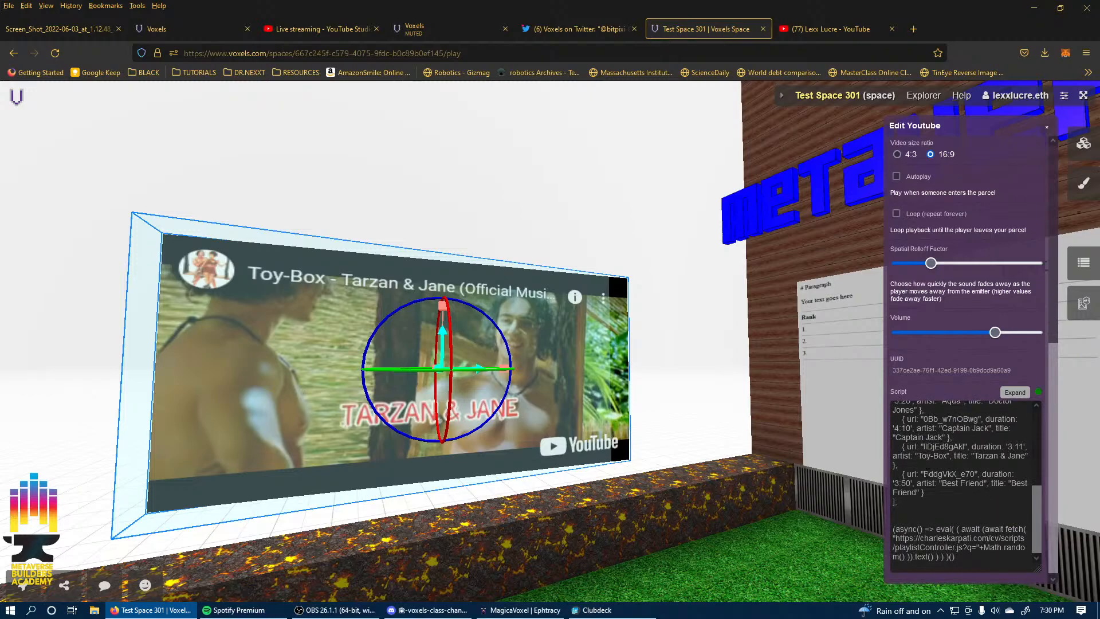
# Copy the video ID from the script's first playlist entry and paste it over the URL value of the last entry, "Best Friend".
pyautogui.scroll(5, 923, 473)
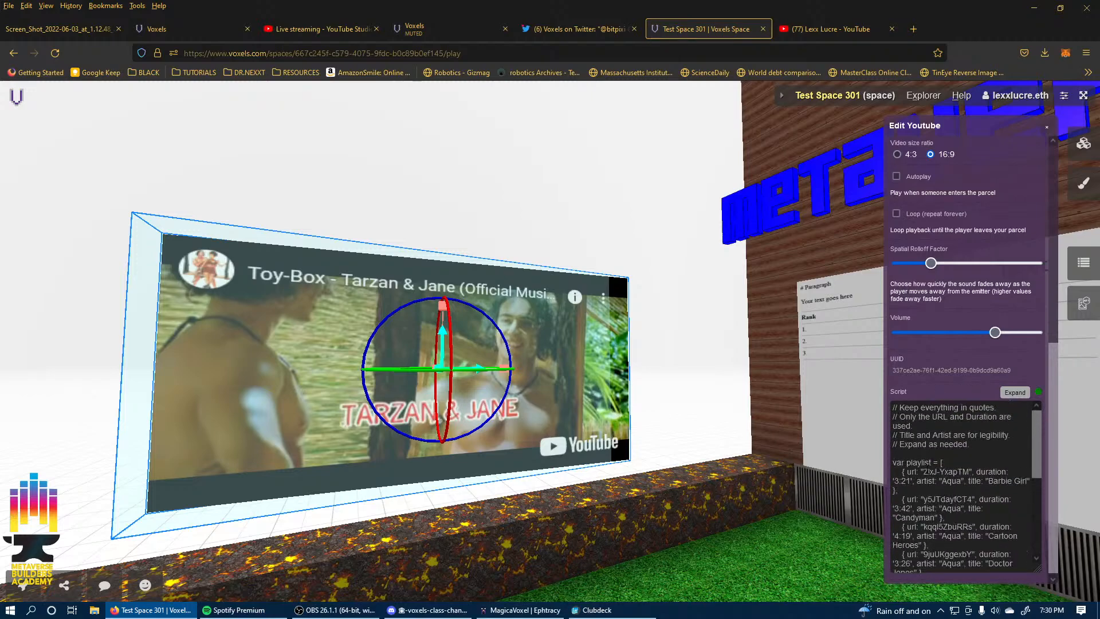
pyautogui.click(923, 472)
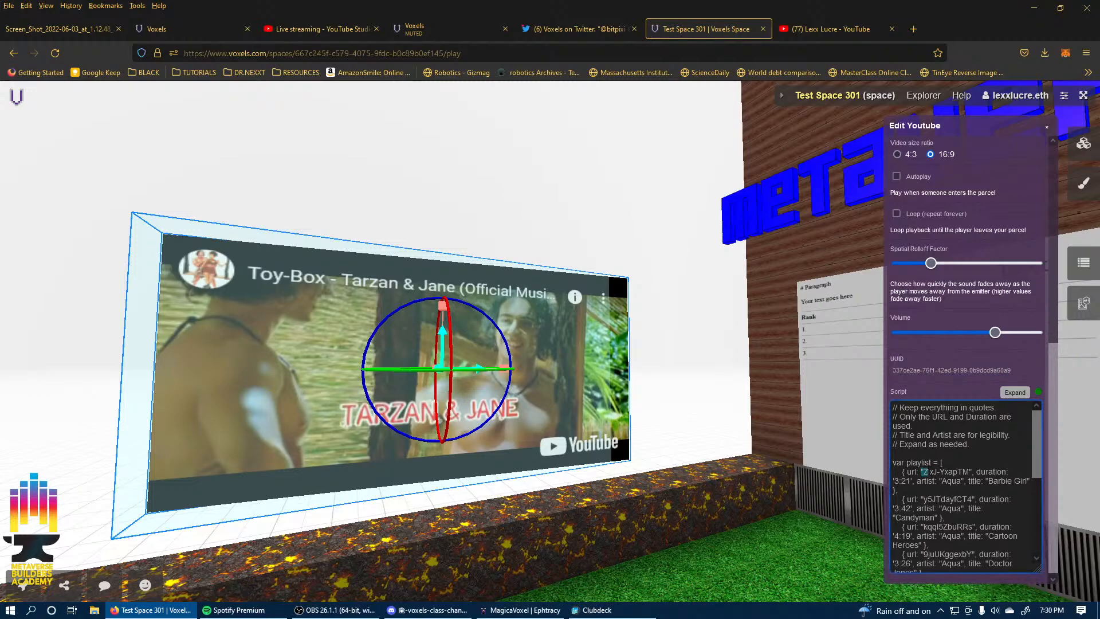
pyautogui.moveTo(932, 472); pyautogui.dragTo(968, 471)
pyautogui.scroll(-6, 949, 498)
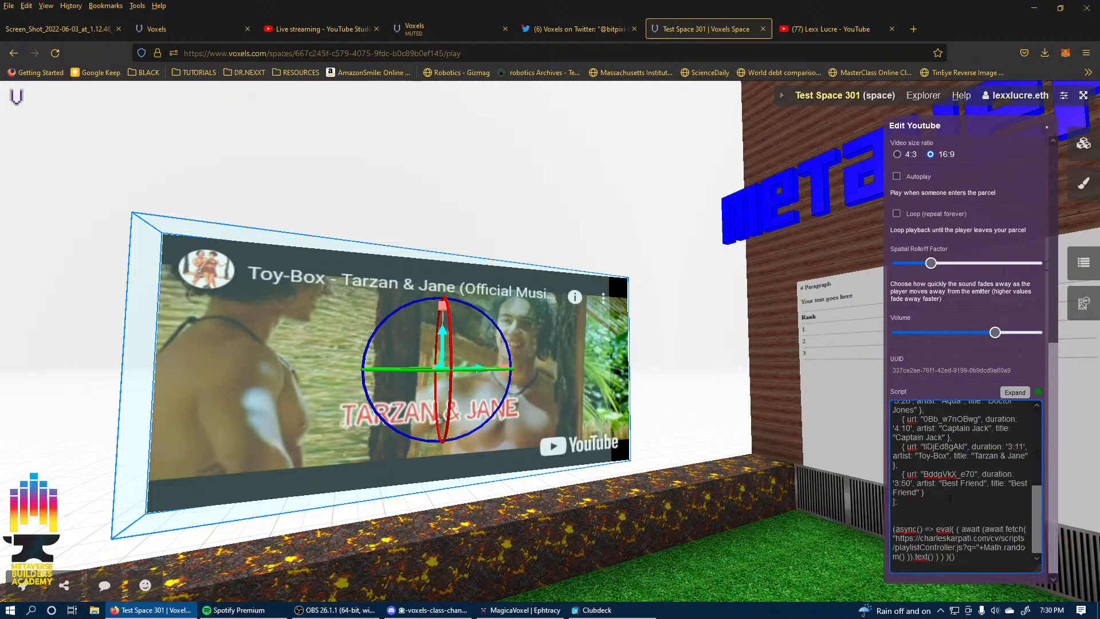
pyautogui.scroll(-1, 950, 497)
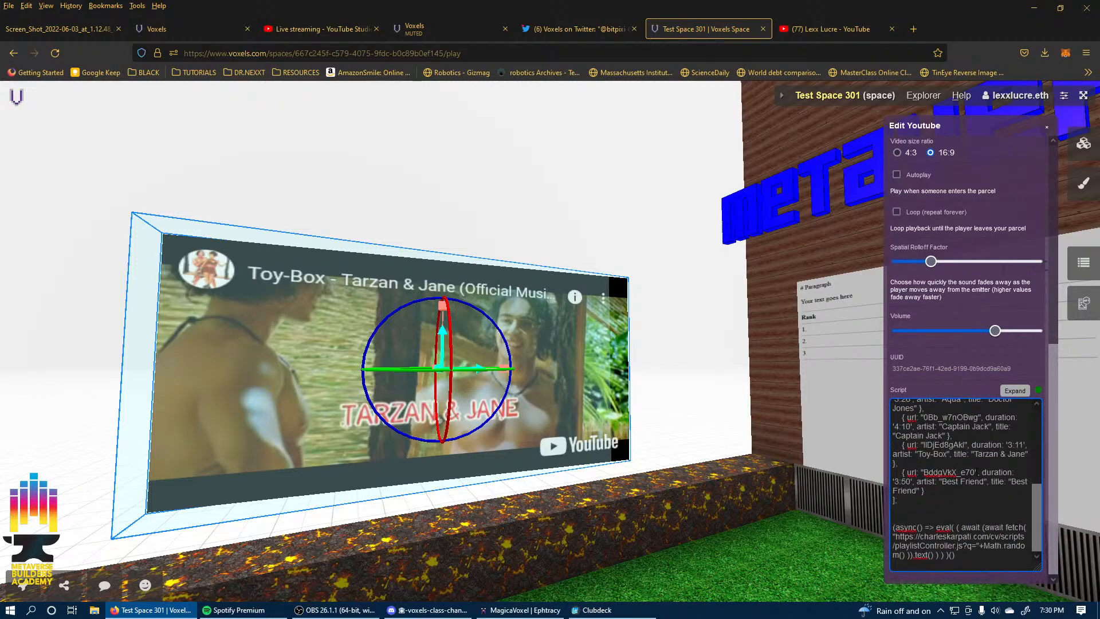
pyautogui.moveTo(976, 472); pyautogui.dragTo(938, 472)
pyautogui.hotkey('ctrl', 'v')
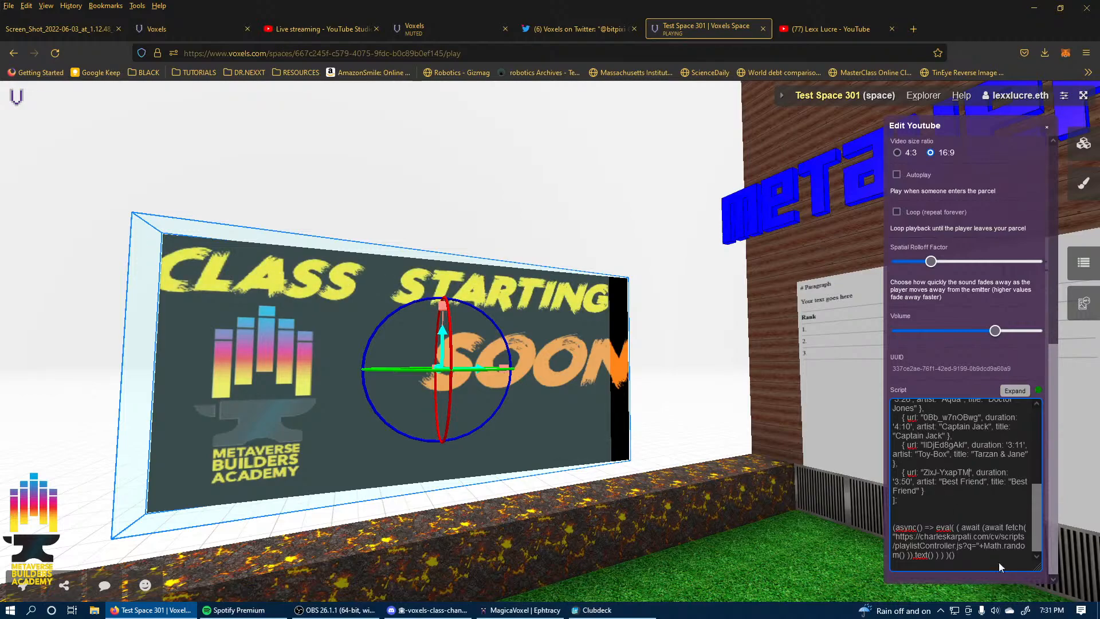
# Face the YouTube screen, reopen its settings and compare the video ID in its URL with the script's playlist entries.
pyautogui.click(609, 423)
pyautogui.click(550, 341)
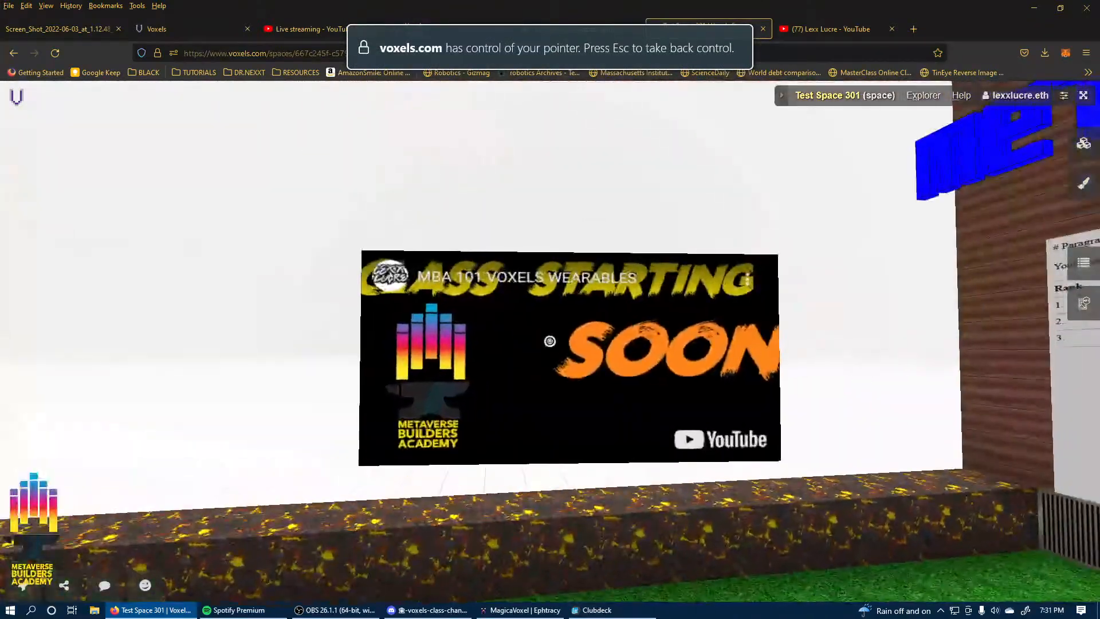
pyautogui.rightClick(550, 341)
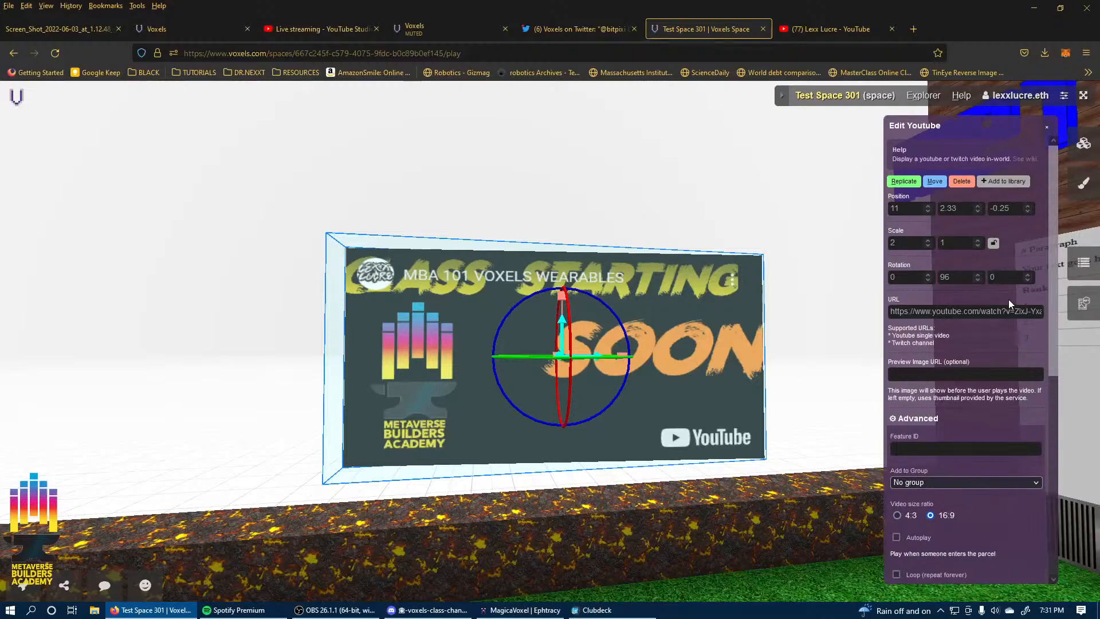
pyautogui.moveTo(1015, 311); pyautogui.dragTo(1067, 299)
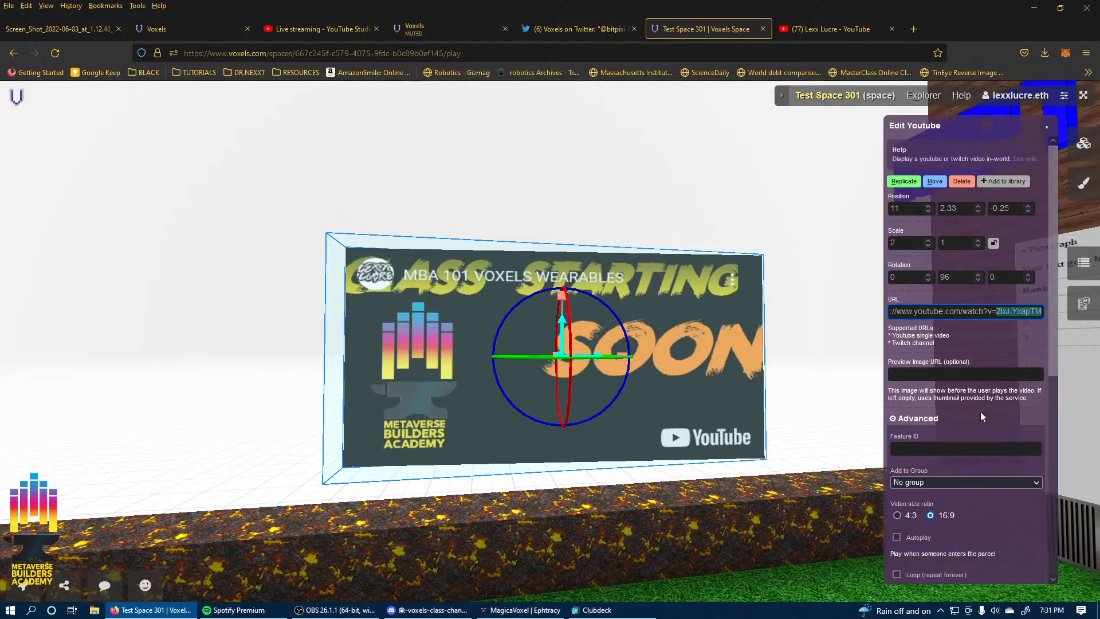
pyautogui.scroll(-6, 942, 537)
pyautogui.scroll(-3, 923, 467)
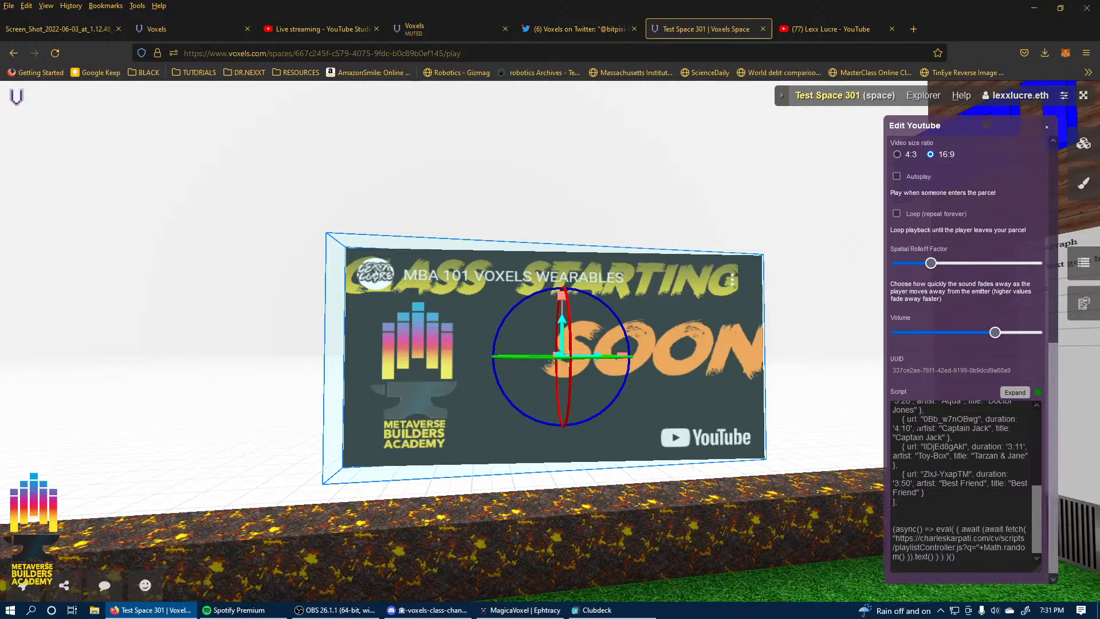
pyautogui.scroll(2, 966, 463)
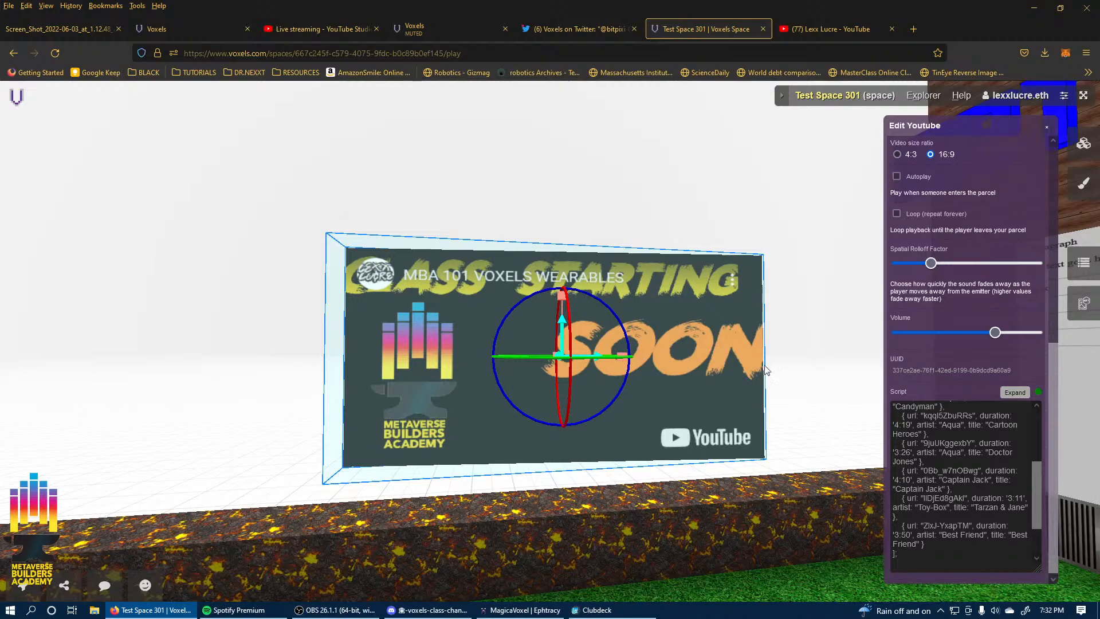
# Open the asset library, filter it to scripts and try sorting by name and views, ending with the creation date.
pyautogui.click(779, 202)
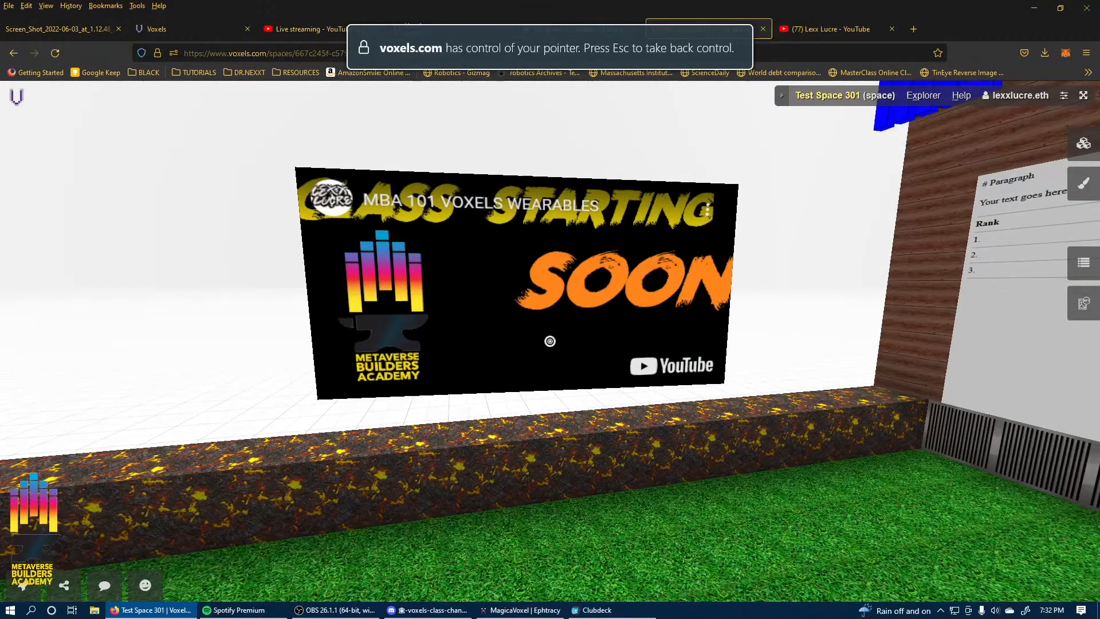
pyautogui.press('Tab')
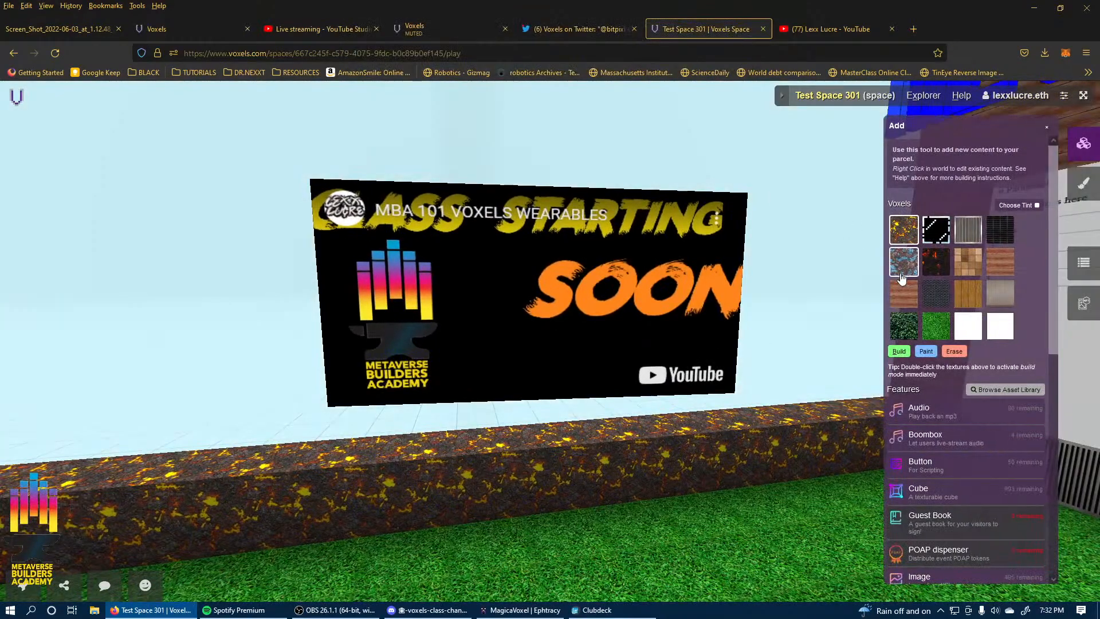
pyautogui.click(986, 393)
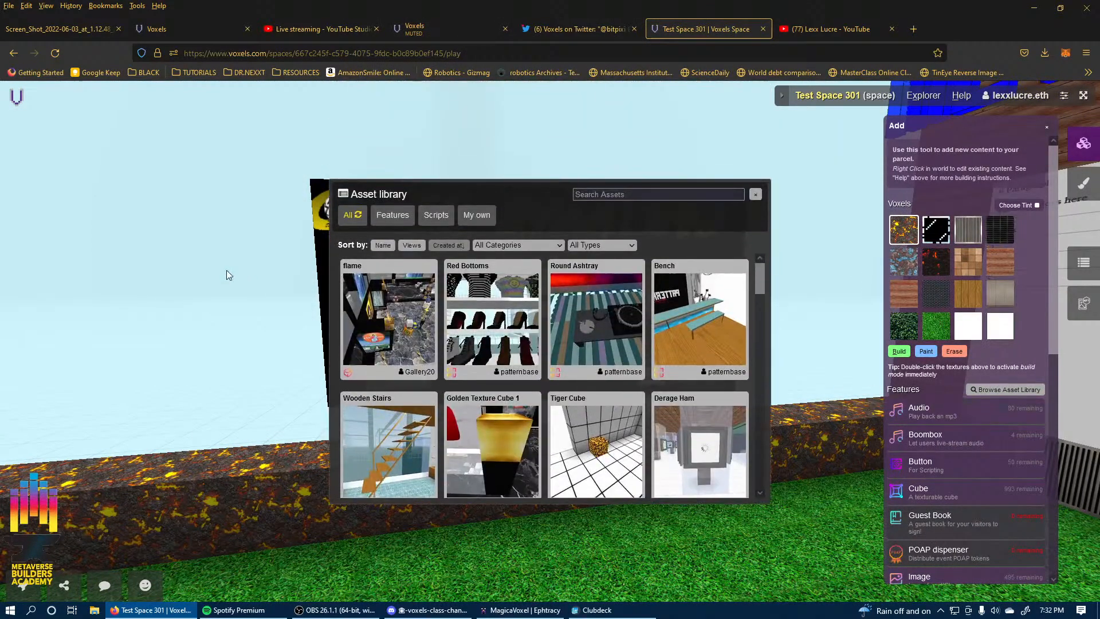
pyautogui.click(430, 216)
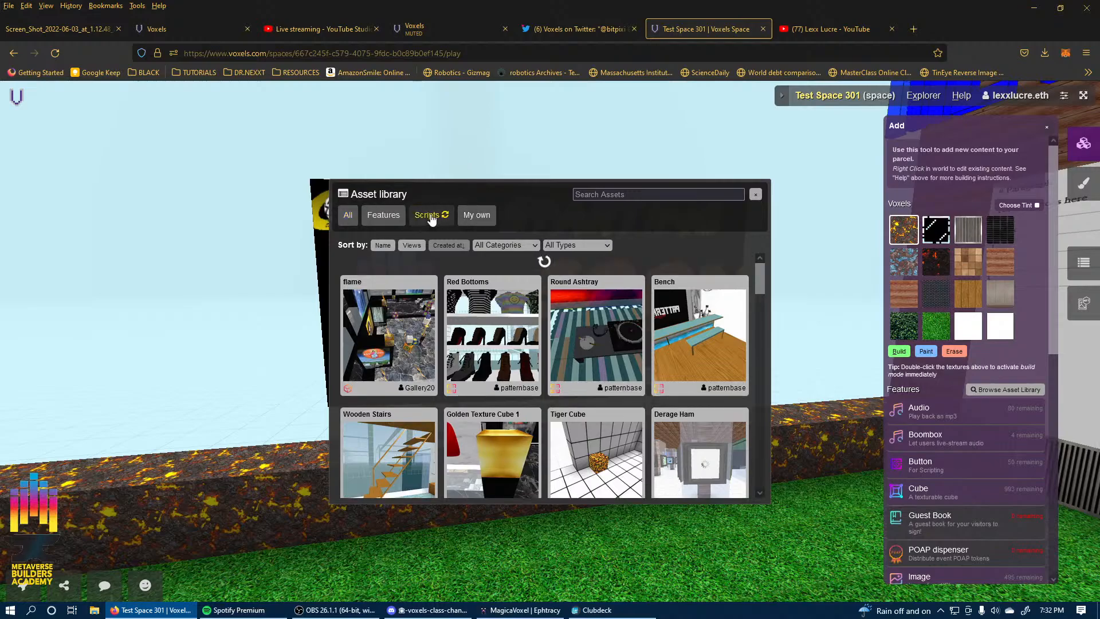
pyautogui.click(384, 247)
pyautogui.click(416, 248)
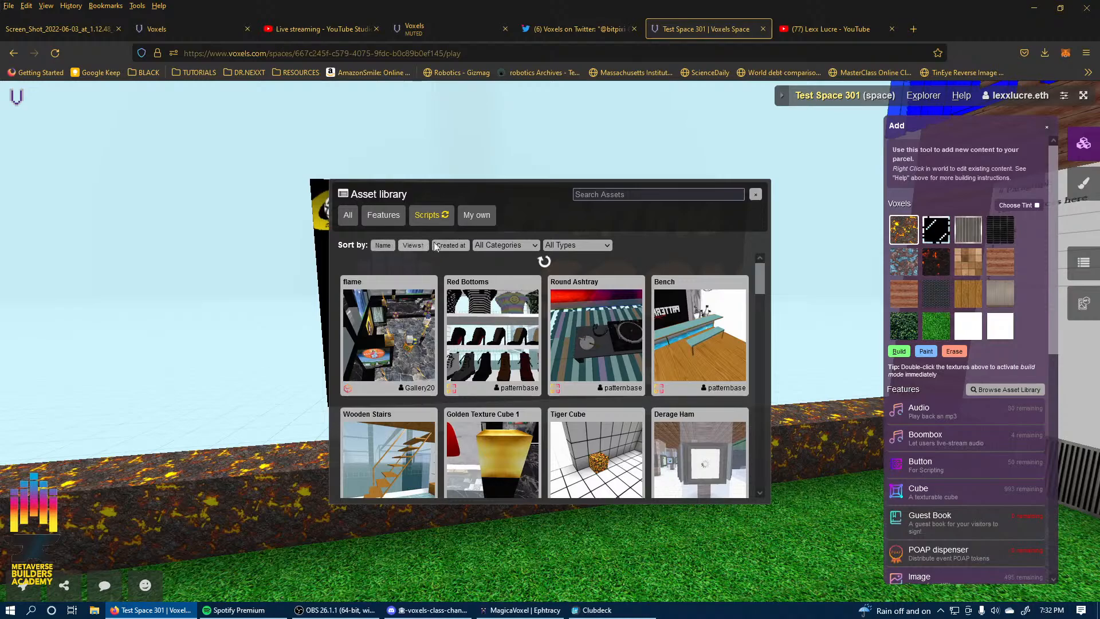
pyautogui.click(438, 246)
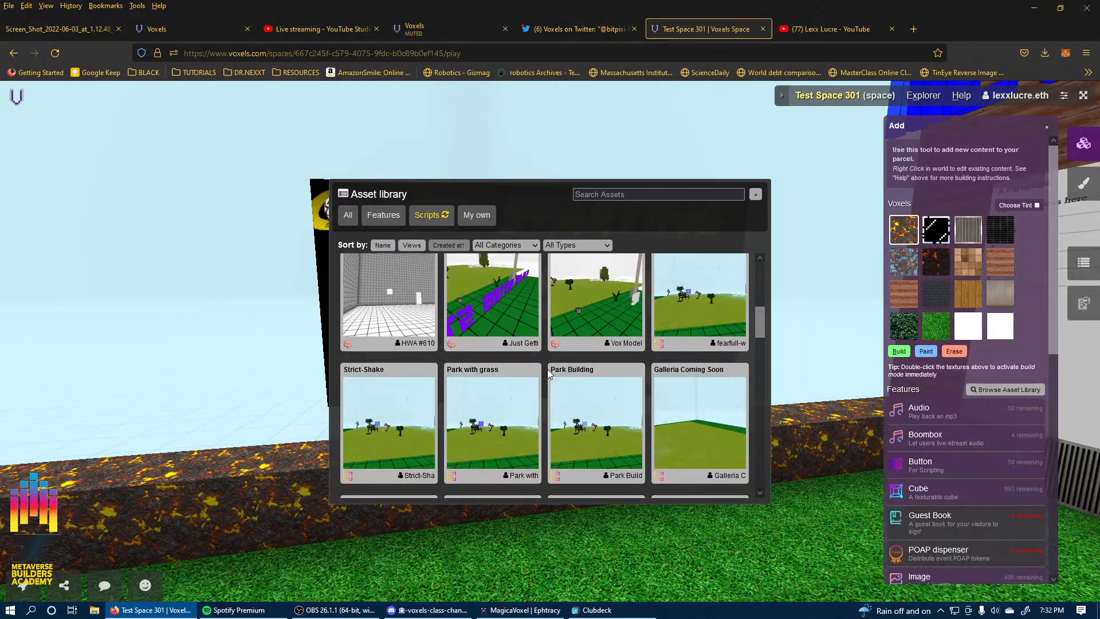
# Look through the listed script assets and the personal assets, and return to the list of all assets.
pyautogui.scroll(-5, 515, 338)
pyautogui.scroll(-4, 540, 360)
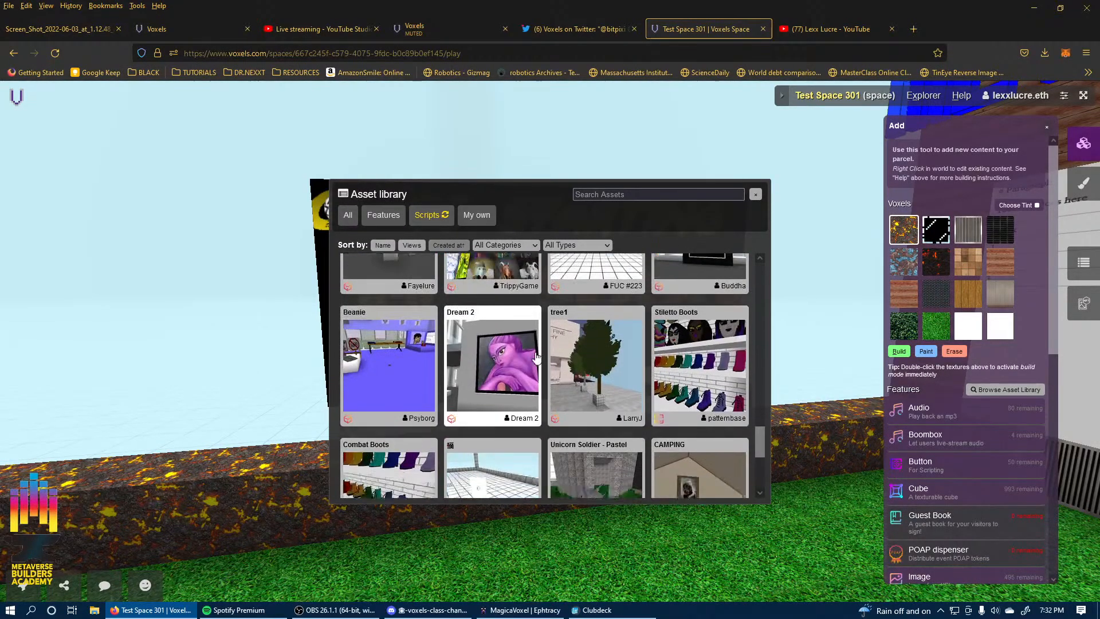
pyautogui.scroll(3, 527, 365)
pyautogui.scroll(6, 525, 365)
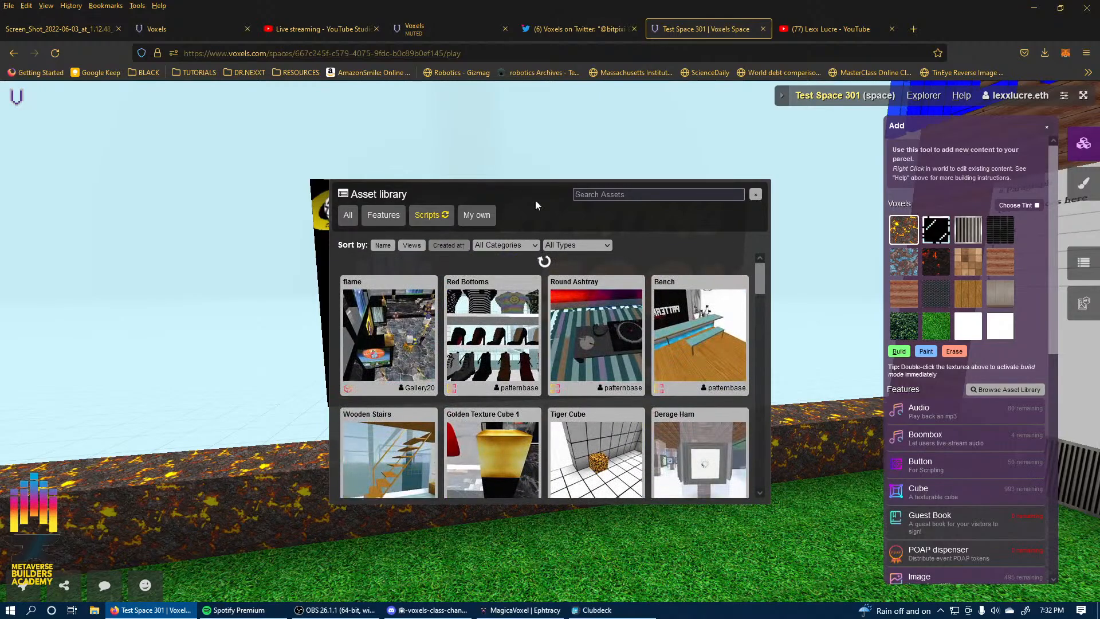
pyautogui.click(481, 216)
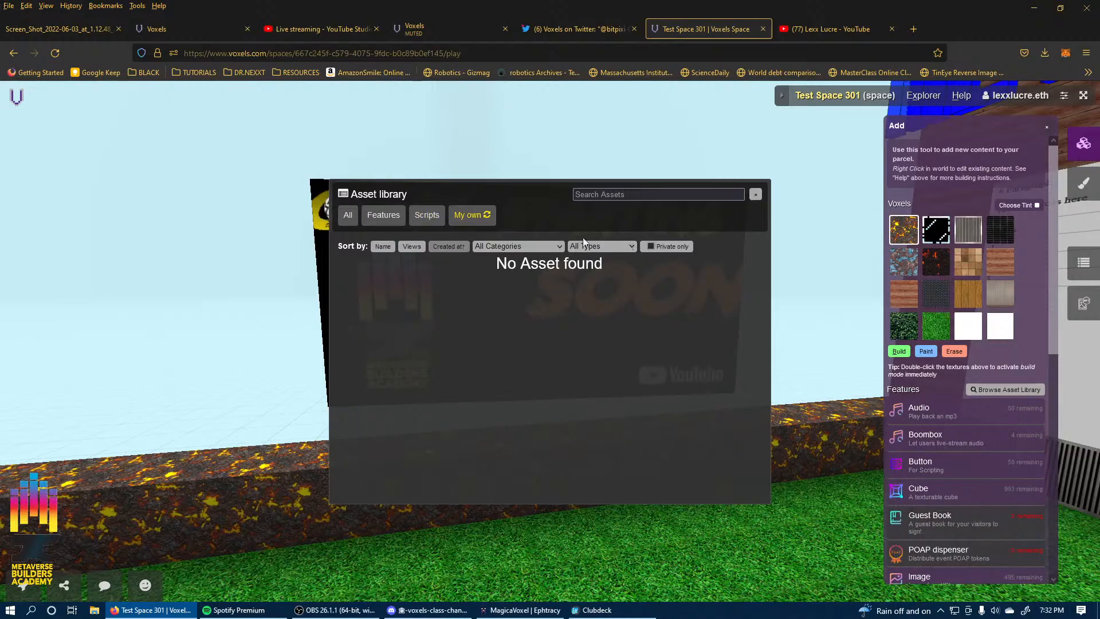
pyautogui.click(346, 216)
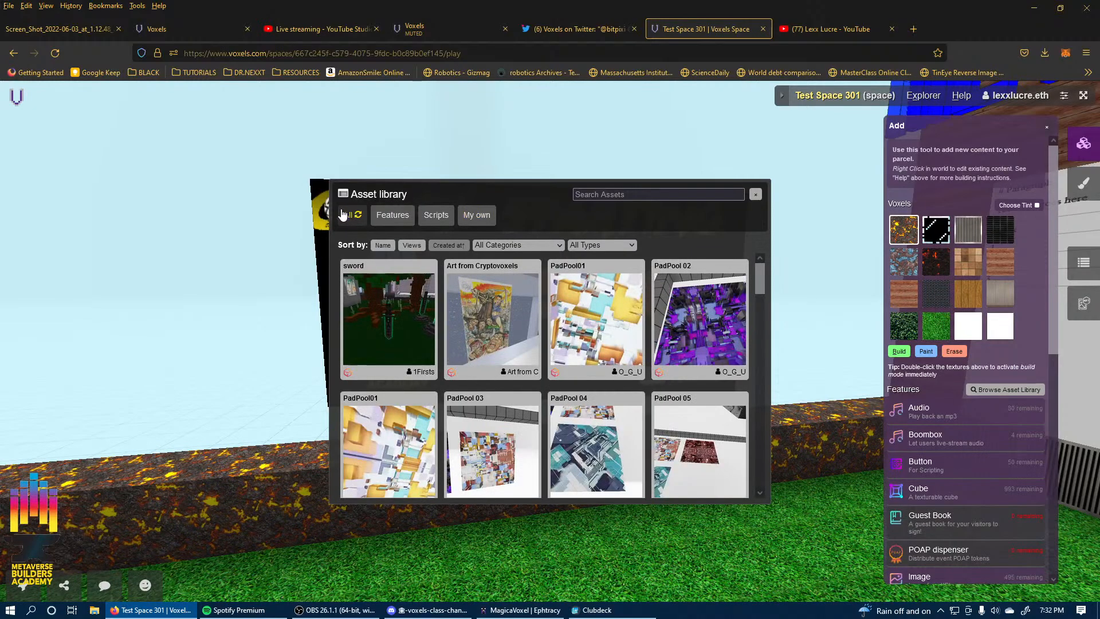
# Open the details of the "Allow User if has Eth NFT" script asset and read its description and properties.
pyautogui.scroll(-5, 530, 373)
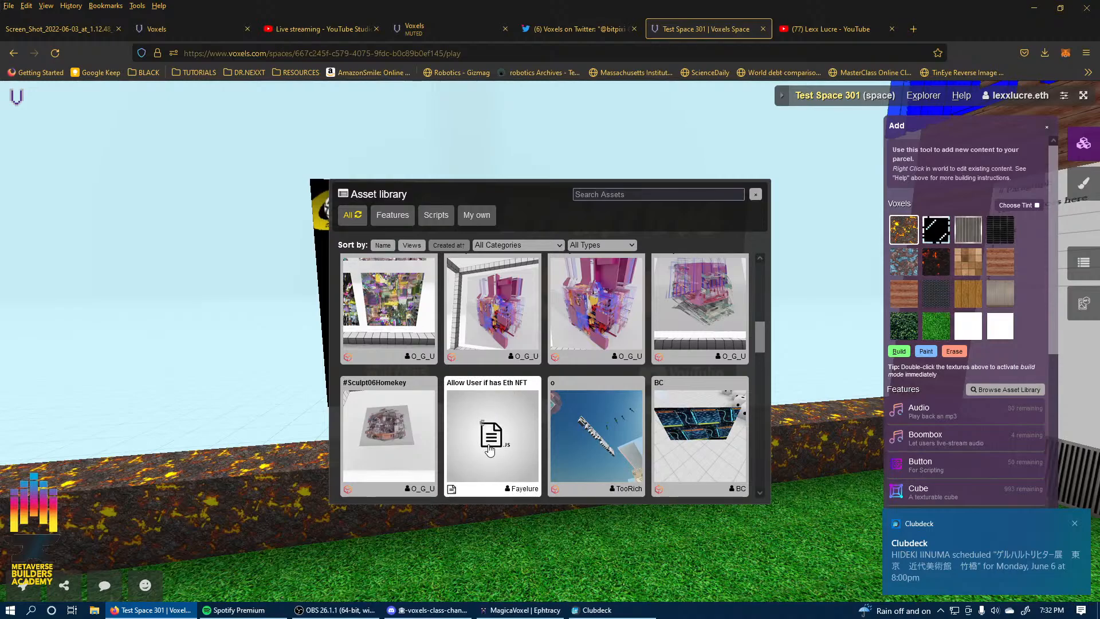
pyautogui.click(490, 449)
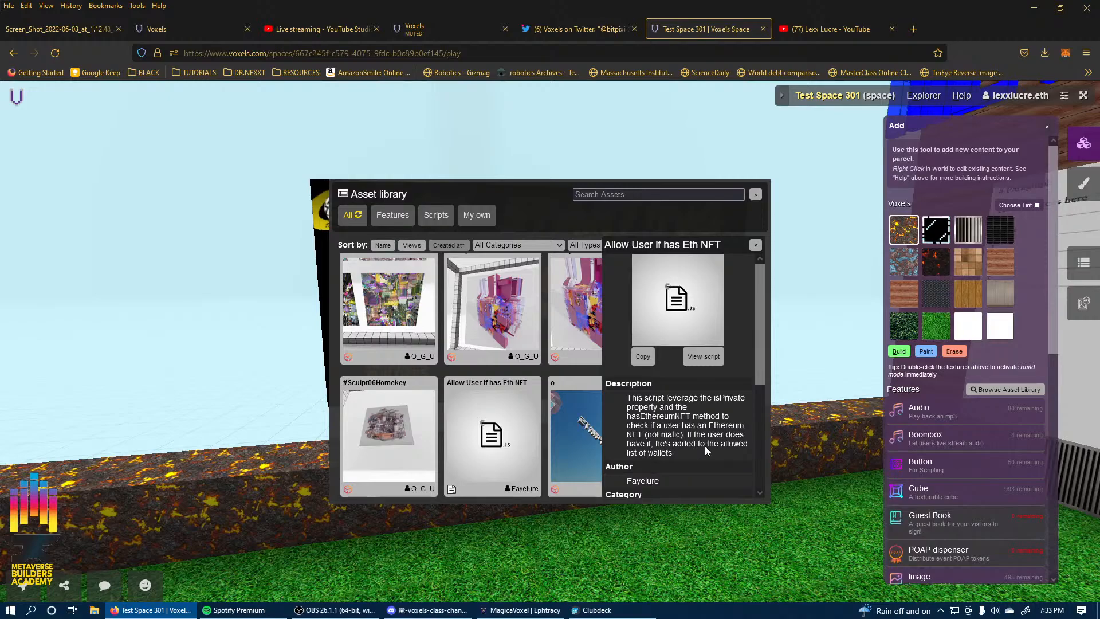
pyautogui.scroll(-1, 657, 456)
pyautogui.scroll(-3, 655, 454)
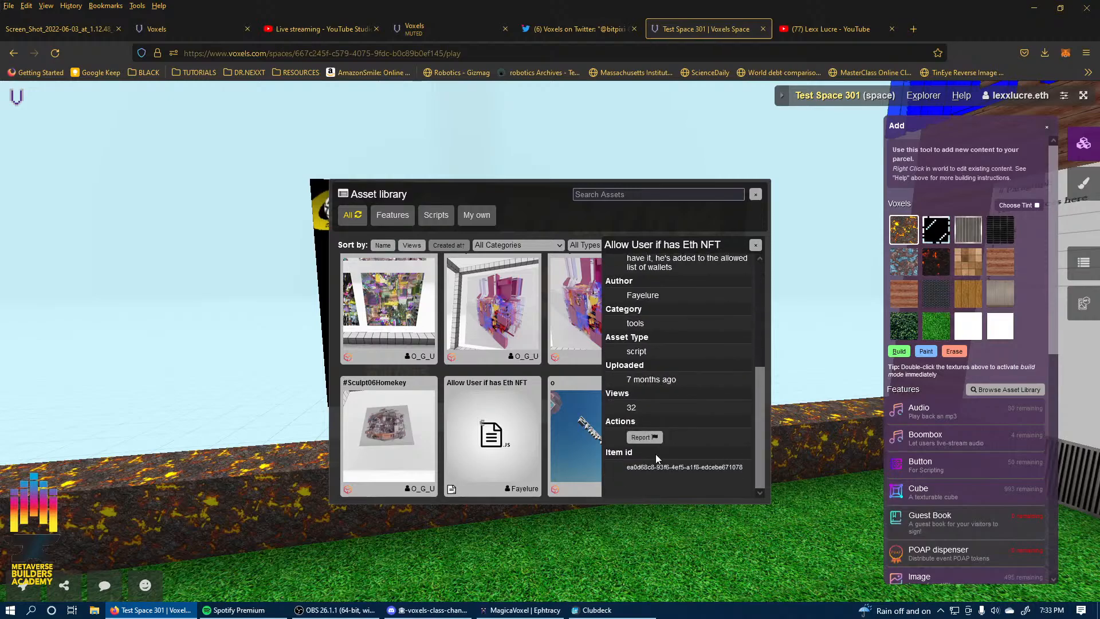
pyautogui.scroll(4, 669, 351)
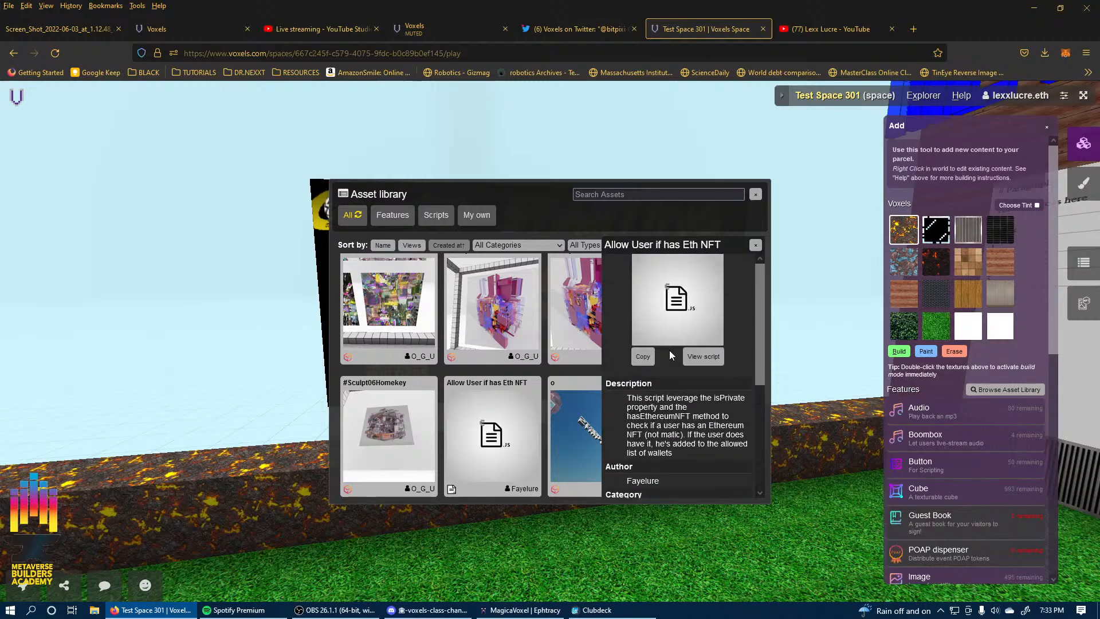
# View the script code of "Allow User if has Eth NFT" and highlight the my_token value while examining its contract settings.
pyautogui.click(703, 357)
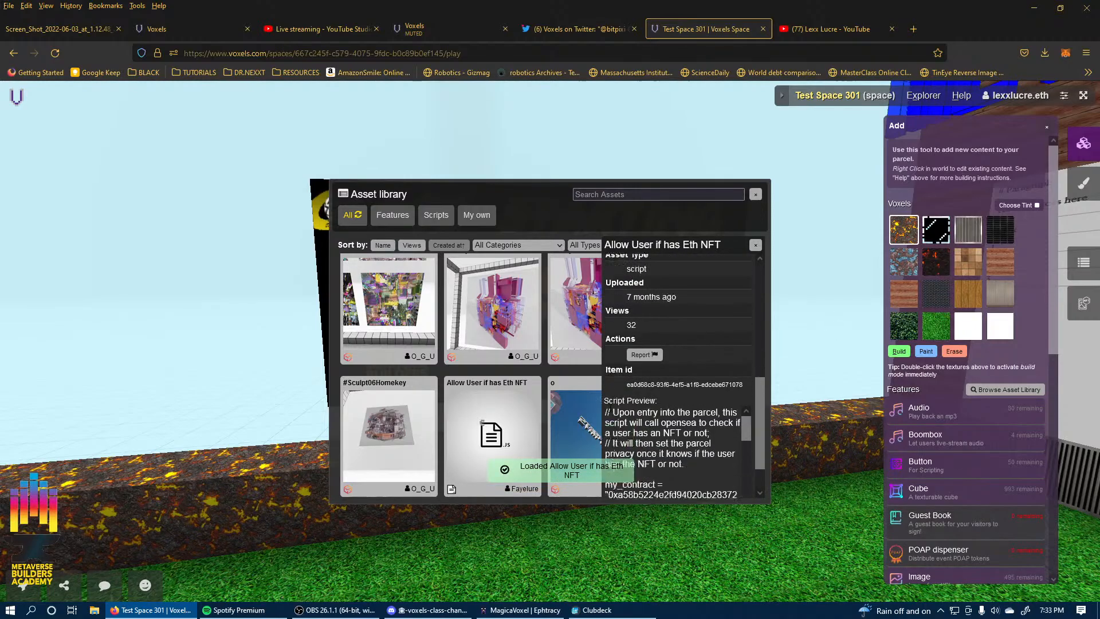
pyautogui.scroll(-1, 745, 404)
pyautogui.scroll(1, 708, 400)
pyautogui.scroll(-1, 707, 399)
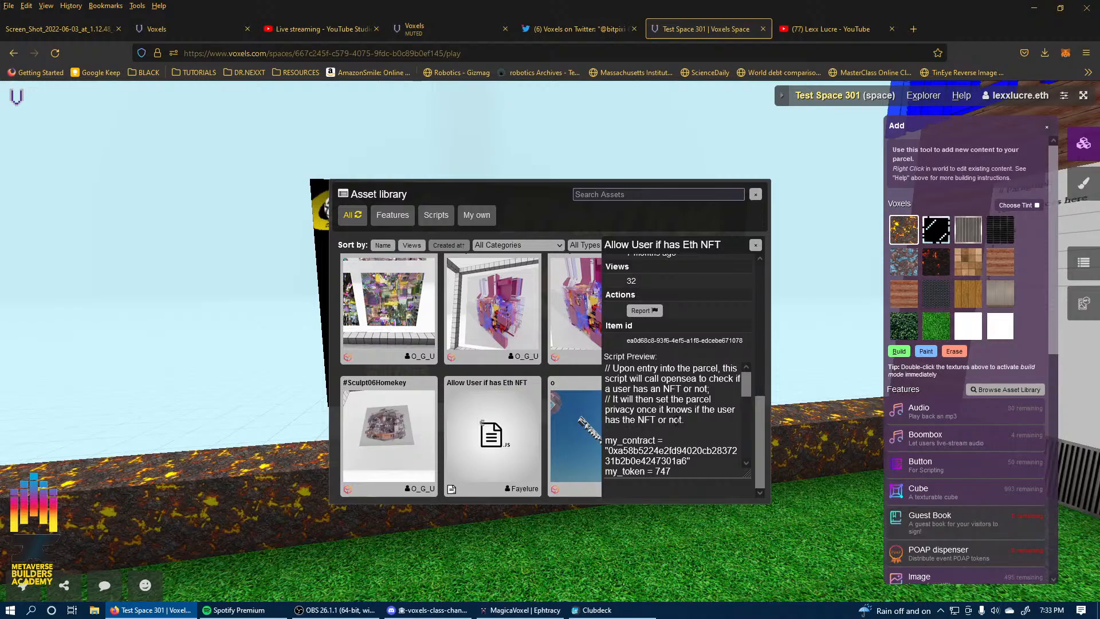
pyautogui.scroll(-4, 674, 419)
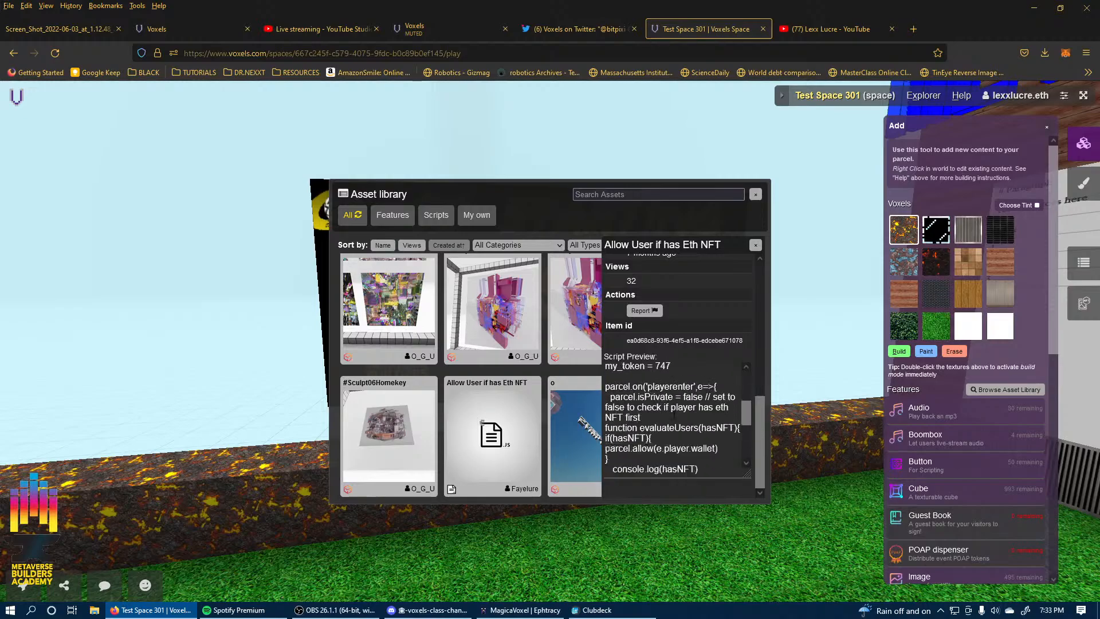
pyautogui.scroll(2, 674, 413)
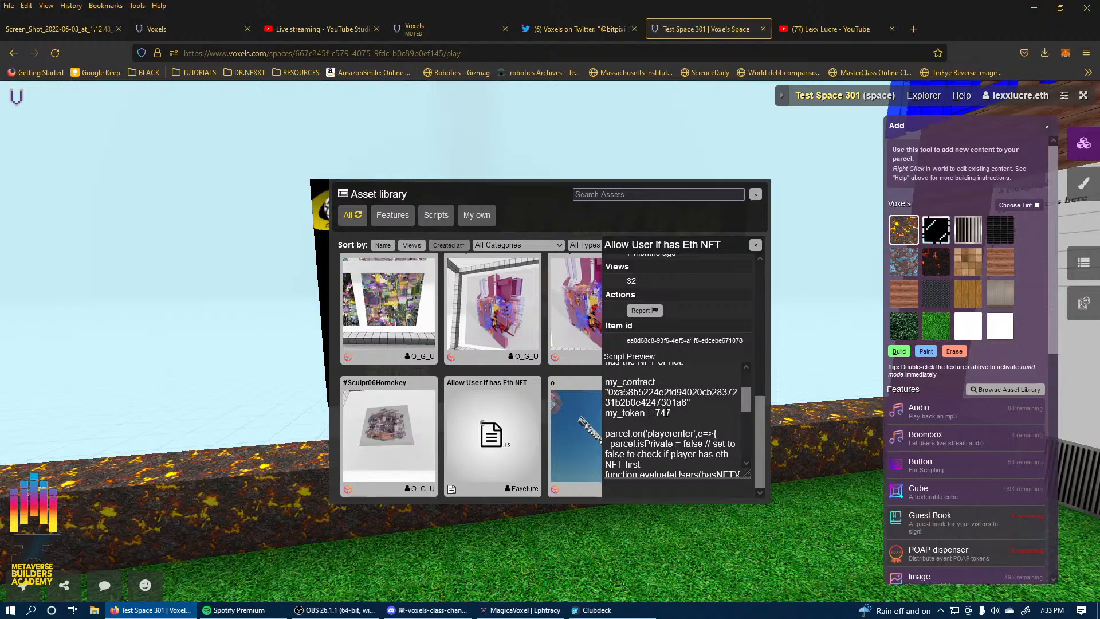
pyautogui.doubleClick(663, 412)
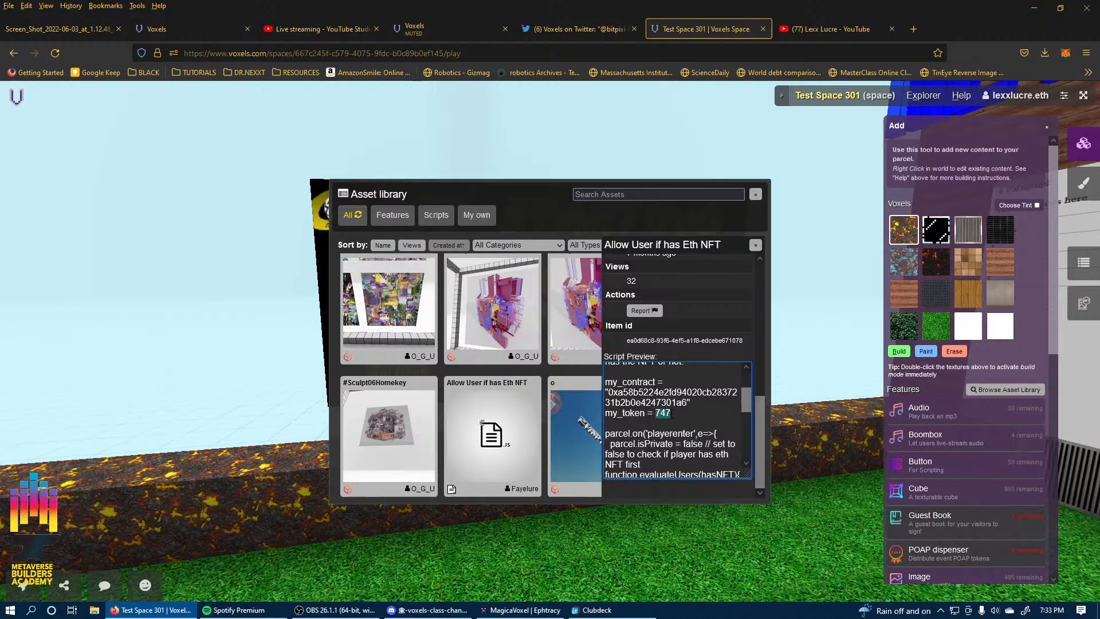
# Open OpenSea in a new browser tab, go to the account profile and look through the collected NFTs.
pyautogui.click(913, 31)
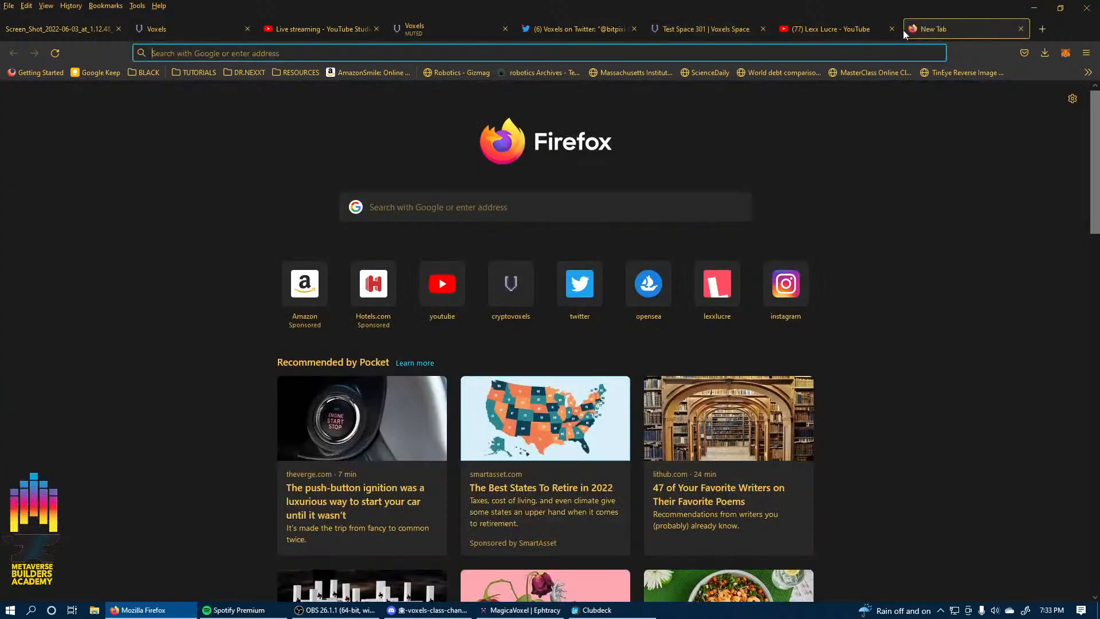
pyautogui.click(648, 283)
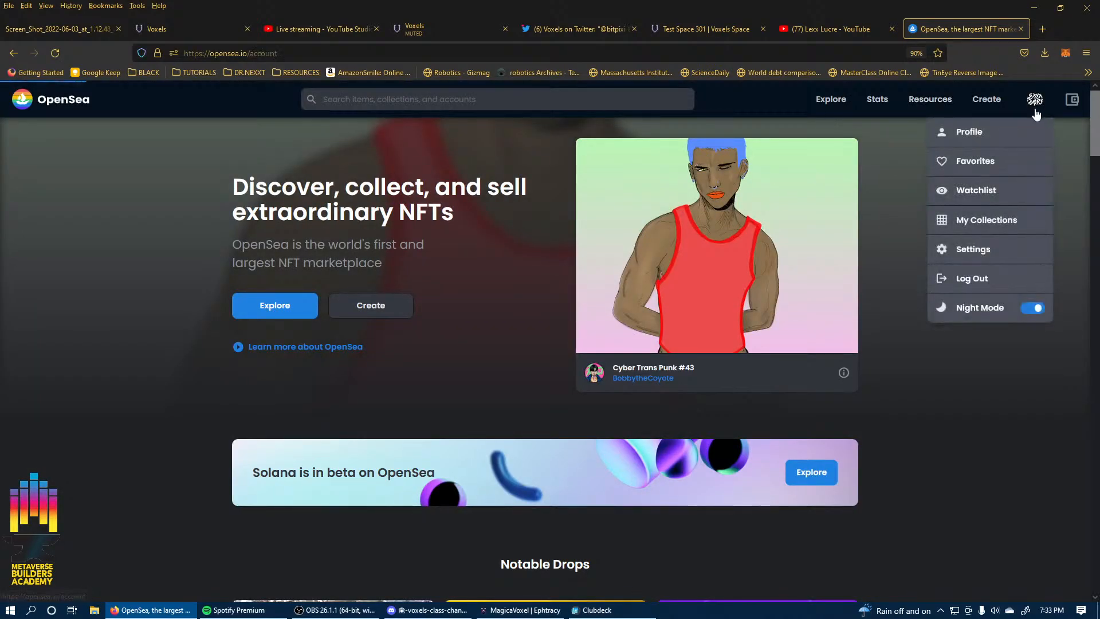
pyautogui.click(1035, 100)
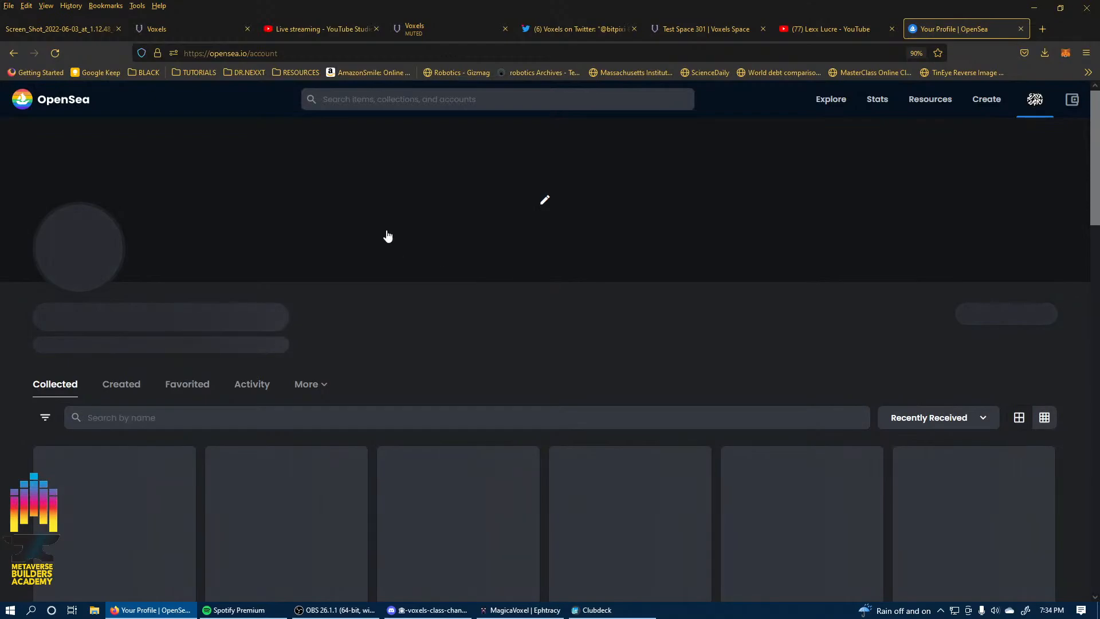
pyautogui.scroll(-4, 391, 299)
pyautogui.scroll(-12, 391, 300)
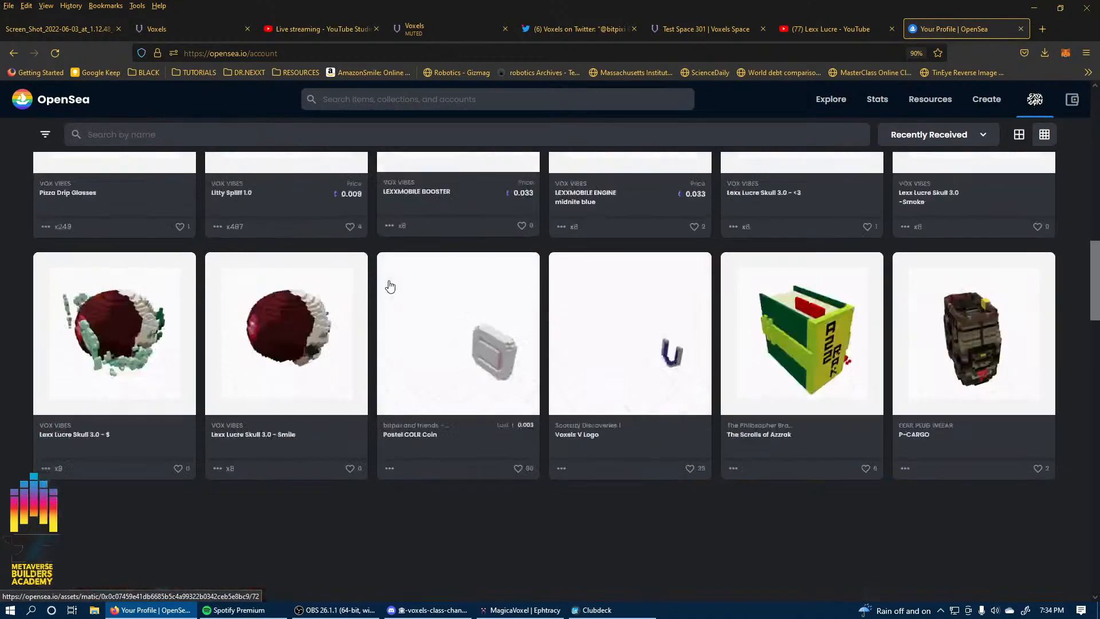
pyautogui.scroll(-2, 387, 282)
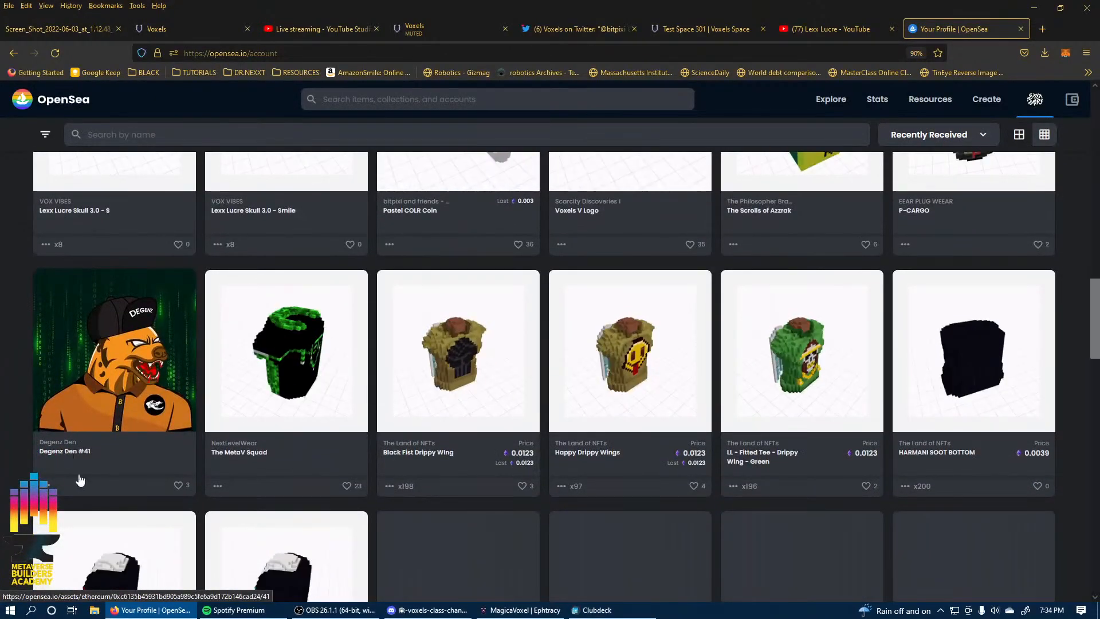
pyautogui.scroll(-3, 126, 458)
pyautogui.scroll(-2, 149, 427)
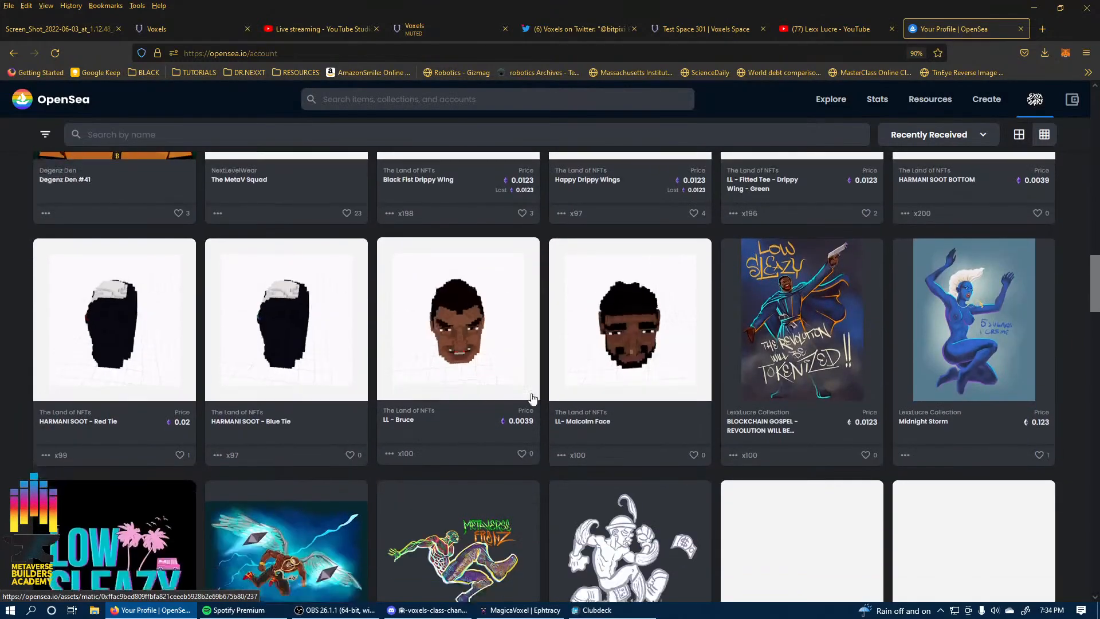
# Open the "BLOCKCHAIN GOSPEL" NFT, expand its contract details and copy its token ID.
pyautogui.click(810, 422)
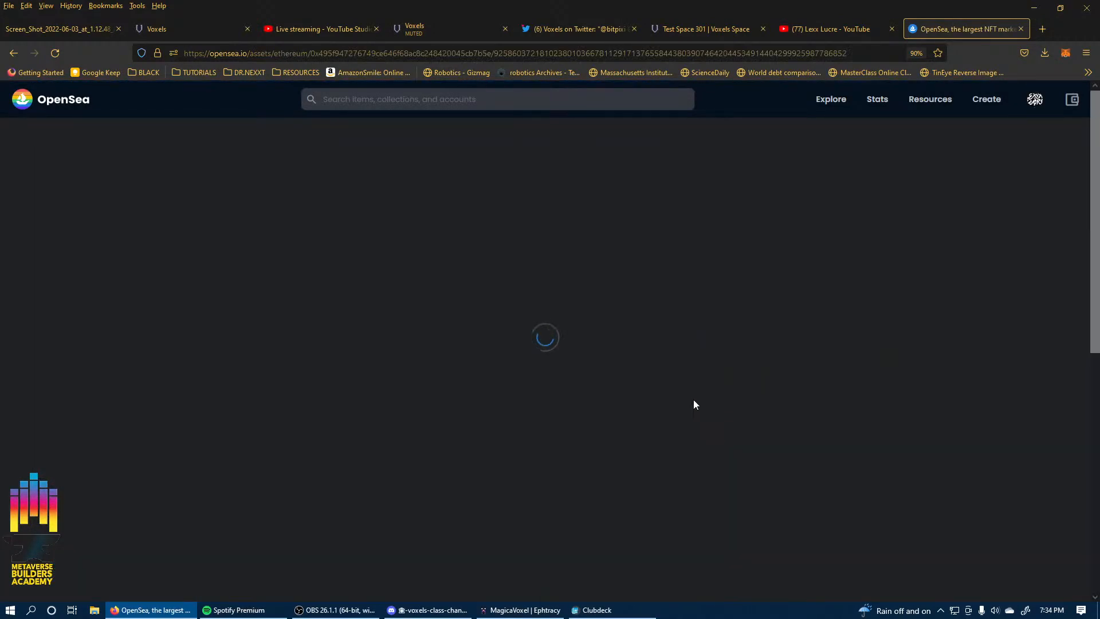
pyautogui.scroll(-5, 565, 292)
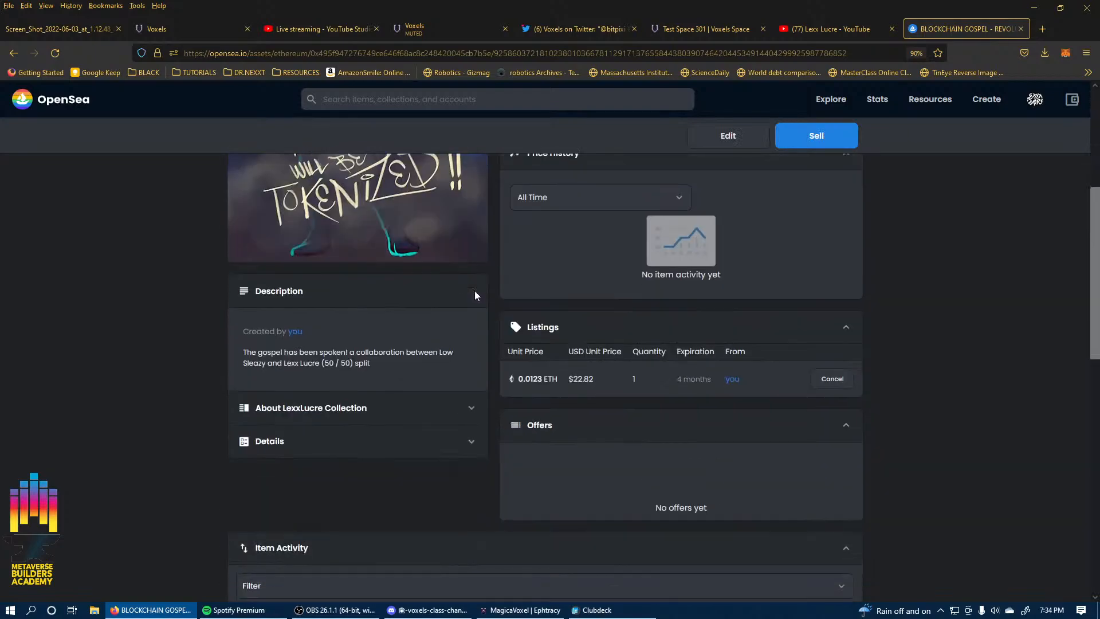
pyautogui.click(429, 442)
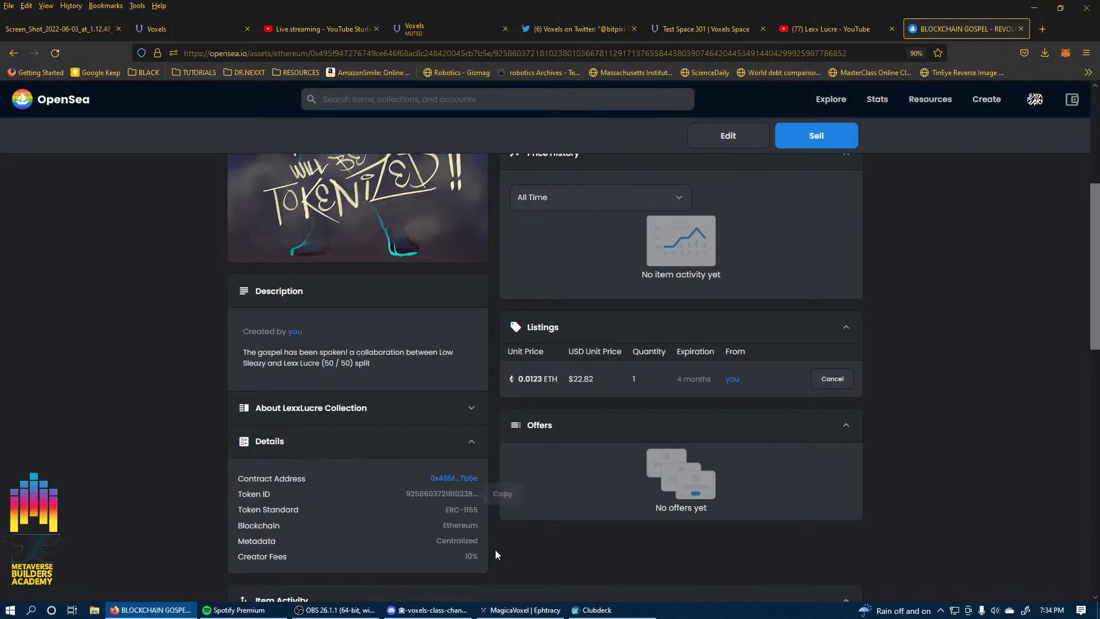
pyautogui.click(437, 494)
# Return to the Test Space 301 tab, read the rest of the NFT-gating script and highlight its hasEthereumNFT call.
pyautogui.click(678, 31)
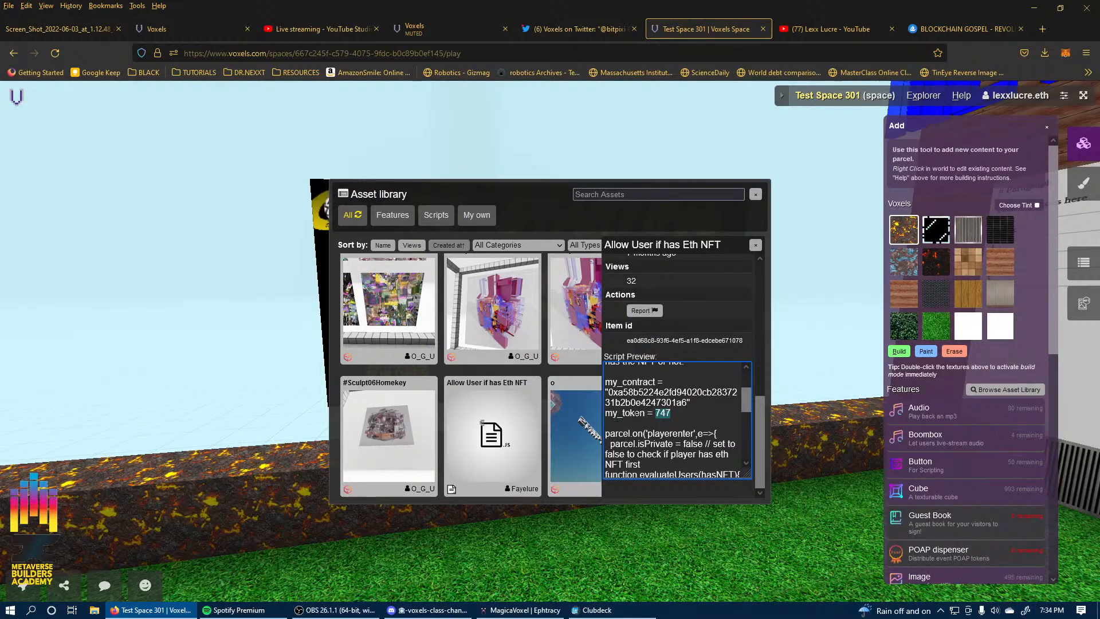
pyautogui.scroll(-3, 660, 423)
pyautogui.scroll(3, 661, 423)
pyautogui.scroll(-2, 662, 422)
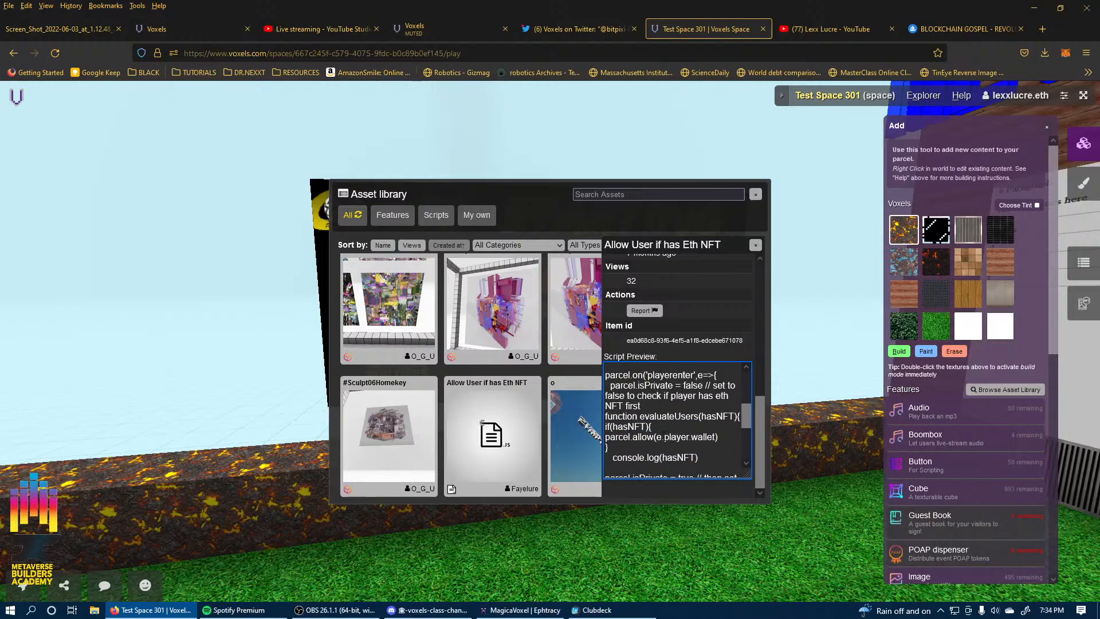
pyautogui.scroll(-2, 662, 412)
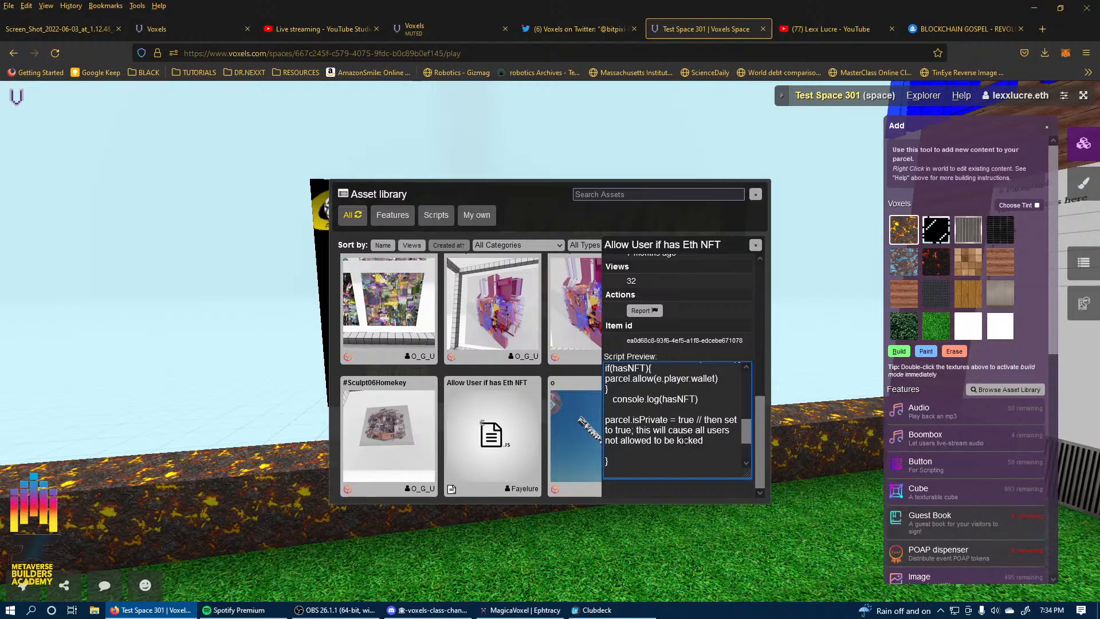
pyautogui.scroll(-2, 686, 441)
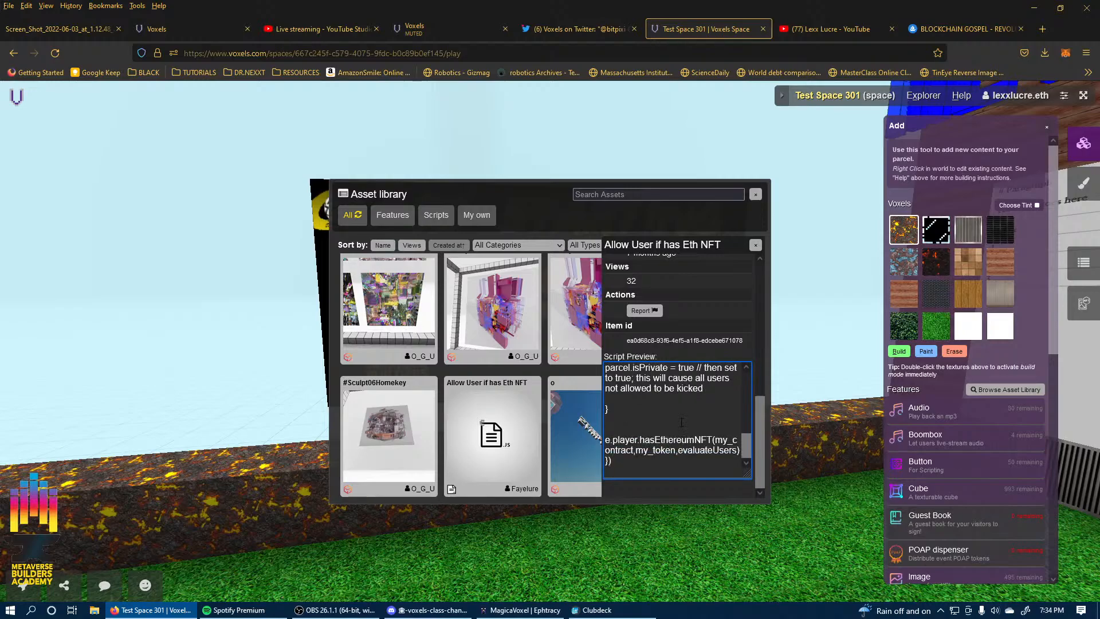
pyautogui.moveTo(630, 439); pyautogui.dragTo(747, 438)
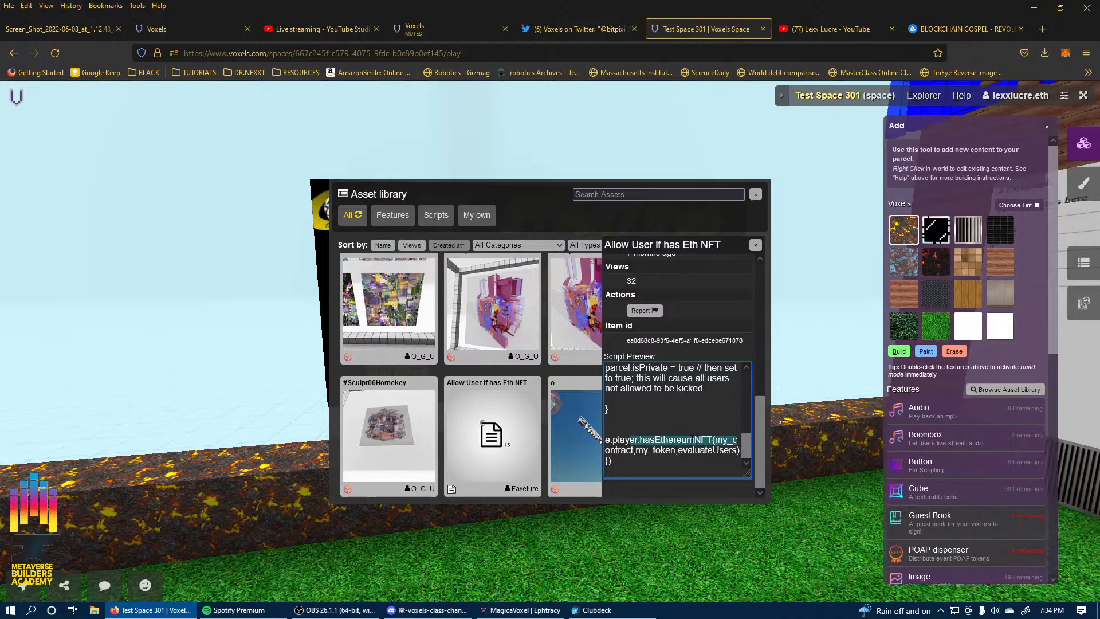
# Go back over the script preview, highlight the my_contract address and review the code against the asset's description.
pyautogui.scroll(5, 680, 451)
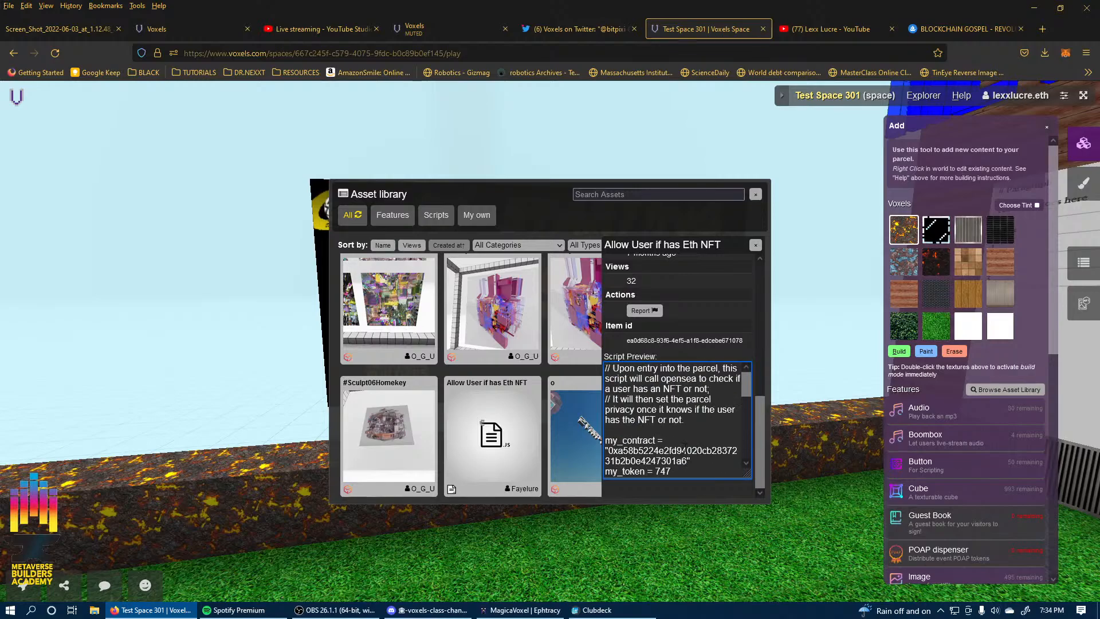
pyautogui.scroll(3, 680, 435)
pyautogui.scroll(-6, 680, 436)
pyautogui.scroll(-1, 609, 375)
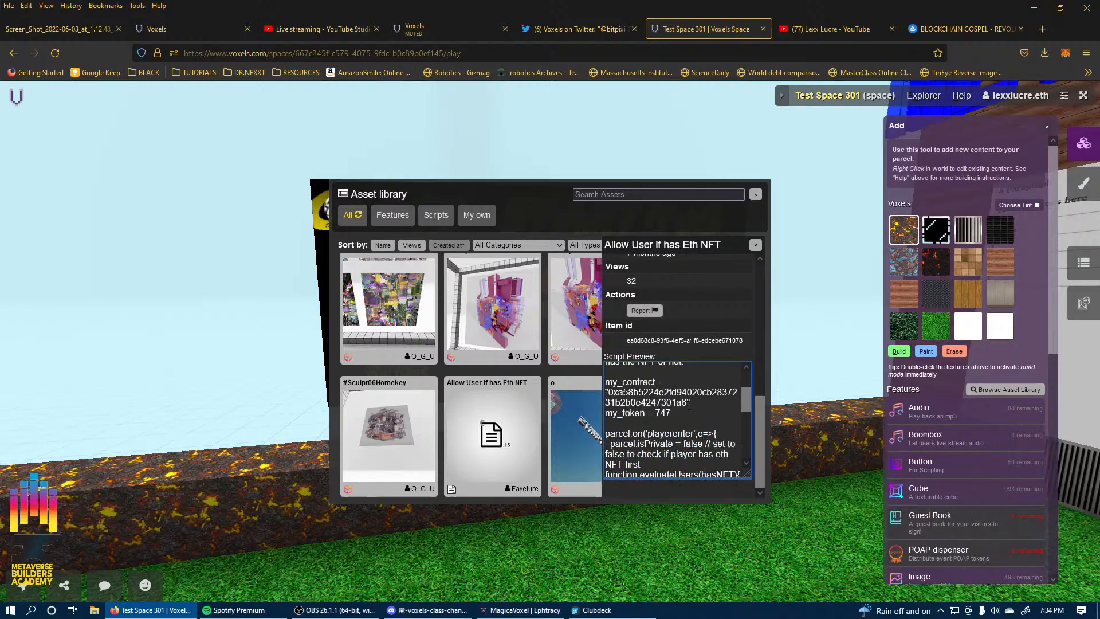
pyautogui.moveTo(608, 392); pyautogui.dragTo(667, 402)
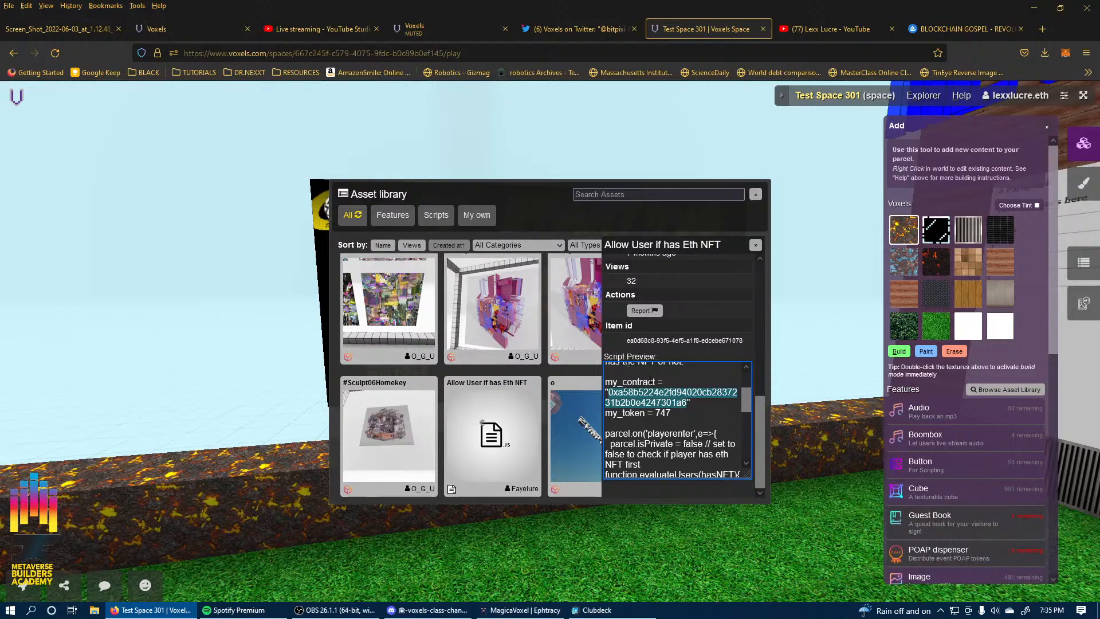
pyautogui.scroll(-4, 664, 409)
pyautogui.scroll(5, 657, 419)
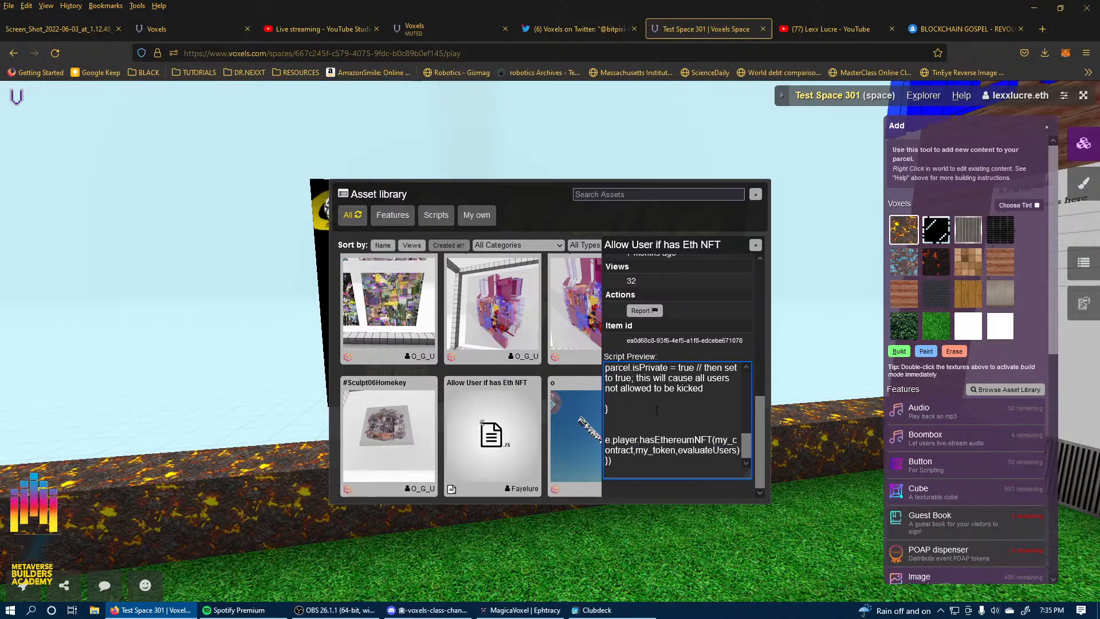
pyautogui.scroll(5, 643, 314)
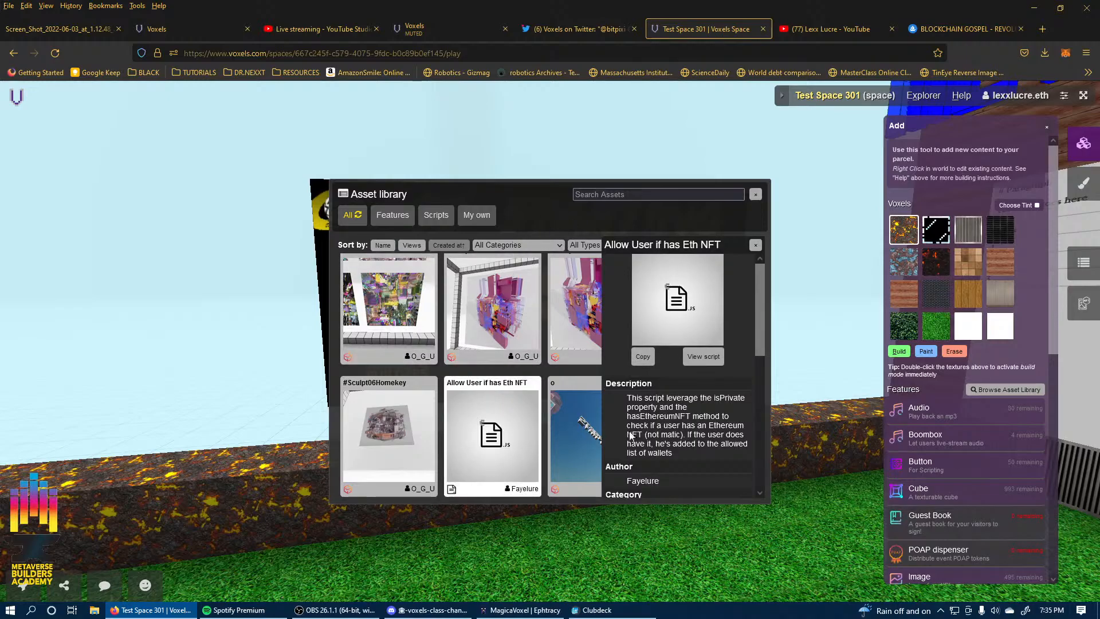
# Close the details of "Allow User if has Eth NFT" and look through the remaining assets on page 4.
pyautogui.click(756, 245)
pyautogui.scroll(-2, 626, 429)
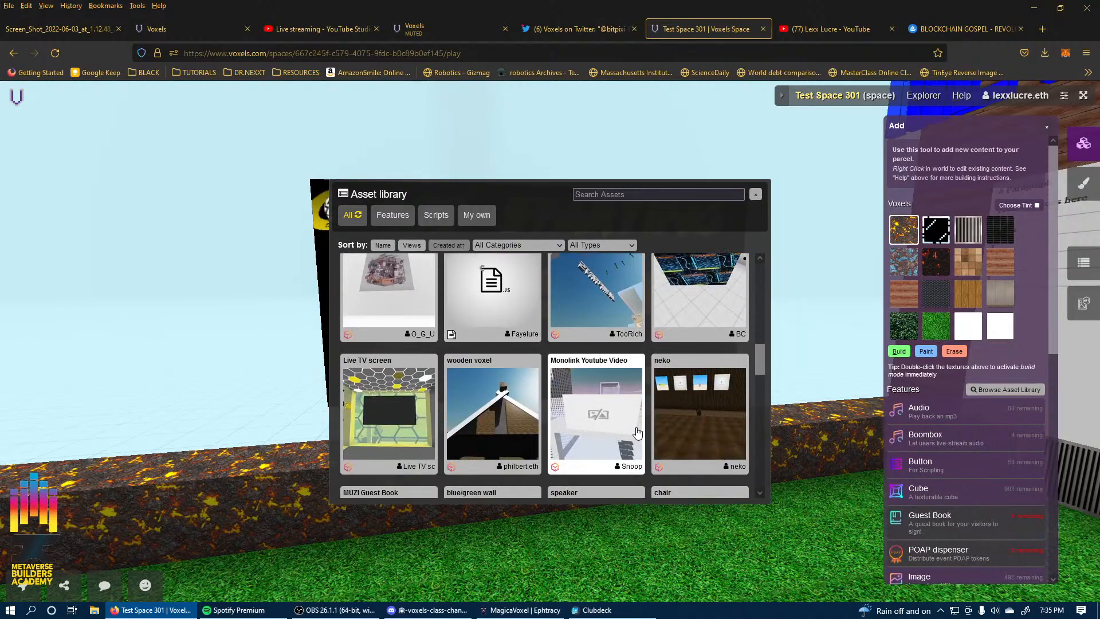
pyautogui.scroll(-3, 624, 429)
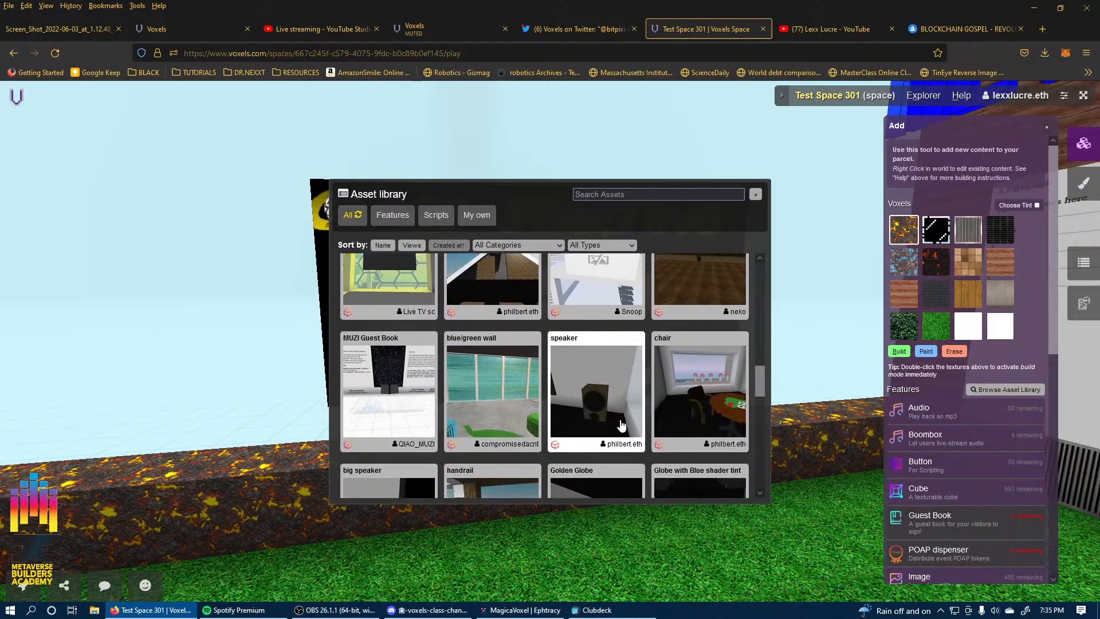
pyautogui.scroll(-2, 622, 426)
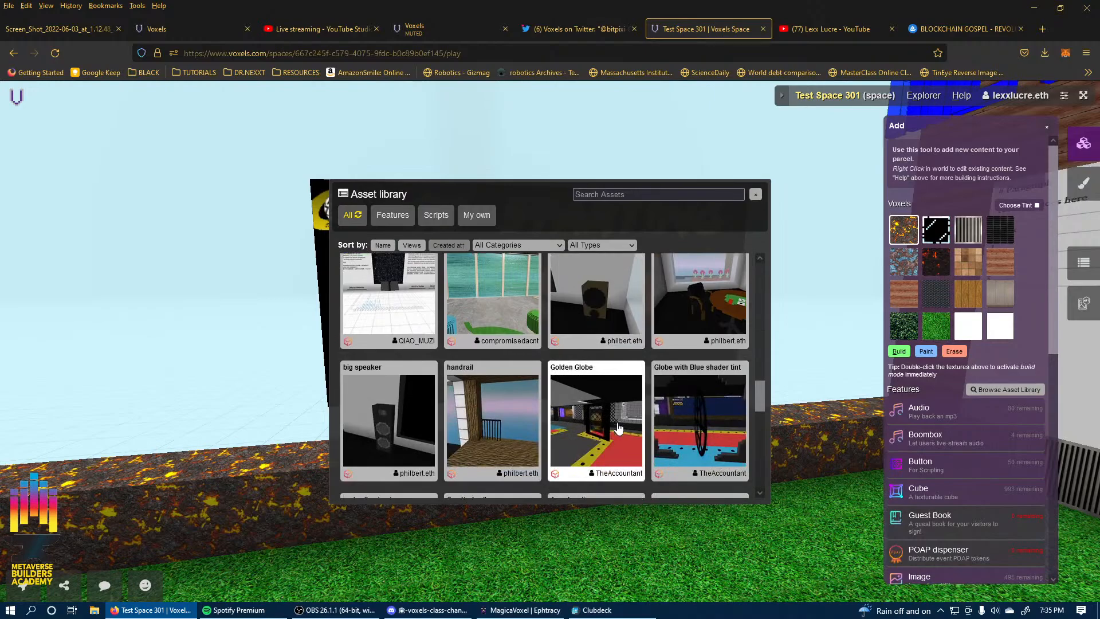
pyautogui.scroll(-3, 620, 427)
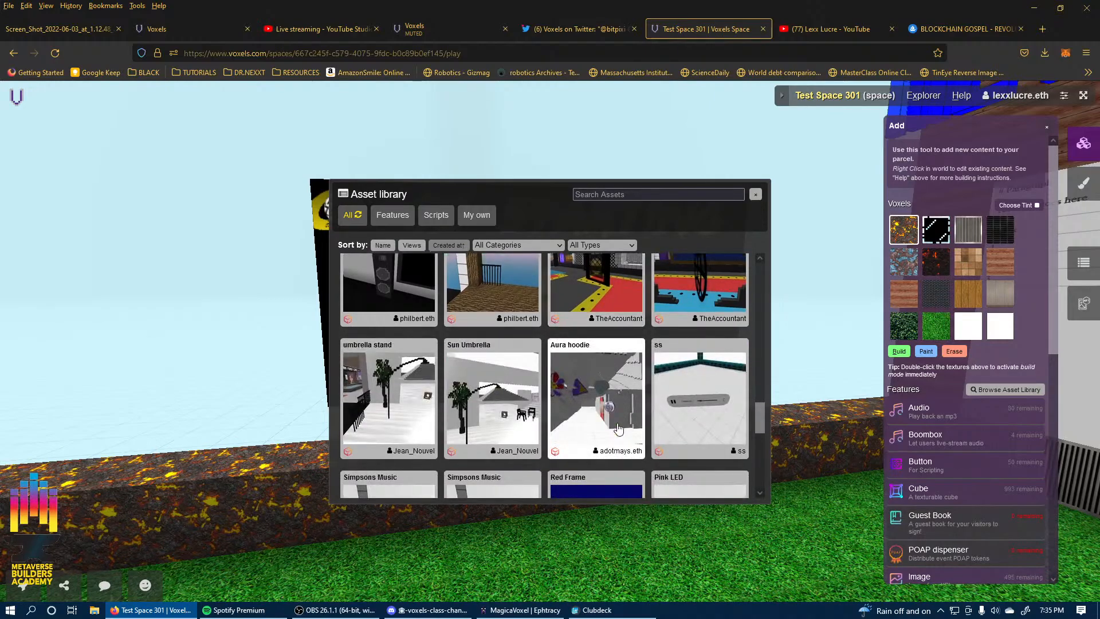
pyautogui.scroll(-10, 618, 427)
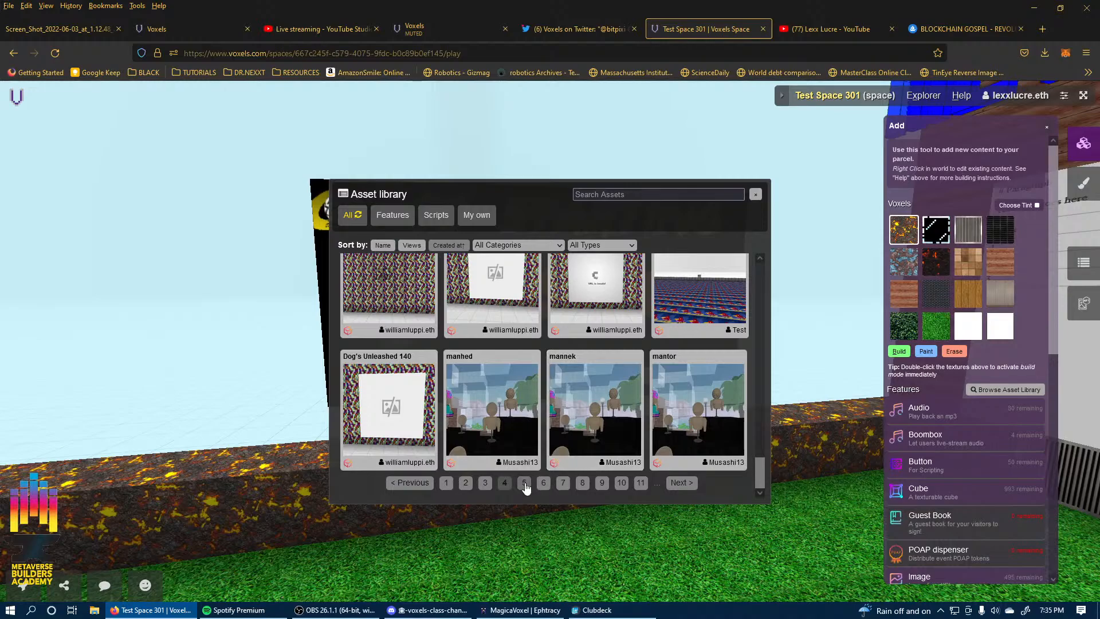
# Look through the assets on page 5 of the library and continue to page 6.
pyautogui.click(525, 483)
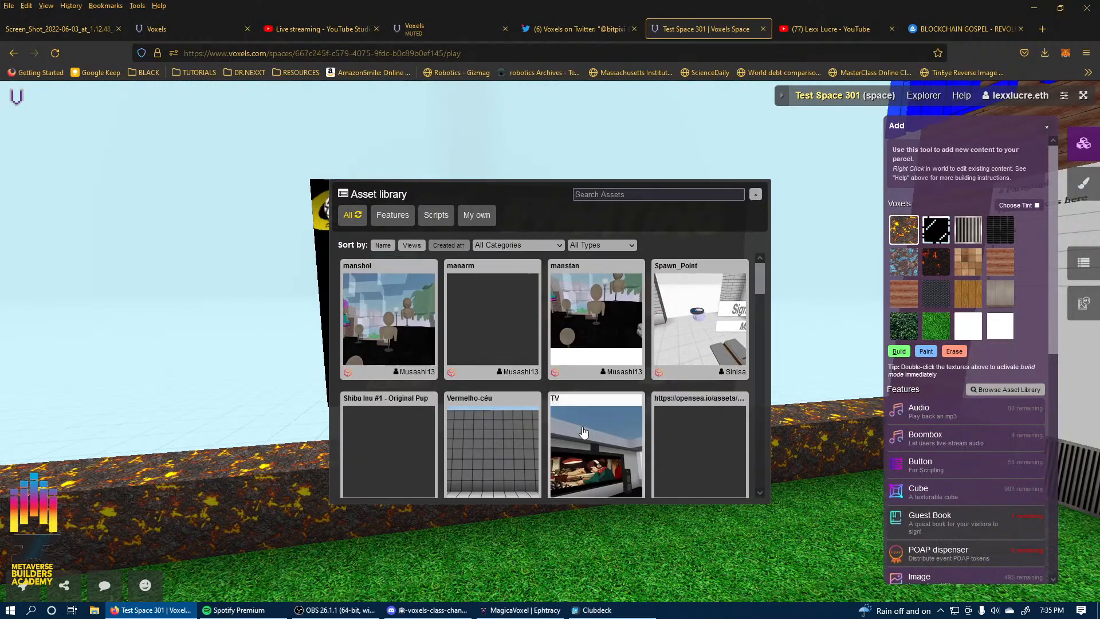
pyautogui.scroll(-5, 584, 430)
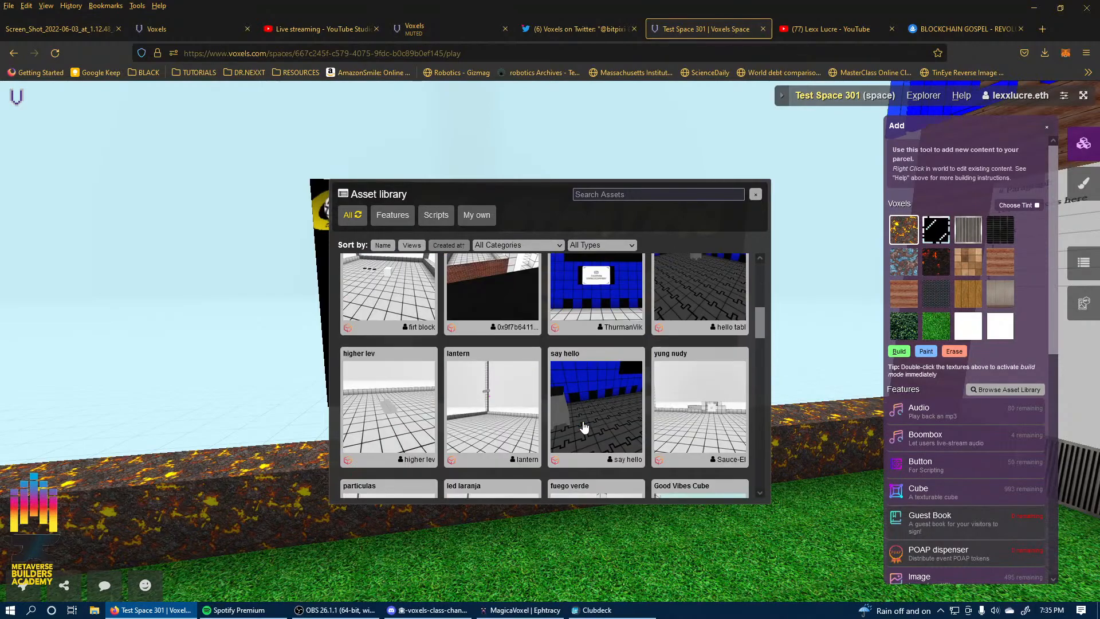
pyautogui.scroll(-3, 584, 427)
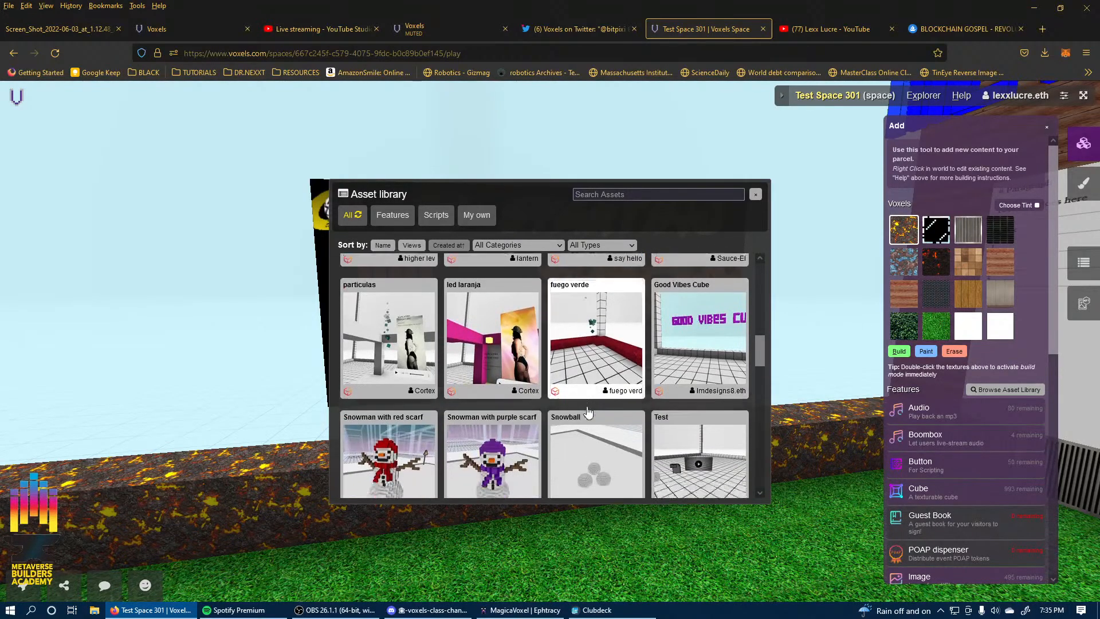
pyautogui.scroll(-10, 588, 411)
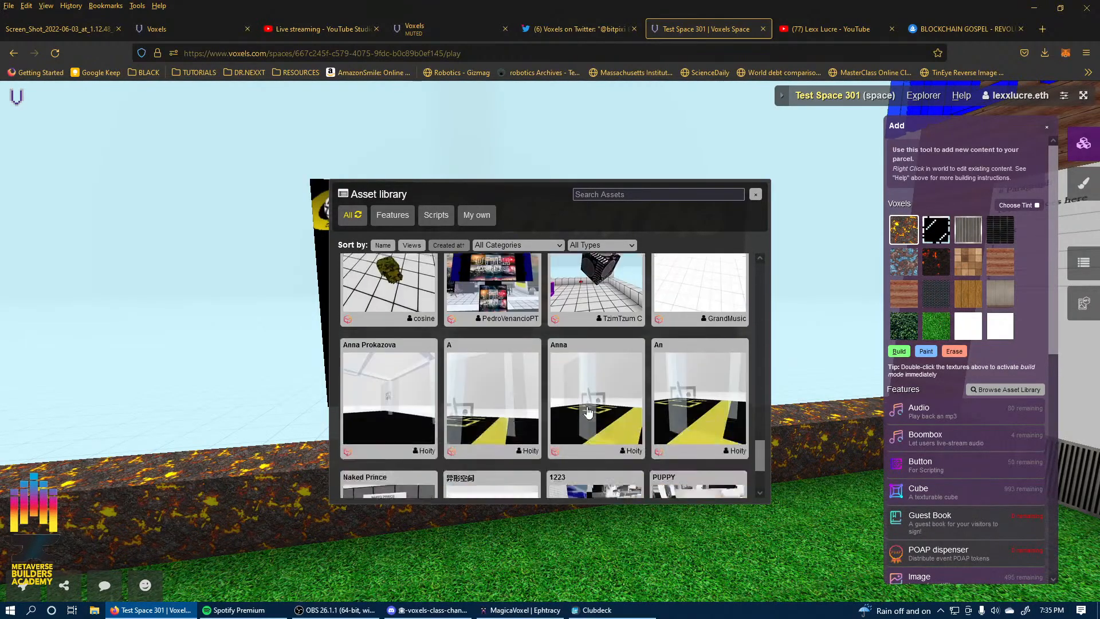
pyautogui.scroll(-3, 585, 412)
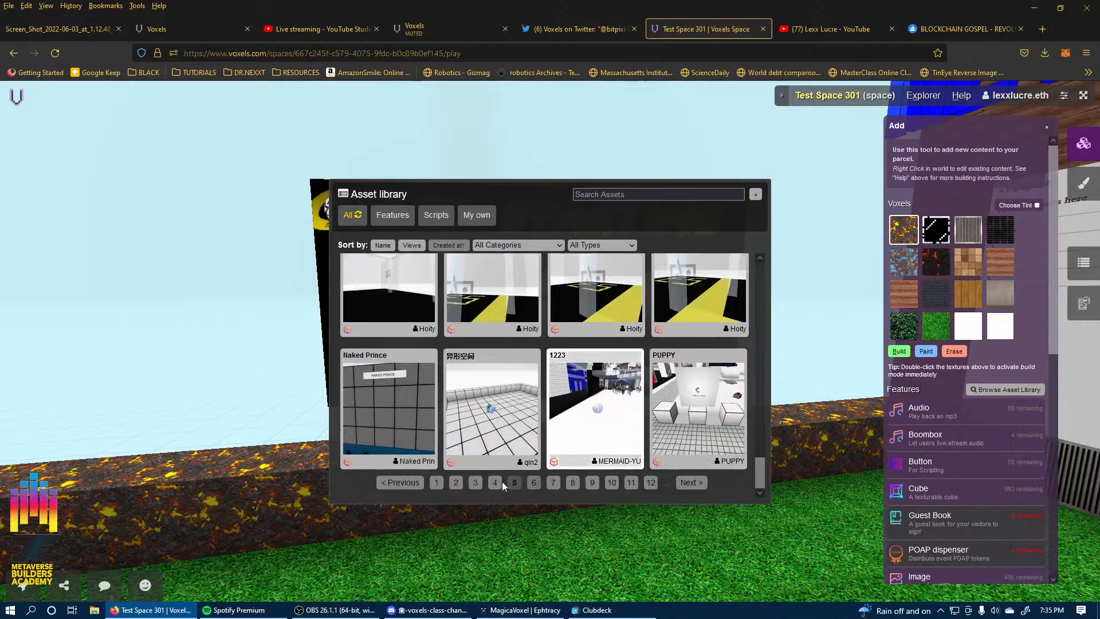
pyautogui.click(535, 482)
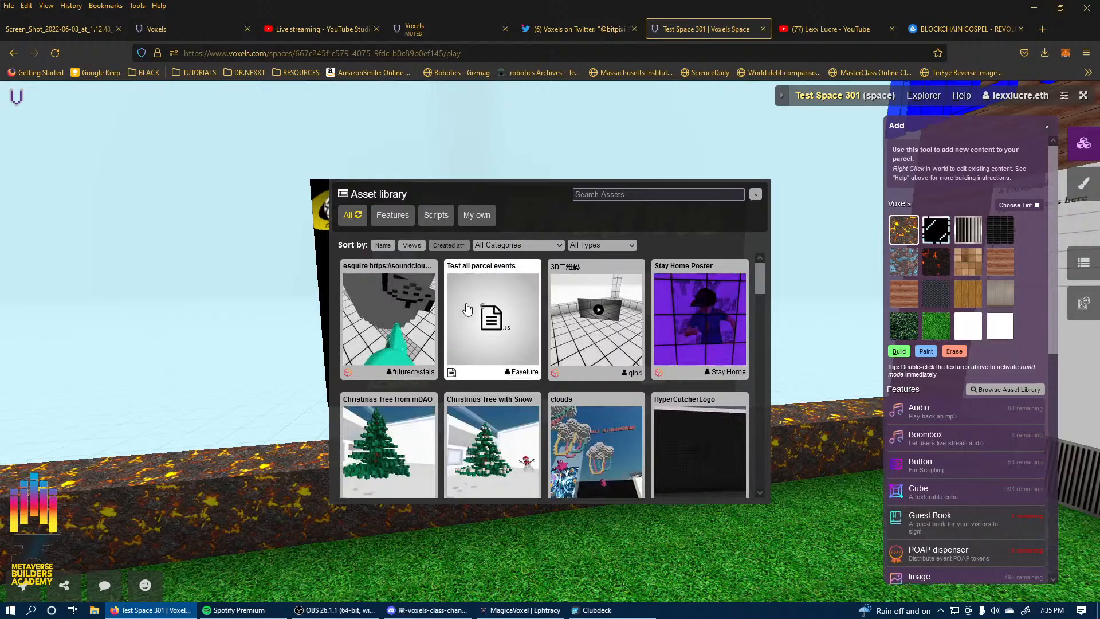
# Read the description and properties of the "Test all parcel events" script asset, close its details and reopen them.
pyautogui.click(506, 322)
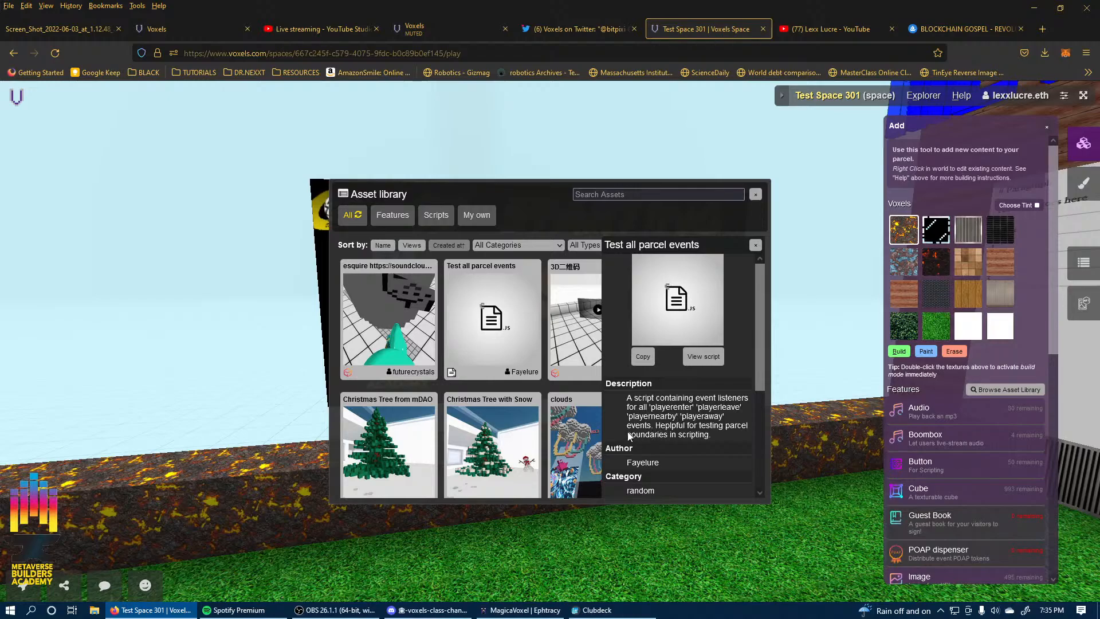
pyautogui.scroll(-2, 629, 435)
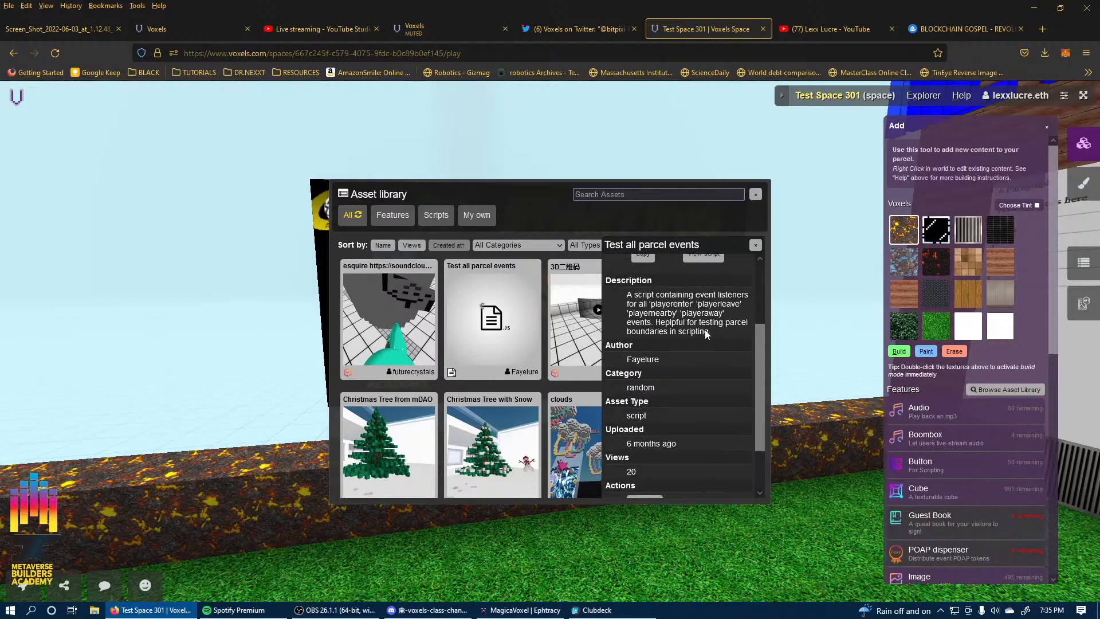
pyautogui.scroll(2, 687, 342)
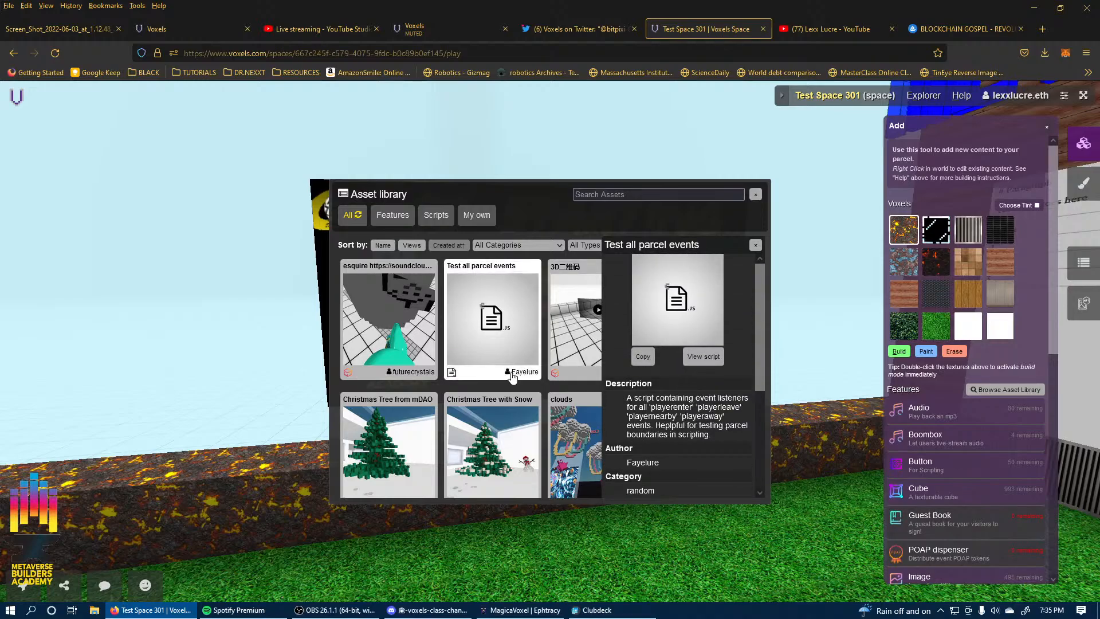
pyautogui.click(756, 247)
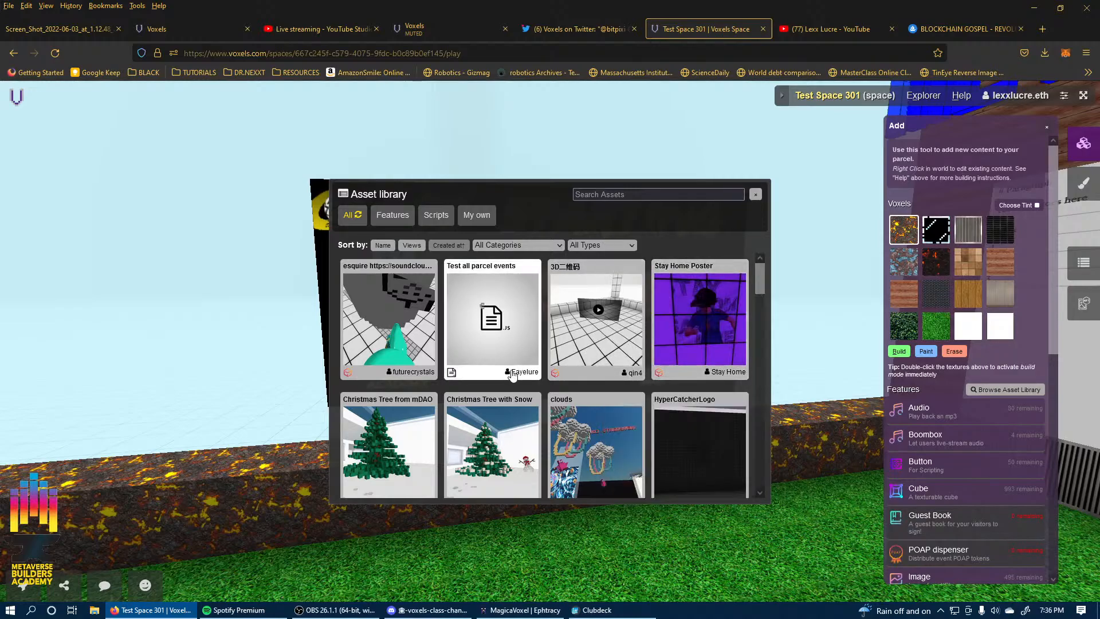
pyautogui.click(452, 376)
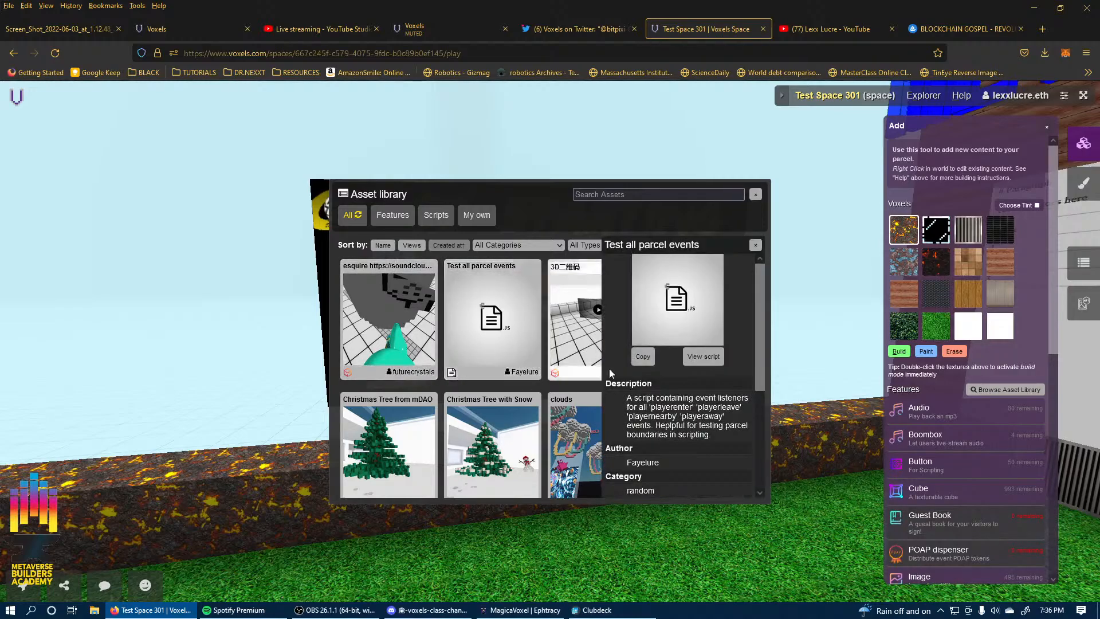
# Close the details of "Test all parcel events", look through the rest of page 6 of the asset library and continue to page 7.
pyautogui.click(756, 248)
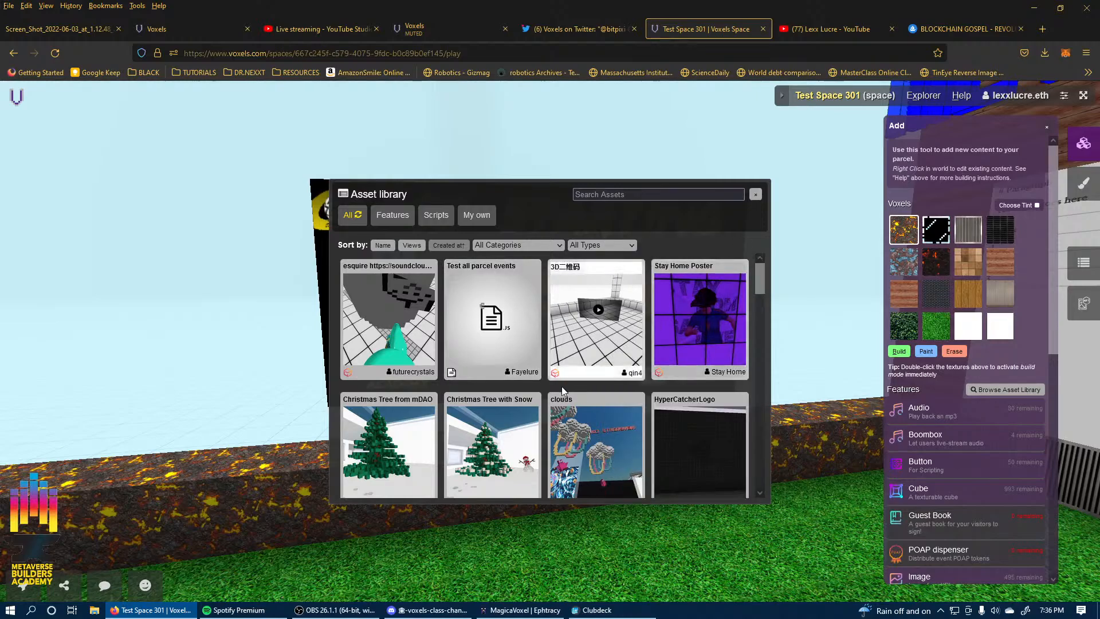
pyautogui.scroll(-5, 561, 386)
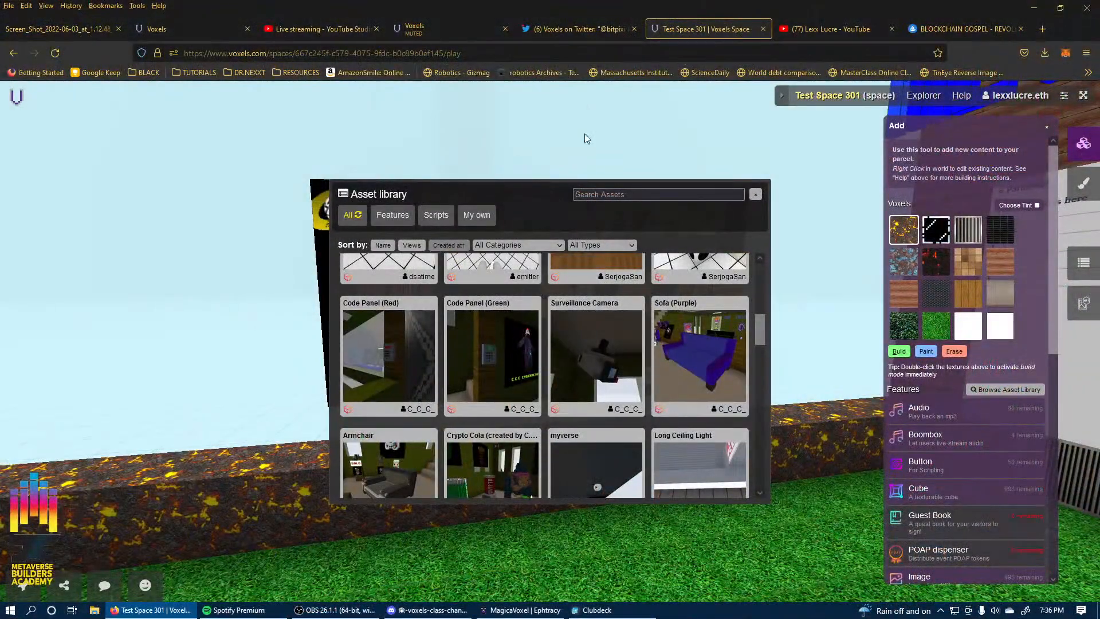
pyautogui.scroll(-2, 594, 400)
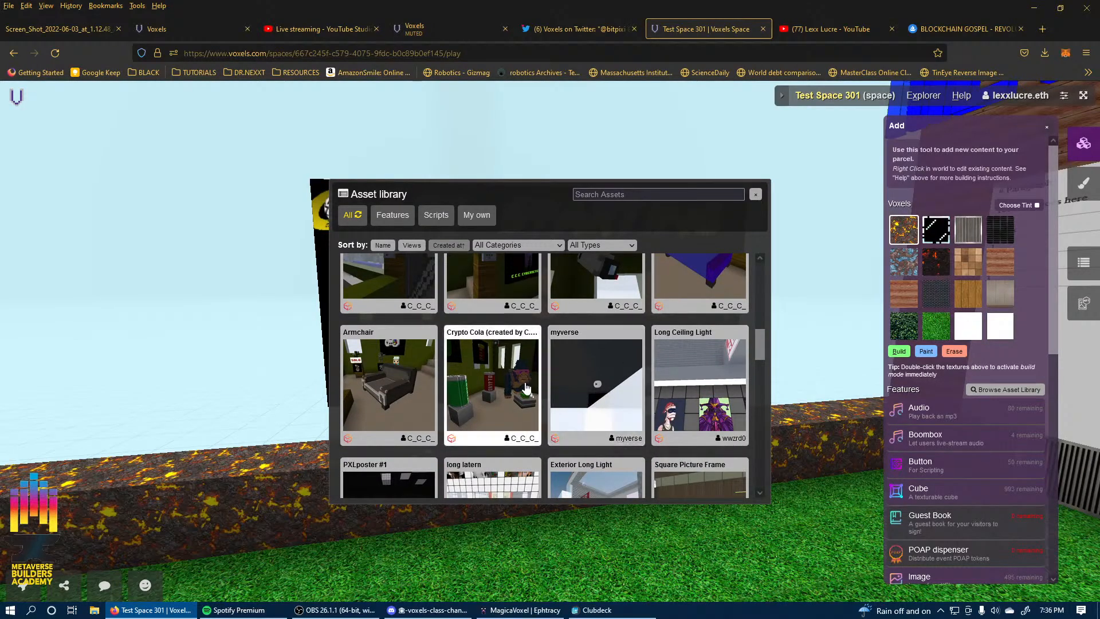
pyautogui.scroll(-1, 484, 382)
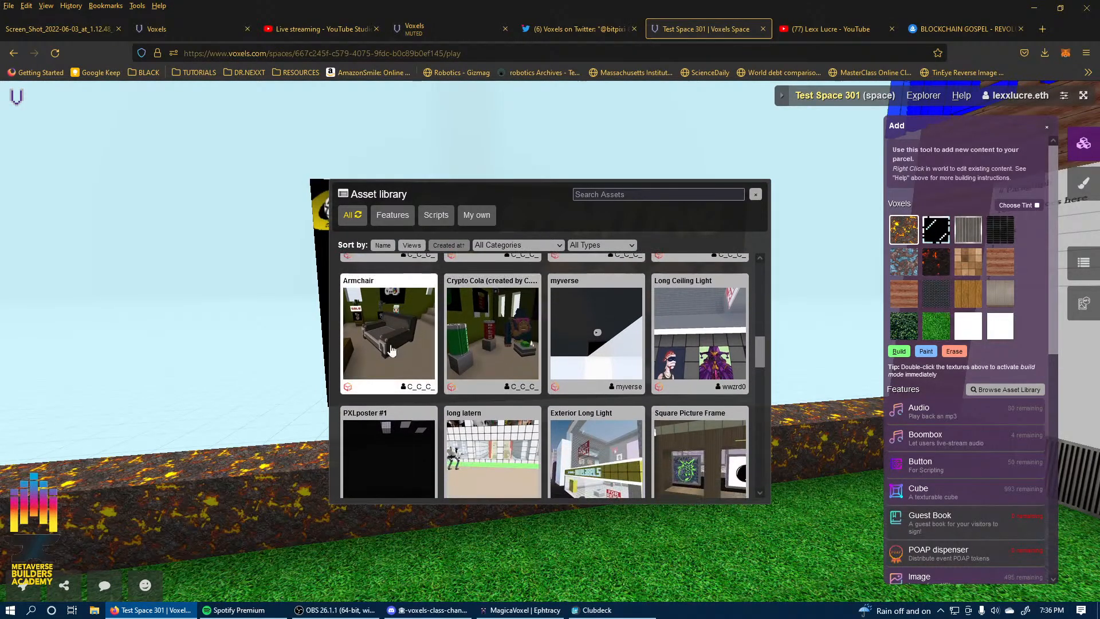
pyautogui.scroll(-3, 395, 349)
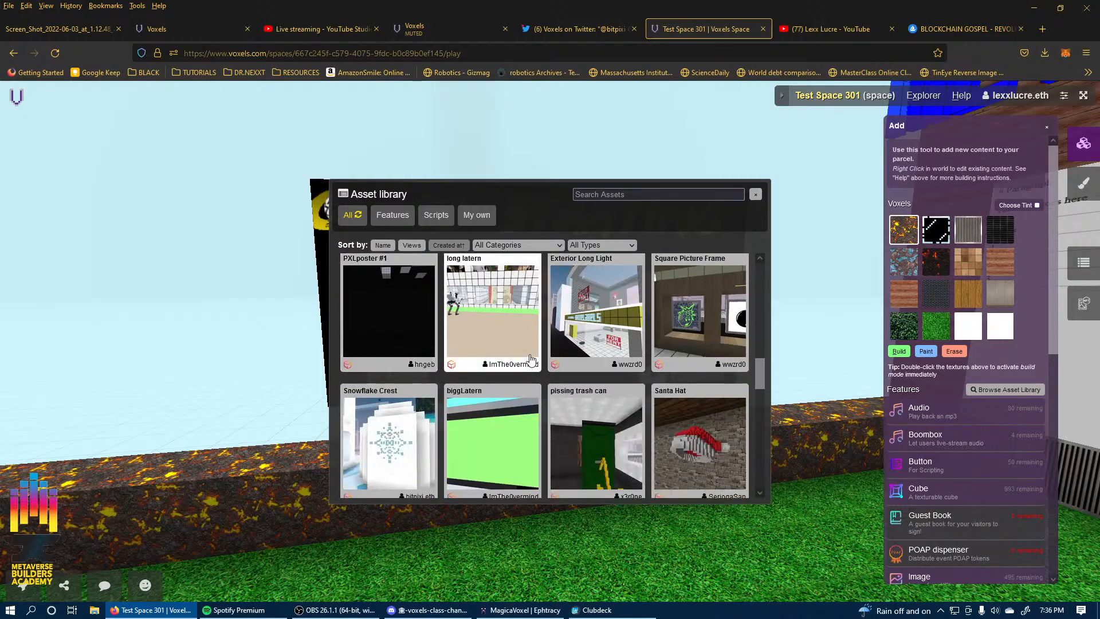
pyautogui.scroll(-3, 525, 356)
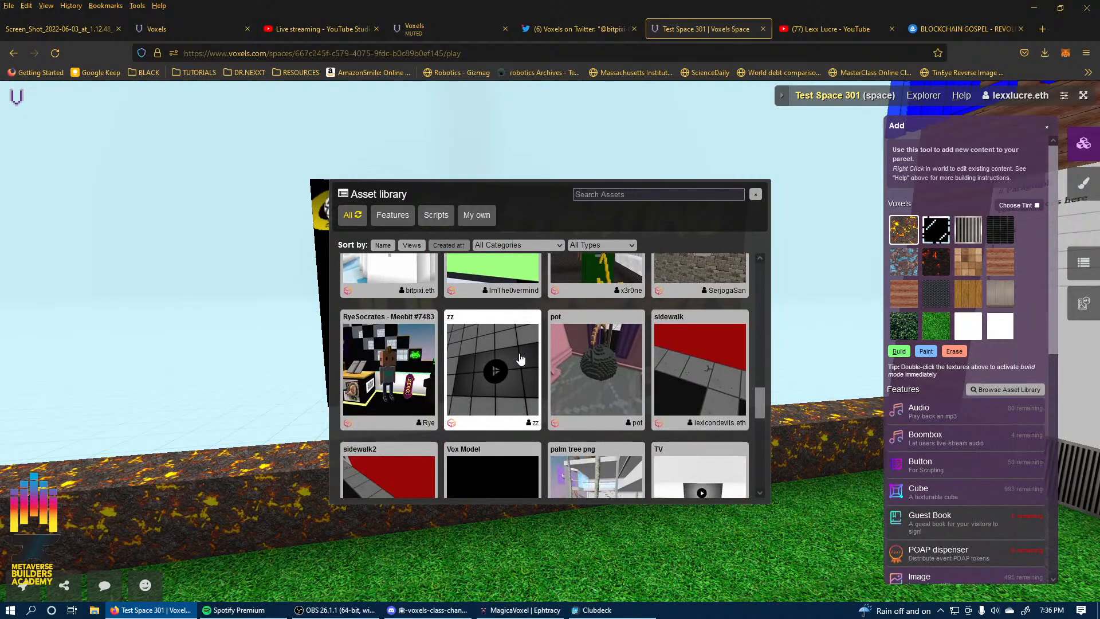
pyautogui.scroll(-2, 521, 357)
pyautogui.scroll(-3, 520, 358)
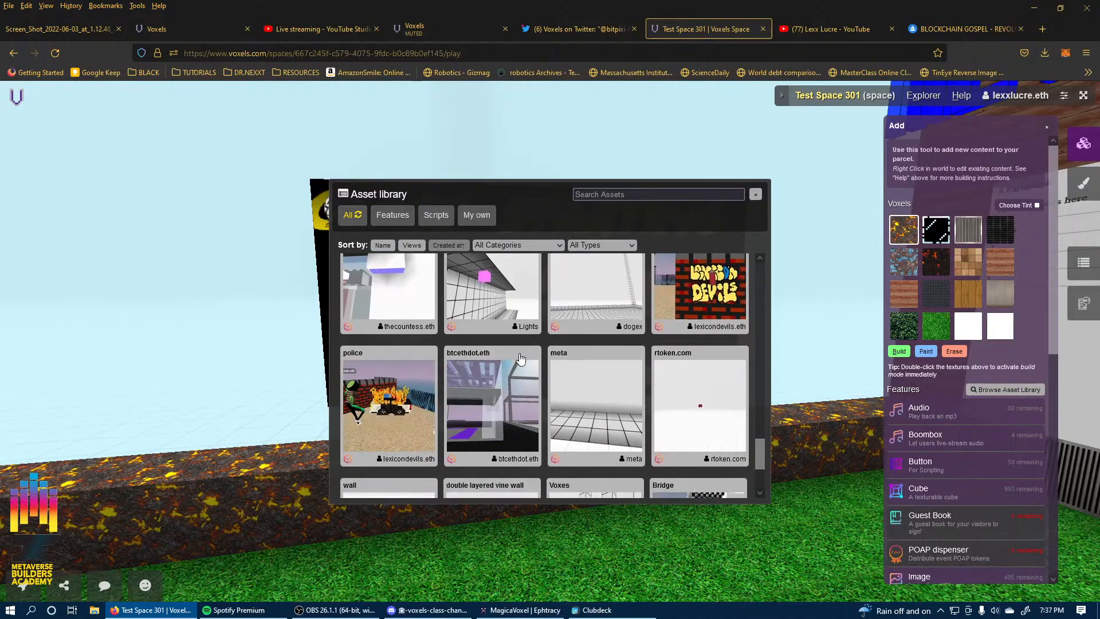
pyautogui.scroll(-3, 521, 359)
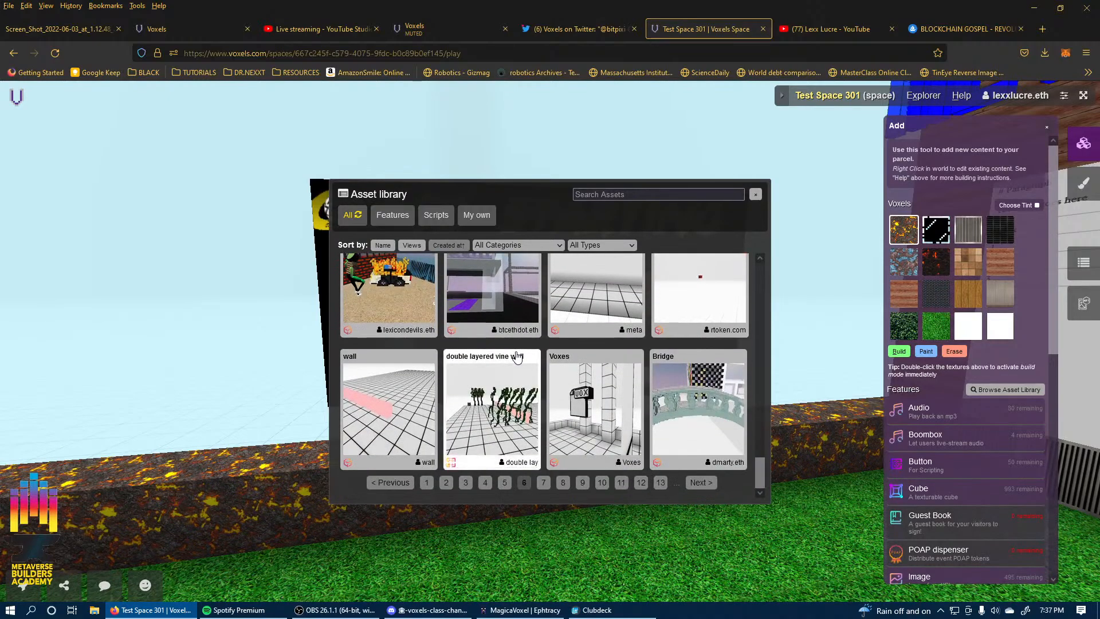
pyautogui.click(543, 482)
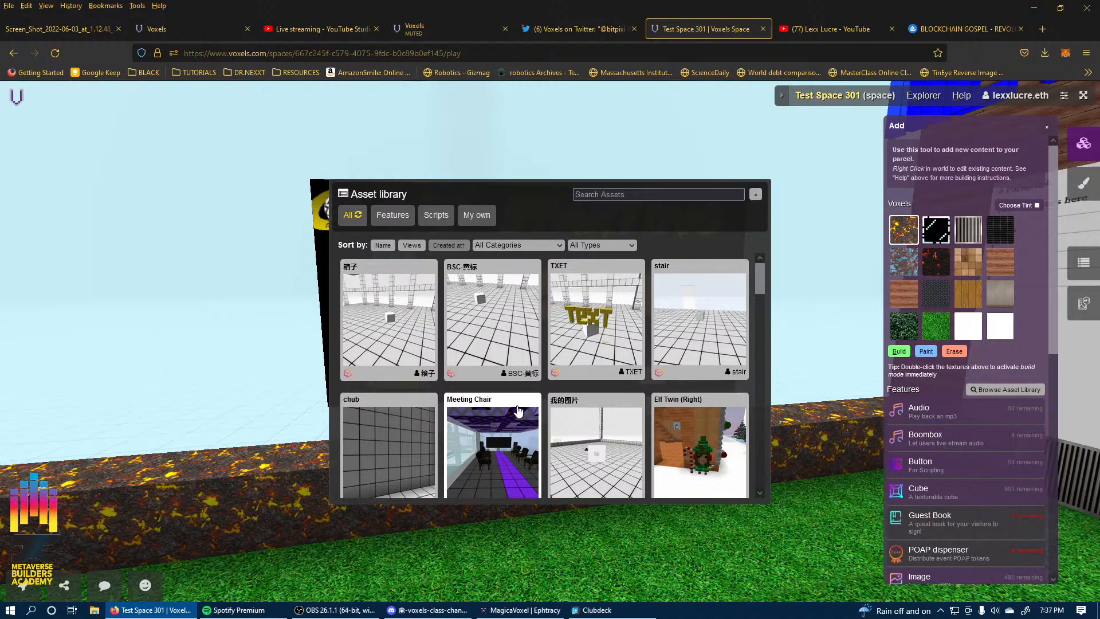
# Look through the assets on page 7 of the library and continue to page 8.
pyautogui.scroll(-10, 516, 409)
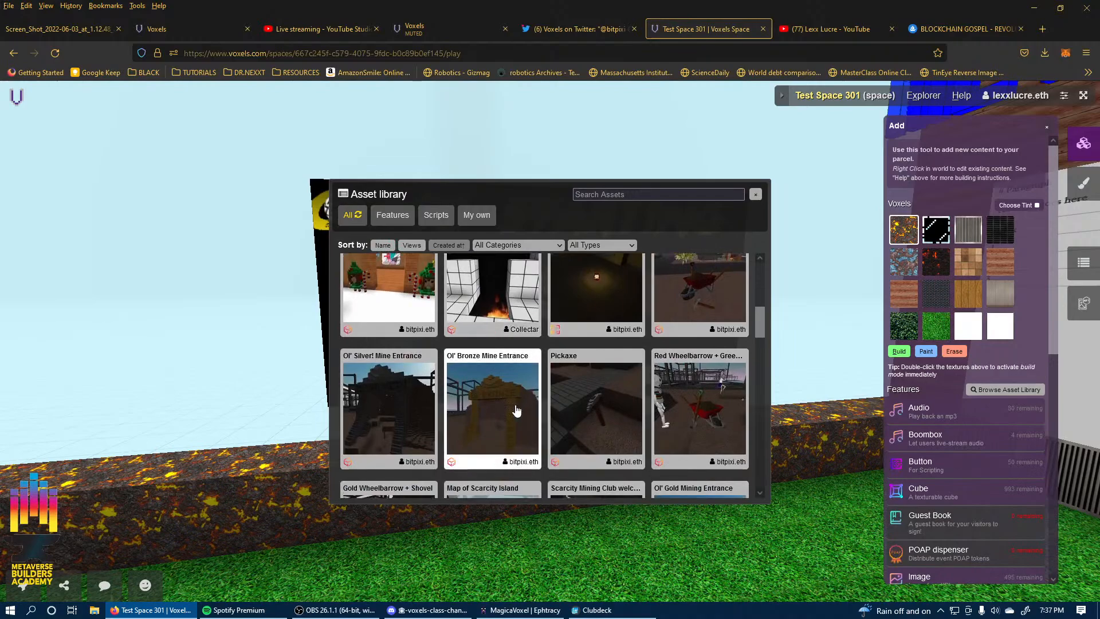
pyautogui.scroll(-1, 516, 408)
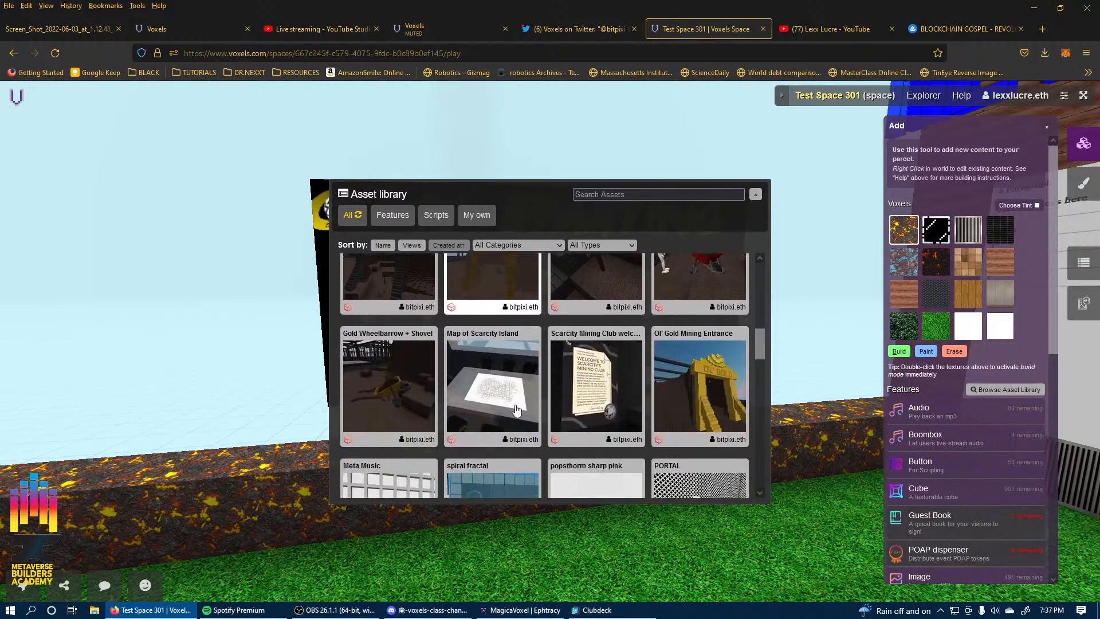
pyautogui.scroll(-2, 516, 409)
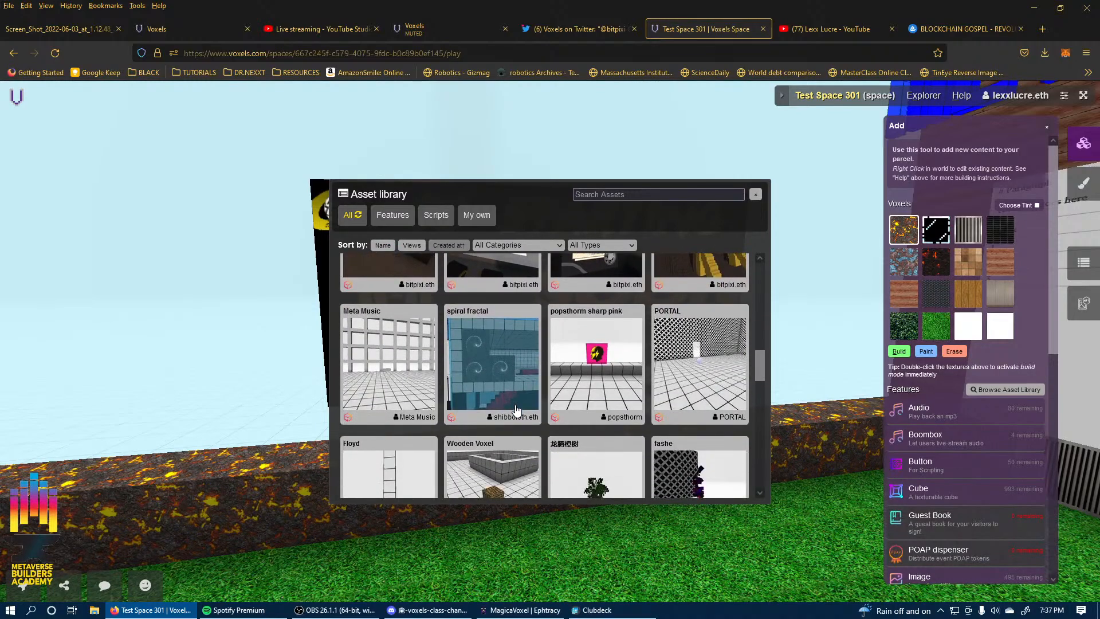
pyautogui.scroll(-4, 516, 408)
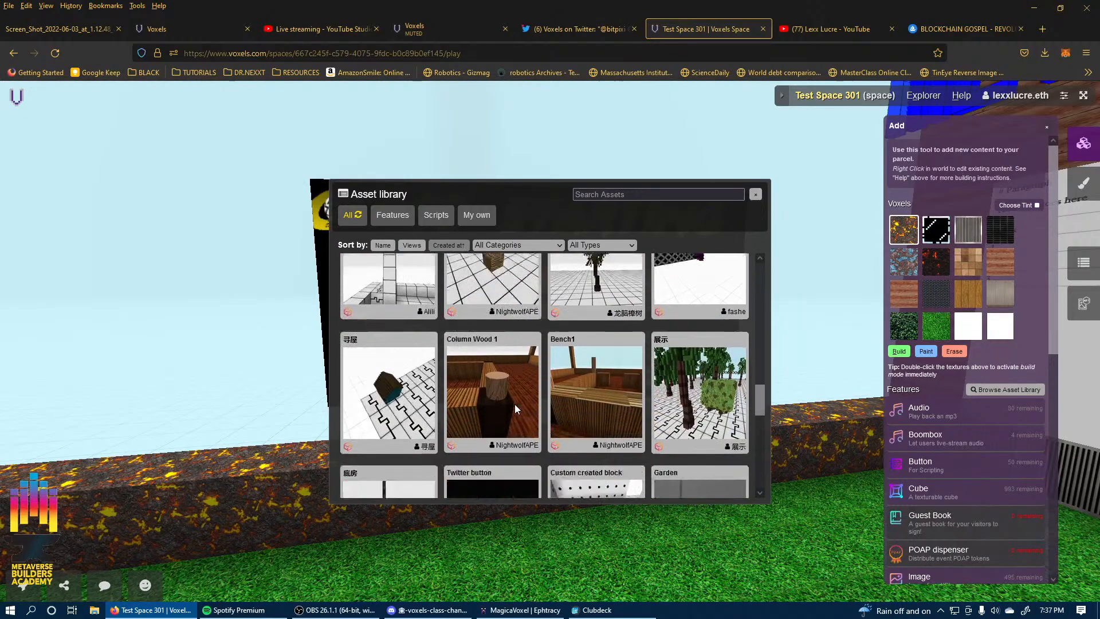
pyautogui.scroll(-3, 514, 408)
pyautogui.scroll(-3, 517, 409)
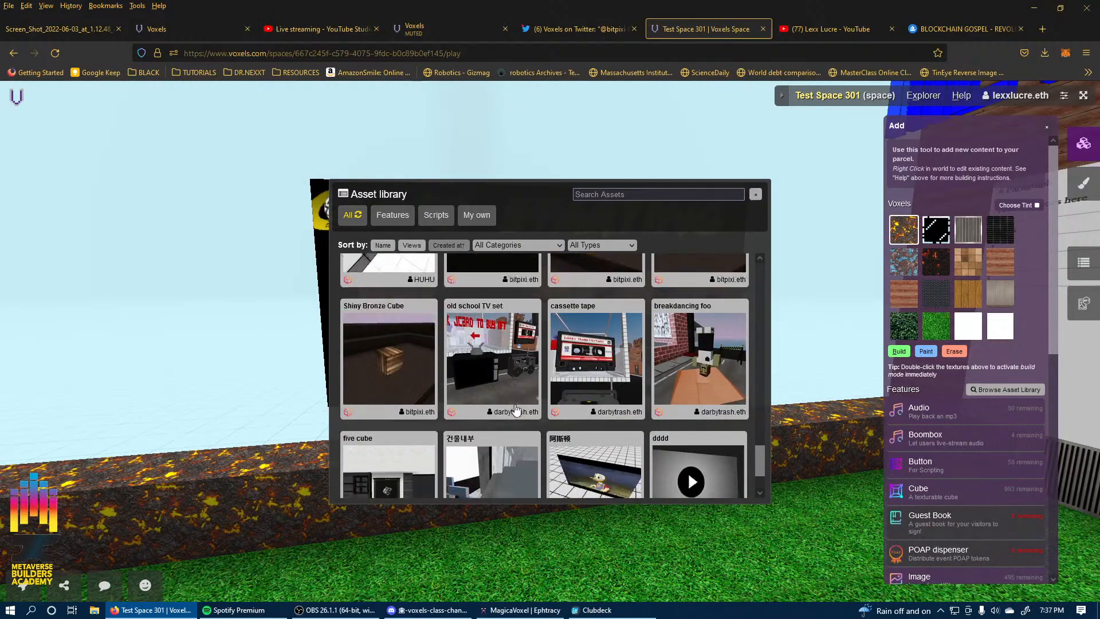
pyautogui.scroll(2, 515, 409)
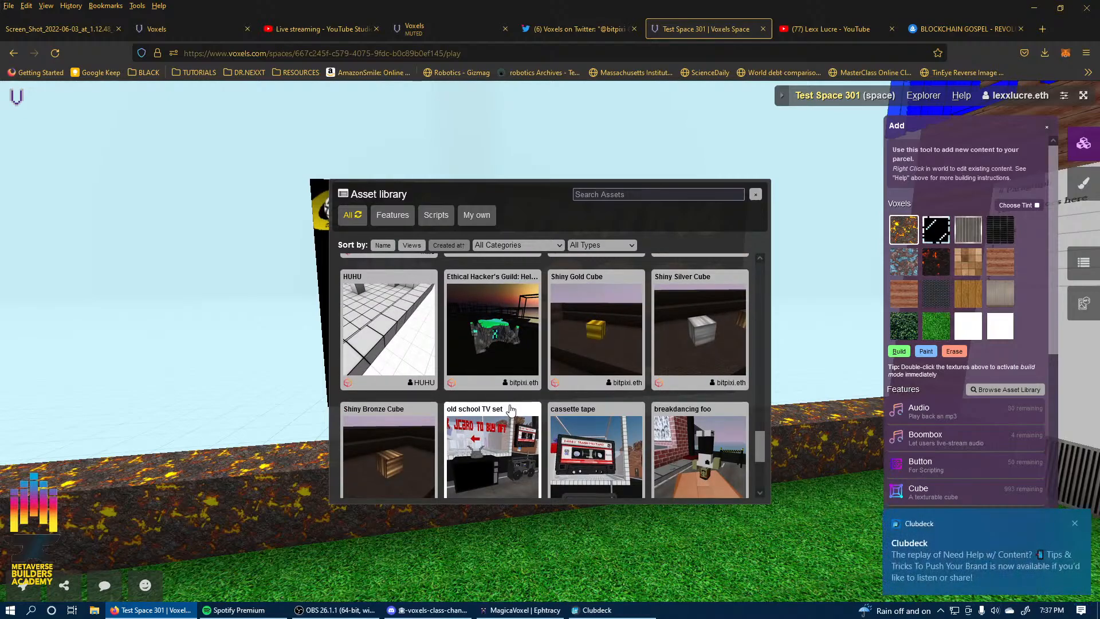
pyautogui.scroll(-4, 512, 410)
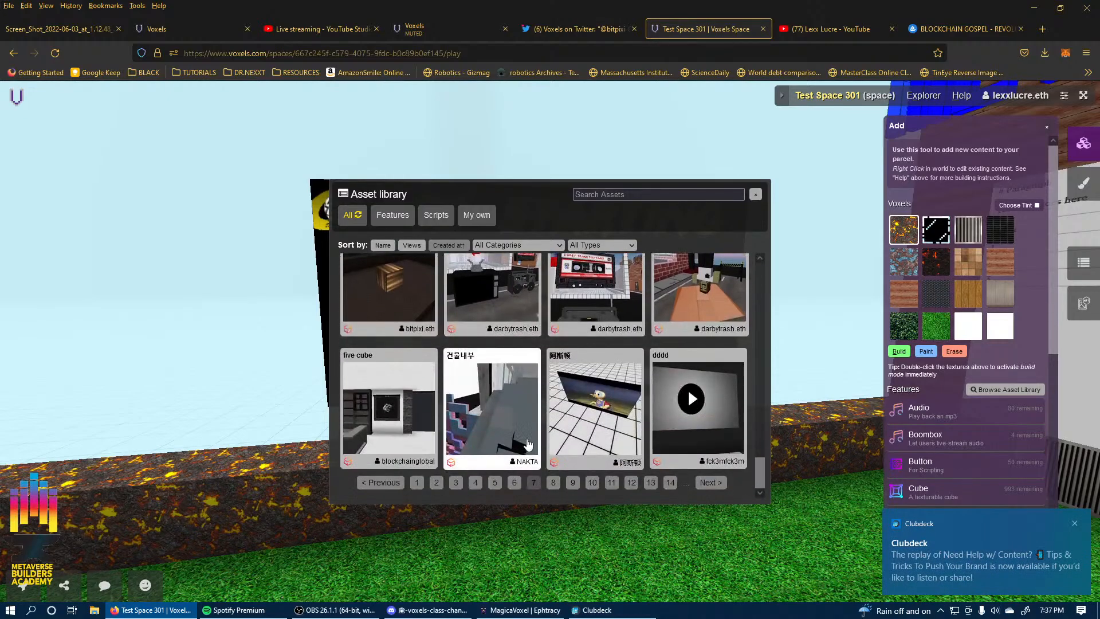
pyautogui.click(554, 482)
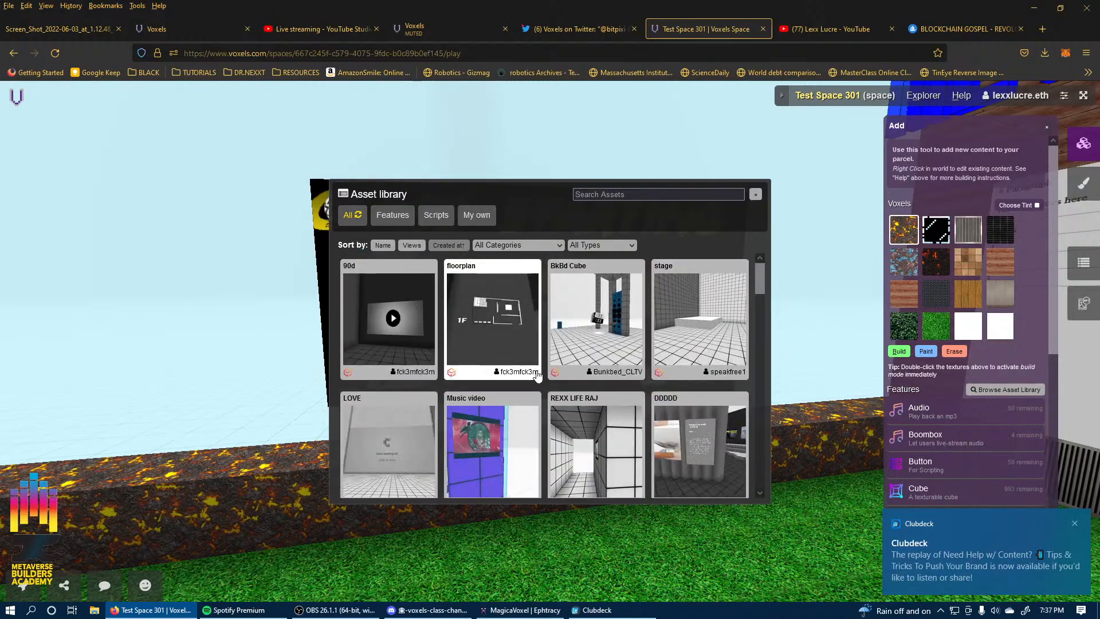
# Look through the assets on pages 8 and 9 of the library and continue to page 10.
pyautogui.scroll(-5, 530, 376)
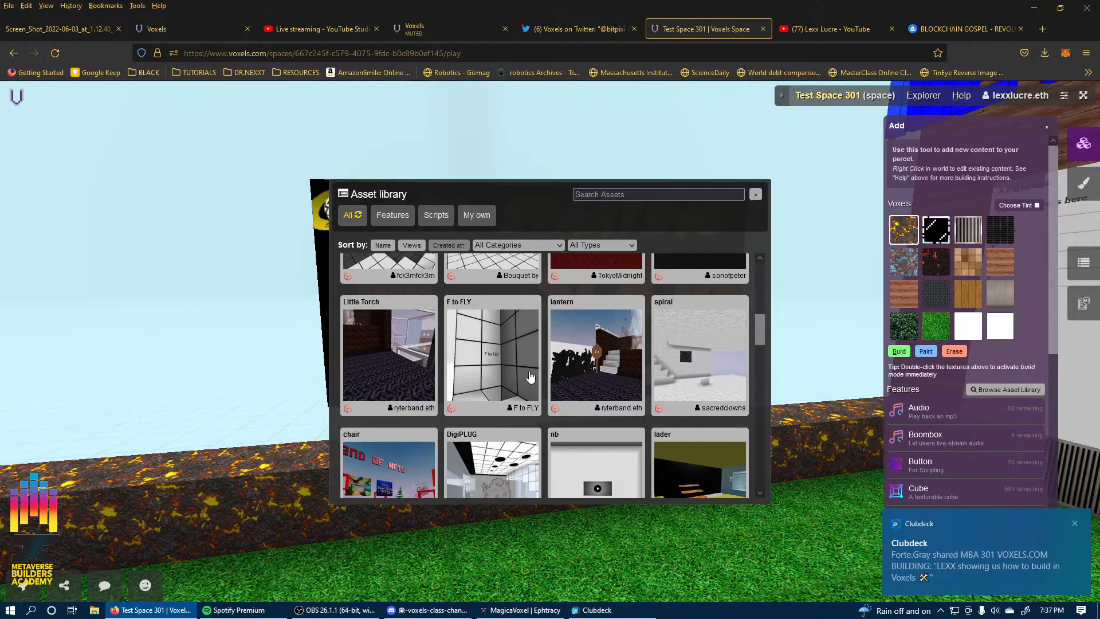
pyautogui.scroll(-5, 530, 376)
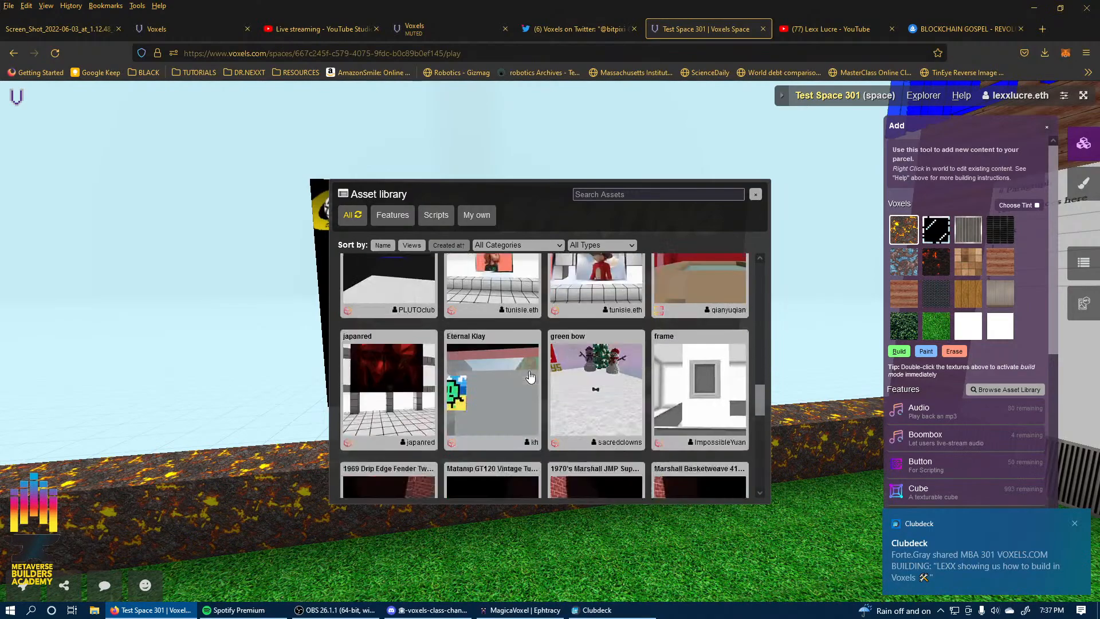
pyautogui.scroll(-5, 530, 376)
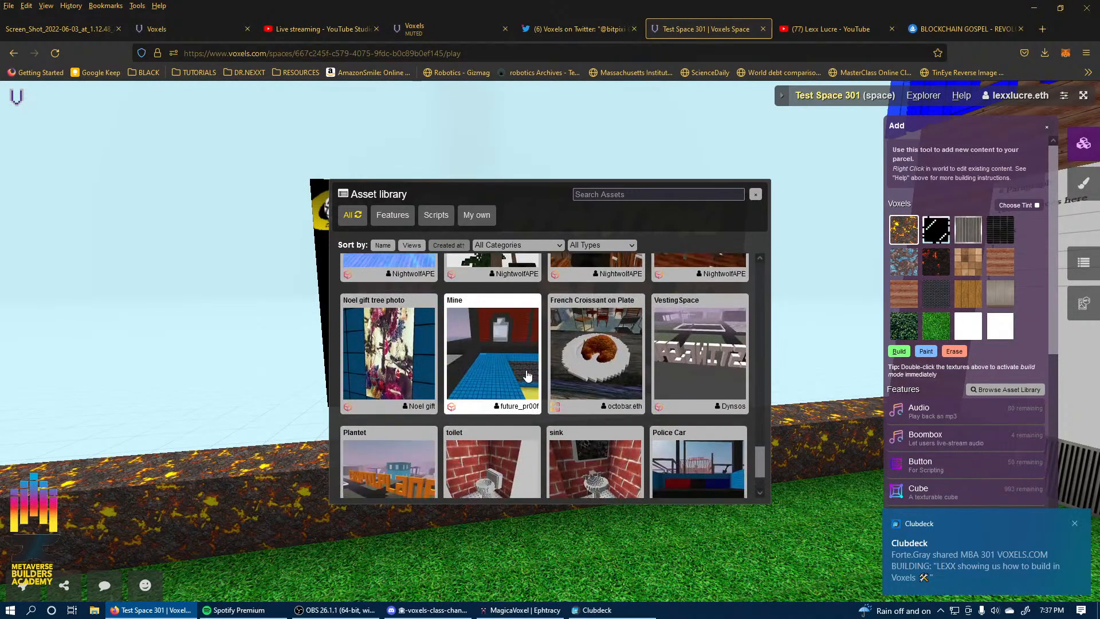
pyautogui.scroll(-2, 528, 375)
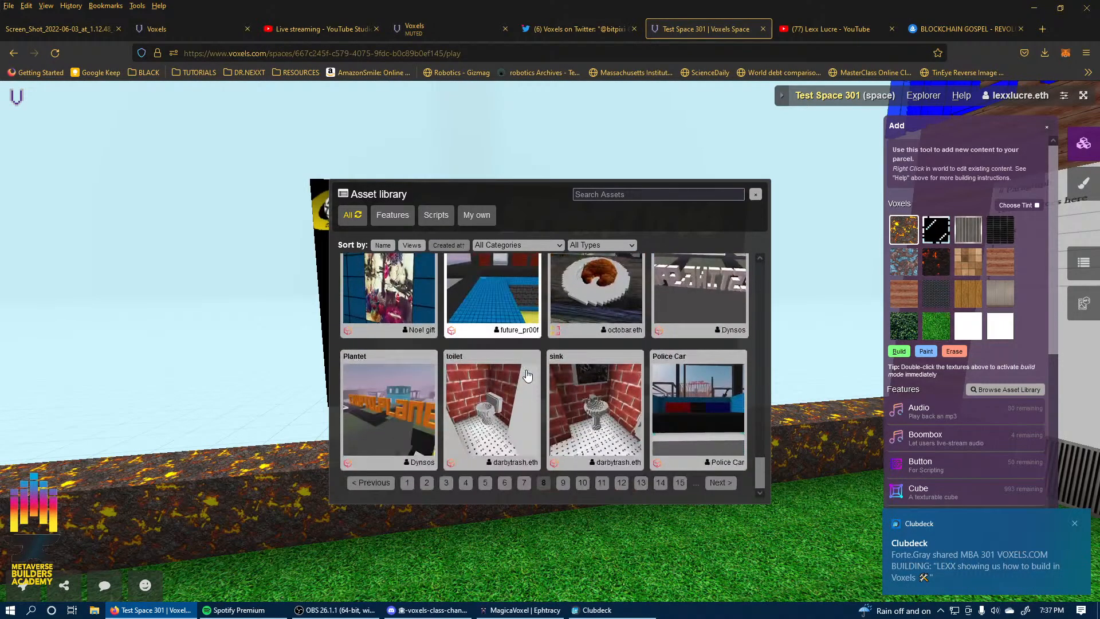
pyautogui.click(561, 485)
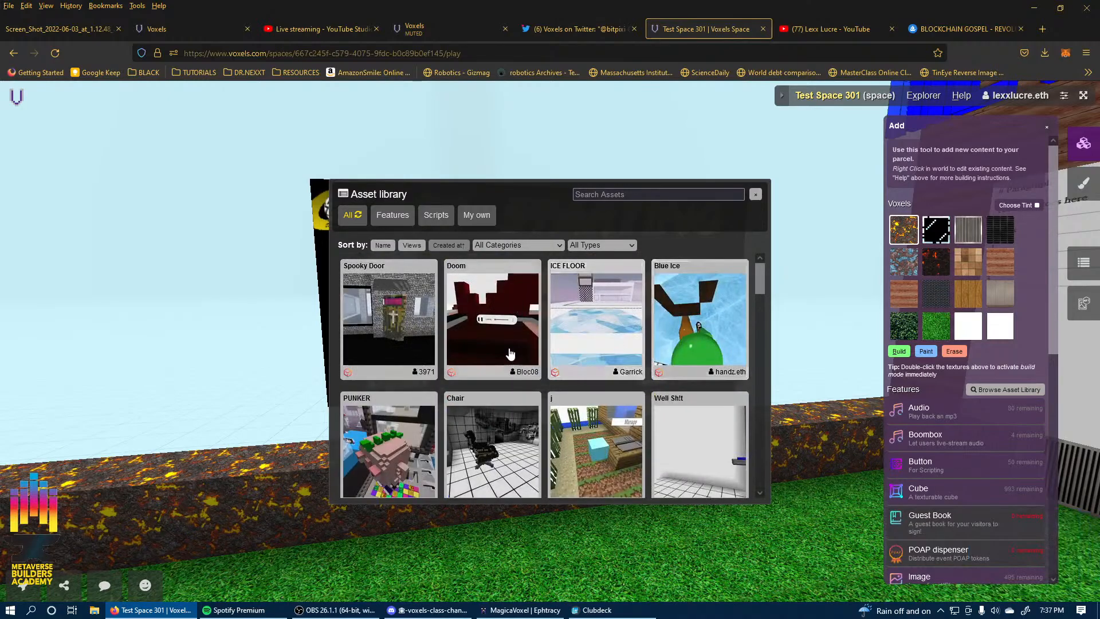
pyautogui.scroll(-10, 491, 356)
pyautogui.scroll(-8, 490, 358)
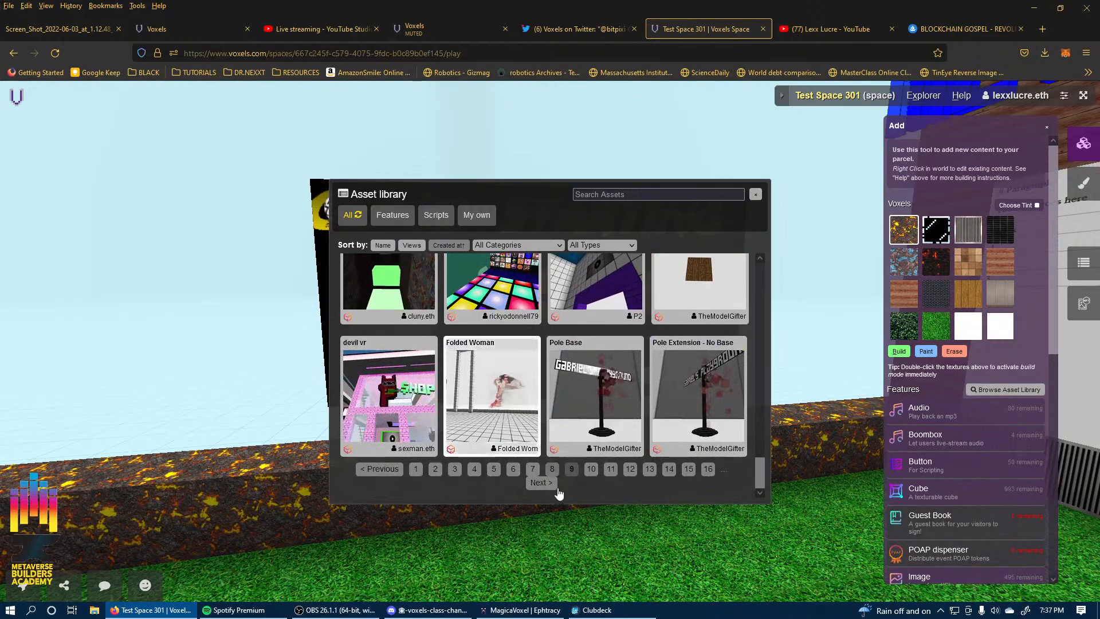
pyautogui.click(590, 469)
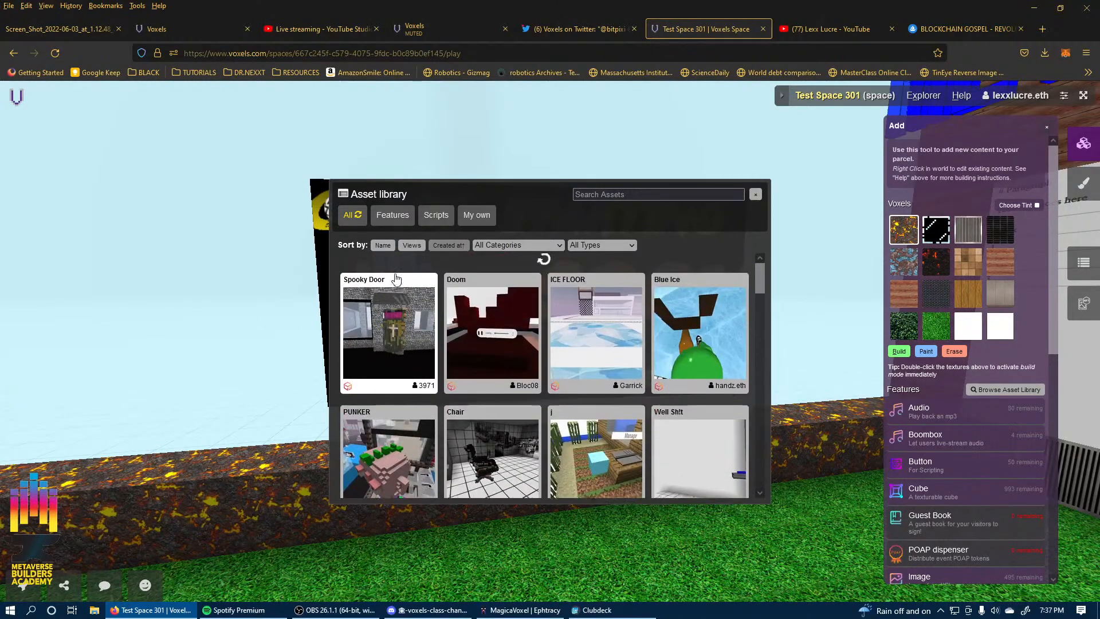
# Look through the assets on page 10 of the library and continue to page 11.
pyautogui.scroll(-5, 607, 330)
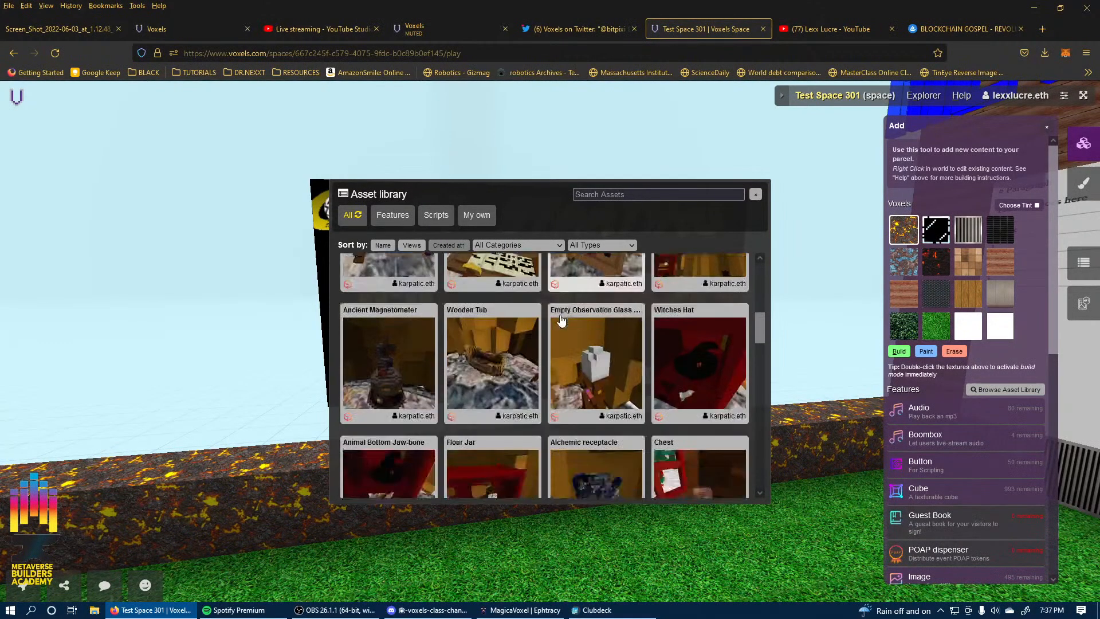
pyautogui.scroll(-3, 550, 318)
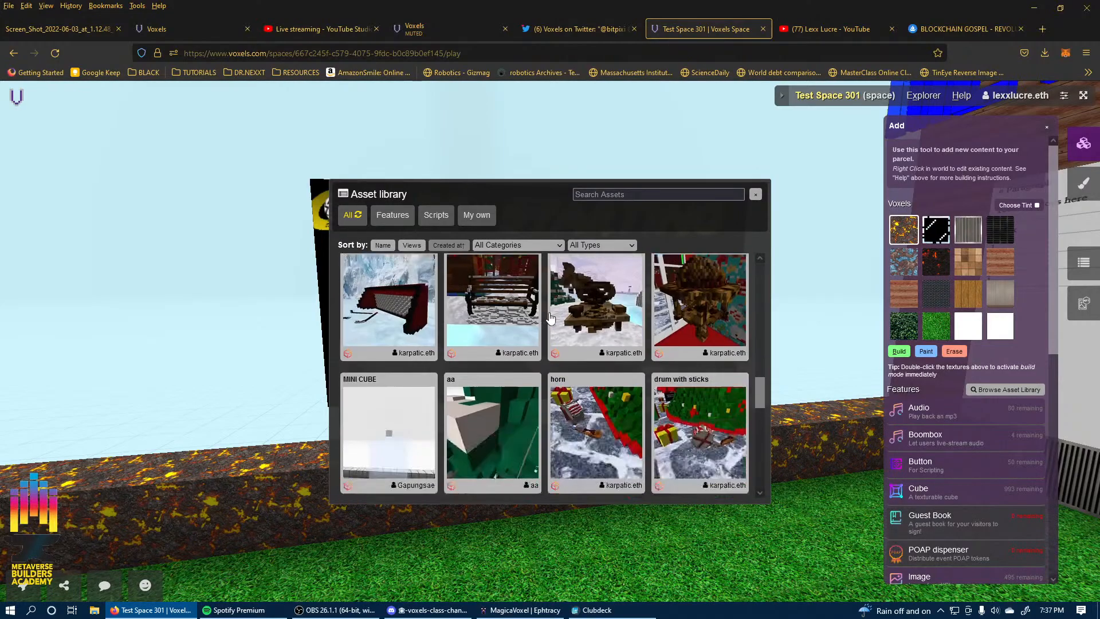
pyautogui.scroll(-3, 529, 313)
pyautogui.scroll(-5, 530, 312)
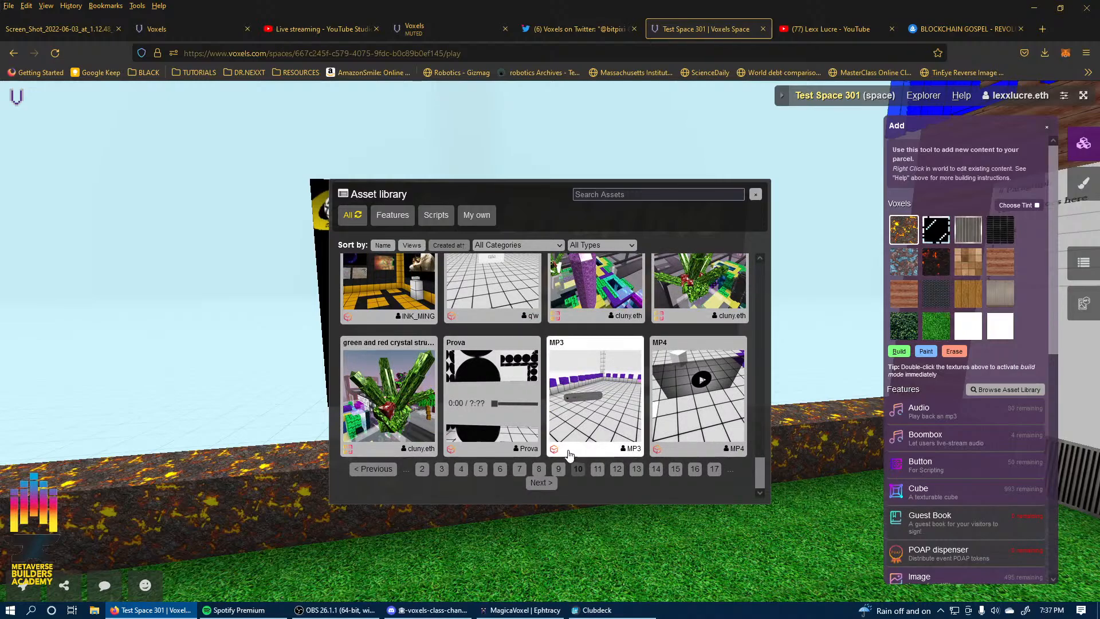
pyautogui.scroll(2, 570, 452)
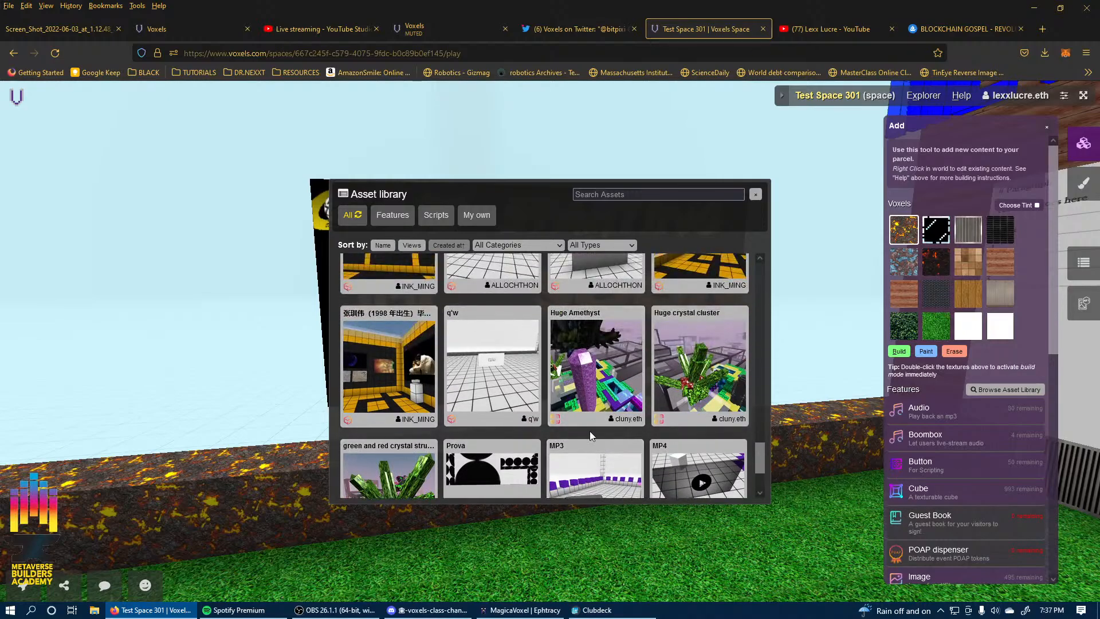
pyautogui.scroll(-2, 587, 428)
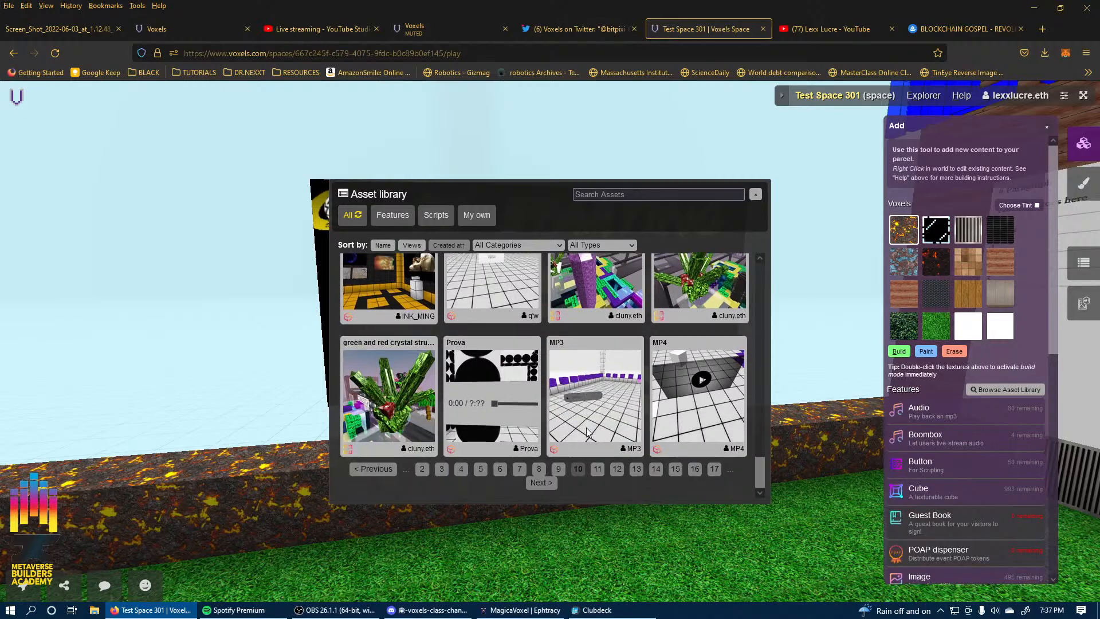
pyautogui.click(599, 474)
# Examine the assets on page 11 of the library, including the crystal models.
pyautogui.scroll(3, 573, 405)
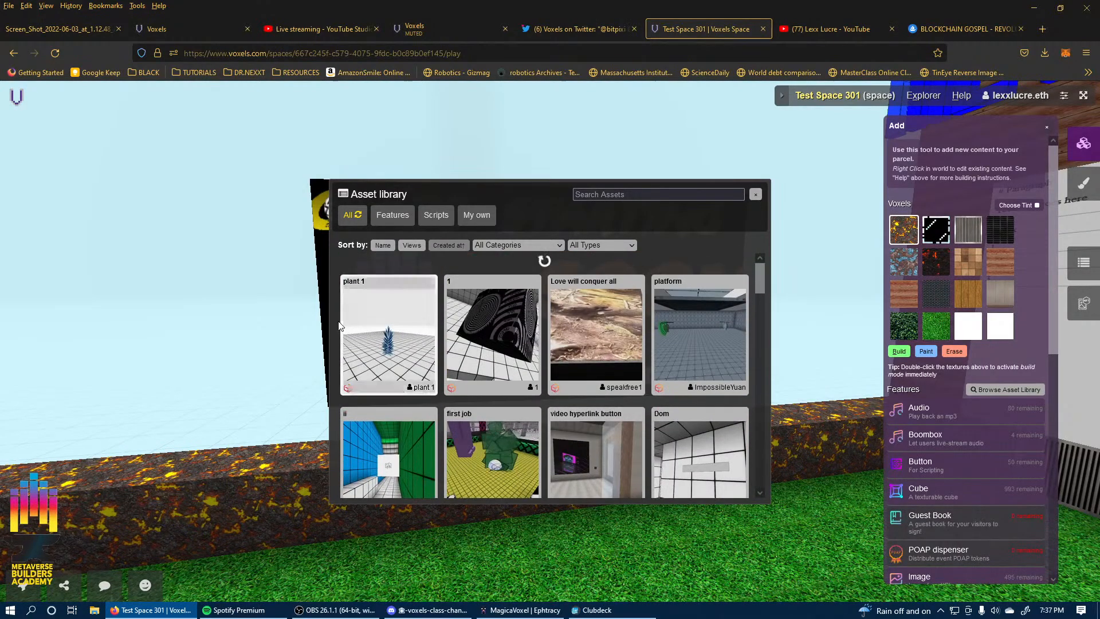
pyautogui.scroll(-4, 511, 325)
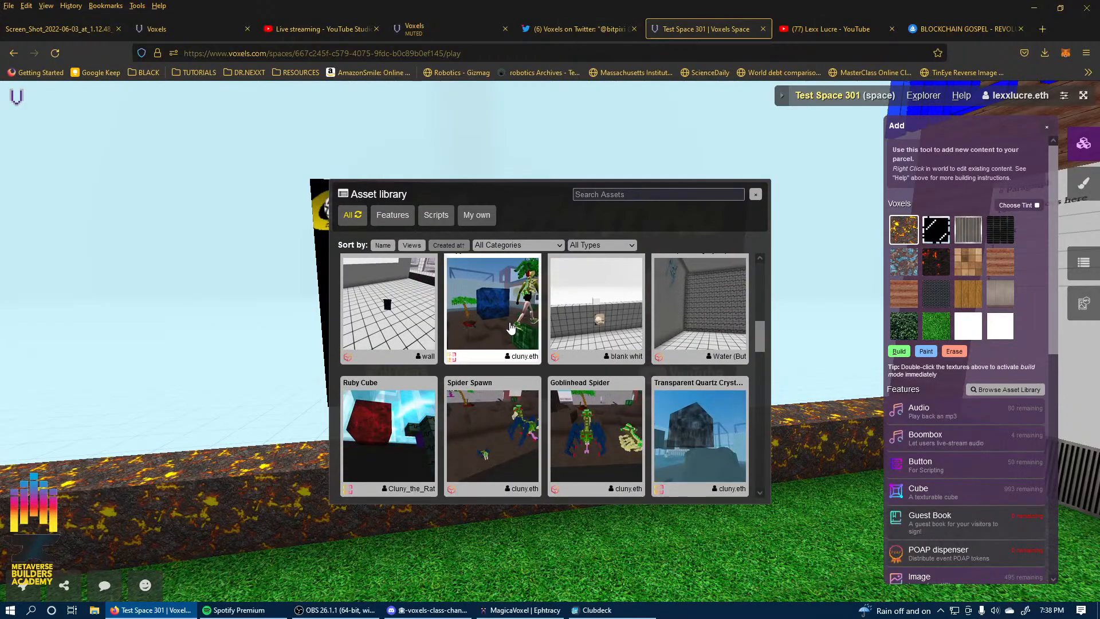
pyautogui.scroll(-4, 512, 328)
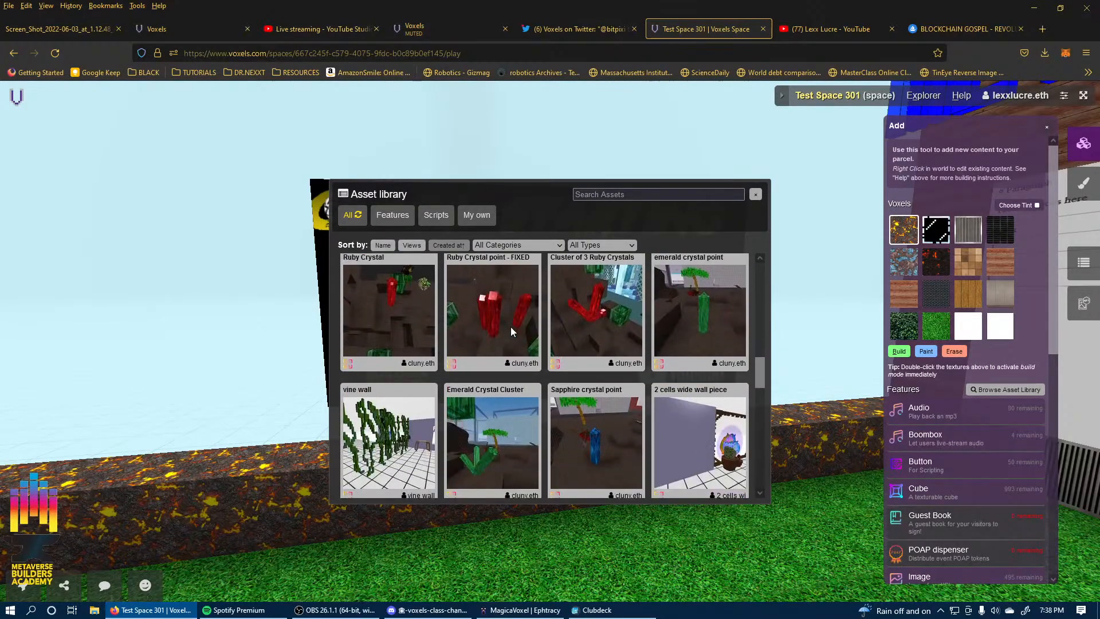
pyautogui.scroll(-2, 510, 329)
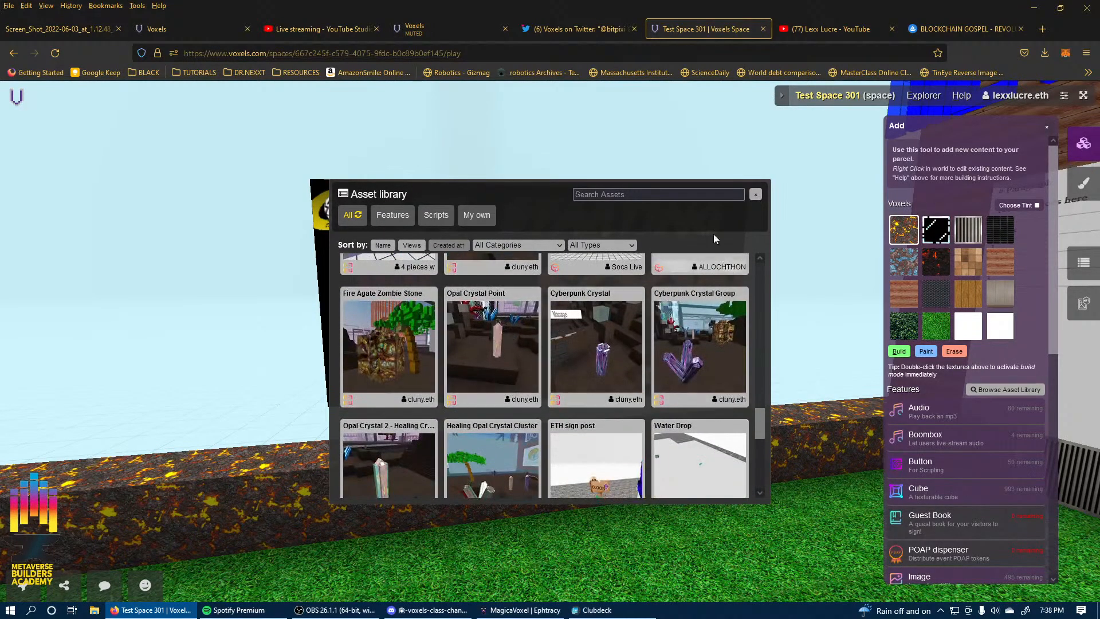
# Close the asset library and open the in-world YouTube screen for editing to view its playlist script.
pyautogui.click(755, 196)
pyautogui.rightClick(514, 305)
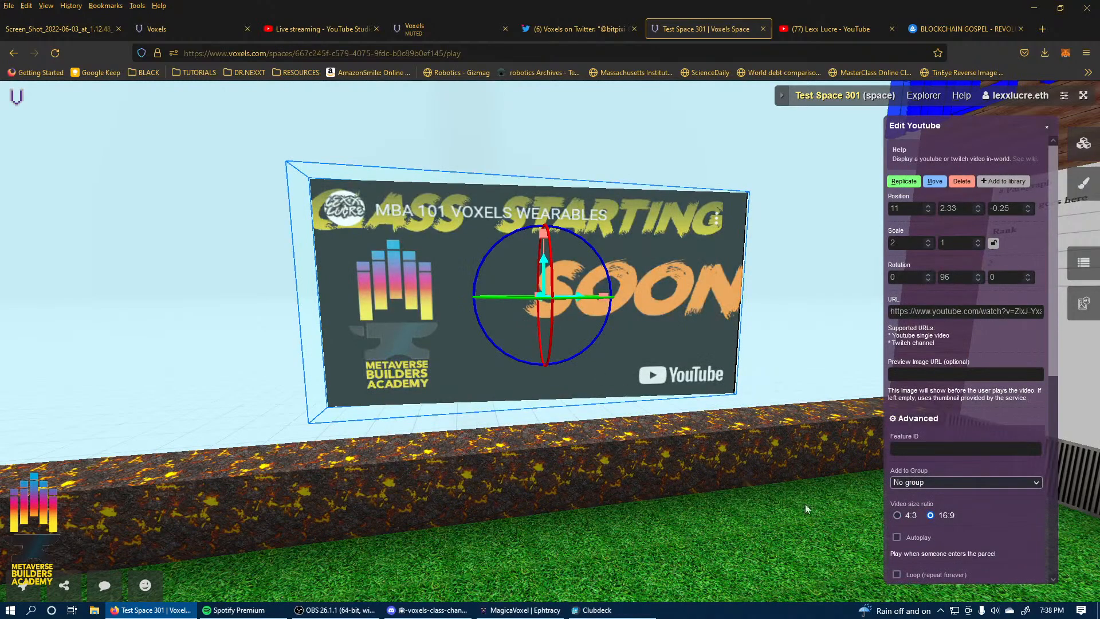
pyautogui.scroll(-6, 921, 484)
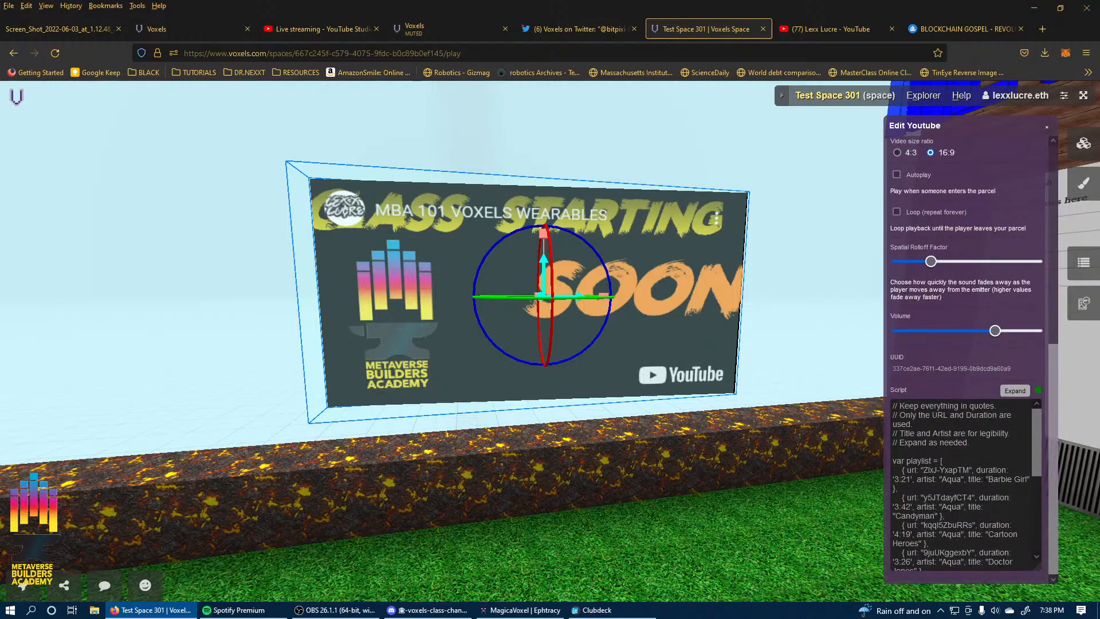
# Examine the YouTube screen's playlist script from its opening comments to the fetch call at the end.
pyautogui.scroll(-5, 972, 491)
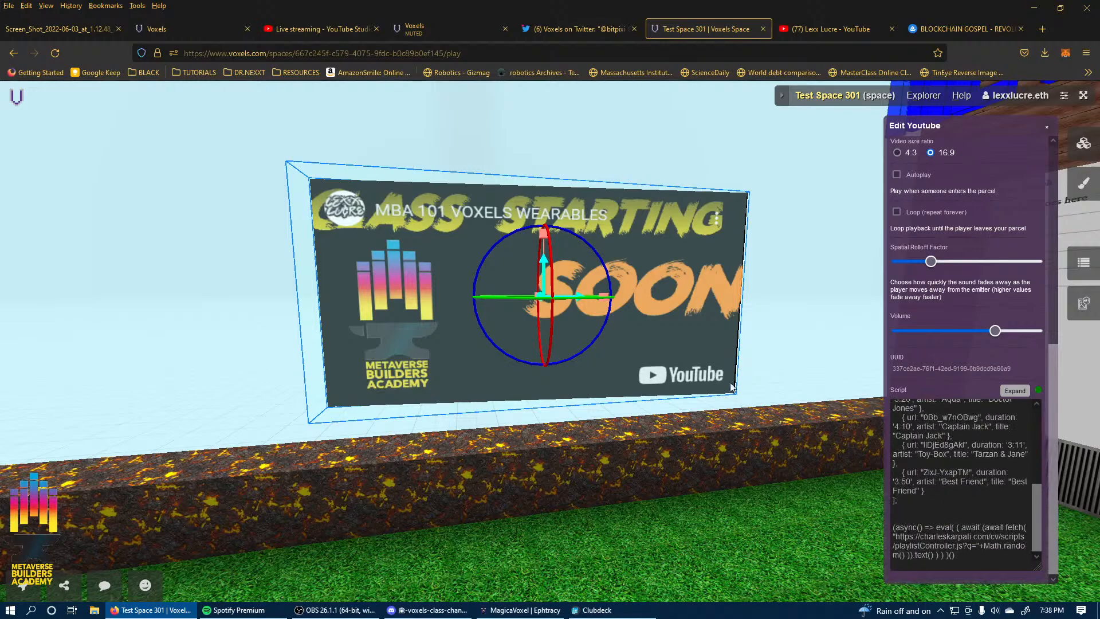
pyautogui.scroll(6, 972, 492)
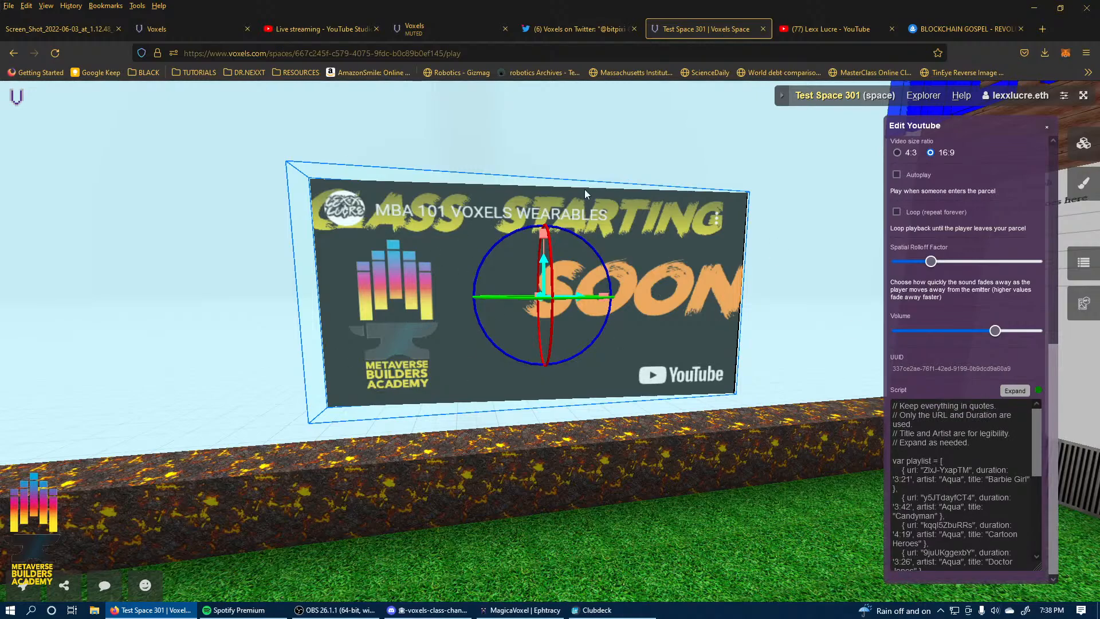
pyautogui.scroll(-5, 978, 516)
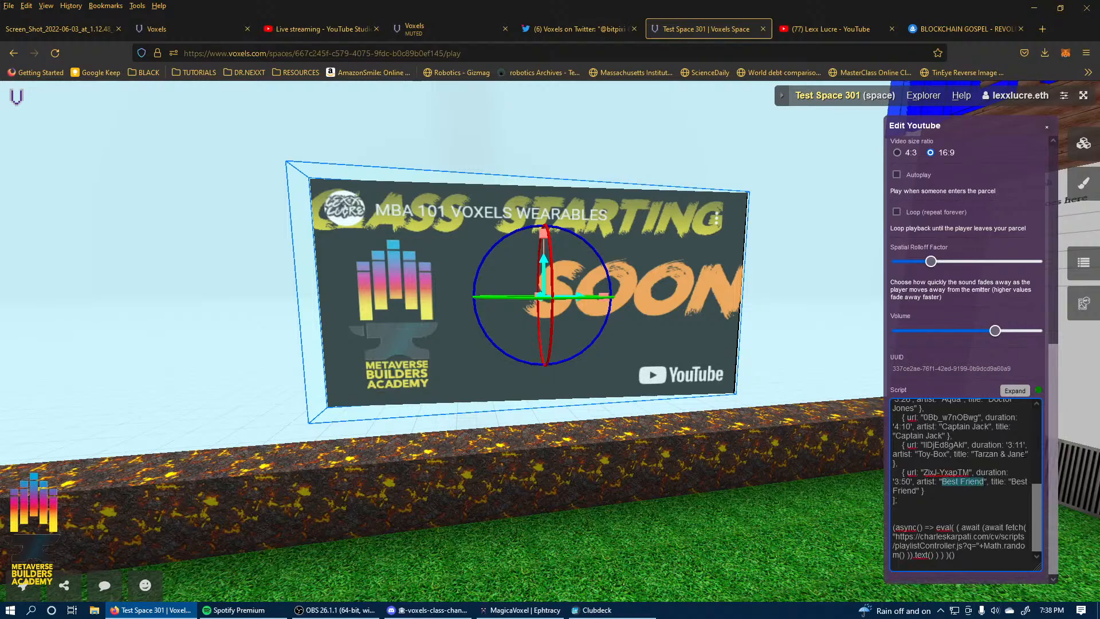
# Try replacing the artist of the last playlist entry with "MBA 101", undo the edit and close the editor.
pyautogui.write('MBA')
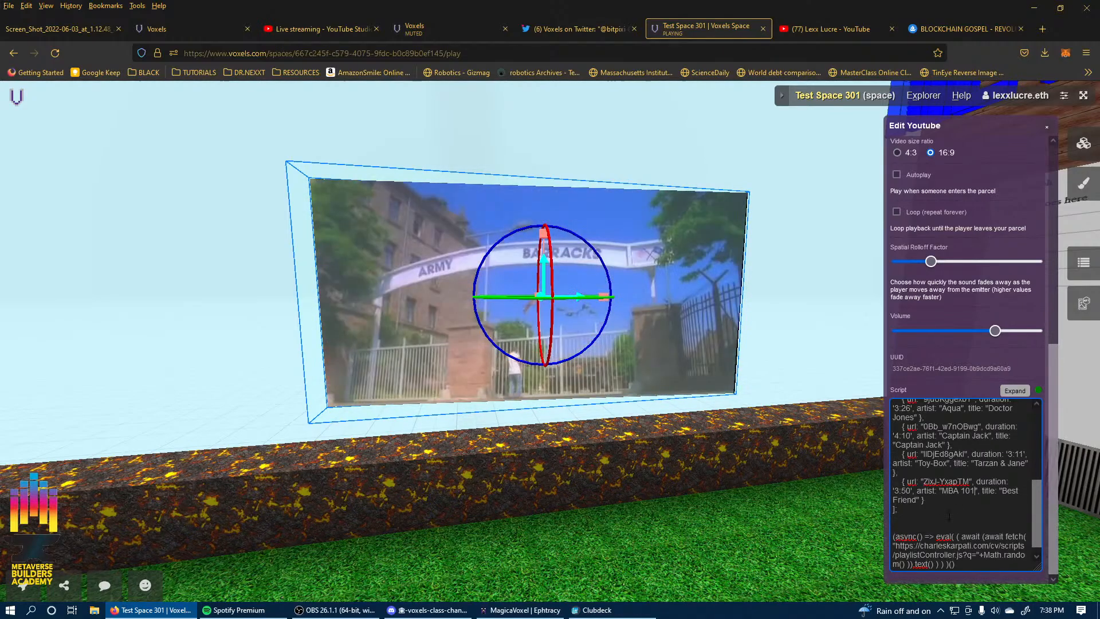
pyautogui.hotkey('ctrl', 'z')
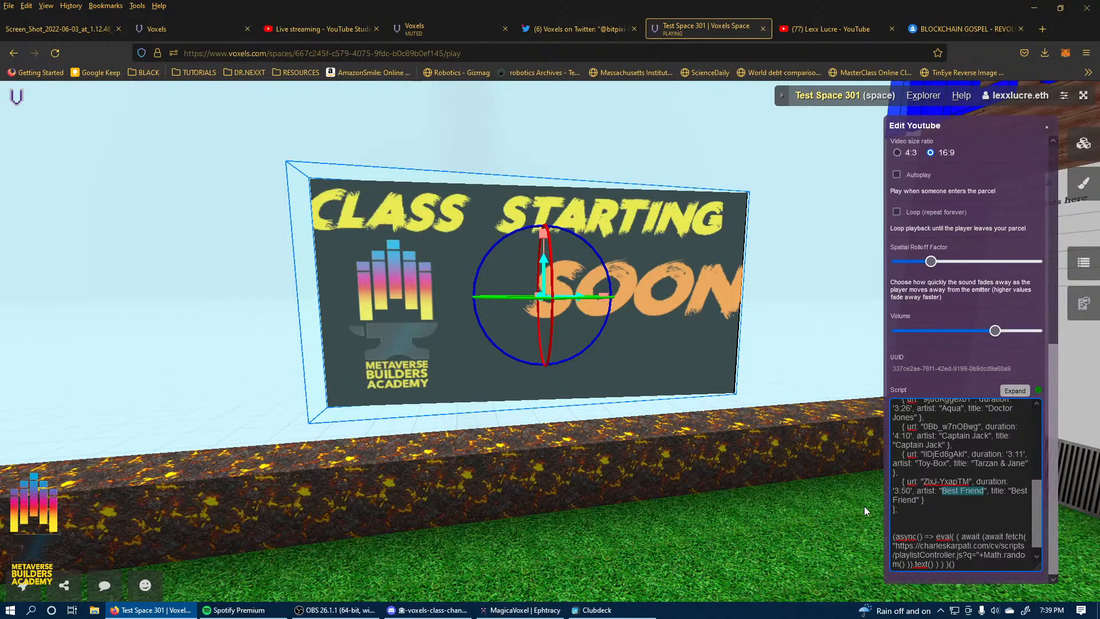
pyautogui.click(692, 335)
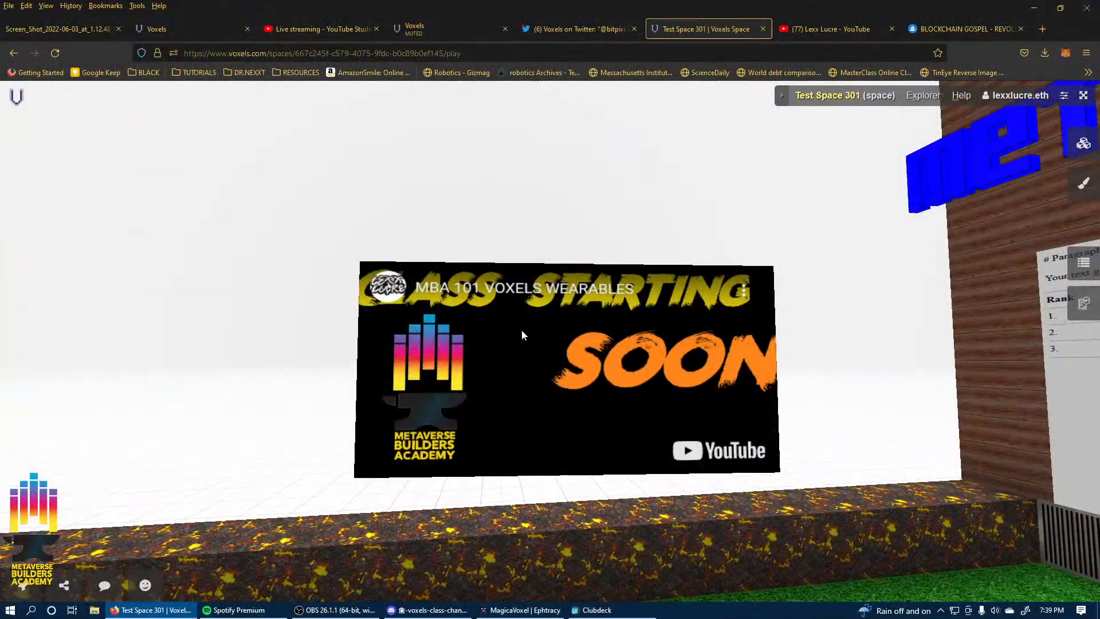
# Look around the space in third-person view and show the options for customizing voxel textures and tints.
pyautogui.click(119, 251)
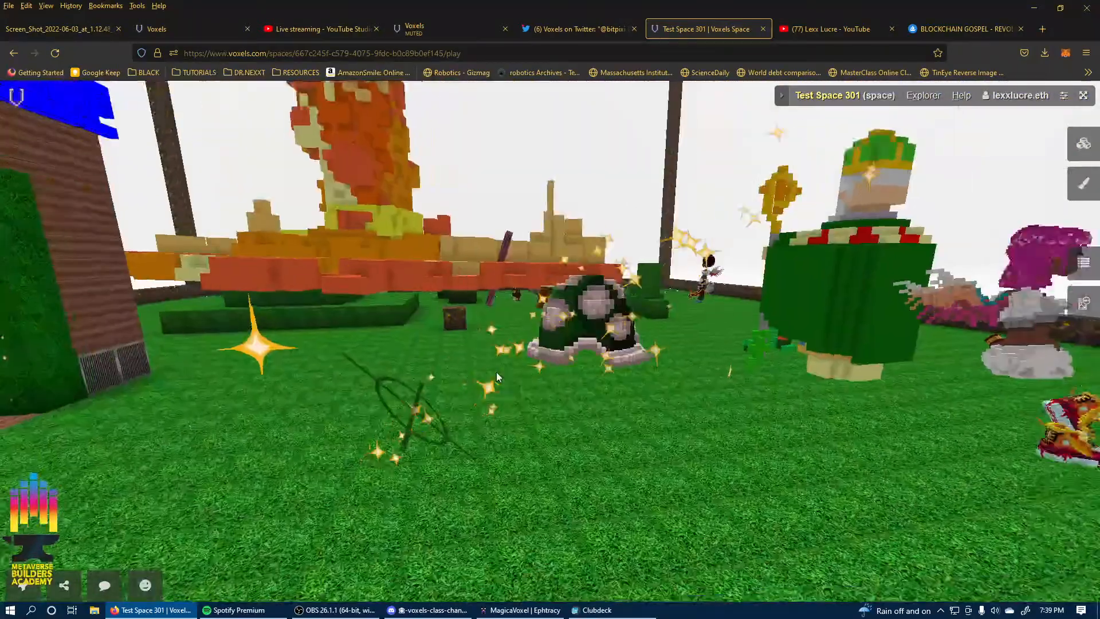
pyautogui.press('c')
pyautogui.moveTo(488, 377); pyautogui.dragTo(157, 385)
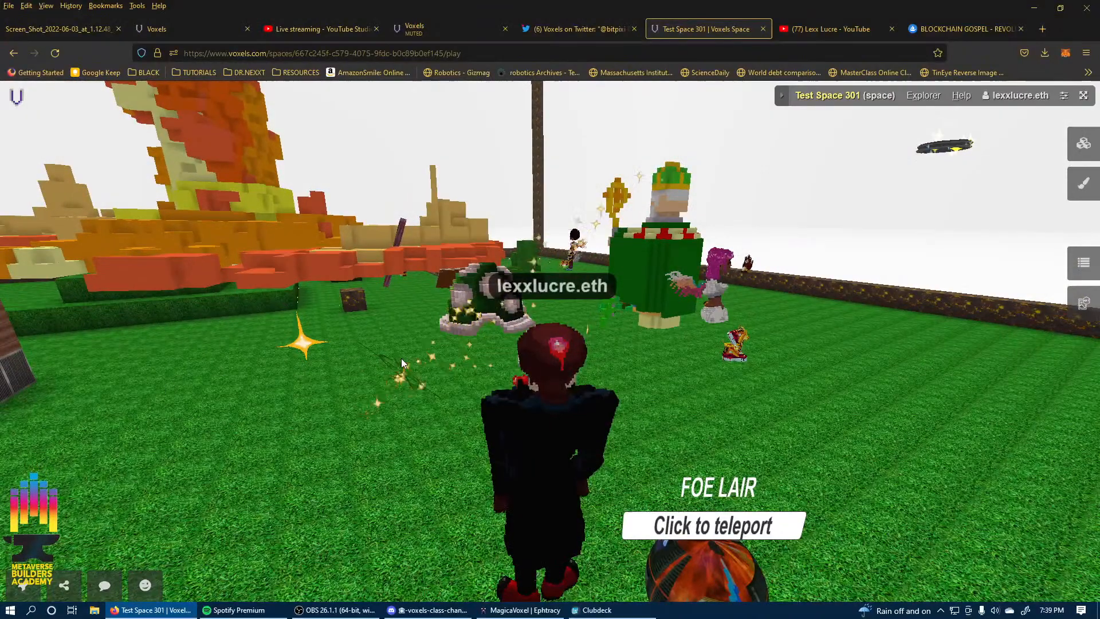
pyautogui.moveTo(401, 358)
pyautogui.mouseDown()
pyautogui.moveTo(267, 359)
pyautogui.moveTo(386, 366)
pyautogui.mouseUp()
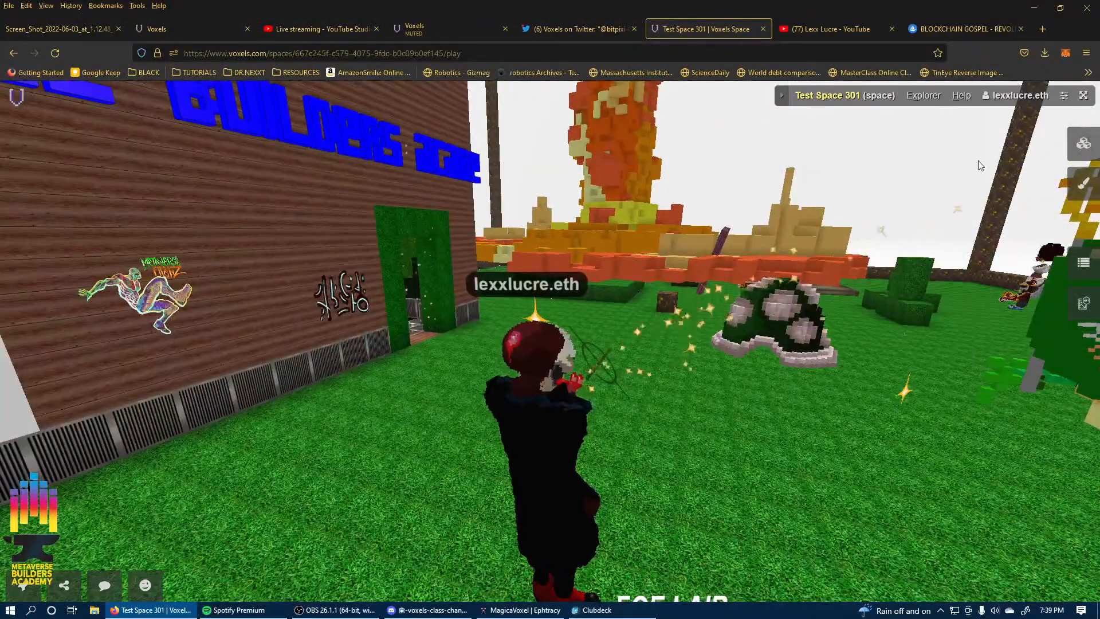
pyautogui.click(1083, 182)
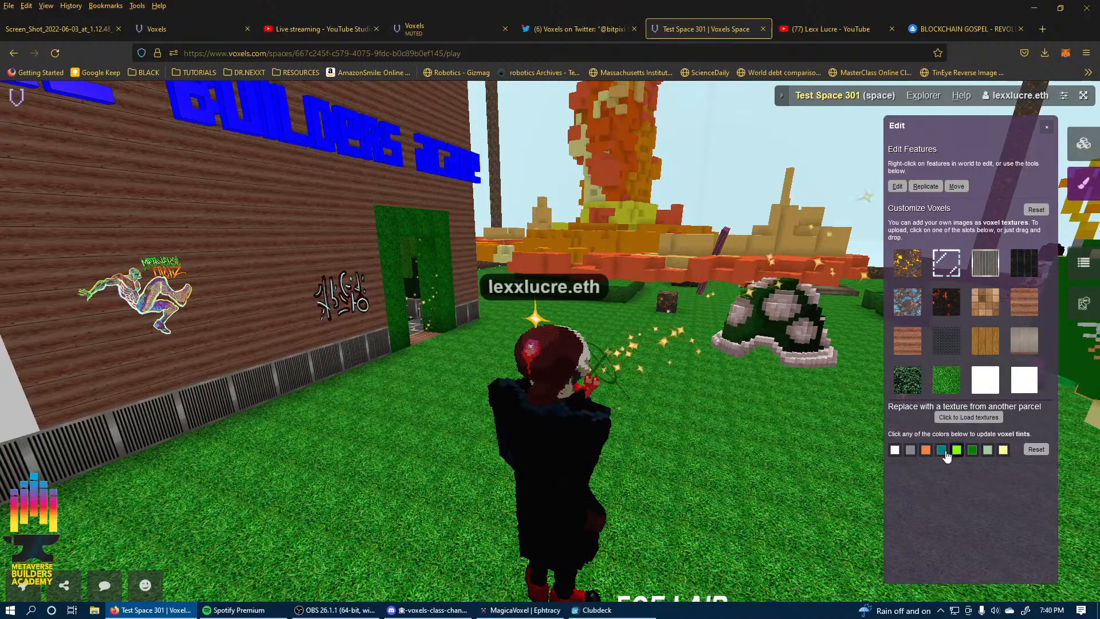
# Build a short row of untinted grass voxels on the lawn in front of the brown building.
pyautogui.click(1086, 144)
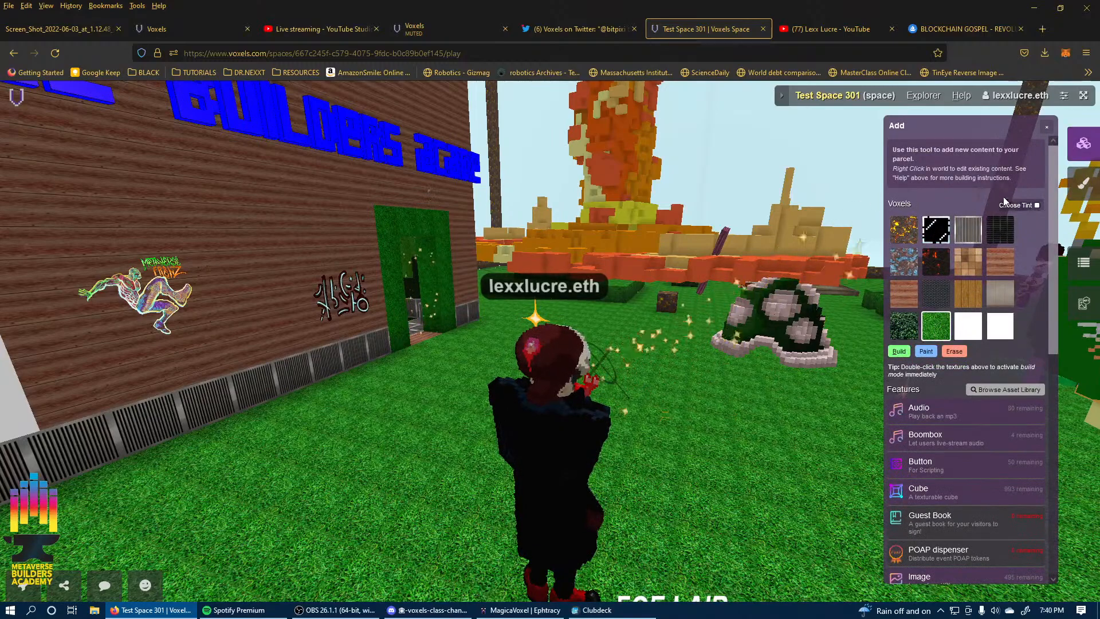
pyautogui.click(899, 351)
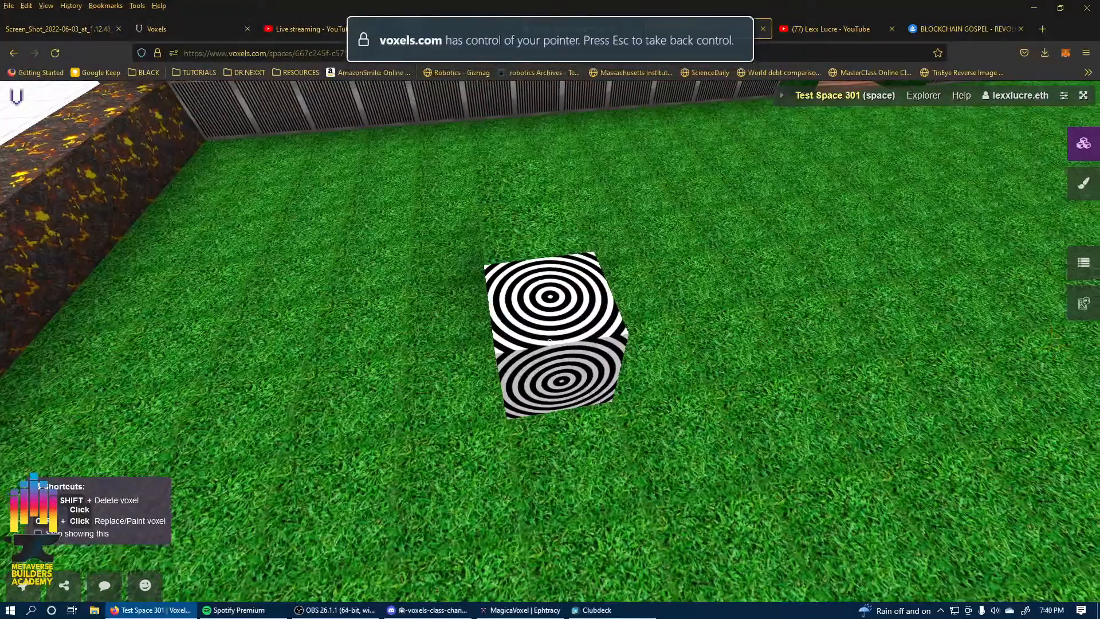
pyautogui.click(550, 342)
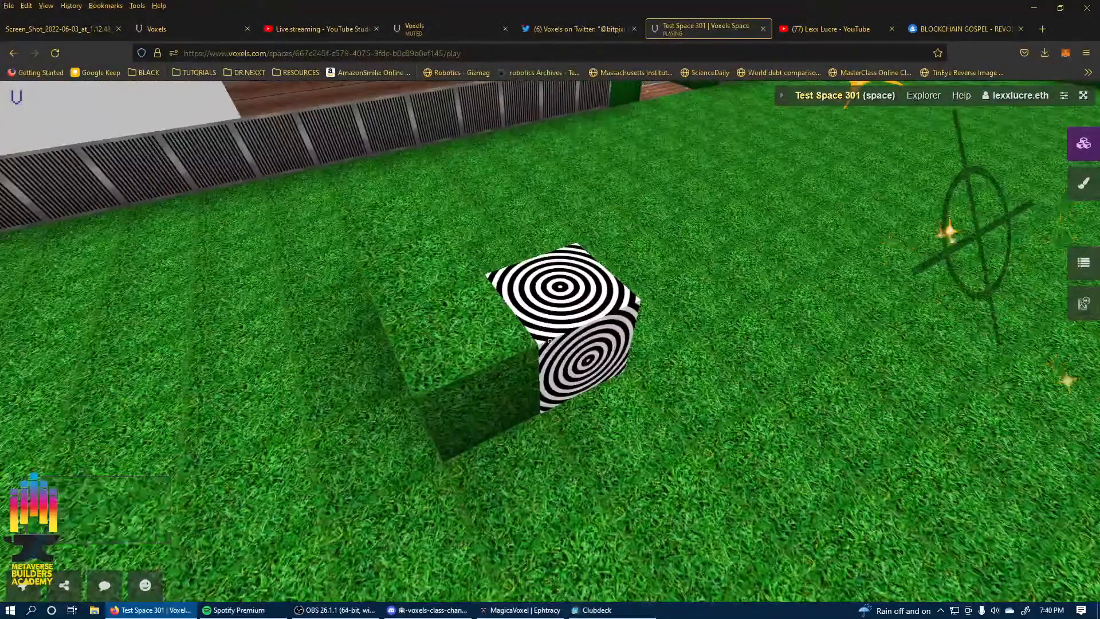
pyautogui.click(550, 341)
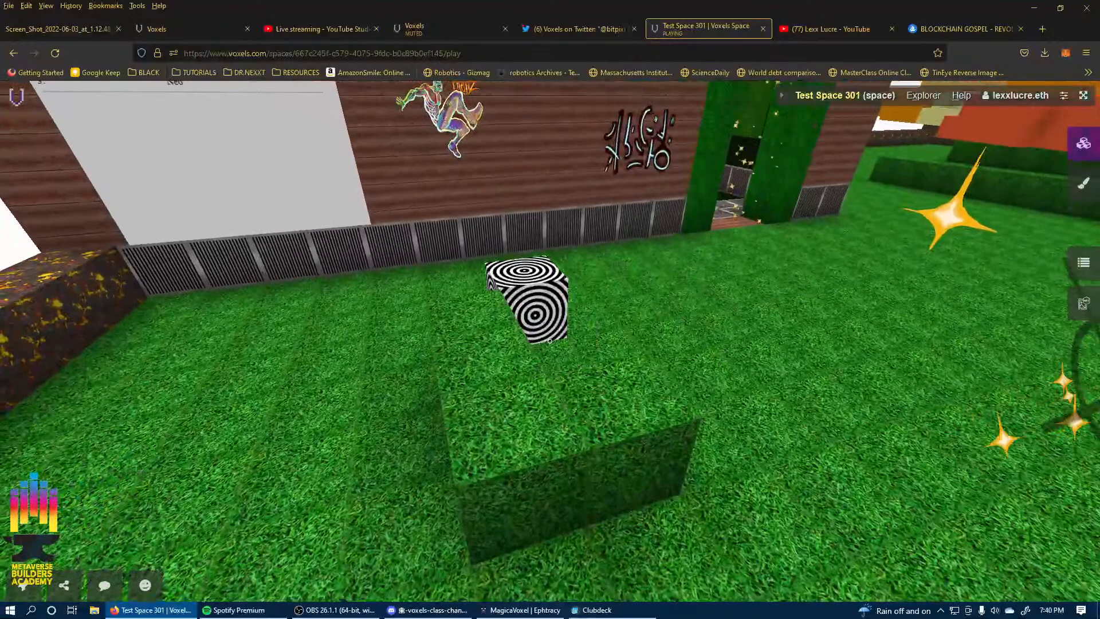
pyautogui.click(550, 342)
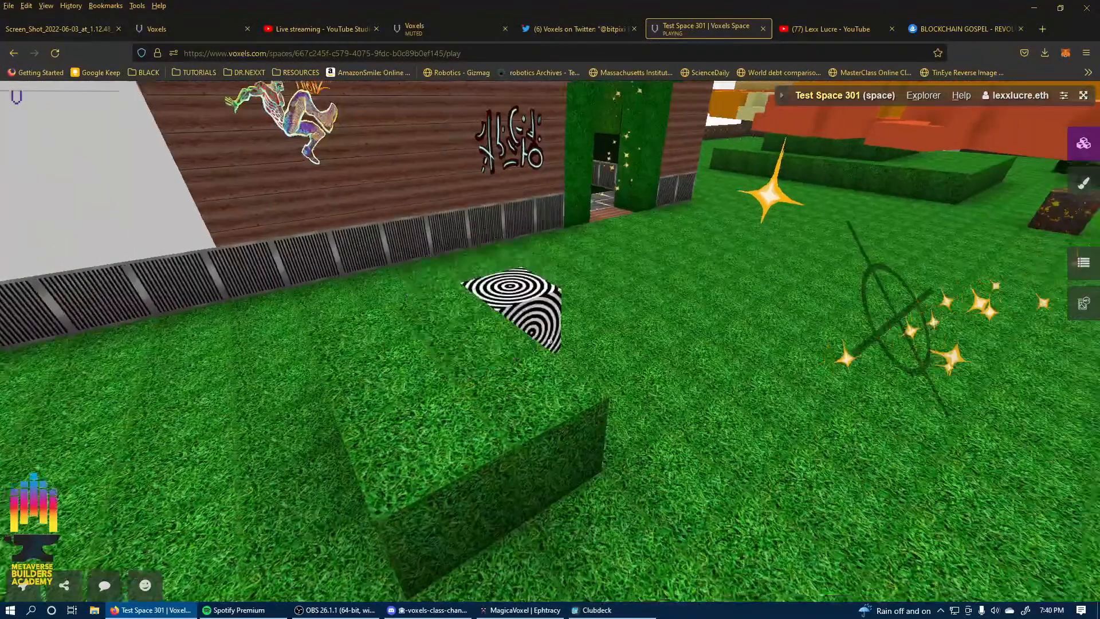
pyautogui.press('Escape')
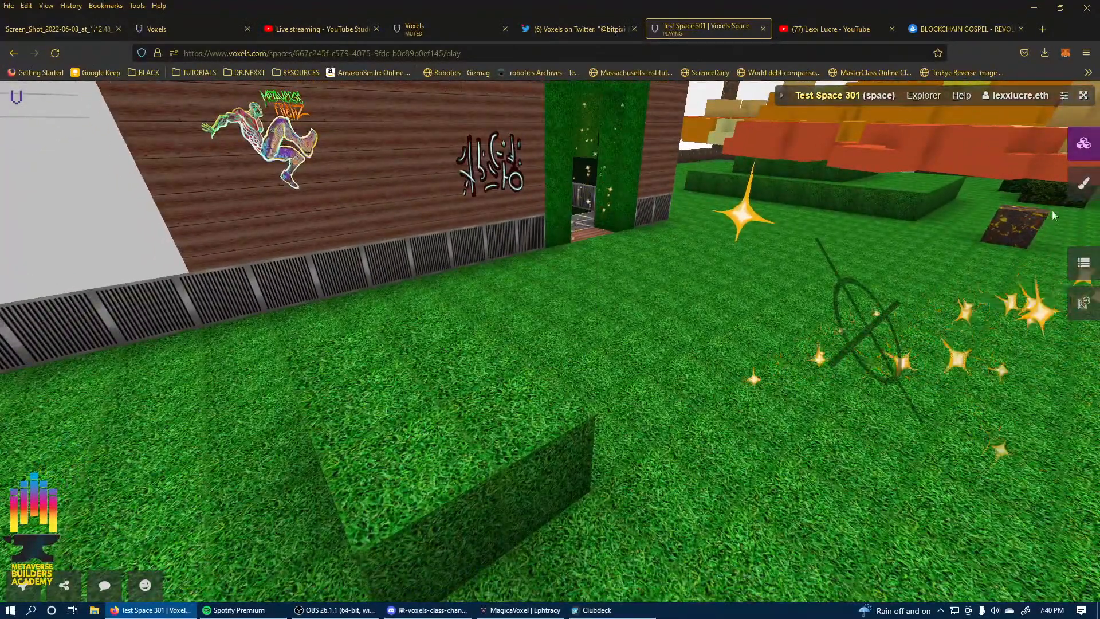
# Choose the pale yellow tint and build a row of tinted grass voxels beside the untinted ones.
pyautogui.click(777, 271)
pyautogui.press('Tab')
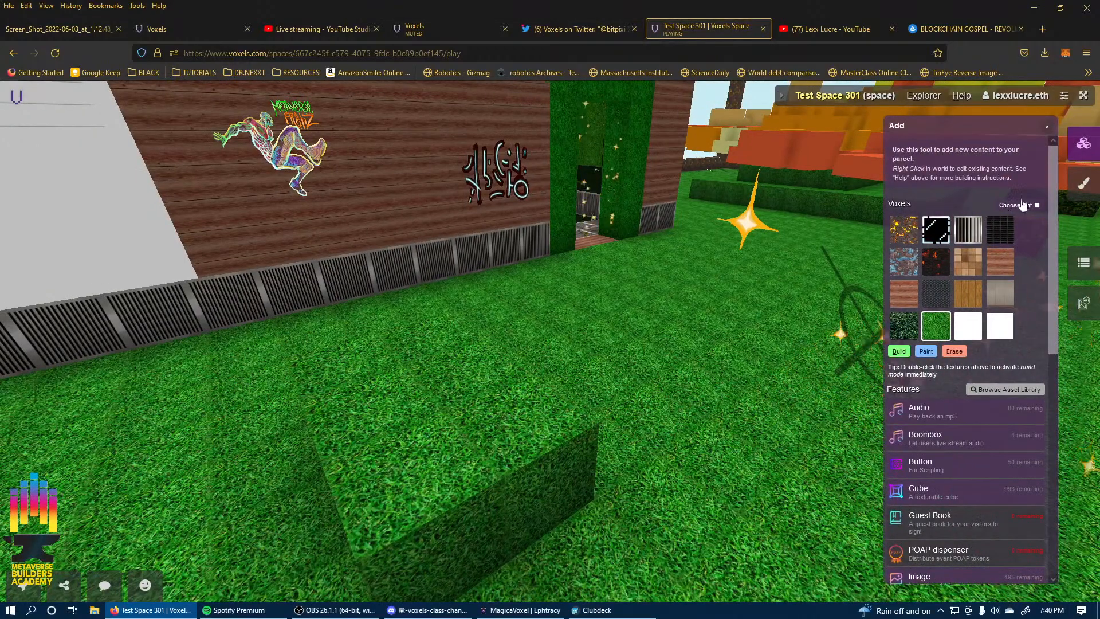
pyautogui.click(1023, 221)
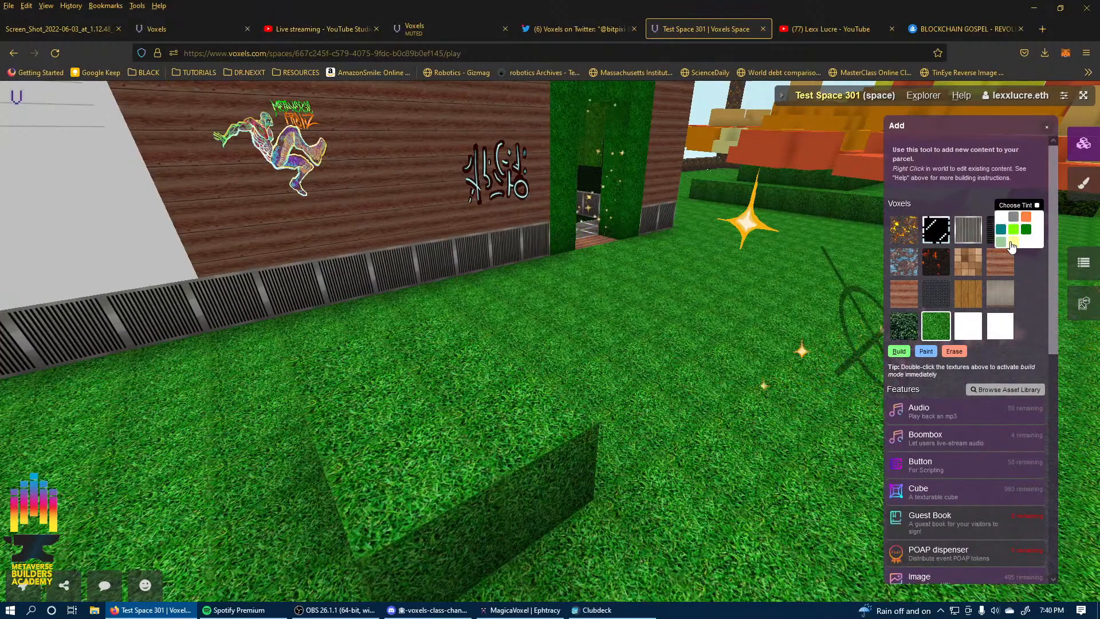
pyautogui.click(1013, 241)
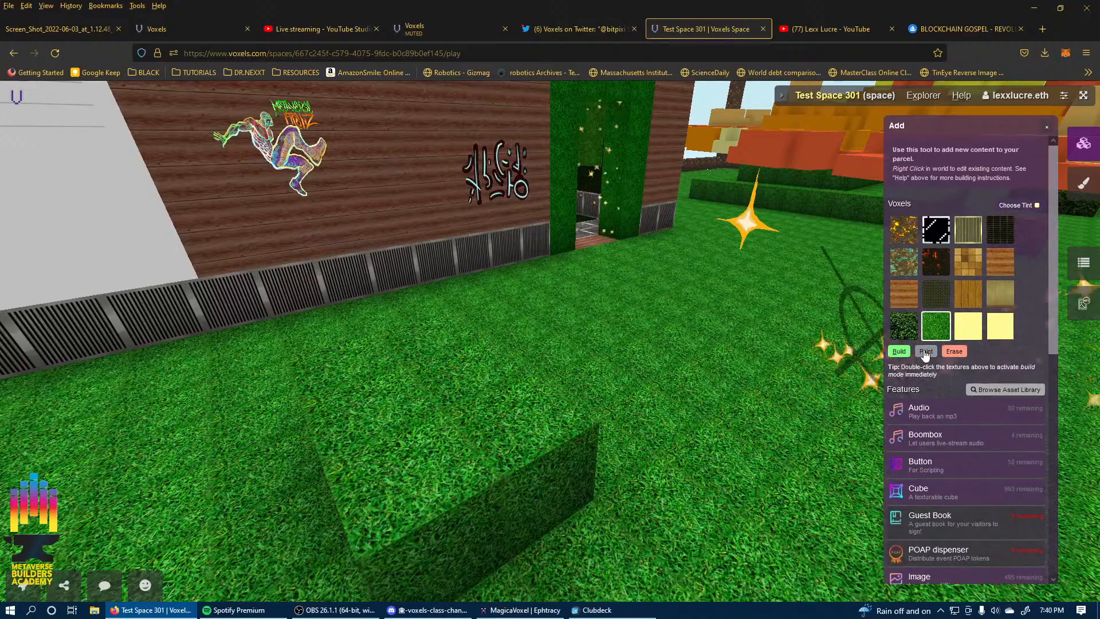
pyautogui.click(954, 352)
pyautogui.click(550, 342)
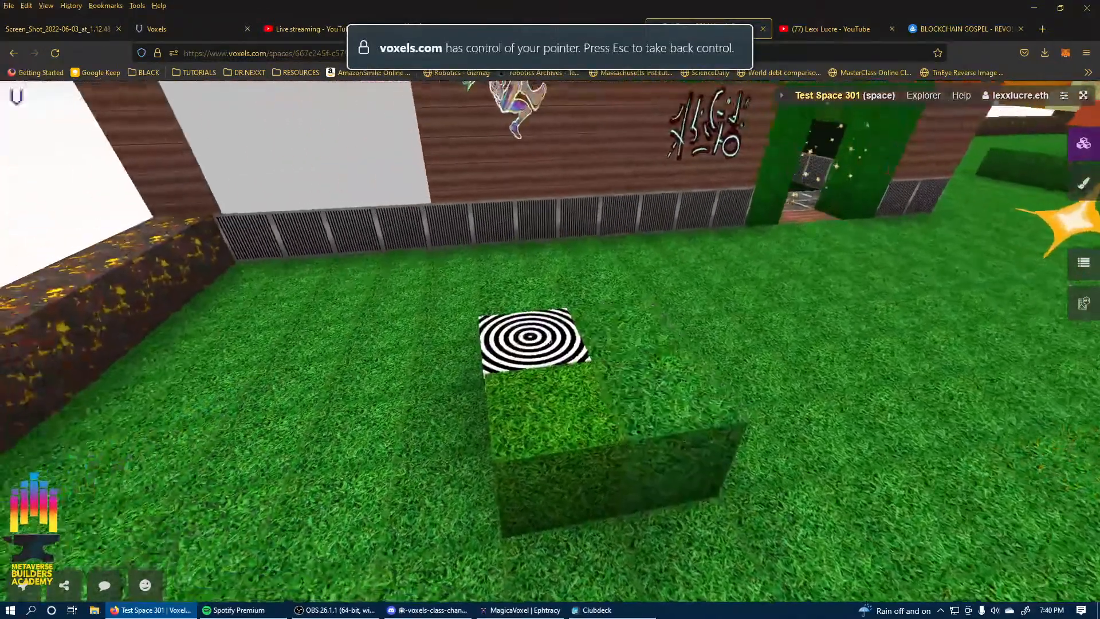
pyautogui.click(551, 342)
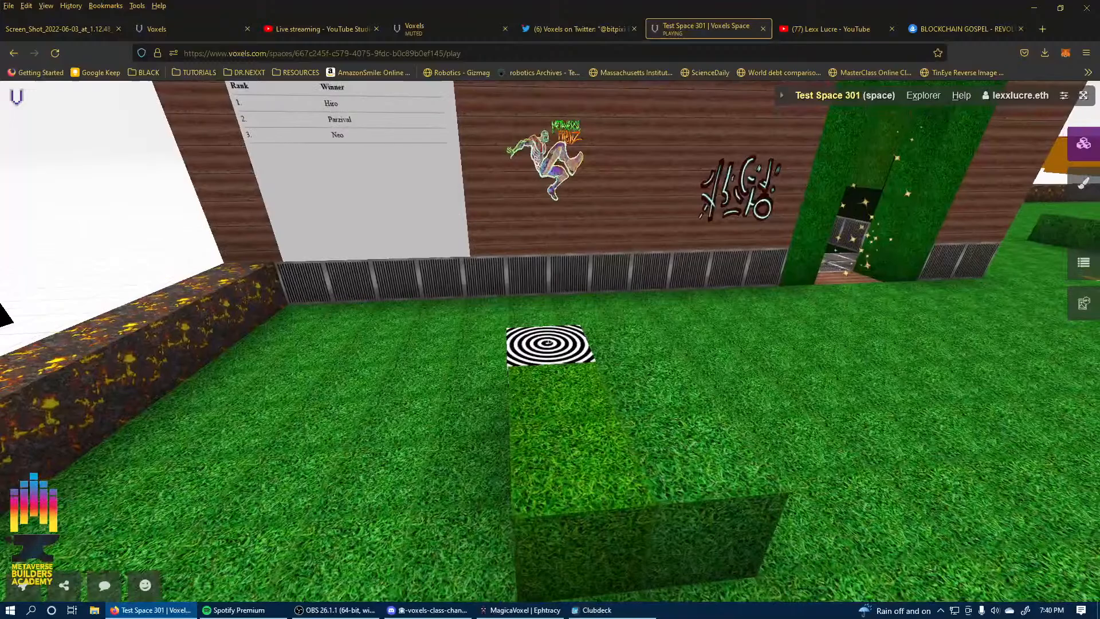
pyautogui.click(550, 341)
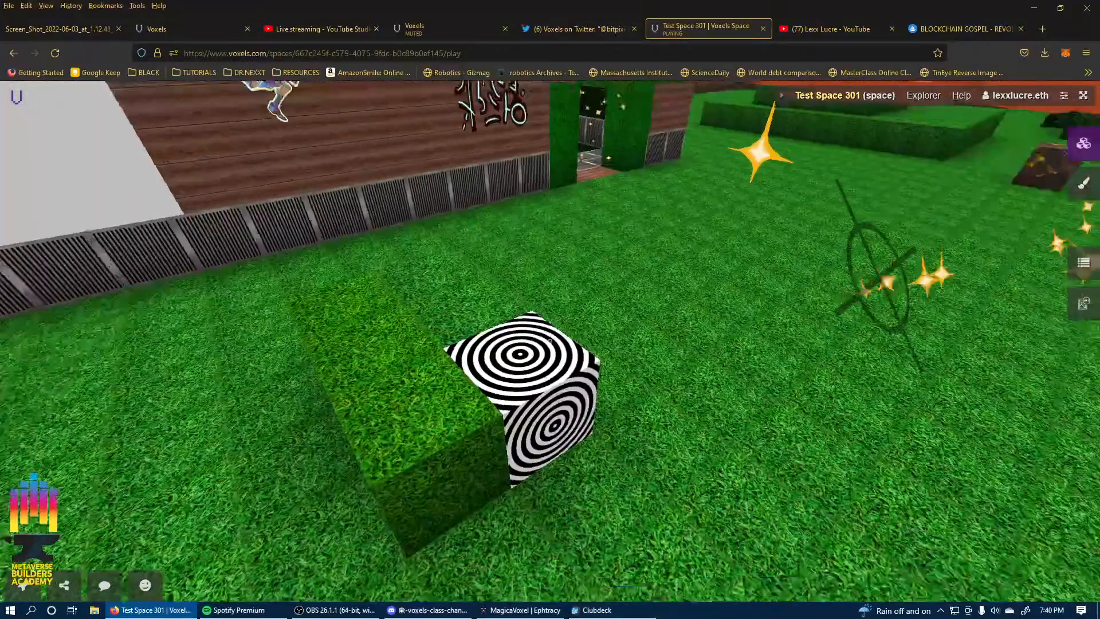
pyautogui.press('Escape')
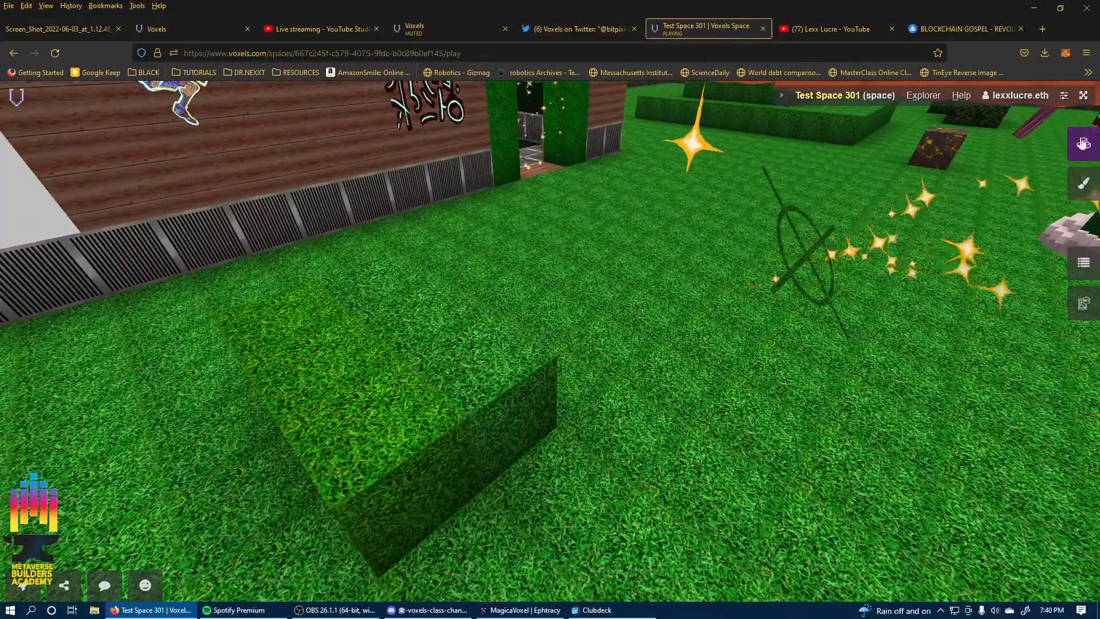
# Choose the dark green tint and build grass voxels alongside and around the end of the yellow-tinted row.
pyautogui.click(1083, 146)
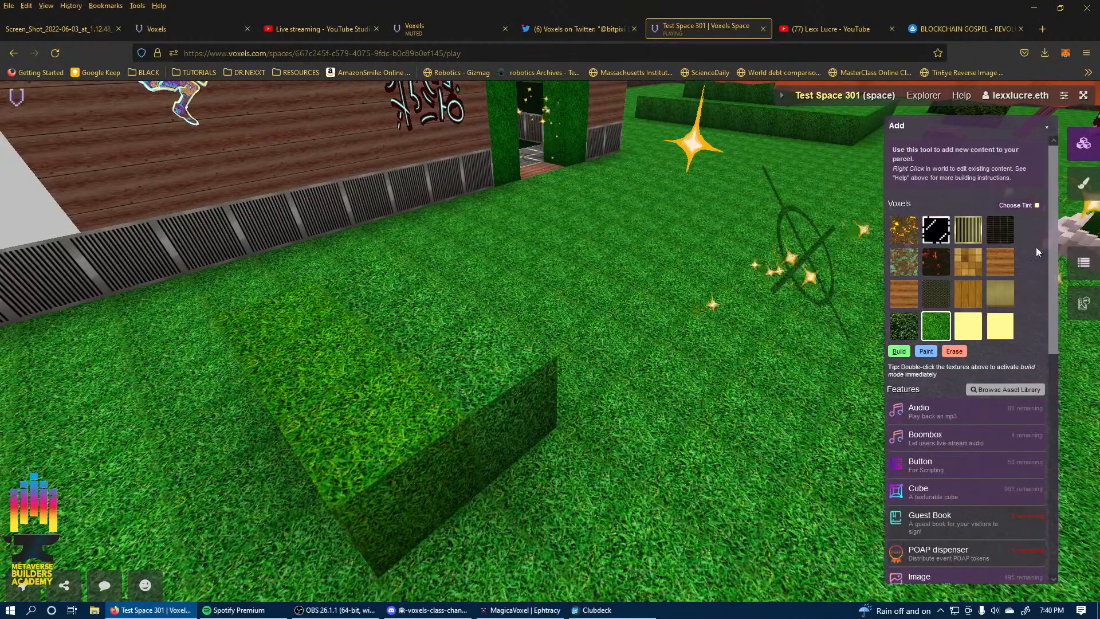
pyautogui.click(1030, 206)
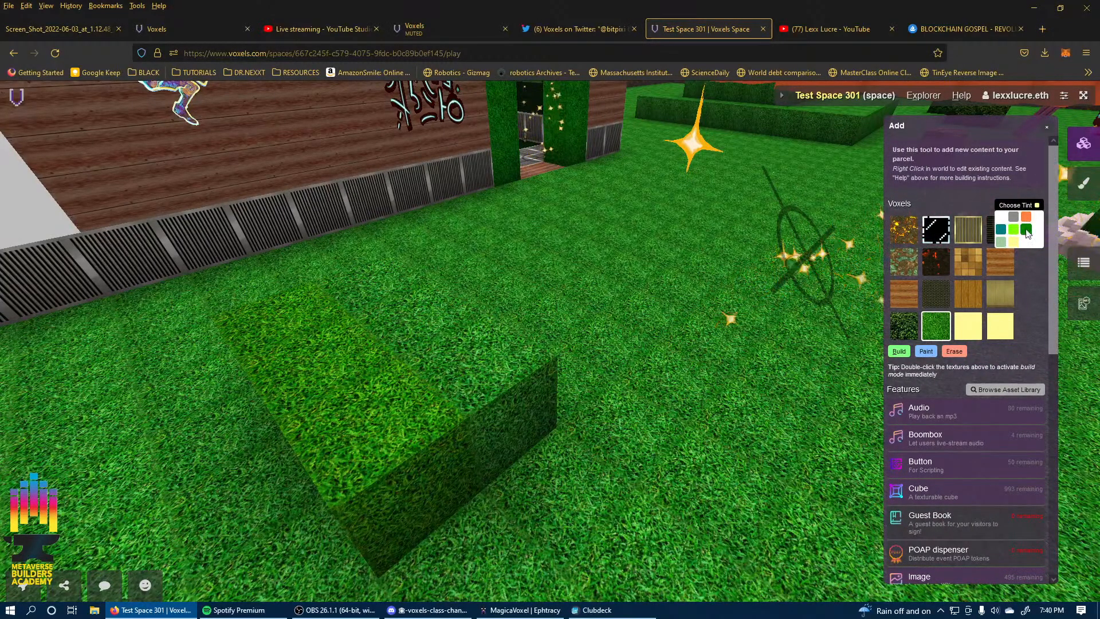
pyautogui.click(1027, 230)
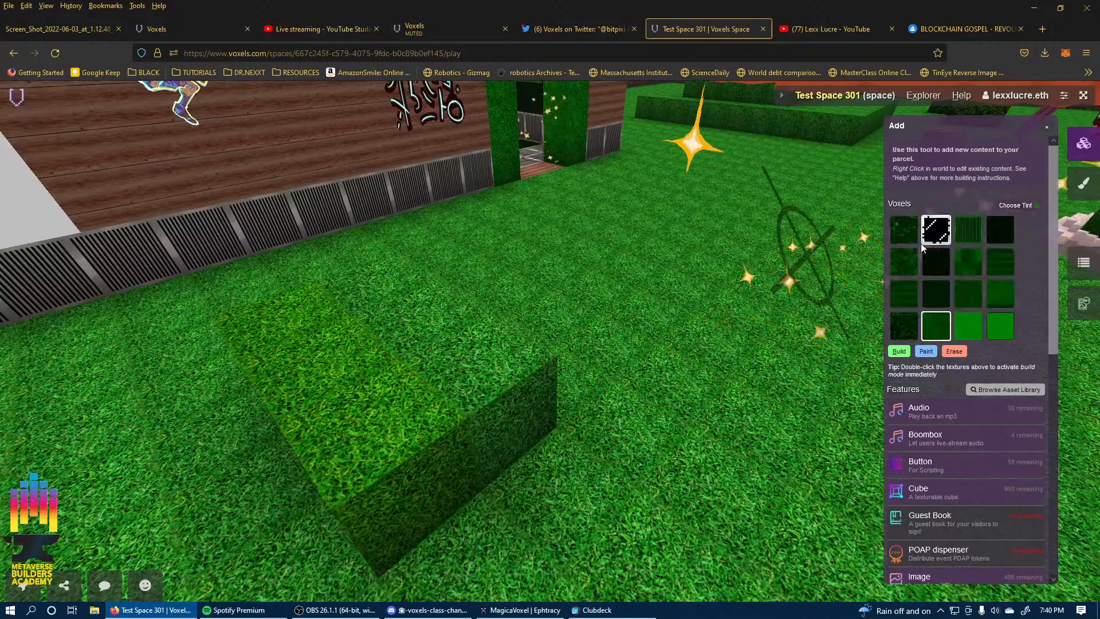
pyautogui.click(900, 351)
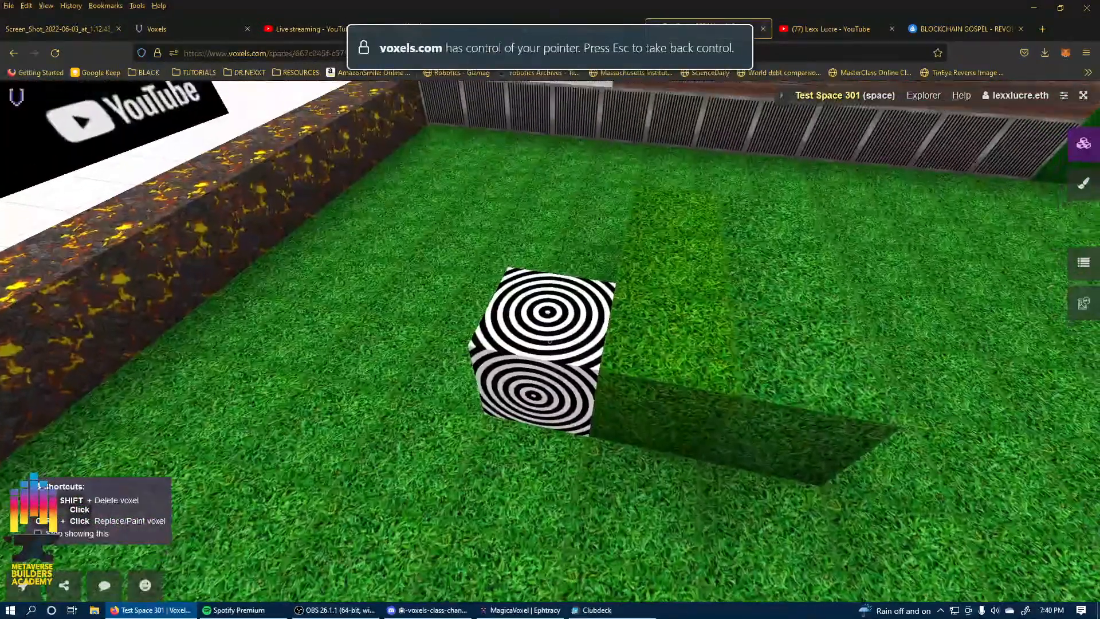
pyautogui.click(550, 342)
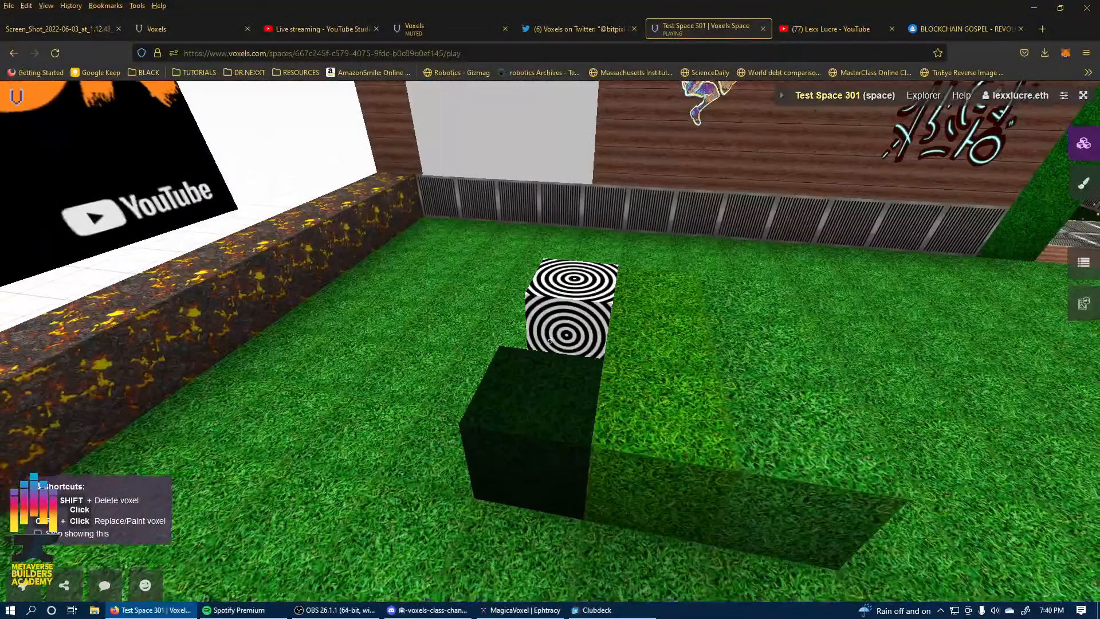
pyautogui.click(549, 341)
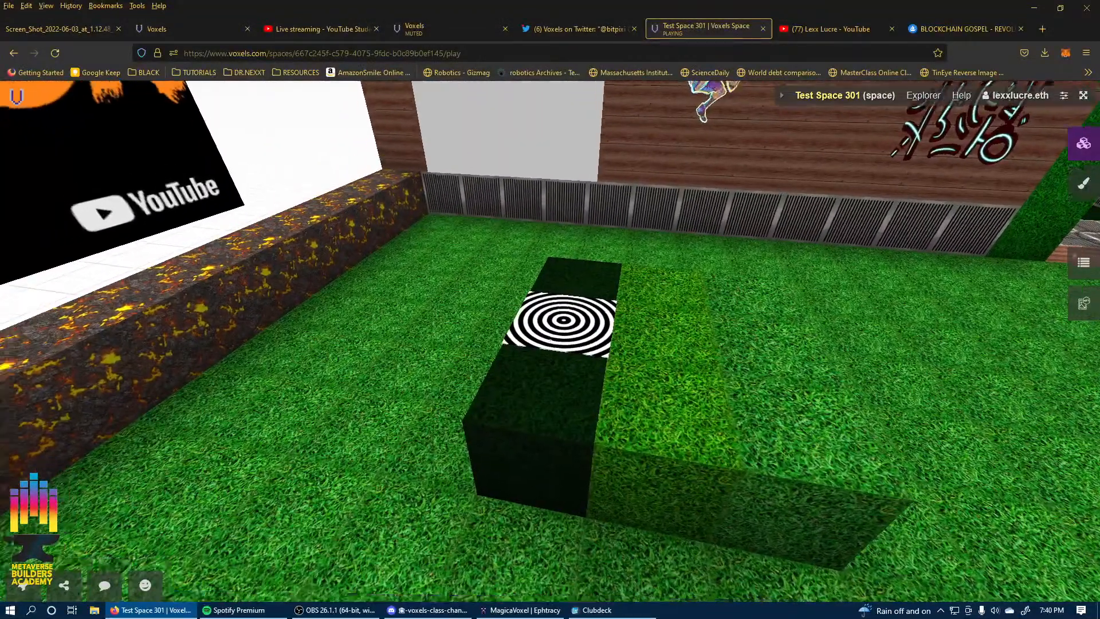
pyautogui.click(550, 342)
pyautogui.click(550, 341)
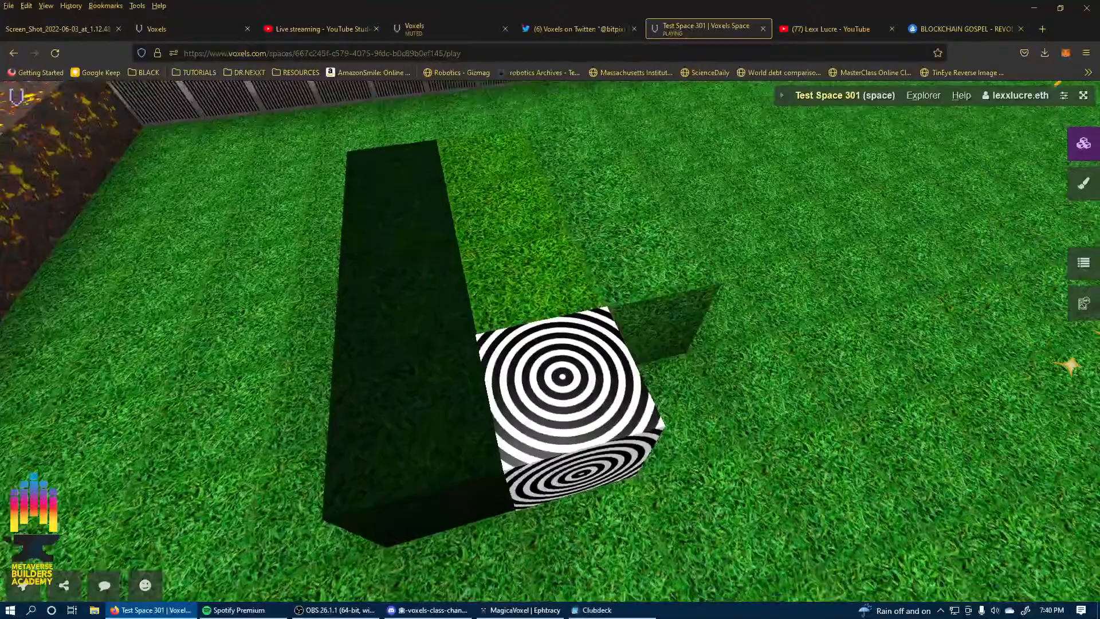
pyautogui.click(549, 341)
pyautogui.click(549, 342)
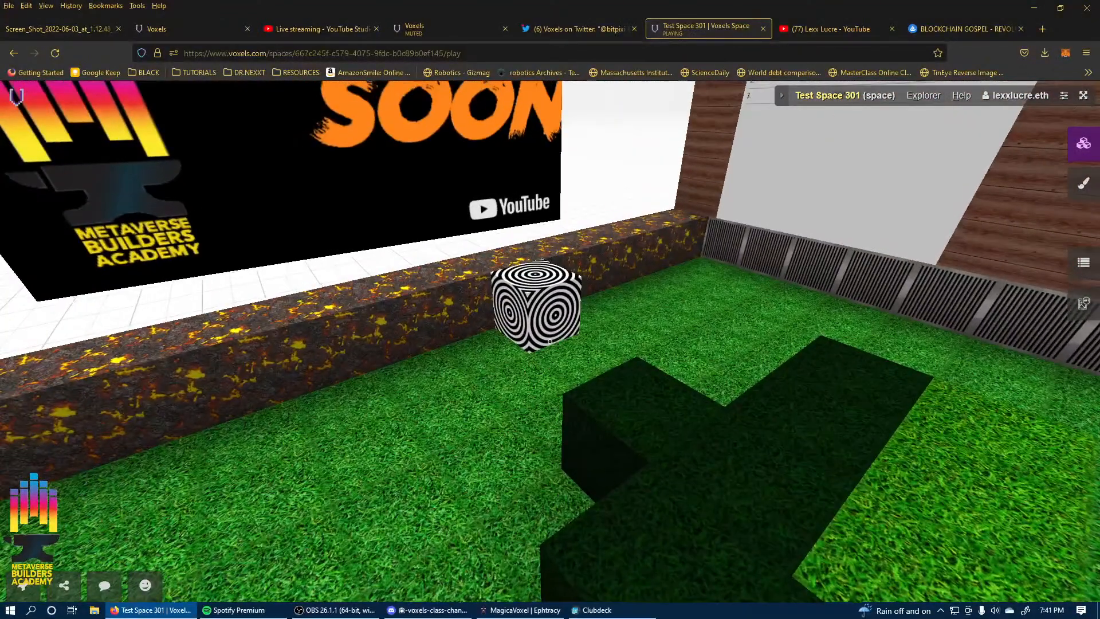
pyautogui.press('Escape')
pyautogui.moveTo(674, 374); pyautogui.dragTo(764, 383)
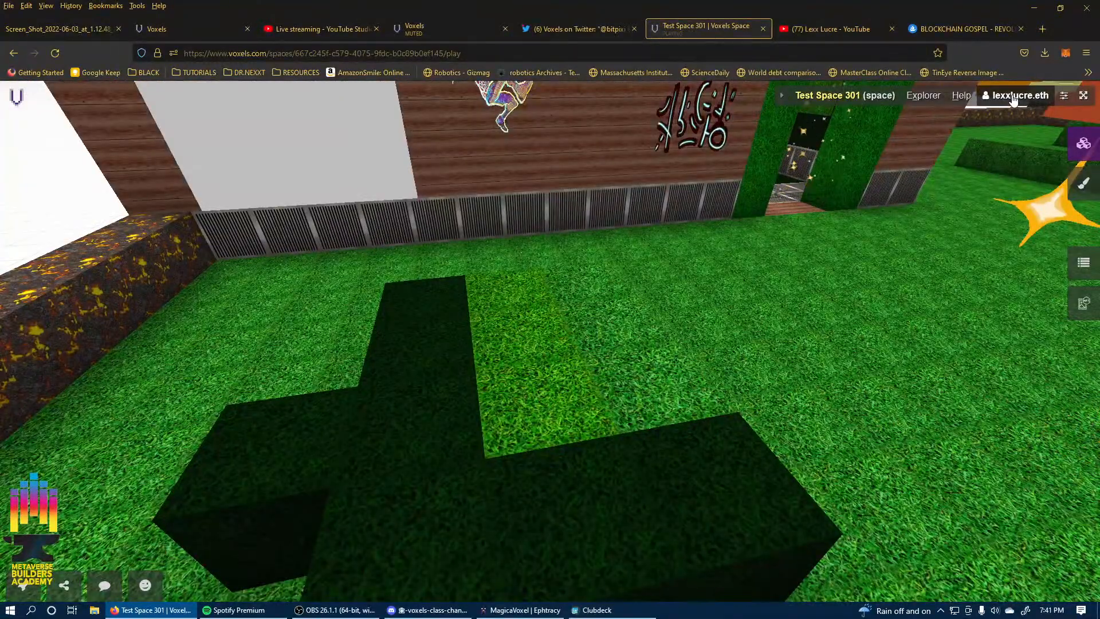
# Add a boombox feature on top of the dark green voxels.
pyautogui.click(1084, 145)
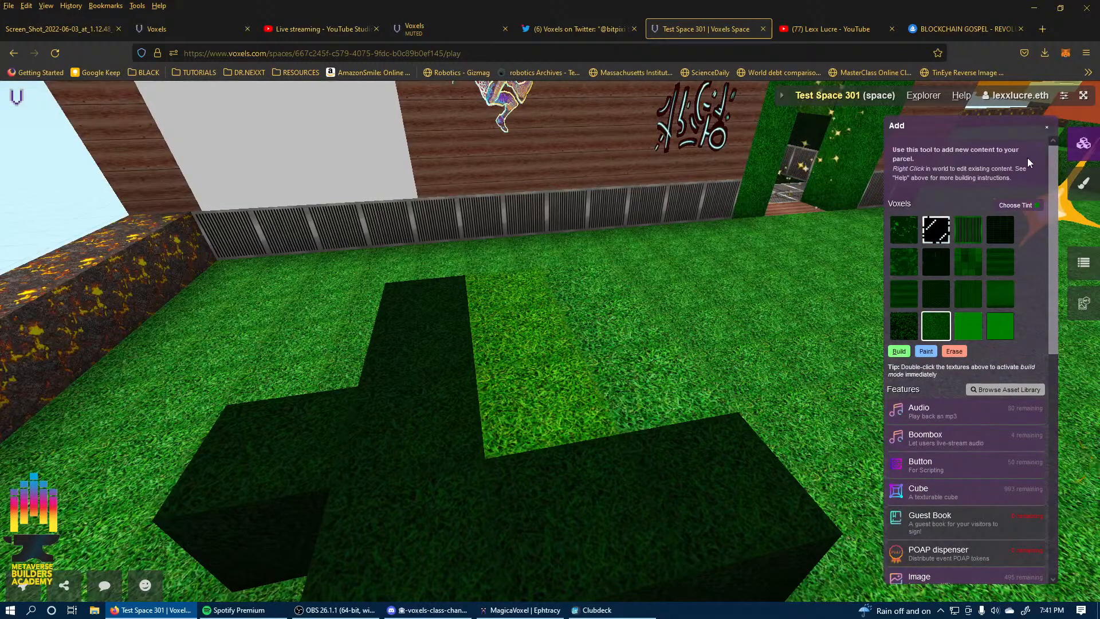
pyautogui.click(954, 438)
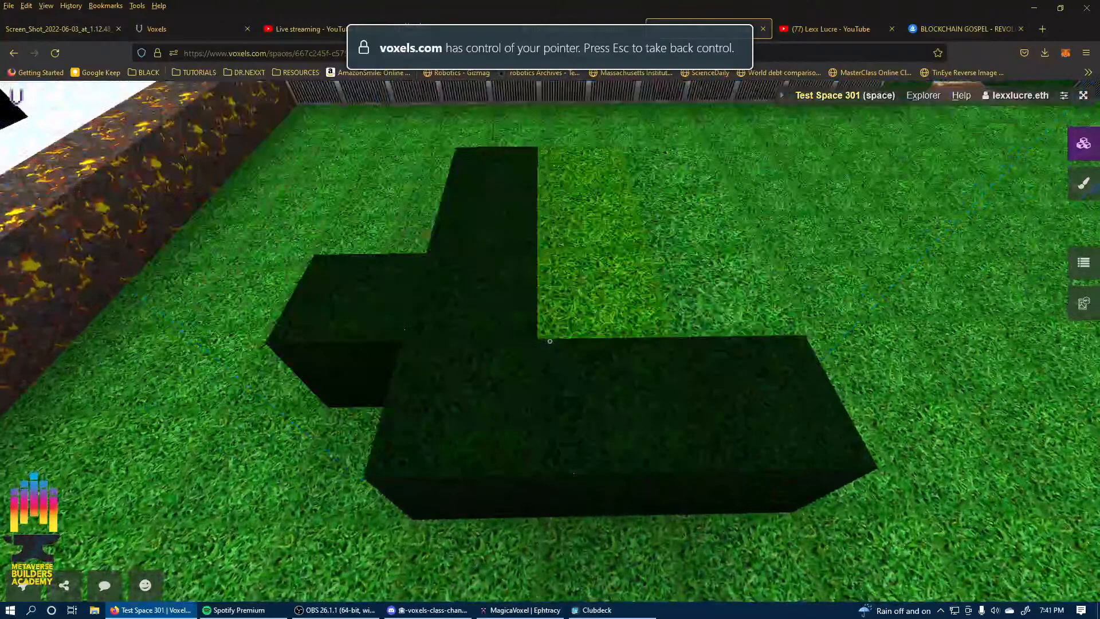
pyautogui.click(551, 341)
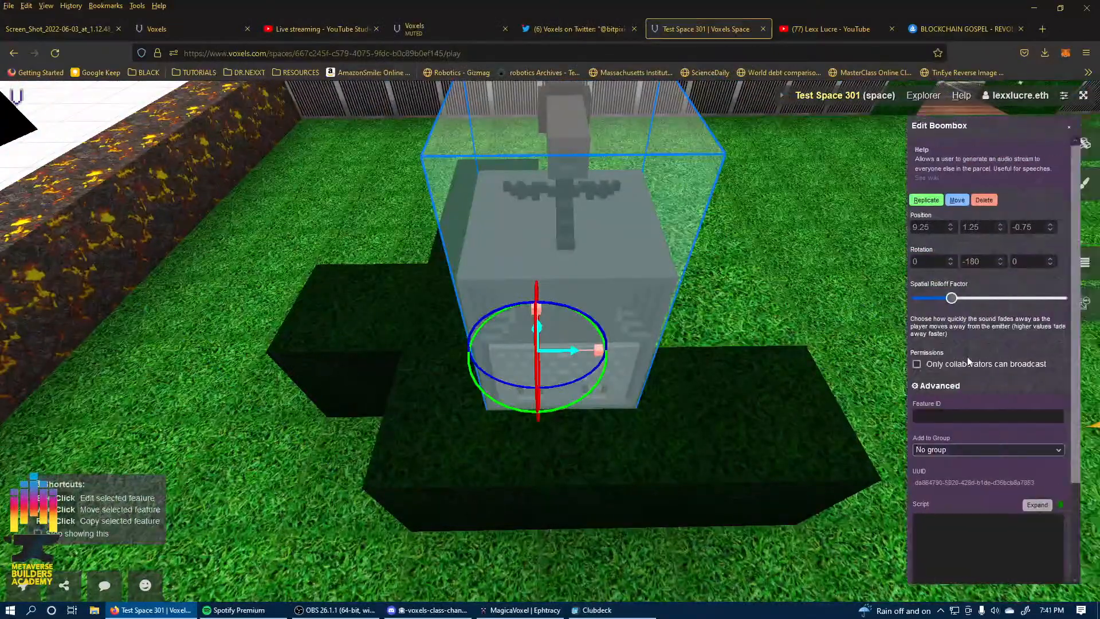
# Examine the boombox from several sides and review its settings, from the spatial rolloff and broadcast permissions down to the script field.
pyautogui.moveTo(666, 414); pyautogui.dragTo(708, 332)
pyautogui.moveTo(583, 449); pyautogui.dragTo(124, 357)
pyautogui.press('d')
pyautogui.press('s')
pyautogui.moveTo(550, 404); pyautogui.dragTo(322, 409)
pyautogui.press('w')
pyautogui.press('d')
pyautogui.moveTo(554, 393); pyautogui.dragTo(228, 430)
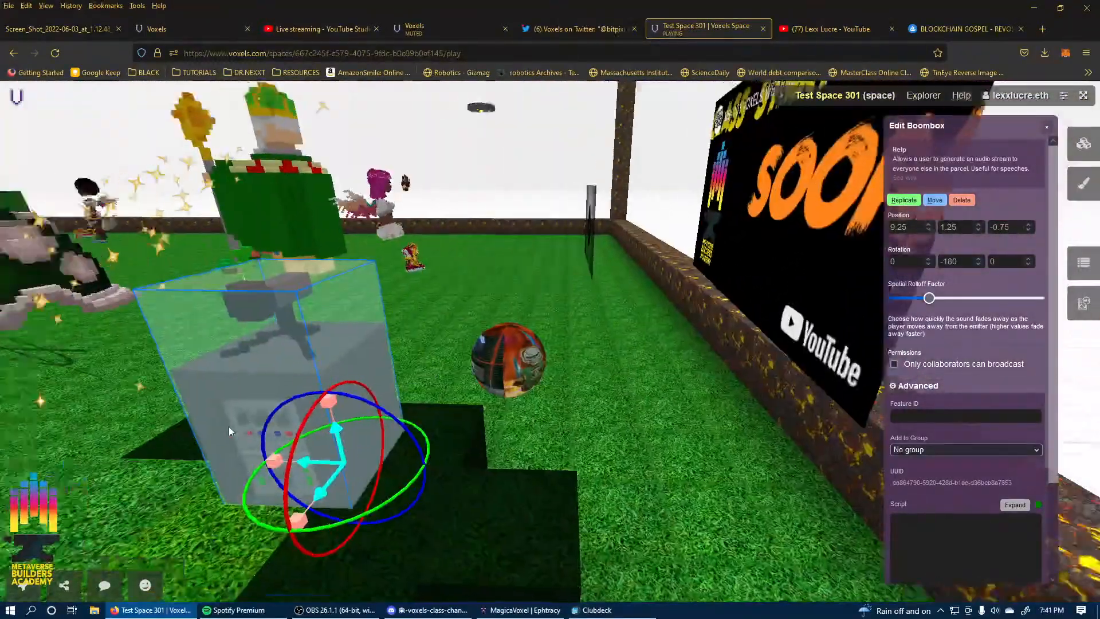
pyautogui.press('s')
pyautogui.moveTo(518, 367); pyautogui.dragTo(421, 404)
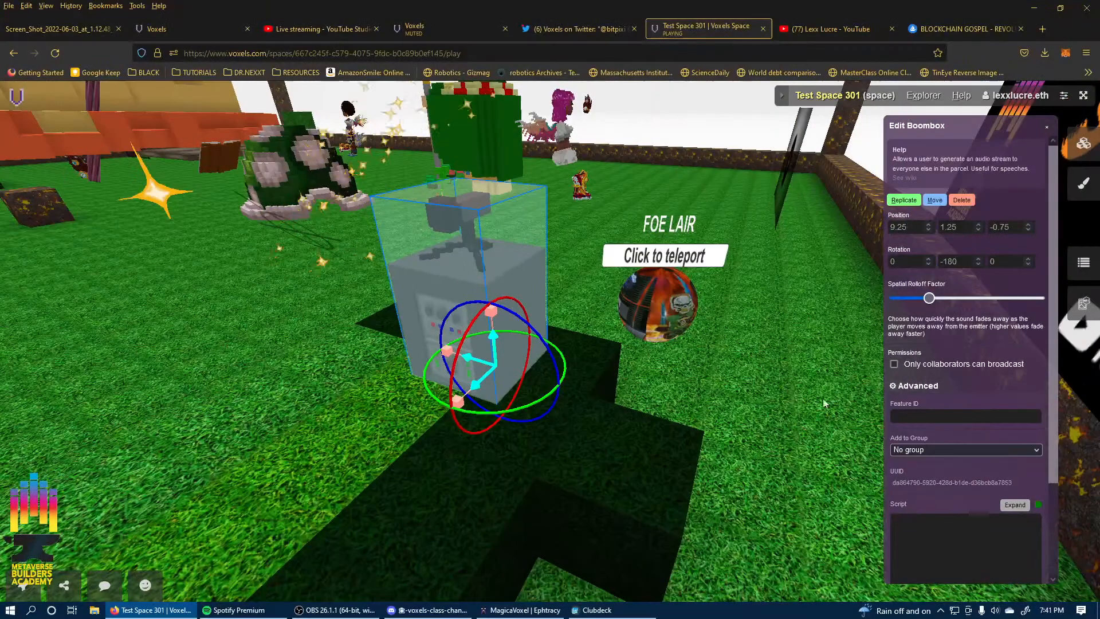
pyautogui.scroll(-1, 950, 388)
pyautogui.scroll(-2, 950, 388)
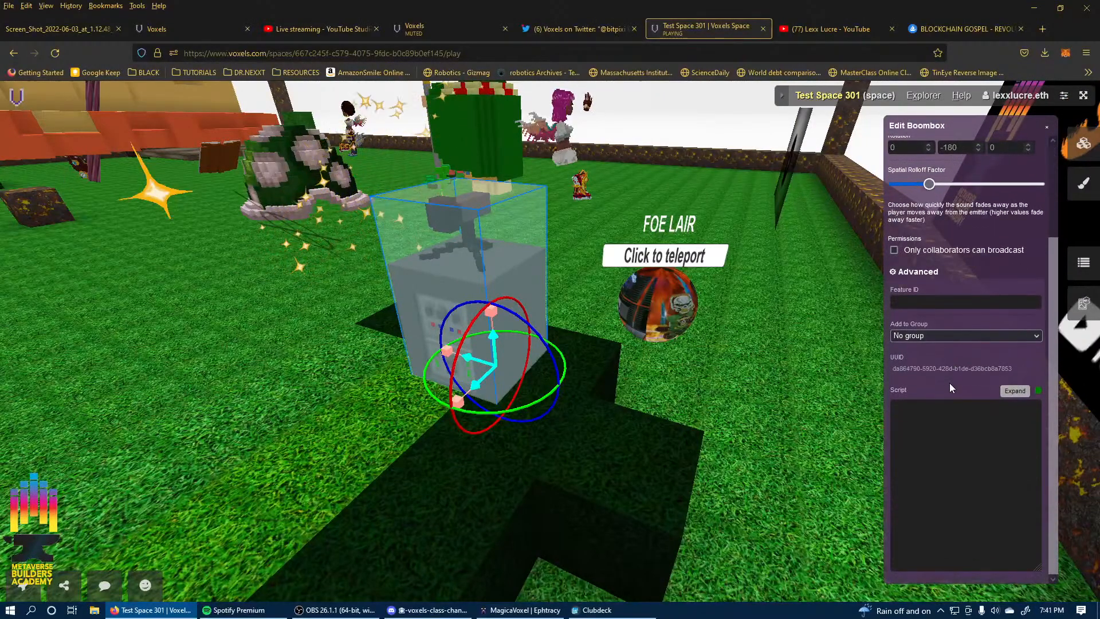
# Open the boombox's broadcast dialog to view its input device and monitoring options, and close it without broadcasting.
pyautogui.click(701, 353)
pyautogui.click(550, 341)
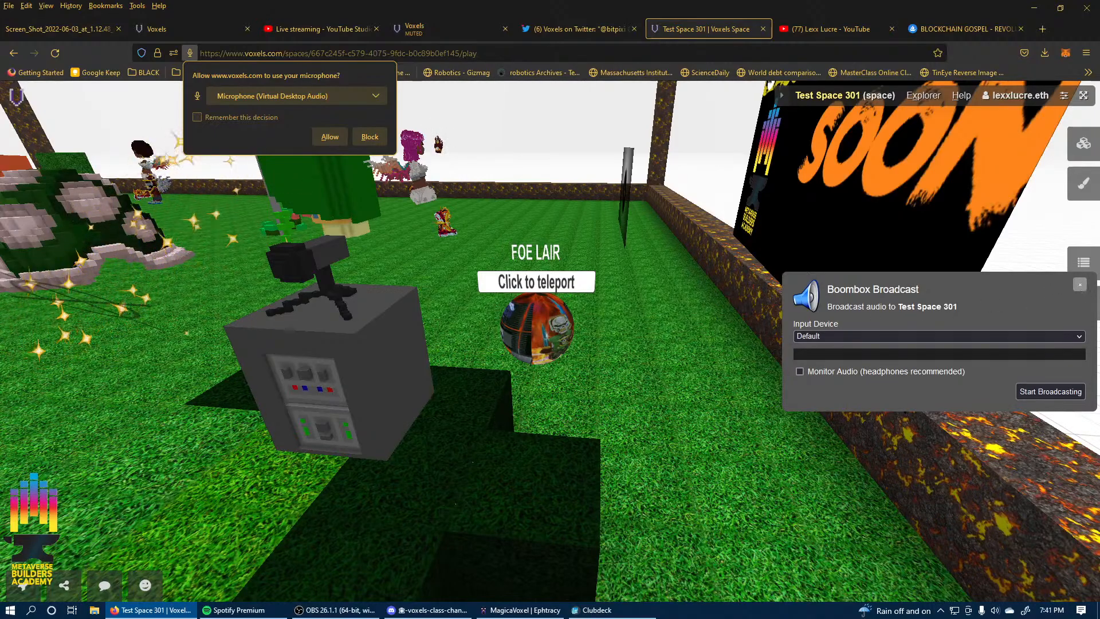
pyautogui.click(1080, 284)
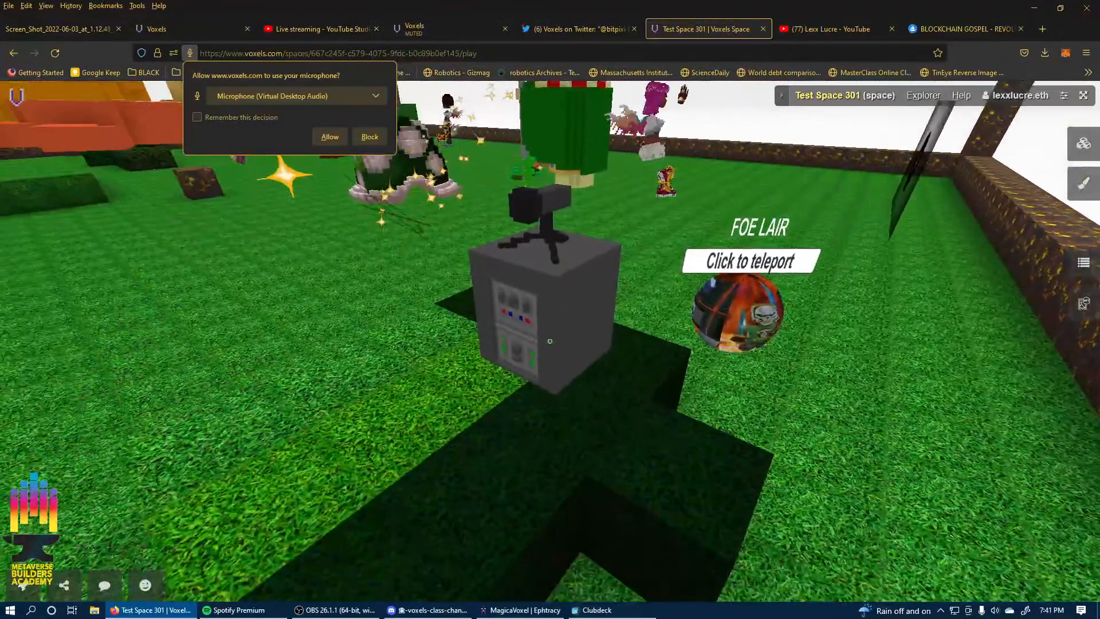
# Select the boombox for editing, review its settings and delete it from the dark green voxels.
pyautogui.click(550, 341)
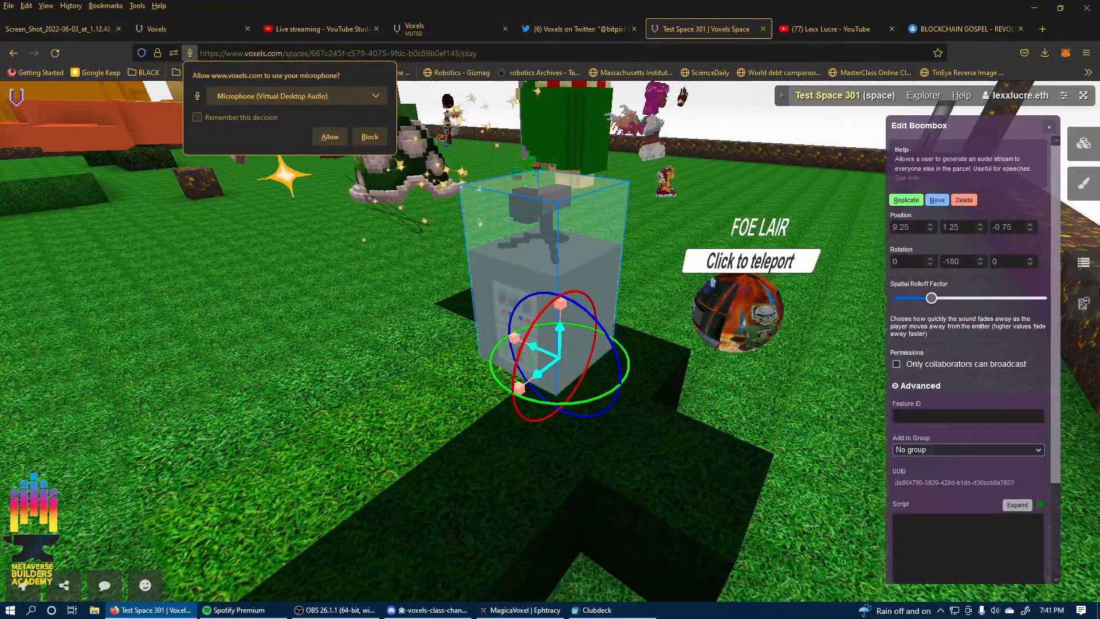
pyautogui.scroll(-2, 961, 379)
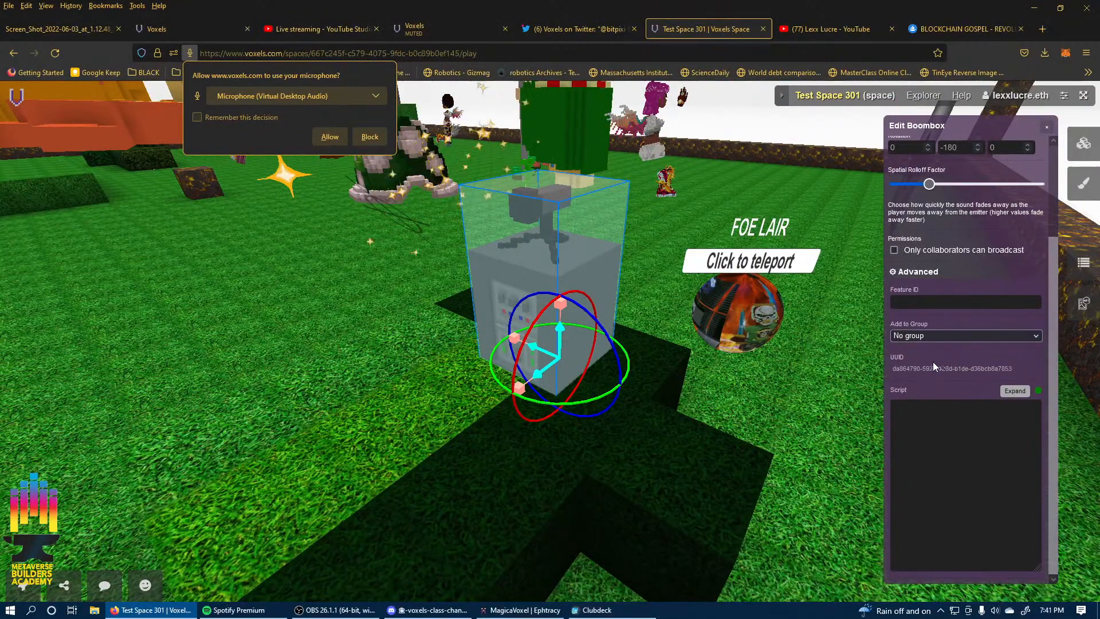
pyautogui.scroll(2, 935, 357)
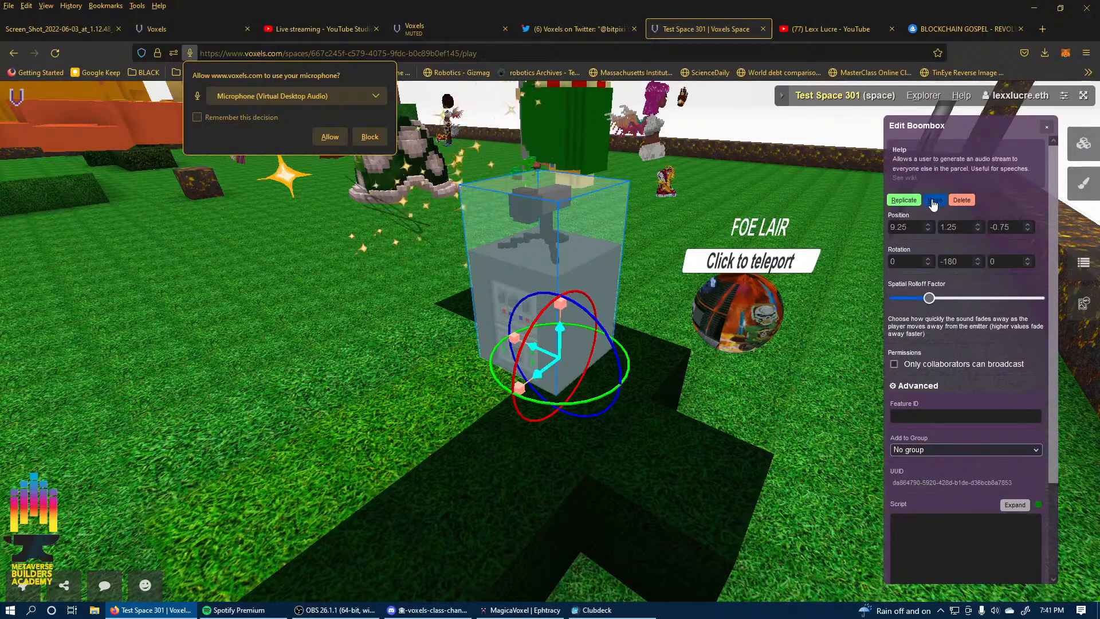
pyautogui.click(962, 202)
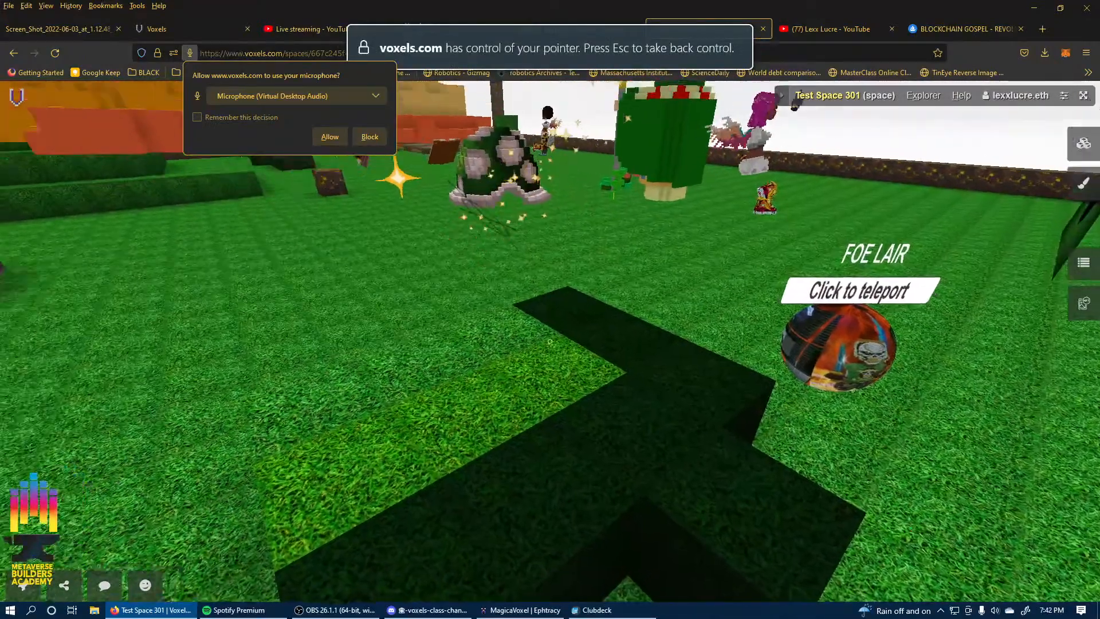
pyautogui.press('Escape')
pyautogui.moveTo(917, 123); pyautogui.dragTo(630, 321)
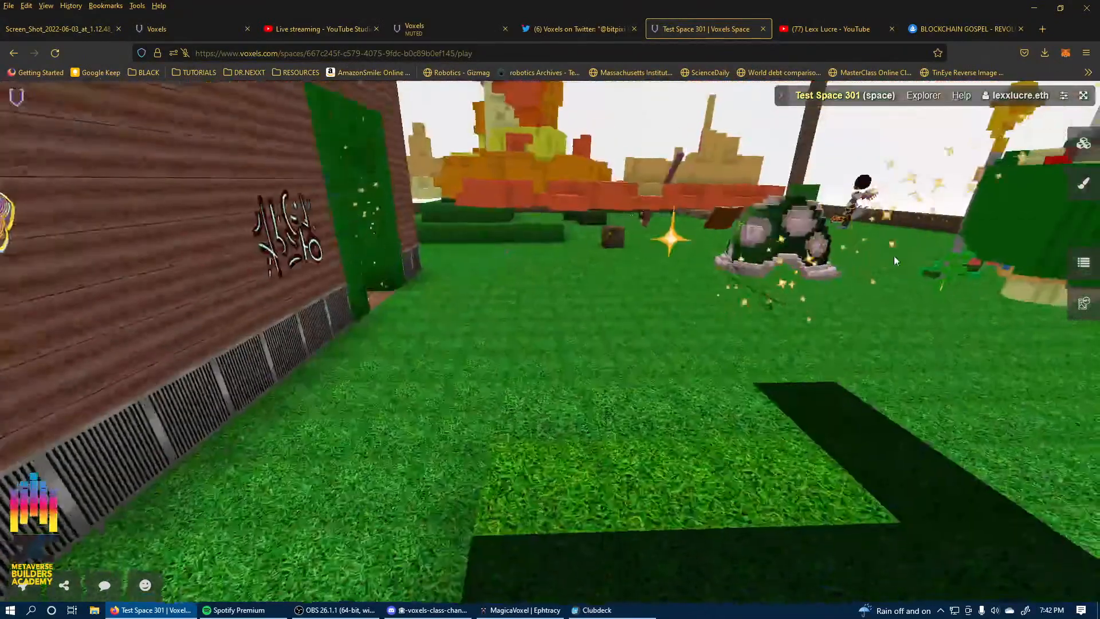
# Open the tool for adding content and look through its list of available features.
pyautogui.click(1084, 142)
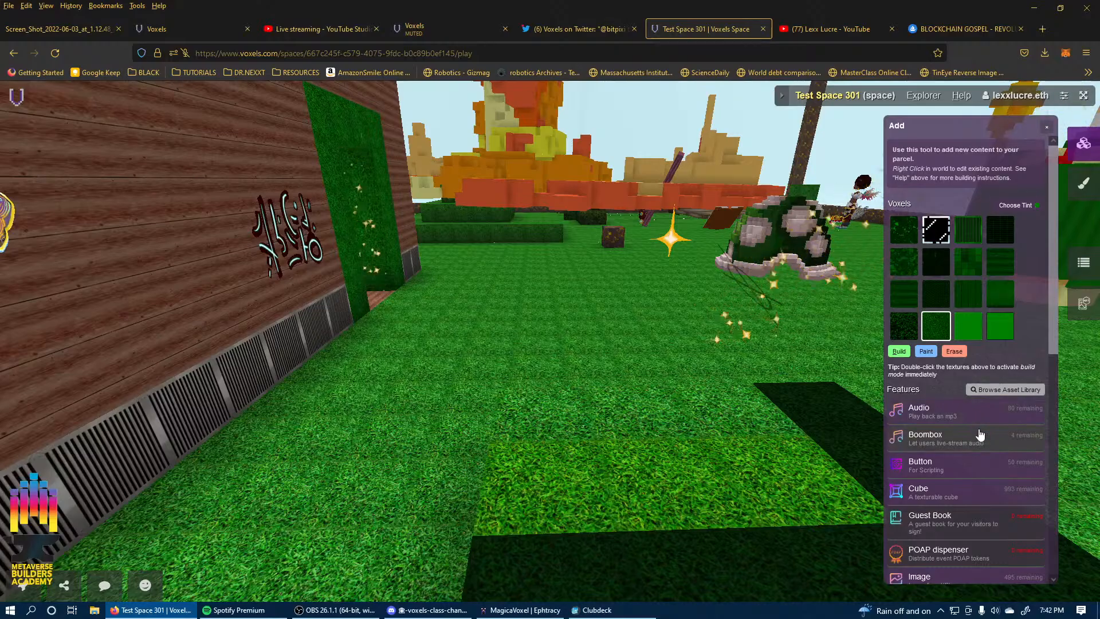
pyautogui.moveTo(476, 410); pyautogui.dragTo(814, 391)
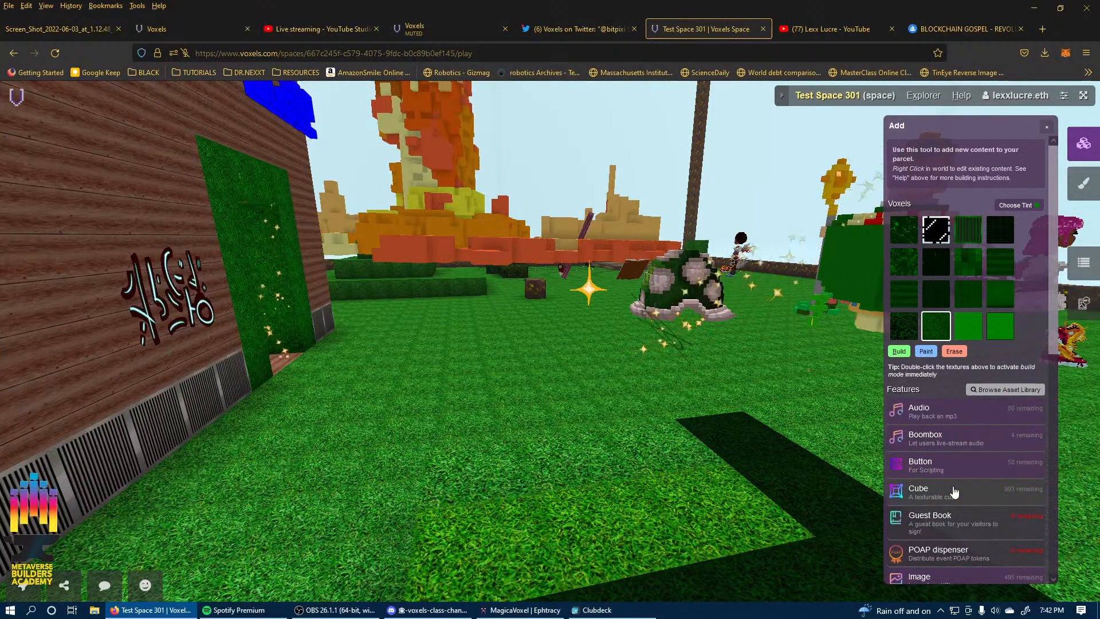
pyautogui.scroll(-2, 954, 491)
pyautogui.scroll(-2, 954, 492)
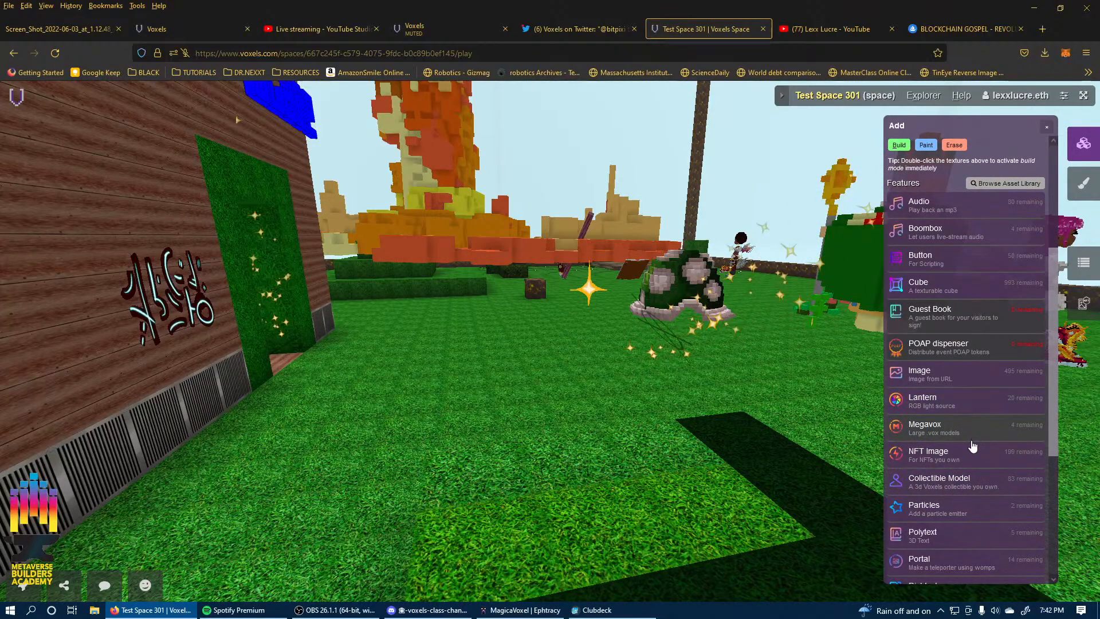
# Review the features that can be added to the parcel, from Audio to Youtube / Twitch, while looking around the space.
pyautogui.scroll(-2, 960, 467)
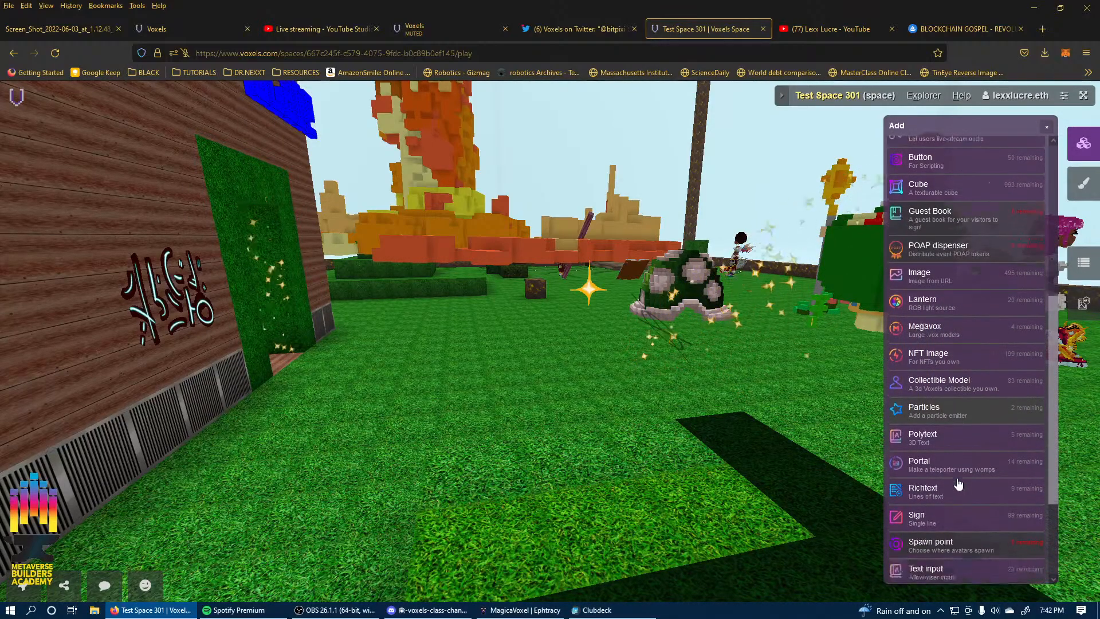
pyautogui.moveTo(691, 418); pyautogui.dragTo(836, 364)
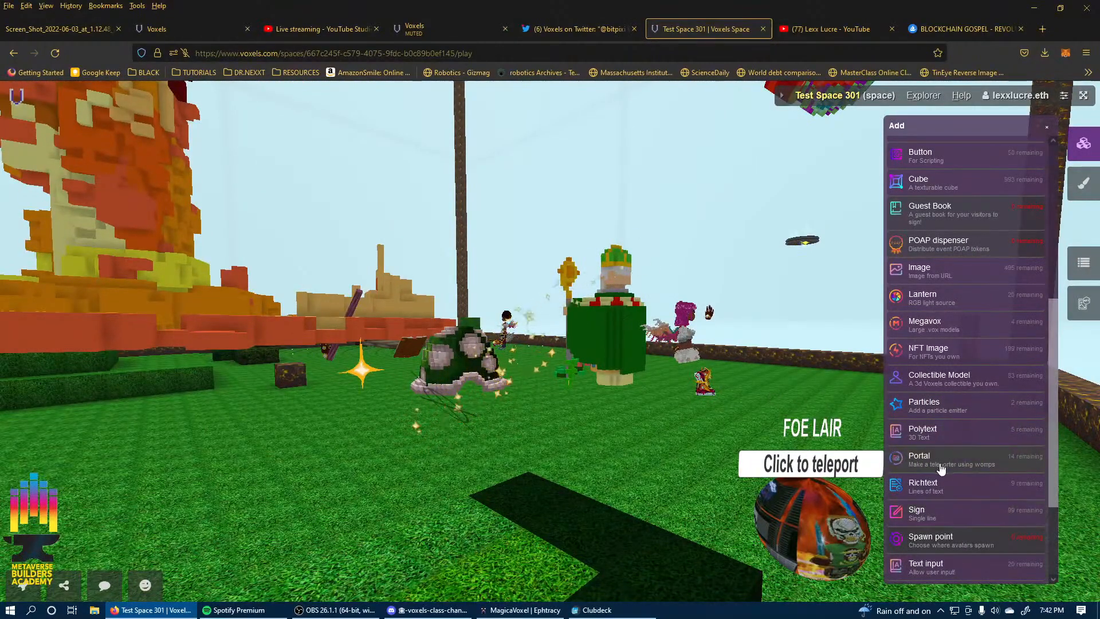
pyautogui.moveTo(562, 291); pyautogui.dragTo(246, 281)
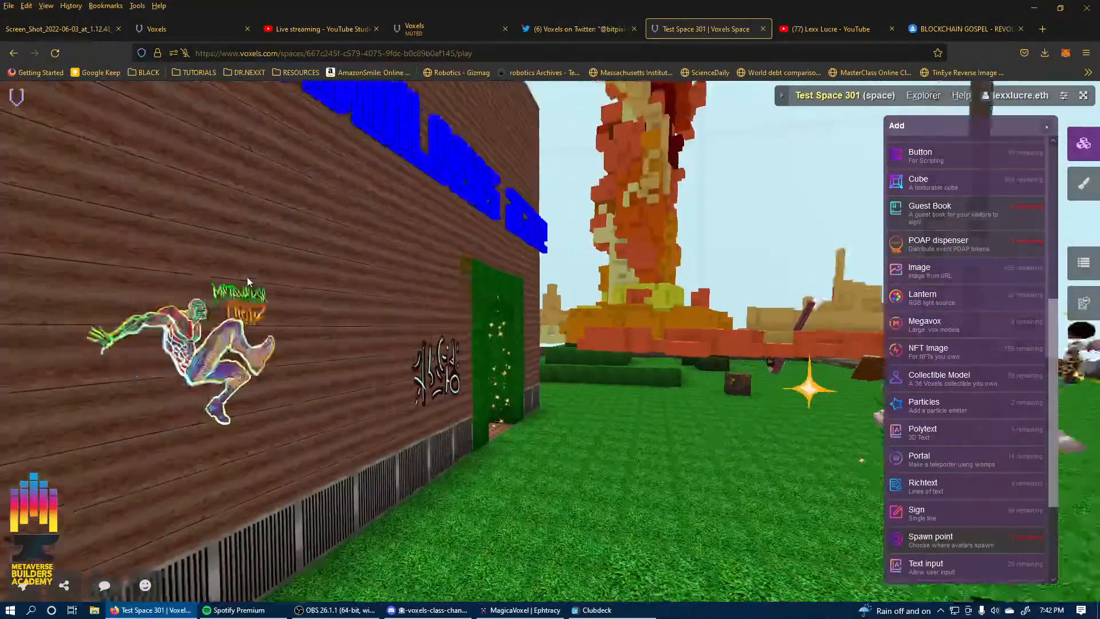
pyautogui.moveTo(521, 288); pyautogui.dragTo(710, 556)
pyautogui.scroll(-3, 1012, 479)
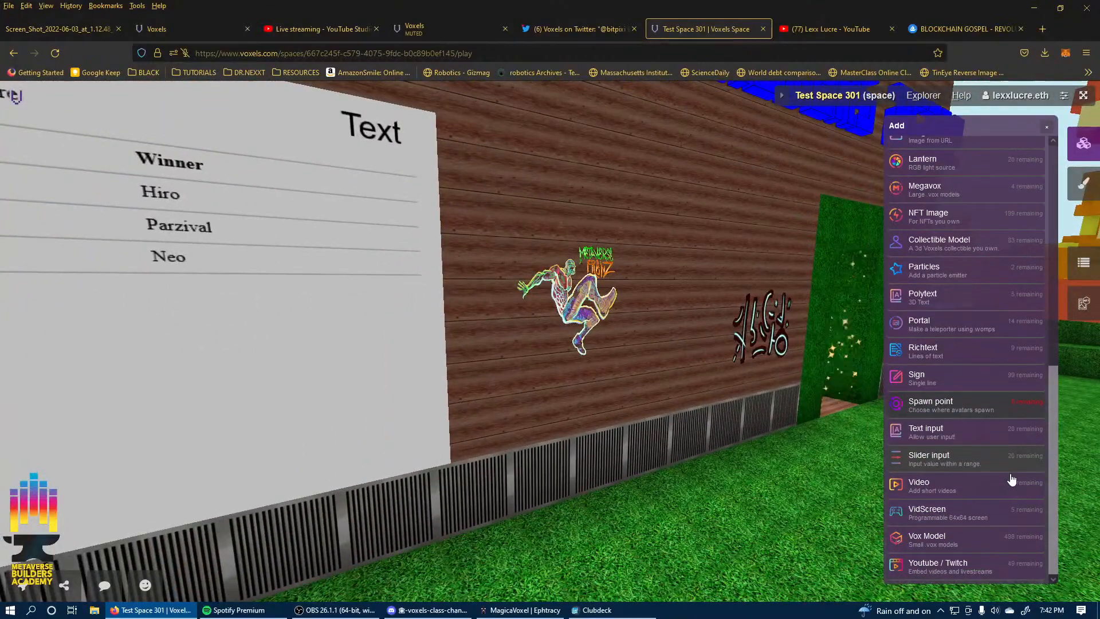
pyautogui.moveTo(745, 506); pyautogui.dragTo(976, 526)
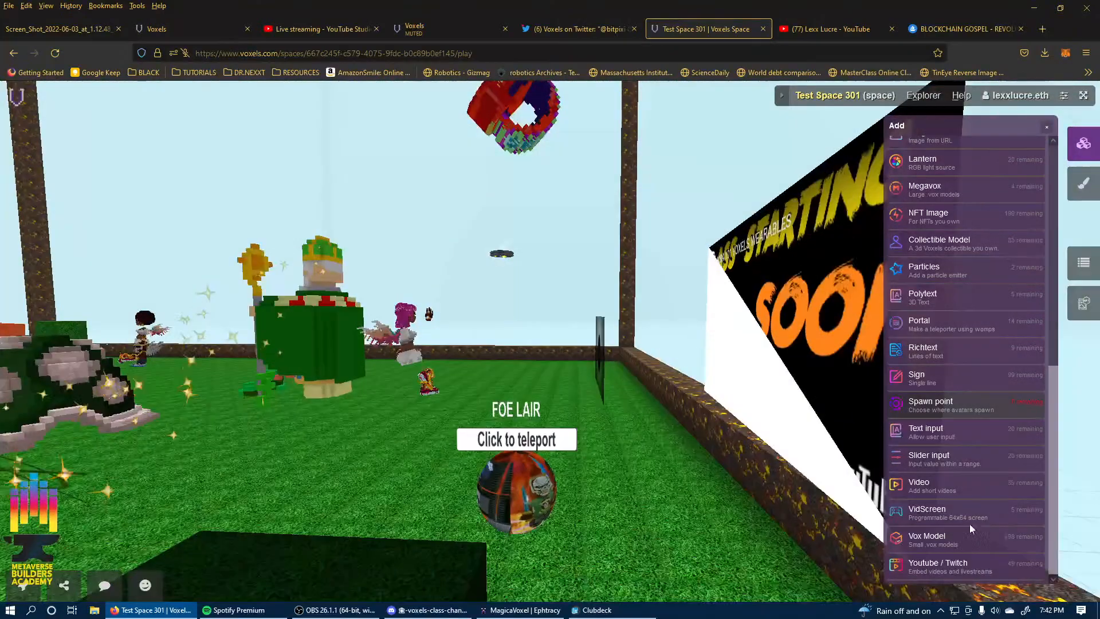
pyautogui.rightClick(912, 369)
pyautogui.click(837, 485)
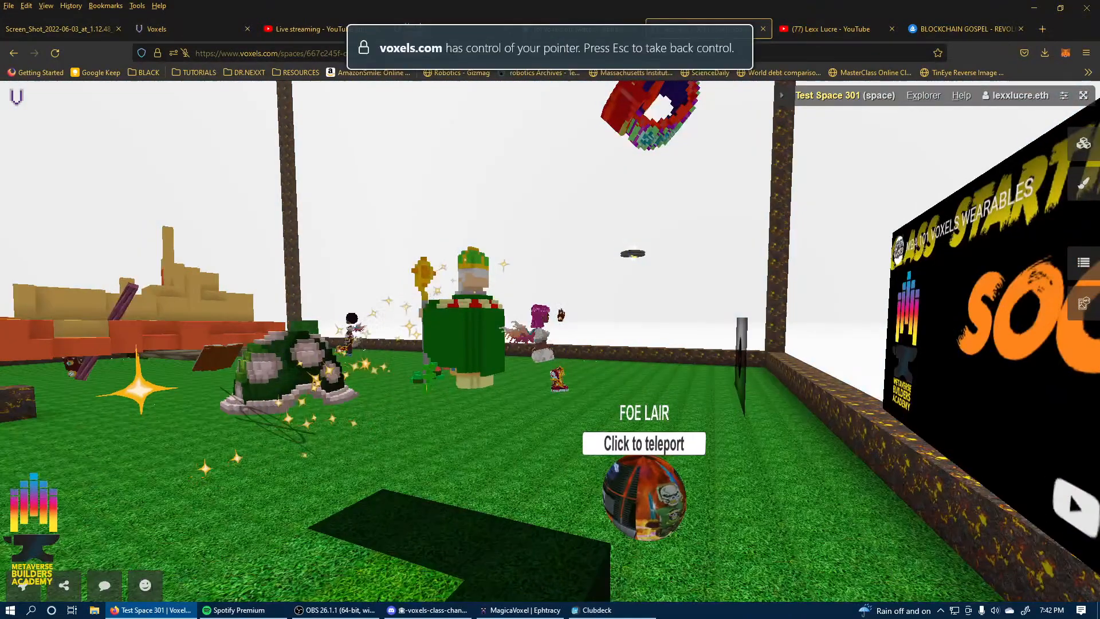
pyautogui.press('Escape')
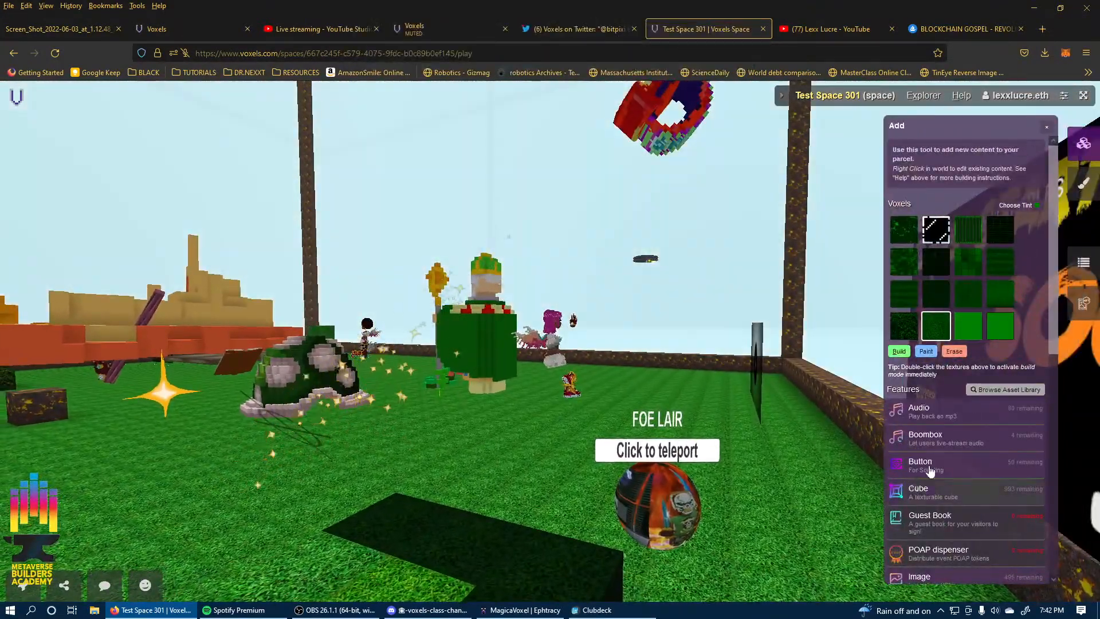
pyautogui.scroll(-10, 949, 476)
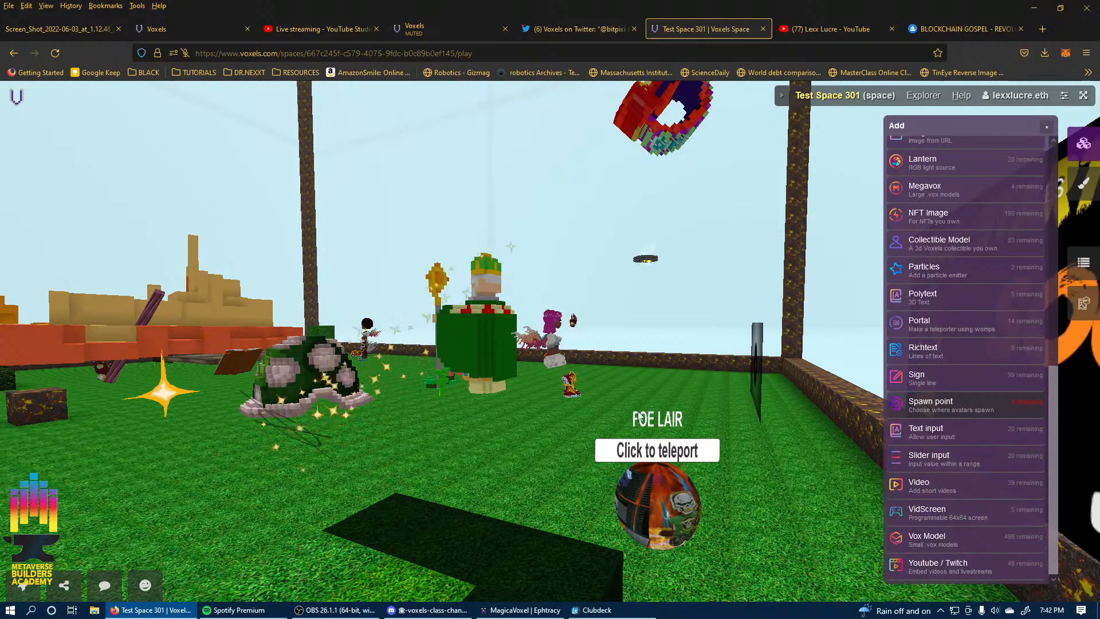
# Move the avatar onto the orange explosion model and switch to the third-person view.
pyautogui.moveTo(529, 418); pyautogui.dragTo(291, 429)
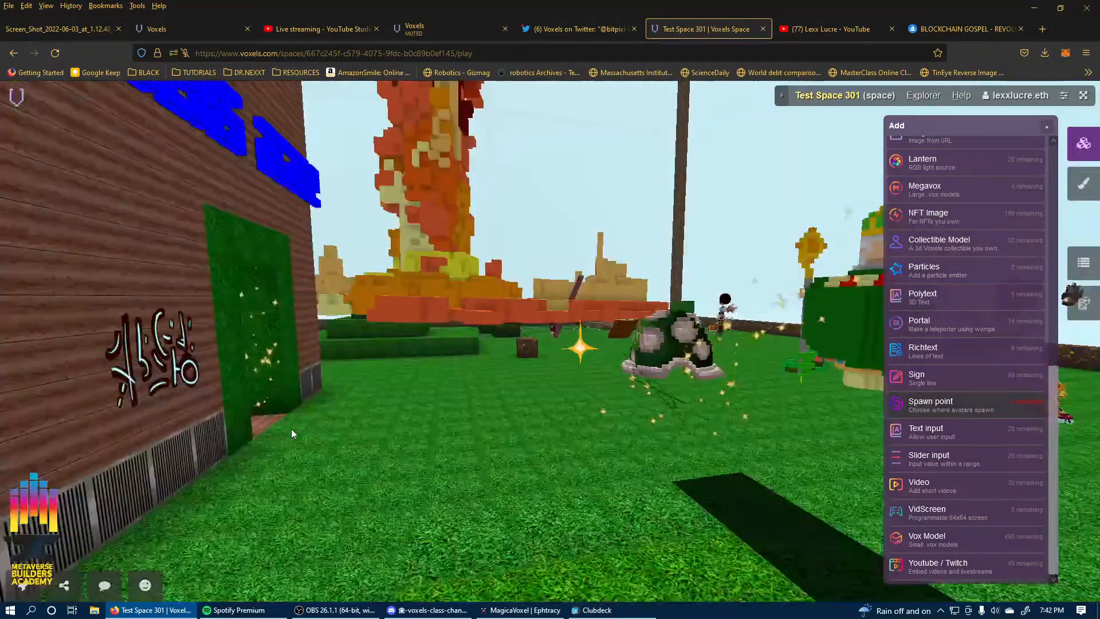
pyautogui.moveTo(447, 396); pyautogui.dragTo(376, 396)
pyautogui.press('w')
pyautogui.press('w')
pyautogui.press('space')
pyautogui.moveTo(487, 356); pyautogui.dragTo(469, 376)
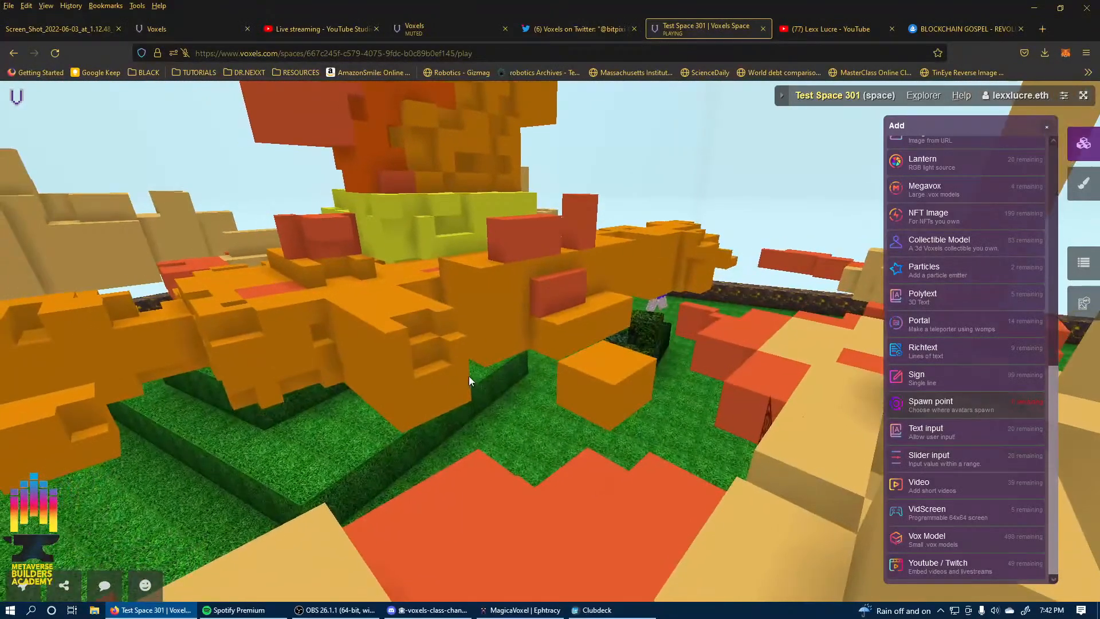
pyautogui.click(489, 458)
pyautogui.press('c')
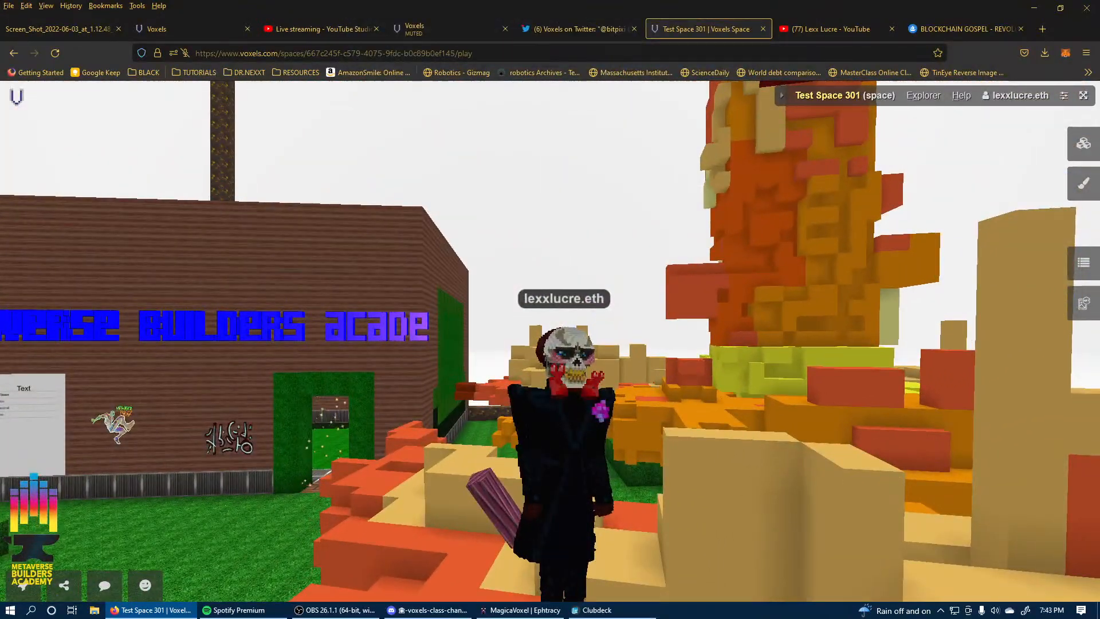
# Switch to Clubdeck and look through the sound clips of the MBA 301 VOXELS.COM BUILDING room.
pyautogui.click(638, 613)
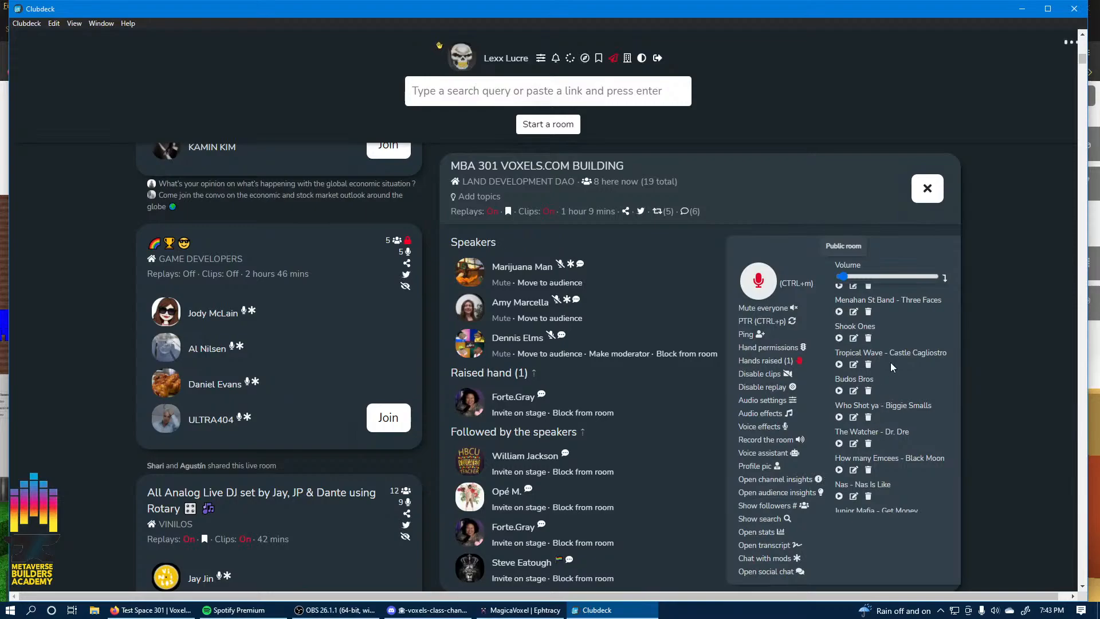
pyautogui.scroll(5, 882, 331)
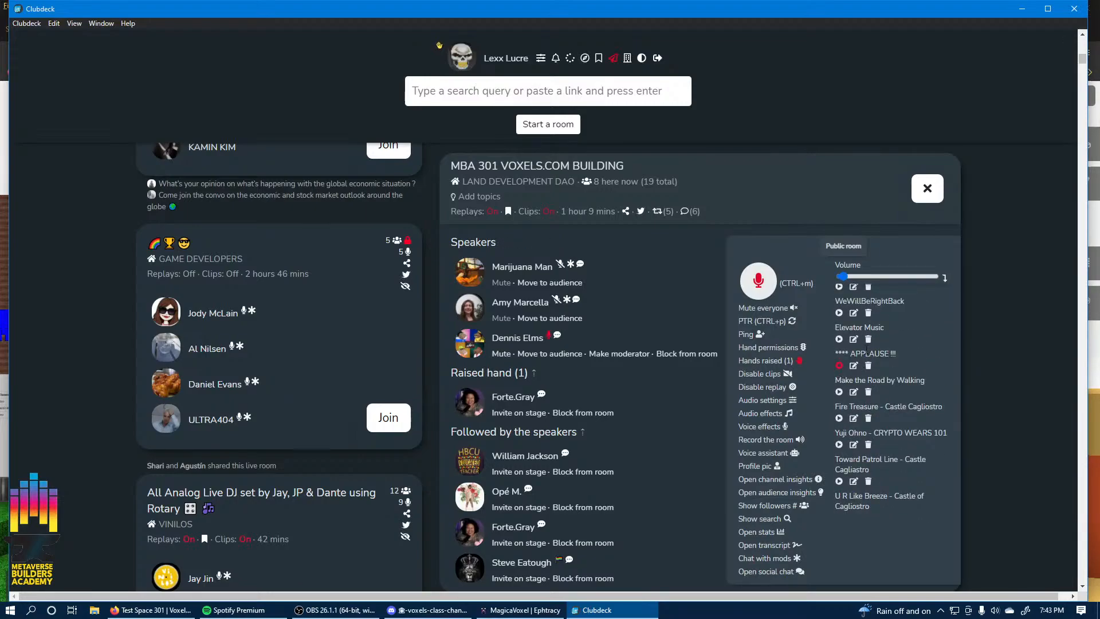
pyautogui.scroll(-5, 894, 331)
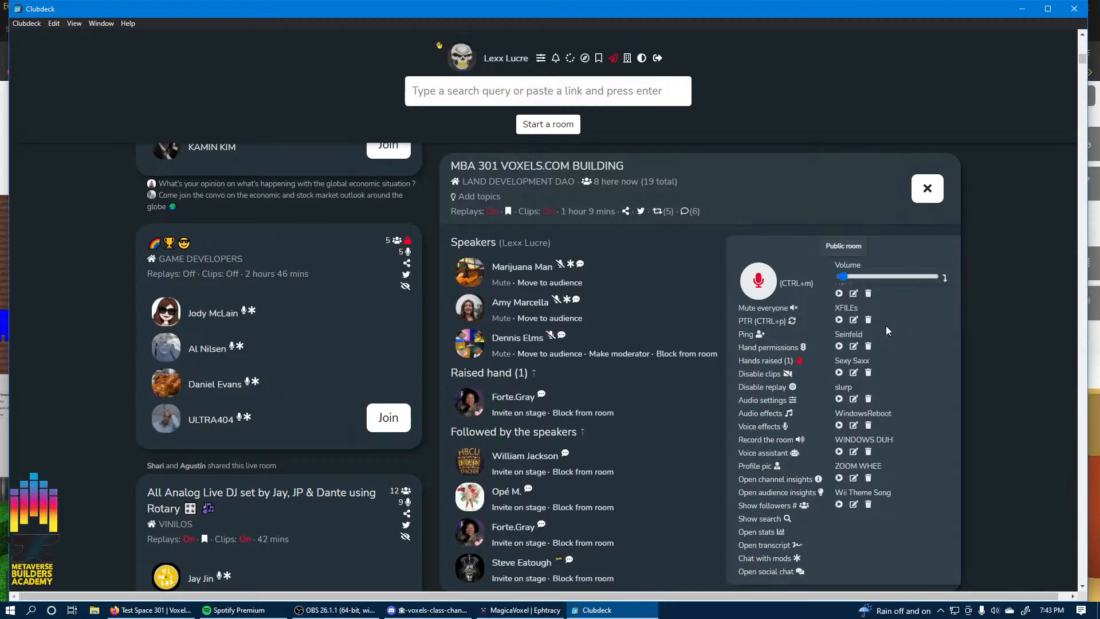
pyautogui.scroll(-5, 886, 330)
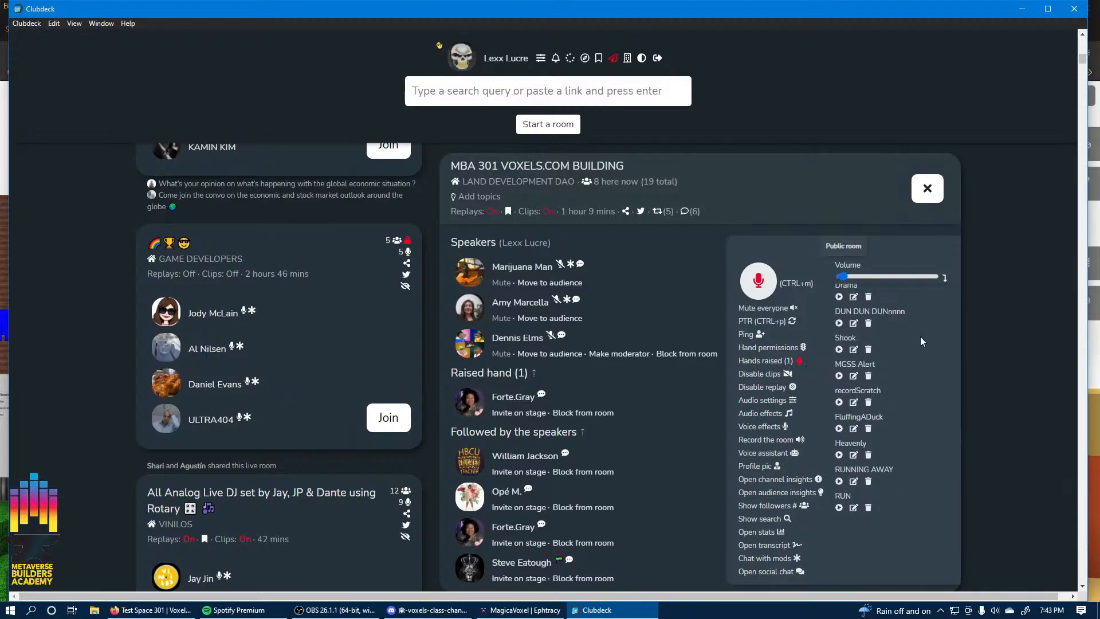
pyautogui.scroll(-10, 878, 342)
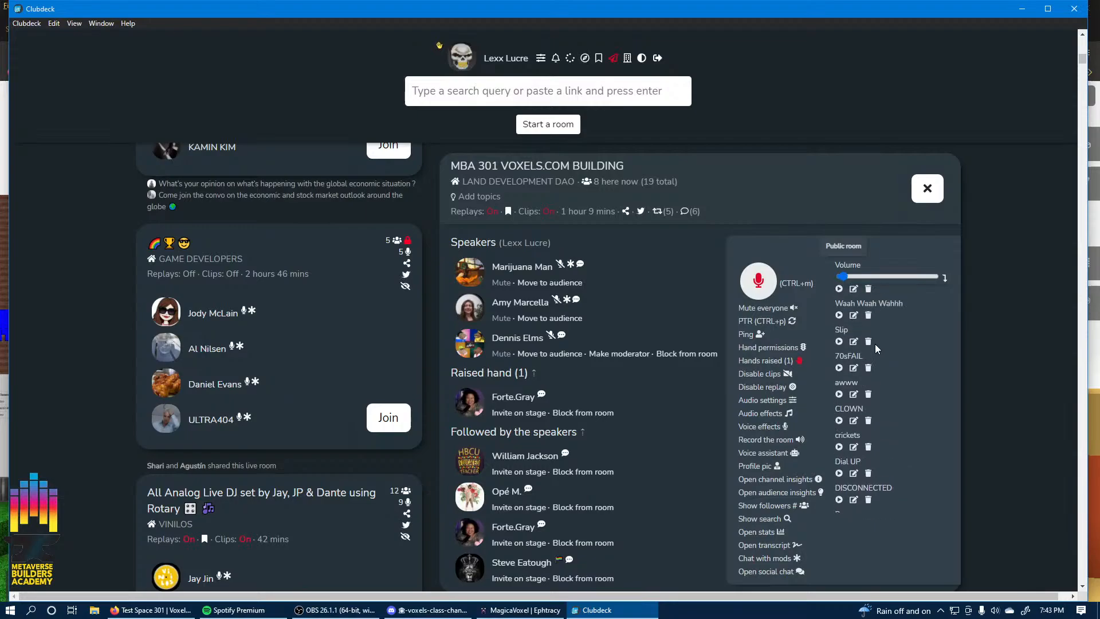
pyautogui.scroll(5, 875, 344)
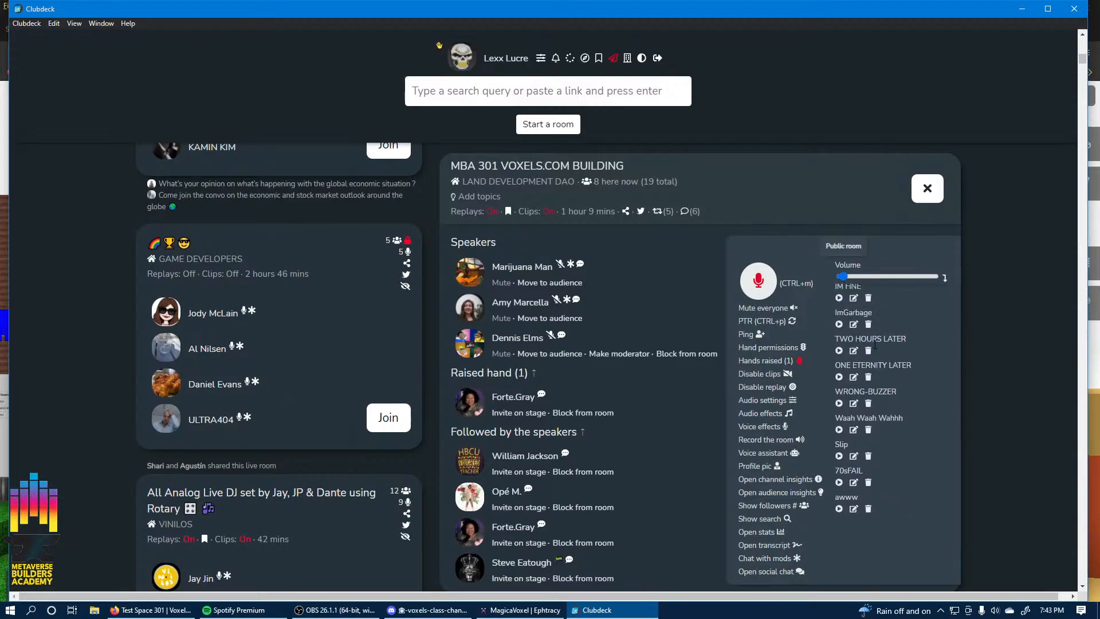
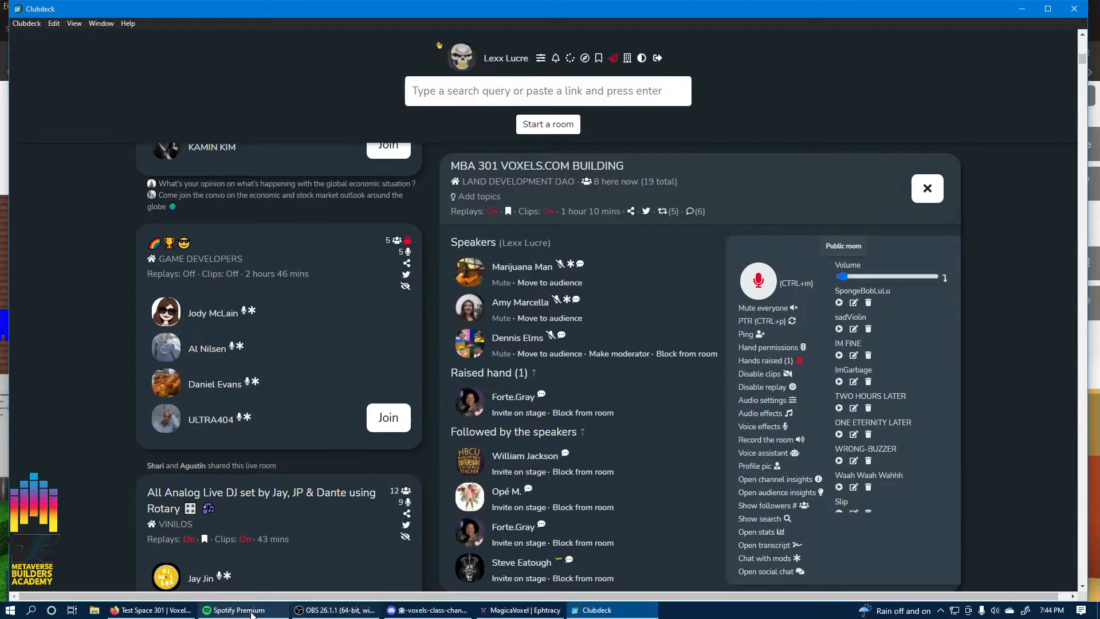
# Return to Test Space 301 in the browser and view the avatar and surrounding builds from farther away.
pyautogui.click(163, 611)
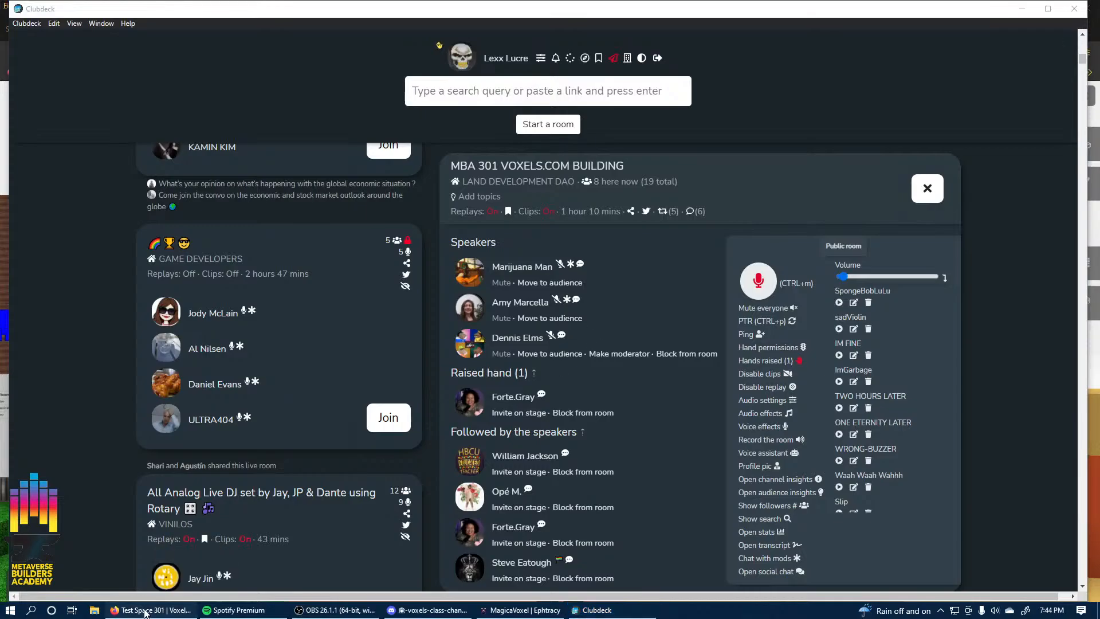
pyautogui.click(144, 613)
pyautogui.moveTo(550, 385); pyautogui.dragTo(172, 149)
pyautogui.scroll(-2, 380, 377)
pyautogui.scroll(-4, 679, 311)
pyautogui.rightClick(27, 109)
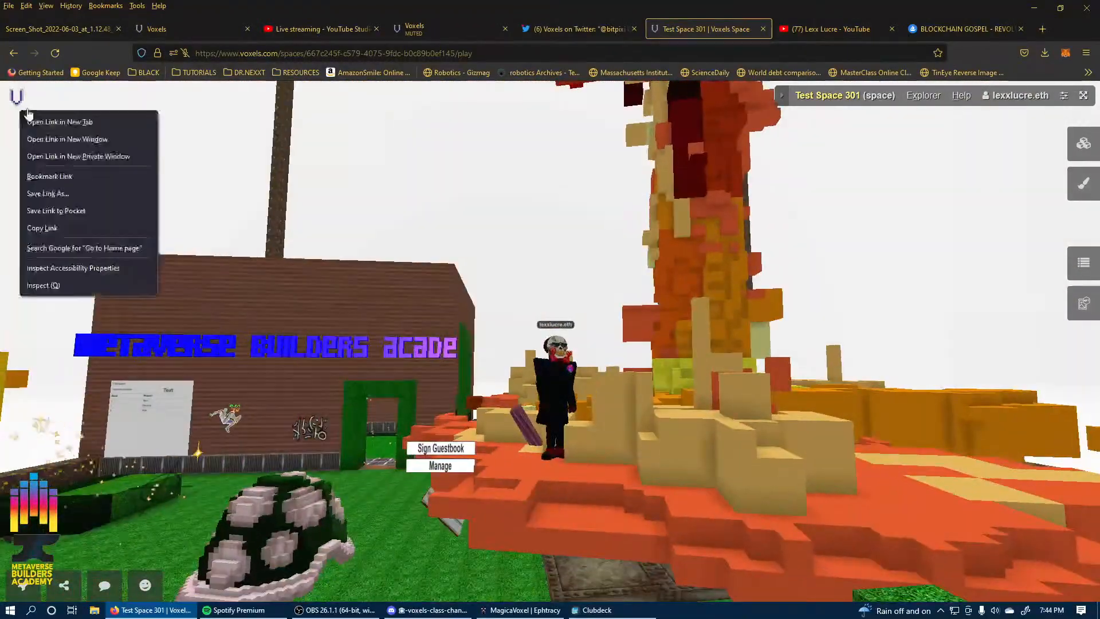
pyautogui.moveTo(562, 215); pyautogui.dragTo(616, 302)
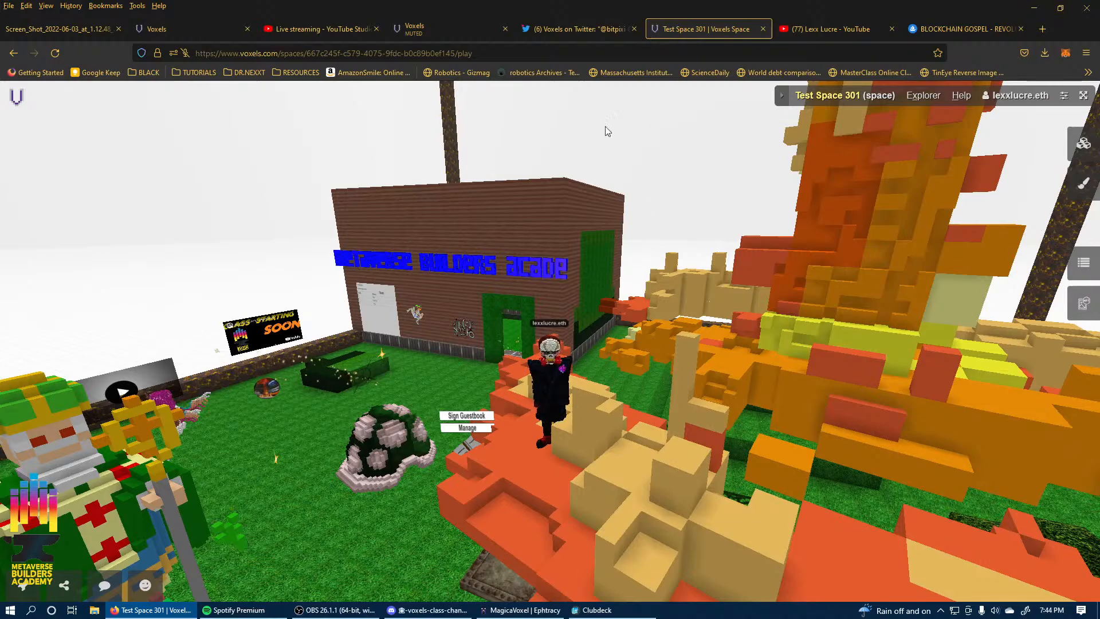
pyautogui.moveTo(286, 424); pyautogui.dragTo(608, 322)
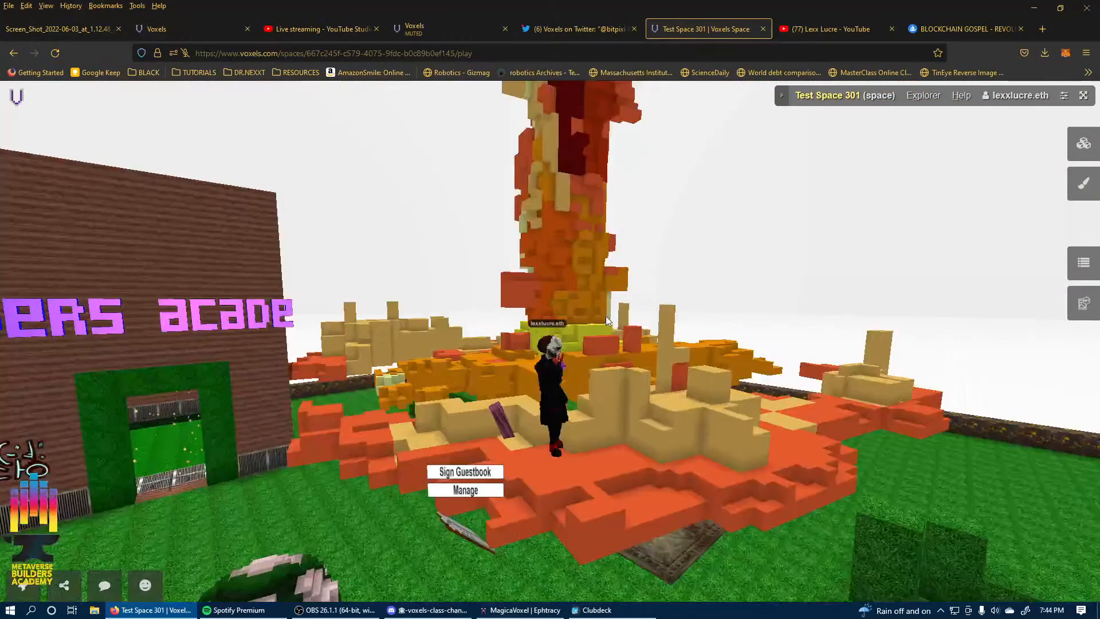
# Add a Slider input feature on the grass in front of the white cube and leave its settings.
pyautogui.click(1084, 143)
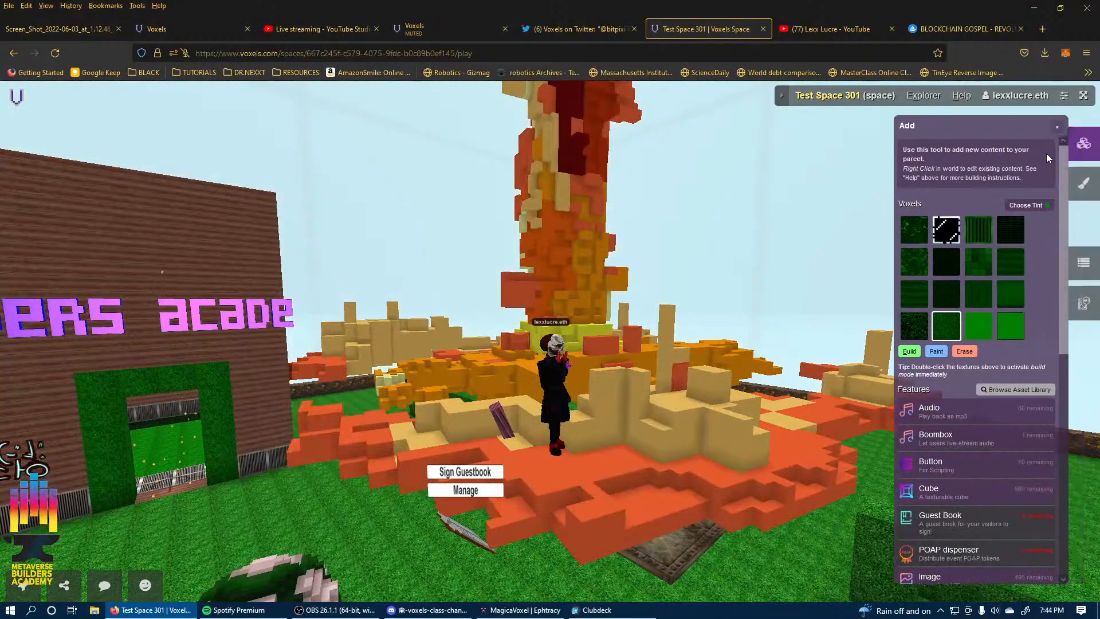
pyautogui.scroll(-8, 958, 455)
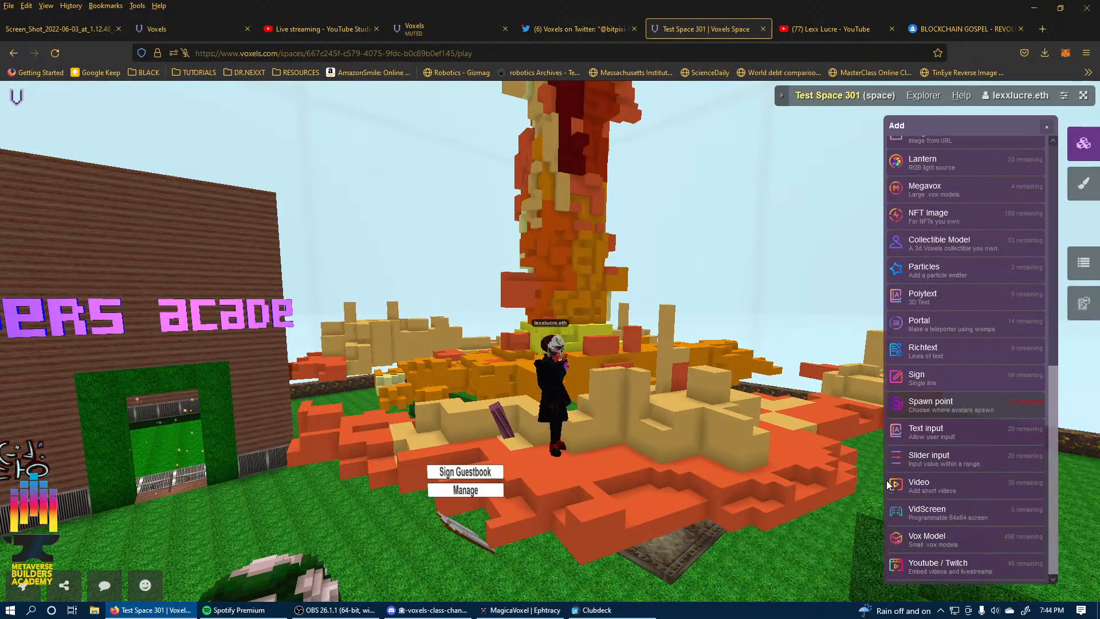
pyautogui.click(901, 457)
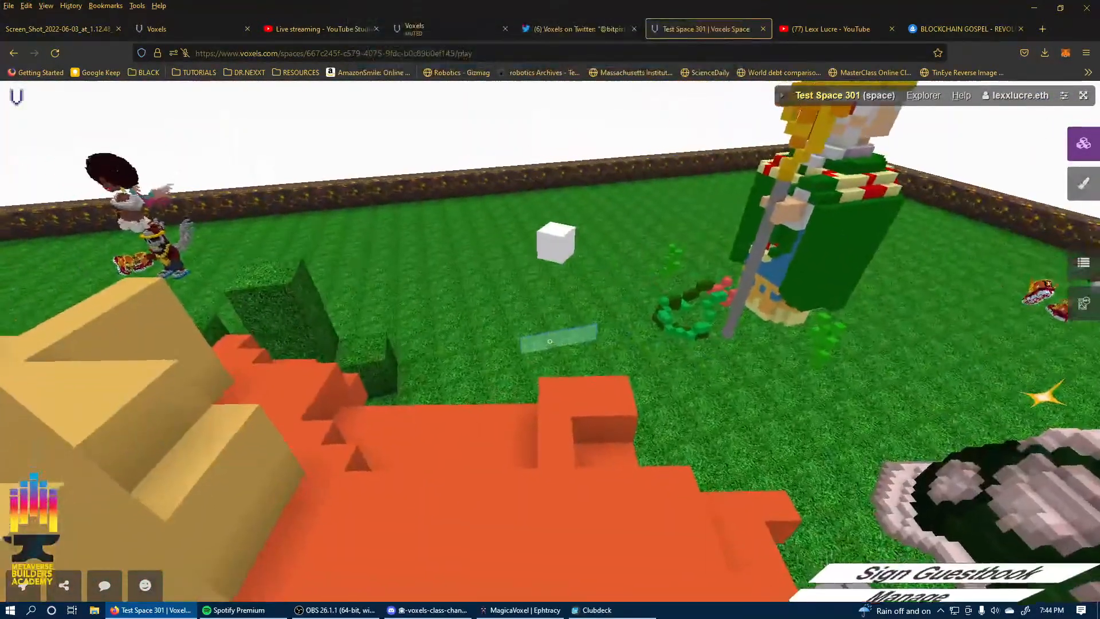
pyautogui.click(550, 342)
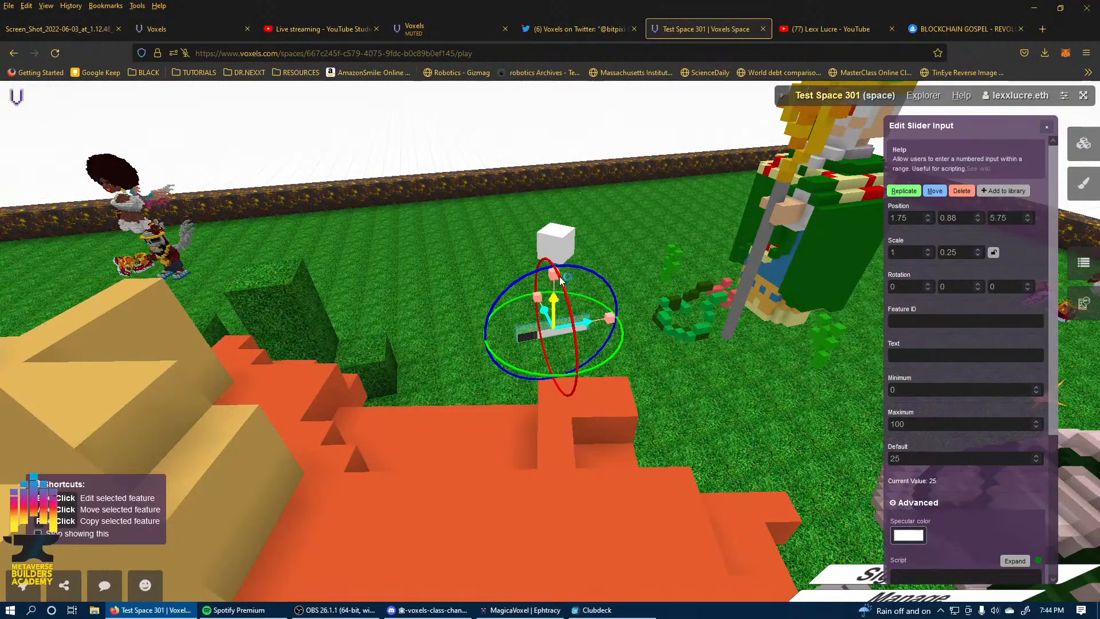
pyautogui.click(424, 353)
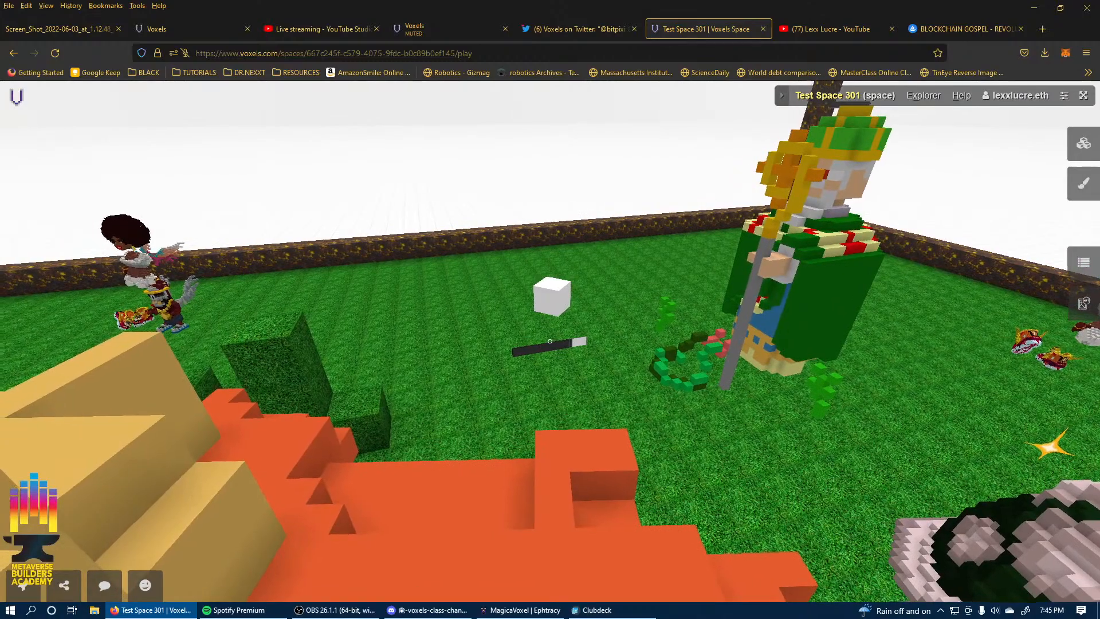
# Check the live room's speakers and audience in Clubdeck and return to the Voxels space in the browser.
pyautogui.click(594, 611)
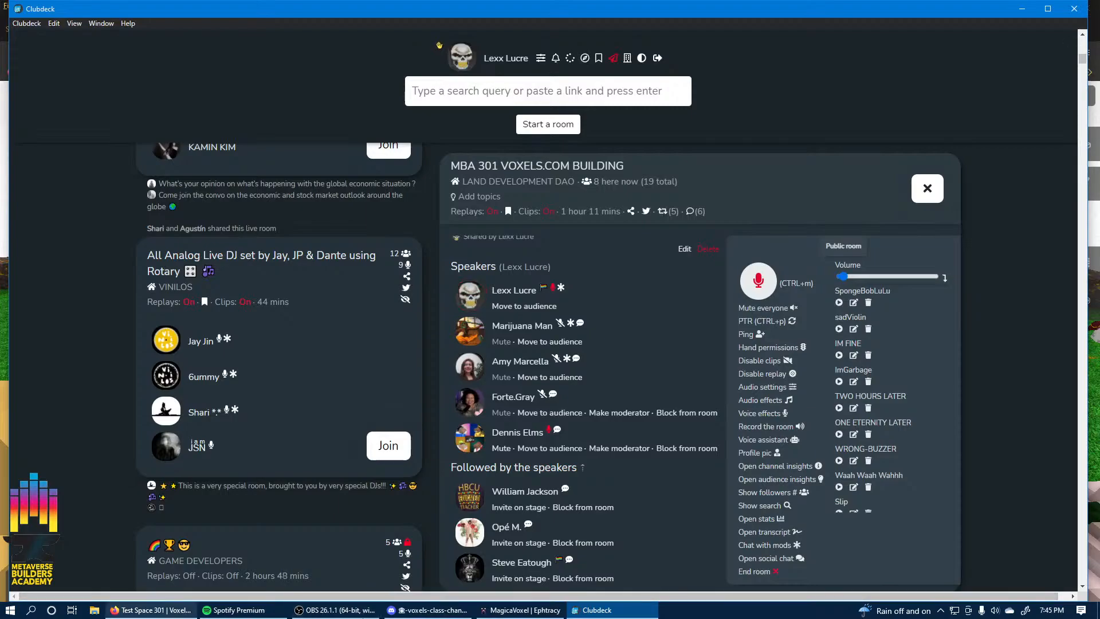
pyautogui.click(172, 611)
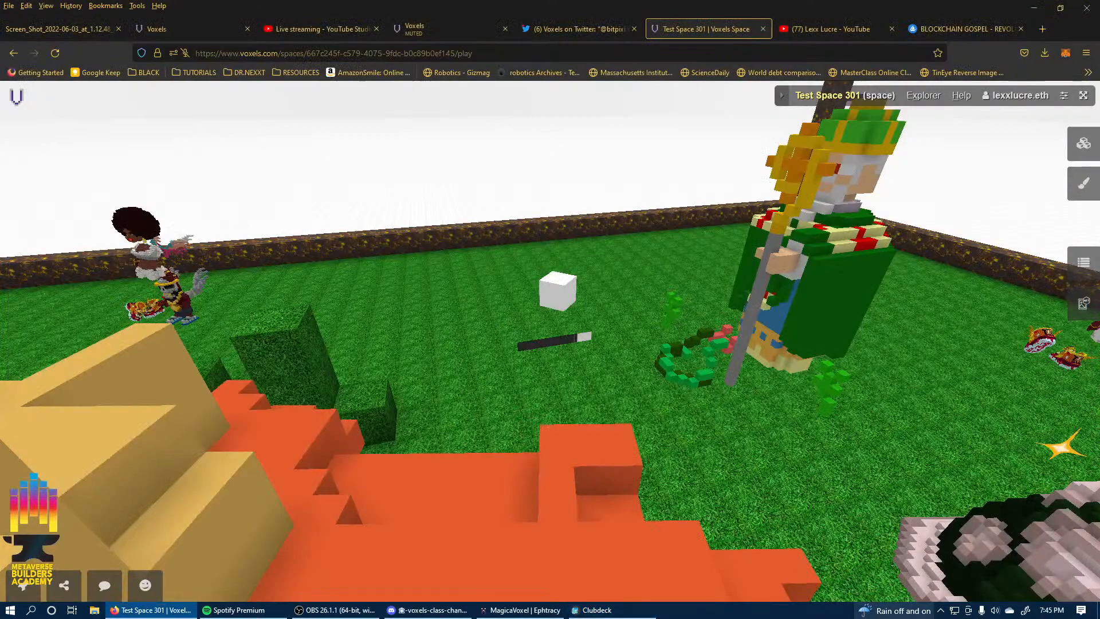
# Walk up to the slider input near the white cube, open its settings and delete it.
pyautogui.moveTo(696, 411); pyautogui.dragTo(687, 426)
pyautogui.press('w')
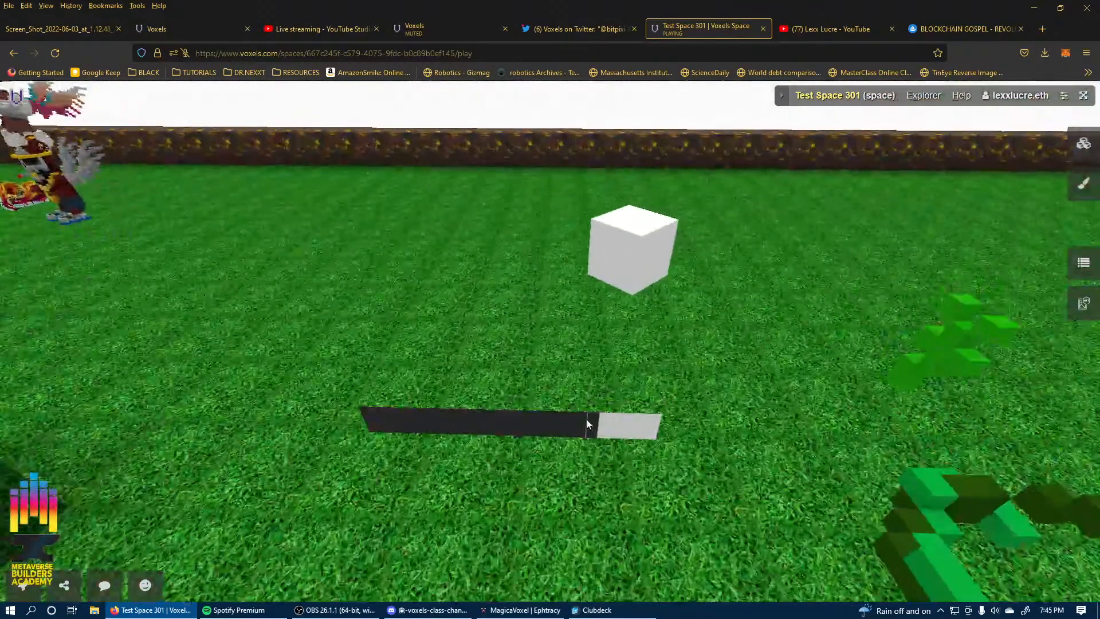
pyautogui.click(587, 423)
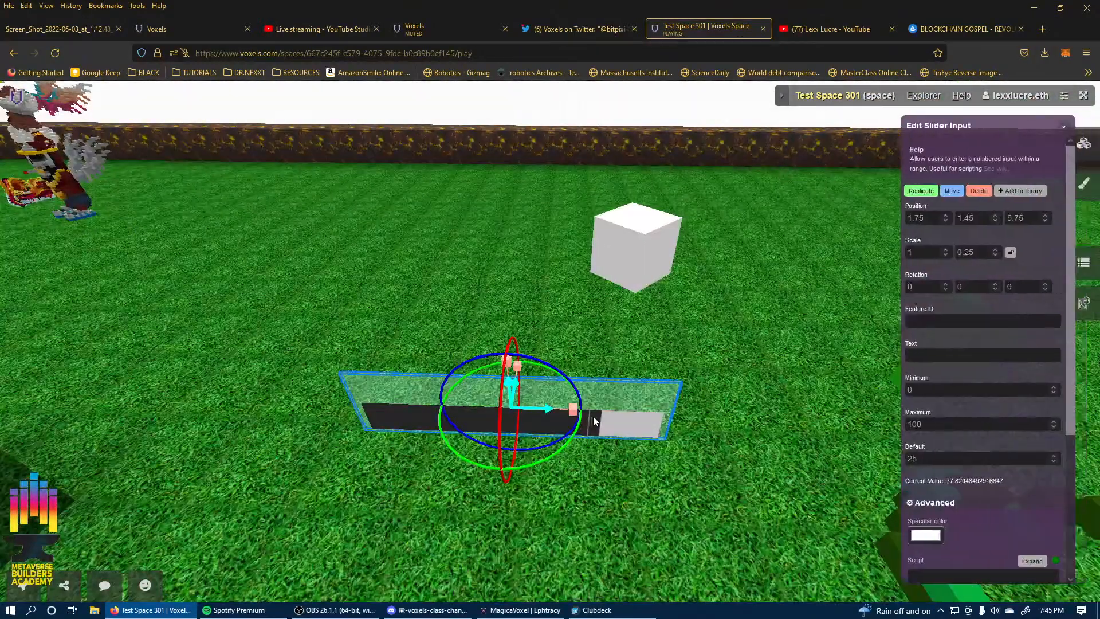
pyautogui.scroll(-1, 958, 348)
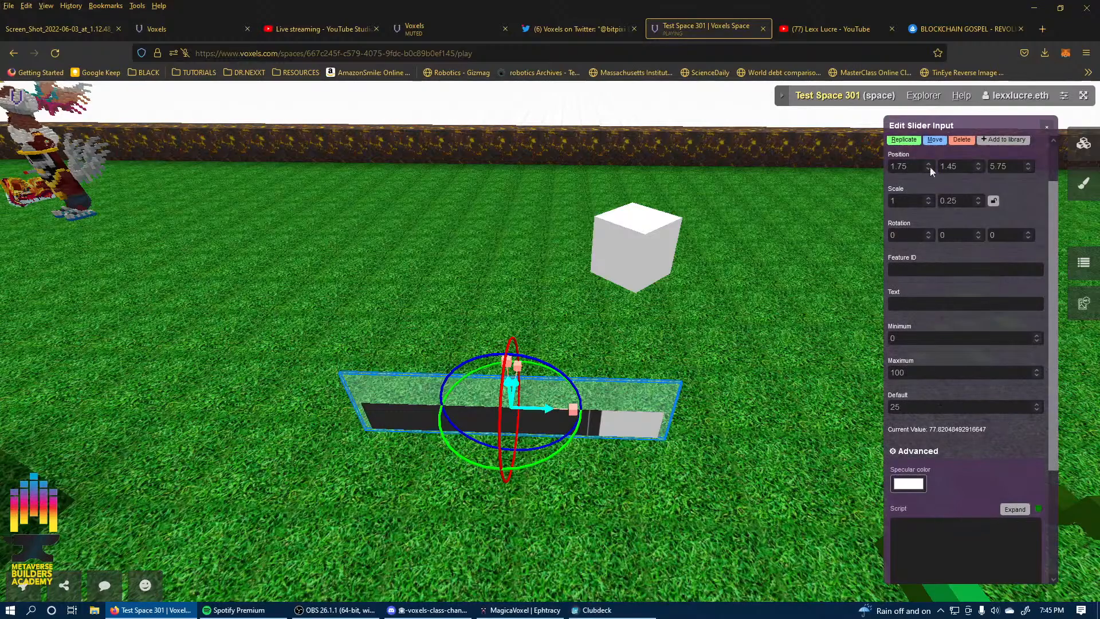
pyautogui.click(963, 140)
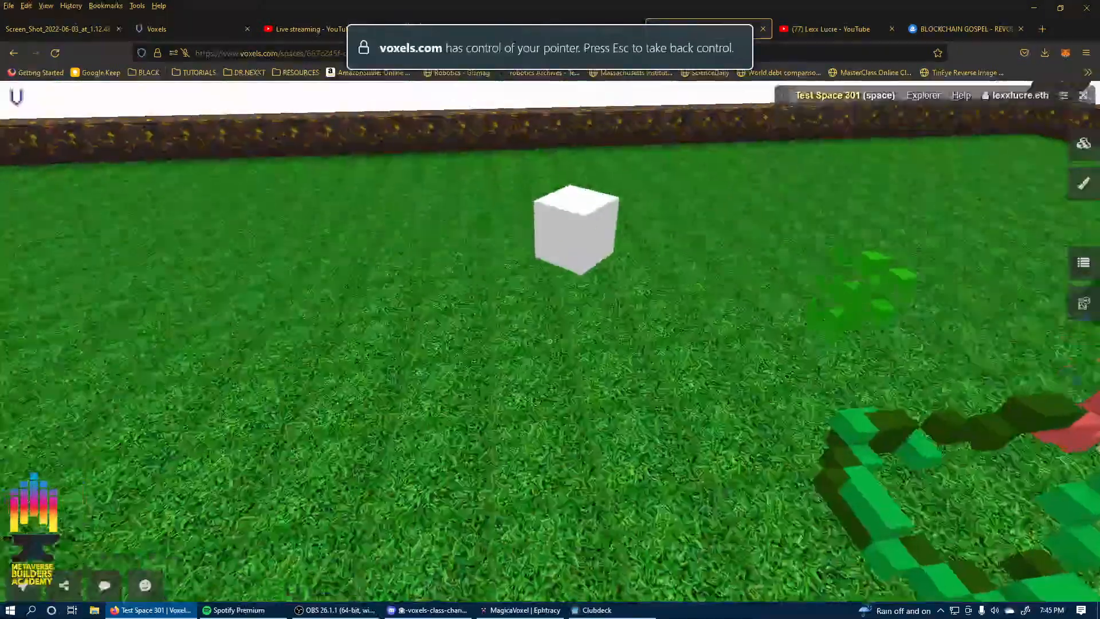
# Add an Audio feature on the grass between the green hedge chair and the white cube.
pyautogui.press('Tab')
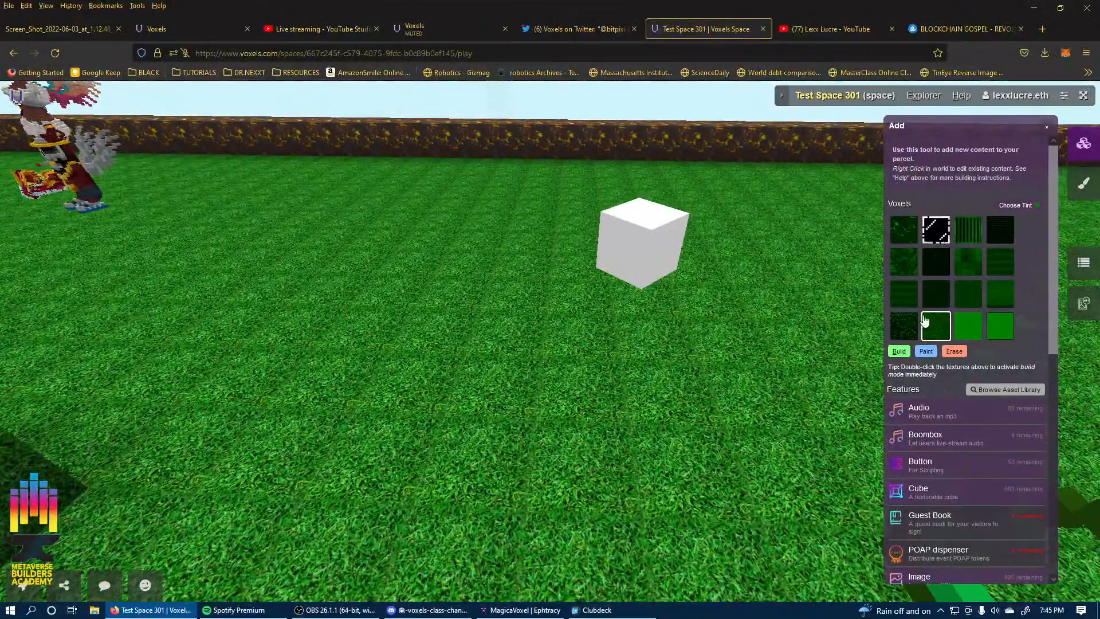
pyautogui.moveTo(844, 399); pyautogui.dragTo(772, 382)
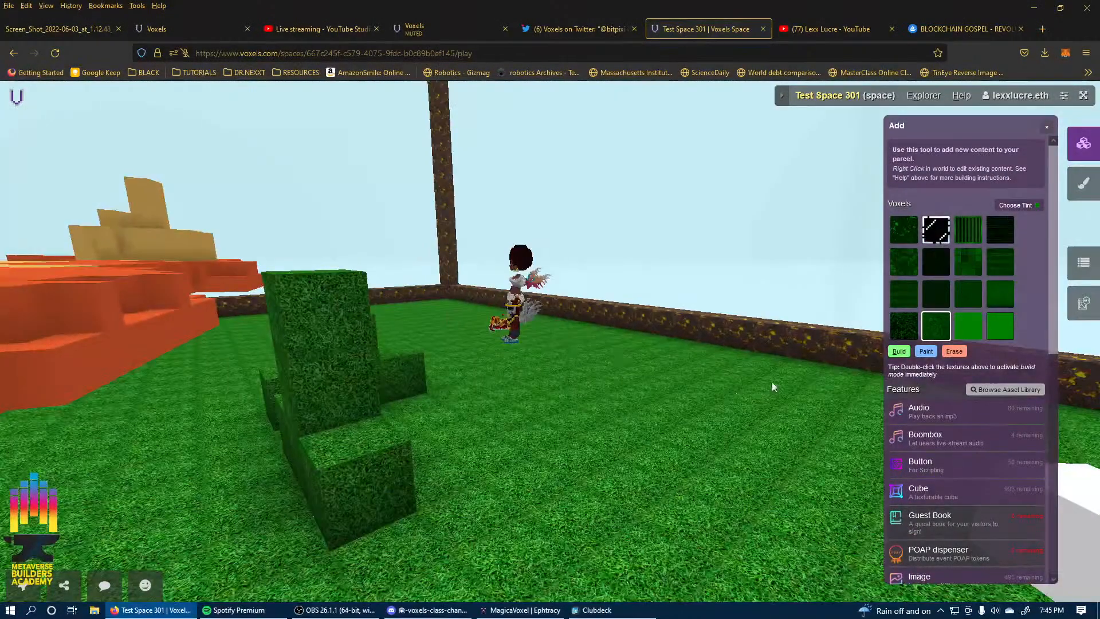
pyautogui.moveTo(585, 498); pyautogui.dragTo(700, 462)
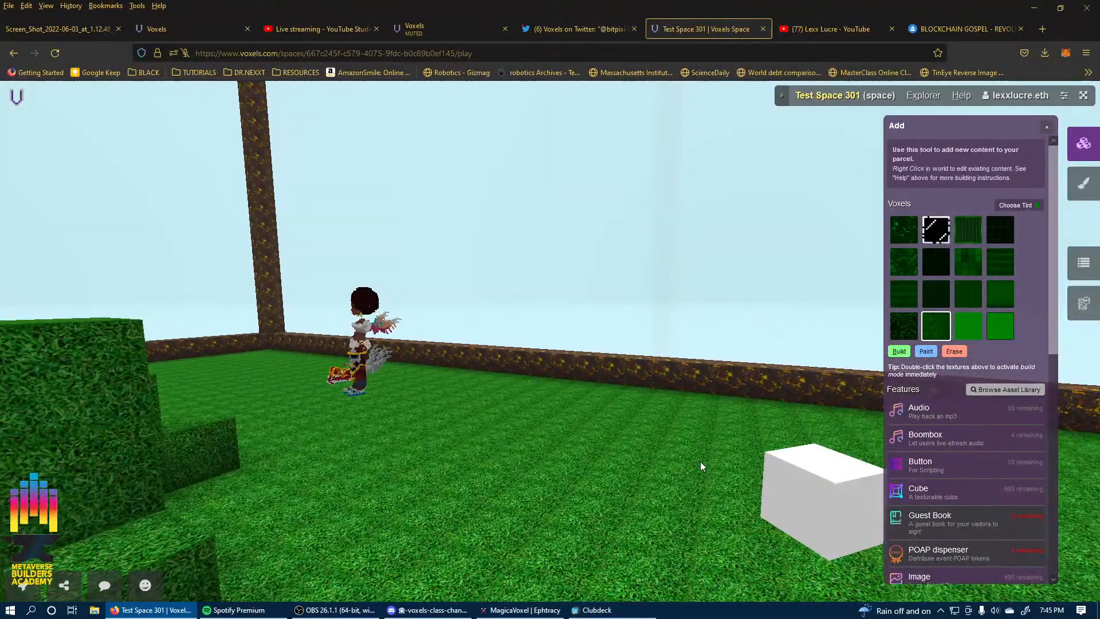
pyautogui.click(934, 414)
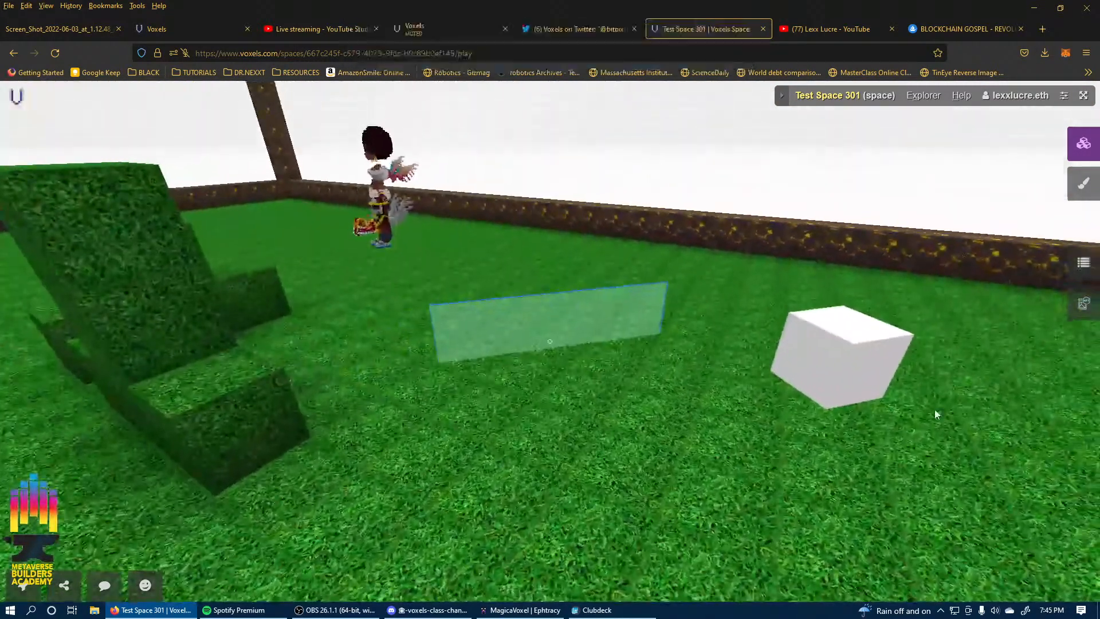
pyautogui.click(549, 341)
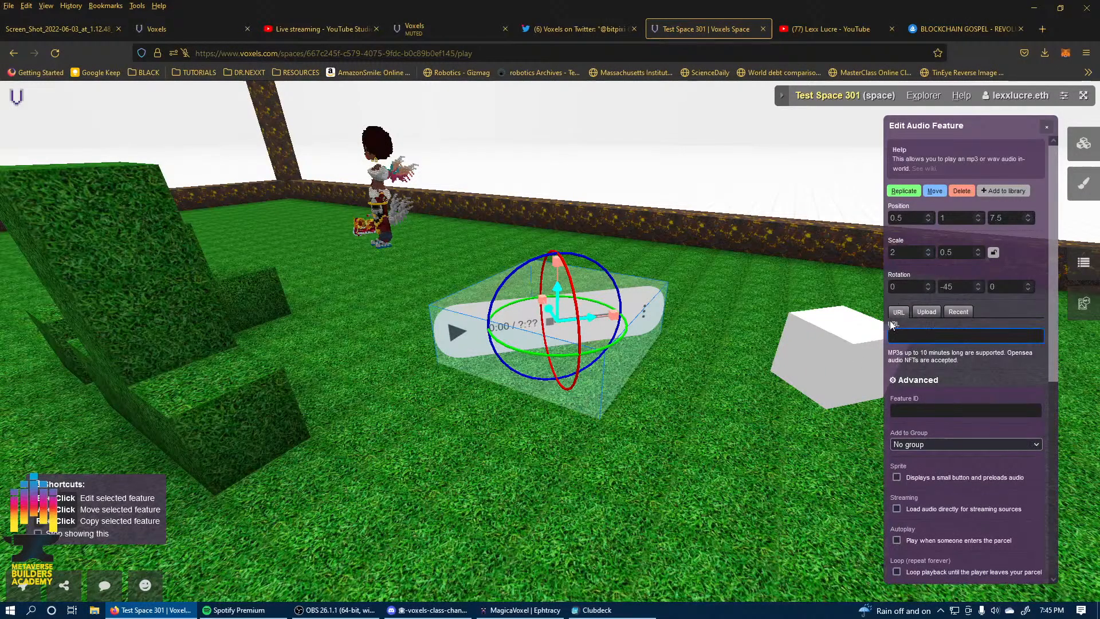
# Upload Ocean Funk.mp3 from the Voxel Class folder as the audio feature's sound file.
pyautogui.click(926, 312)
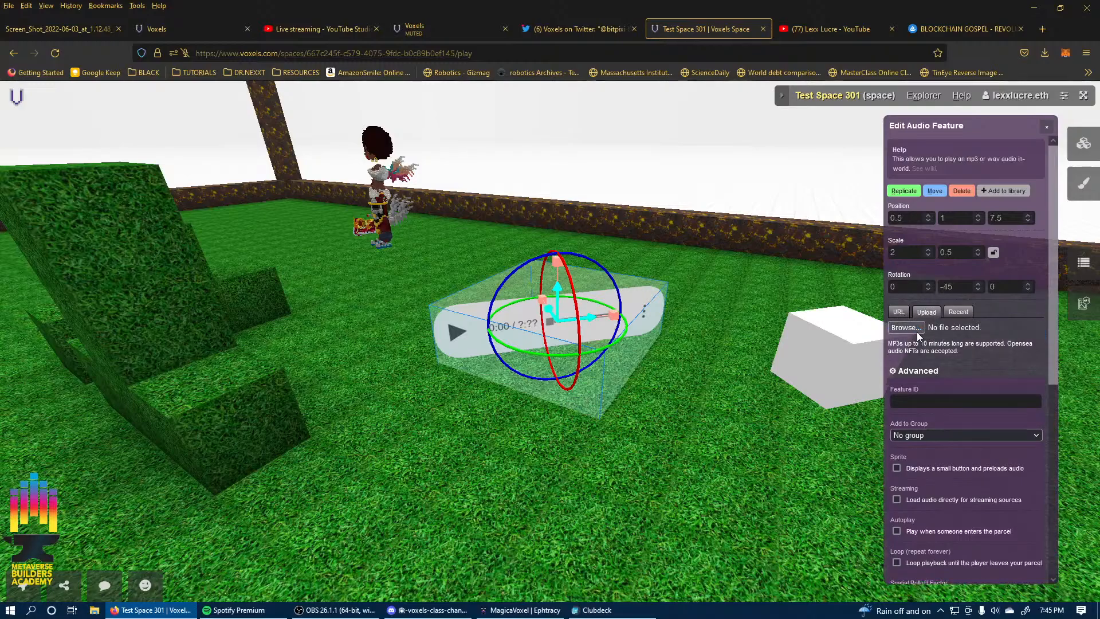
pyautogui.click(917, 332)
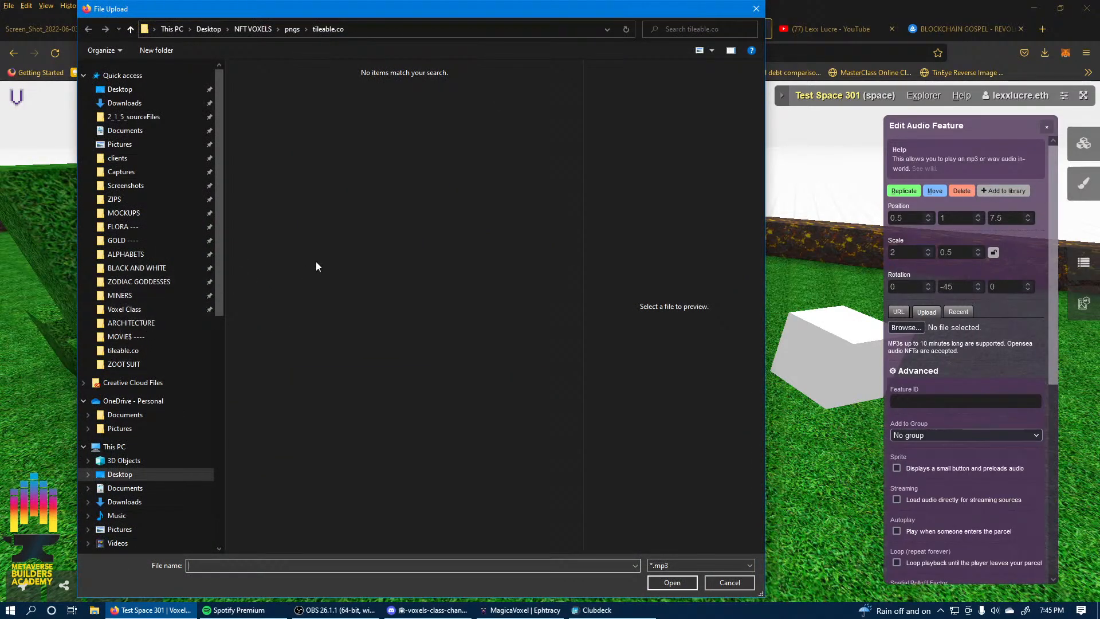
pyautogui.click(154, 312)
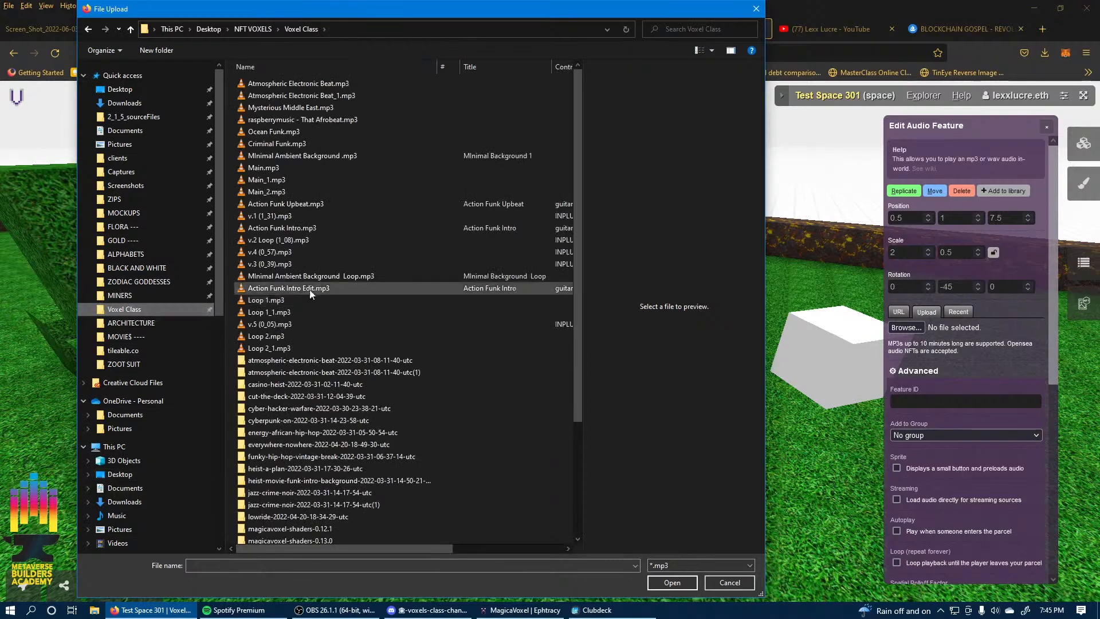
pyautogui.click(306, 132)
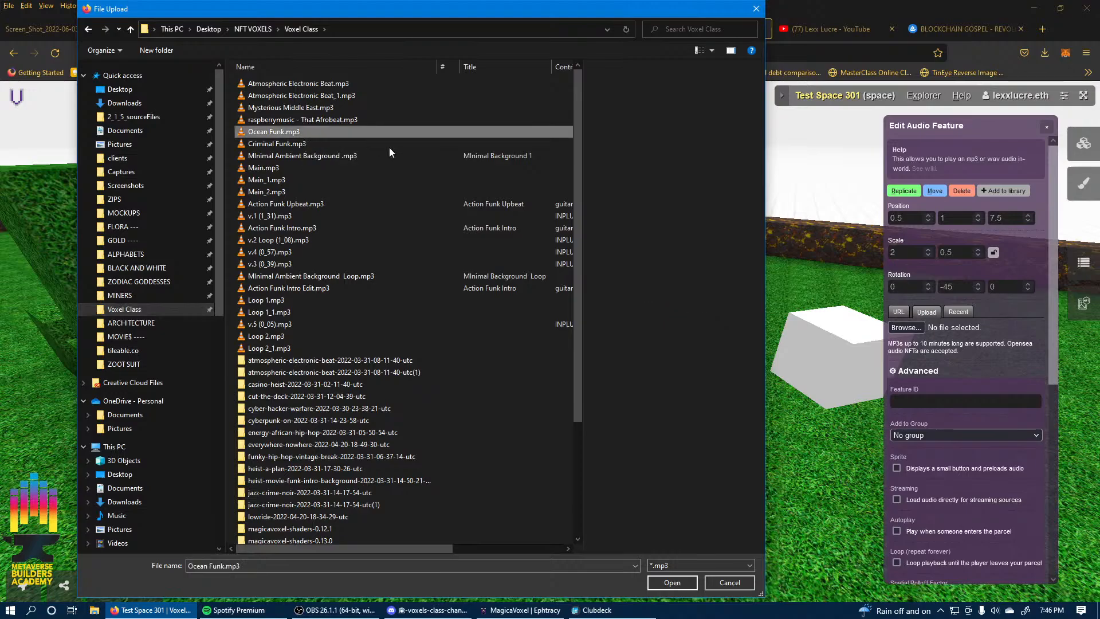
pyautogui.click(669, 582)
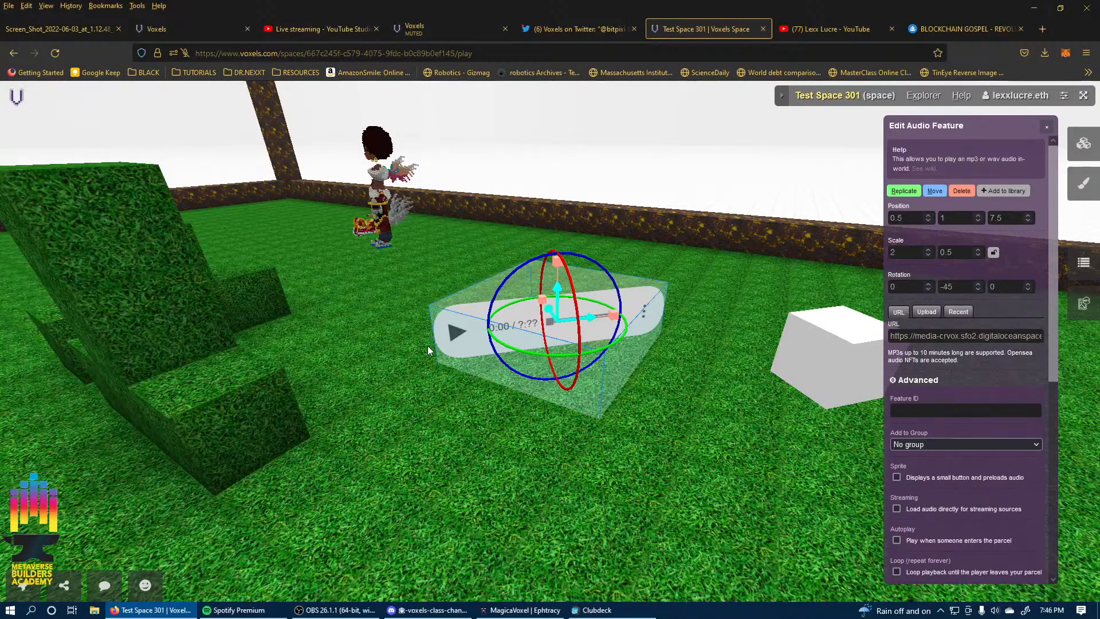
# Play the audio track in the space and make the avatar perform the Uprock animation in third-person view.
pyautogui.click(451, 408)
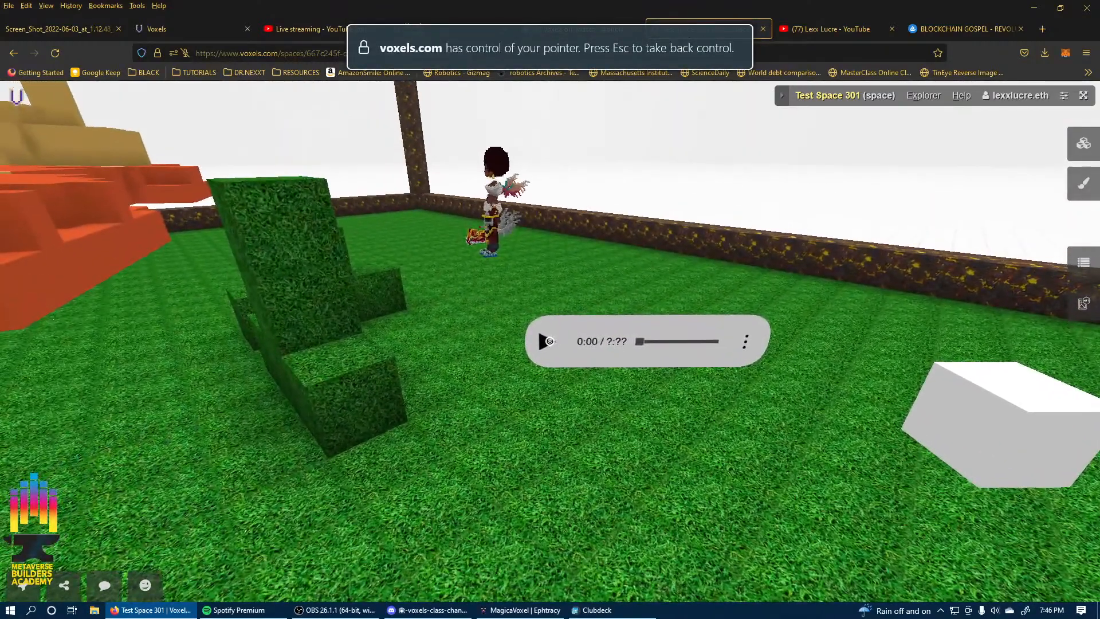
pyautogui.click(550, 341)
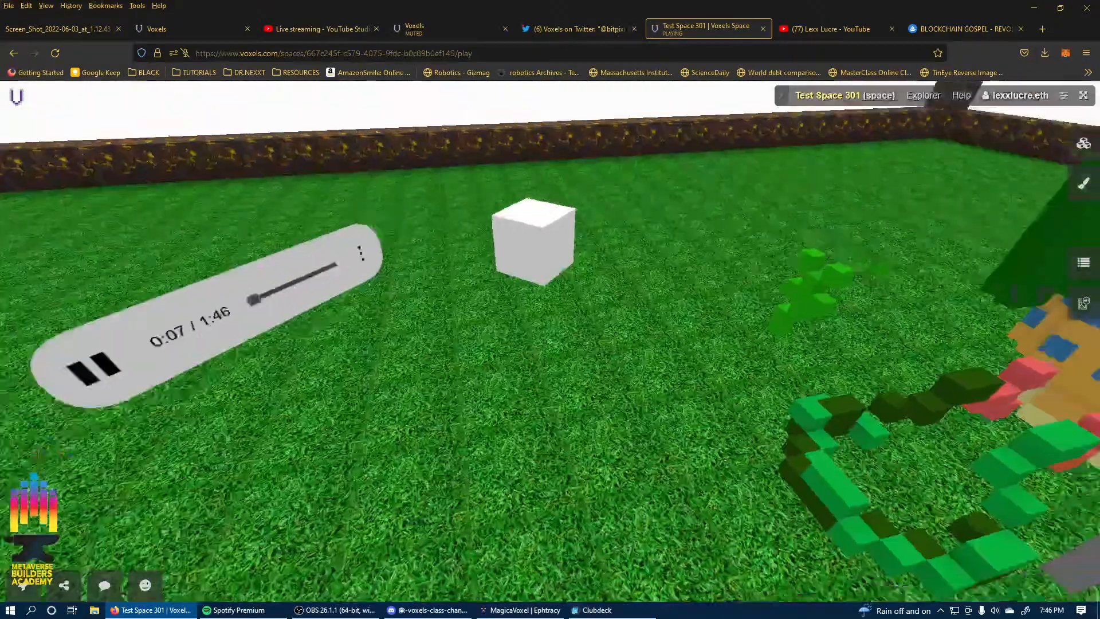
pyautogui.press('c')
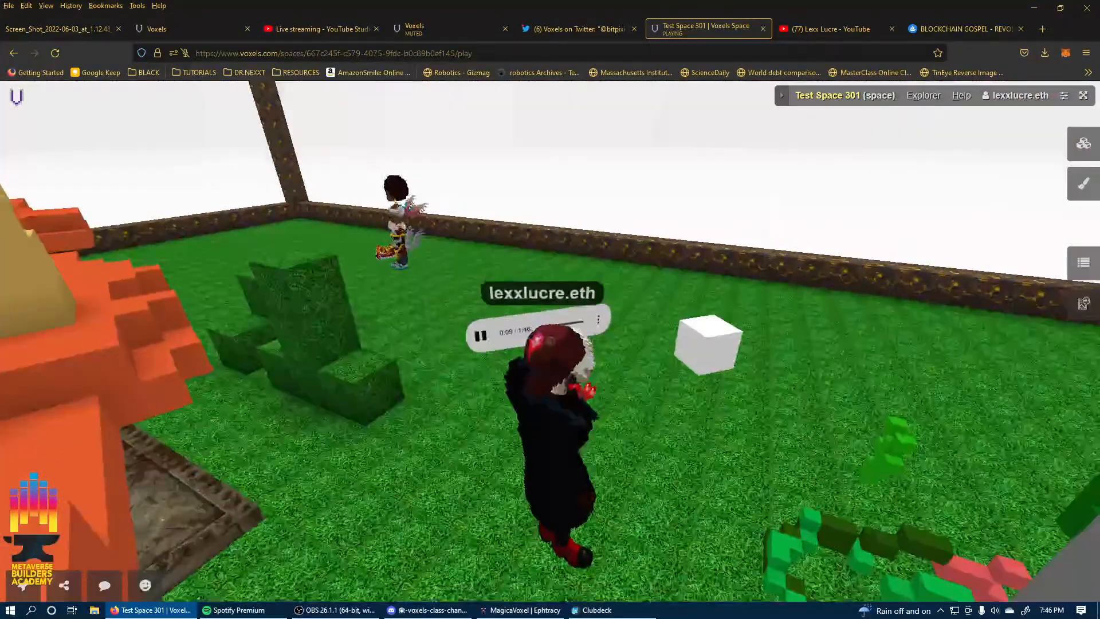
pyautogui.press('e')
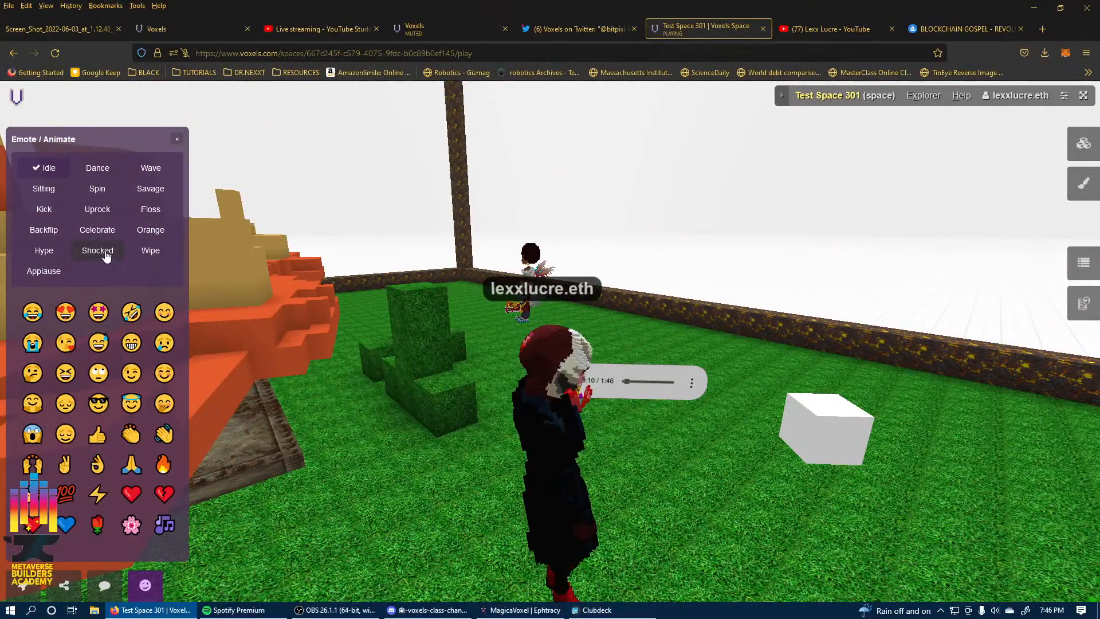
pyautogui.click(109, 211)
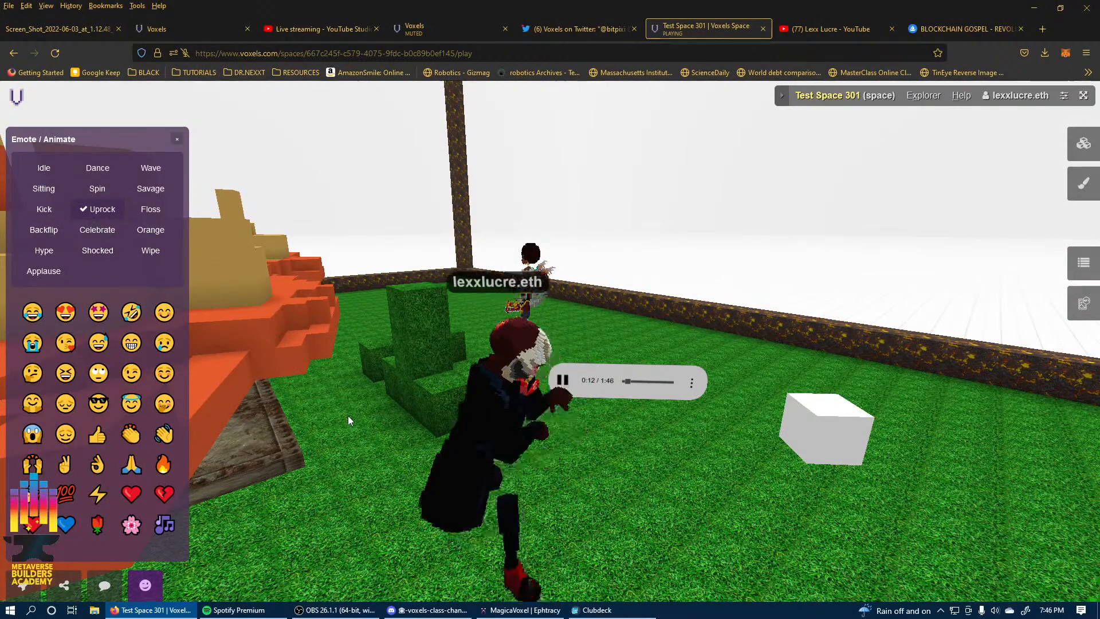
# Walk the avatar past the turtle shell and through the wooden building while the track plays, and return to the audio player in first-person view.
pyautogui.moveTo(665, 344); pyautogui.dragTo(65, 229, button='right')
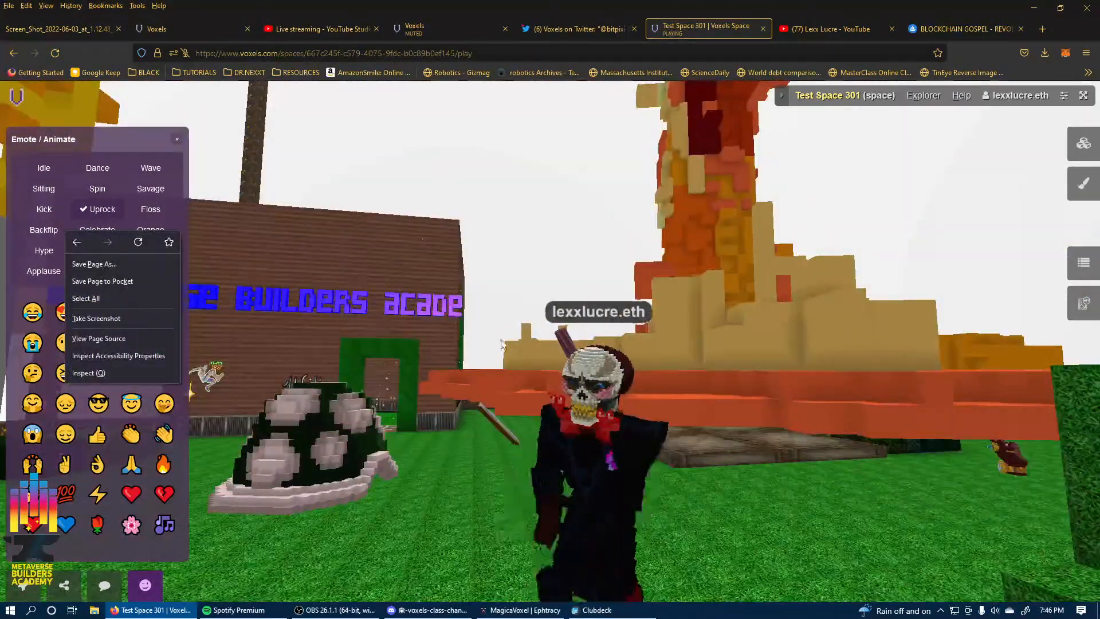
pyautogui.click(837, 423)
pyautogui.moveTo(837, 422); pyautogui.dragTo(1055, 452, button='right')
pyautogui.moveTo(367, 492); pyautogui.dragTo(736, 376, button='right')
pyautogui.press('w')
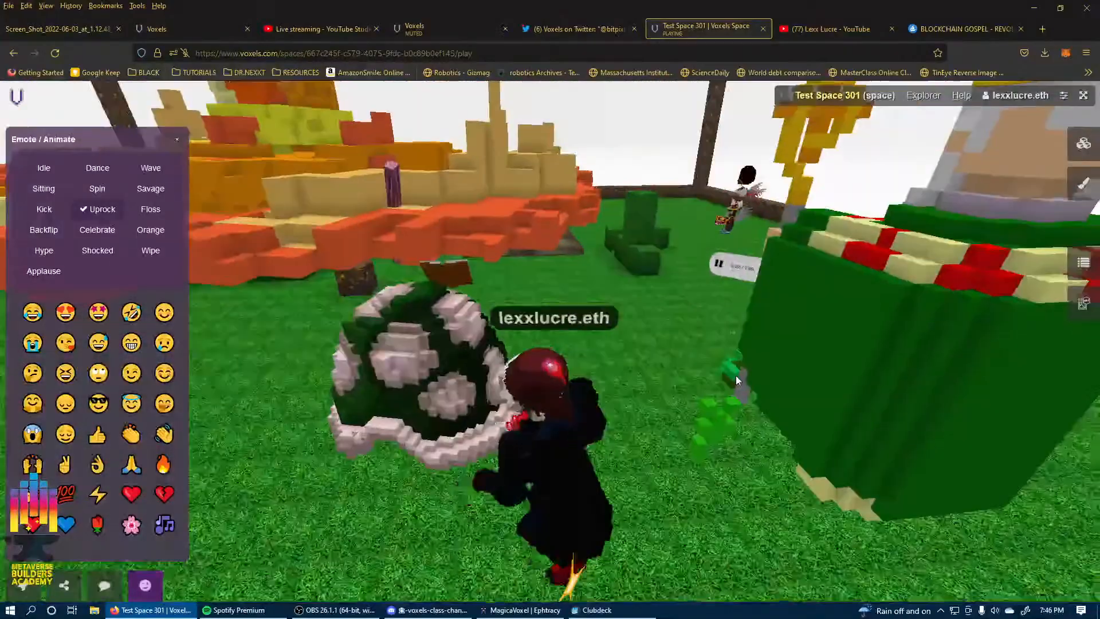
pyautogui.press('a')
pyautogui.moveTo(476, 356); pyautogui.dragTo(642, 315, button='right')
pyautogui.press('s')
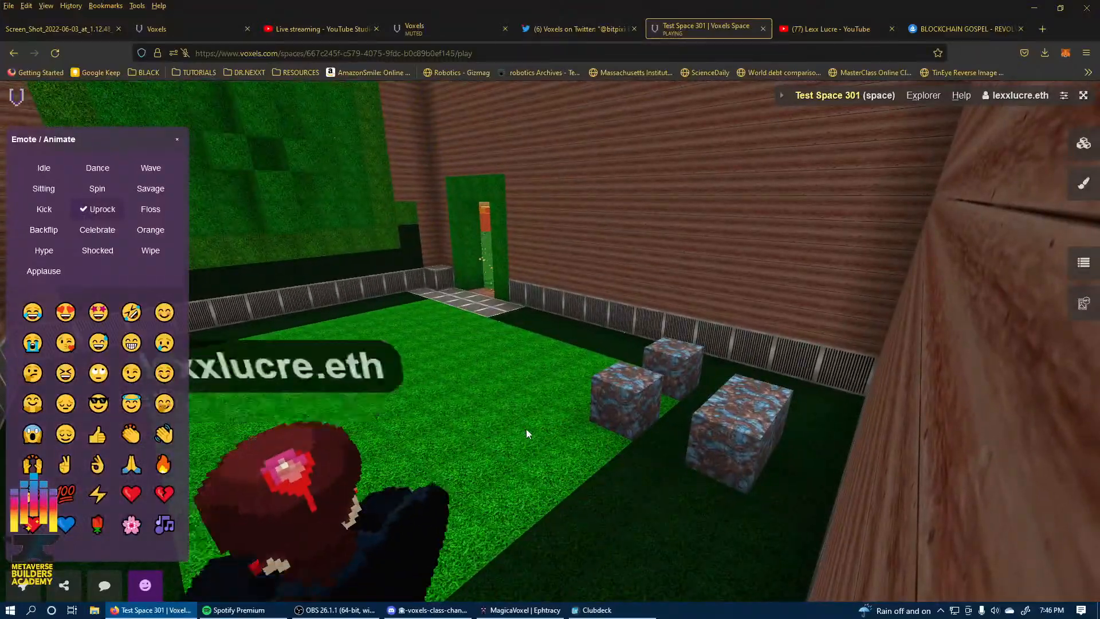
pyautogui.press('w')
pyautogui.moveTo(526, 428); pyautogui.dragTo(550, 373, button='right')
pyautogui.press('c')
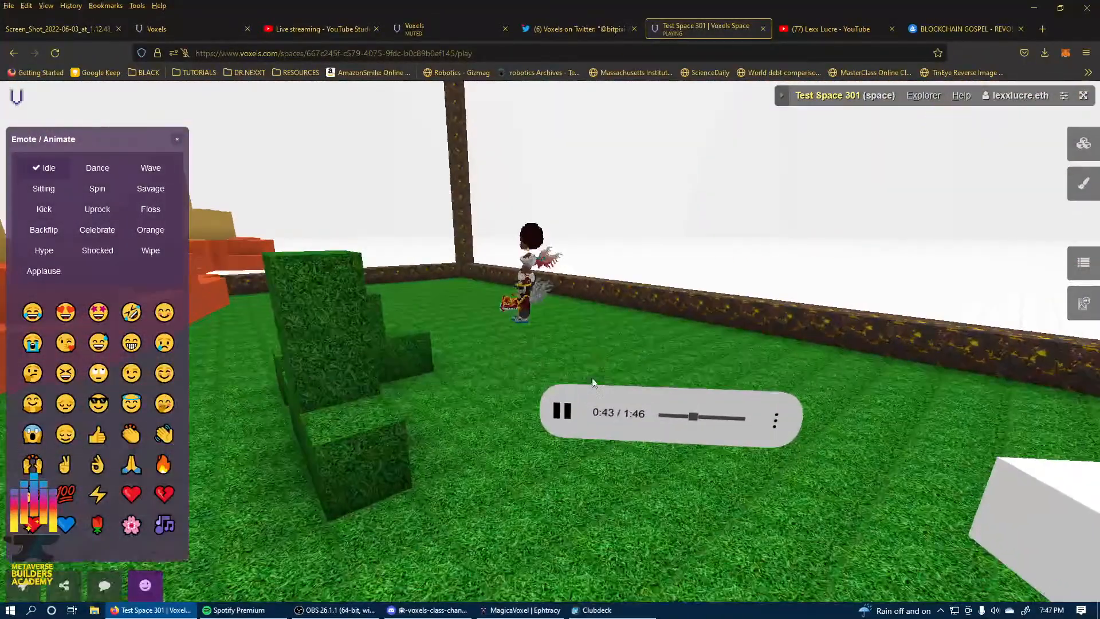
# Stop the audio track and send out the music notes emoji, viewing the avatar in third person.
pyautogui.click(594, 380)
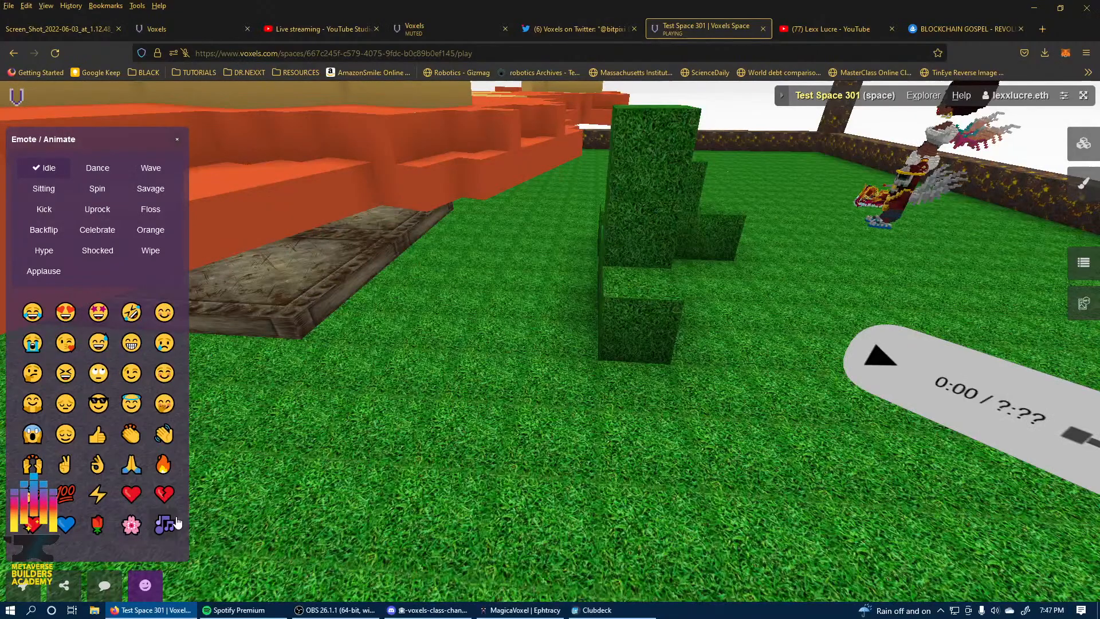
pyautogui.click(164, 524)
pyautogui.moveTo(440, 368); pyautogui.dragTo(639, 361)
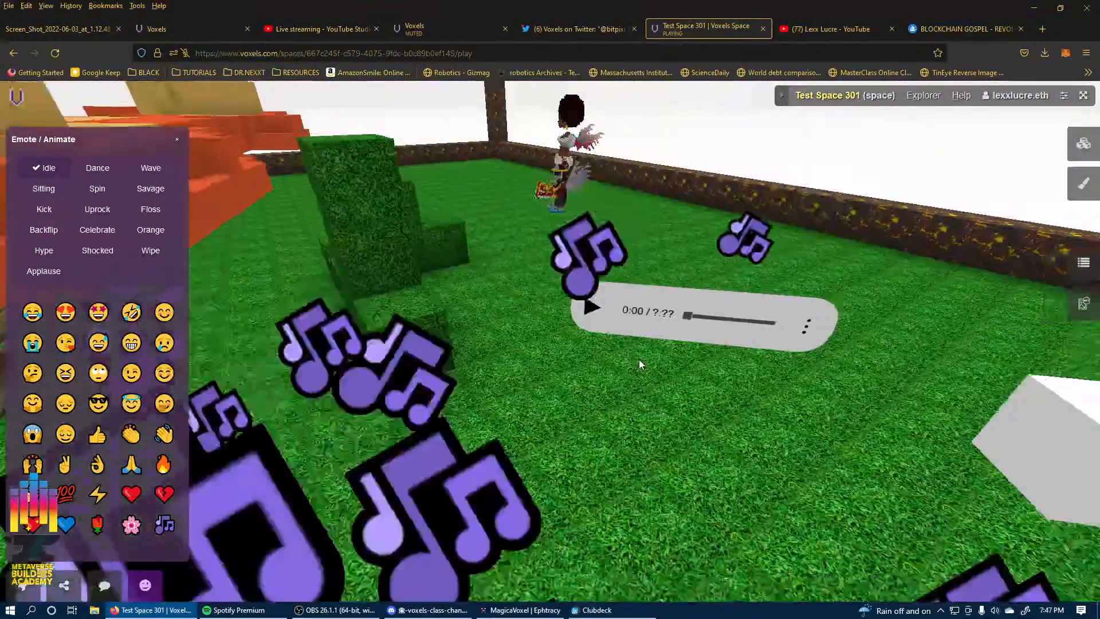
pyautogui.press('c')
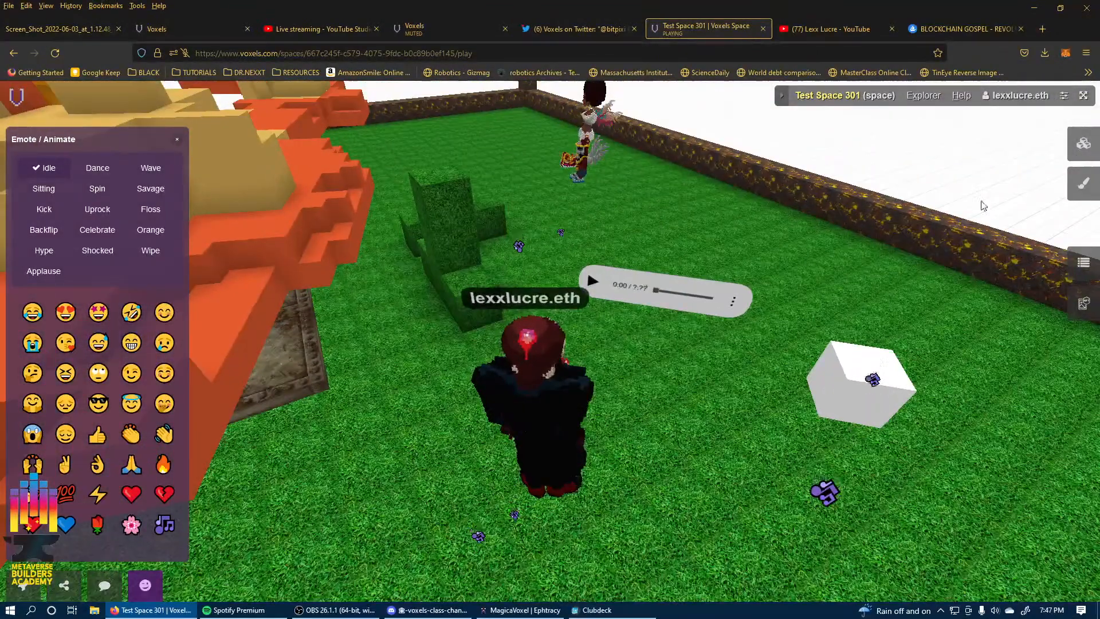
# Add a Boombox on the grass near the green hedge chair and rotate it around its vertical axis to about 100.3.
pyautogui.click(1085, 147)
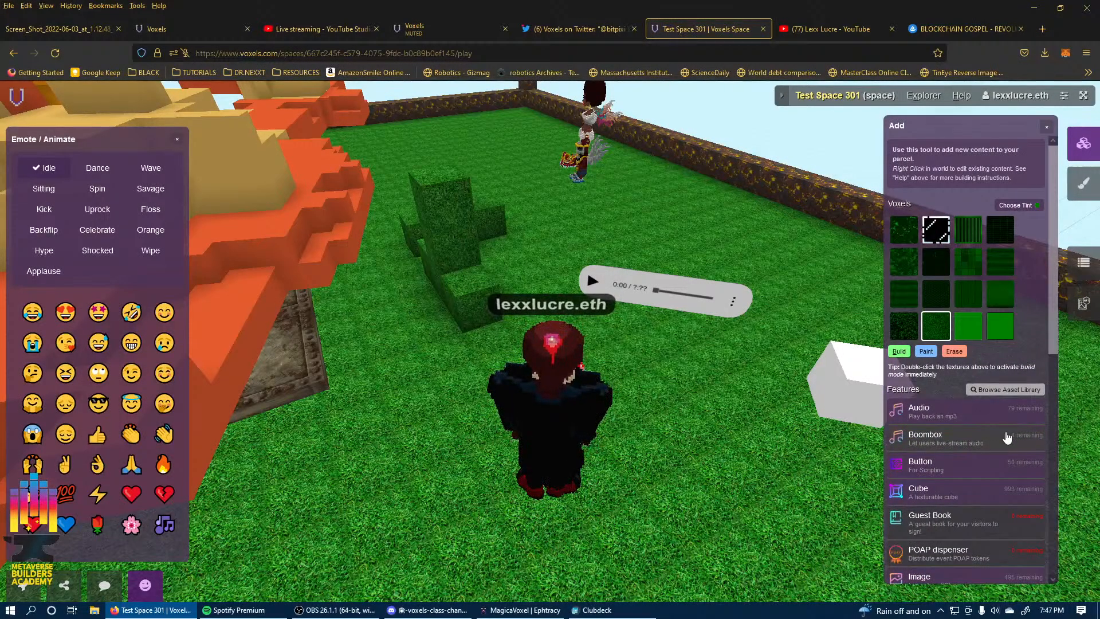
pyautogui.click(1006, 438)
pyautogui.click(550, 313)
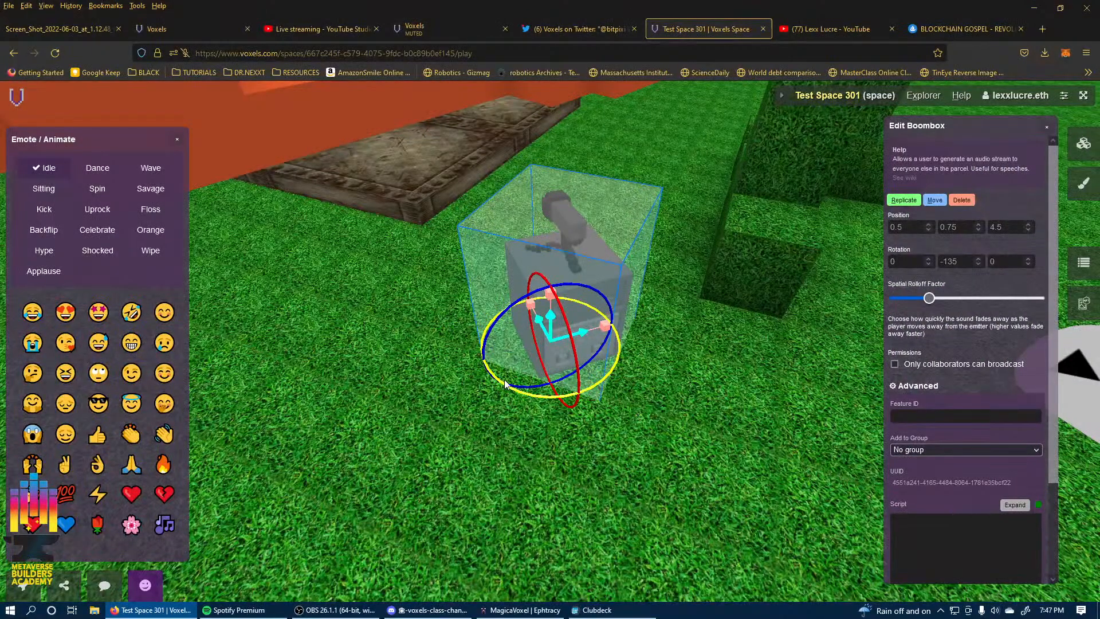
pyautogui.moveTo(485, 366); pyautogui.dragTo(543, 351)
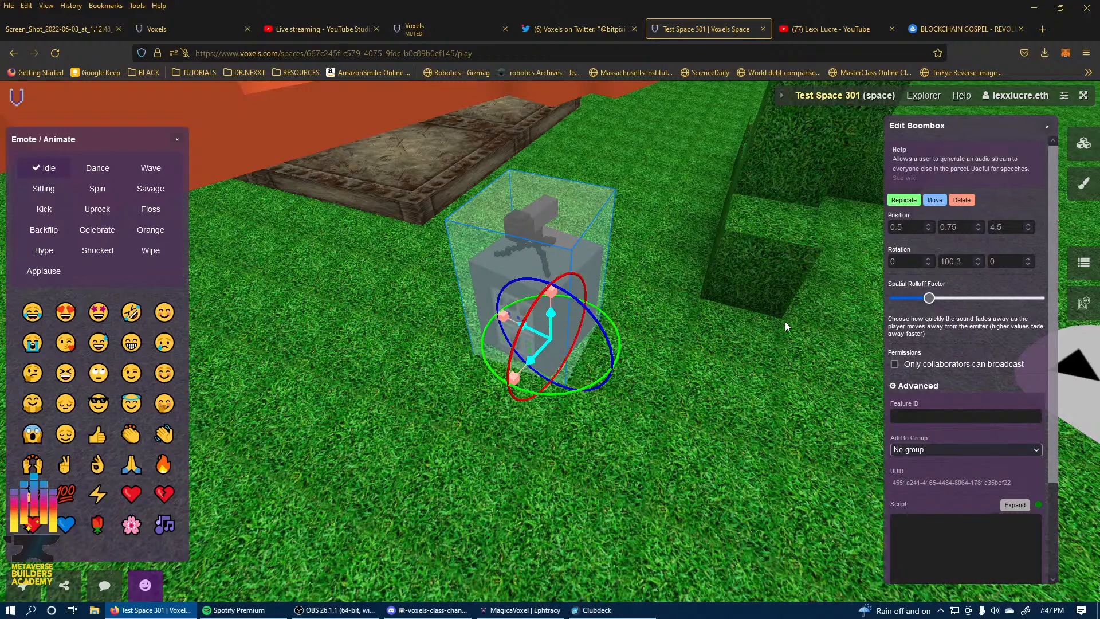
# Leave the boombox settings and add a Button feature on the grass beside the boombox.
pyautogui.click(1082, 146)
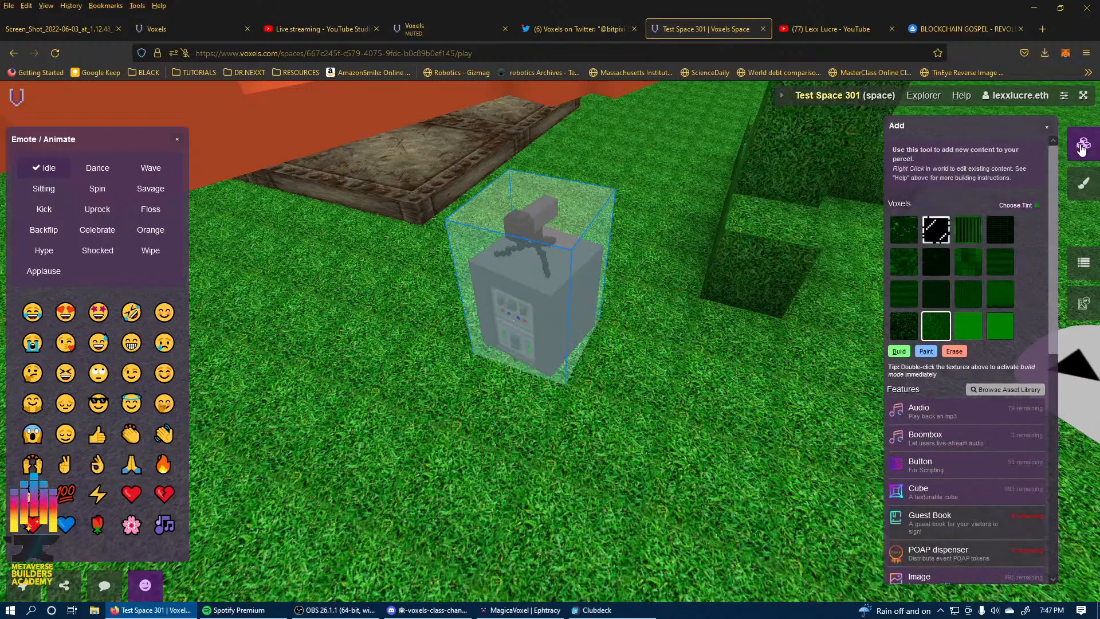
pyautogui.click(744, 302)
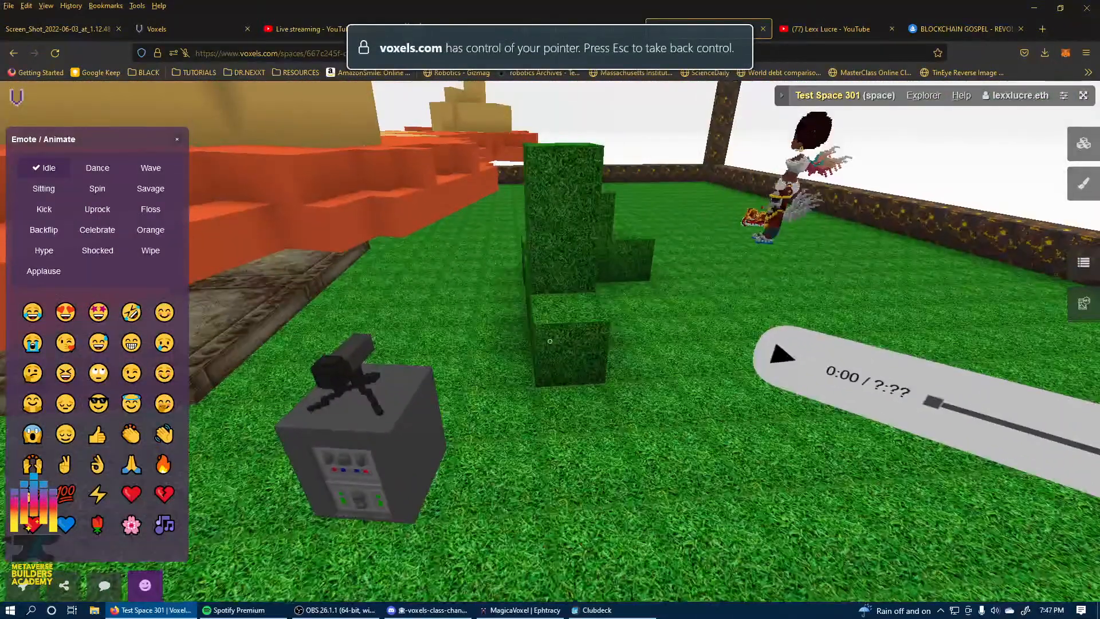
pyautogui.press('Escape')
pyautogui.scroll(-3, 903, 435)
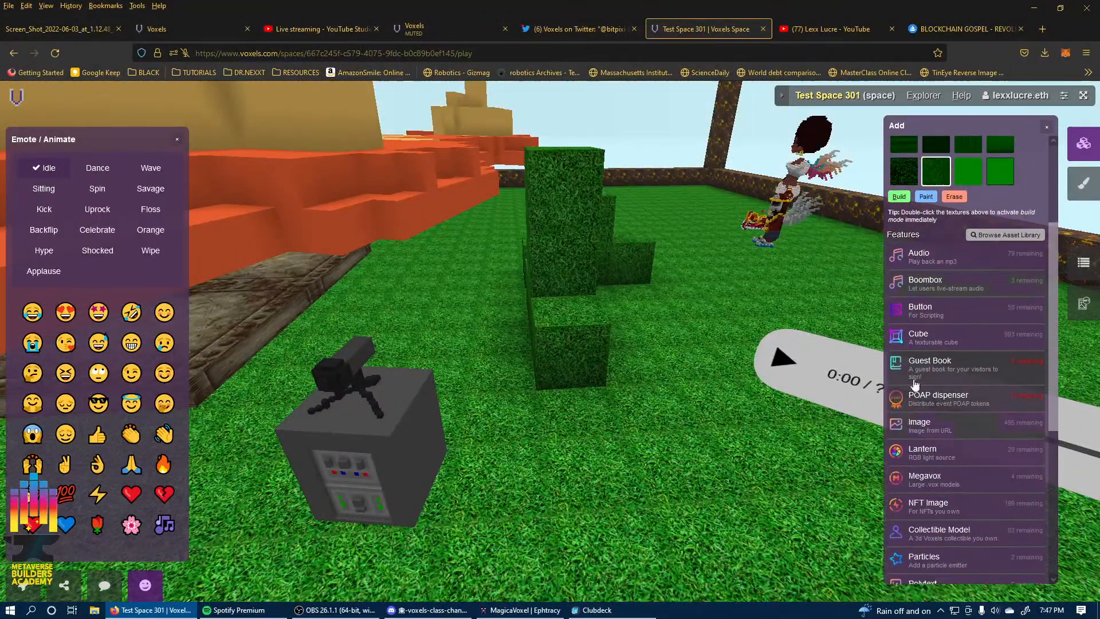
pyautogui.click(949, 317)
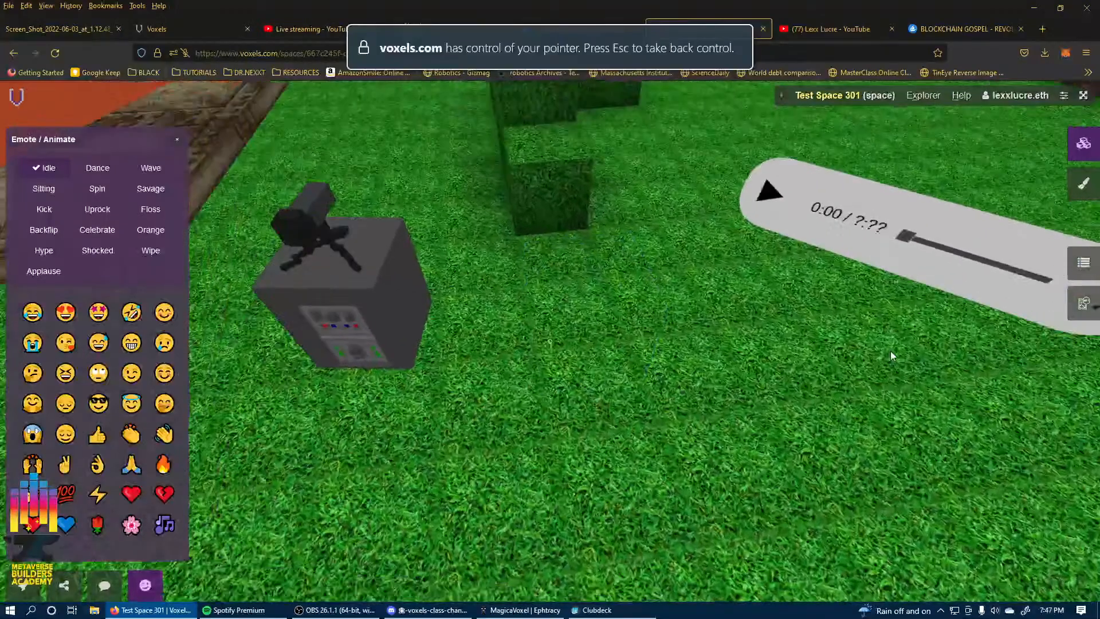
pyautogui.click(891, 350)
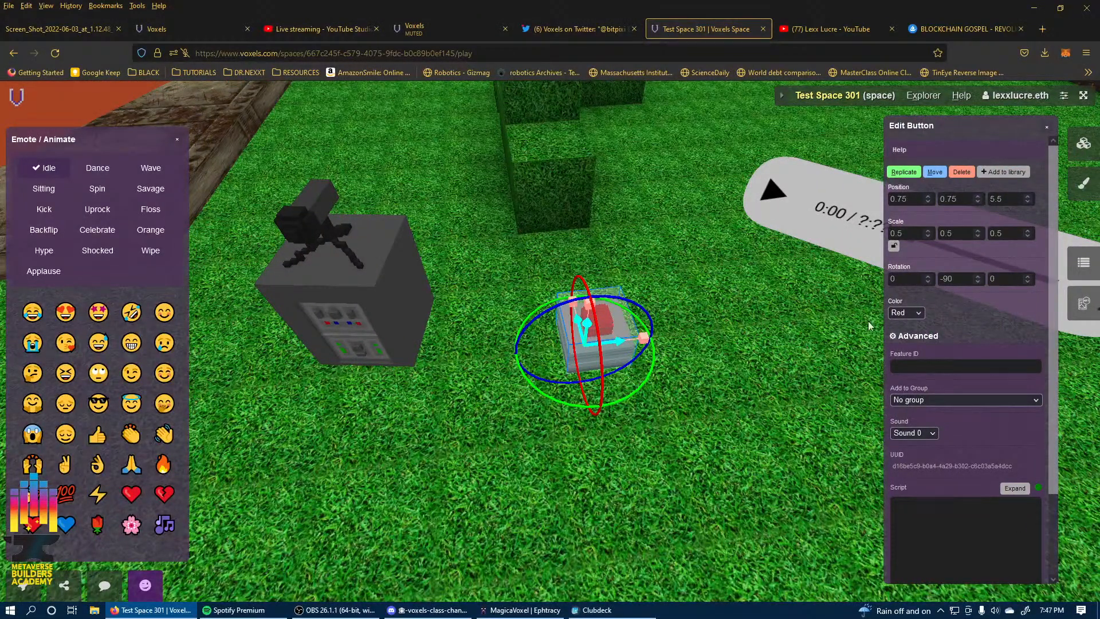
# Try Blue as the new button's color and finally set it to White.
pyautogui.click(917, 316)
pyautogui.click(904, 345)
pyautogui.click(906, 313)
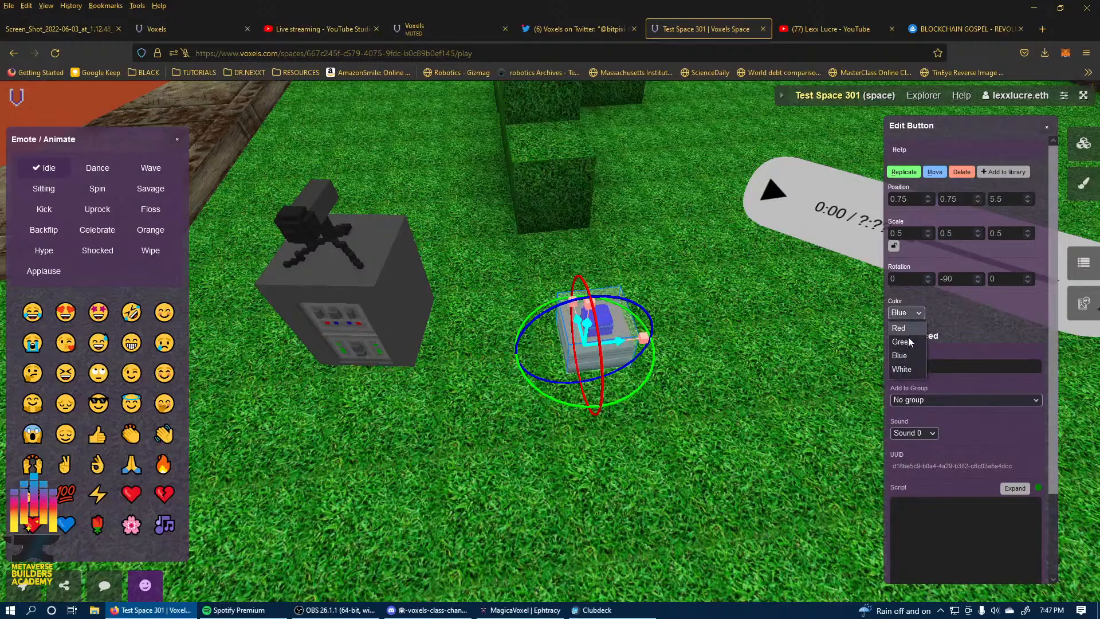
pyautogui.click(916, 370)
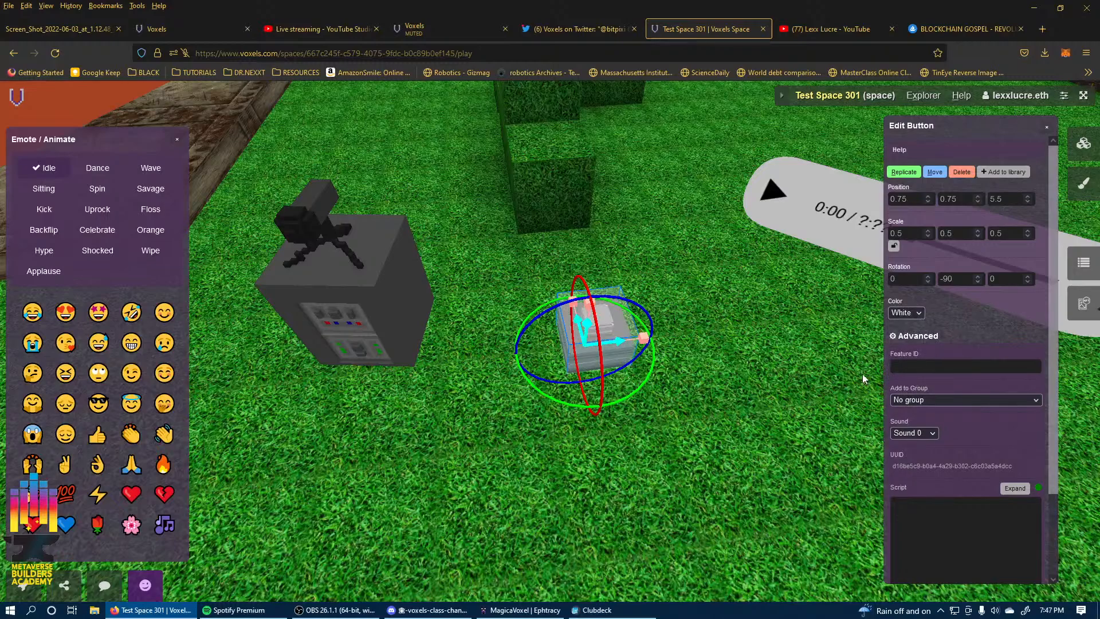
# Look through the button's advanced settings, including its Sound options, and leave its settings.
pyautogui.moveTo(660, 527); pyautogui.dragTo(726, 461)
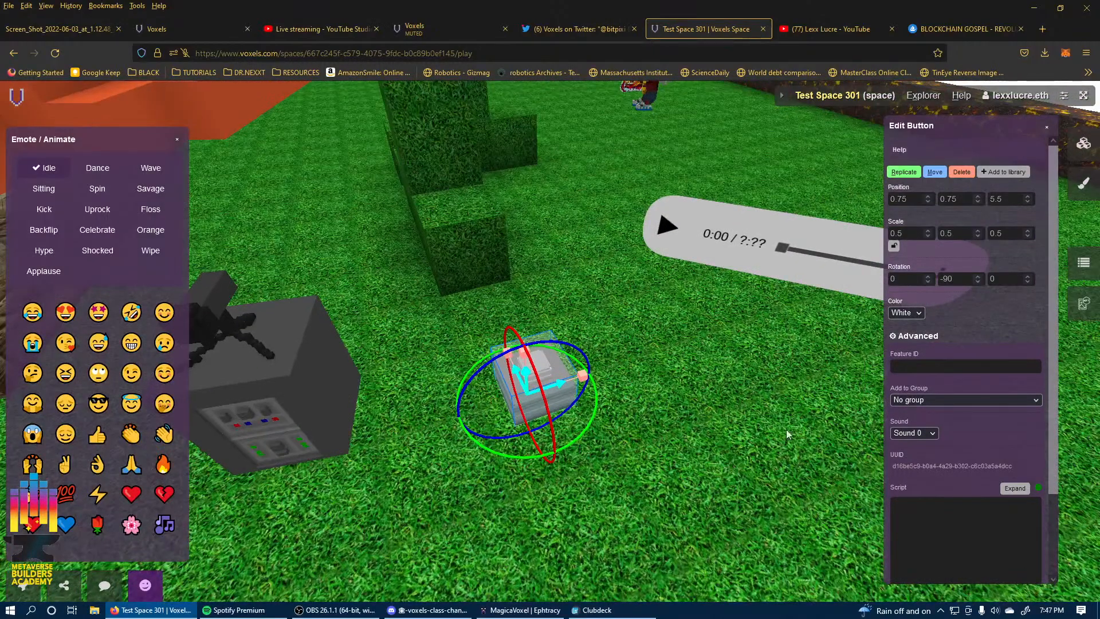
pyautogui.scroll(-2, 967, 453)
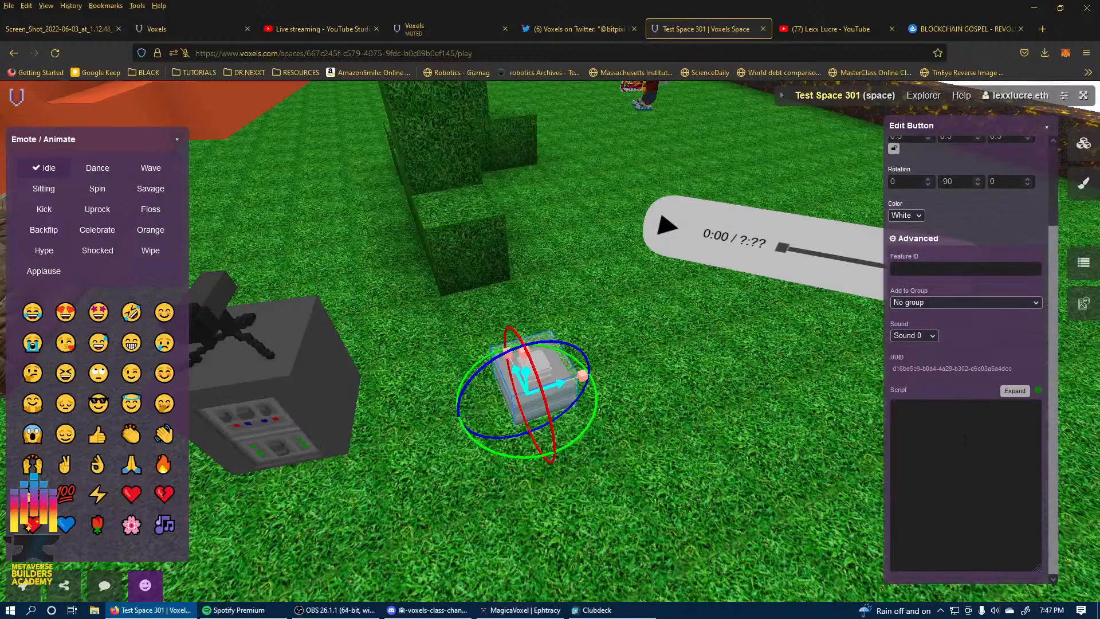
pyautogui.click(921, 337)
pyautogui.click(960, 339)
pyautogui.click(749, 372)
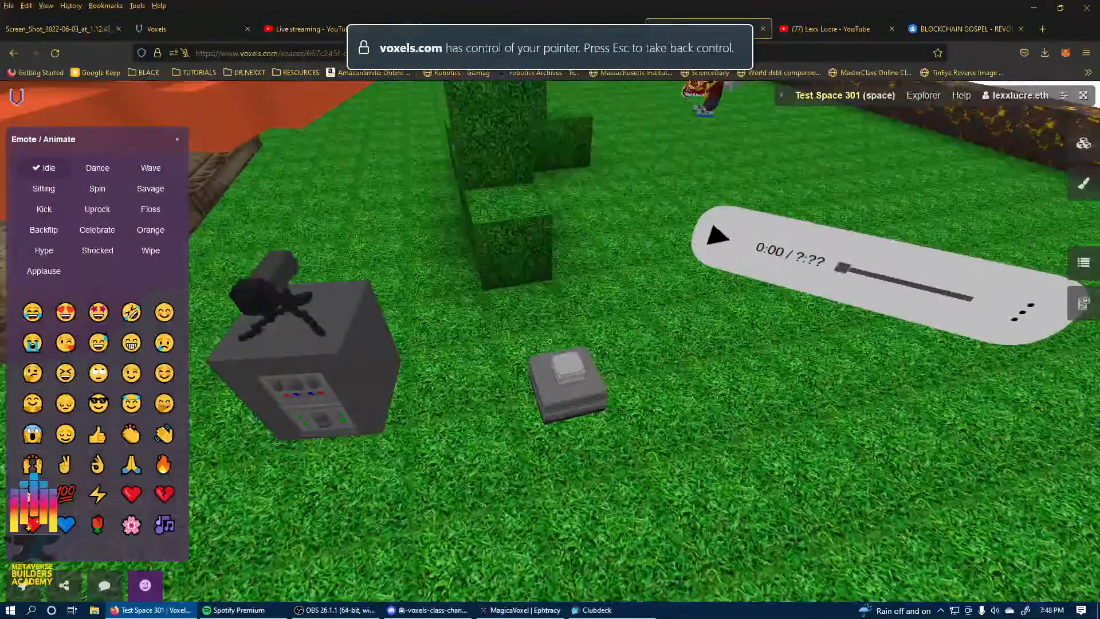
# Browse the list of addable features and look around the space from the button to the video screens by the building.
pyautogui.press('Tab')
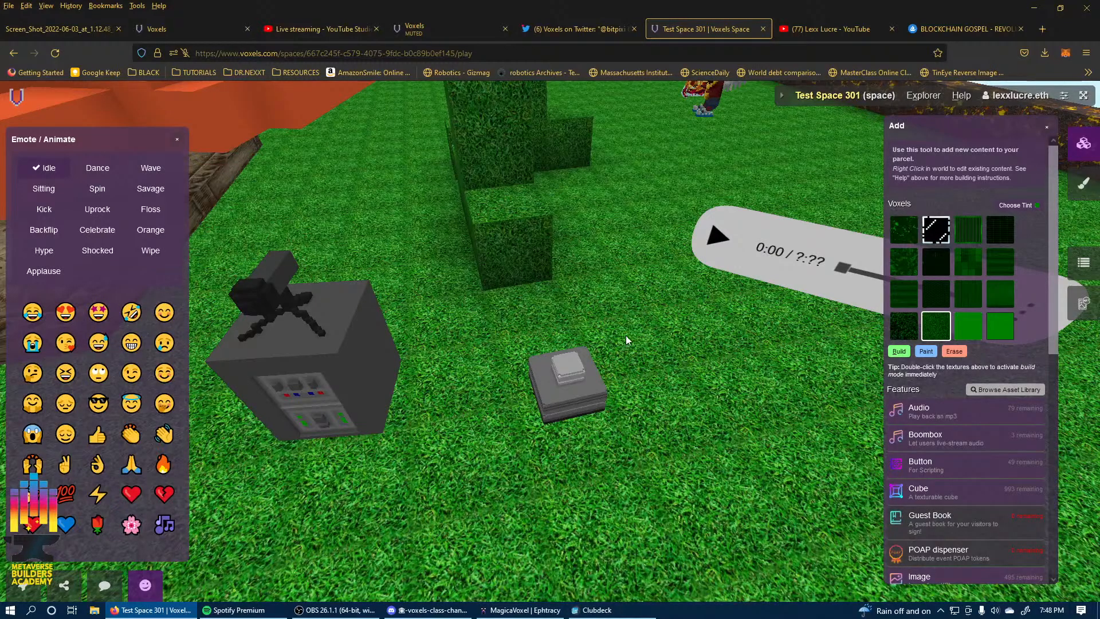
pyautogui.moveTo(626, 336); pyautogui.dragTo(170, 158, button='right')
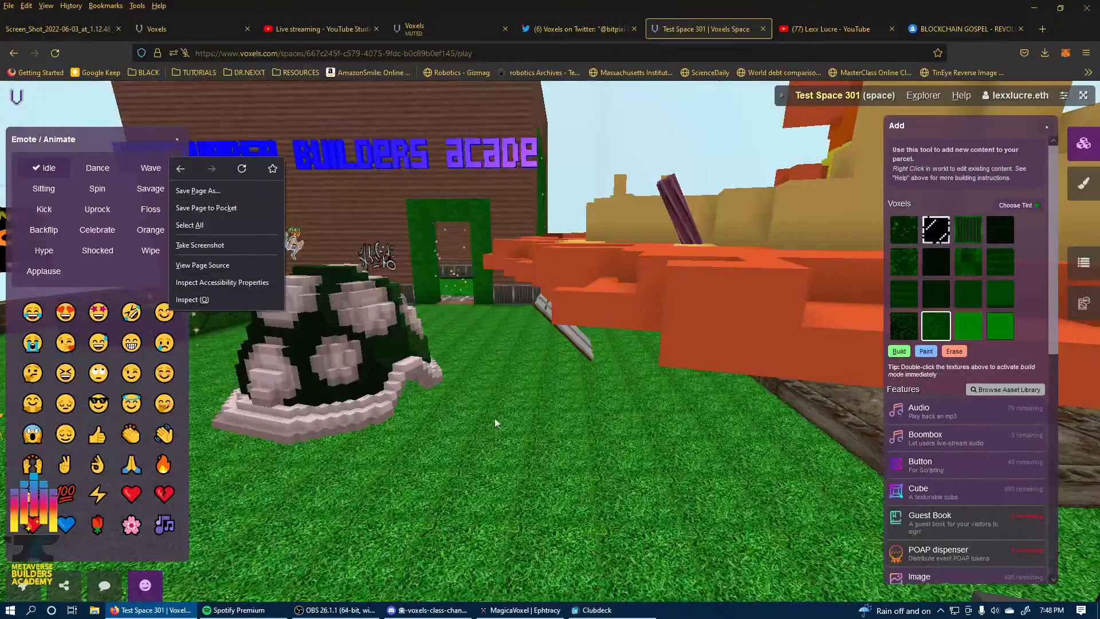
pyautogui.moveTo(494, 387); pyautogui.dragTo(693, 311)
pyautogui.moveTo(621, 387); pyautogui.dragTo(813, 401)
pyautogui.moveTo(528, 401); pyautogui.dragTo(593, 430)
pyautogui.moveTo(510, 309); pyautogui.dragTo(663, 379)
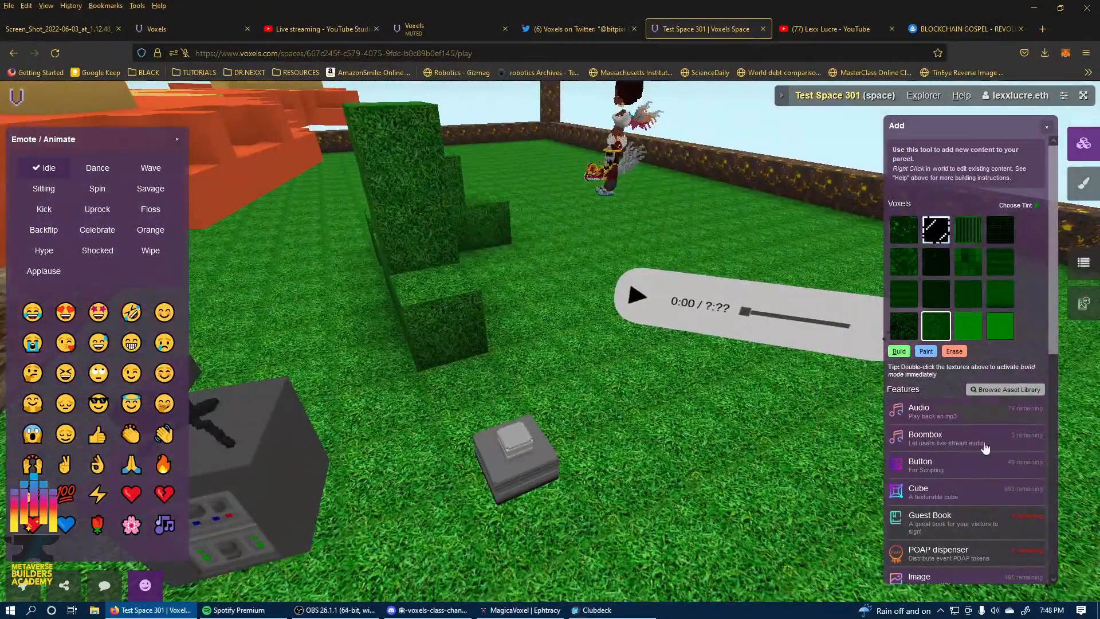
pyautogui.scroll(-3, 977, 328)
pyautogui.moveTo(573, 280); pyautogui.dragTo(917, 229)
pyautogui.moveTo(281, 343); pyautogui.dragTo(739, 365)
pyautogui.moveTo(530, 362); pyautogui.dragTo(549, 318)
pyautogui.moveTo(675, 302)
pyautogui.mouseDown()
pyautogui.moveTo(504, 317)
pyautogui.moveTo(661, 308)
pyautogui.mouseUp()
pyautogui.press('w')
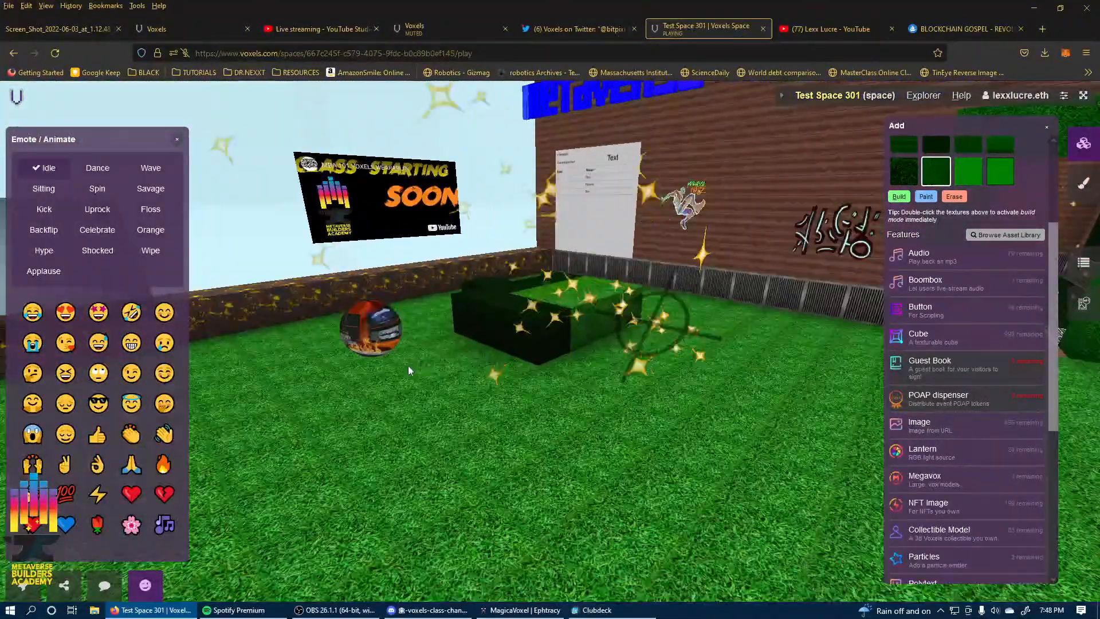
# Walk to the guest book beside the orange structure and move it to position 2.35, 1.65, 2.
pyautogui.moveTo(359, 411); pyautogui.dragTo(635, 377)
pyautogui.press('w')
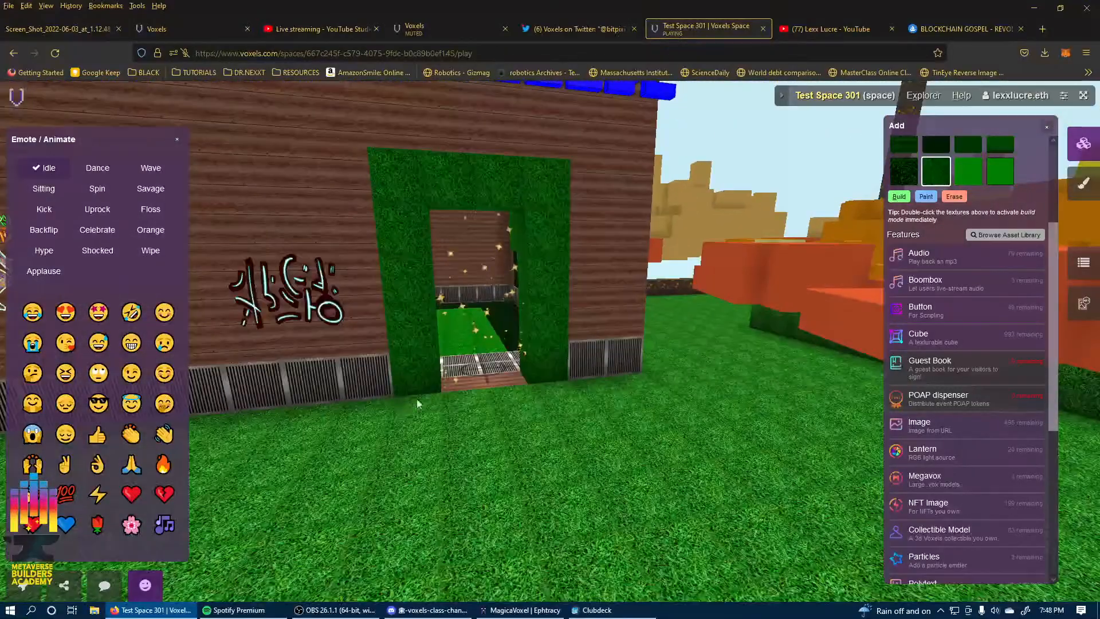
pyautogui.moveTo(418, 404); pyautogui.dragTo(619, 396)
pyautogui.moveTo(386, 390); pyautogui.dragTo(601, 383)
pyautogui.press('w')
pyautogui.moveTo(435, 379); pyautogui.dragTo(406, 383)
pyautogui.press('w')
pyautogui.moveTo(453, 354); pyautogui.dragTo(281, 389)
pyautogui.press('w')
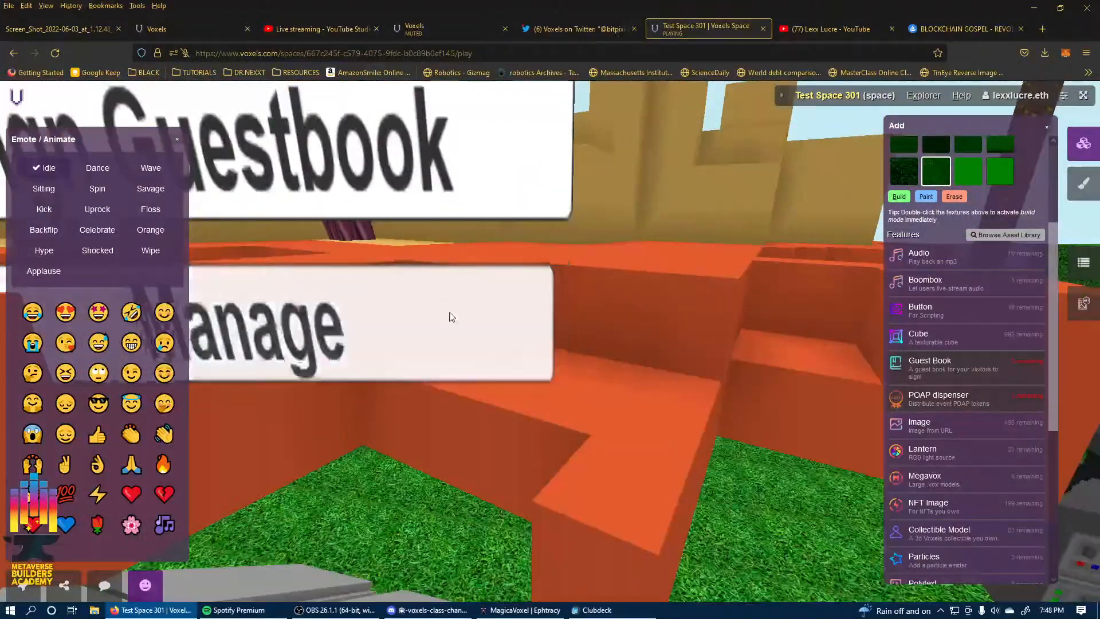
pyautogui.press('s')
pyautogui.moveTo(452, 315); pyautogui.dragTo(232, 342)
pyautogui.press('d')
pyautogui.press('w')
pyautogui.press('s')
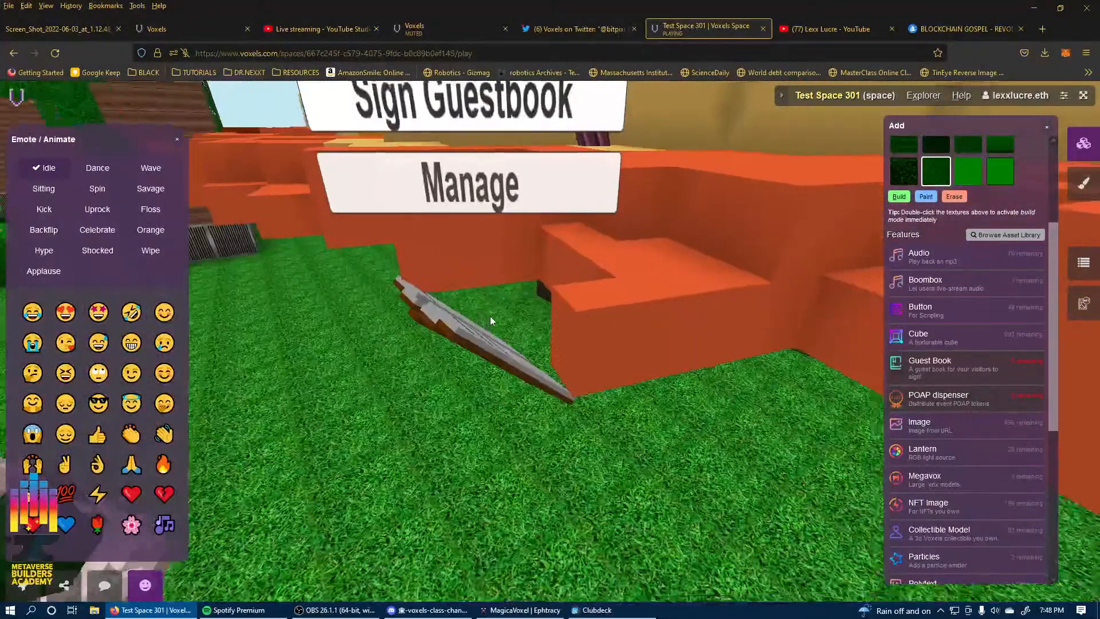
pyautogui.click(528, 349)
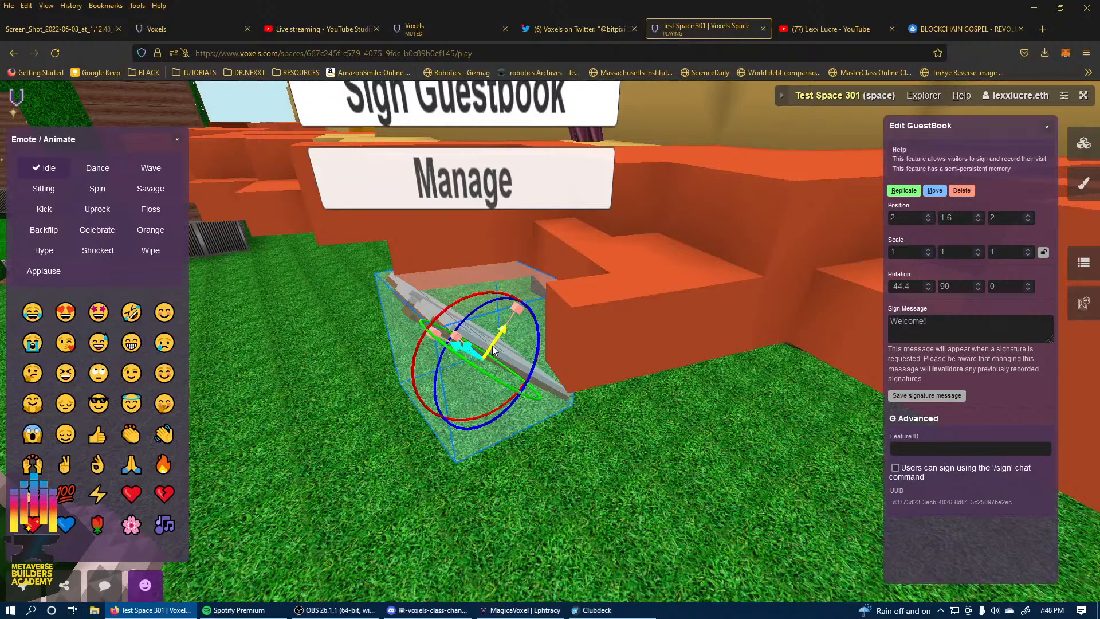
pyautogui.moveTo(491, 347); pyautogui.dragTo(352, 369)
pyautogui.moveTo(588, 428); pyautogui.dragTo(695, 308)
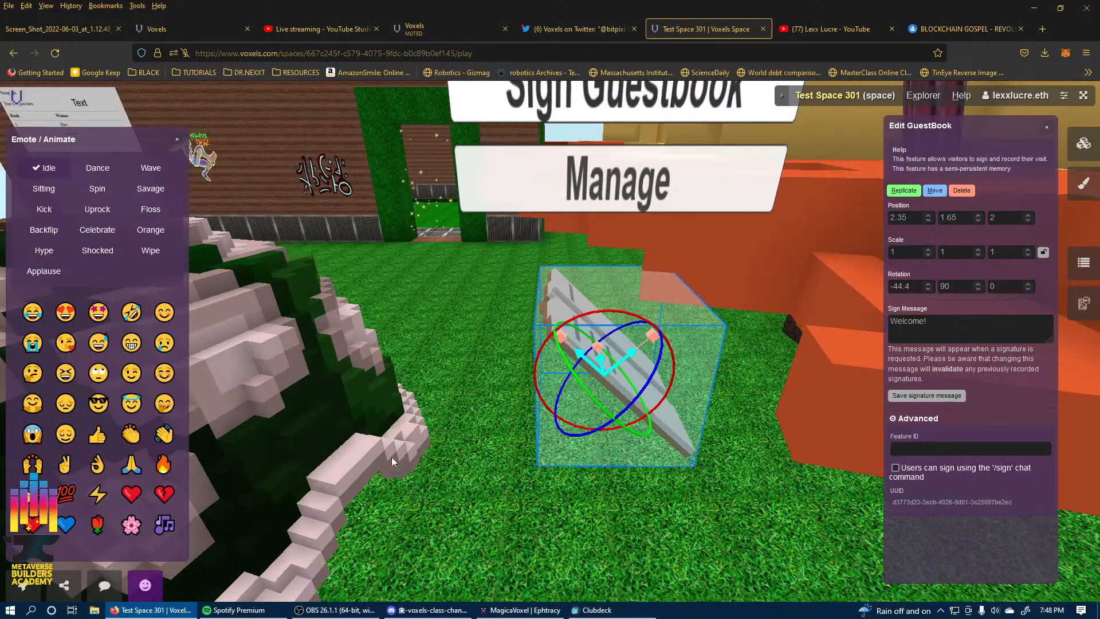
pyautogui.click(716, 295)
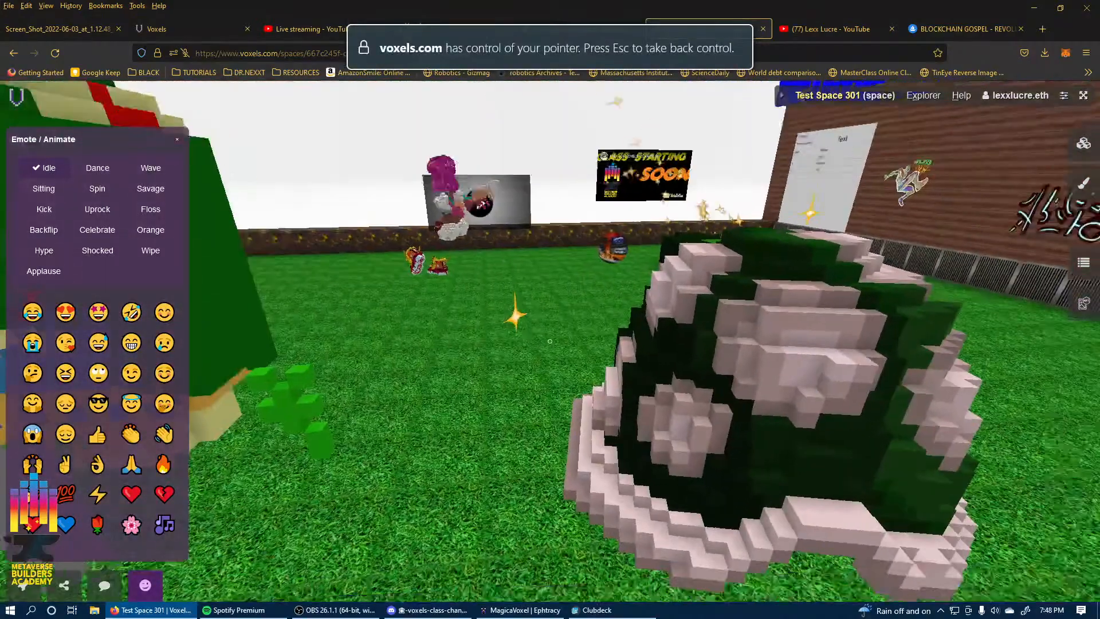
# Examine the settings of the "Class Starting Soon" YouTube screen, highlight its whole playlist script, and leave the settings.
pyautogui.press('w')
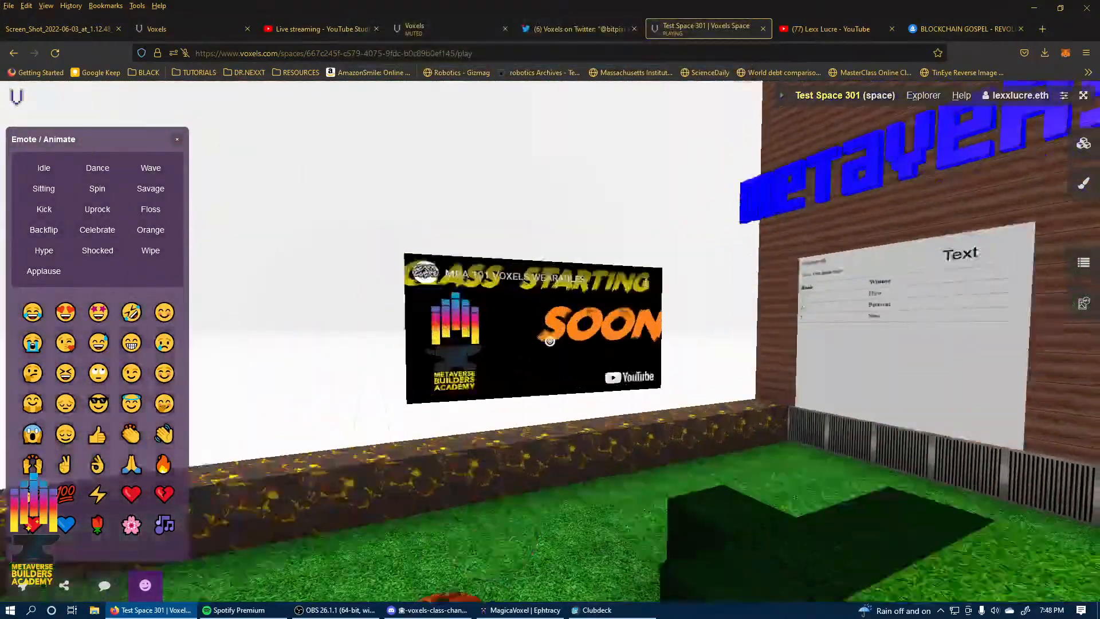
pyautogui.press('s')
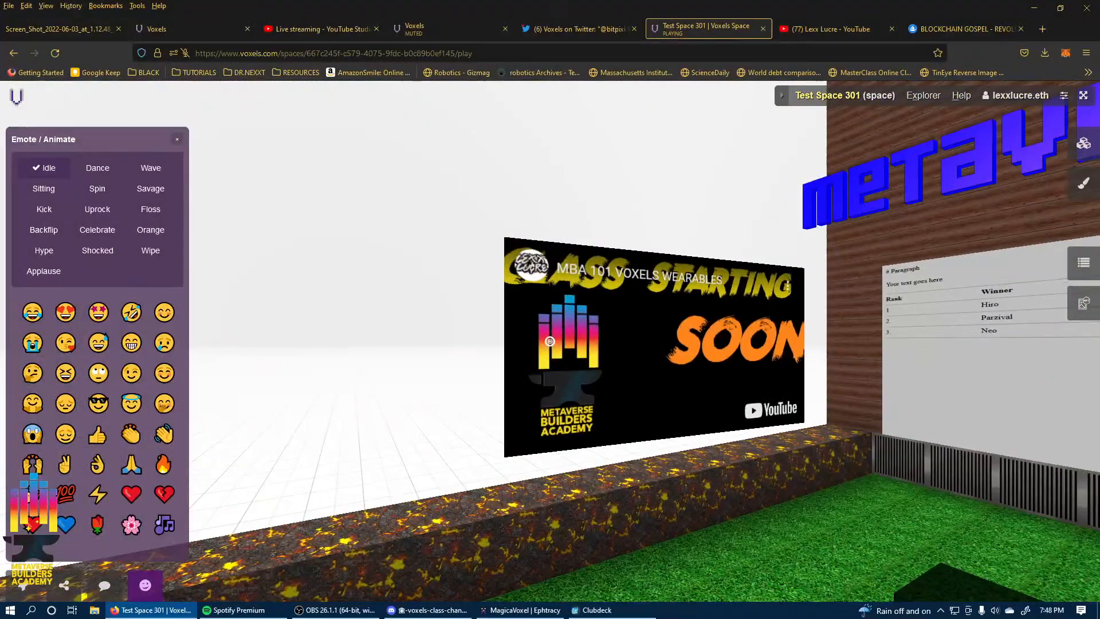
pyautogui.rightClick(550, 341)
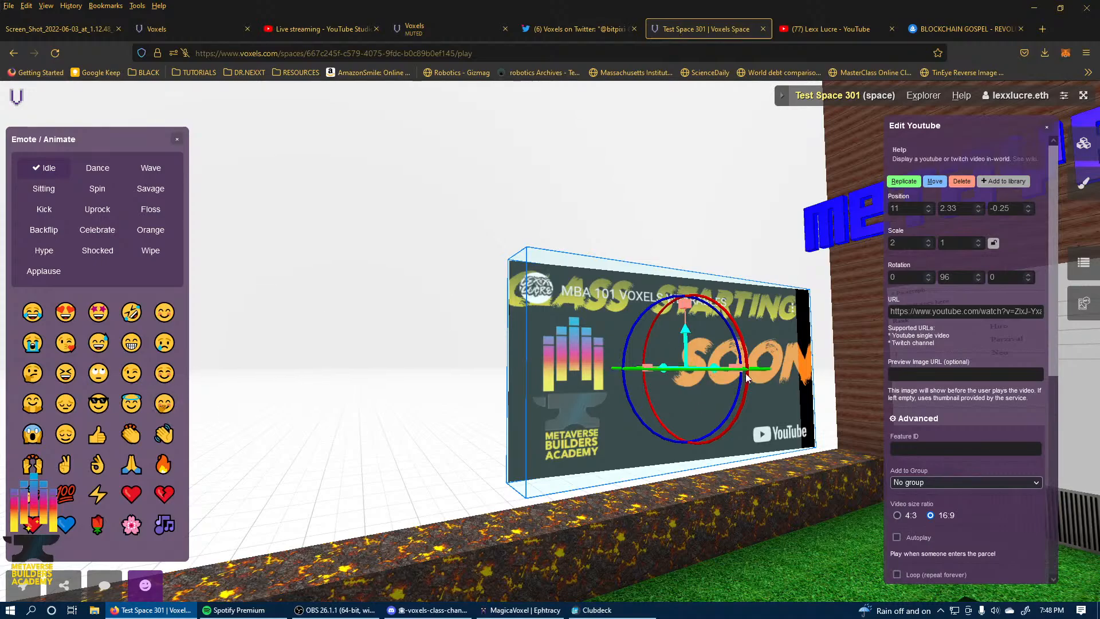
pyautogui.scroll(-6, 917, 378)
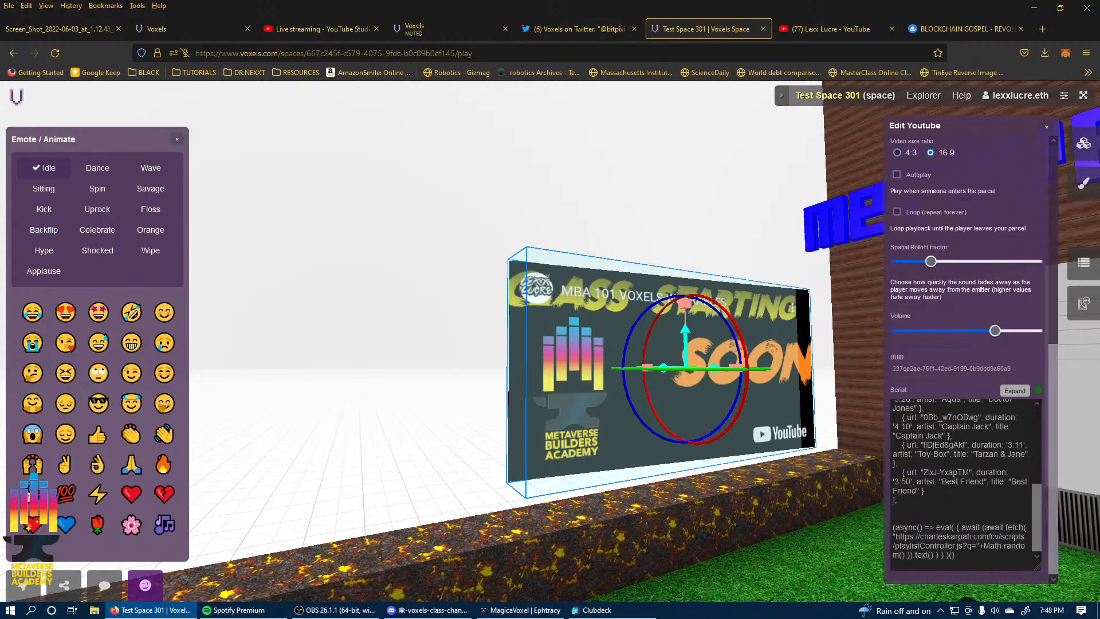
pyautogui.moveTo(968, 555); pyautogui.dragTo(863, 346)
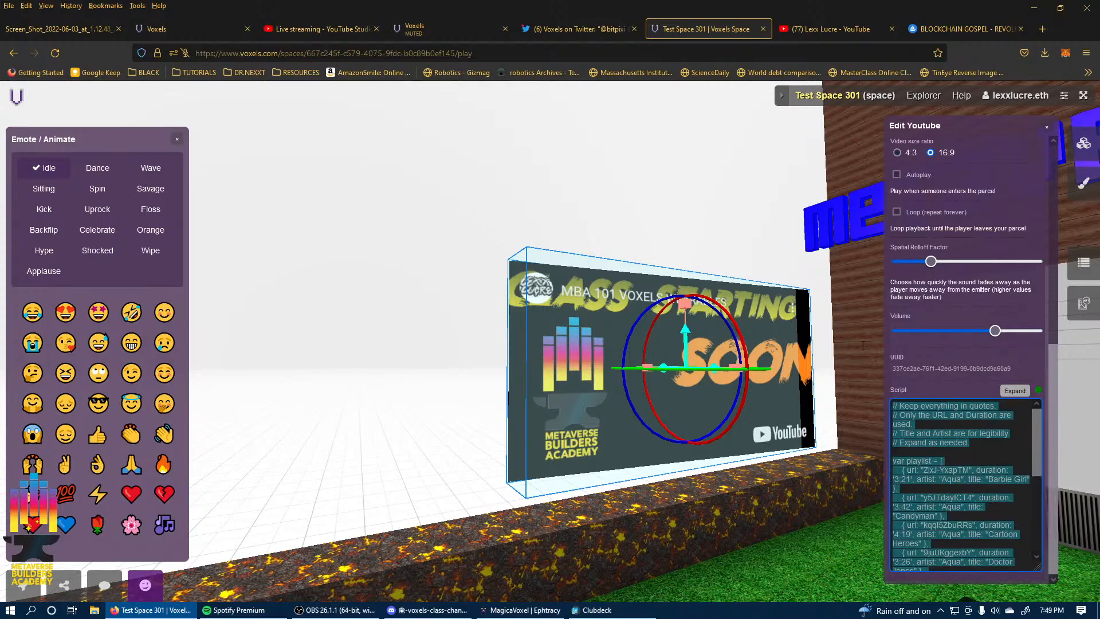
pyautogui.click(669, 475)
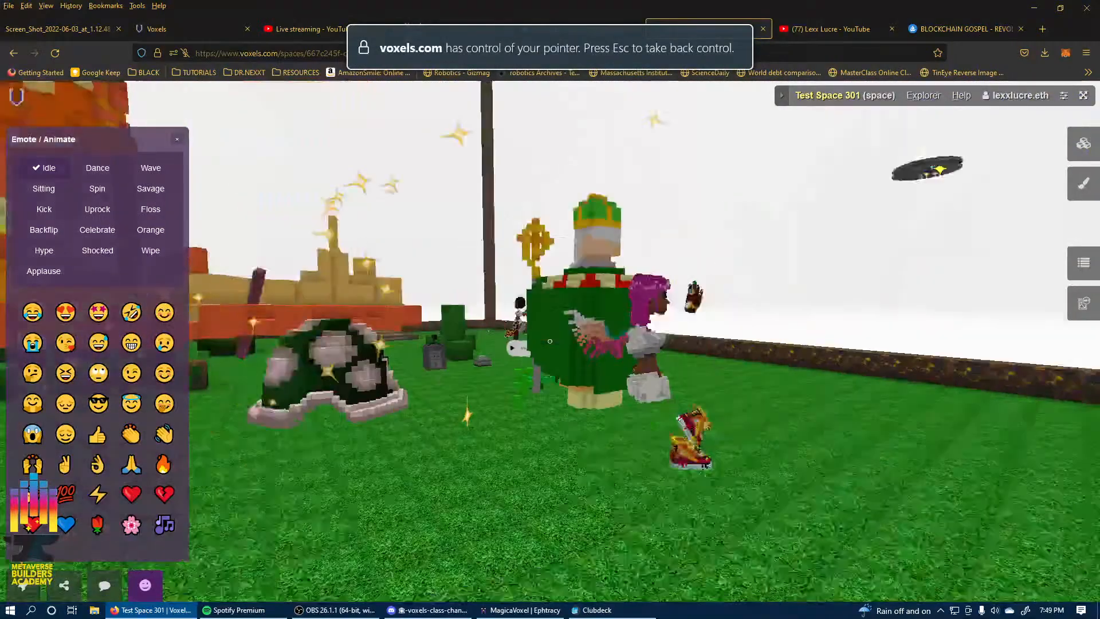
# Return to the guest book, sign it, and approve the MetaMask signature request.
pyautogui.press('w')
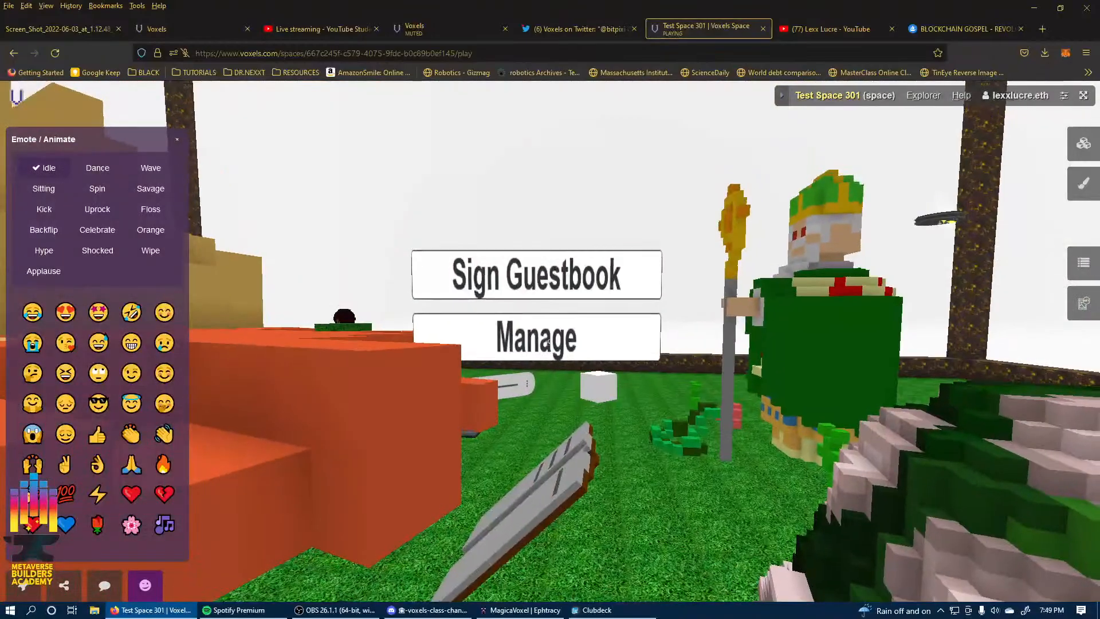
pyautogui.click(550, 341)
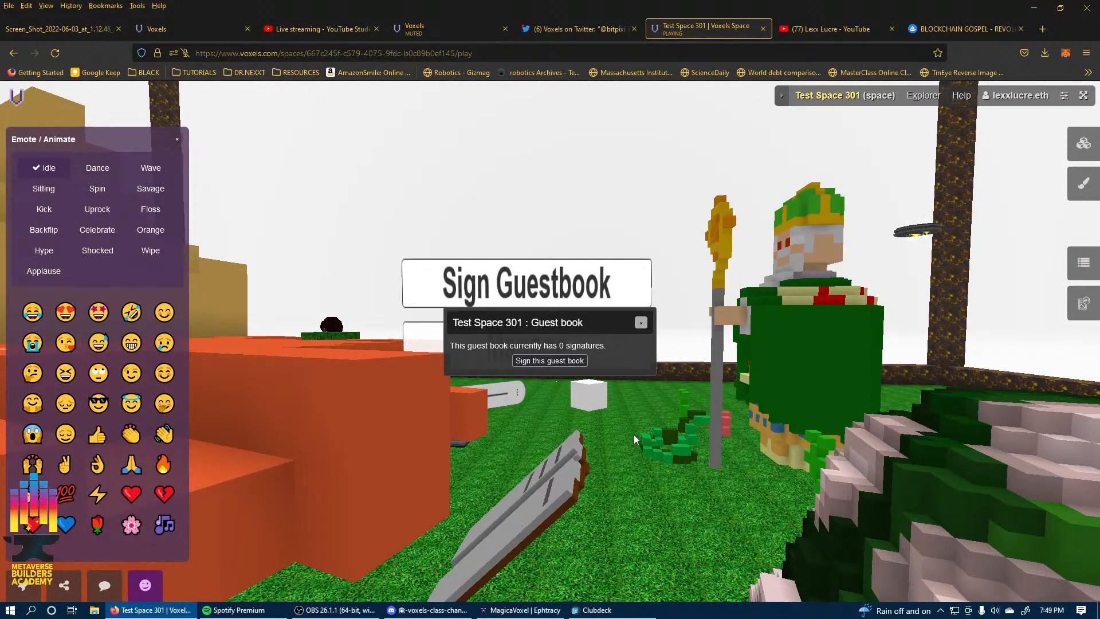
pyautogui.click(542, 360)
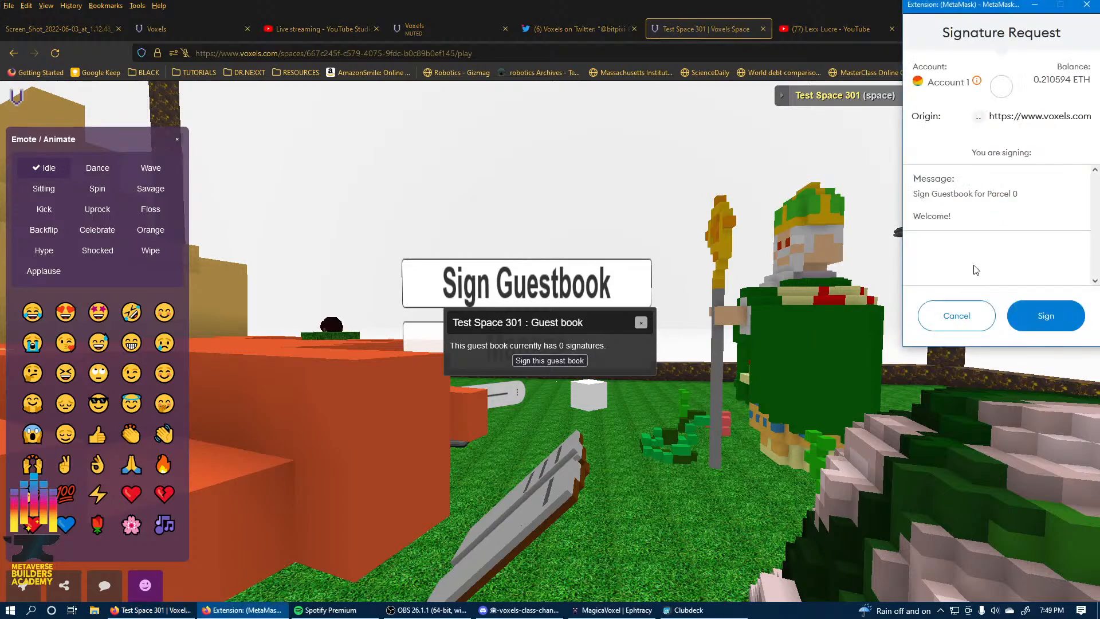
pyautogui.click(1047, 316)
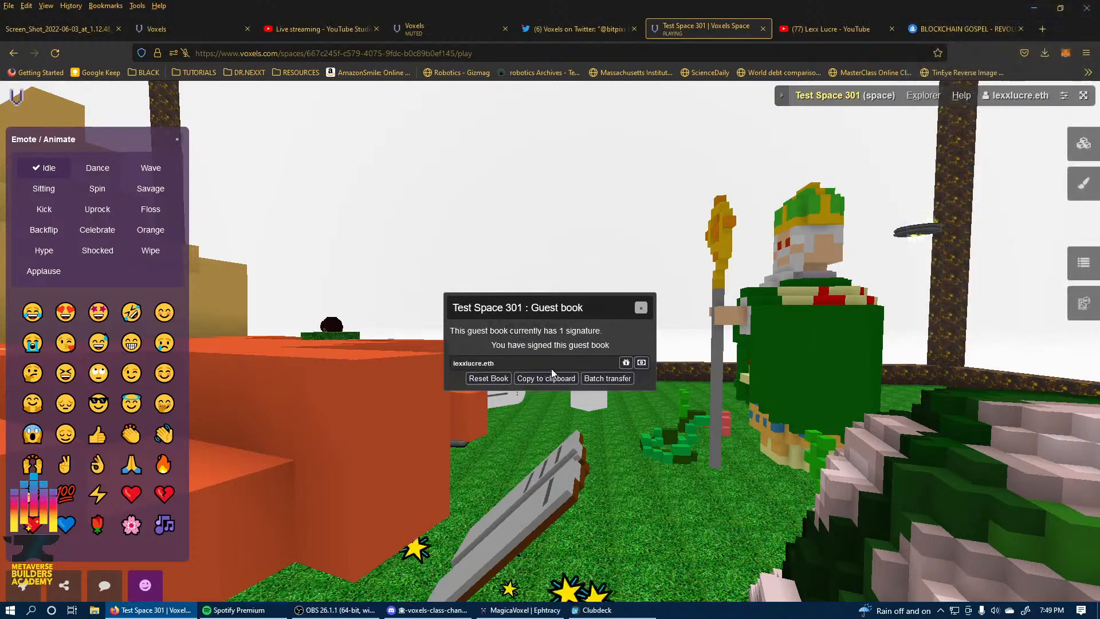
# Open the guest book's batch NFT transfer form and paste the copied number as the token ID to transfer.
pyautogui.click(629, 383)
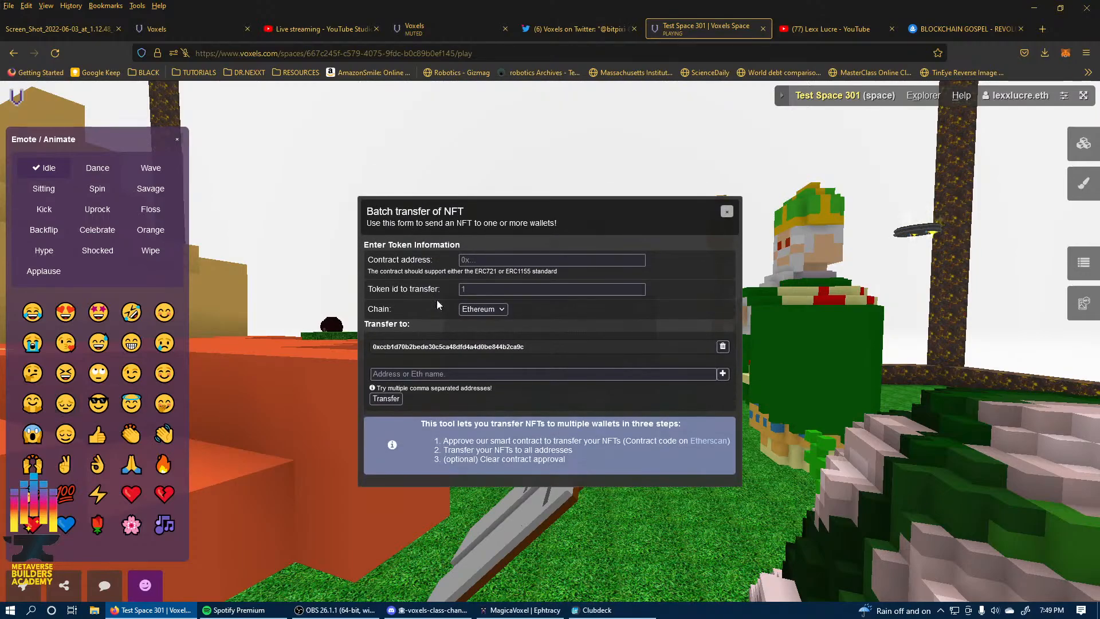
pyautogui.click(482, 289)
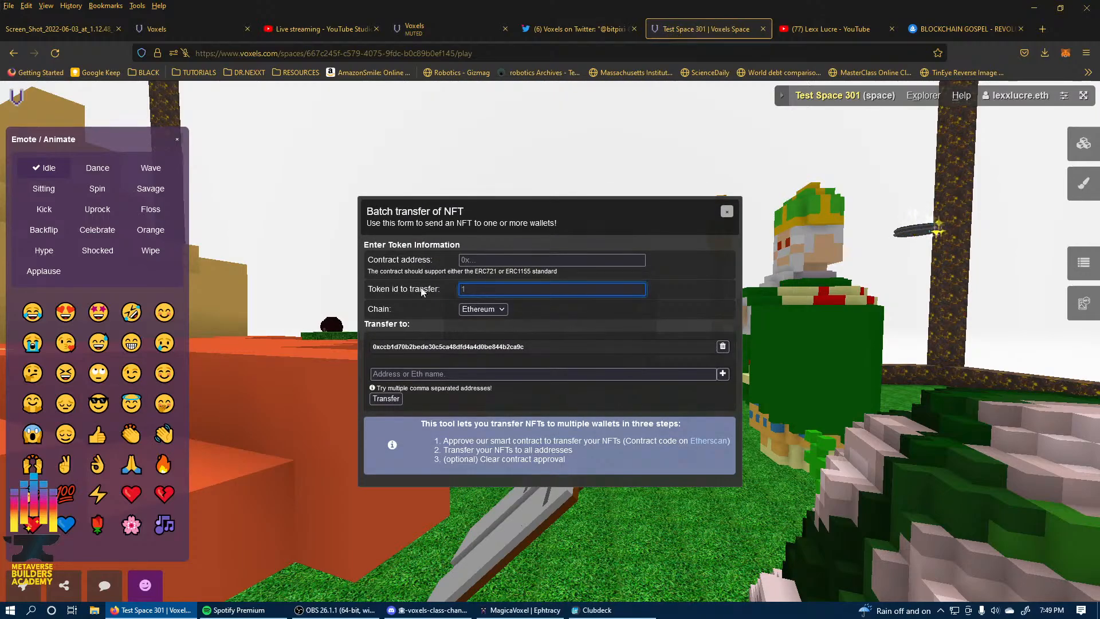
pyautogui.rightClick(497, 288)
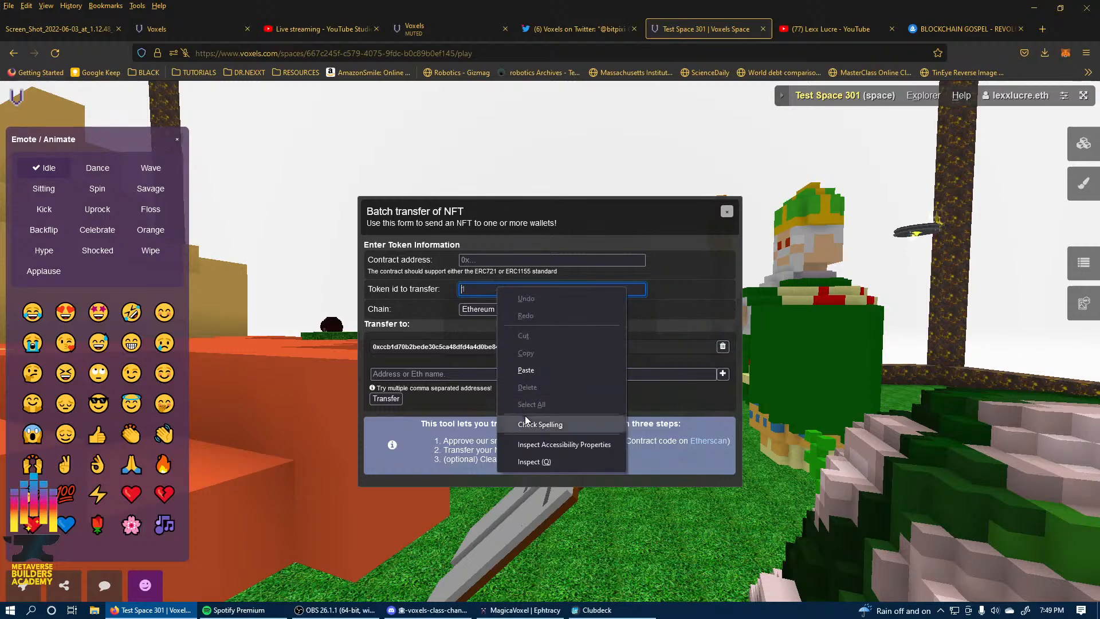
pyautogui.click(531, 369)
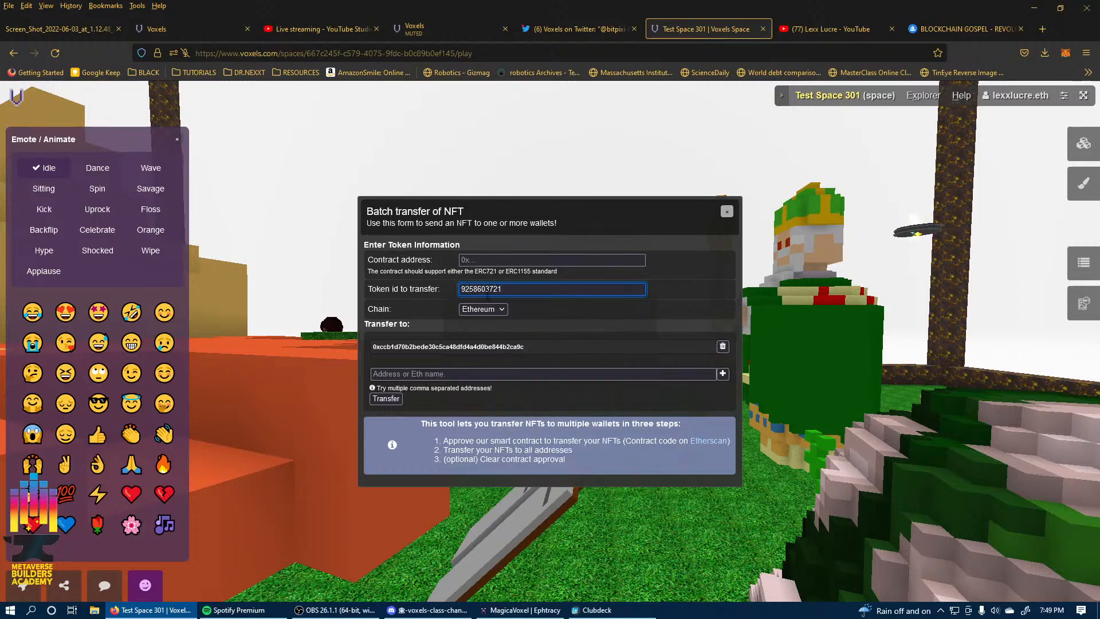
pyautogui.moveTo(523, 294); pyautogui.dragTo(372, 291)
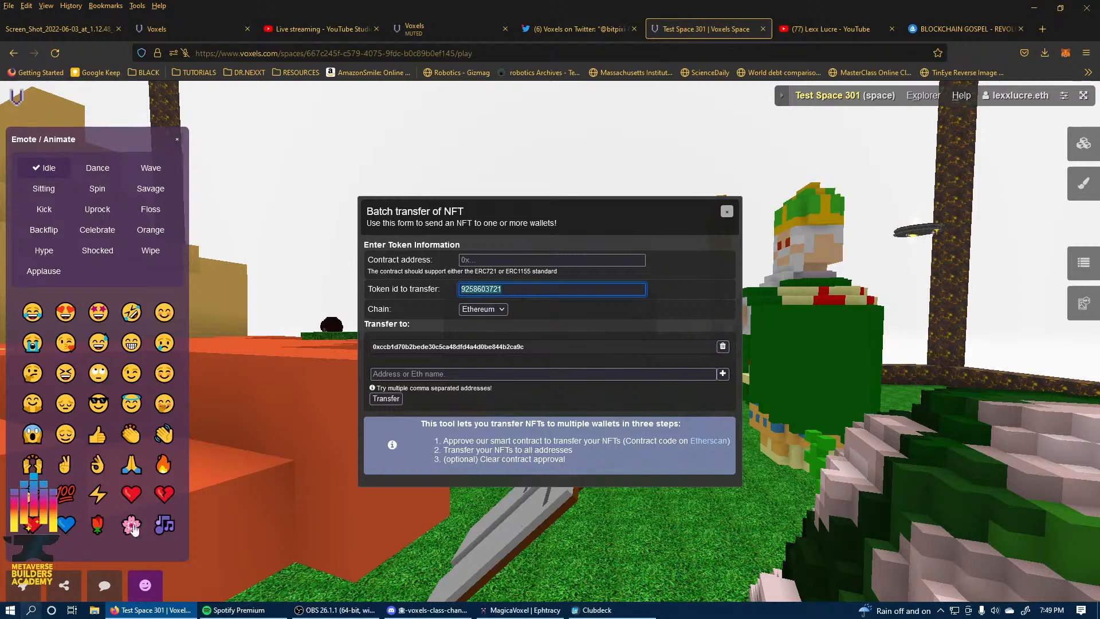
# Examine the transfer form's contract address and chain options, then close the form and the guest book without transferring.
pyautogui.click(512, 259)
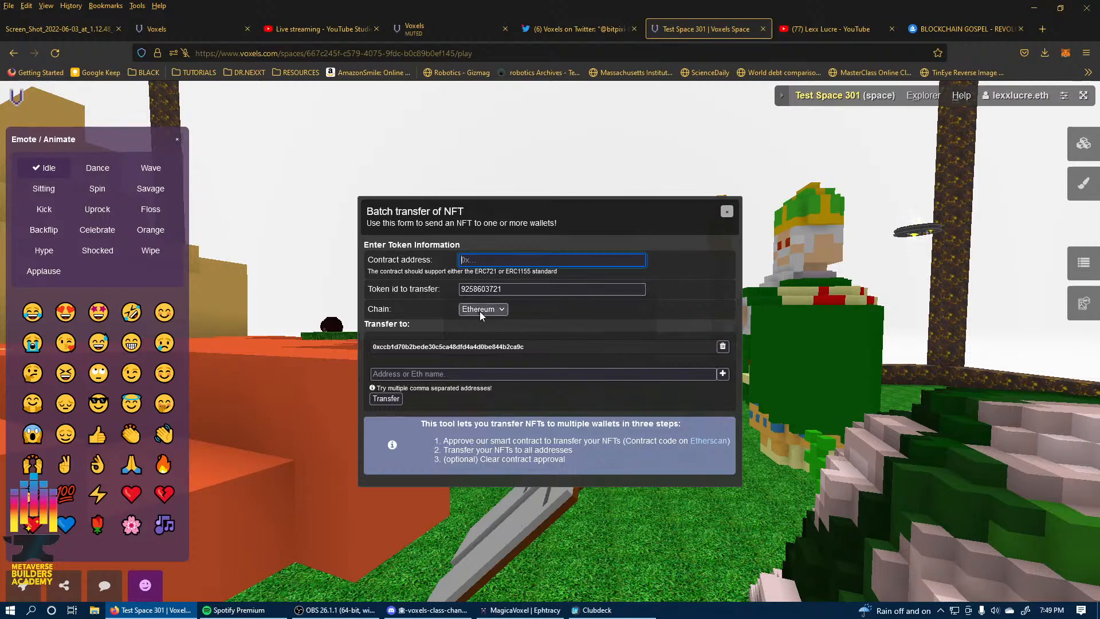
pyautogui.click(502, 309)
pyautogui.click(502, 308)
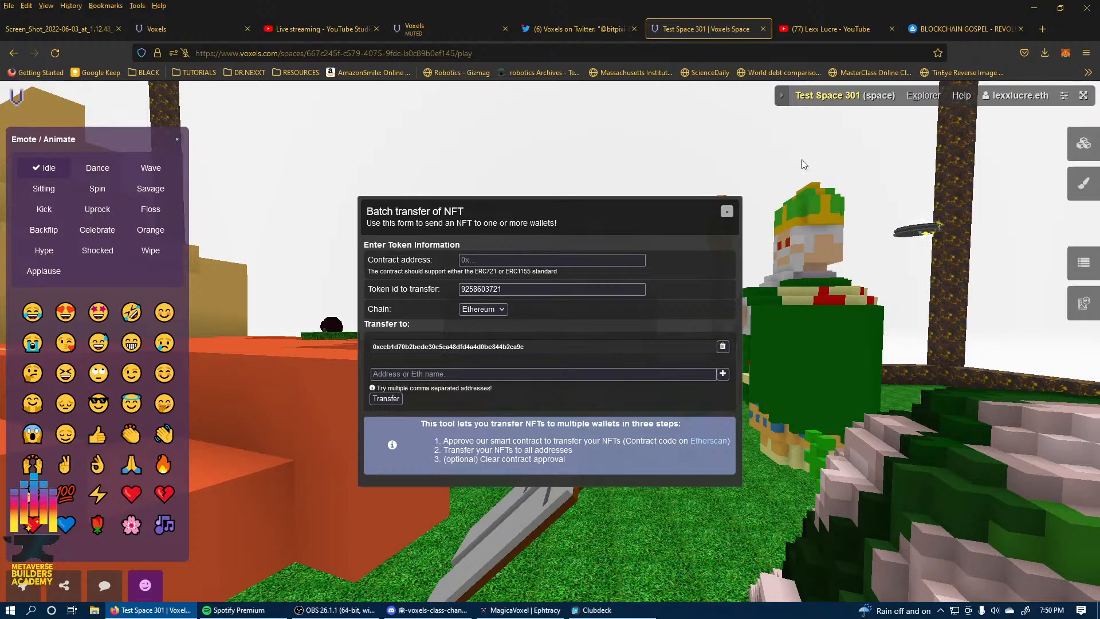
pyautogui.click(727, 212)
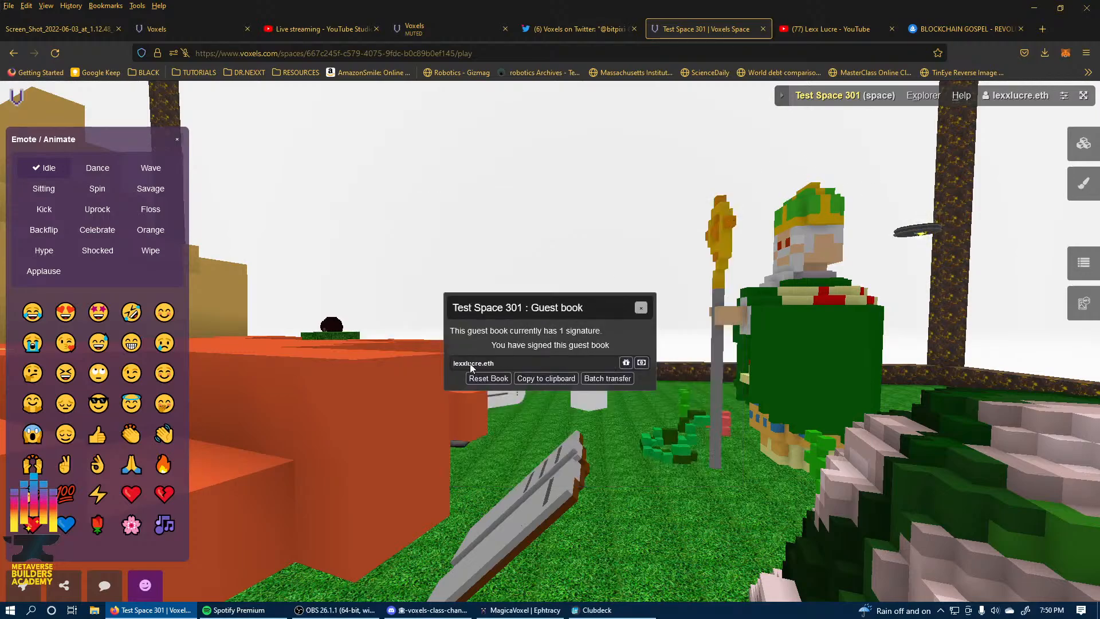
pyautogui.click(640, 309)
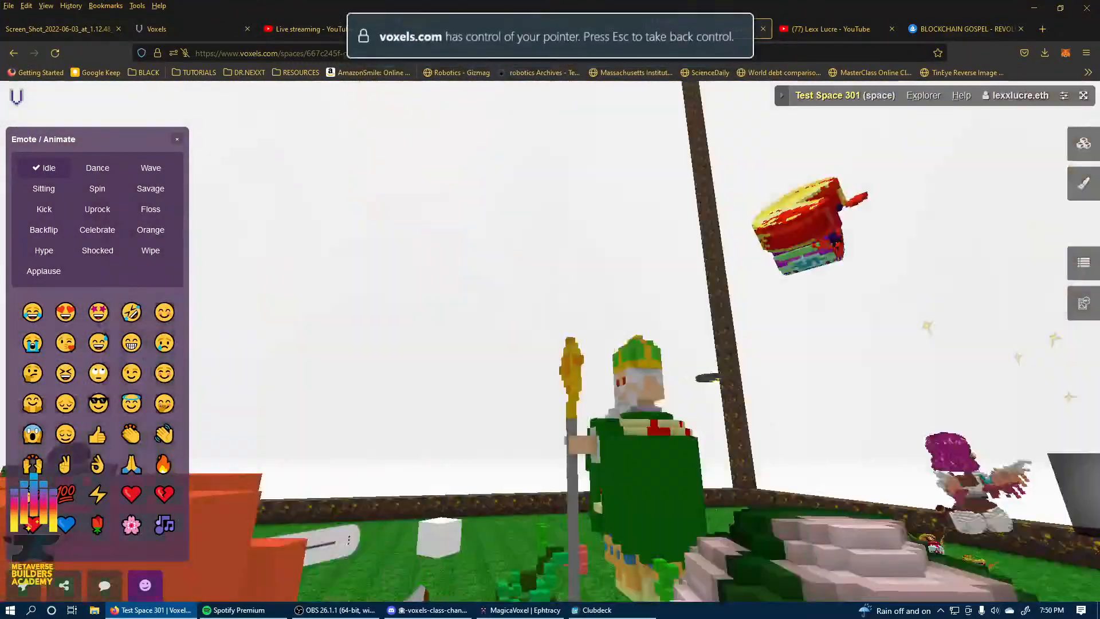
# Walk around the white cube in the test space and bring up the Cube entry in the list of features to add.
pyautogui.press('w')
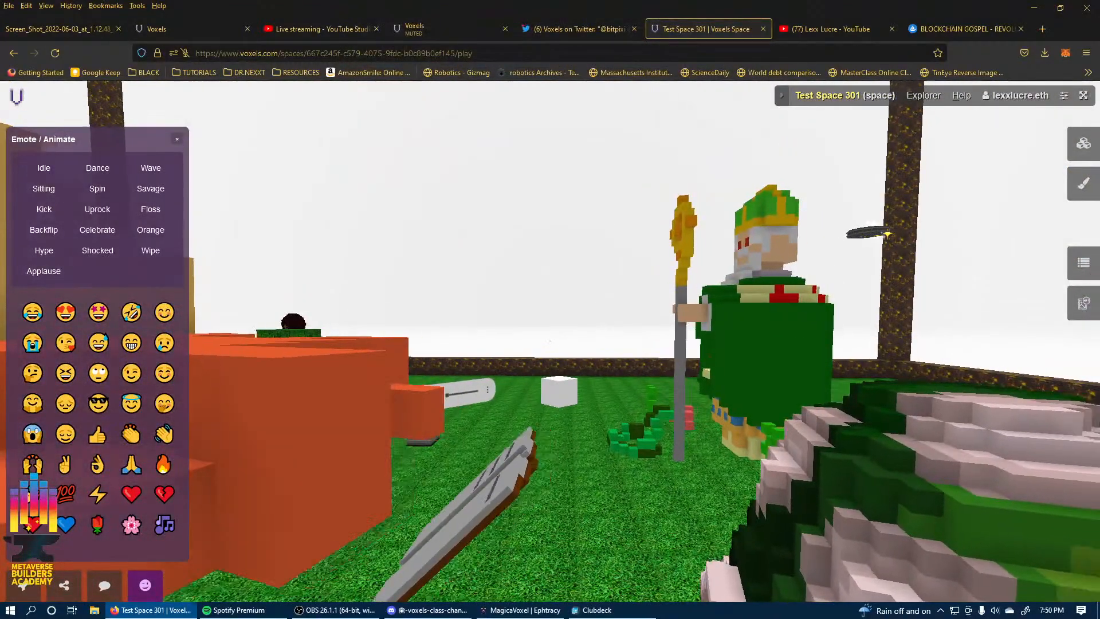
pyautogui.press('w')
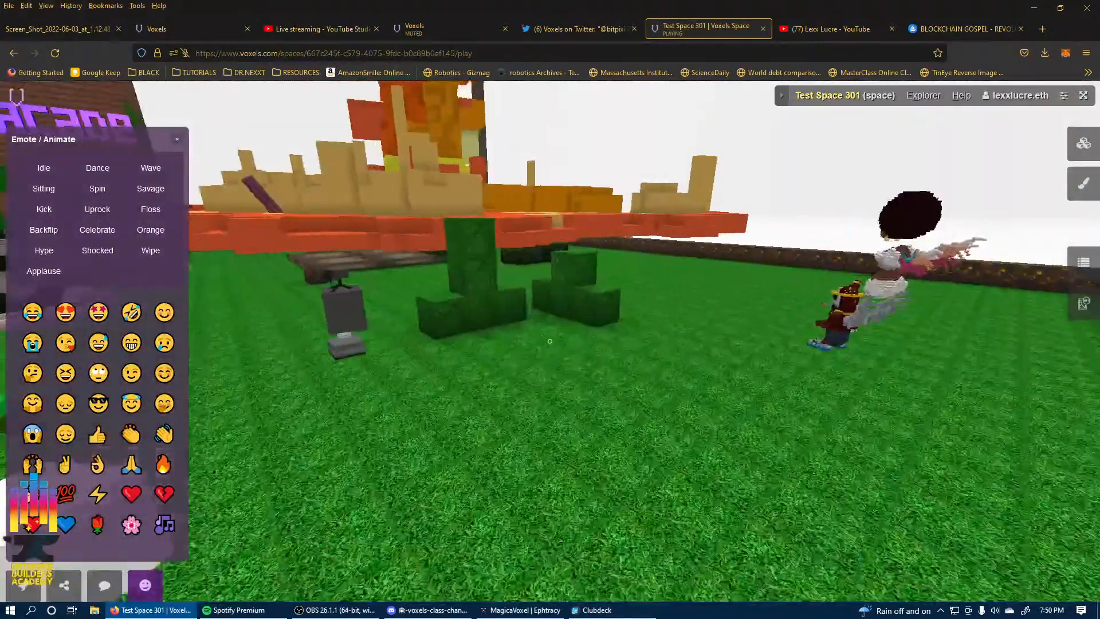
pyautogui.press('a')
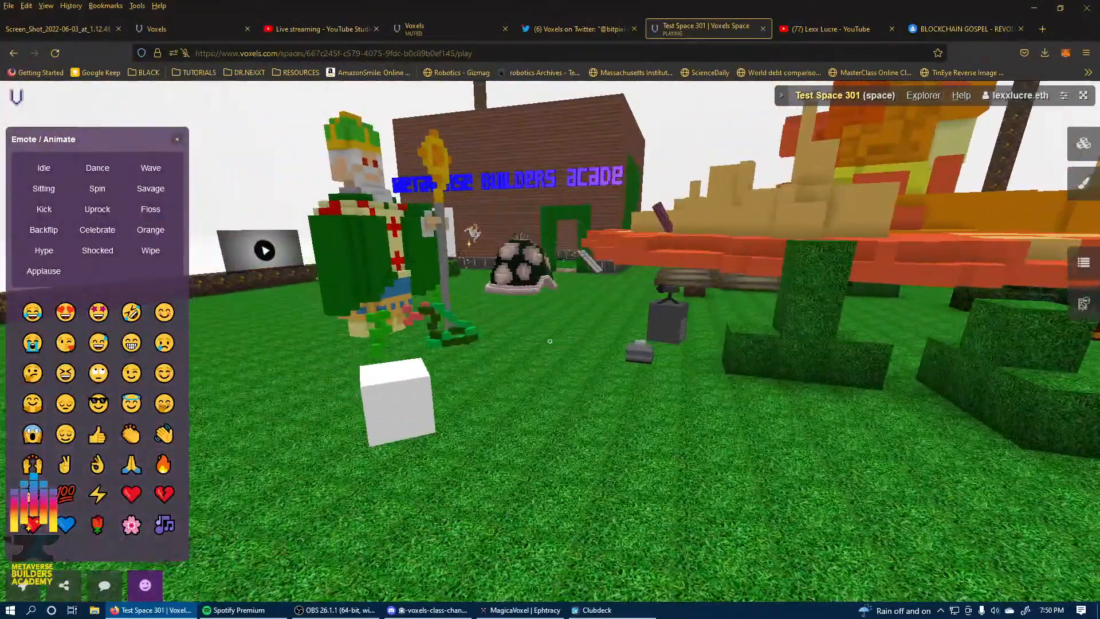
pyautogui.press('w')
pyautogui.press('s')
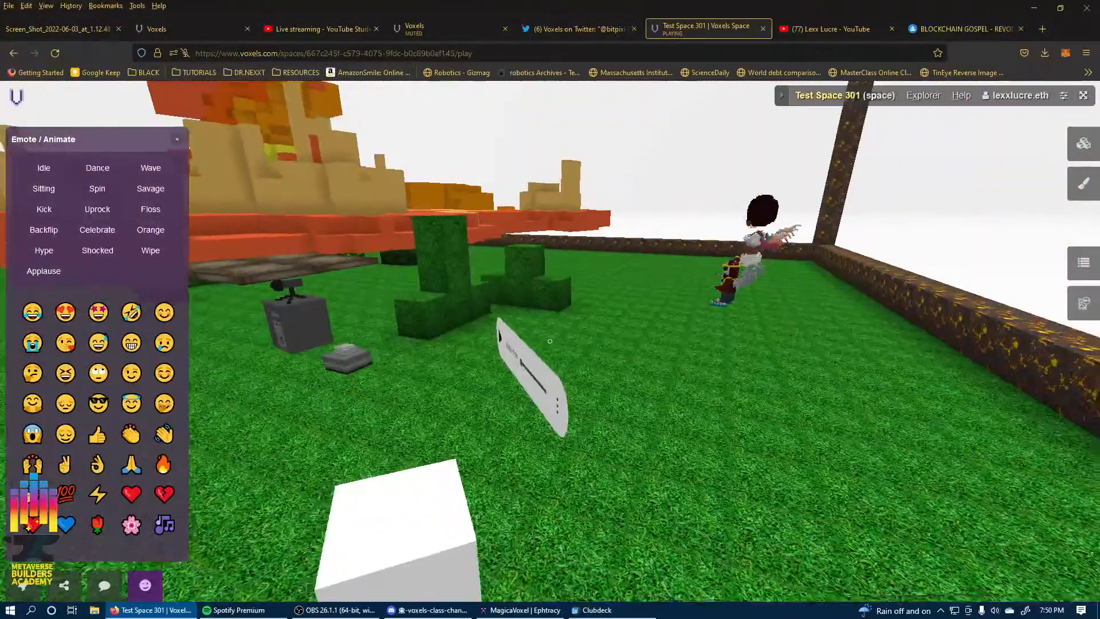
pyautogui.press('Tab')
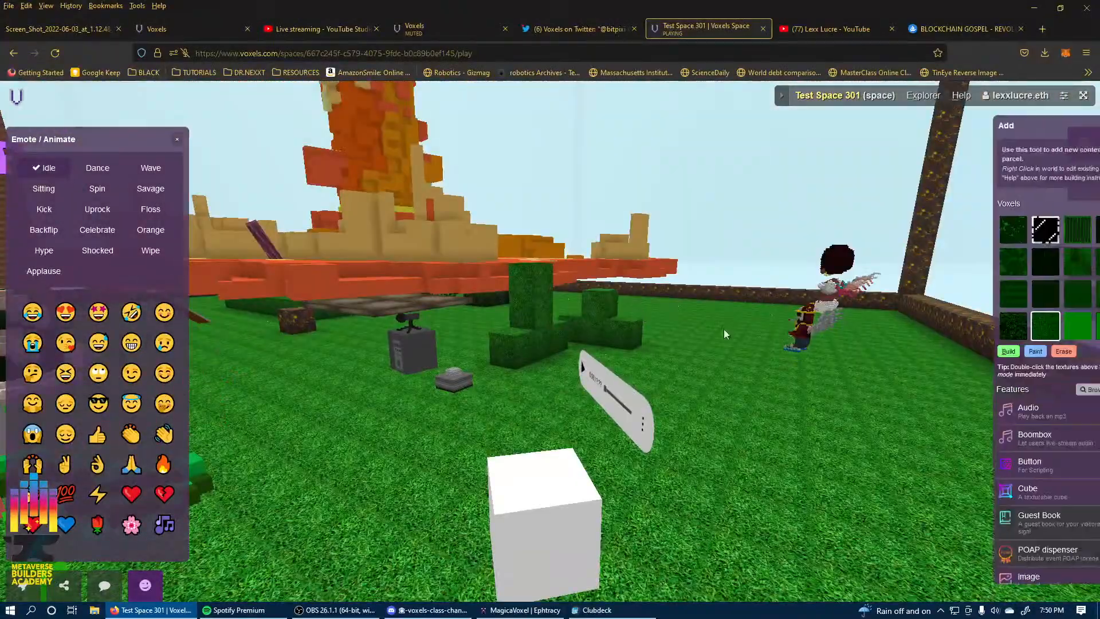
pyautogui.scroll(-3, 999, 356)
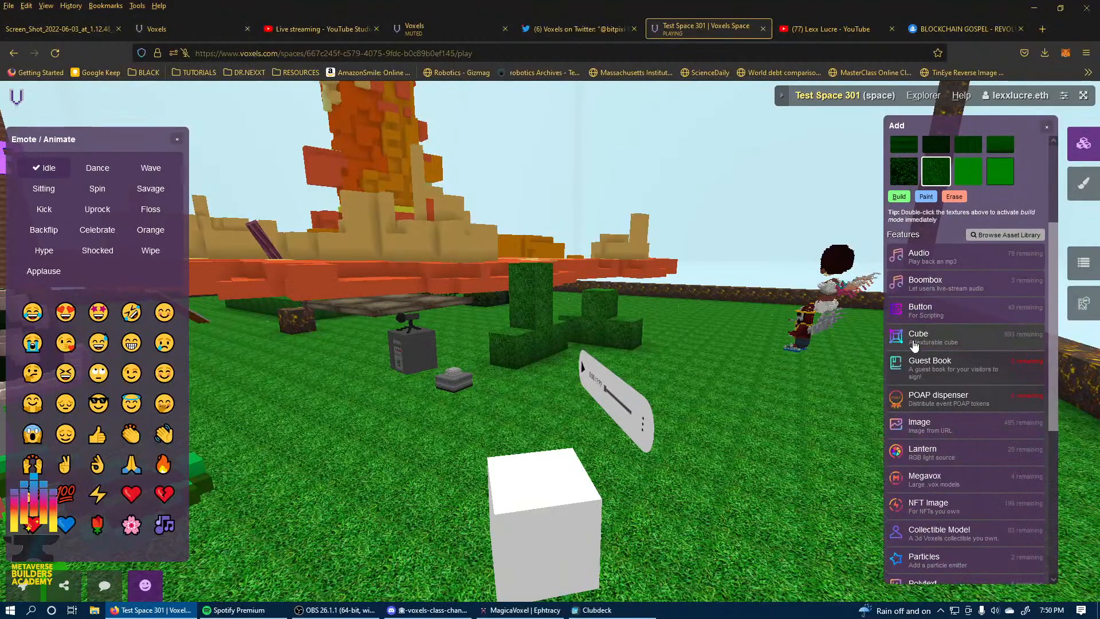
# Move the large orange vox model away from the metal platform by setting its position to X -1.35 and Z -6.7.
pyautogui.press('w')
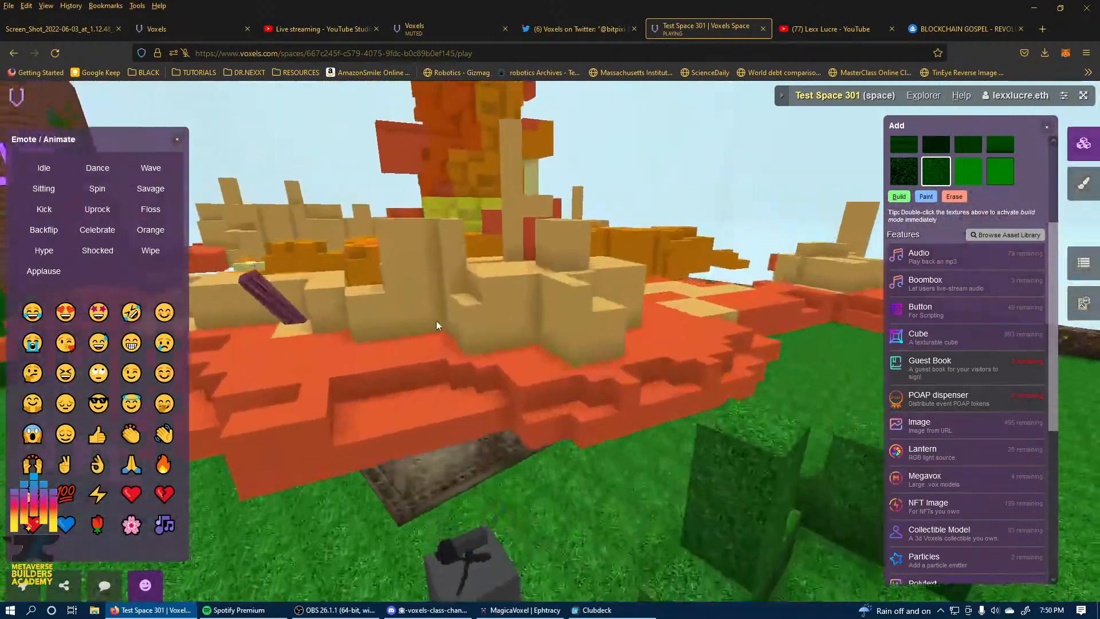
pyautogui.click(435, 325)
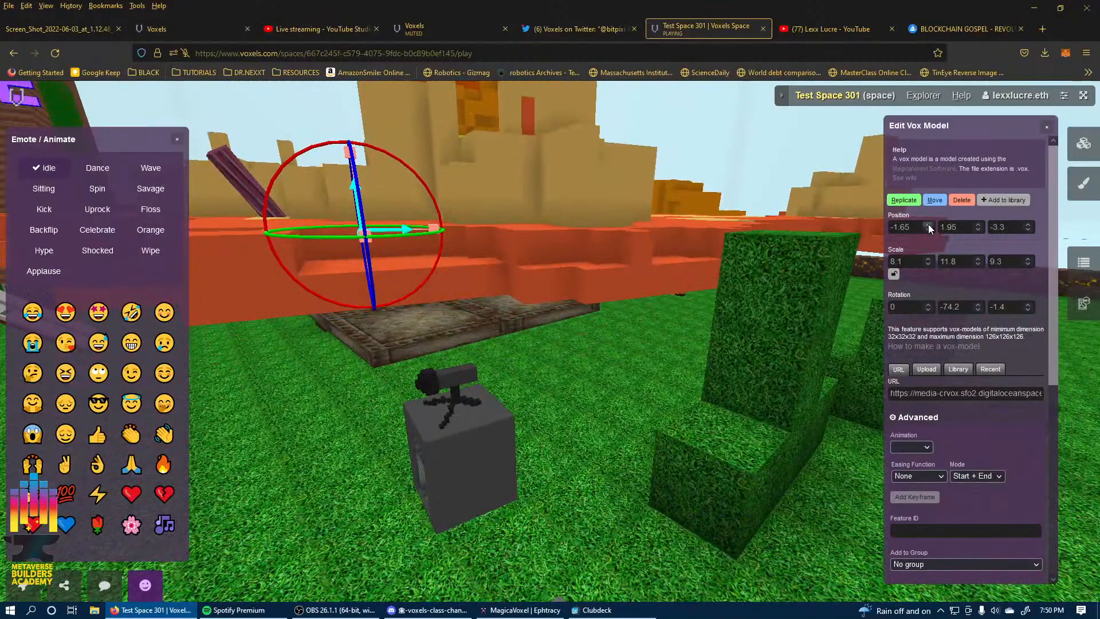
pyautogui.click(929, 224)
pyautogui.click(928, 225)
pyautogui.click(928, 225)
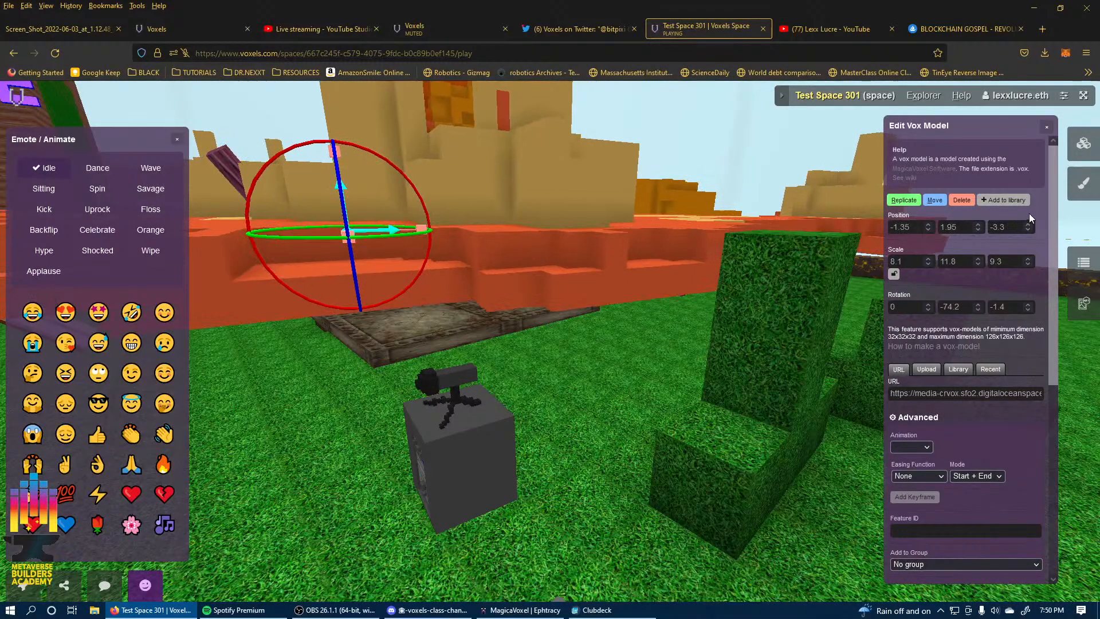
pyautogui.click(1028, 230)
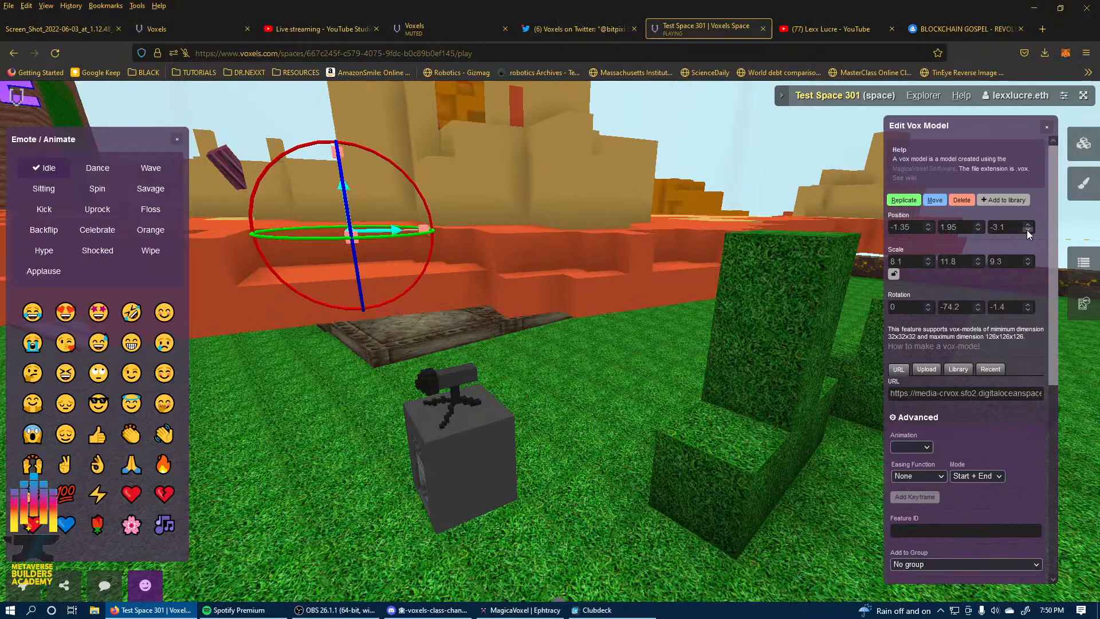
pyautogui.moveTo(1029, 231); pyautogui.dragTo(1028, 230)
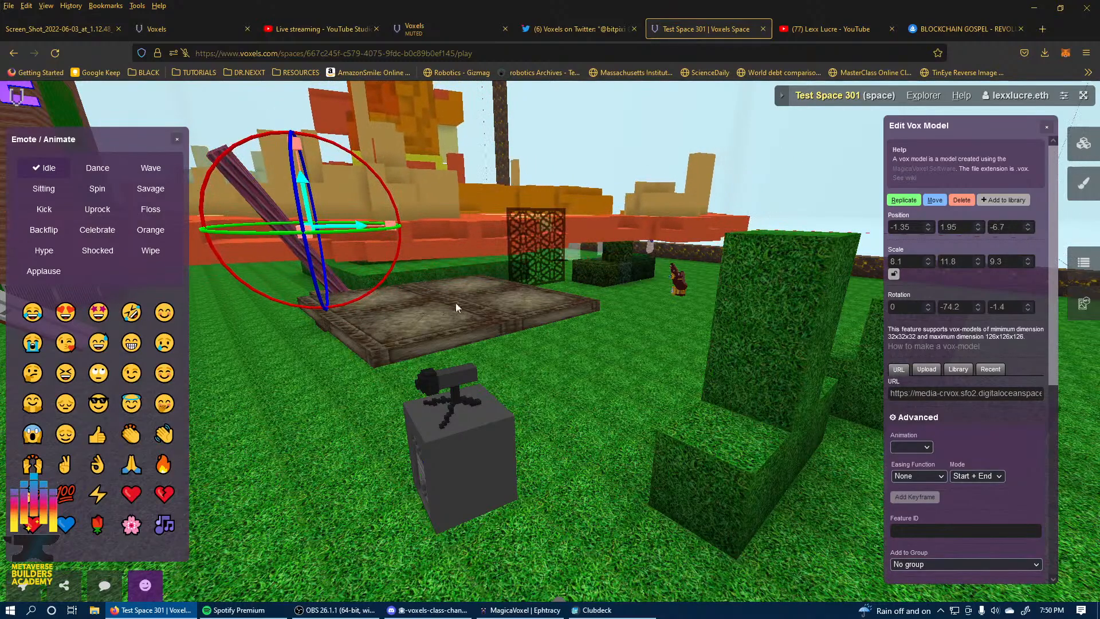
# Open the settings of a front corner tile of the metal platform and examine its scale and position values.
pyautogui.moveTo(534, 244); pyautogui.dragTo(487, 308)
pyautogui.press('w')
pyautogui.click(515, 305)
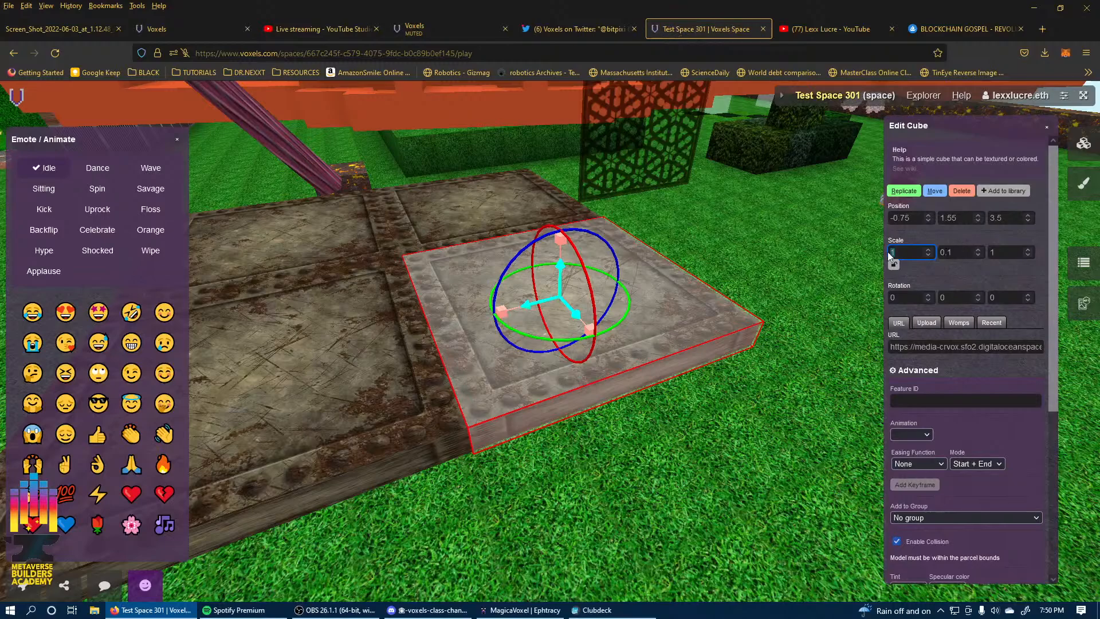
pyautogui.click(999, 251)
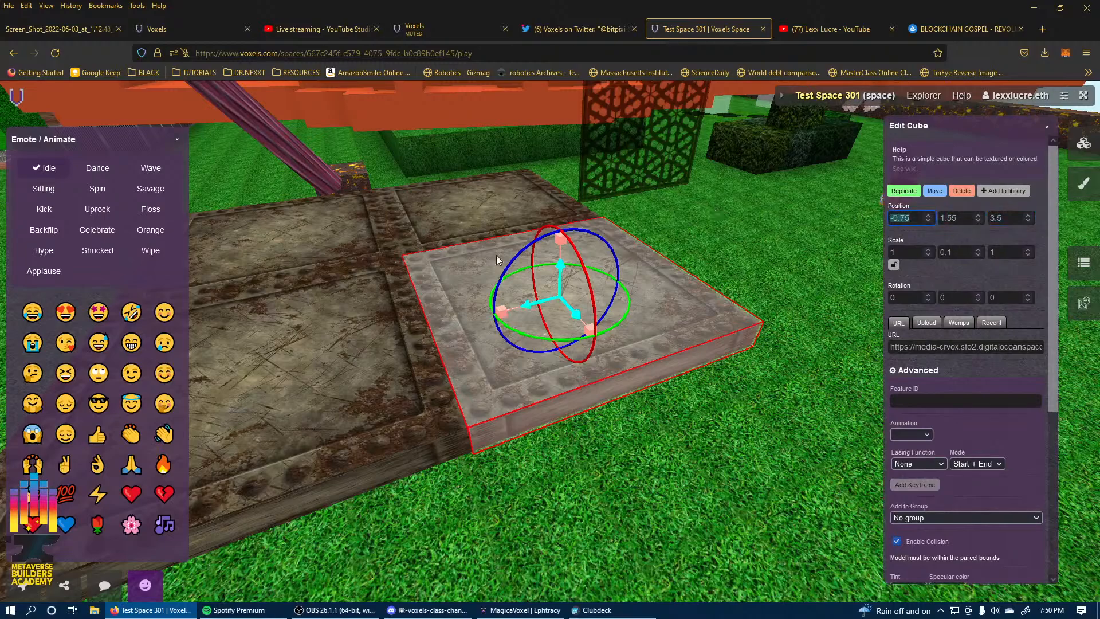
# Open the neighbouring platform tiles in turn and compare their position values.
pyautogui.click(373, 376)
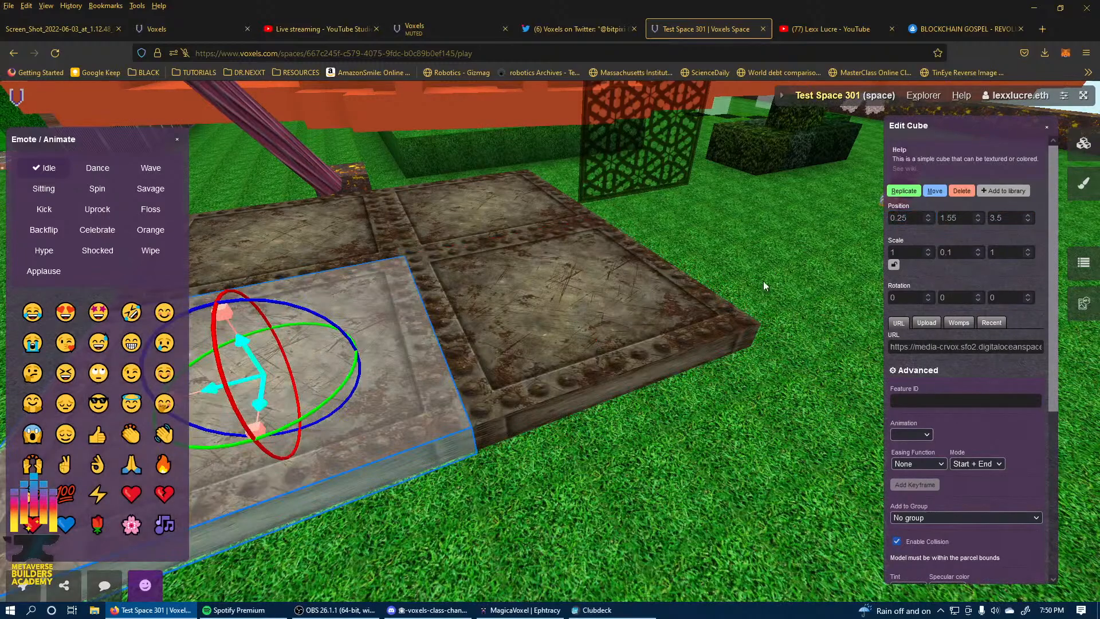
pyautogui.moveTo(641, 452); pyautogui.dragTo(413, 451)
pyautogui.click(761, 377)
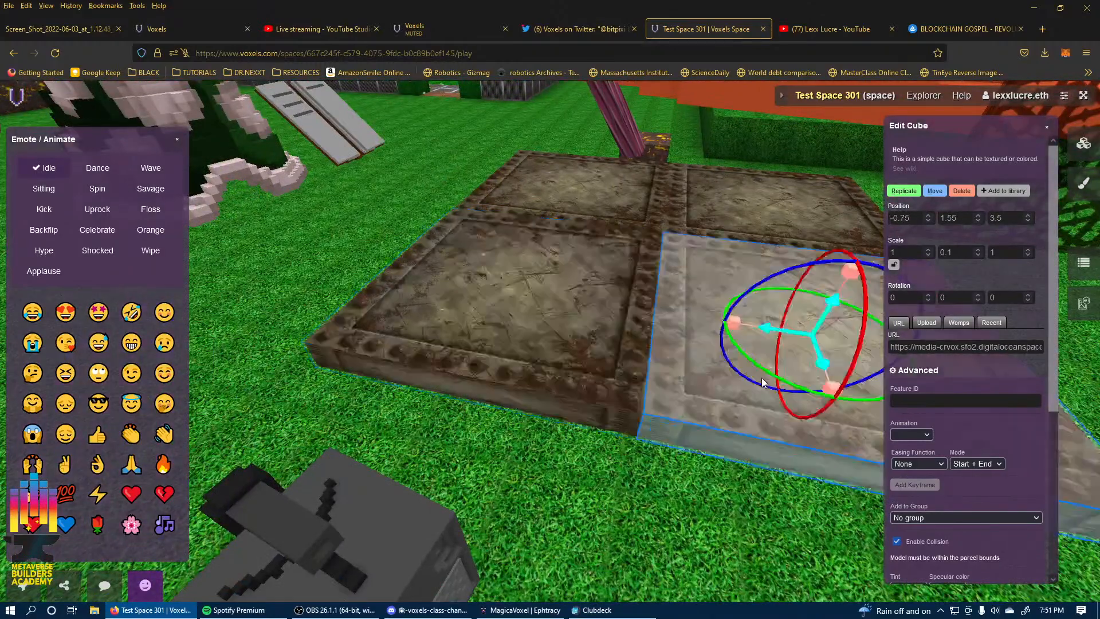
pyautogui.click(542, 324)
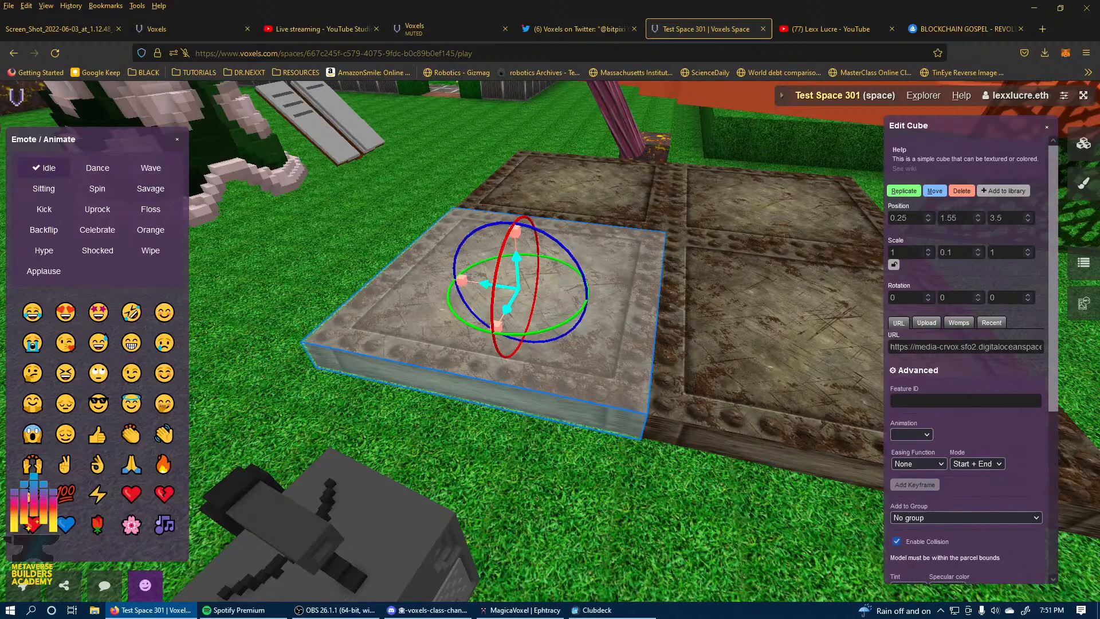
pyautogui.rightClick(616, 194)
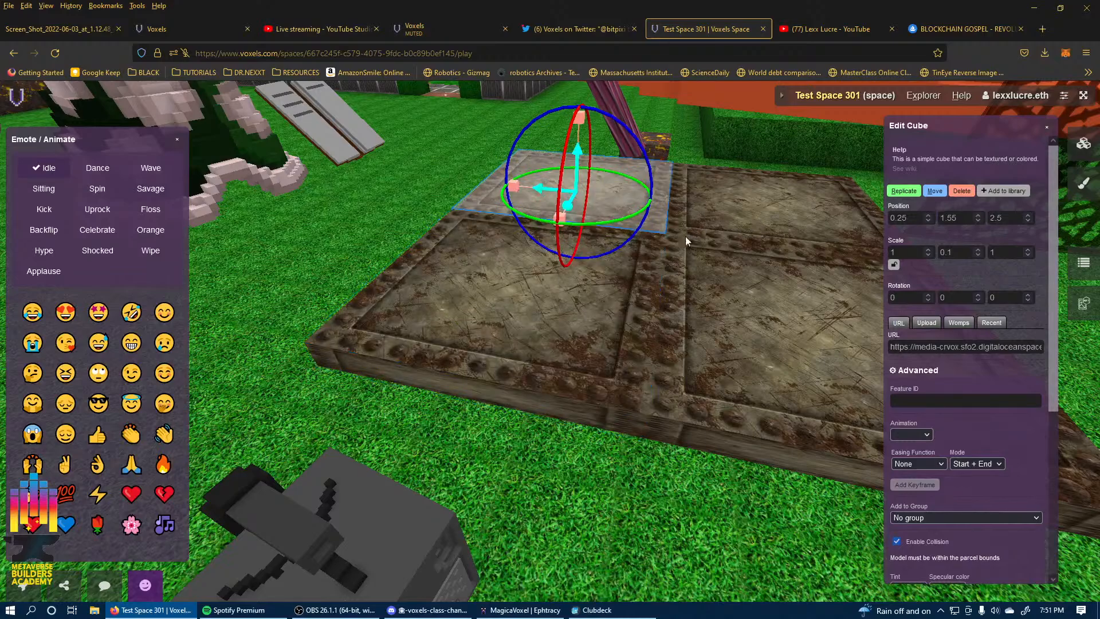
pyautogui.rightClick(520, 310)
pyautogui.rightClick(596, 194)
pyautogui.rightClick(564, 339)
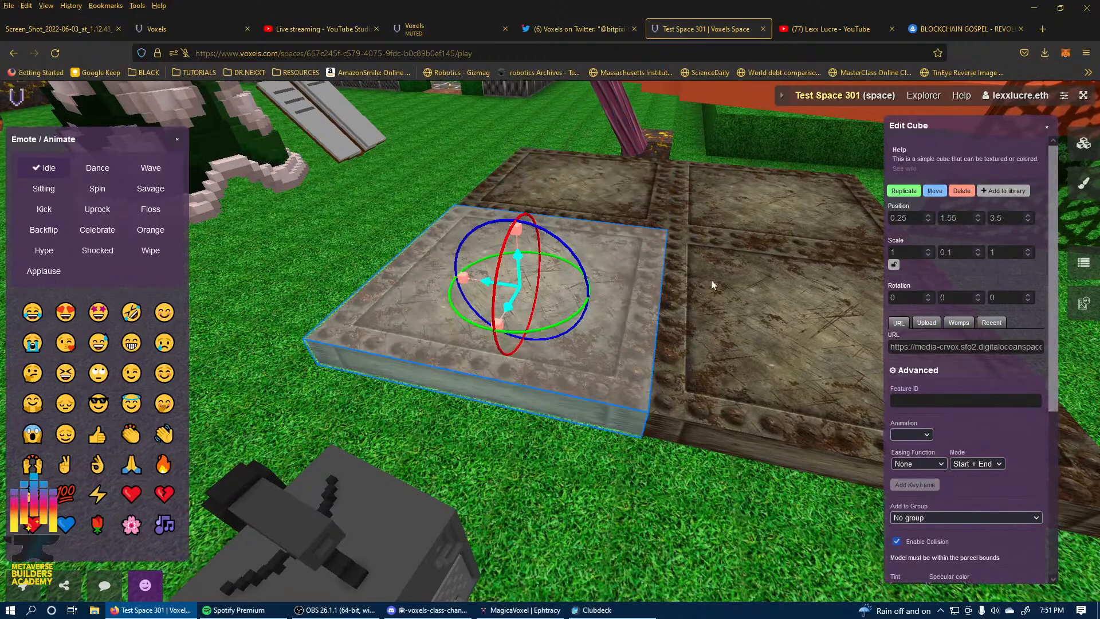
pyautogui.rightClick(765, 359)
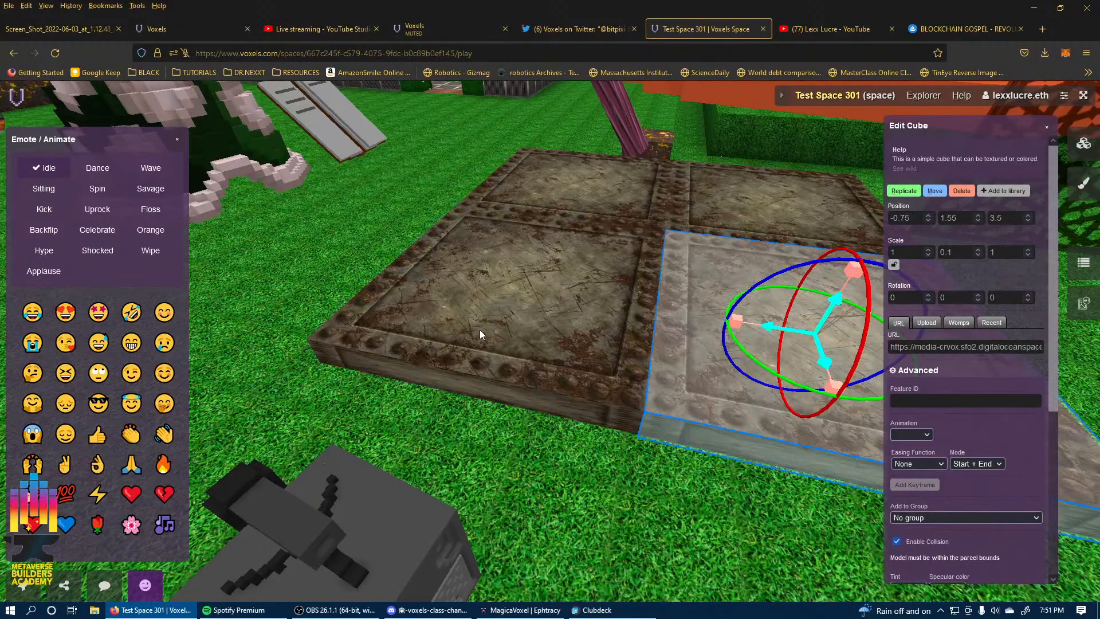
pyautogui.rightClick(480, 329)
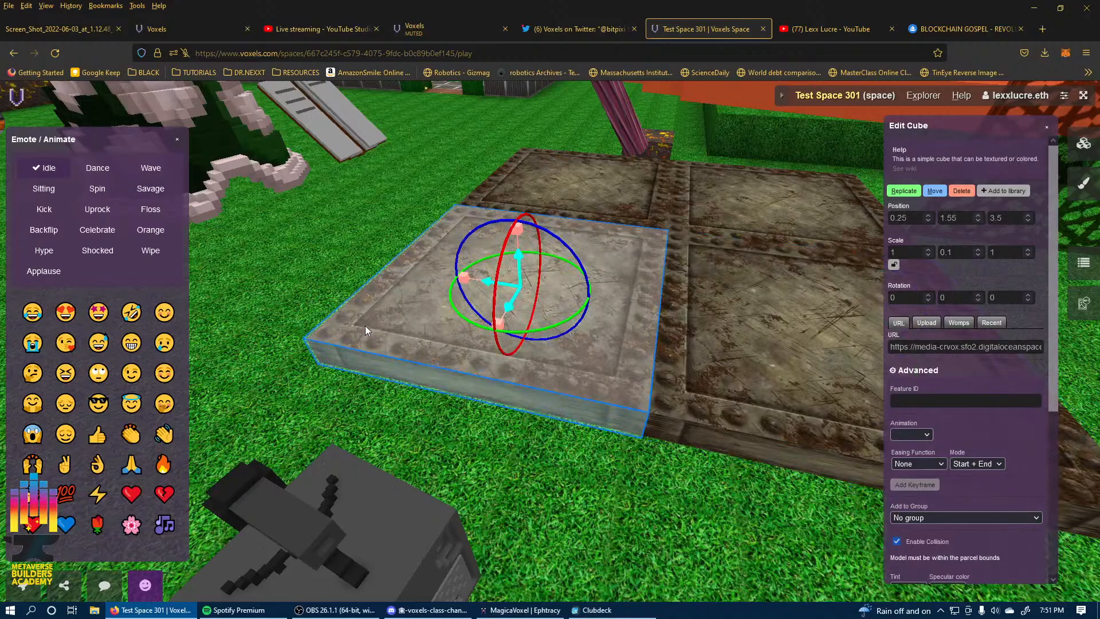
# Look around the test space from the metal platform, then leave the tile's settings and resume moving through the space.
pyautogui.moveTo(623, 459); pyautogui.dragTo(894, 417, button='right')
pyautogui.click(522, 424)
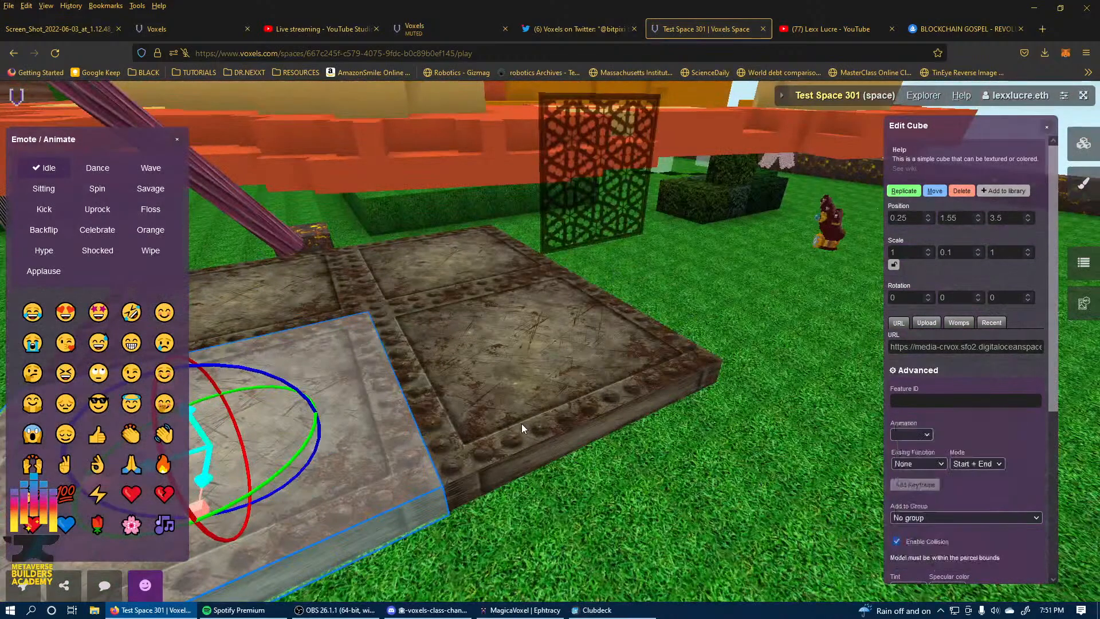
pyautogui.moveTo(522, 424); pyautogui.dragTo(486, 273, button='right')
pyautogui.moveTo(524, 91); pyautogui.dragTo(527, 120, button='right')
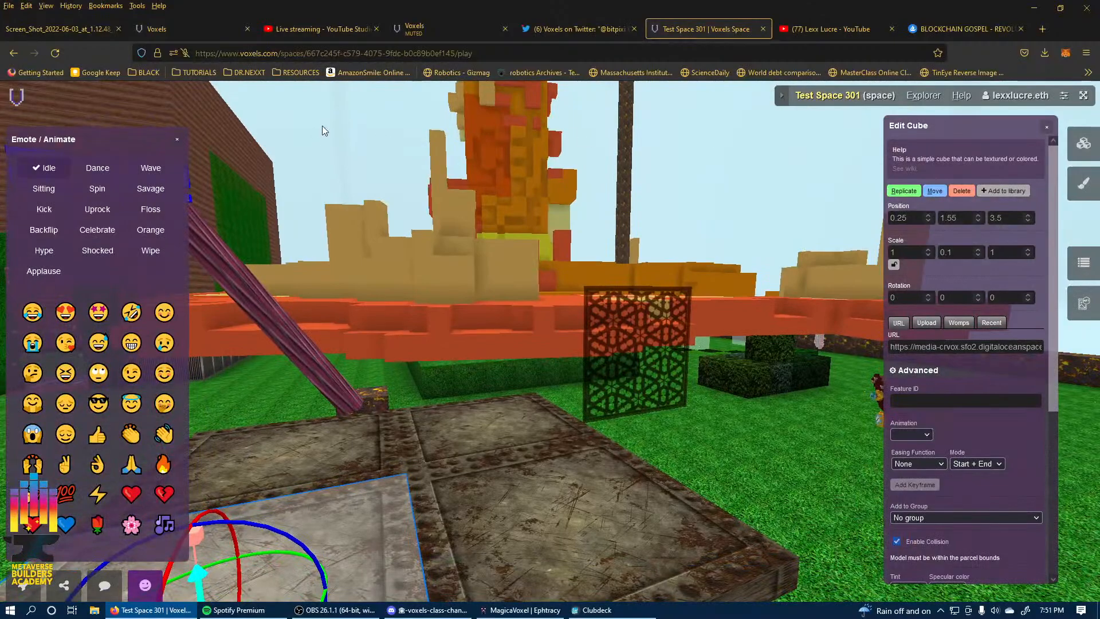
pyautogui.moveTo(643, 275); pyautogui.dragTo(207, 303, button='right')
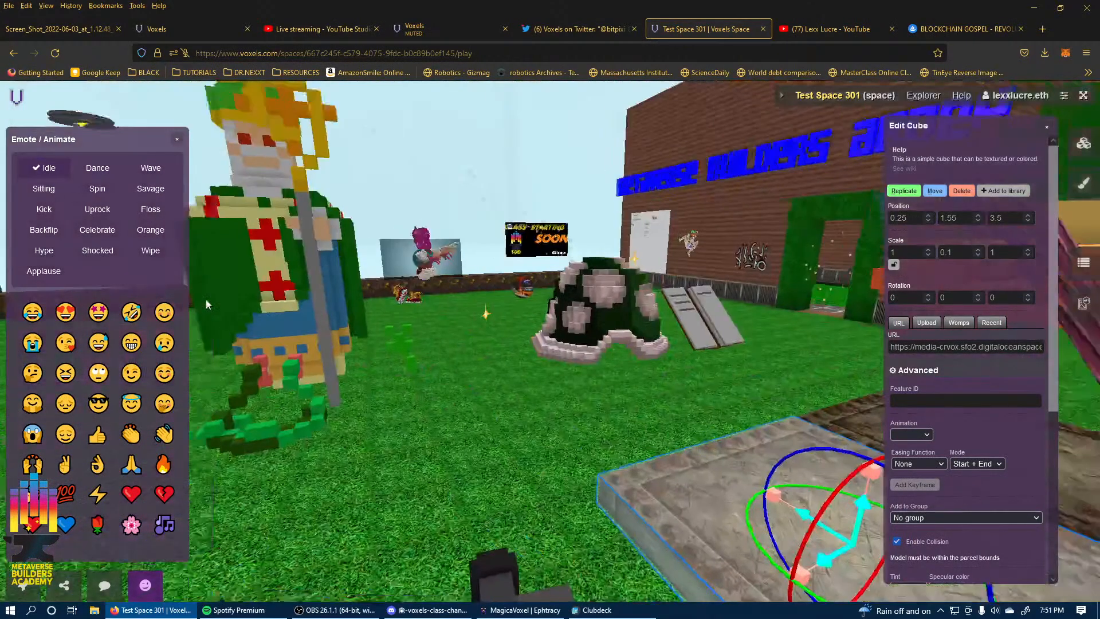
pyautogui.click(516, 282)
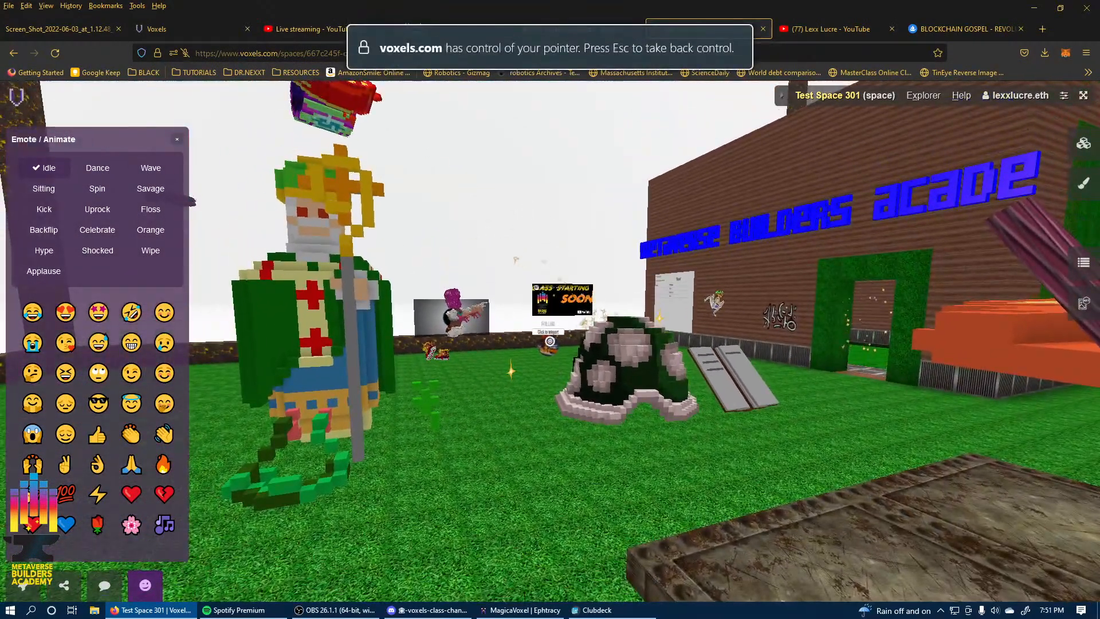
pyautogui.click(550, 341)
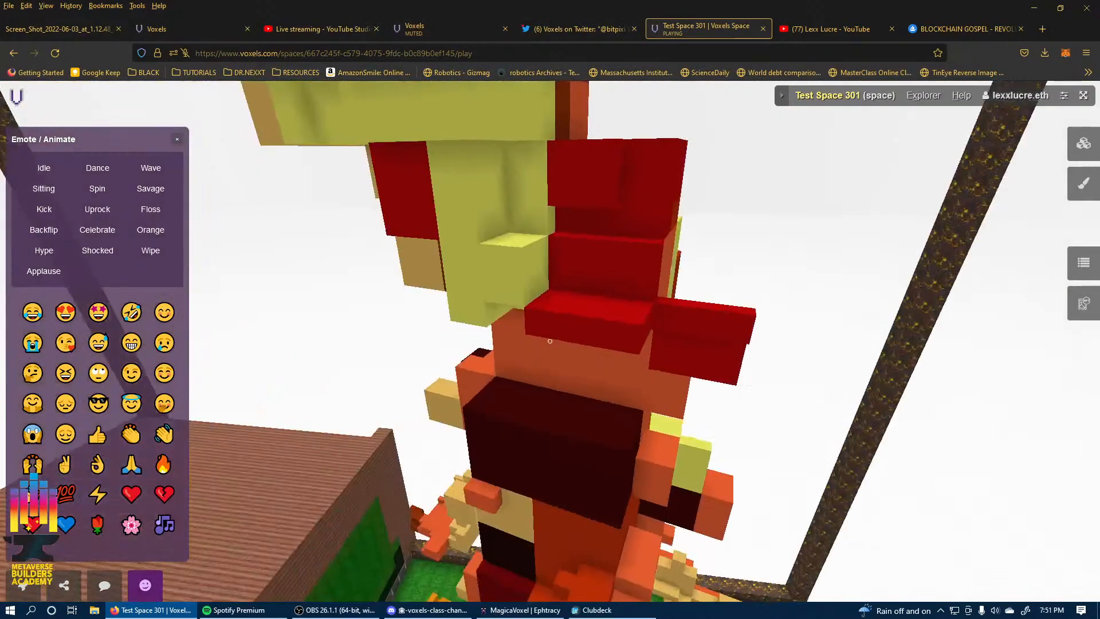
# Examine the tall orange vox model and its settings from above, survey the space below, and bring up the list of features to add.
pyautogui.rightClick(550, 341)
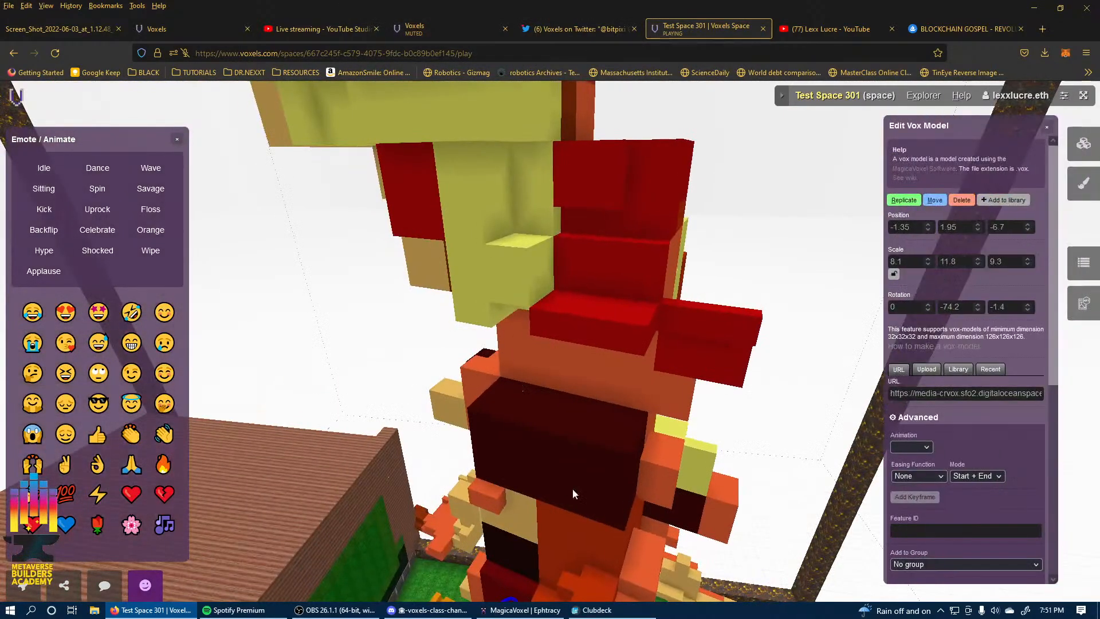
pyautogui.moveTo(641, 413); pyautogui.dragTo(572, 345)
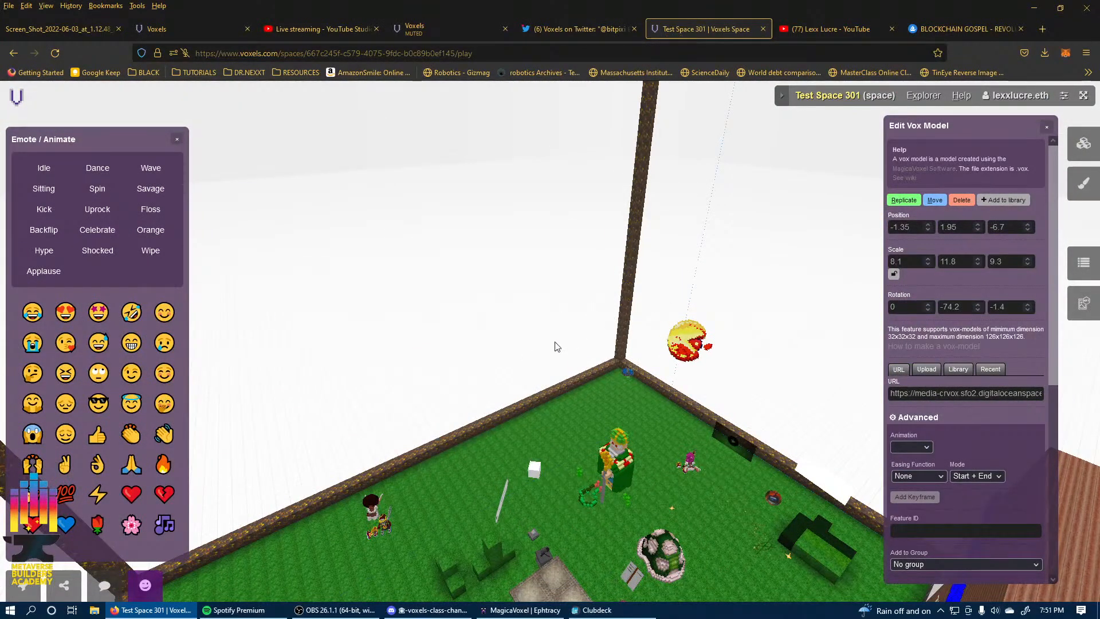
pyautogui.moveTo(524, 394); pyautogui.dragTo(554, 367)
pyautogui.click(508, 295)
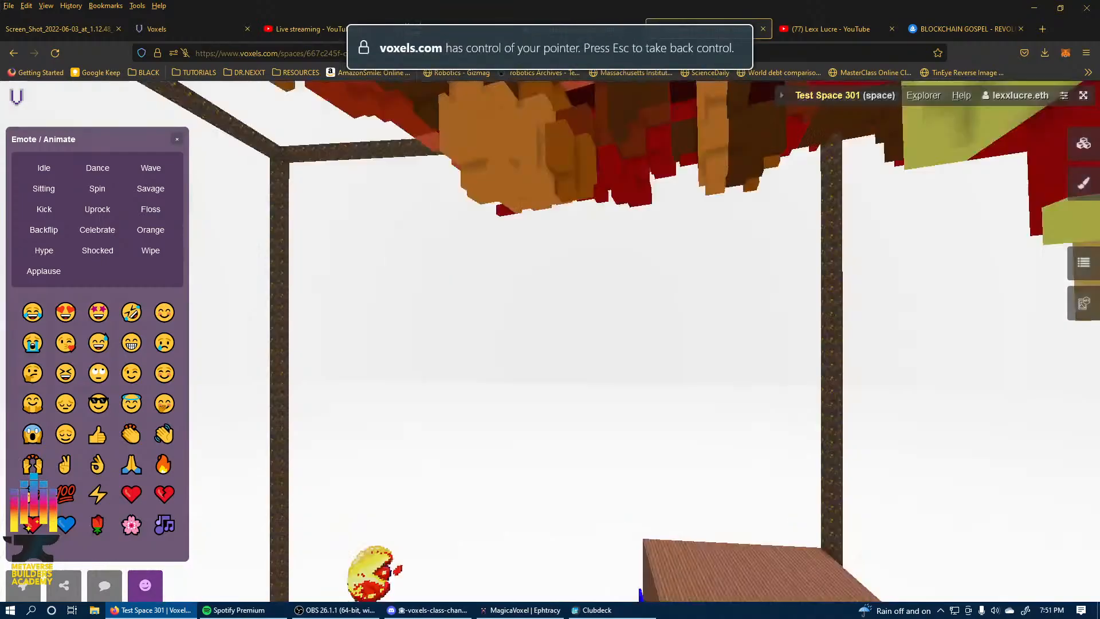
pyautogui.press('Tab')
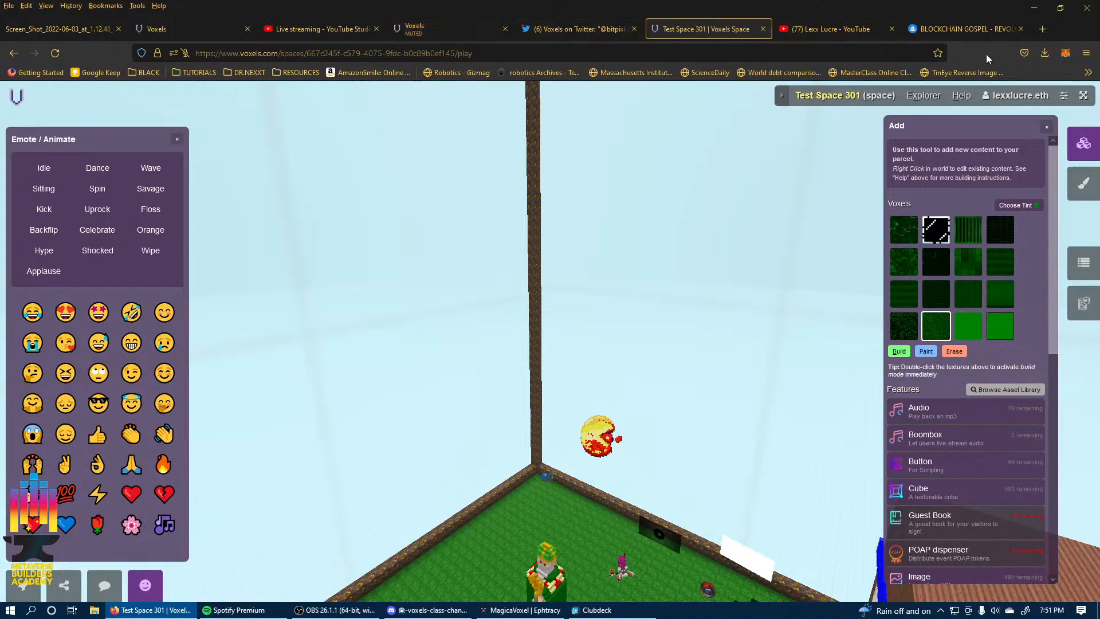
# Leave Test Space 301 through its space page, browse the account's spaces, and enter FOE LAIR.
pyautogui.click(817, 93)
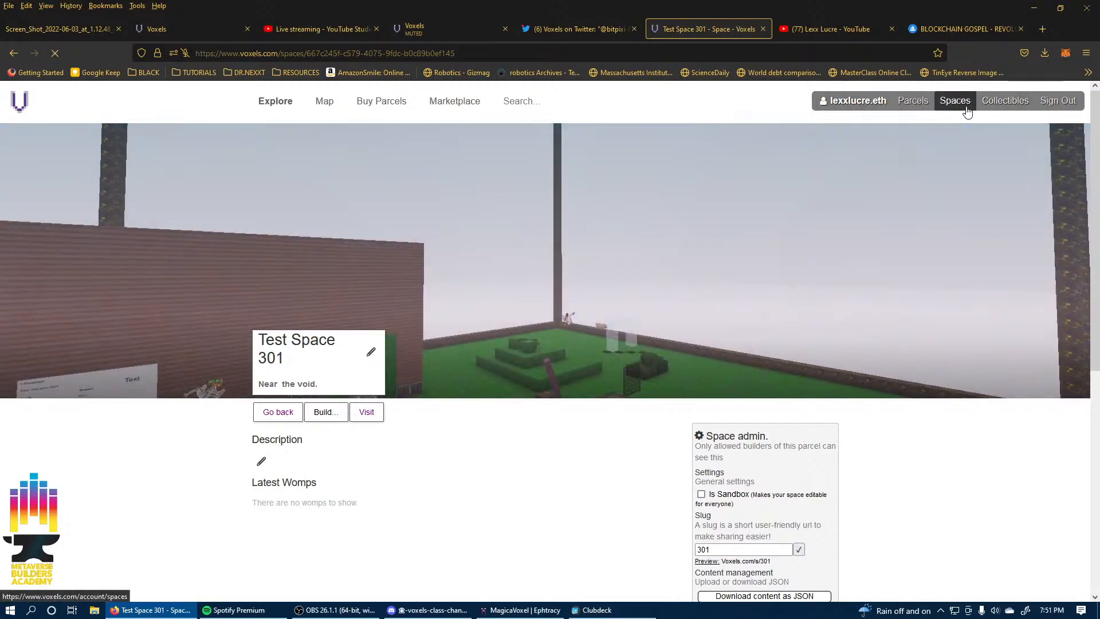
pyautogui.click(960, 106)
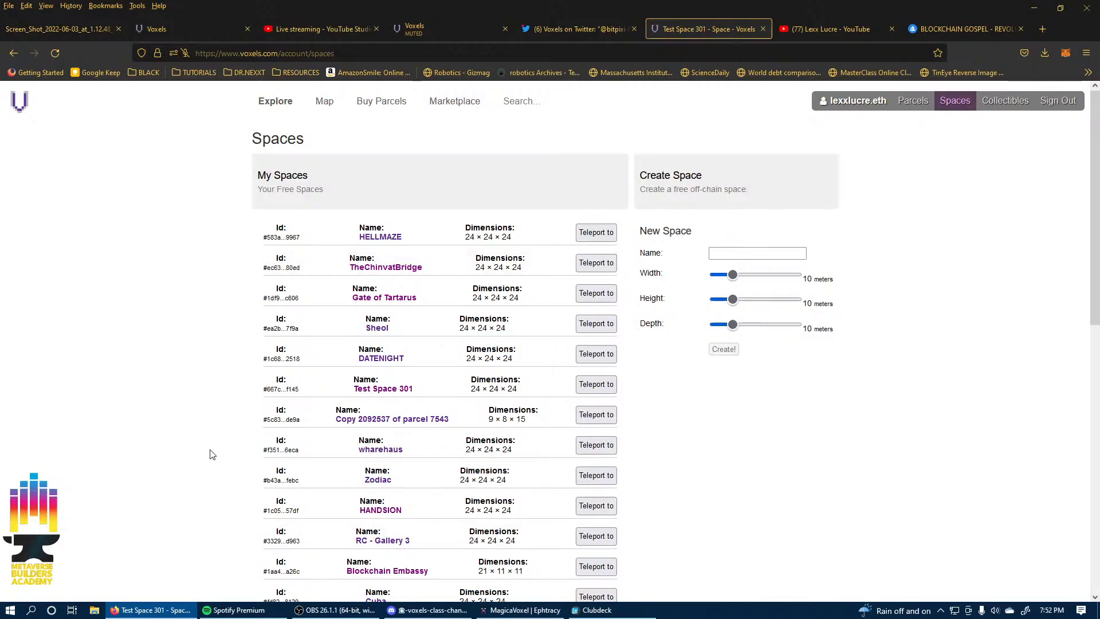
pyautogui.scroll(-3, 212, 458)
pyautogui.scroll(-3, 365, 500)
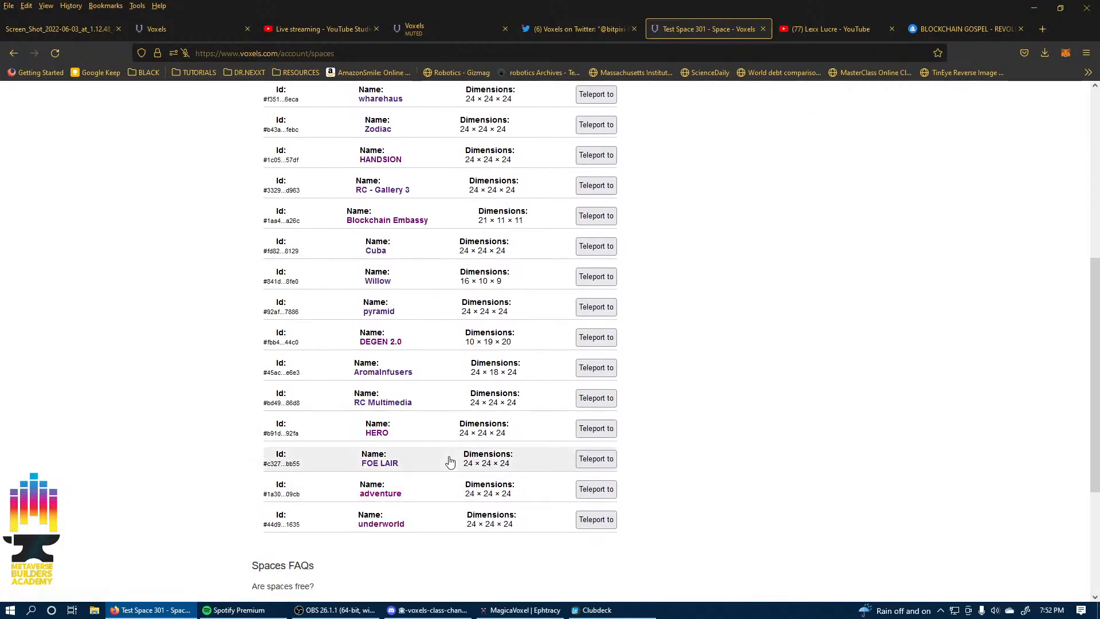
pyautogui.click(394, 467)
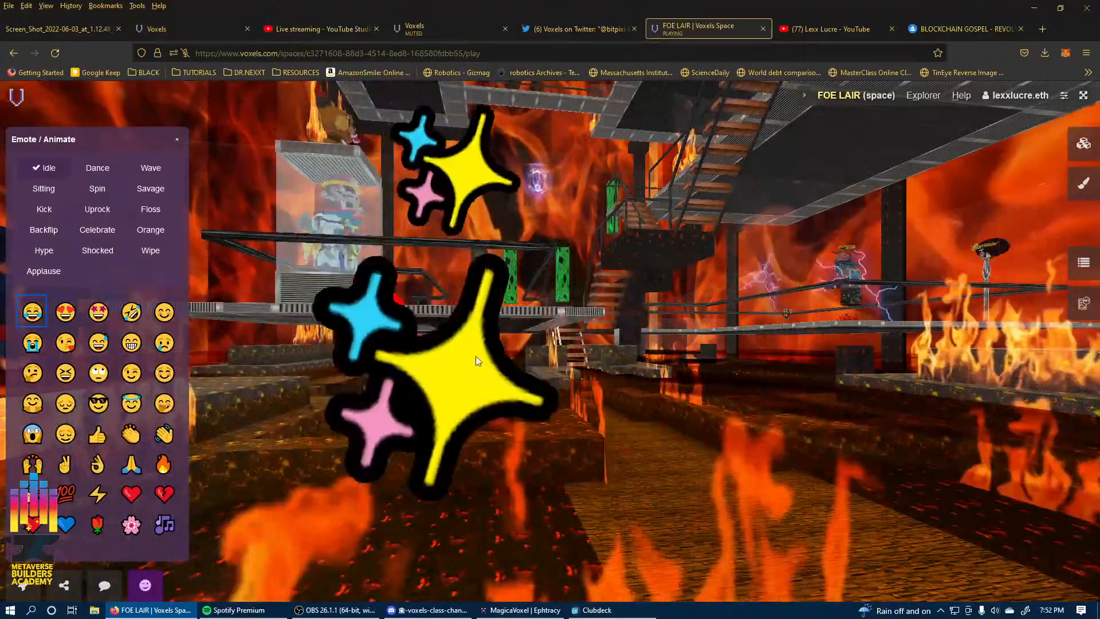
# Walk into FOE LAIR and examine the lava-textured walkway with metal grating along its edges.
pyautogui.press('w')
pyautogui.moveTo(476, 358); pyautogui.dragTo(437, 533)
pyautogui.press('s')
pyautogui.press('w')
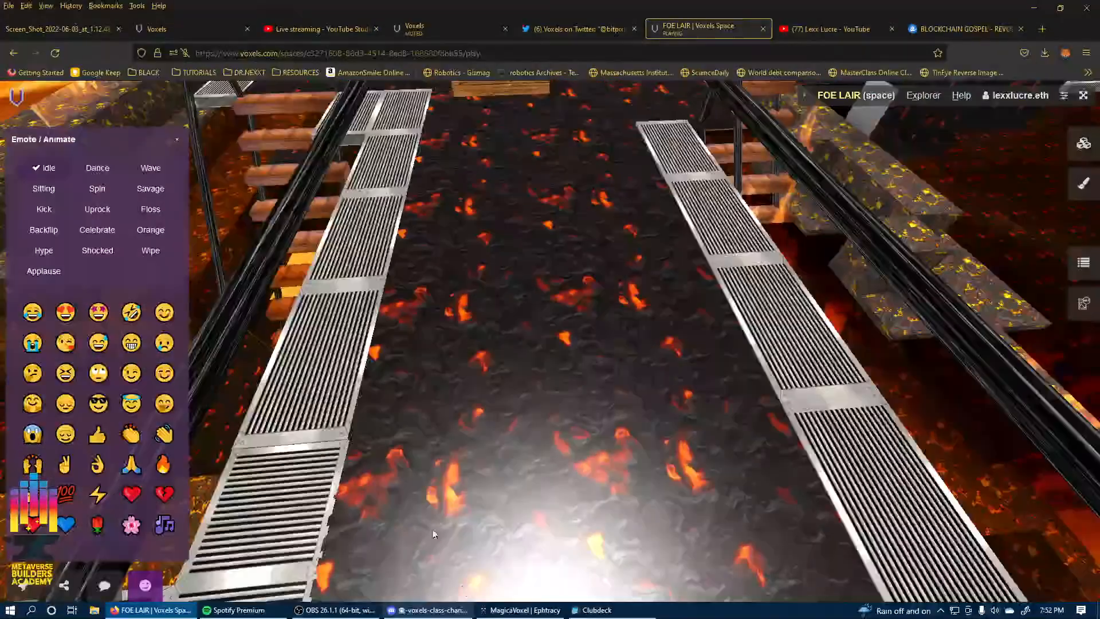
pyautogui.moveTo(361, 229); pyautogui.dragTo(550, 325)
pyautogui.press('w')
# Switch to the third-person view and walk the avatar through FOE LAIR to the wooden staircase.
pyautogui.press('c')
pyautogui.press('w')
pyautogui.moveTo(33, 434); pyautogui.dragTo(800, 267)
pyautogui.press('w')
pyautogui.press('w')
pyautogui.press('w')
pyautogui.moveTo(801, 267); pyautogui.dragTo(176, 364, button='right')
pyautogui.press('w')
pyautogui.moveTo(630, 384); pyautogui.dragTo(1065, 385, button='right')
pyautogui.press('w')
pyautogui.press('w')
pyautogui.press('w')
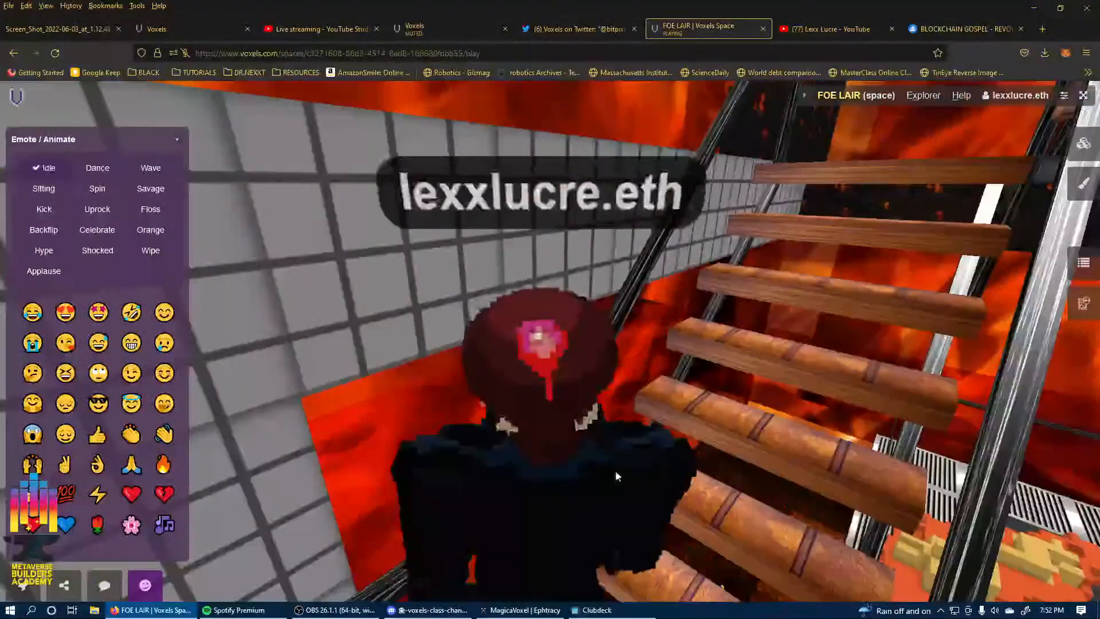
# Walk the avatar up the wooden staircase and onto the upper grated platform in FOE LAIR.
pyautogui.press('w')
pyautogui.moveTo(619, 476); pyautogui.dragTo(413, 572, button='right')
pyautogui.press('w')
pyautogui.press('w')
pyautogui.press('w')
pyautogui.moveTo(660, 496); pyautogui.dragTo(487, 522, button='right')
pyautogui.press('w')
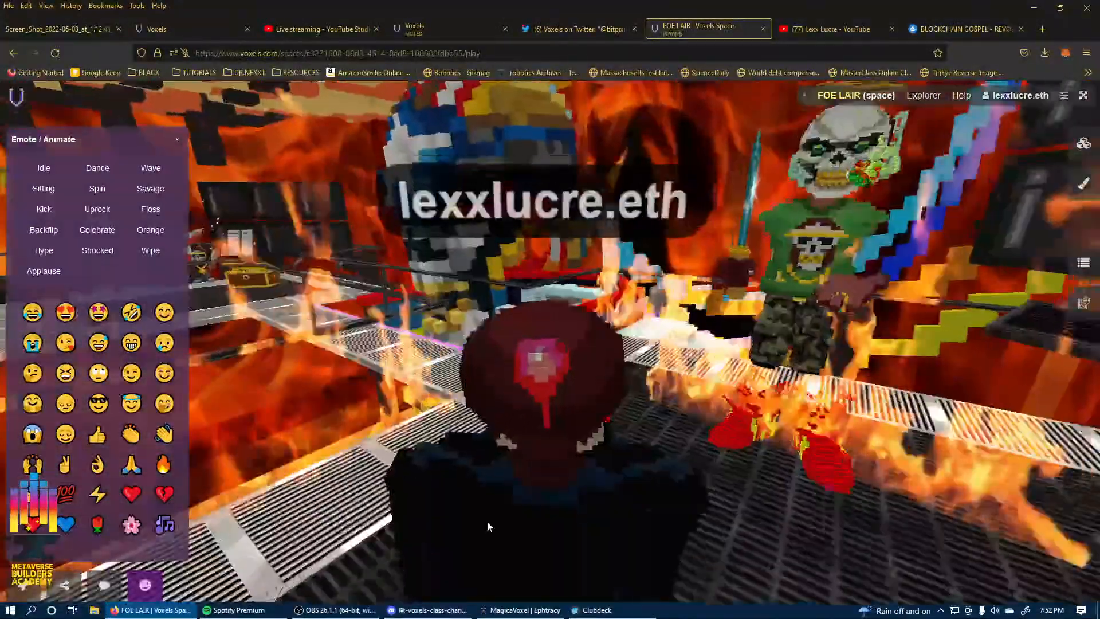
pyautogui.moveTo(661, 457); pyautogui.dragTo(608, 490, button='right')
pyautogui.press('w')
# Open the settings of a dark grating floor cube, examine its position values, and select a cube on the walkway's light edge.
pyautogui.click(632, 444)
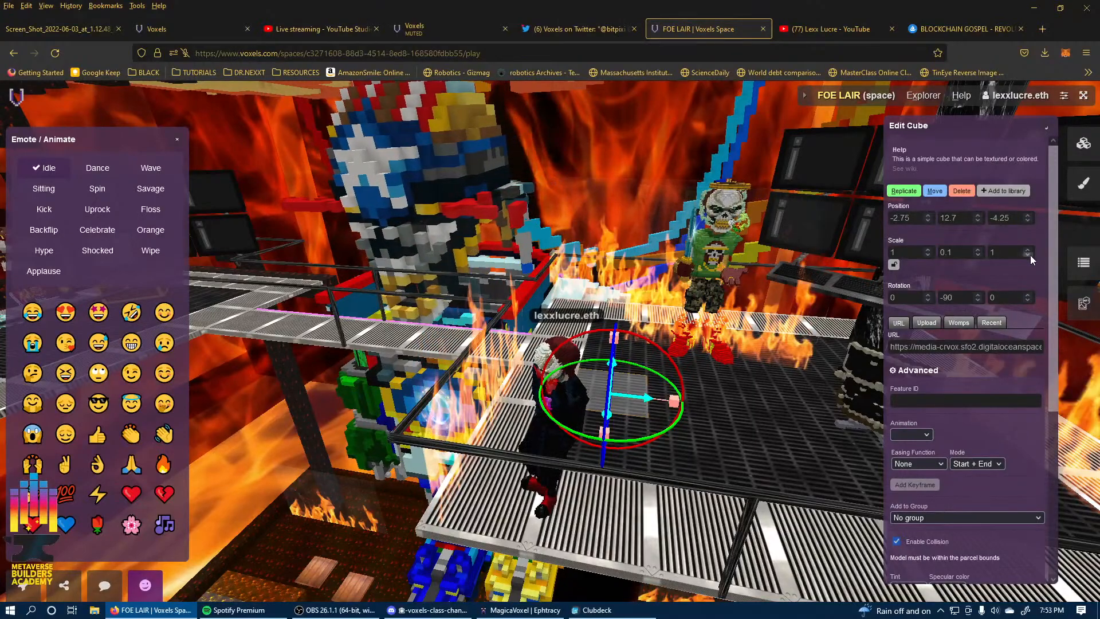
pyautogui.moveTo(891, 219); pyautogui.dragTo(963, 202)
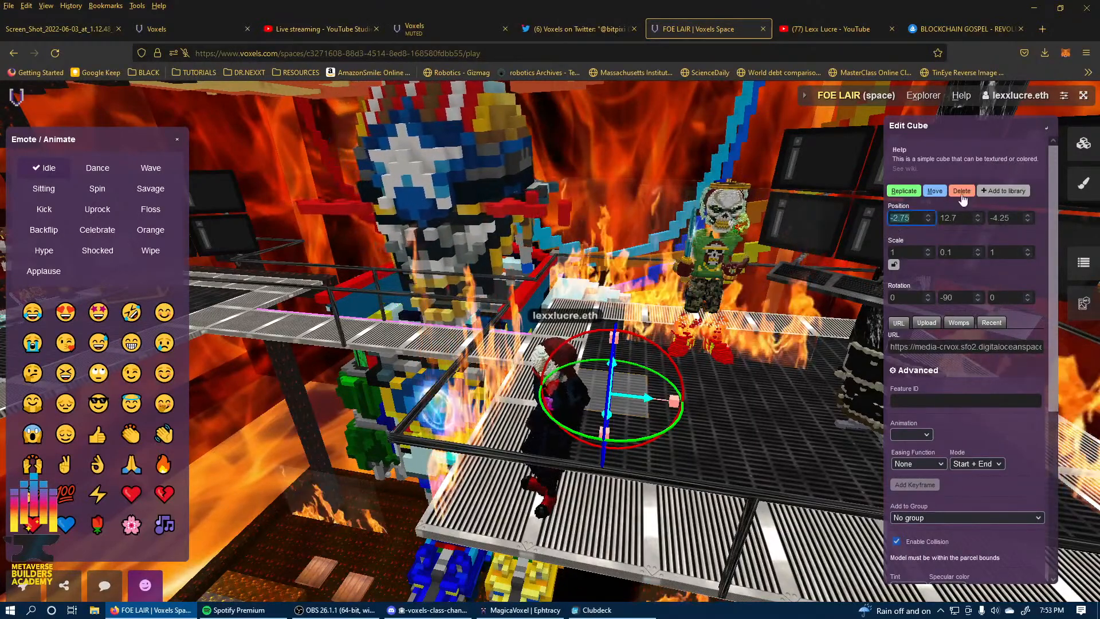
pyautogui.click(1031, 218)
pyautogui.moveTo(1032, 218); pyautogui.dragTo(981, 218)
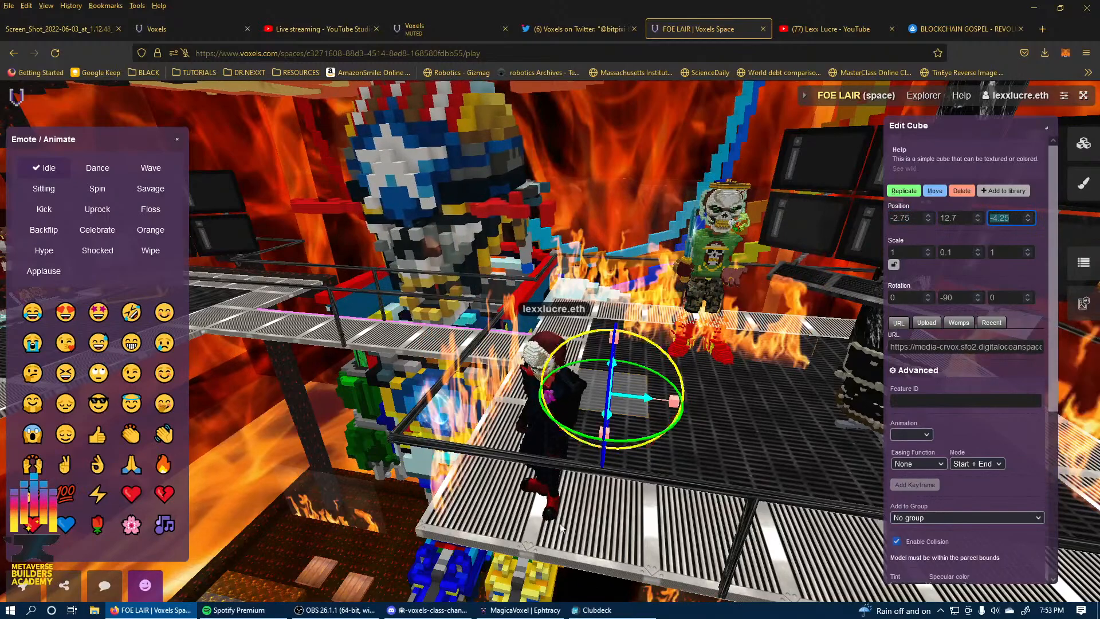
pyautogui.click(721, 472)
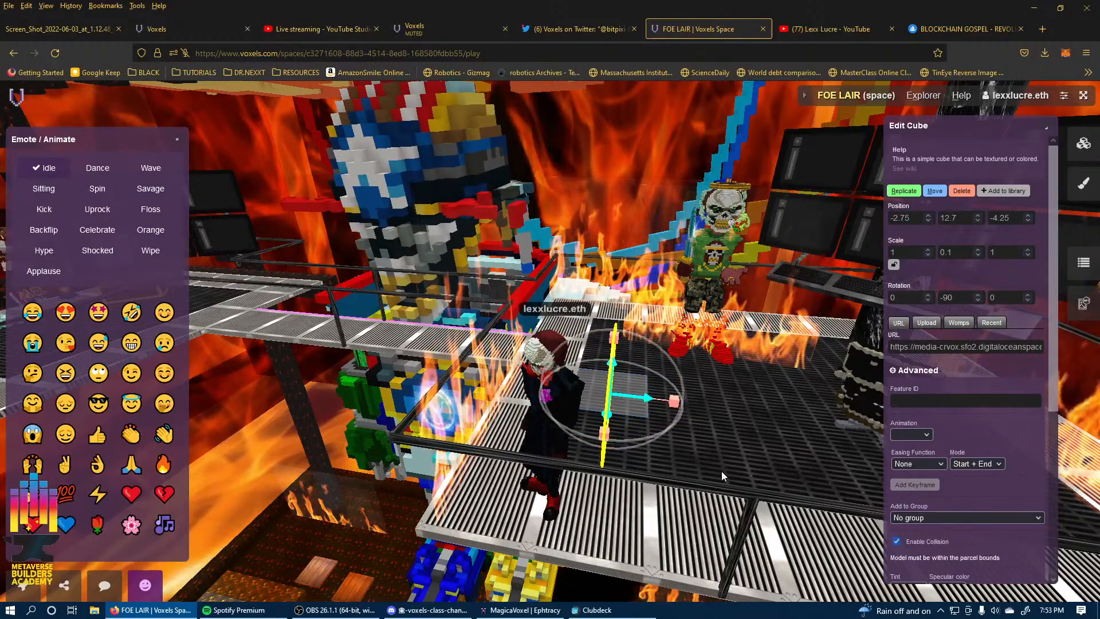
pyautogui.click(513, 432)
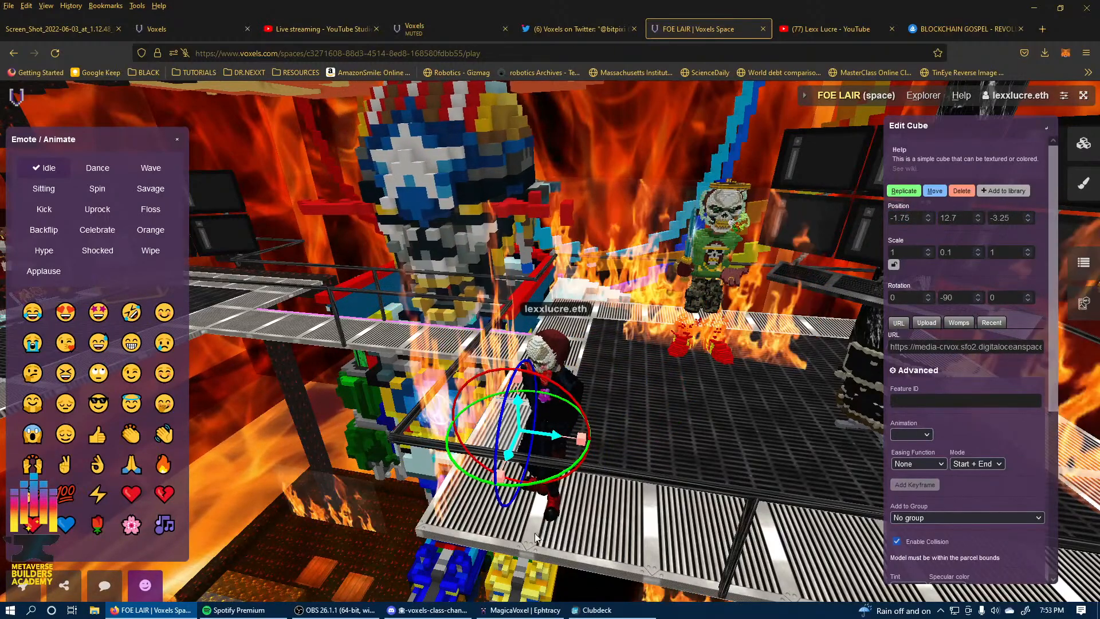
# Look around the platform and inspect another cube in the light grating edge near the orange voxel model.
pyautogui.moveTo(644, 363); pyautogui.dragTo(322, 316)
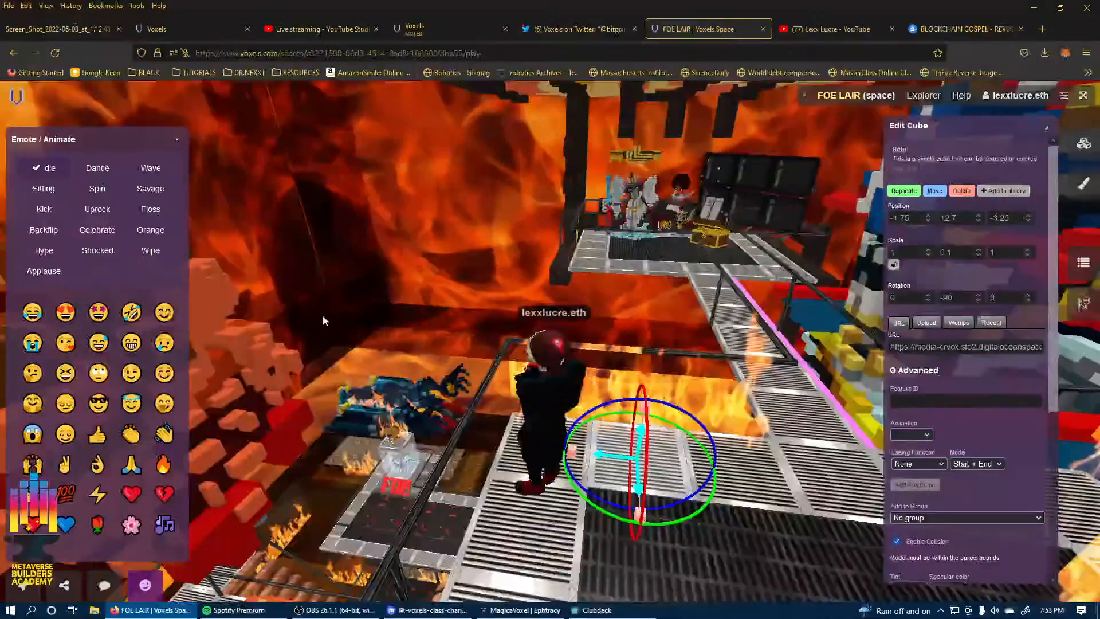
pyautogui.moveTo(504, 309); pyautogui.dragTo(246, 310)
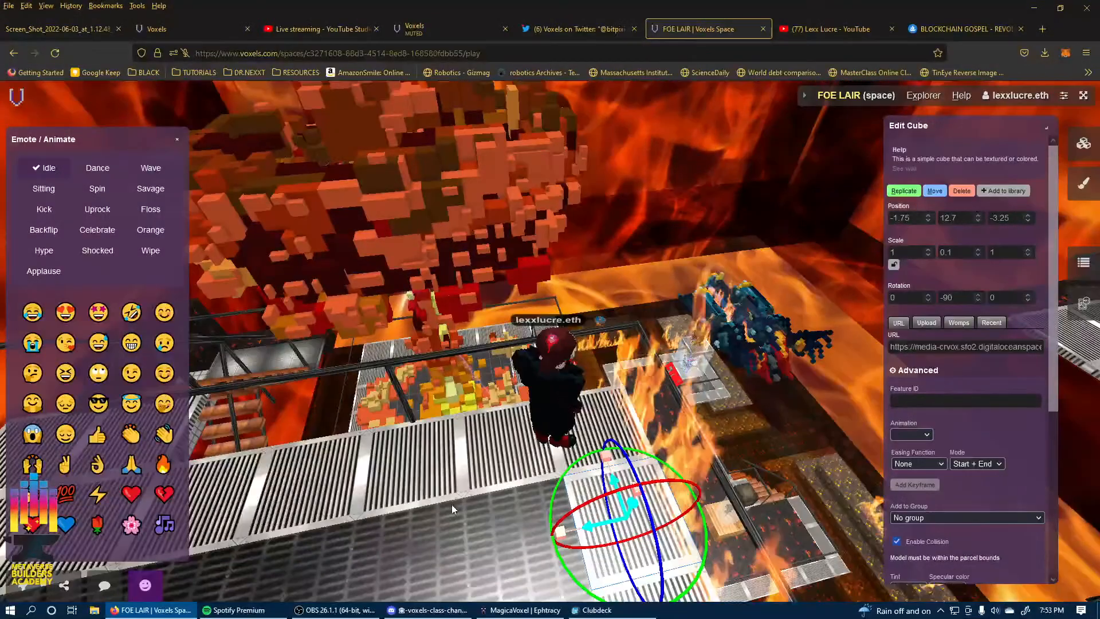
pyautogui.click(485, 487)
pyautogui.click(409, 452)
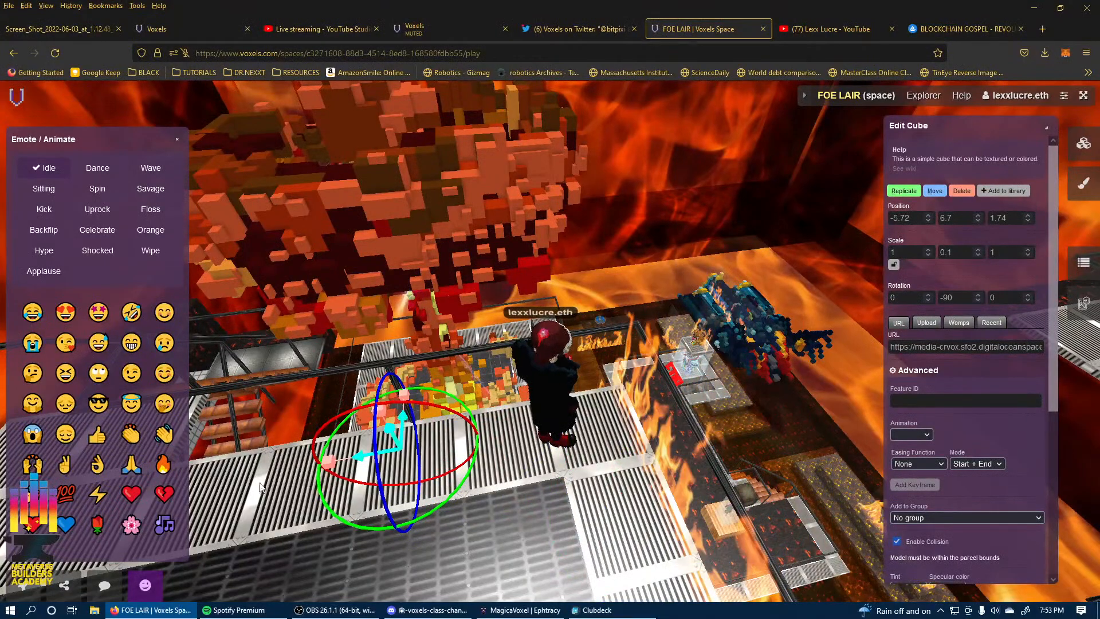
pyautogui.moveTo(640, 260); pyautogui.dragTo(469, 316)
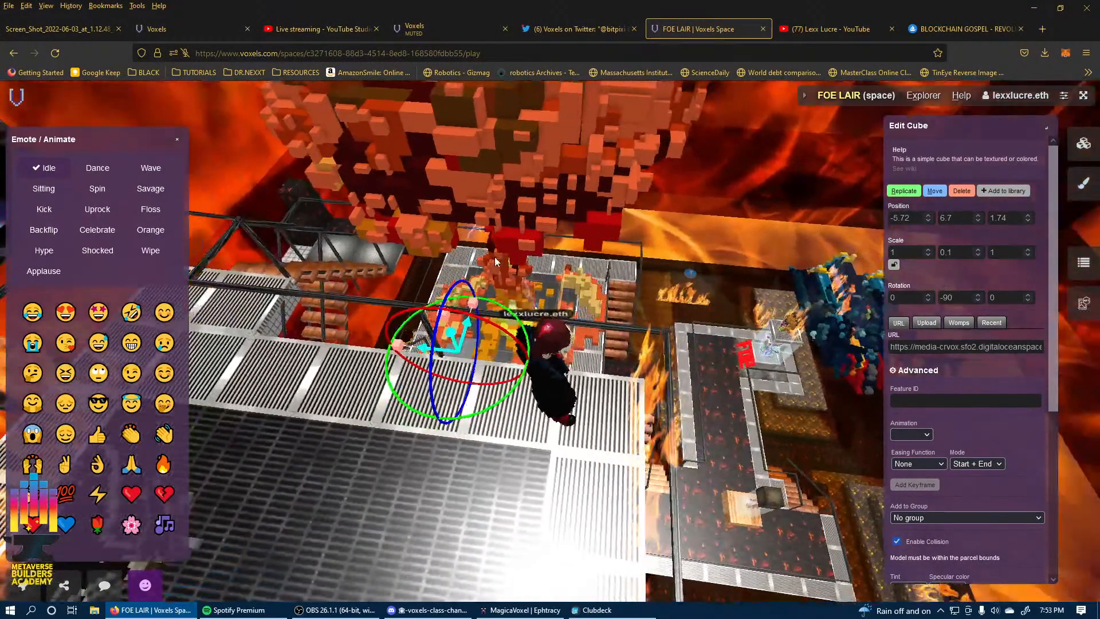
# Inspect the settings of the large orange vox model beside the walkway and of the position-animated image below it.
pyautogui.click(614, 276)
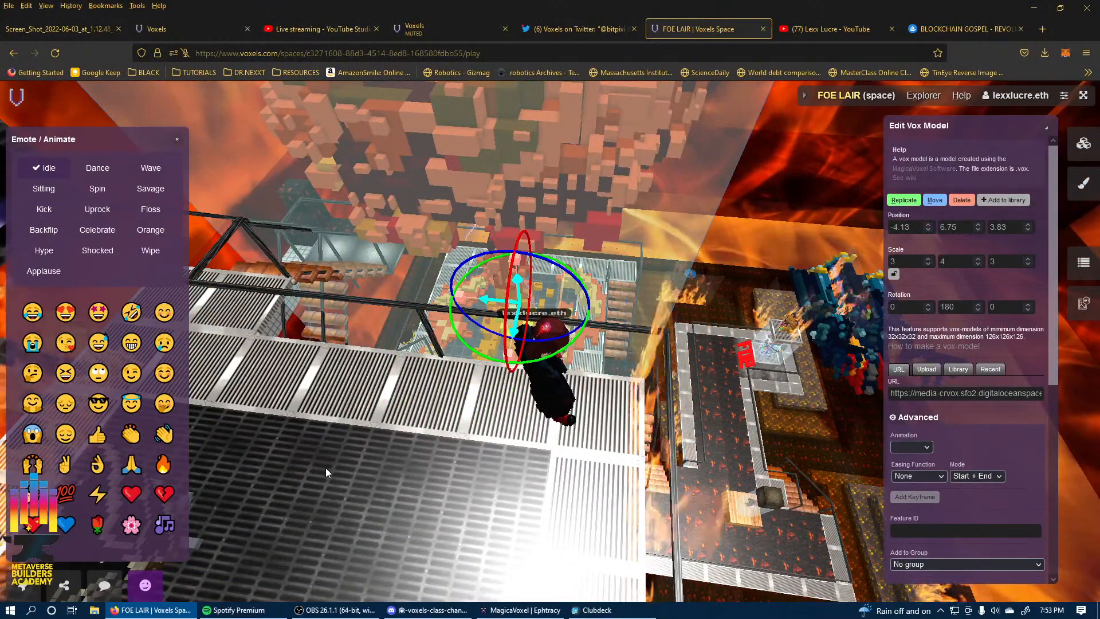
pyautogui.moveTo(325, 468); pyautogui.dragTo(427, 280)
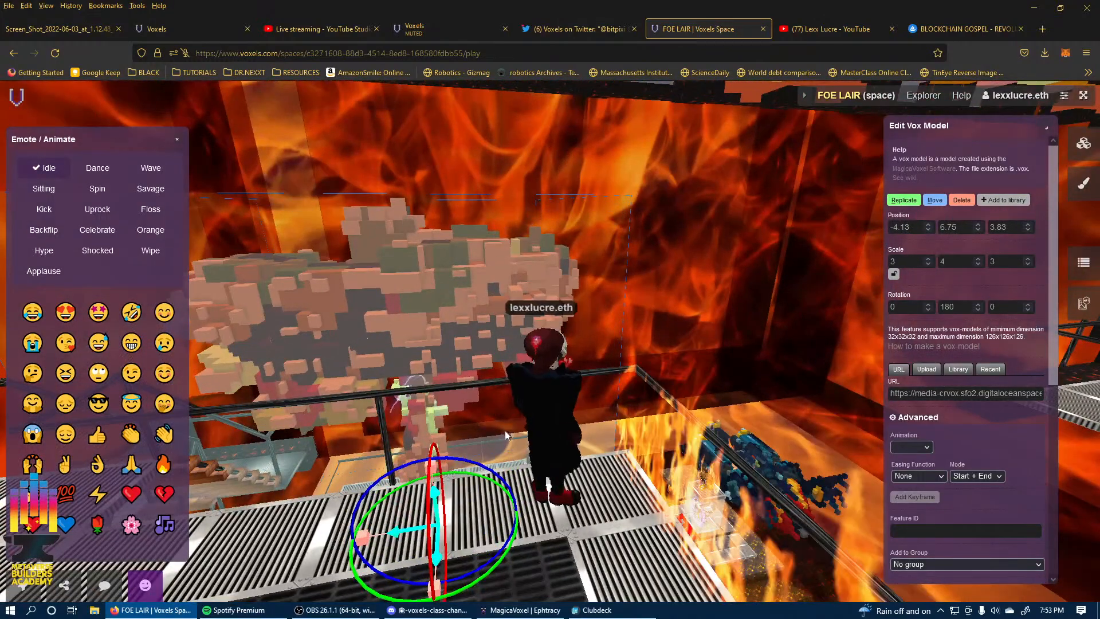
pyautogui.moveTo(534, 459); pyautogui.dragTo(520, 506)
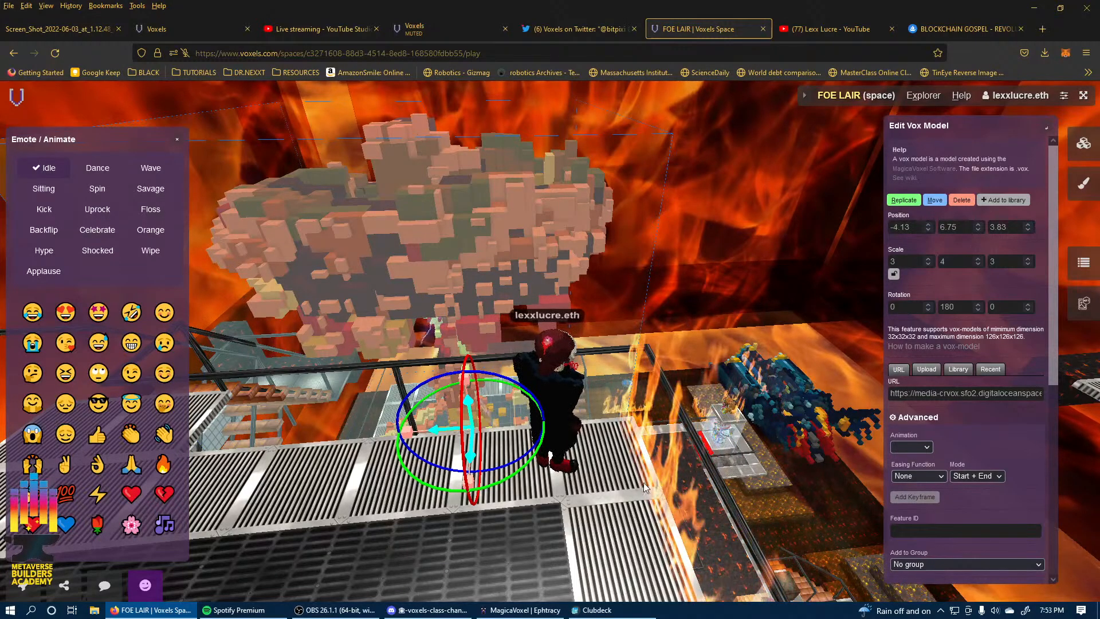
pyautogui.click(634, 455)
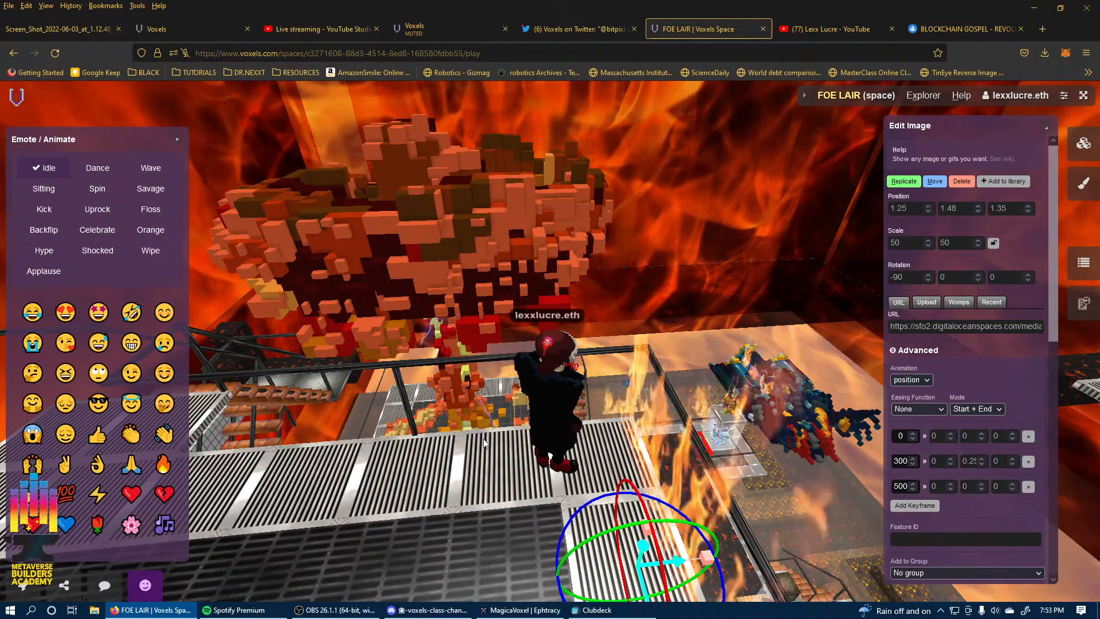
# Close the image settings and survey FOE LAIR's platforms, models and screens from several angles around the avatar.
pyautogui.moveTo(614, 247); pyautogui.dragTo(432, 221)
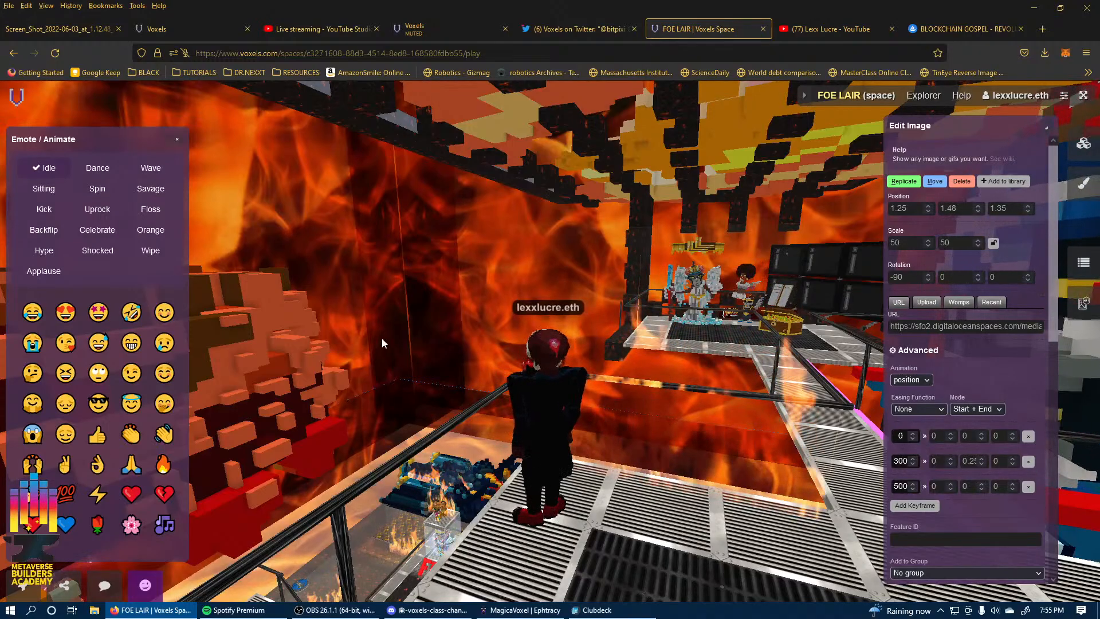
pyautogui.moveTo(382, 338); pyautogui.dragTo(331, 457)
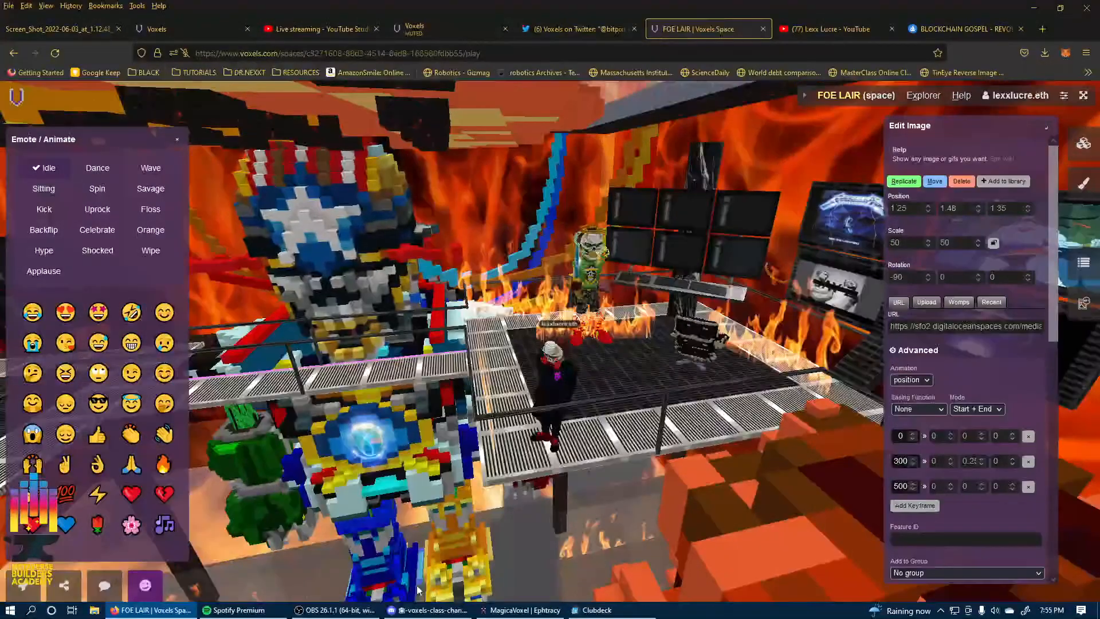
pyautogui.click(331, 457)
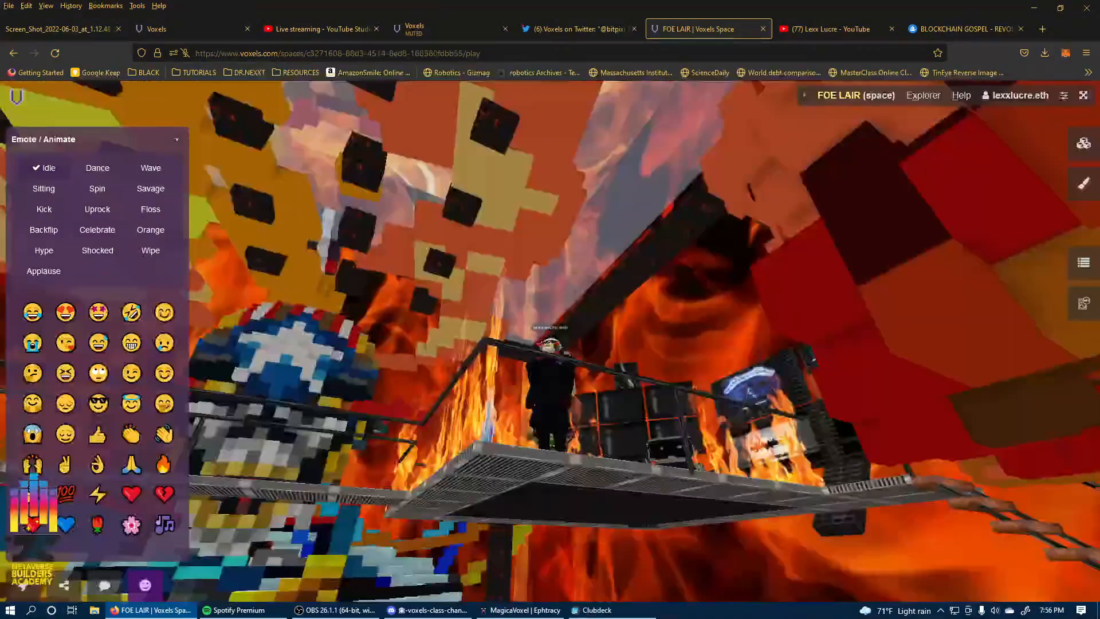
pyautogui.scroll(5, 550, 342)
pyautogui.scroll(-5, 550, 341)
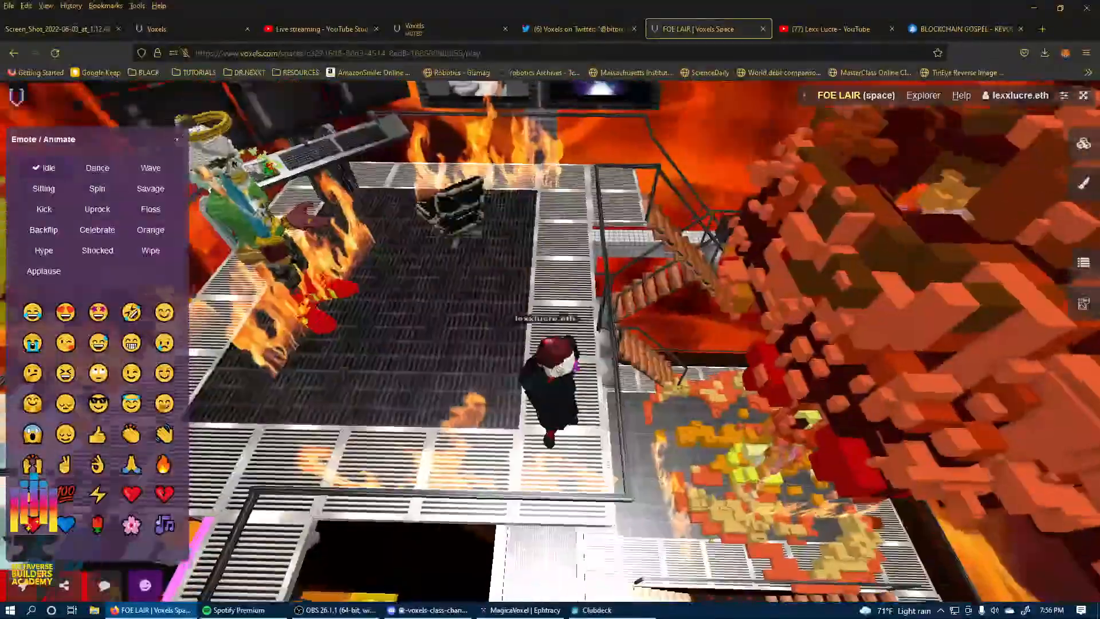
pyautogui.scroll(5, 550, 341)
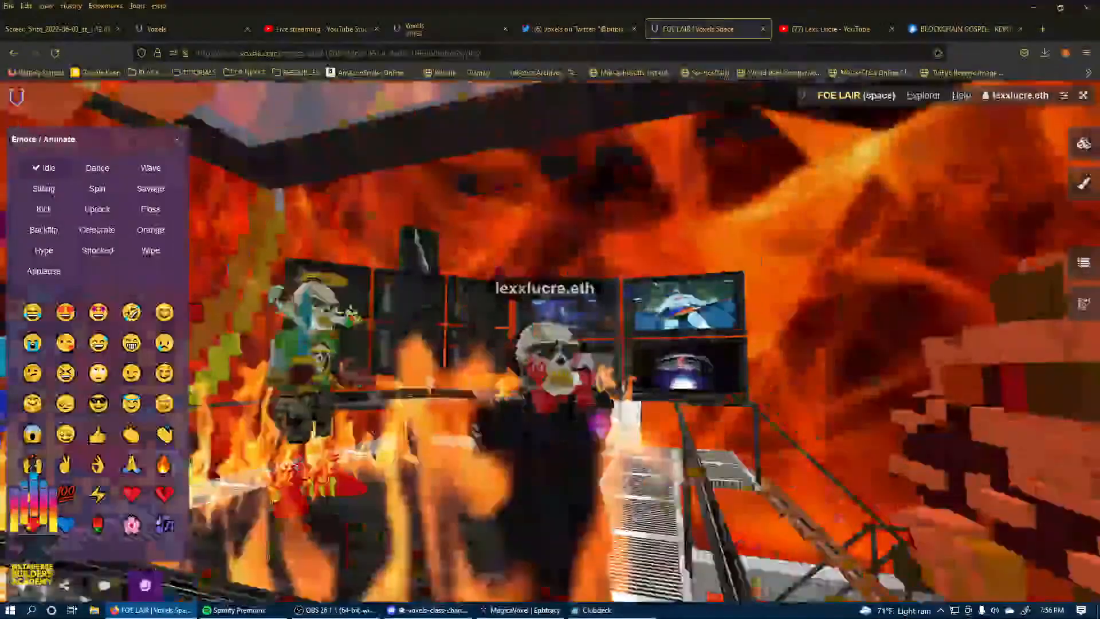
# Browse the list of features to add and open the account menu.
pyautogui.press('Tab')
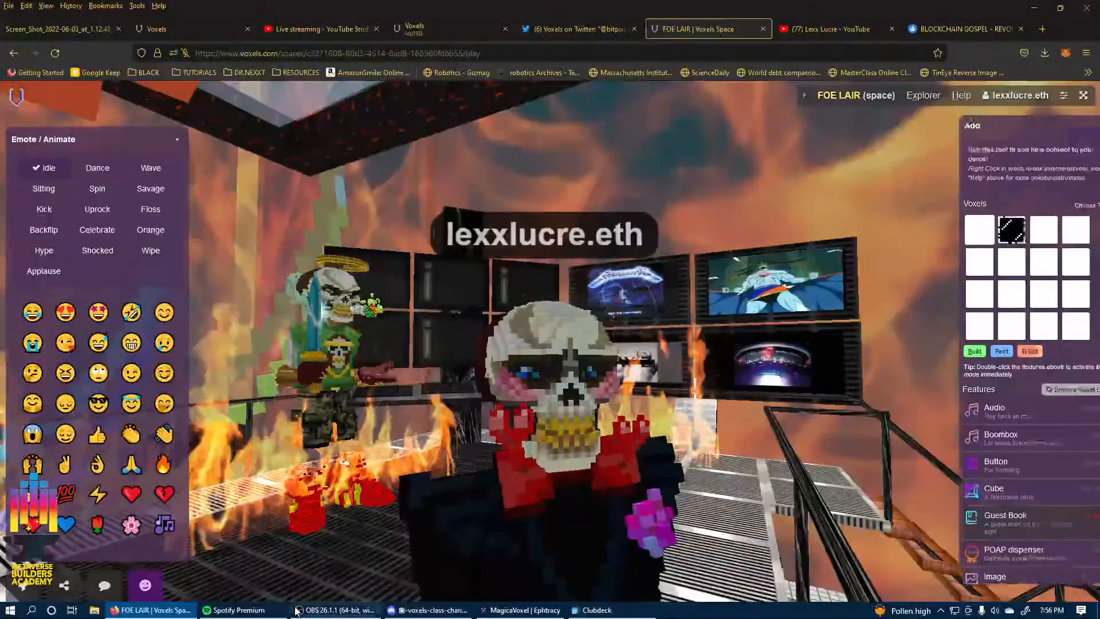
pyautogui.scroll(-5, 992, 438)
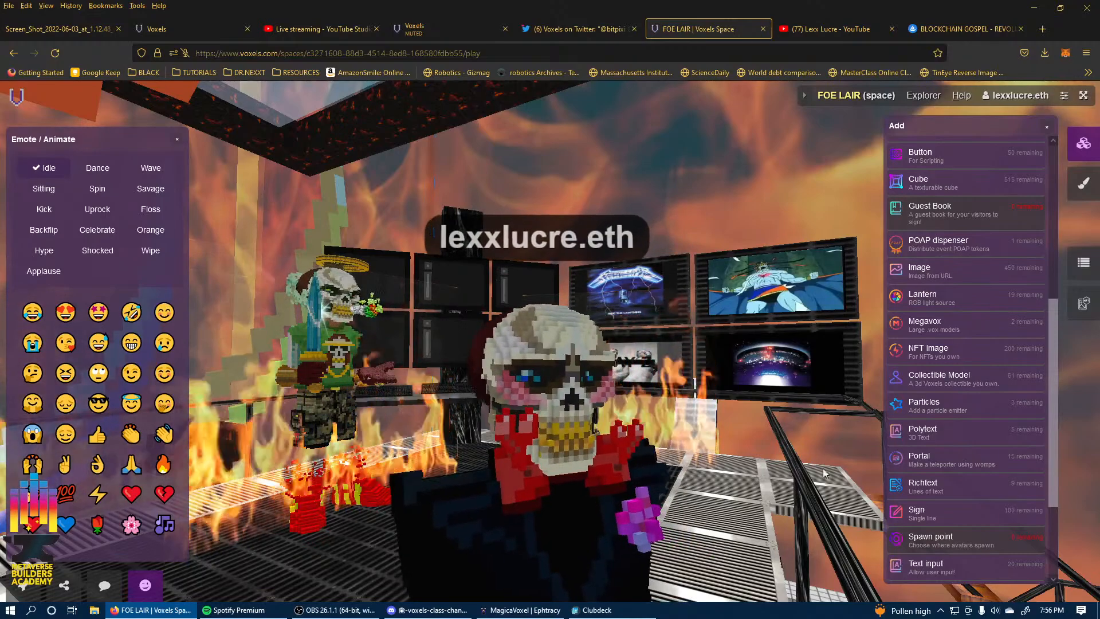
pyautogui.click(1023, 96)
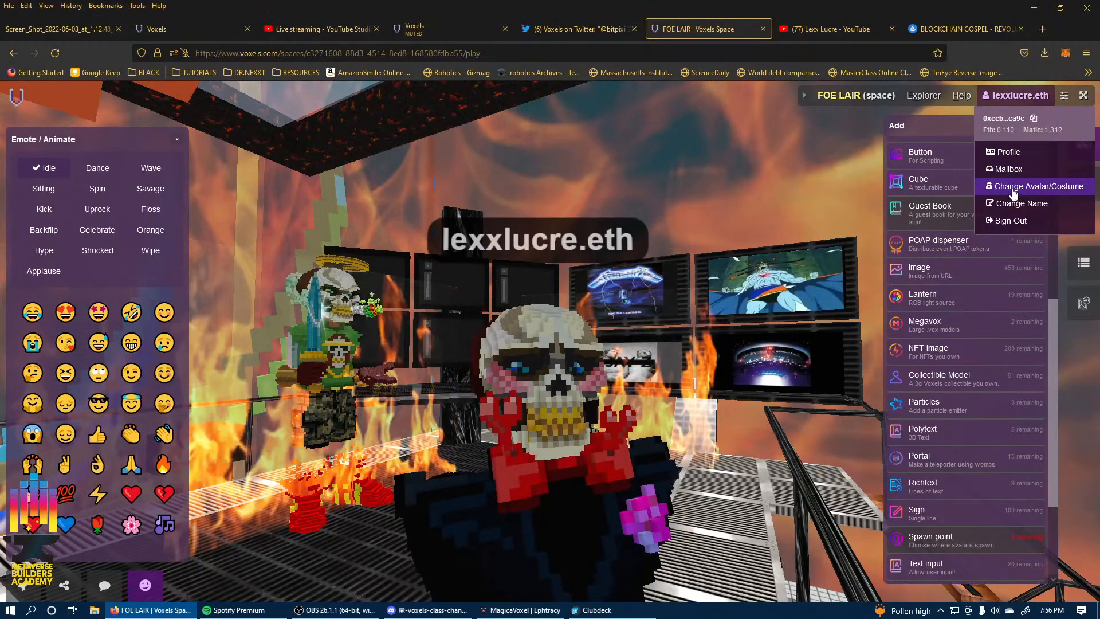
# Leave FOE LAIR, return through the browsing history to the Test Space 301 page, and visit that space.
pyautogui.rightClick(12, 55)
pyautogui.click(19, 92)
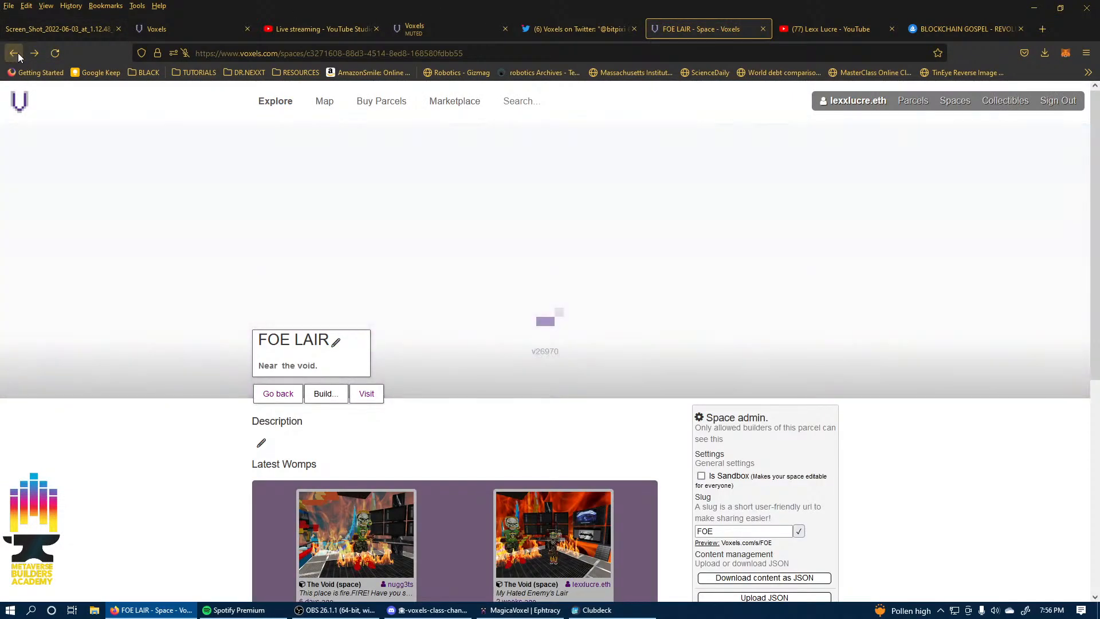
pyautogui.click(19, 58)
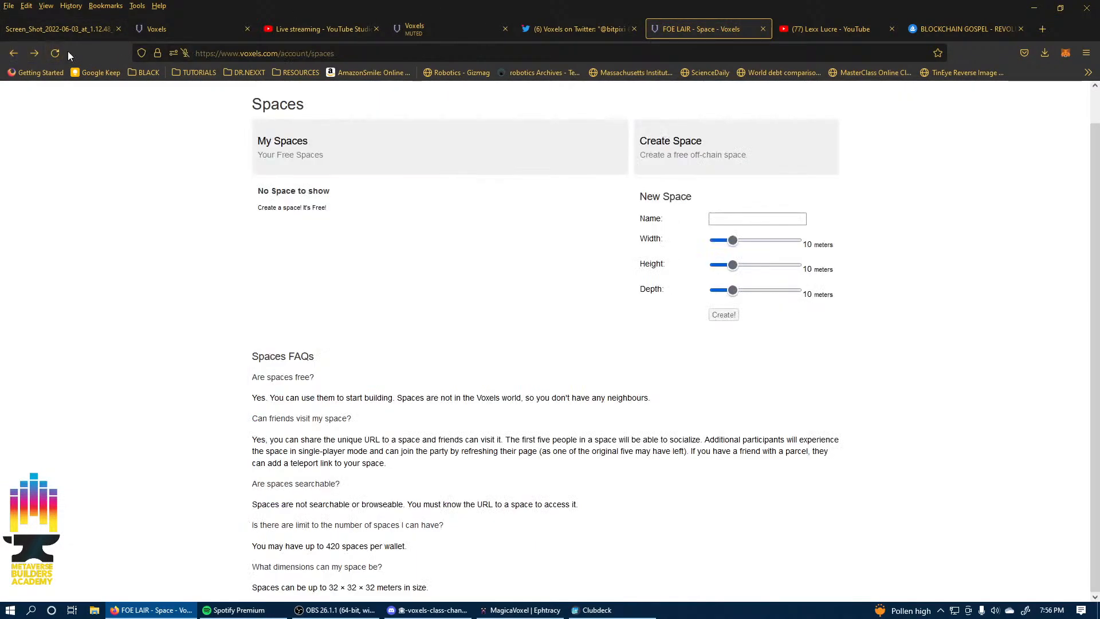
pyautogui.click(13, 56)
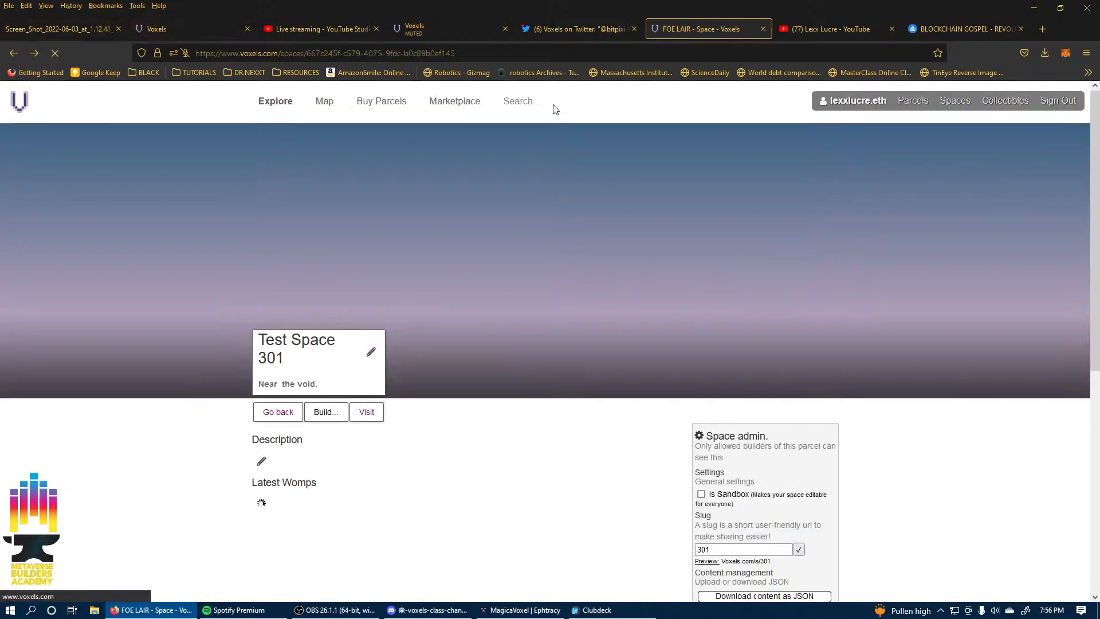
pyautogui.click(367, 412)
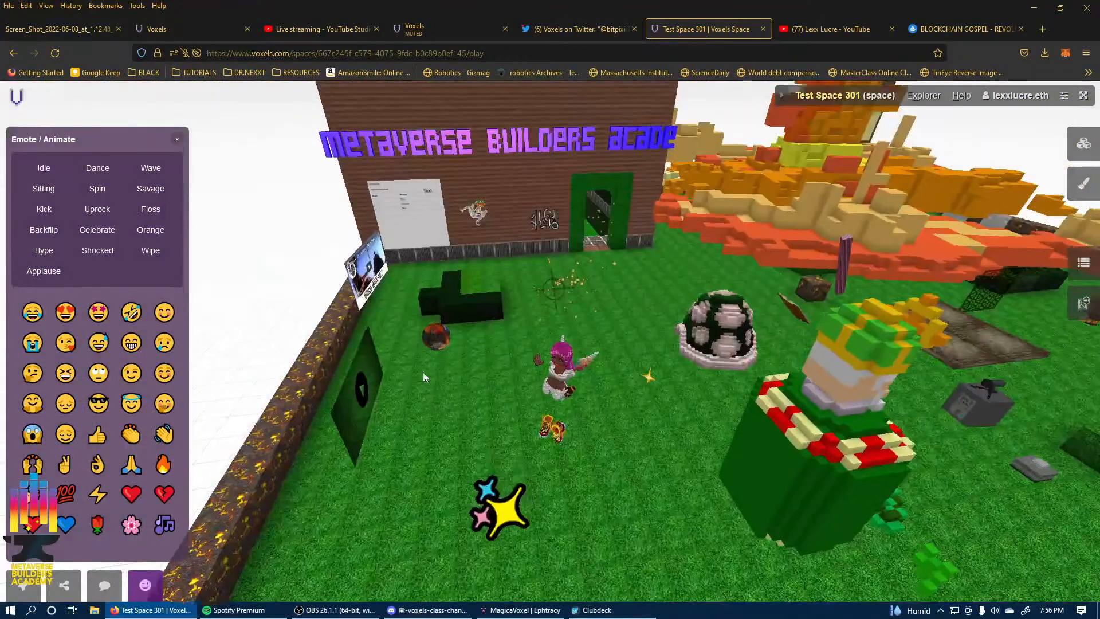
# Walk across the grass to the gold star near the turtle shell and open its image settings.
pyautogui.press('w')
pyautogui.moveTo(423, 372); pyautogui.dragTo(379, 442)
pyautogui.press('w')
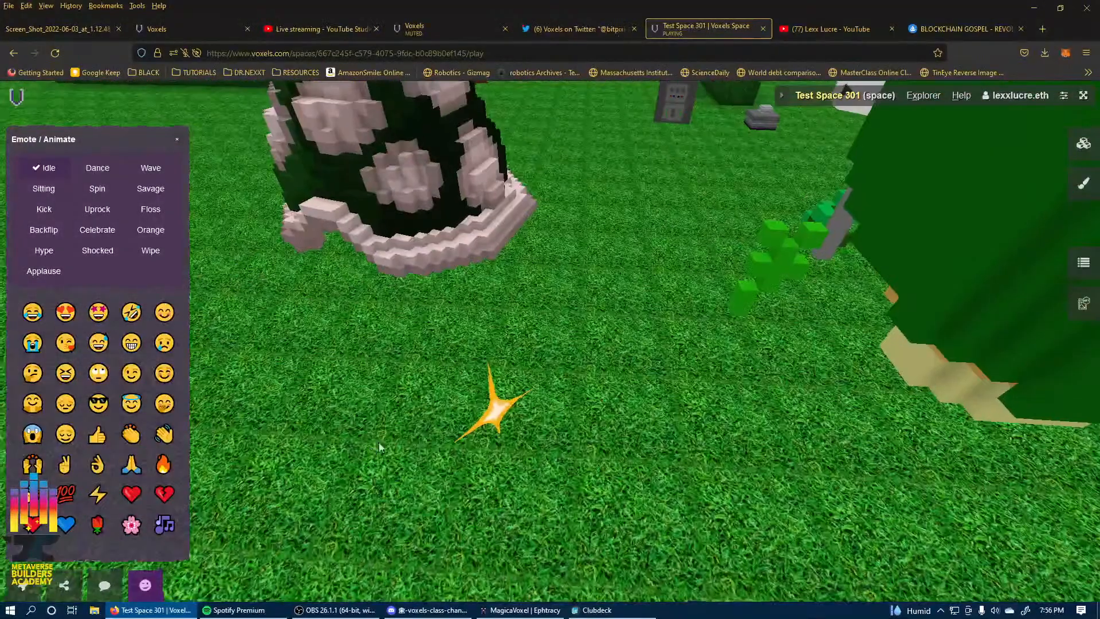
pyautogui.click(493, 404)
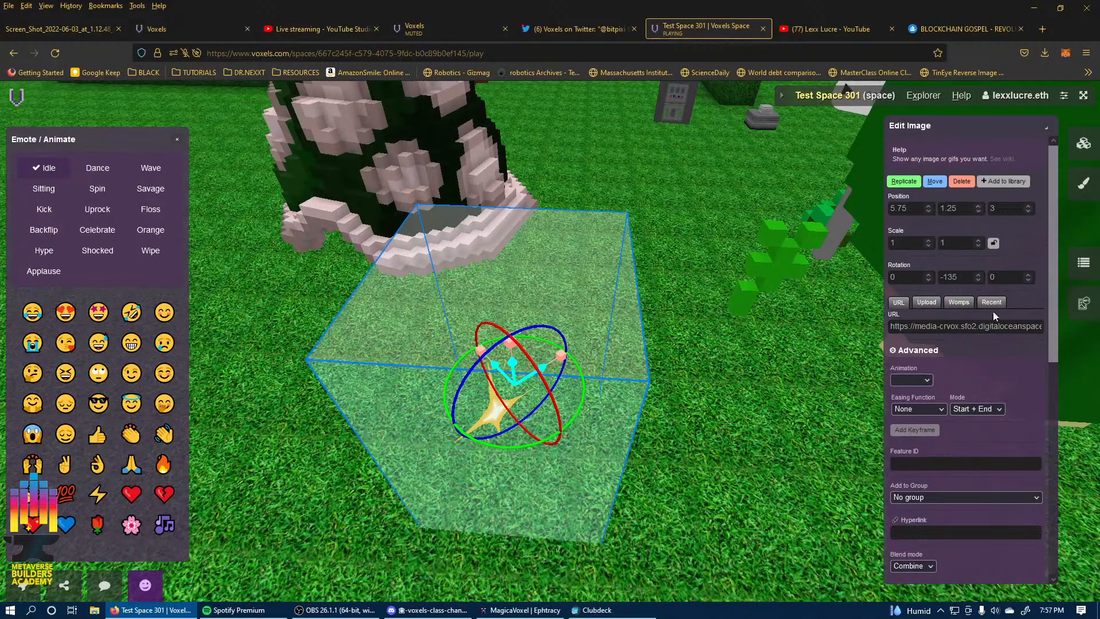
# Walk to the gold sparkle emitter near the orange sphere, open its particle settings, and examine the image URL.
pyautogui.moveTo(629, 379); pyautogui.dragTo(276, 339)
pyautogui.press('w')
pyautogui.moveTo(277, 339); pyautogui.dragTo(19, 347, button='right')
pyautogui.click(479, 318)
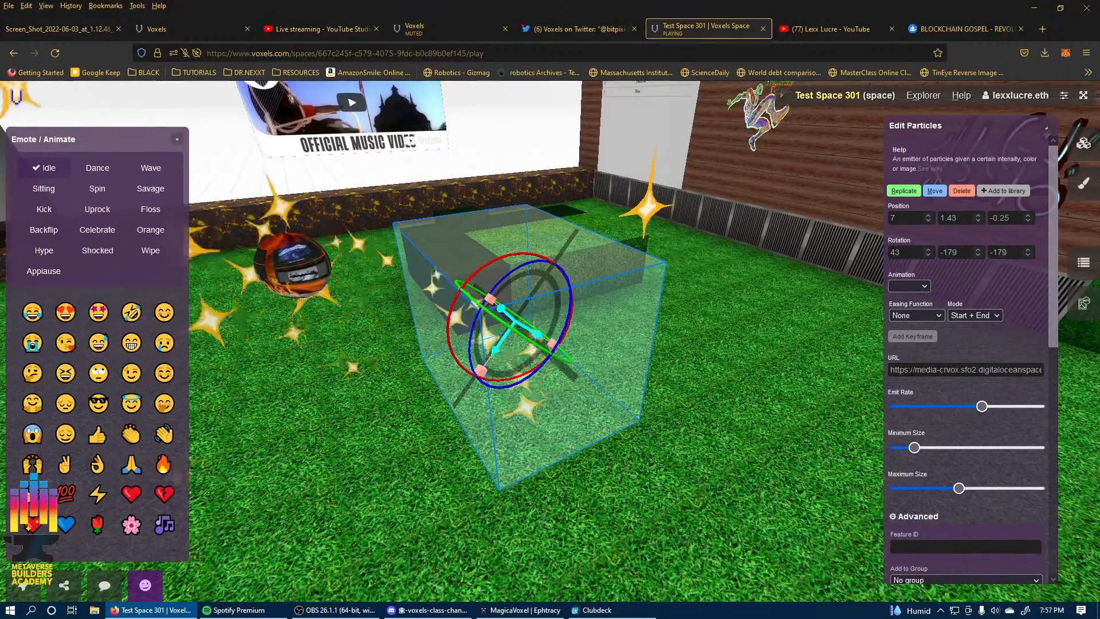
pyautogui.click(923, 370)
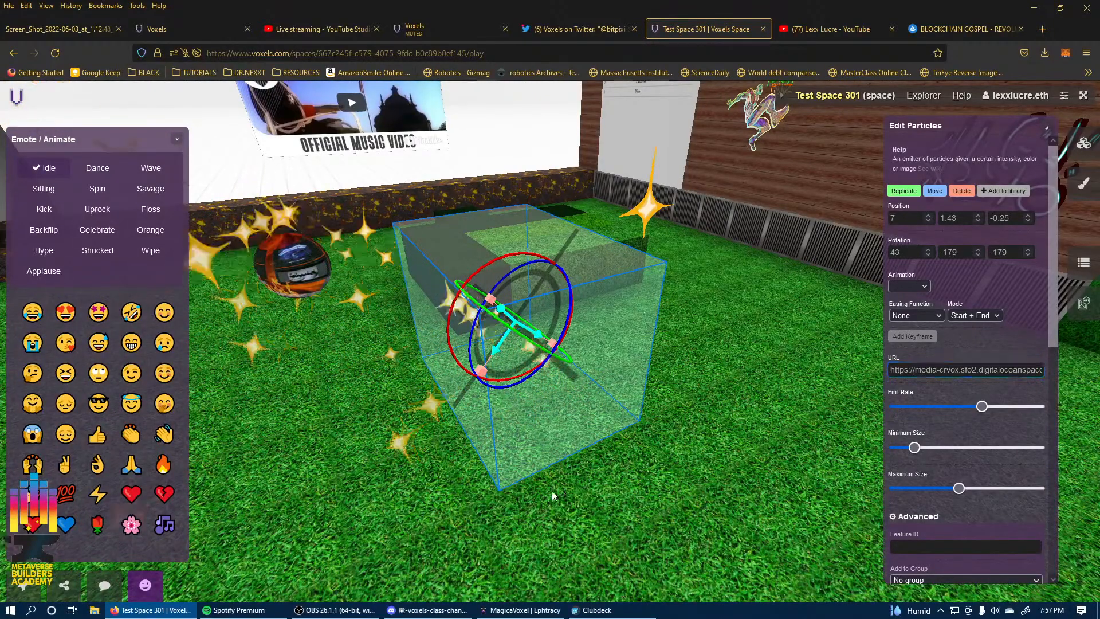
# Examine the emitter's advanced color, opacity and gravity settings and watch the sparkles from several angles.
pyautogui.moveTo(553, 492); pyautogui.dragTo(869, 477, button='right')
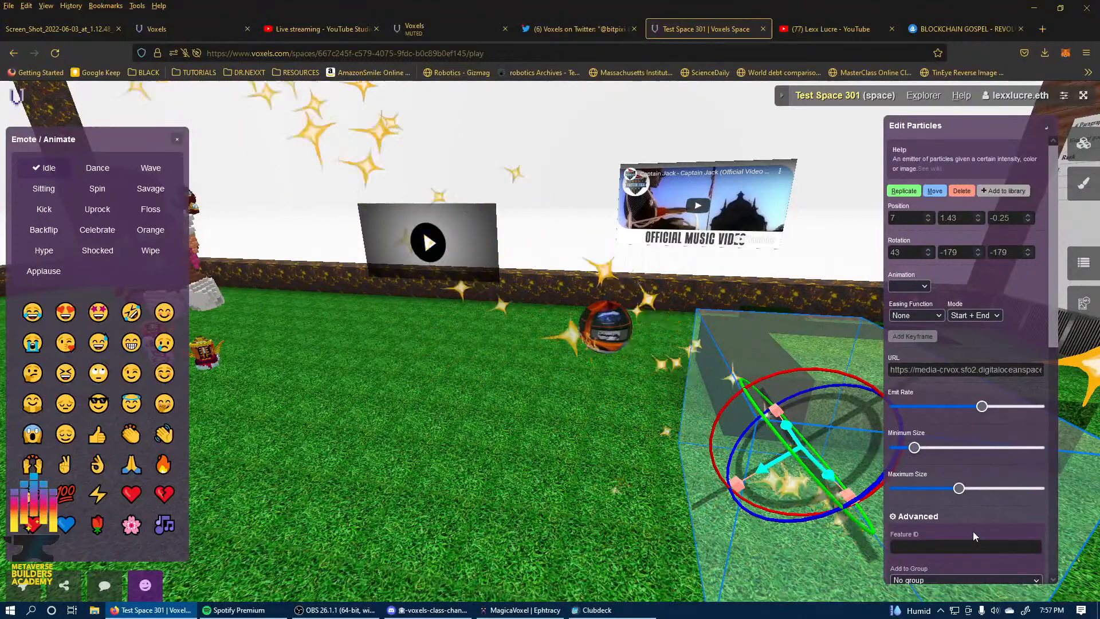
pyautogui.scroll(-5, 973, 531)
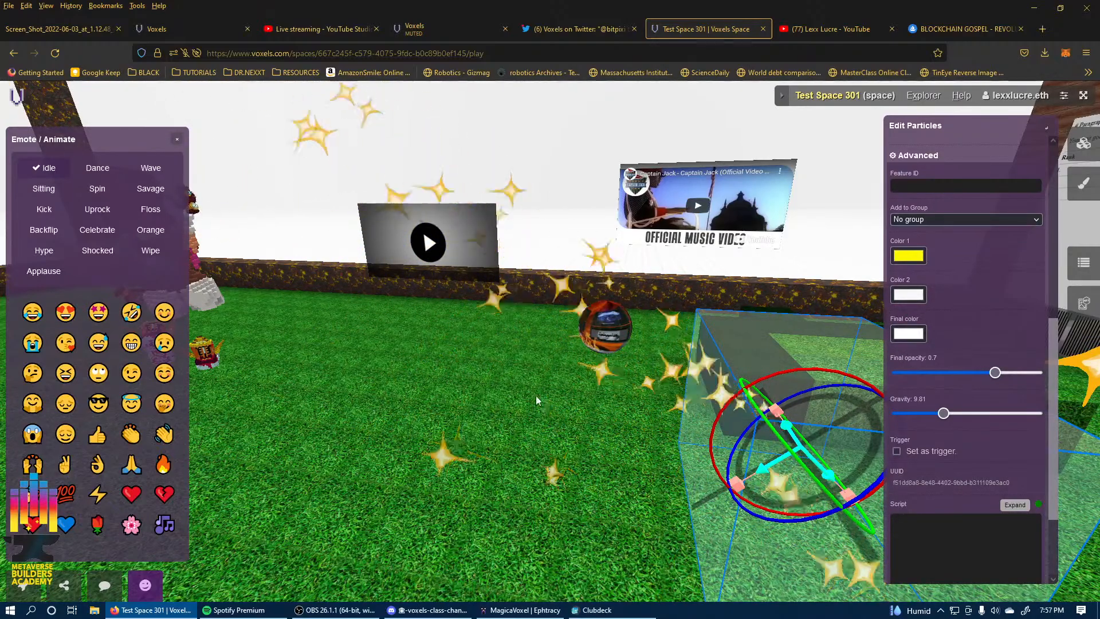
pyautogui.moveTo(414, 442); pyautogui.dragTo(462, 406)
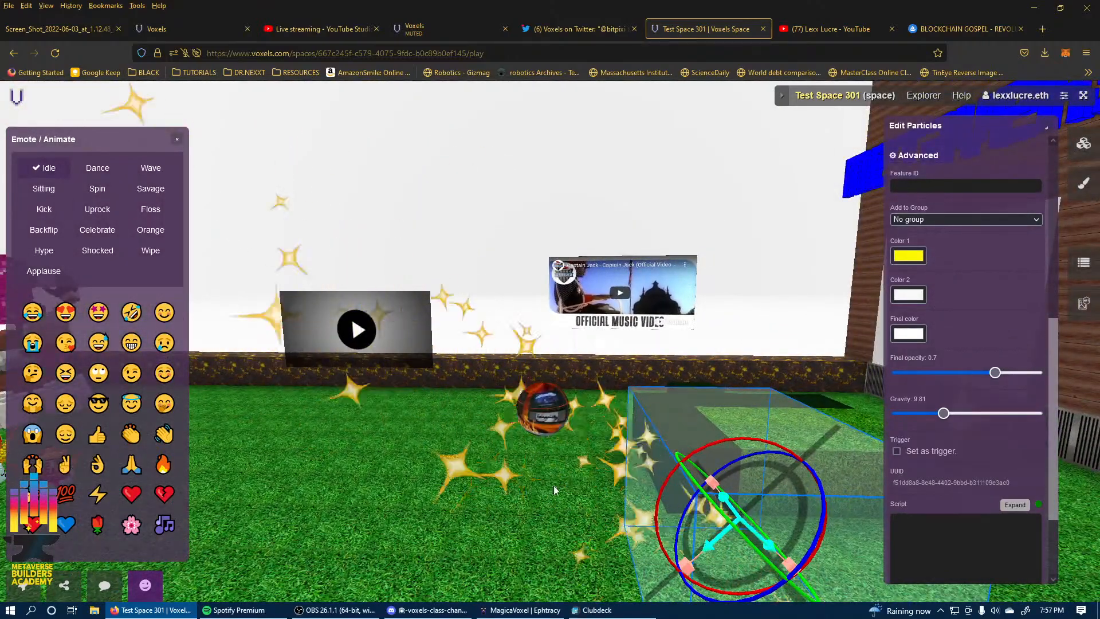
pyautogui.moveTo(554, 486); pyautogui.dragTo(520, 501)
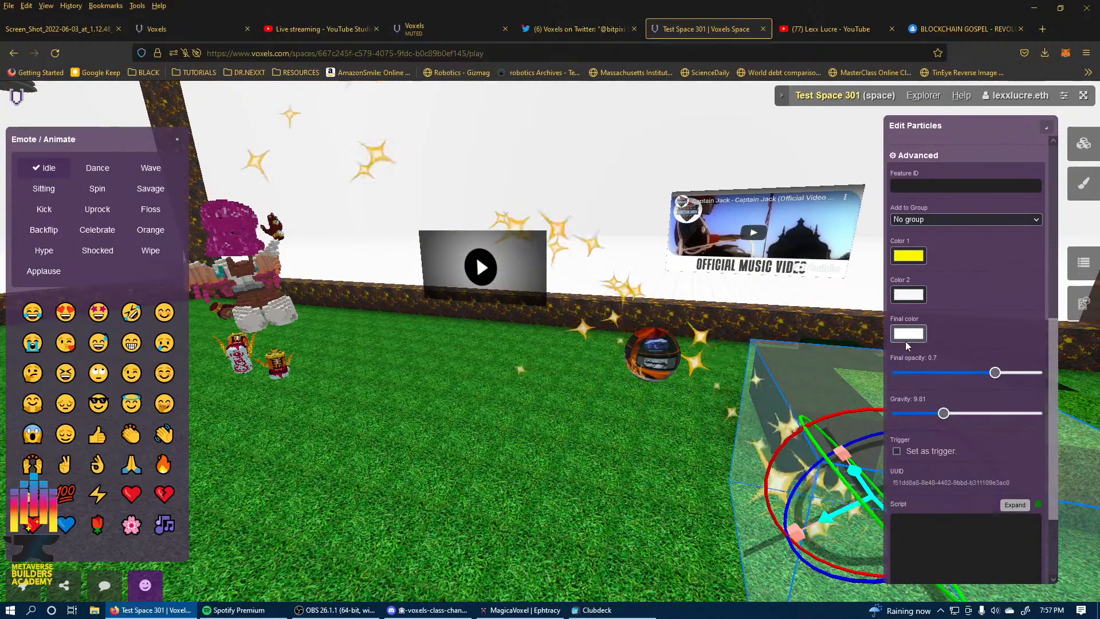
pyautogui.moveTo(471, 263); pyautogui.dragTo(528, 415)
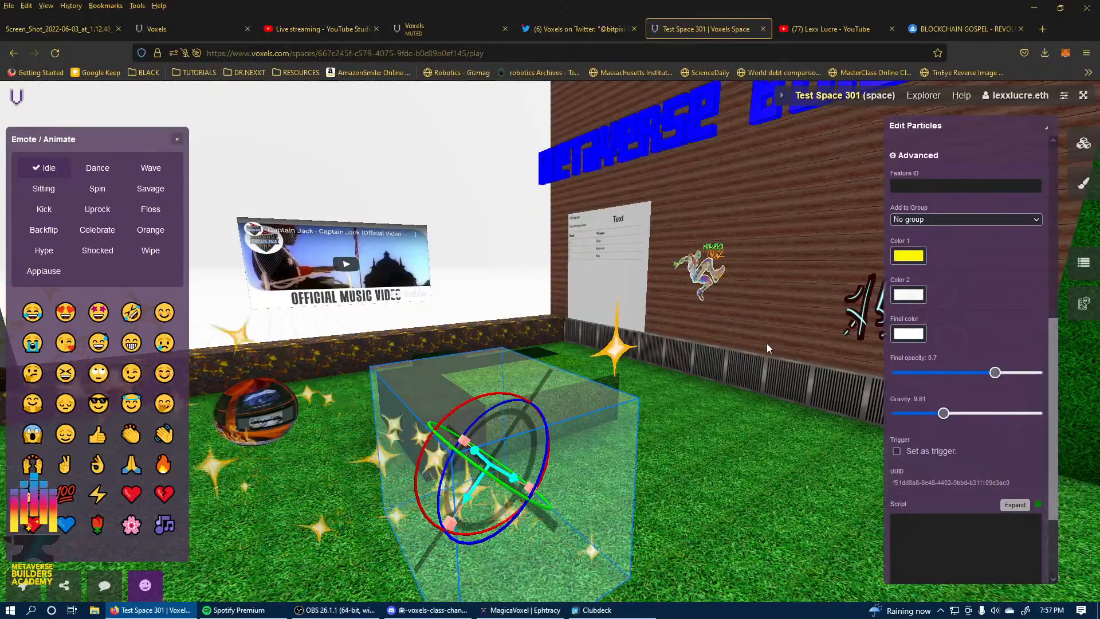
# Add an image feature and place it upright on the grass in front of the brown wall.
pyautogui.moveTo(757, 397); pyautogui.dragTo(597, 445)
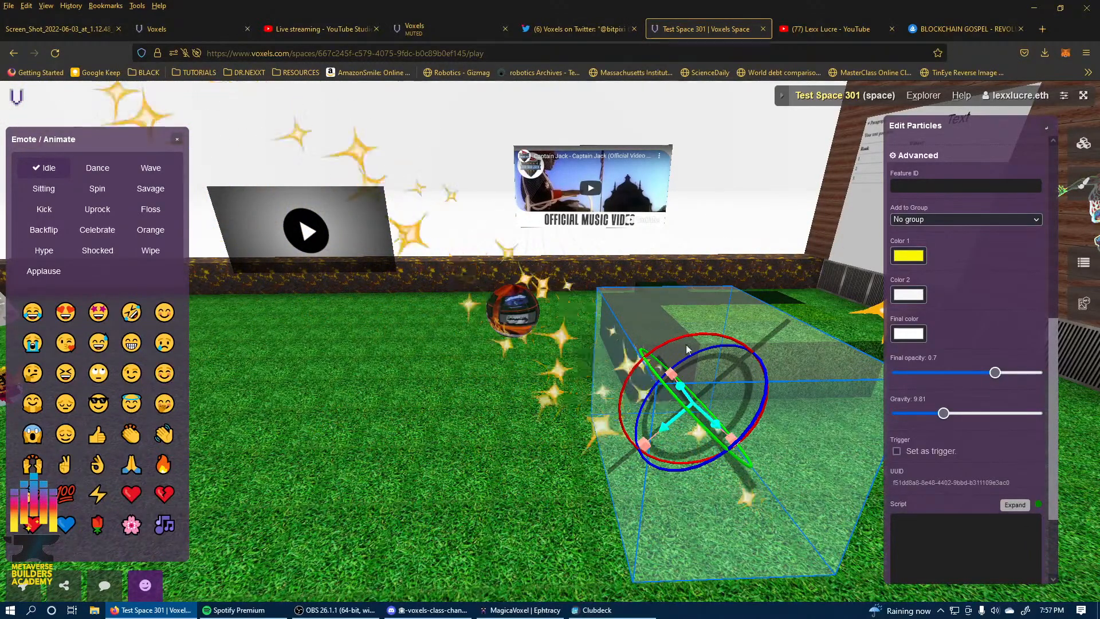
pyautogui.moveTo(432, 456); pyautogui.dragTo(699, 469)
pyautogui.click(680, 394)
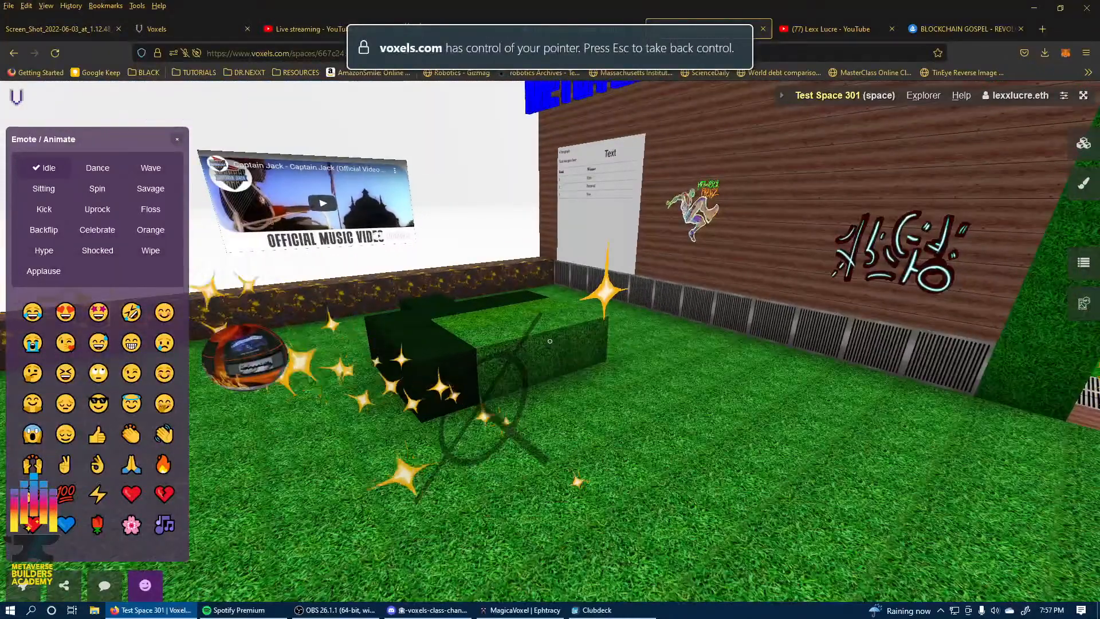
pyautogui.press('Tab')
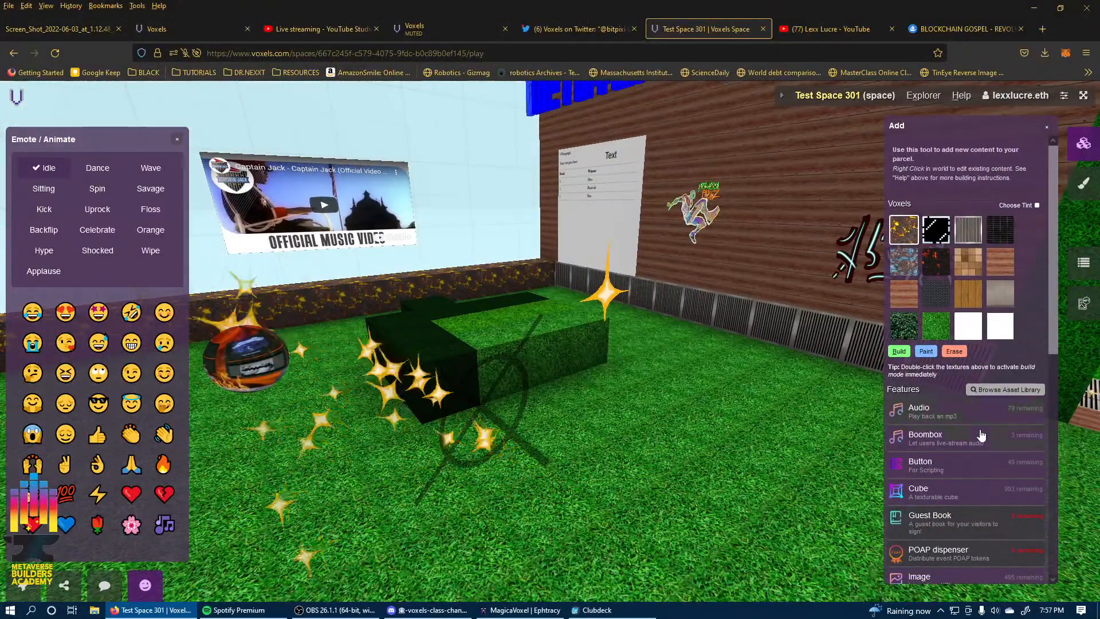
pyautogui.scroll(-3, 976, 429)
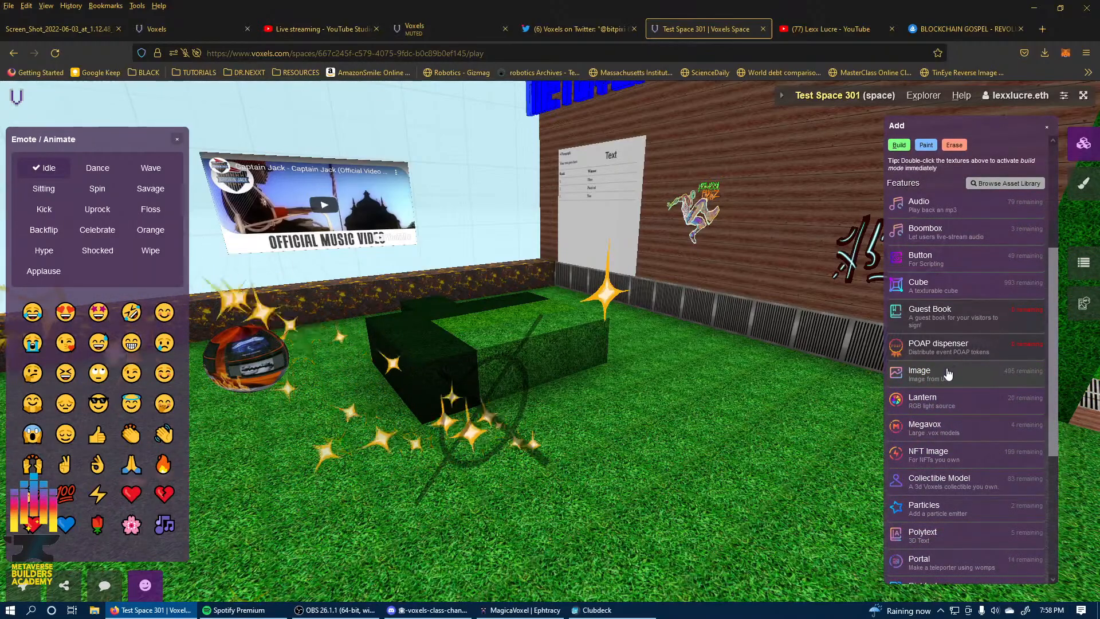
pyautogui.click(948, 374)
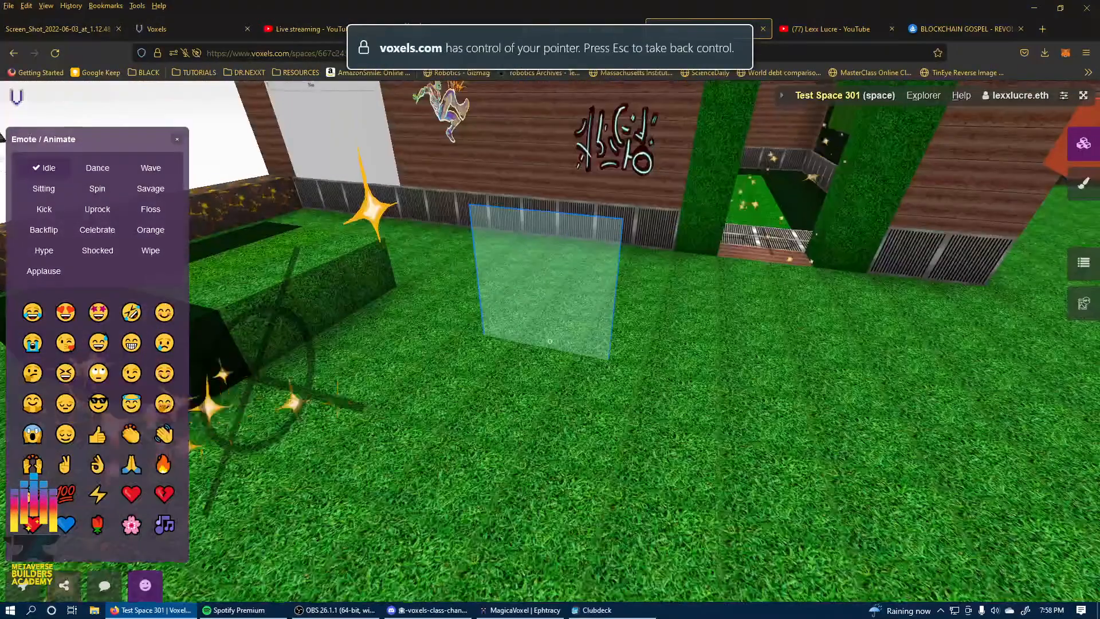
pyautogui.click(550, 341)
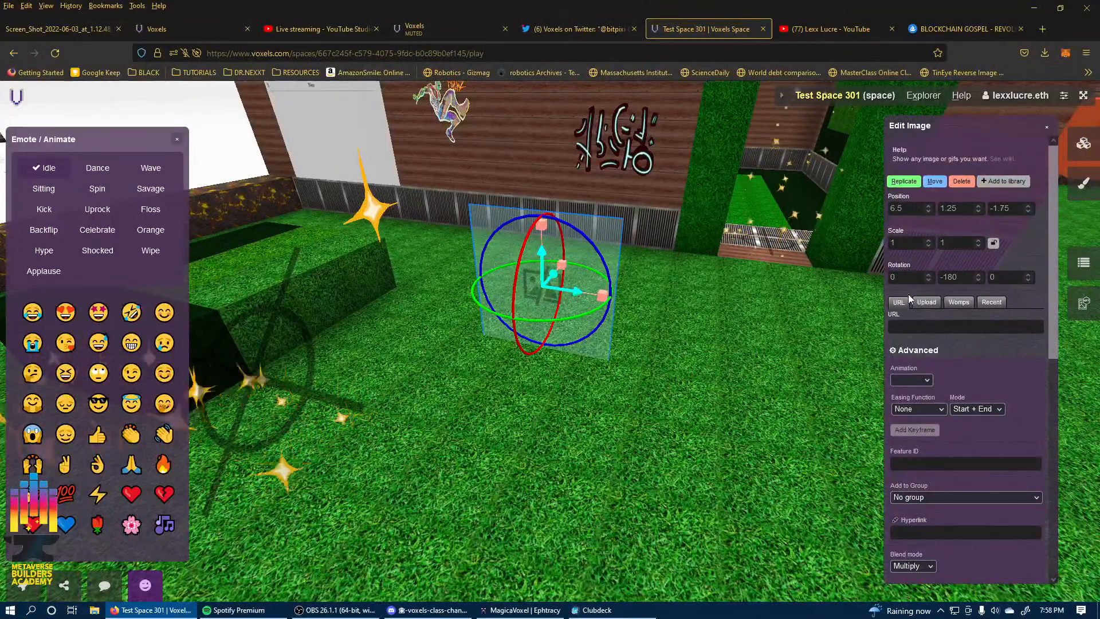
# Upload LucreLandLogo.png from the Voxel Class folder as the new feature's image.
pyautogui.click(926, 304)
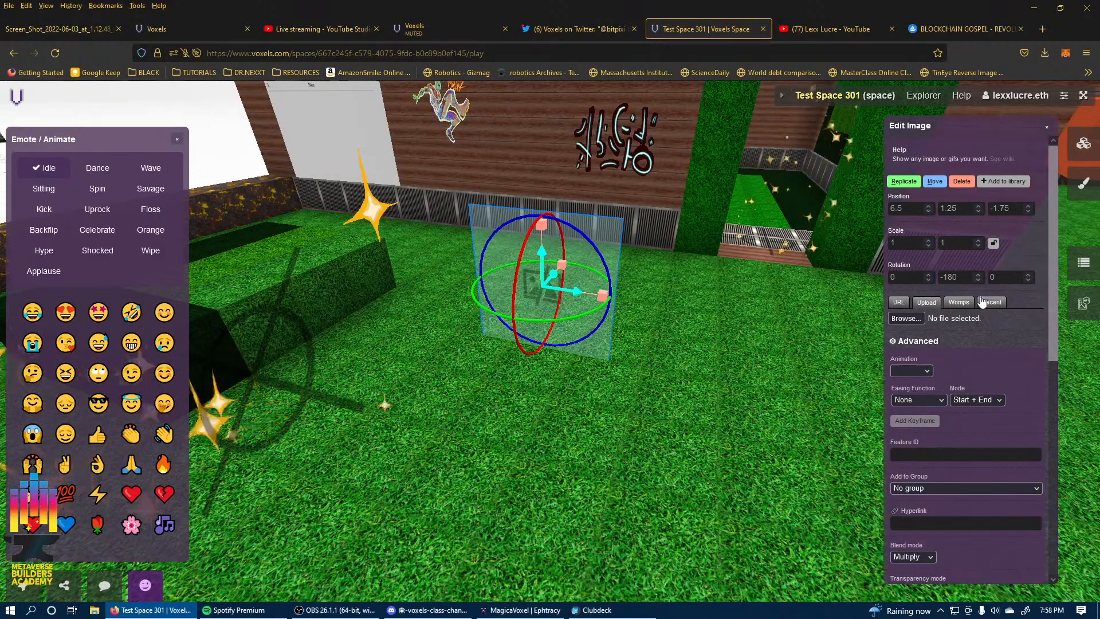
pyautogui.click(975, 319)
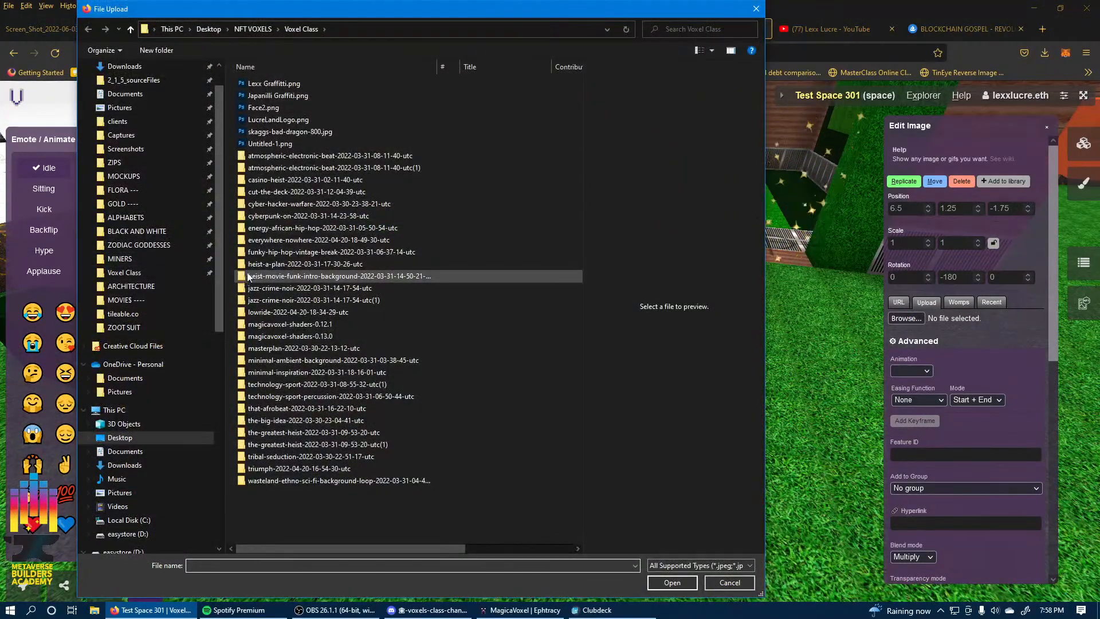
pyautogui.click(259, 33)
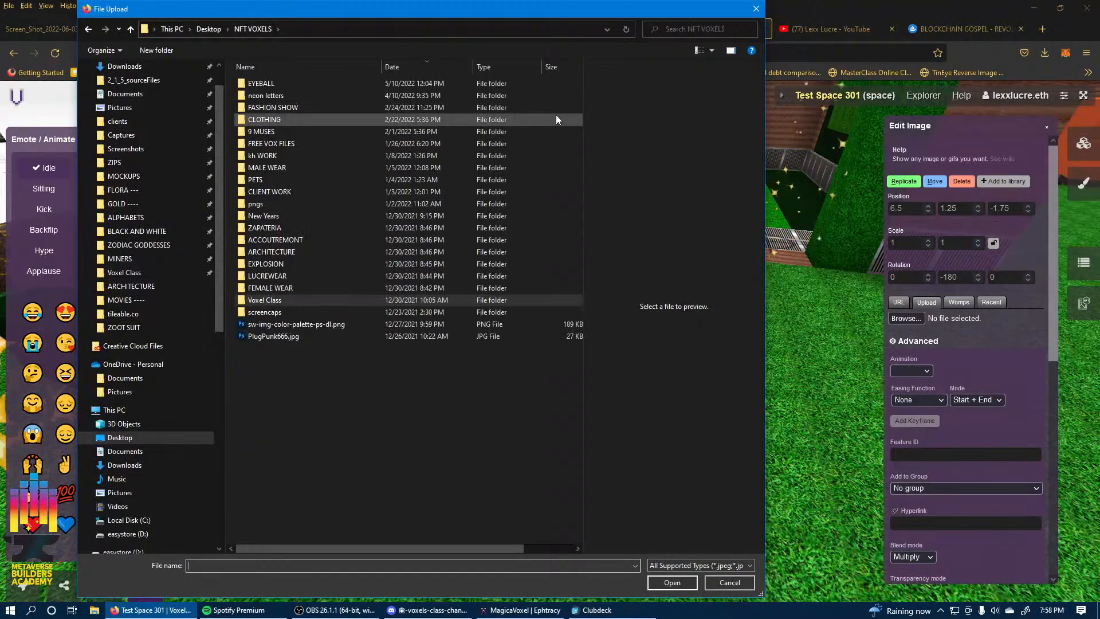
pyautogui.doubleClick(327, 299)
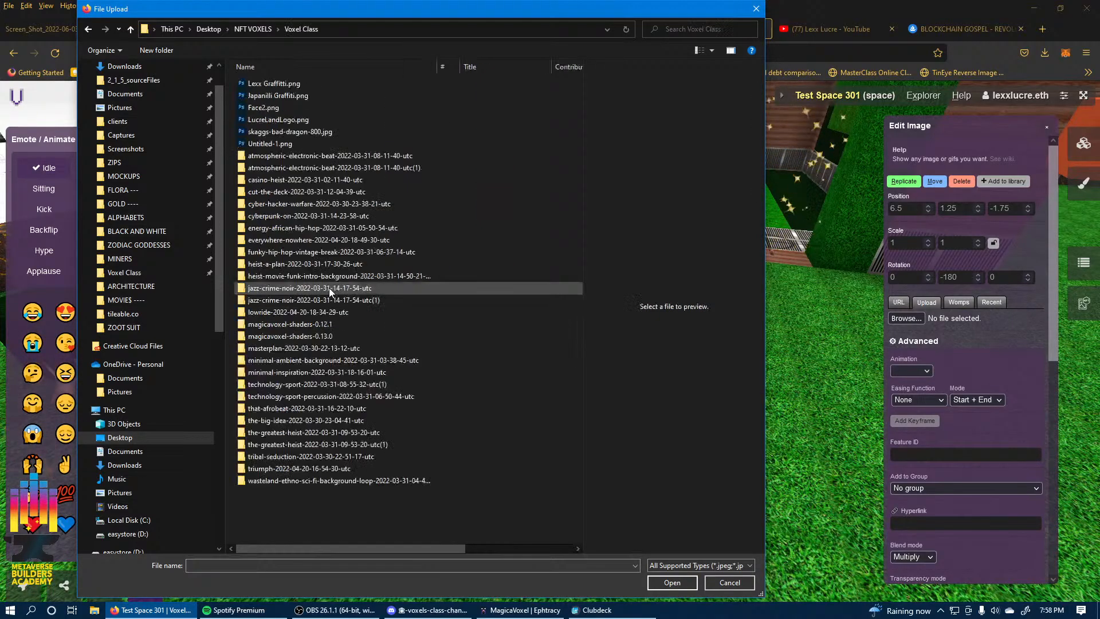
pyautogui.click(314, 119)
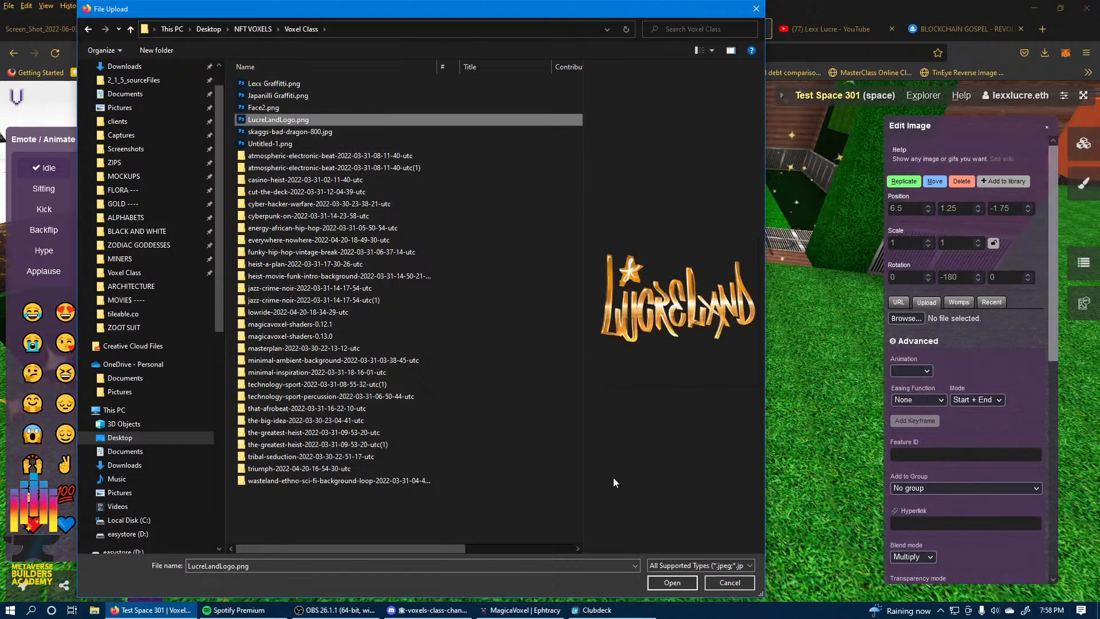
pyautogui.click(685, 582)
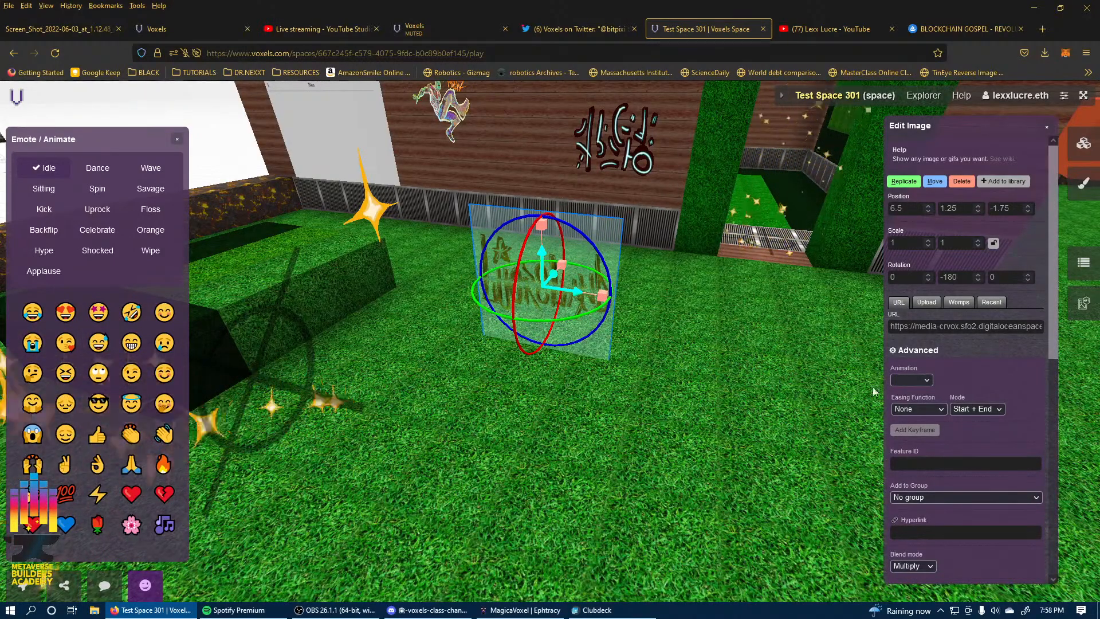
# Set the logo image's blend mode to Combine and its transparency mode to Alpha Blended.
pyautogui.scroll(-4, 1017, 435)
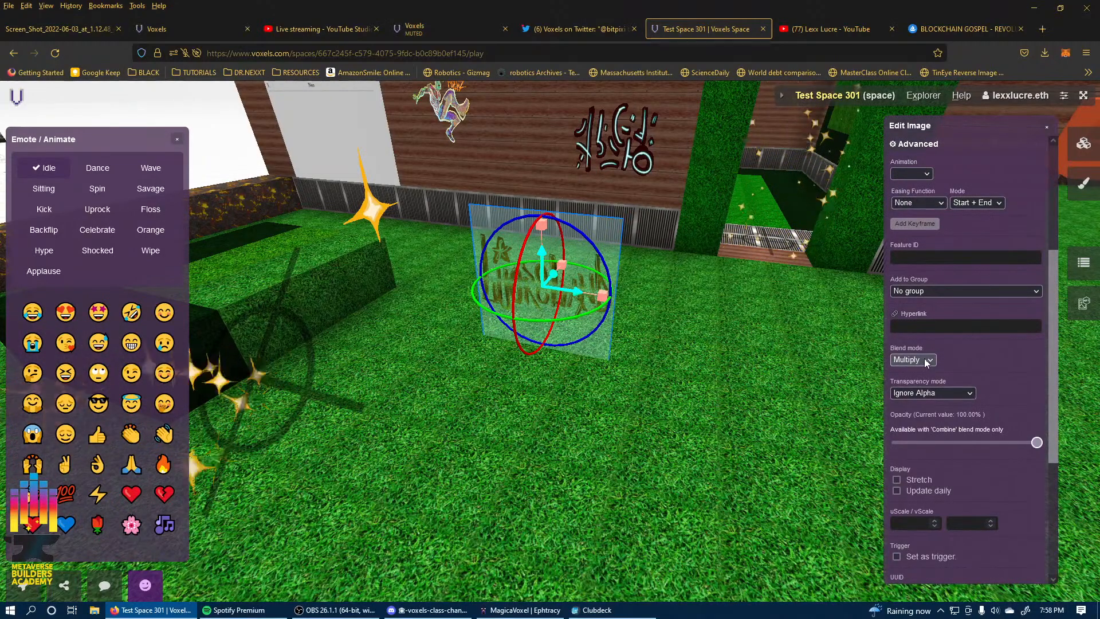
pyautogui.click(911, 388)
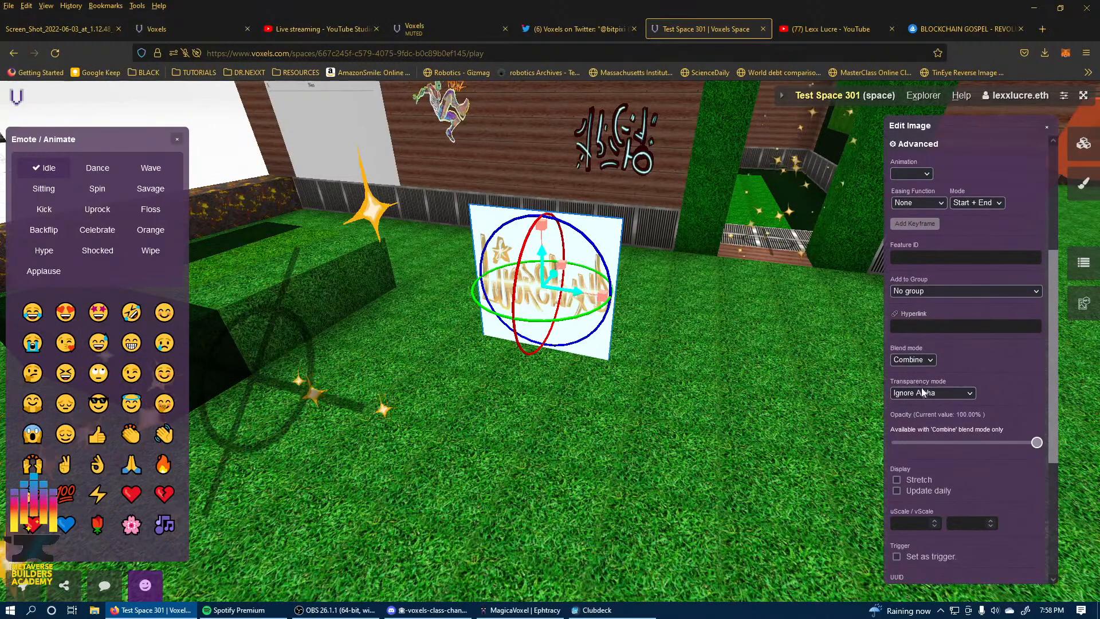
pyautogui.click(957, 393)
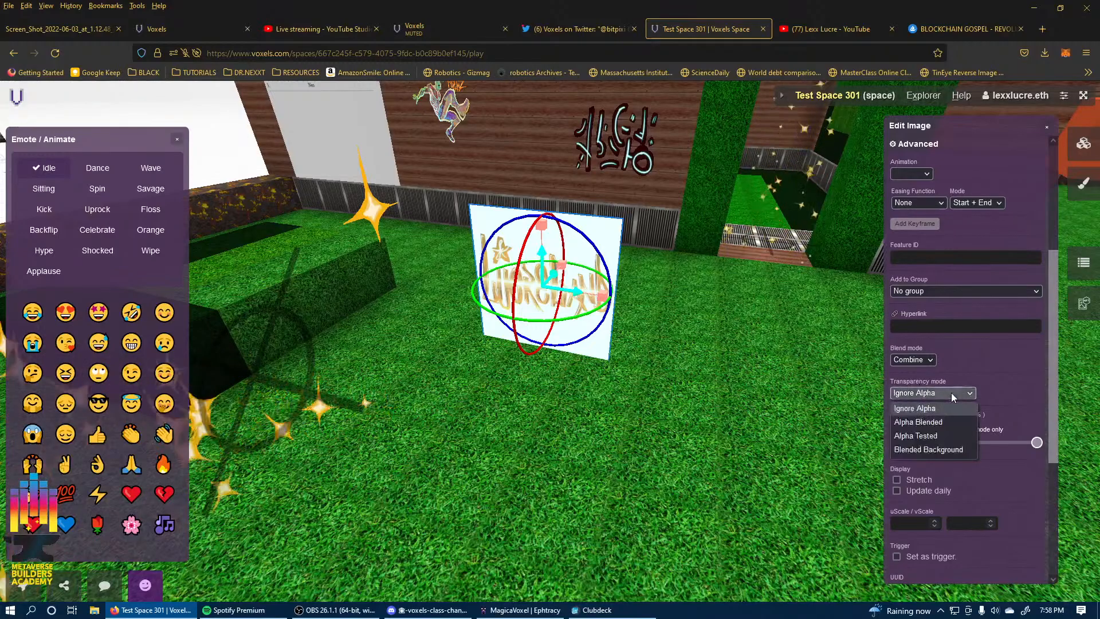
pyautogui.click(943, 423)
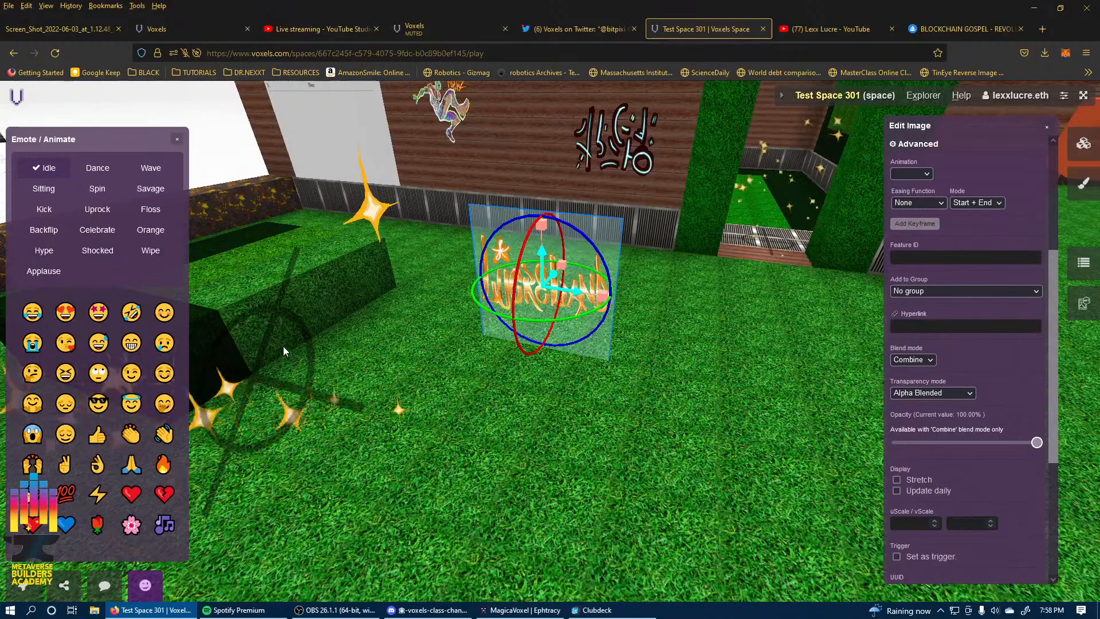
pyautogui.click(641, 311)
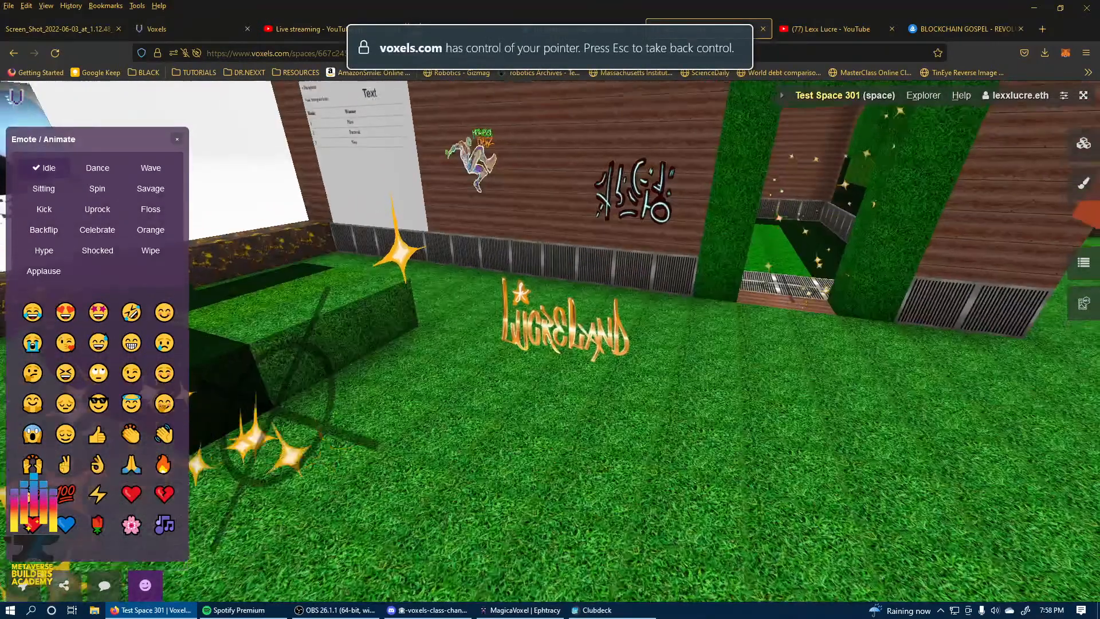
# Raise the logo image to a height of about 2.52 and set its third position coordinate to -4.2 near the wall.
pyautogui.click(621, 359)
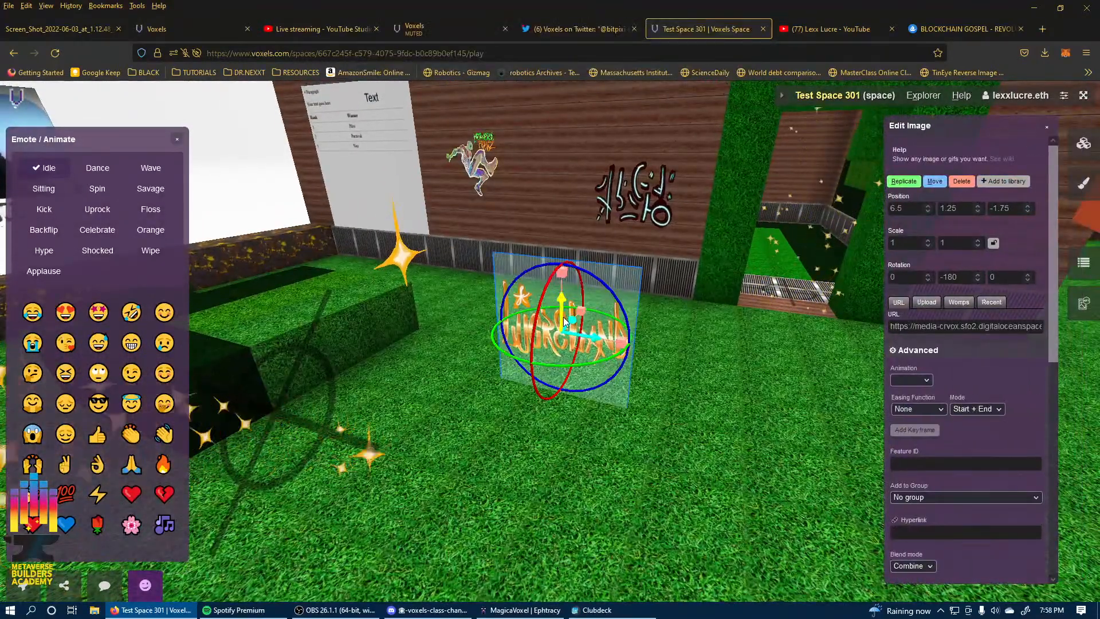
pyautogui.moveTo(565, 321); pyautogui.dragTo(565, 167)
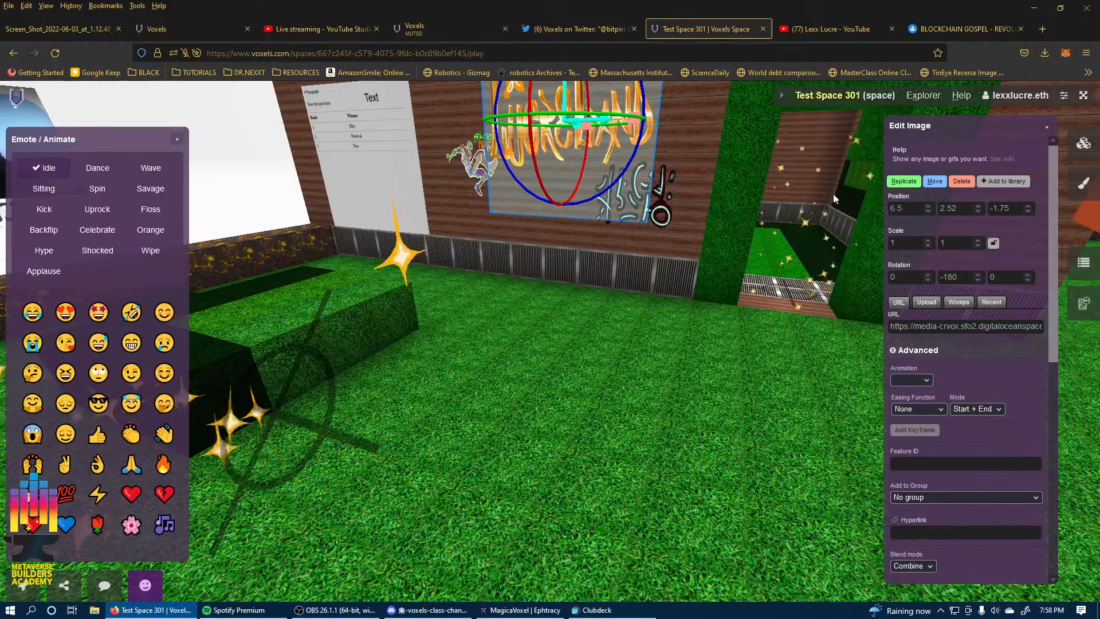
pyautogui.moveTo(1027, 211); pyautogui.dragTo(1026, 215)
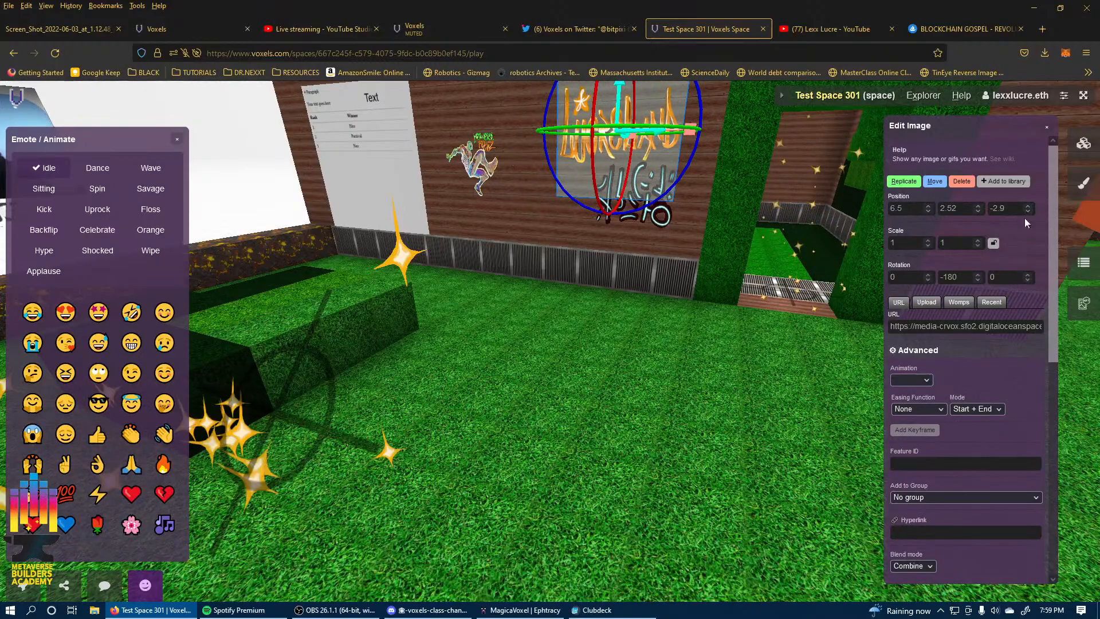
pyautogui.click(1027, 211)
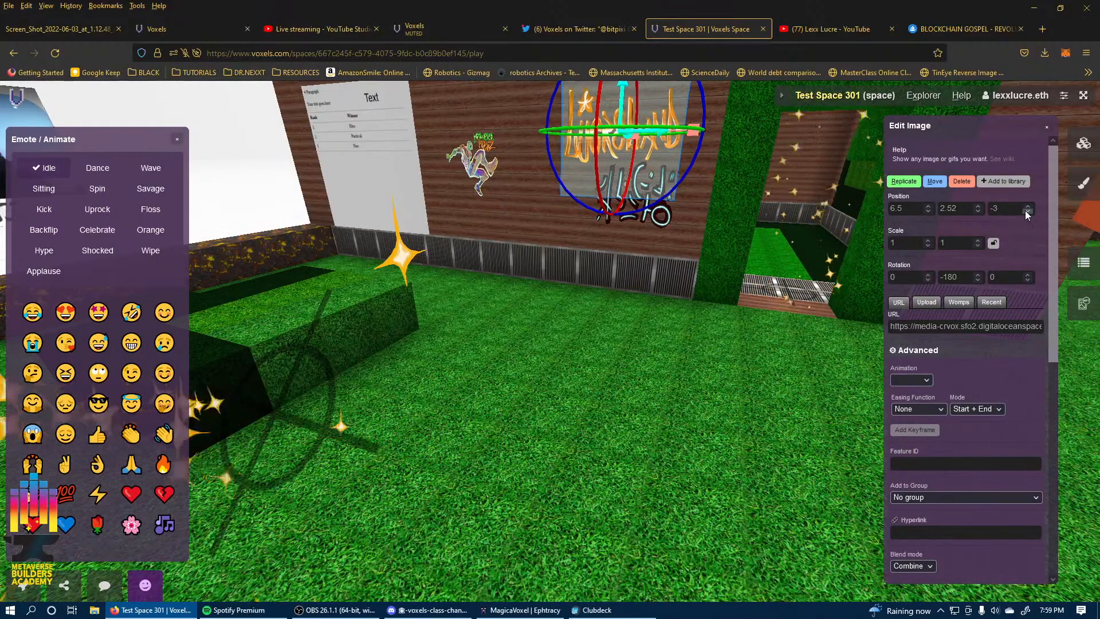
pyautogui.moveTo(1026, 211); pyautogui.dragTo(1027, 205)
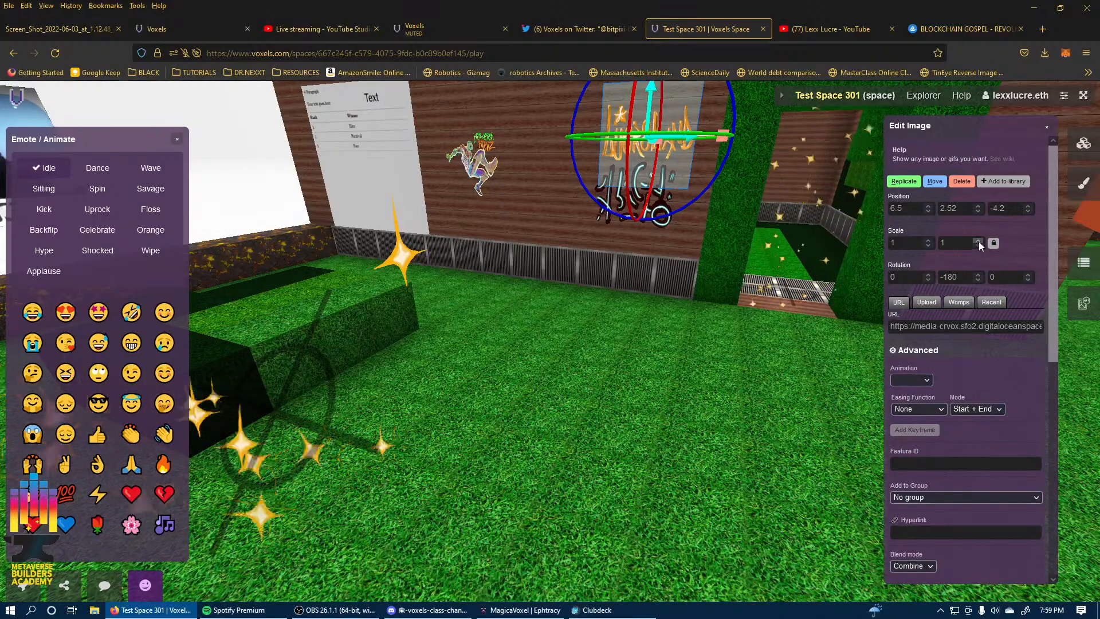
# Scale the logo image uniformly to 2 by 2 and raise its vertical position to 3.05.
pyautogui.moveTo(977, 243); pyautogui.dragTo(977, 243)
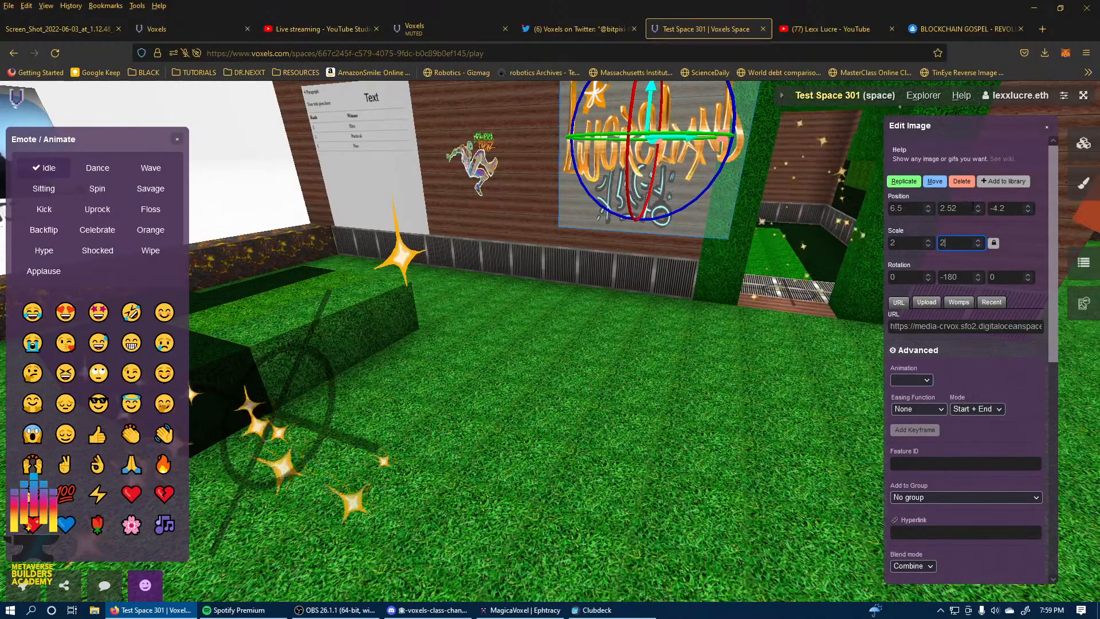
pyautogui.moveTo(979, 205); pyautogui.dragTo(978, 205)
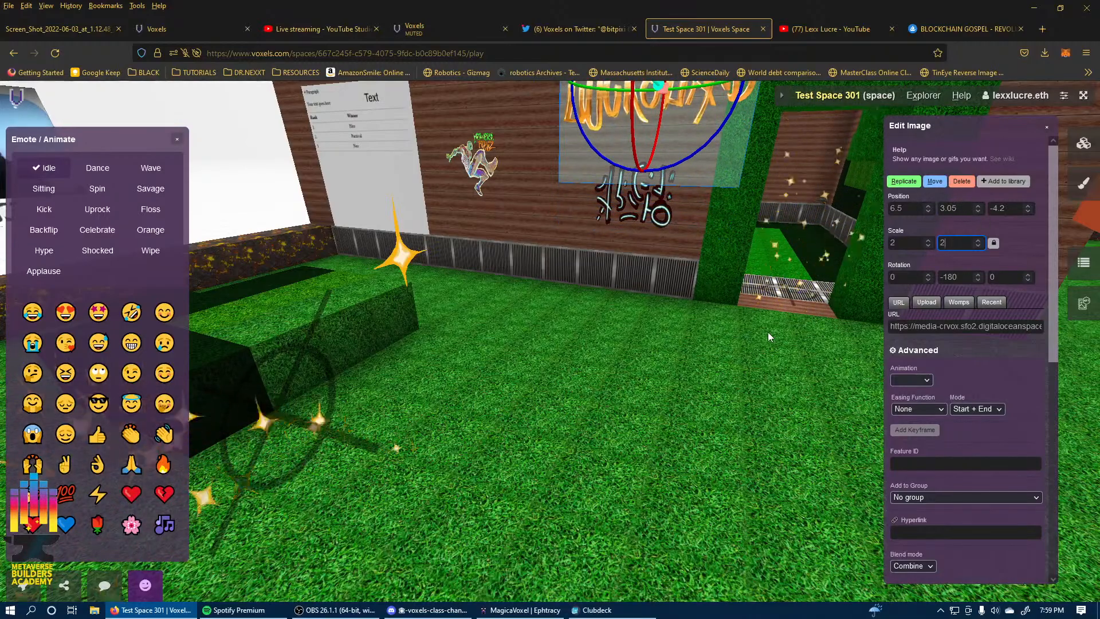
pyautogui.click(768, 337)
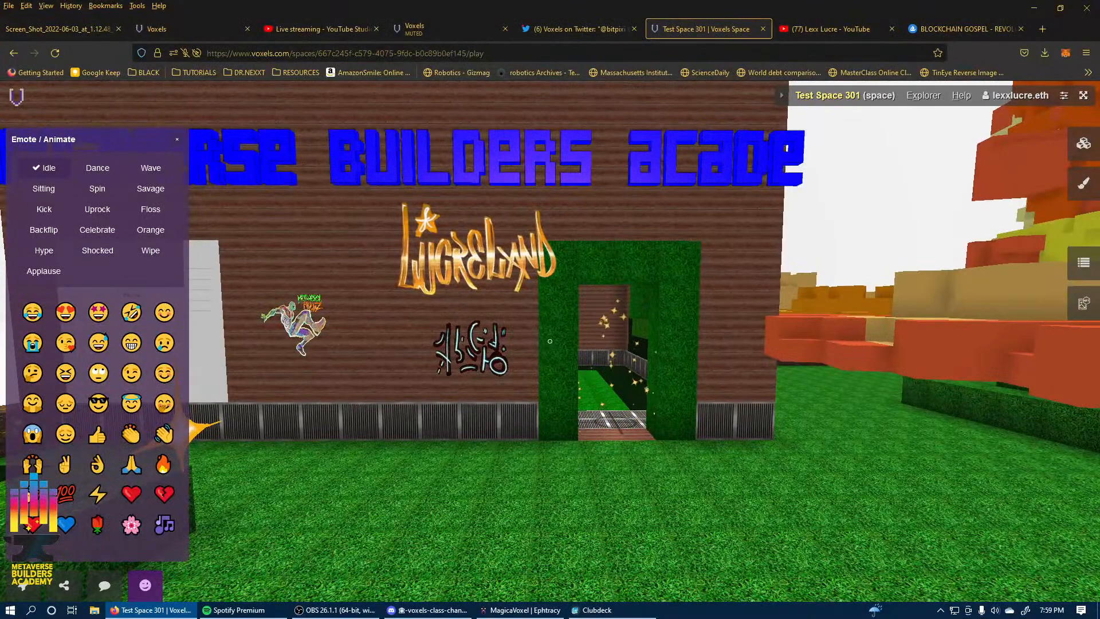
# View the Lucreland logo on the wall beside the hedge doorway and open its image settings.
pyautogui.press('Tab')
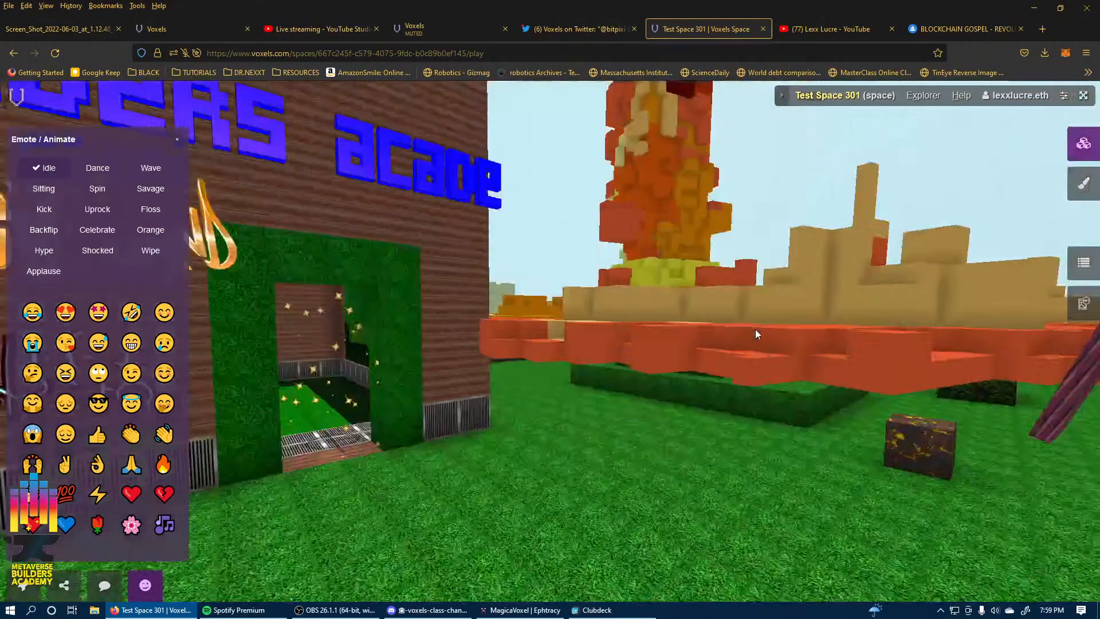
pyautogui.moveTo(562, 336); pyautogui.dragTo(405, 307)
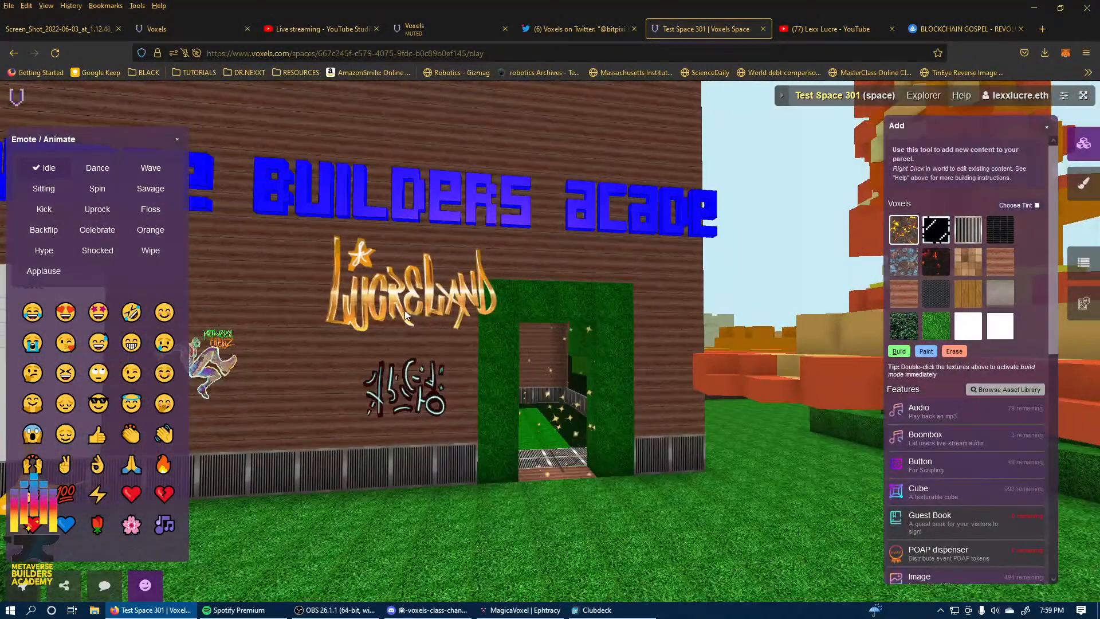
pyautogui.rightClick(405, 306)
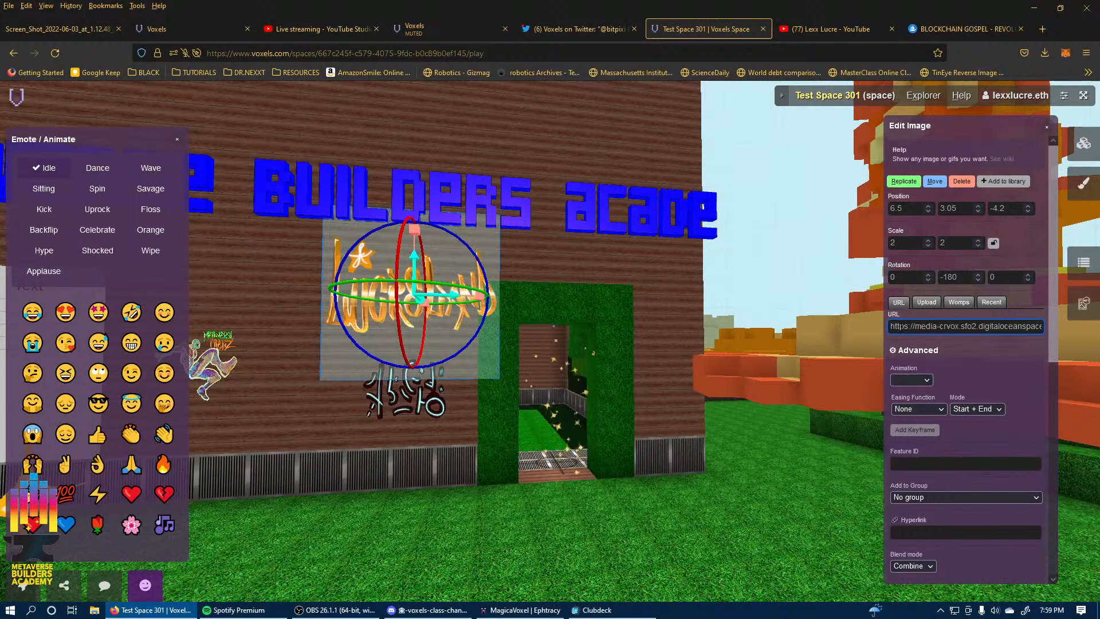
# Add a lantern feature and place it on the grass in front of the brown wall.
pyautogui.moveTo(738, 454); pyautogui.dragTo(441, 450)
pyautogui.click(442, 451)
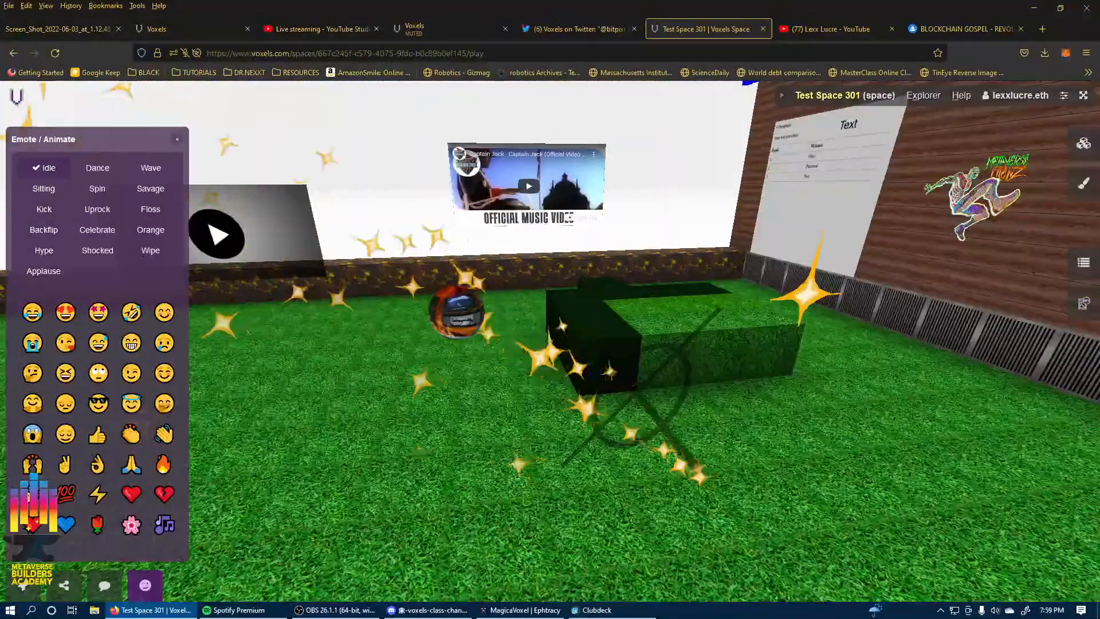
pyautogui.press('Tab')
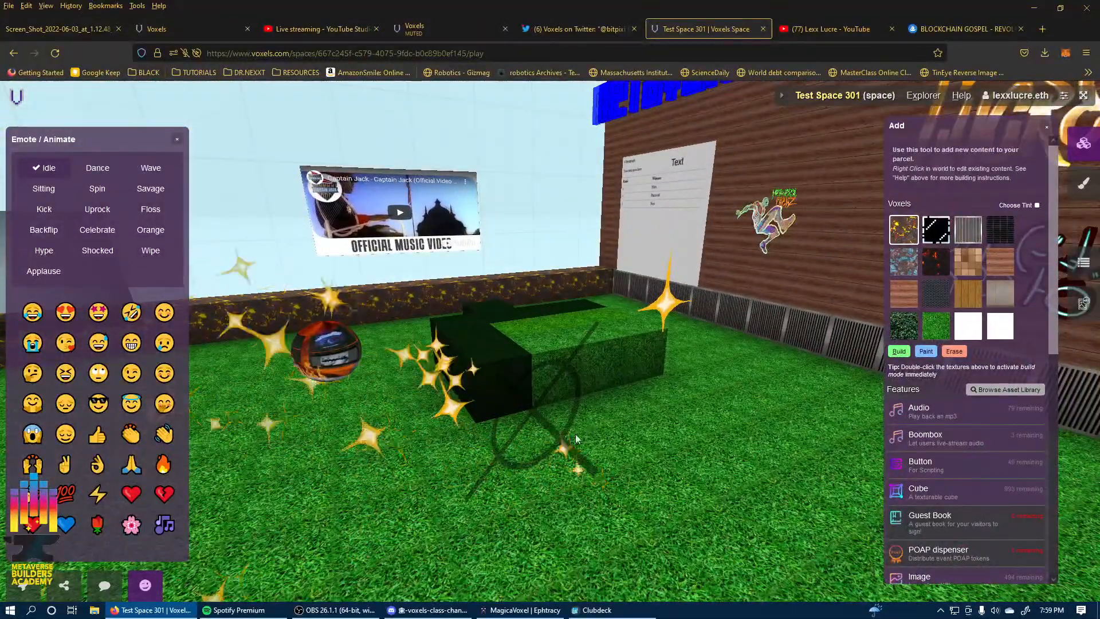
pyautogui.moveTo(579, 435); pyautogui.dragTo(647, 391)
pyautogui.moveTo(610, 540); pyautogui.dragTo(745, 415)
pyautogui.scroll(-3, 936, 494)
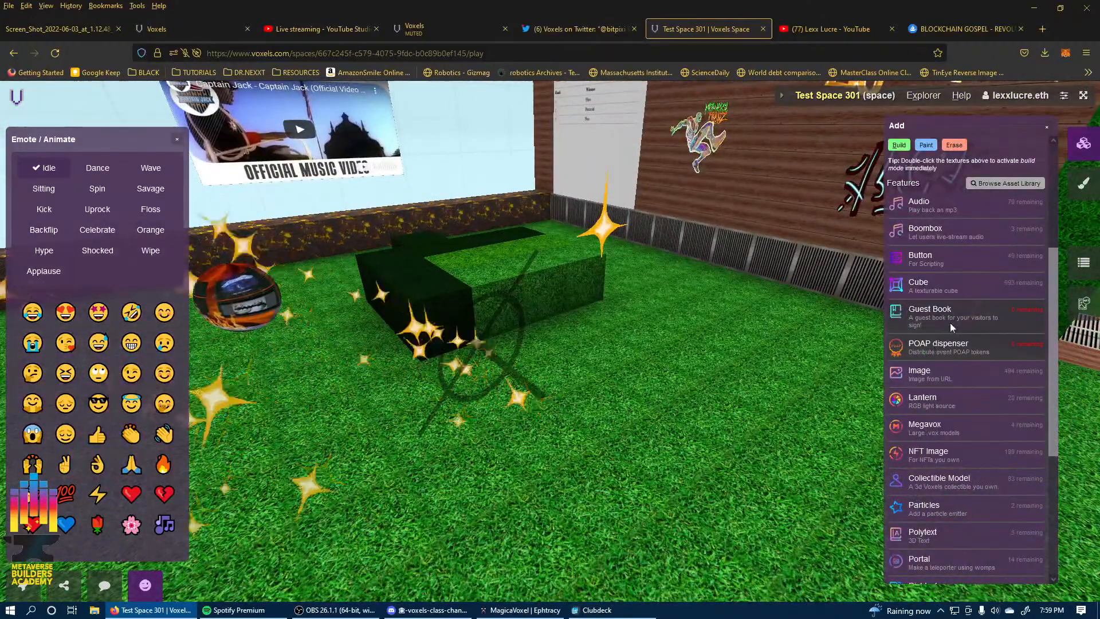
pyautogui.click(952, 410)
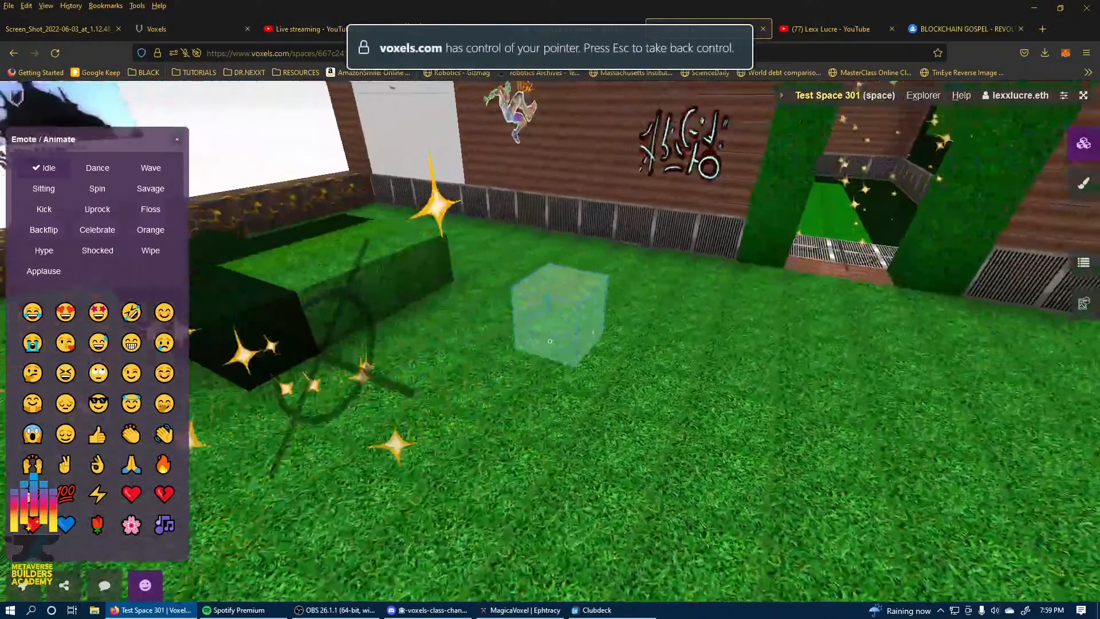
pyautogui.click(946, 408)
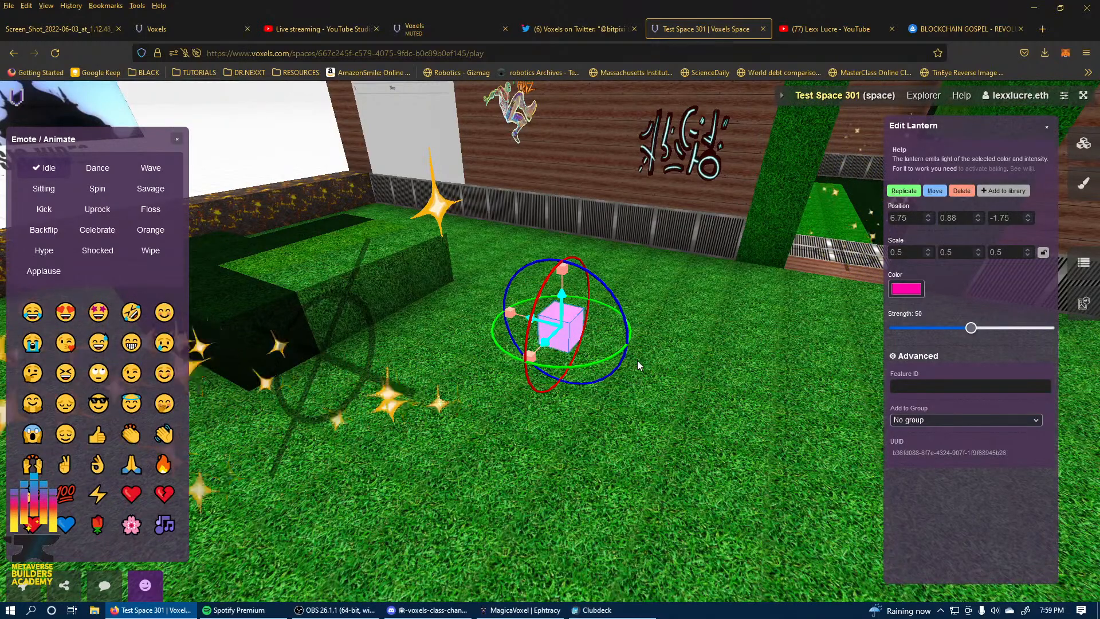
# Bring up the voxel customization options and look around the space's grass area, video screens and character models.
pyautogui.click(1087, 183)
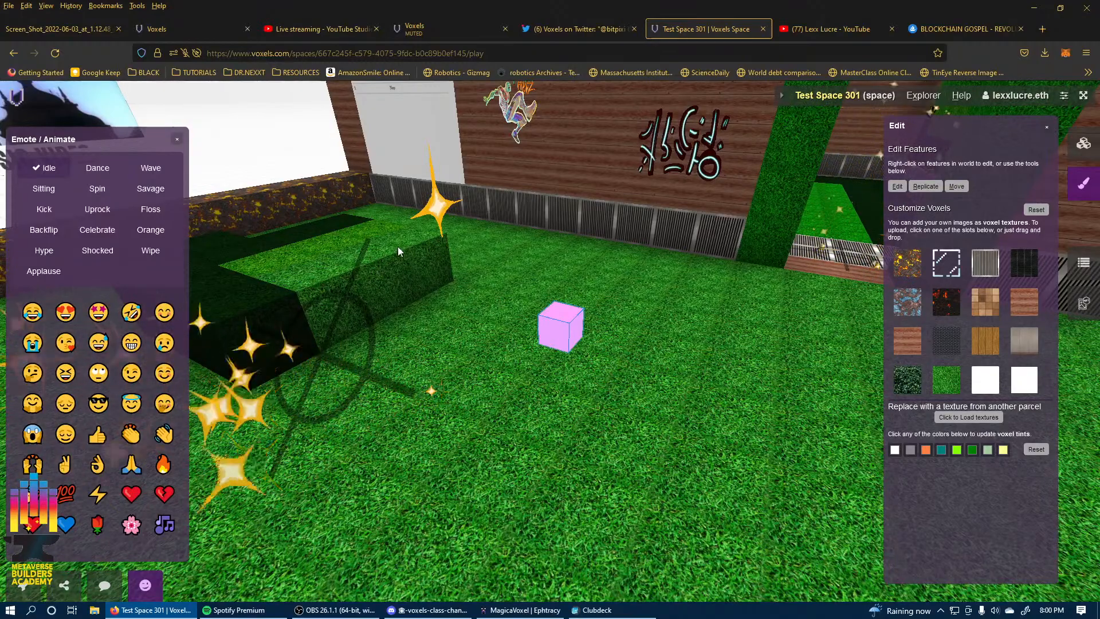
pyautogui.moveTo(544, 378); pyautogui.dragTo(372, 384)
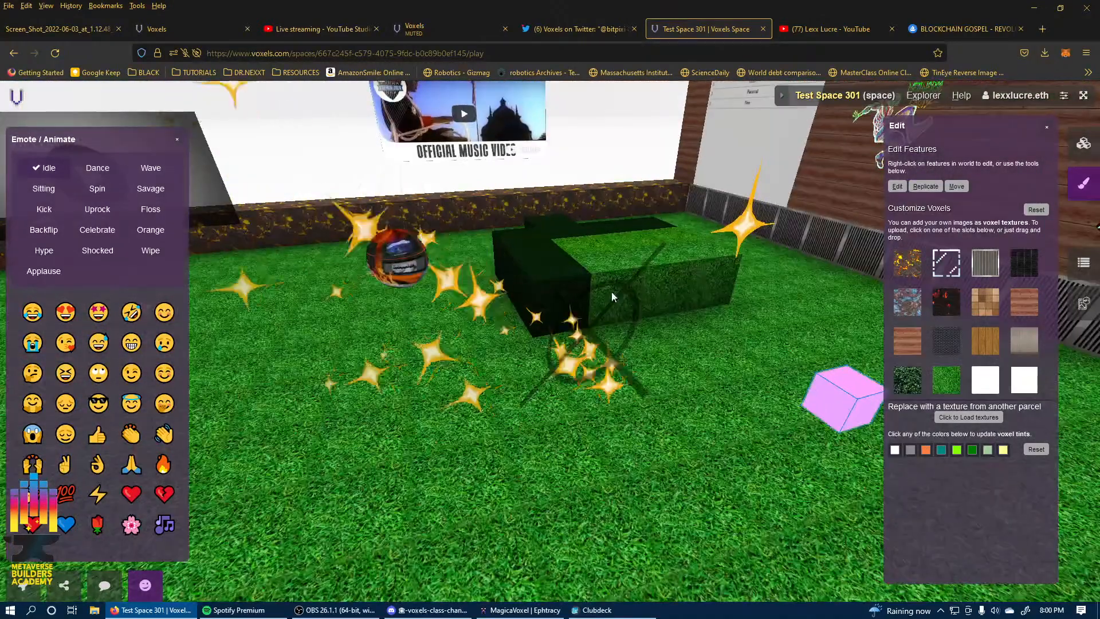
pyautogui.moveTo(533, 347); pyautogui.dragTo(586, 347)
pyautogui.press('w')
pyautogui.moveTo(495, 438); pyautogui.dragTo(543, 341)
pyautogui.moveTo(337, 564); pyautogui.dragTo(471, 508)
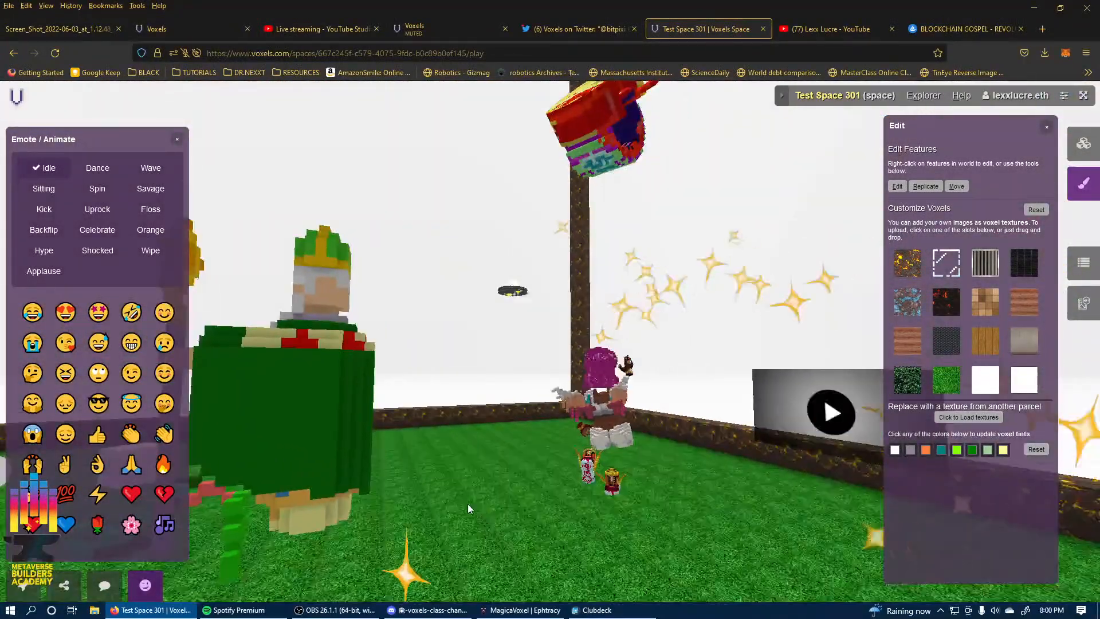
pyautogui.moveTo(374, 596); pyautogui.dragTo(656, 555)
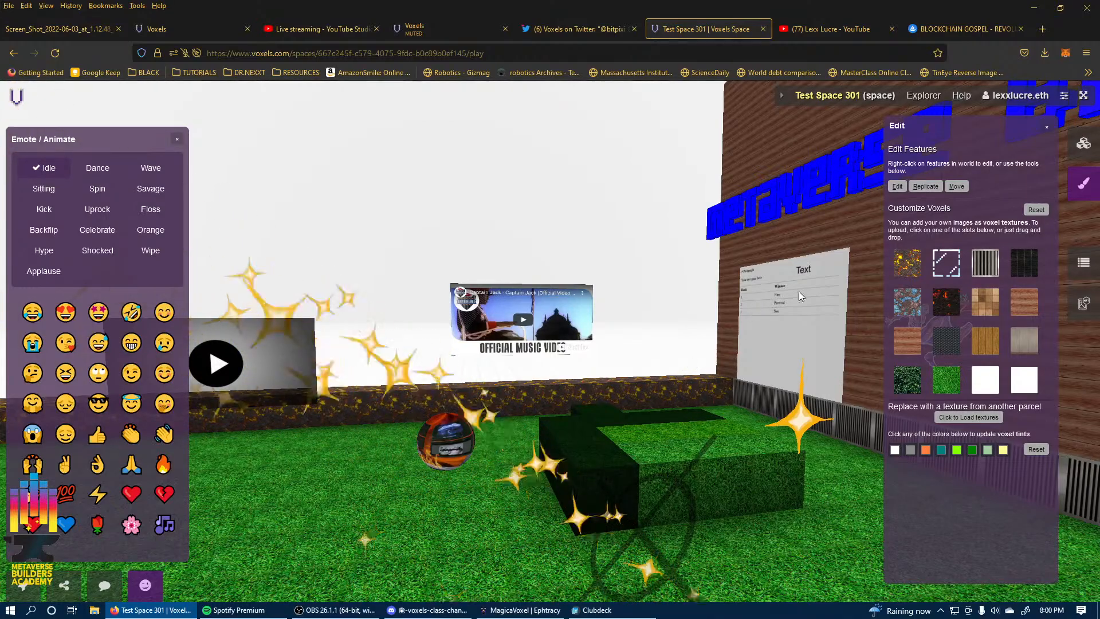
# Inspect the settings of the blue Metaverse Builders polytext on the brown wall, including its text, color and advanced options.
pyautogui.click(1077, 153)
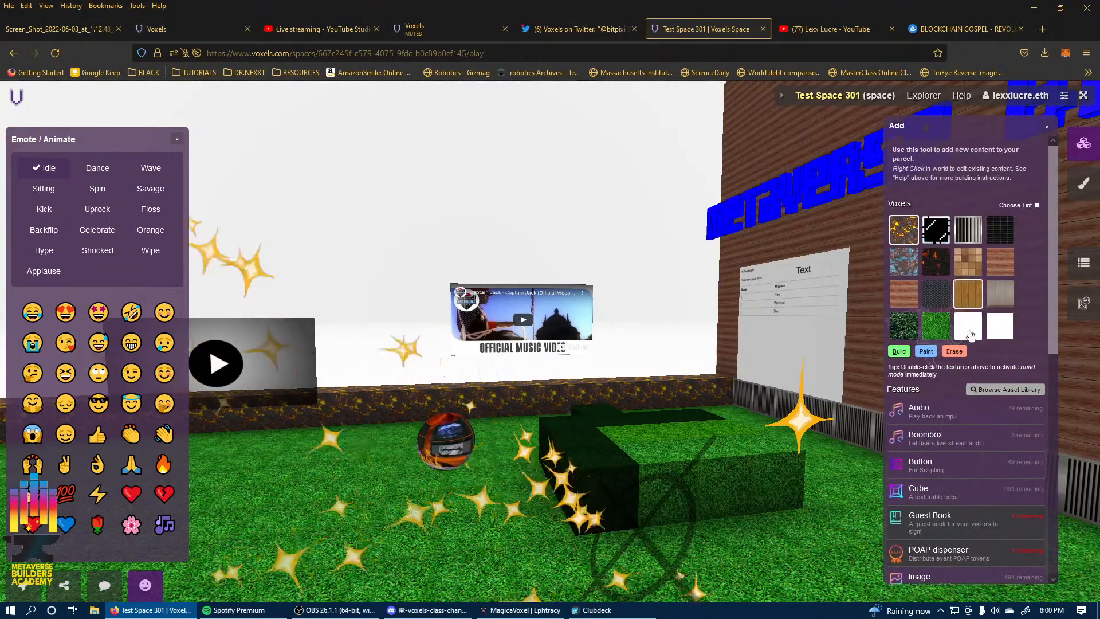
pyautogui.scroll(-5, 974, 424)
pyautogui.scroll(-3, 967, 360)
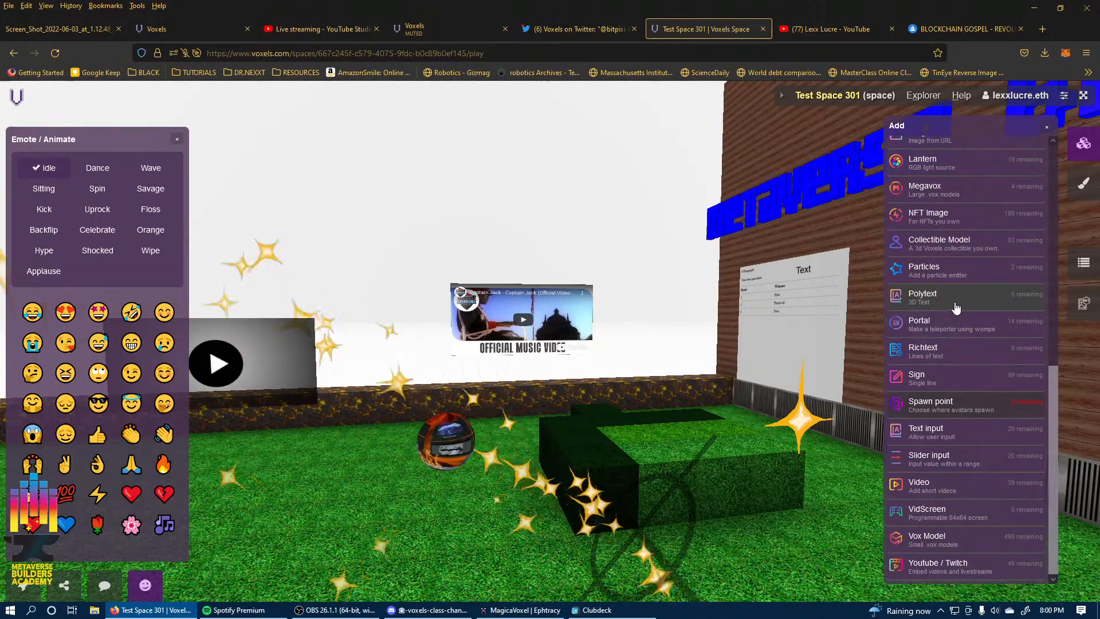
pyautogui.moveTo(742, 255); pyautogui.dragTo(668, 251)
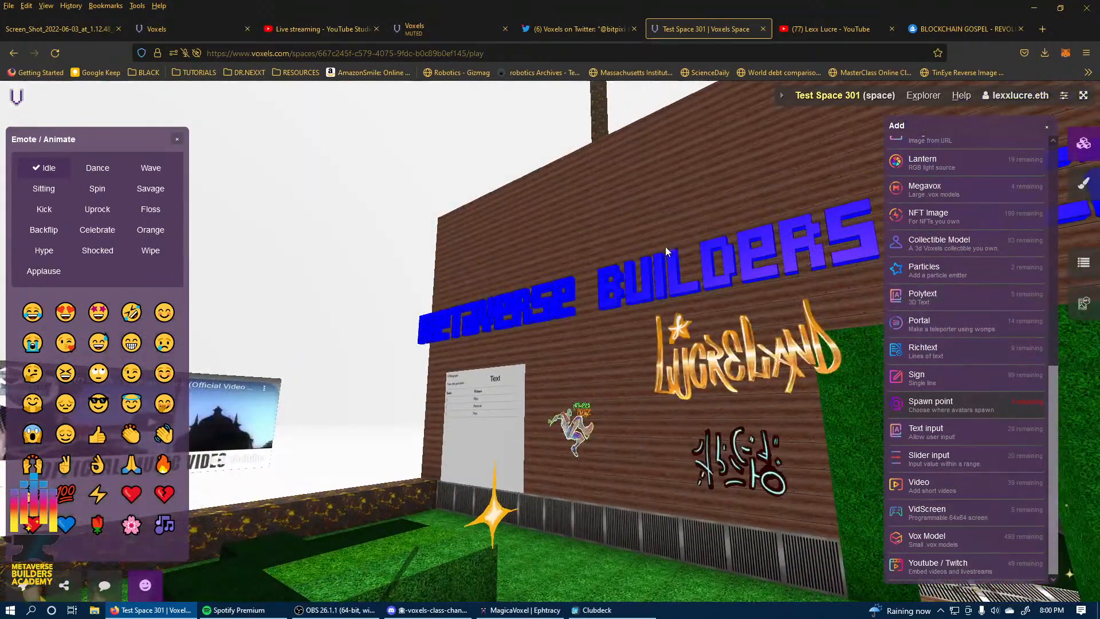
pyautogui.click(729, 270)
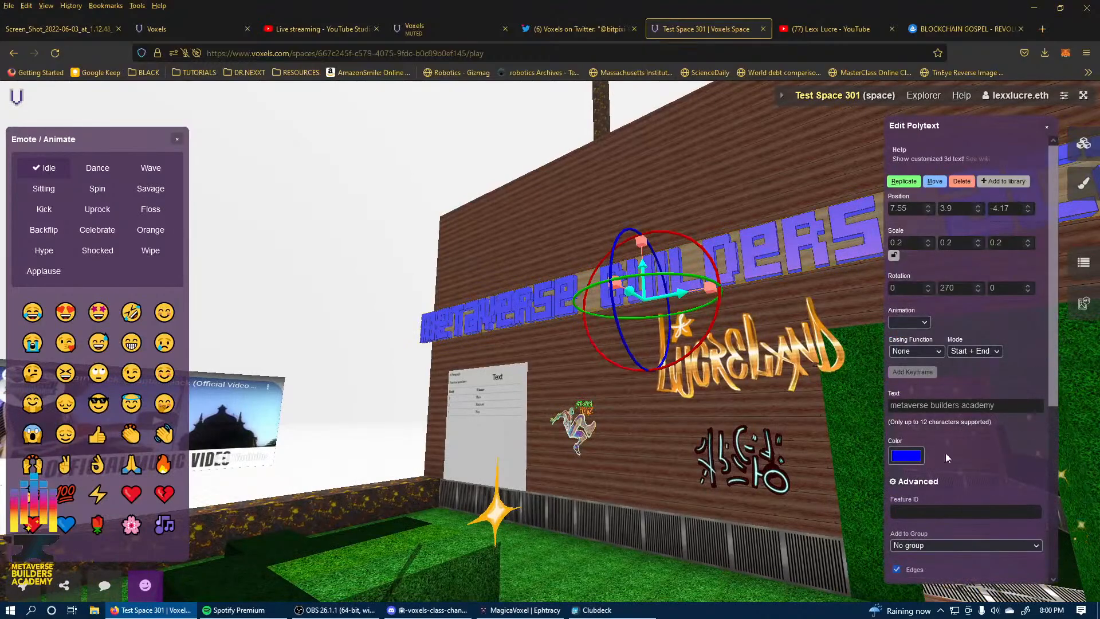
pyautogui.scroll(-3, 966, 280)
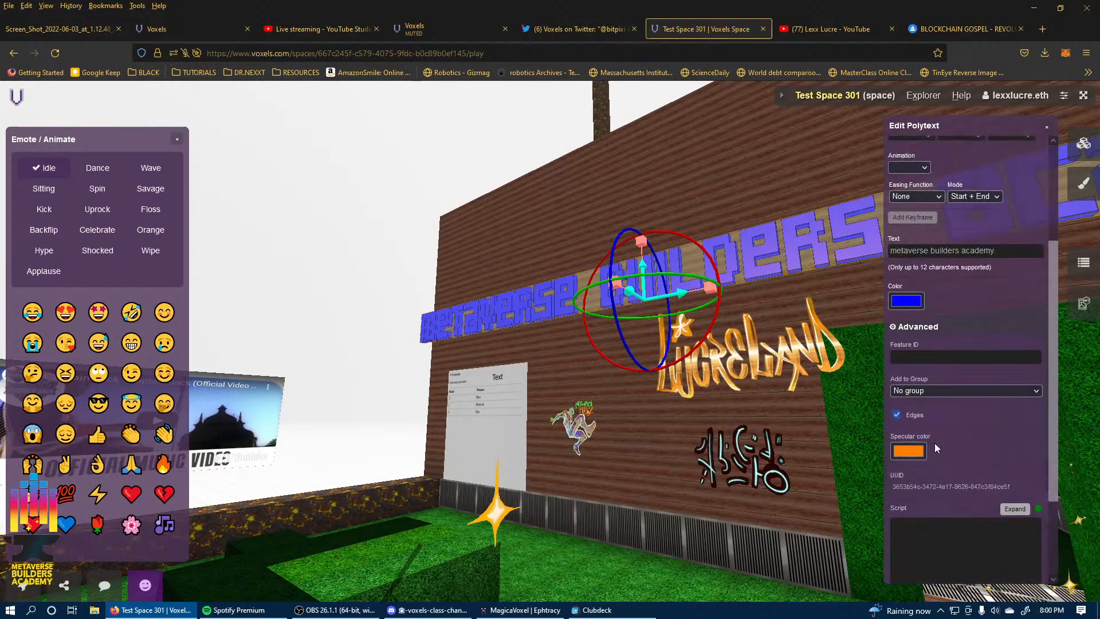
pyautogui.click(609, 494)
# Add a text input feature and place it on the grass near the pink lantern.
pyautogui.press('Tab')
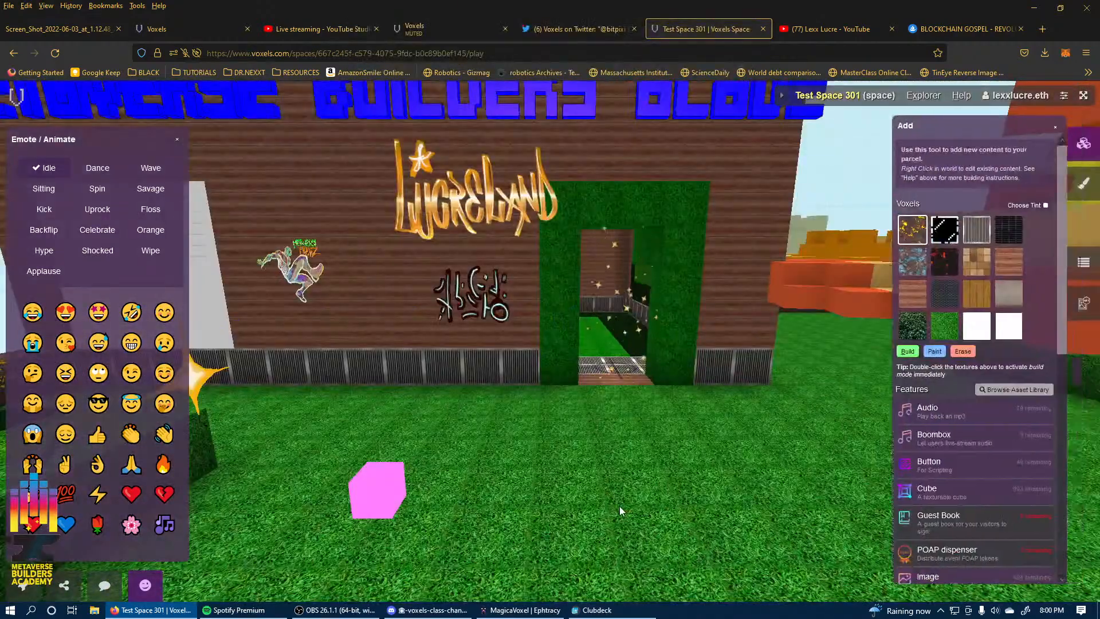
pyautogui.scroll(-10, 994, 500)
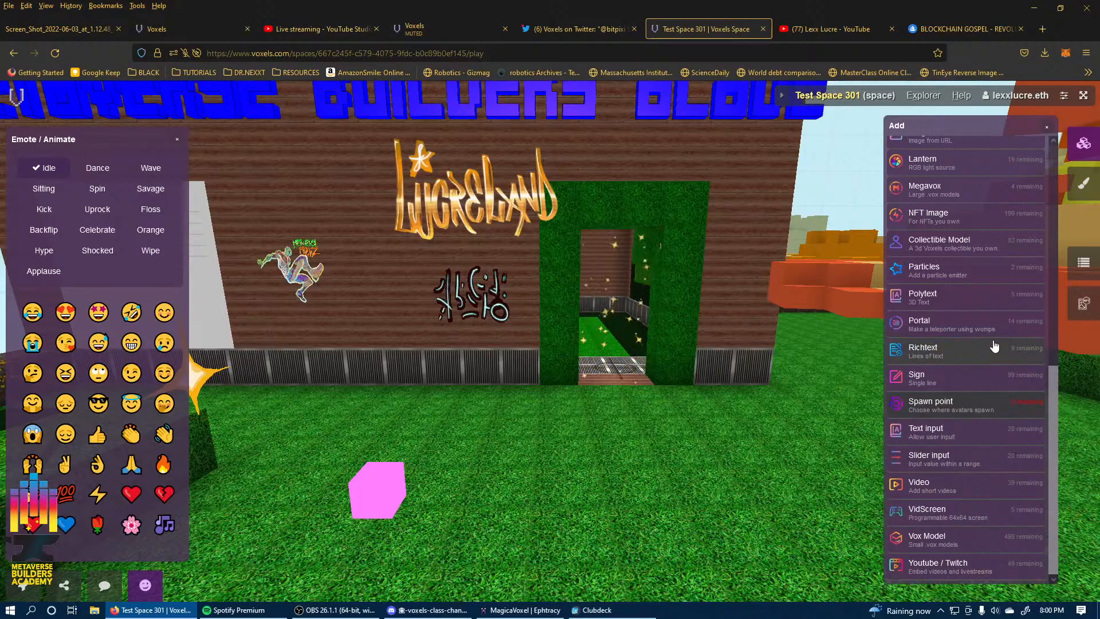
pyautogui.moveTo(802, 395); pyautogui.dragTo(566, 392)
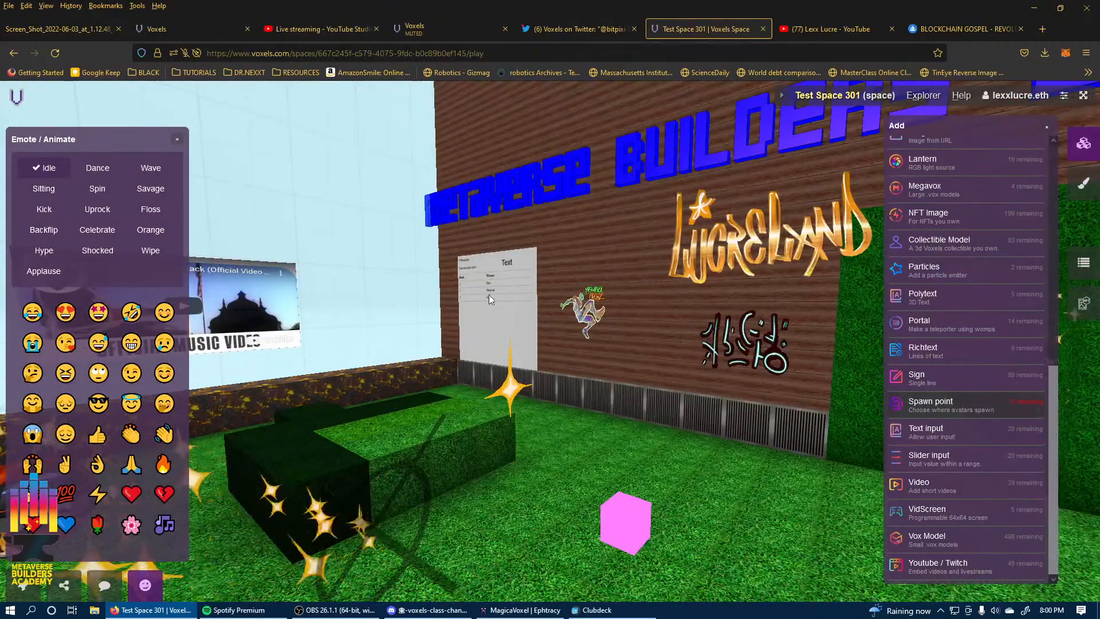
pyautogui.moveTo(804, 479); pyautogui.dragTo(828, 500)
pyautogui.moveTo(759, 415); pyautogui.dragTo(776, 439)
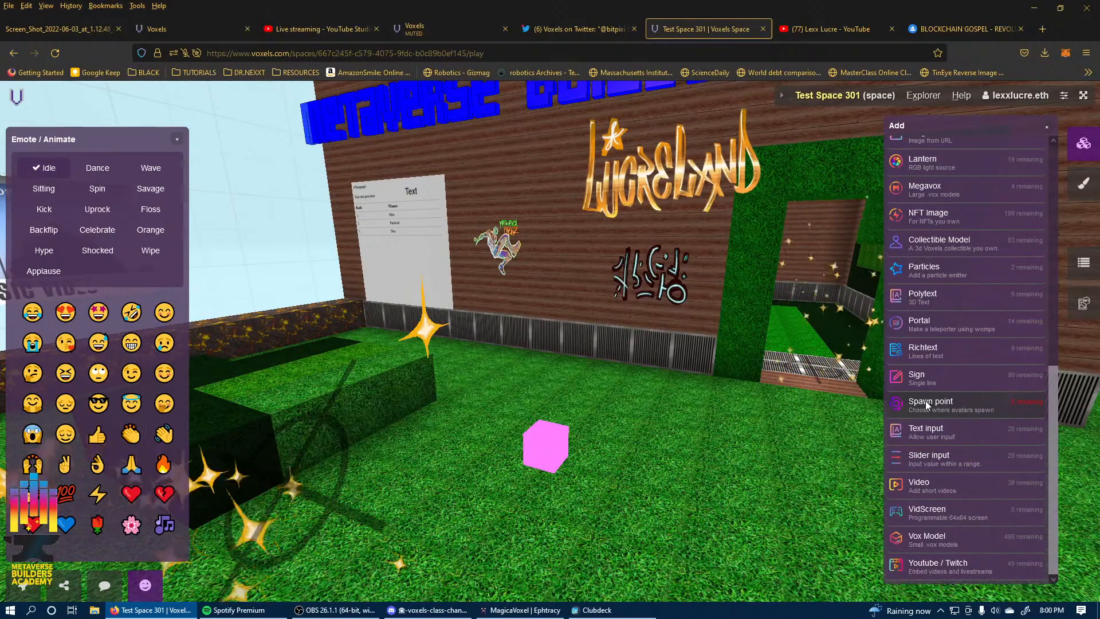
pyautogui.click(957, 431)
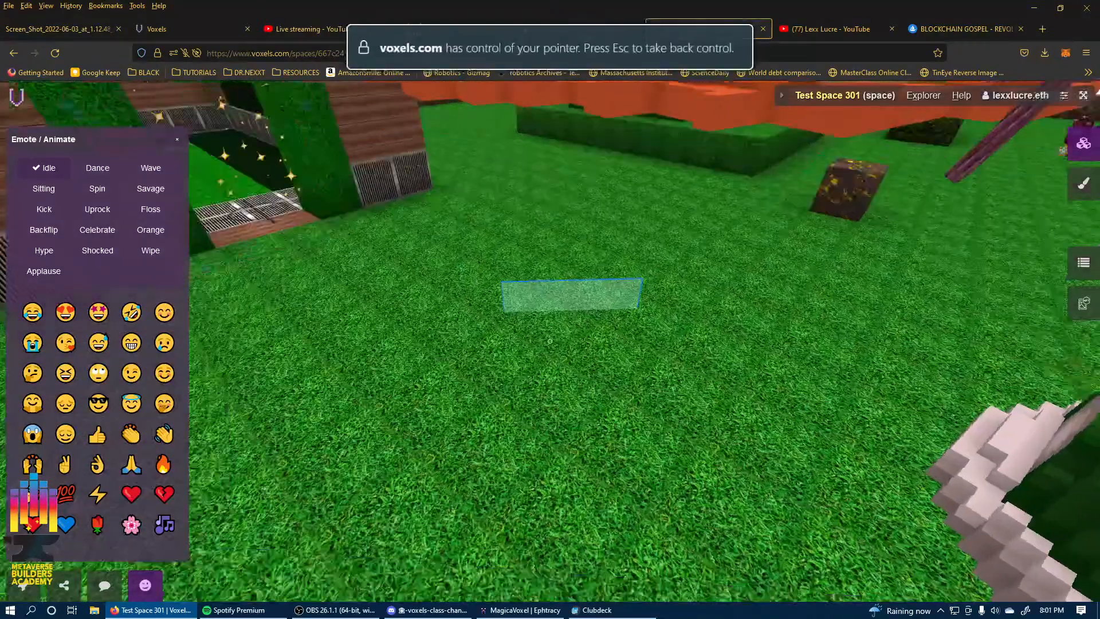
pyautogui.click(538, 318)
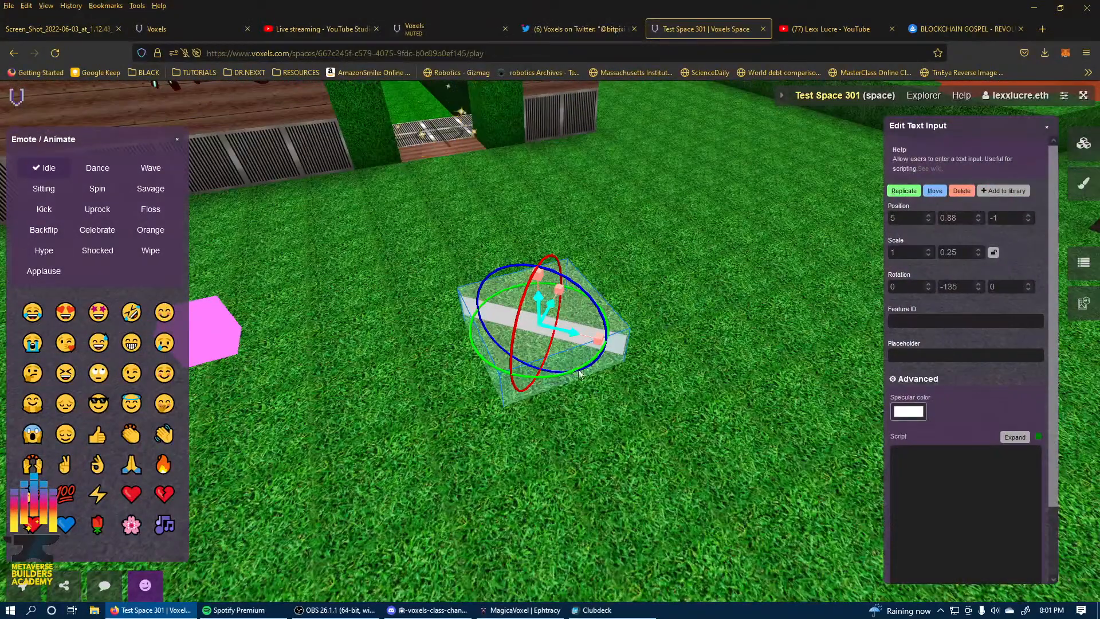
# Stop the video playing on the screen beside the brown wall and reopen the text input's settings.
pyautogui.click(547, 343)
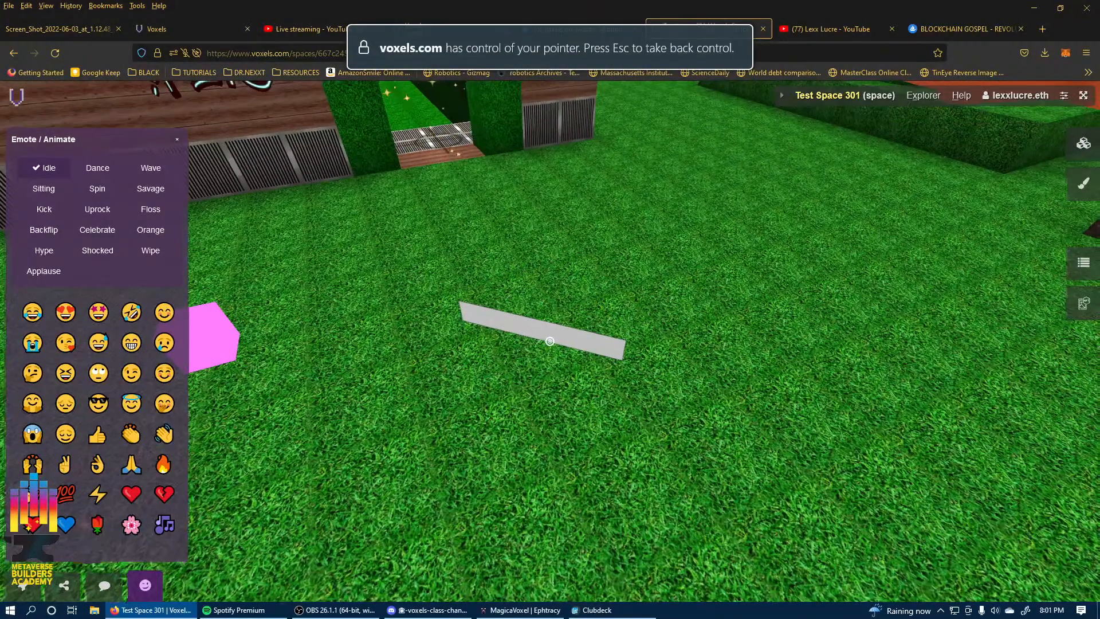
pyautogui.press('Tab')
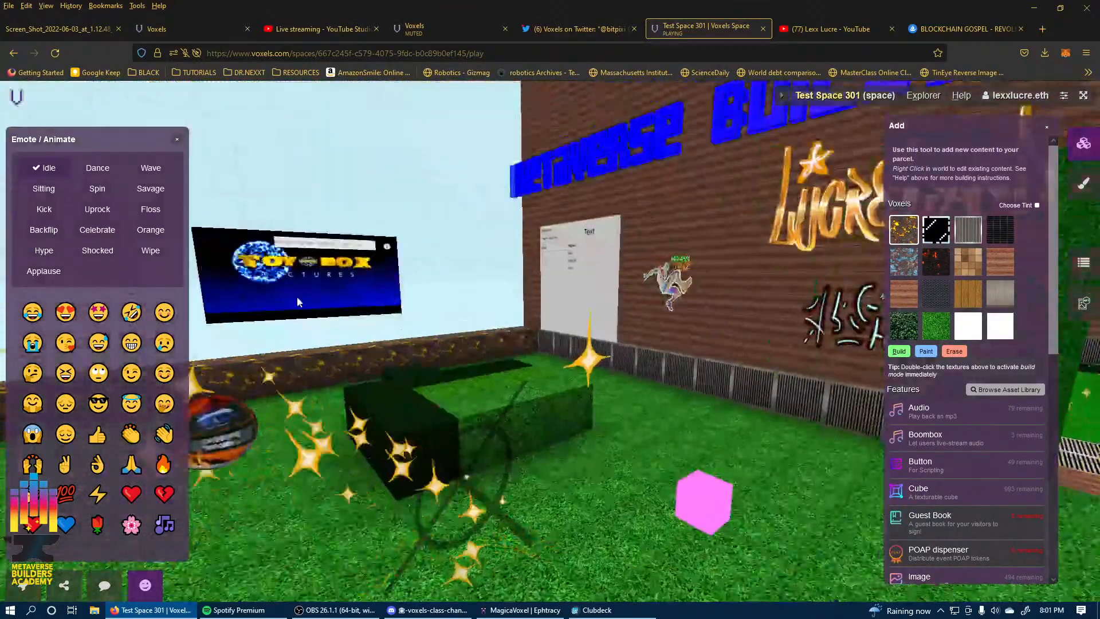
pyautogui.click(297, 302)
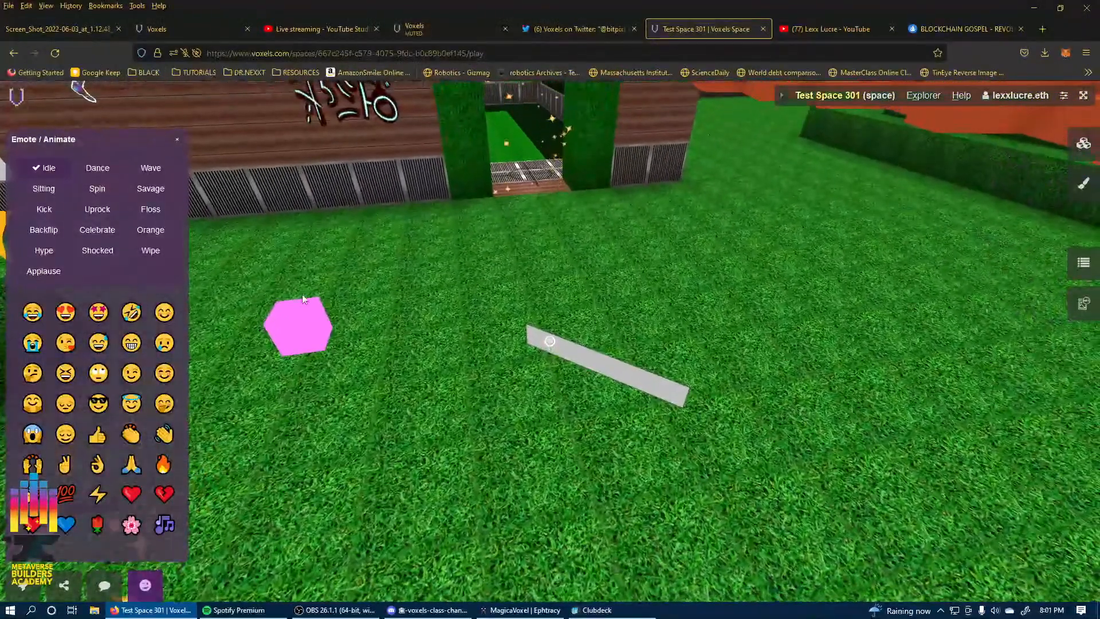
pyautogui.click(549, 342)
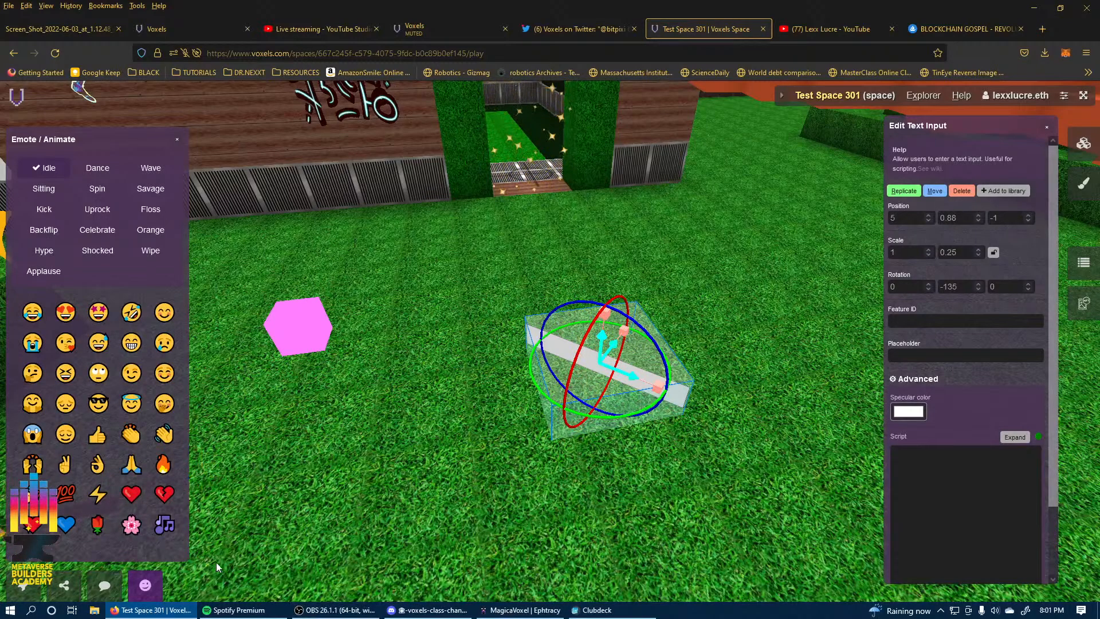
# Switch to the SydTek University campus page, look around the venue and reload it.
pyautogui.click(208, 34)
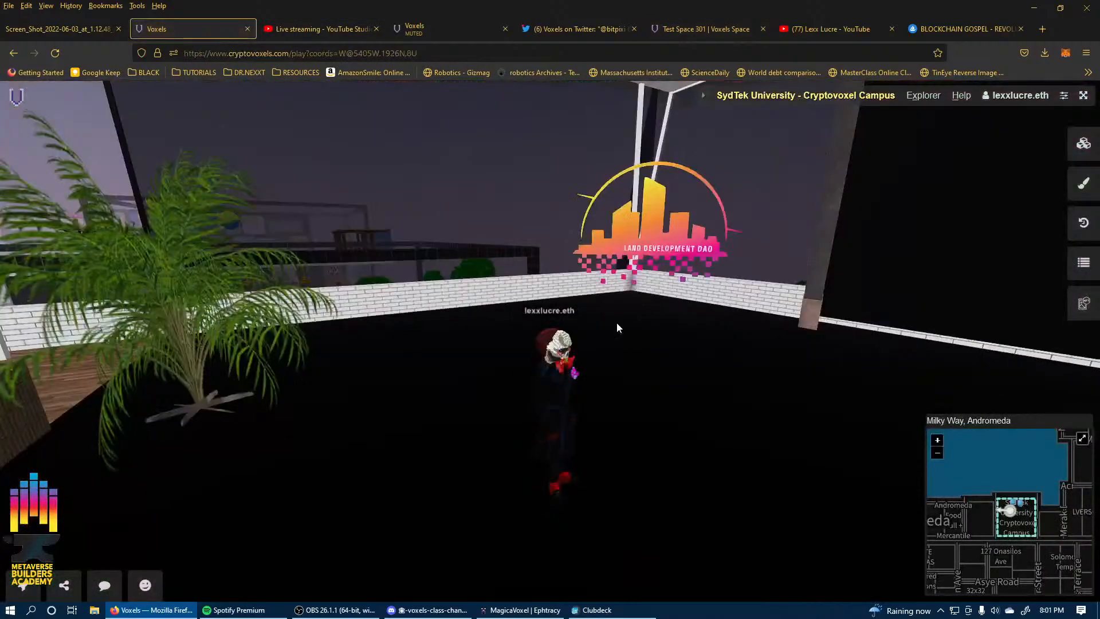
pyautogui.moveTo(617, 323); pyautogui.dragTo(682, 324)
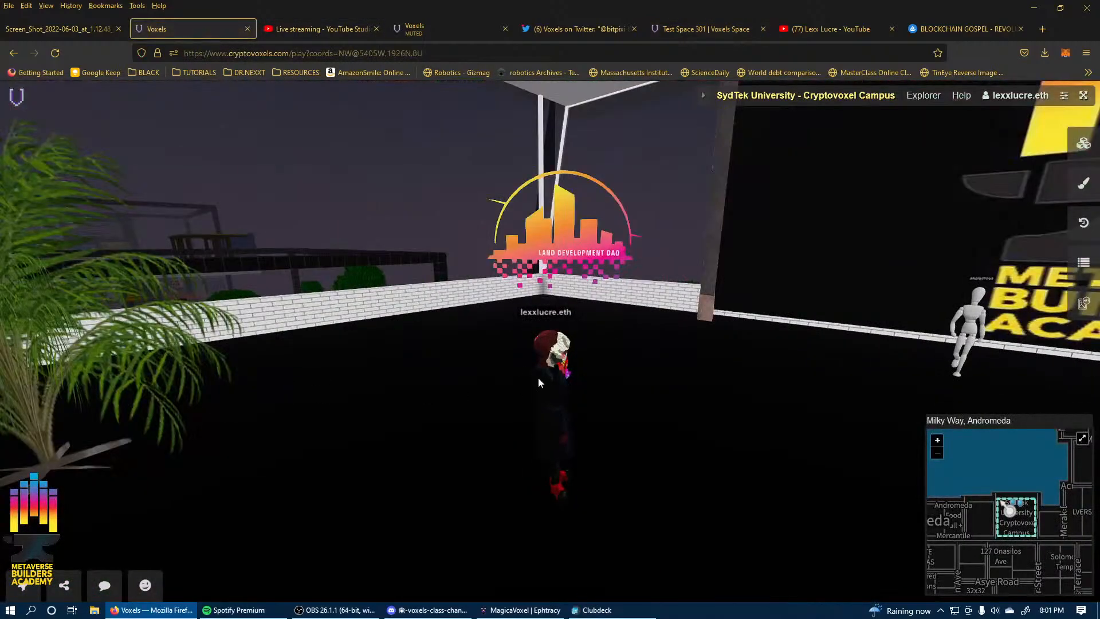
pyautogui.moveTo(528, 376); pyautogui.dragTo(728, 359)
pyautogui.moveTo(418, 365); pyautogui.dragTo(717, 329)
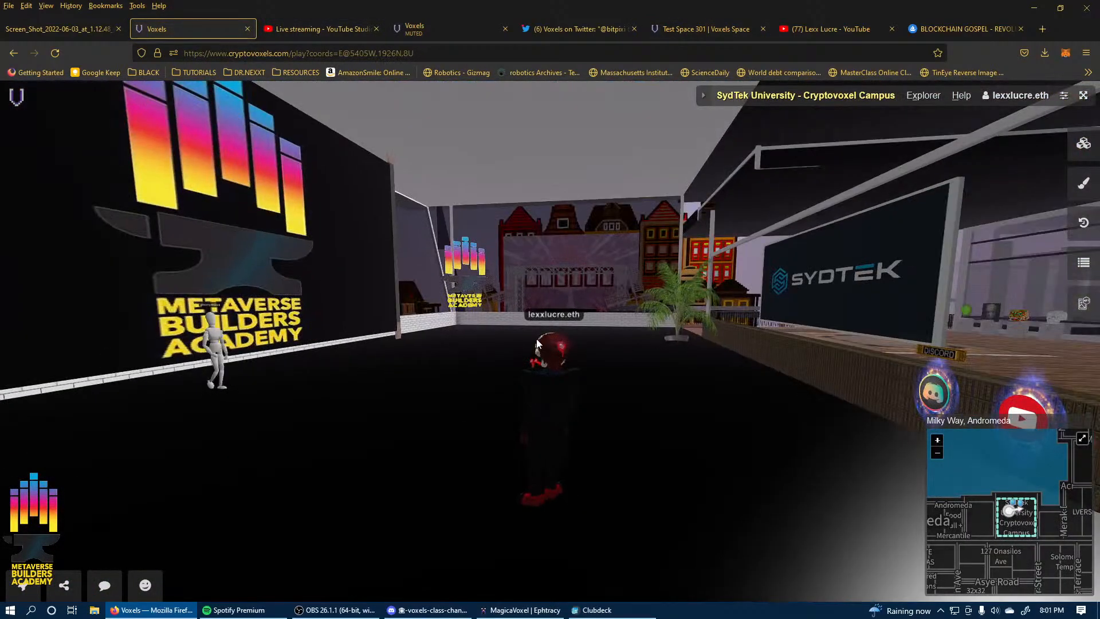
pyautogui.click(54, 53)
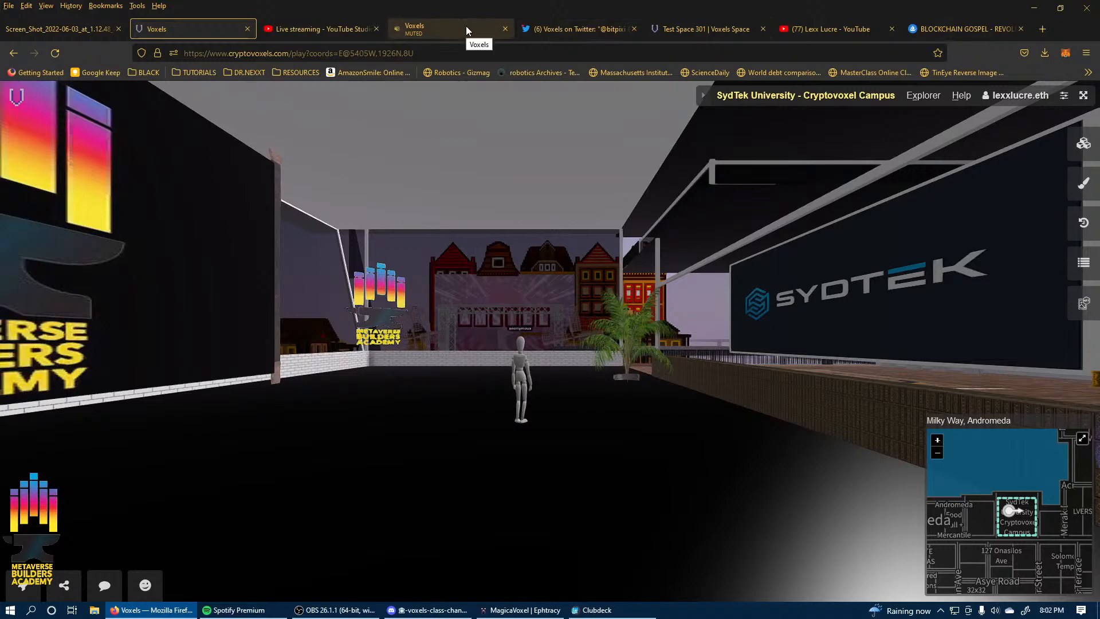
# Return to Test Space 301, add a vox model feature and place it on the grass beside the text input.
pyautogui.click(716, 30)
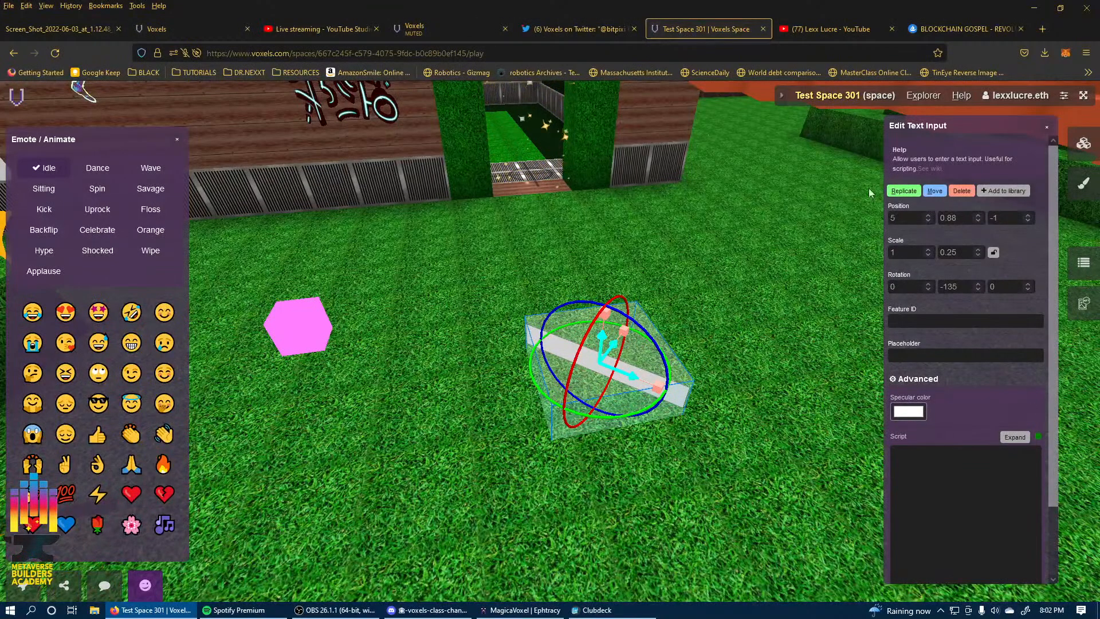
pyautogui.click(503, 466)
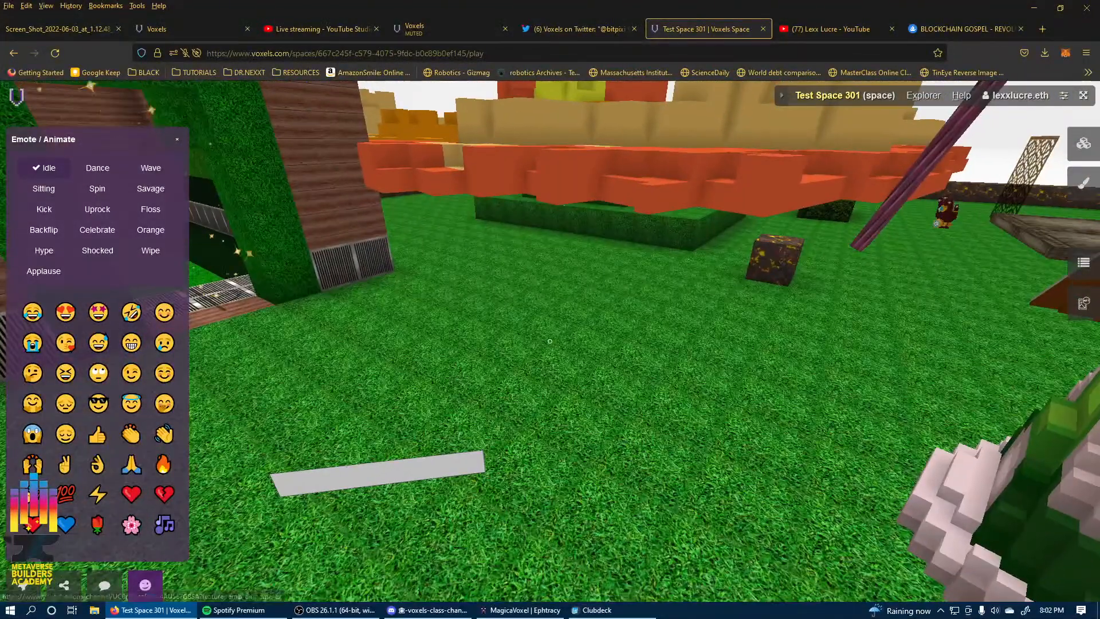
pyautogui.press('Tab')
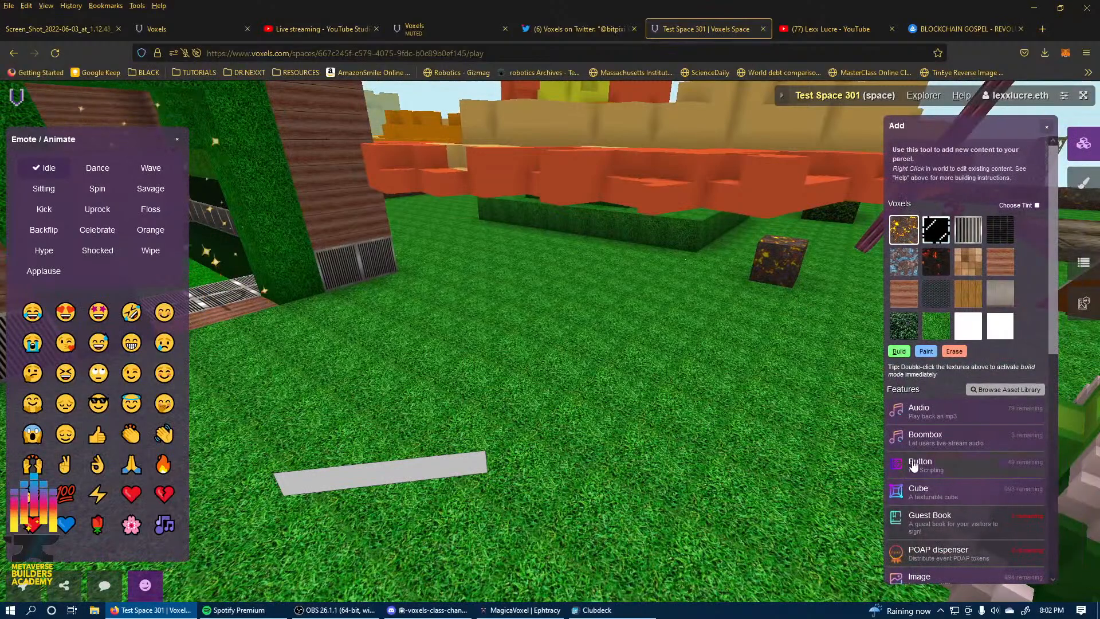
pyautogui.scroll(-6, 1002, 476)
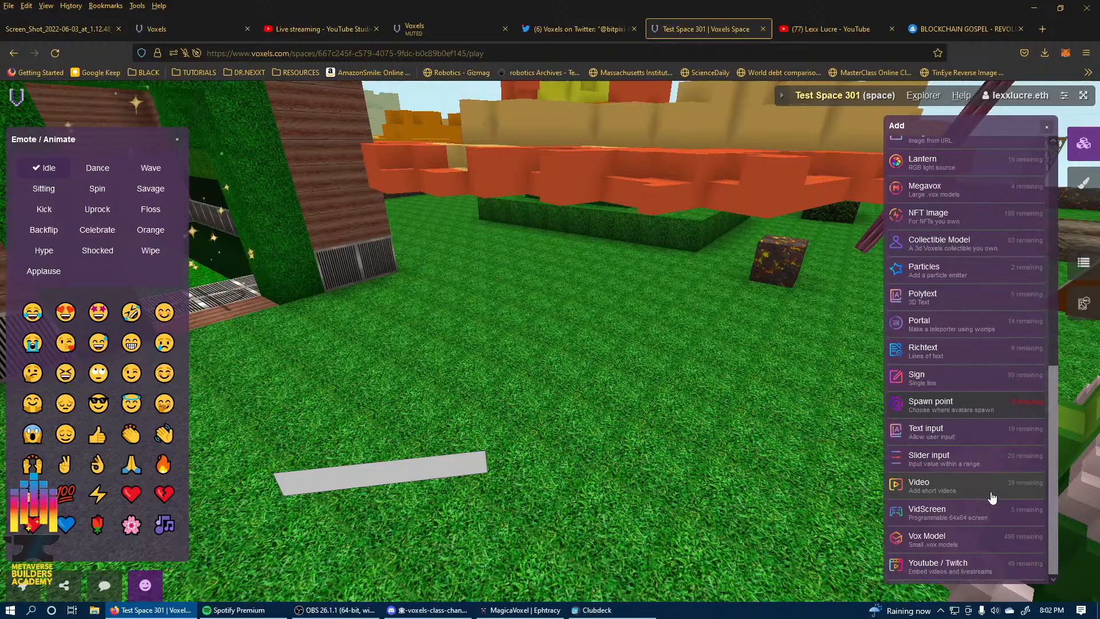
pyautogui.click(926, 542)
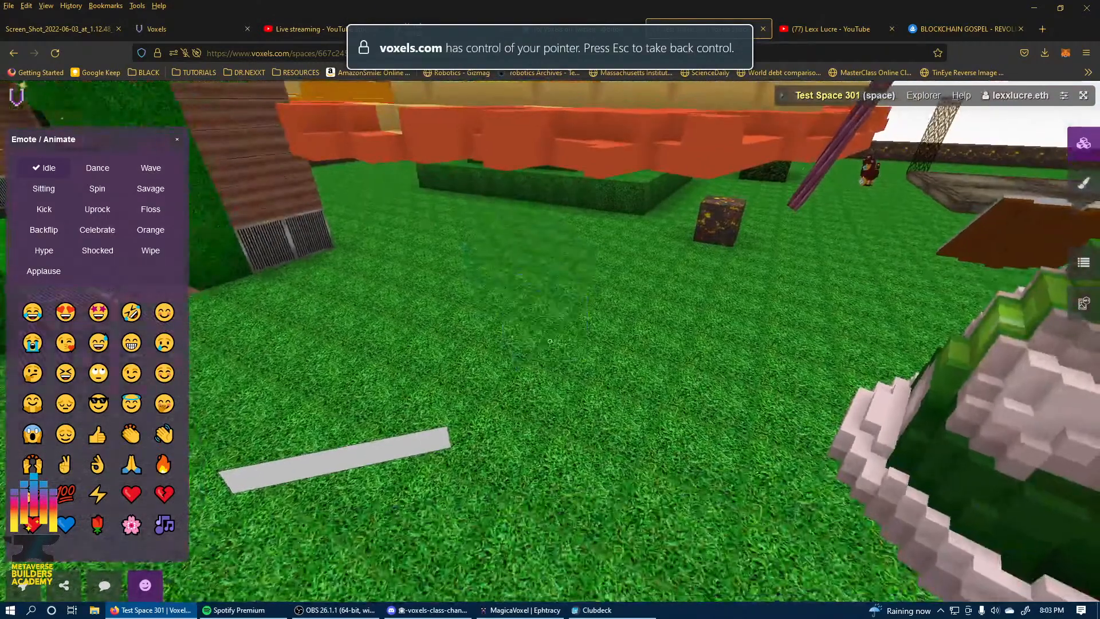
pyautogui.click(550, 341)
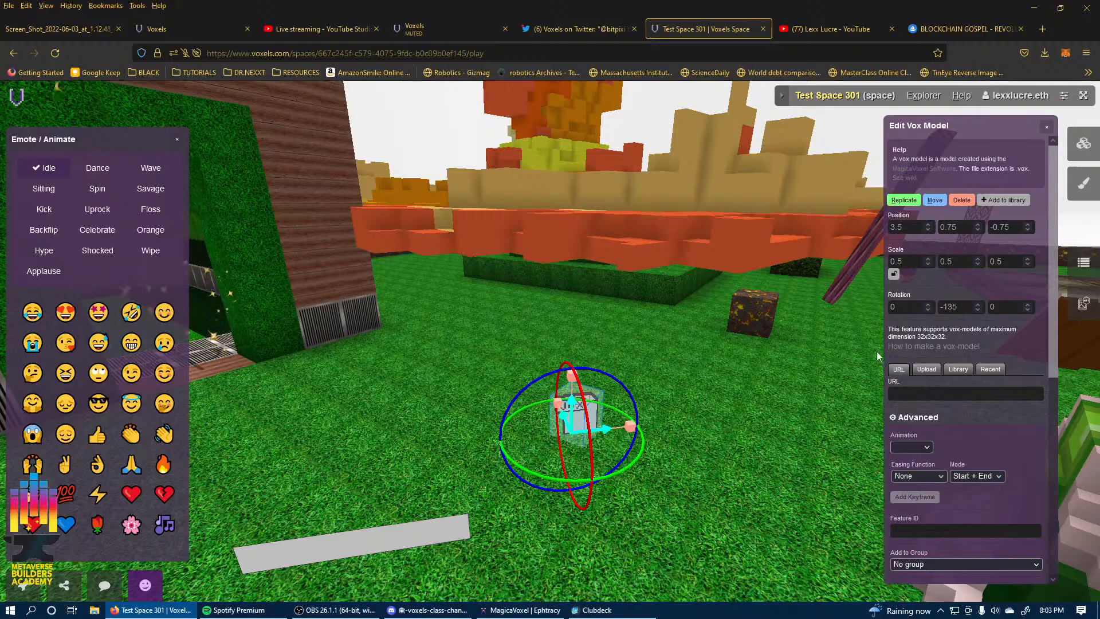
# Try to upload MINX.vox from the NFT VOXELS folder as the source file of the new vox model.
pyautogui.click(935, 373)
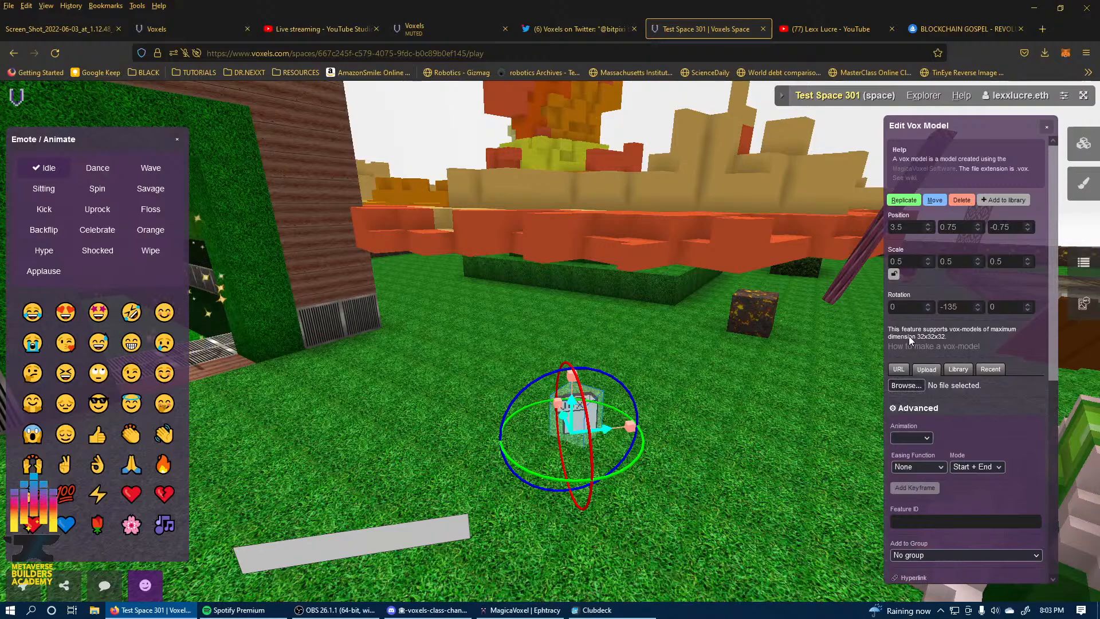
pyautogui.click(907, 386)
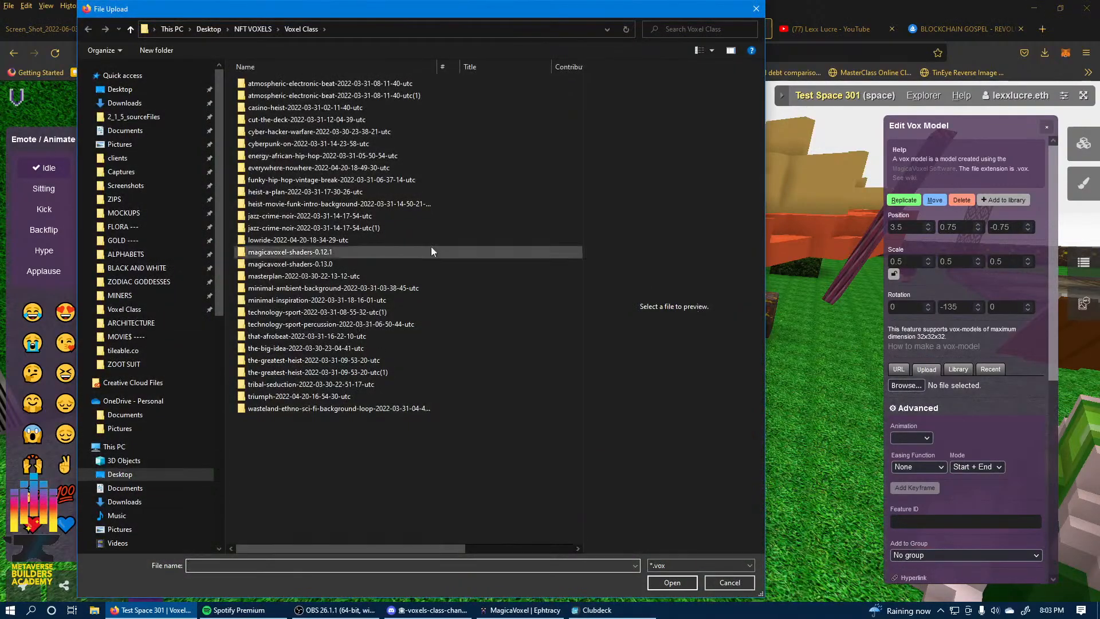
pyautogui.click(248, 30)
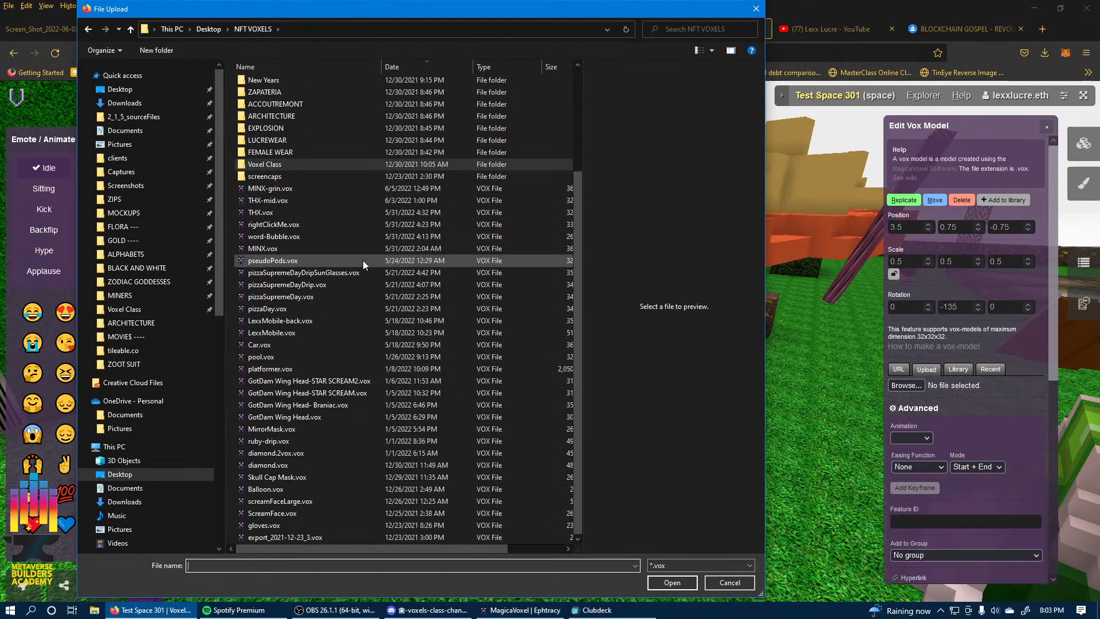
pyautogui.click(310, 288)
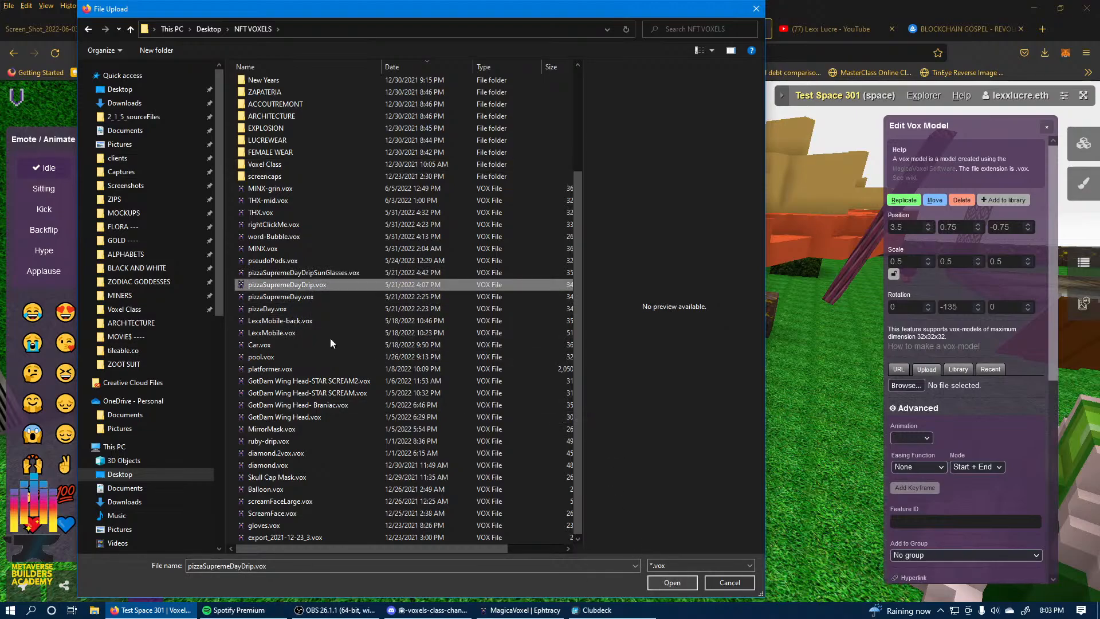
pyautogui.click(301, 249)
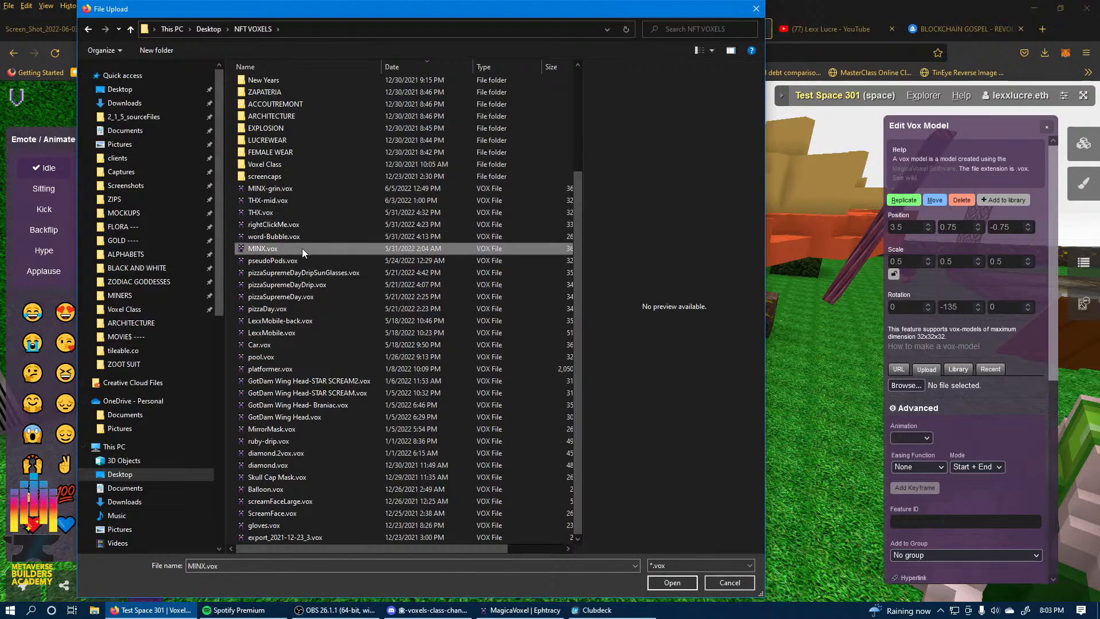
pyautogui.click(673, 582)
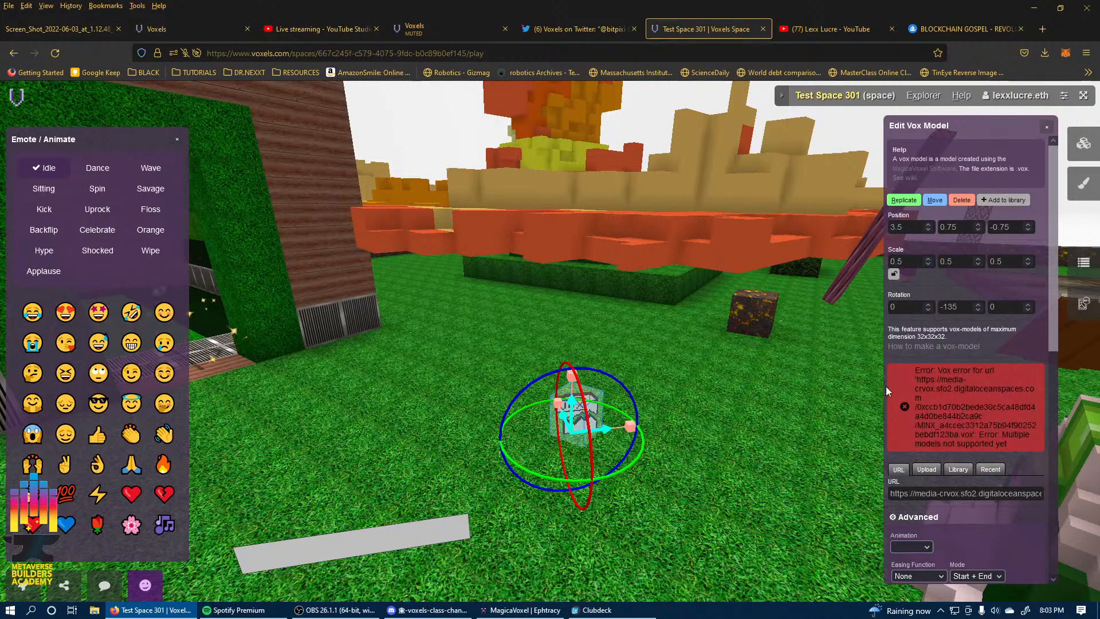
# Switch to MagicaVoxel and open MINX.vox from the NFT VOXELS folder.
pyautogui.click(540, 615)
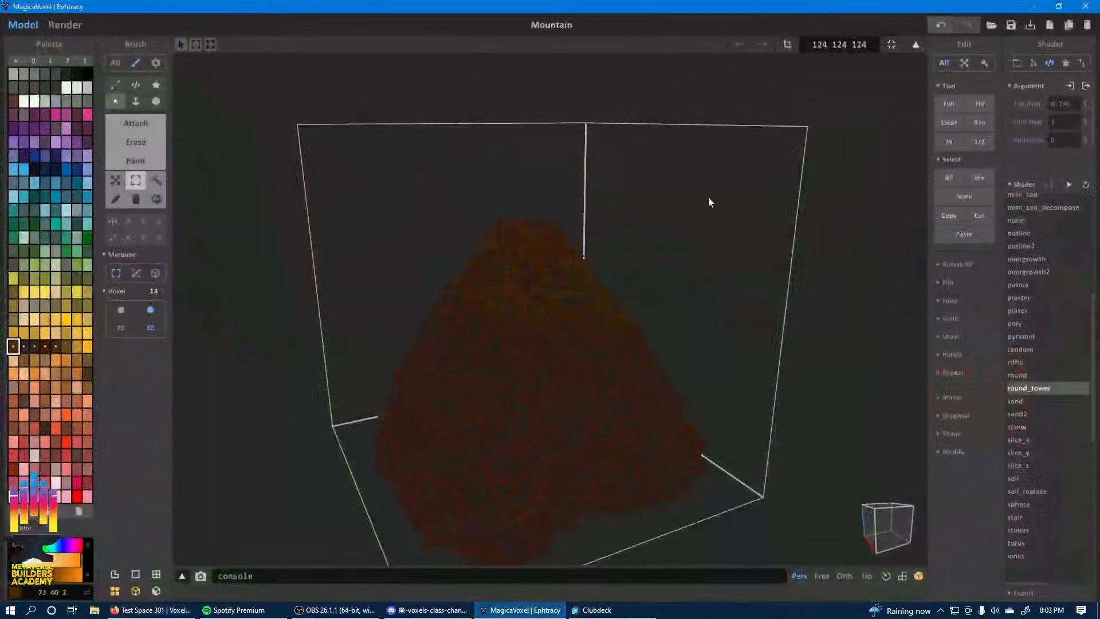
pyautogui.click(993, 26)
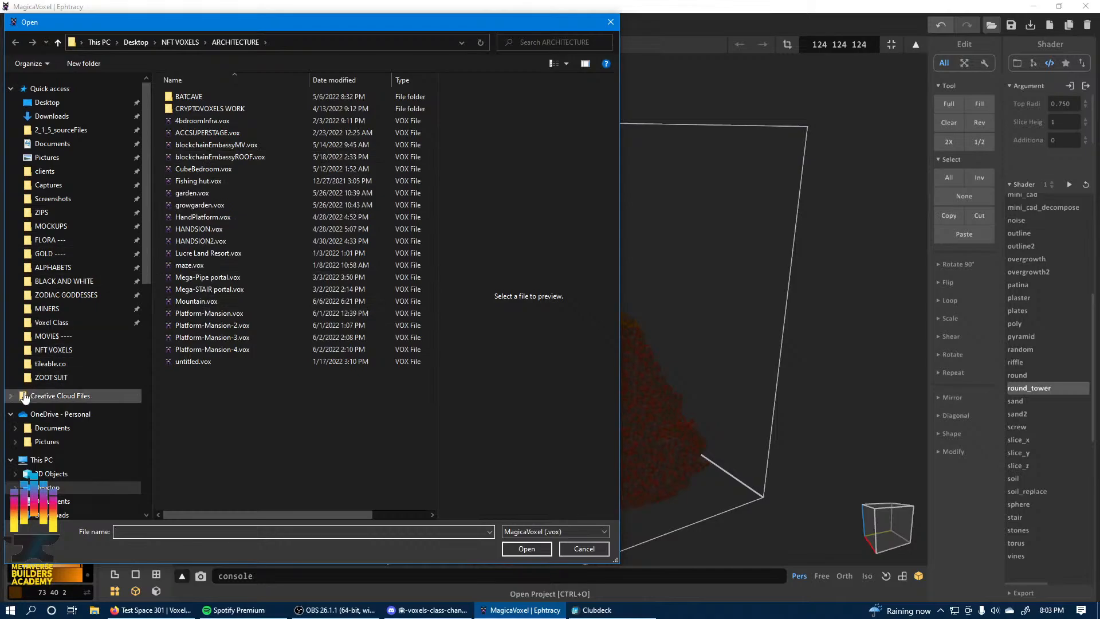
pyautogui.click(180, 41)
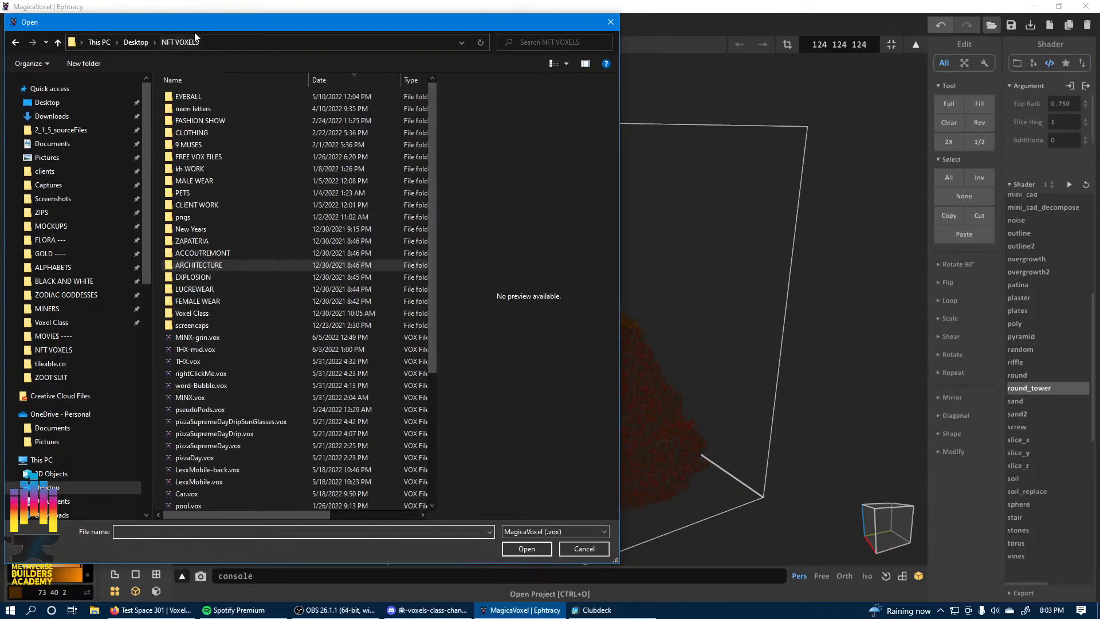
pyautogui.doubleClick(229, 400)
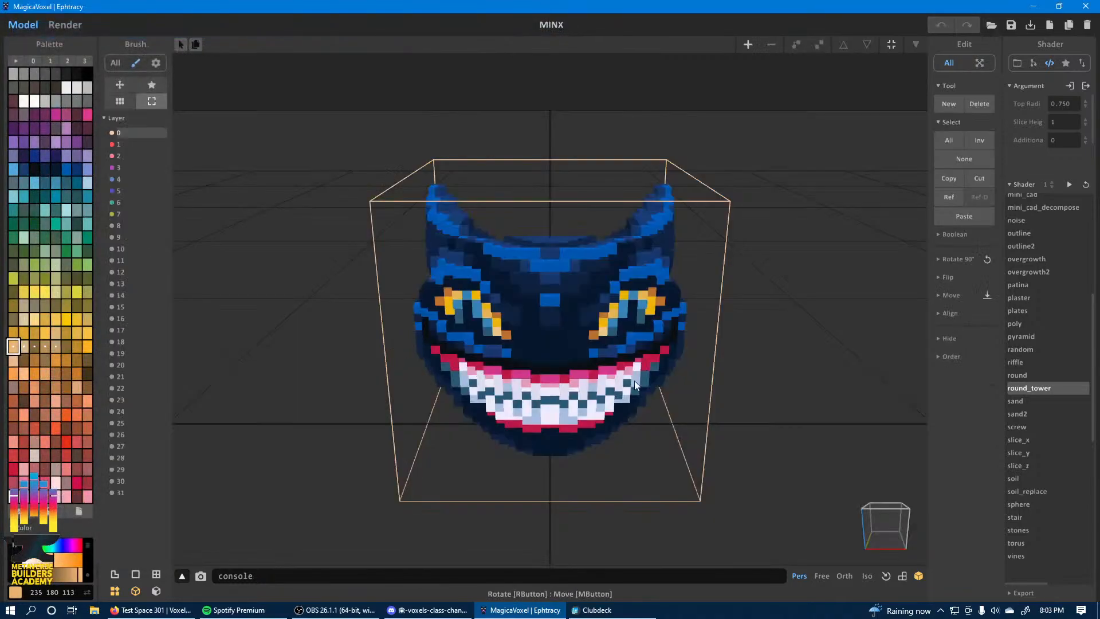
pyautogui.scroll(-5, 571, 463)
pyautogui.moveTo(571, 463); pyautogui.dragTo(544, 477, button='right')
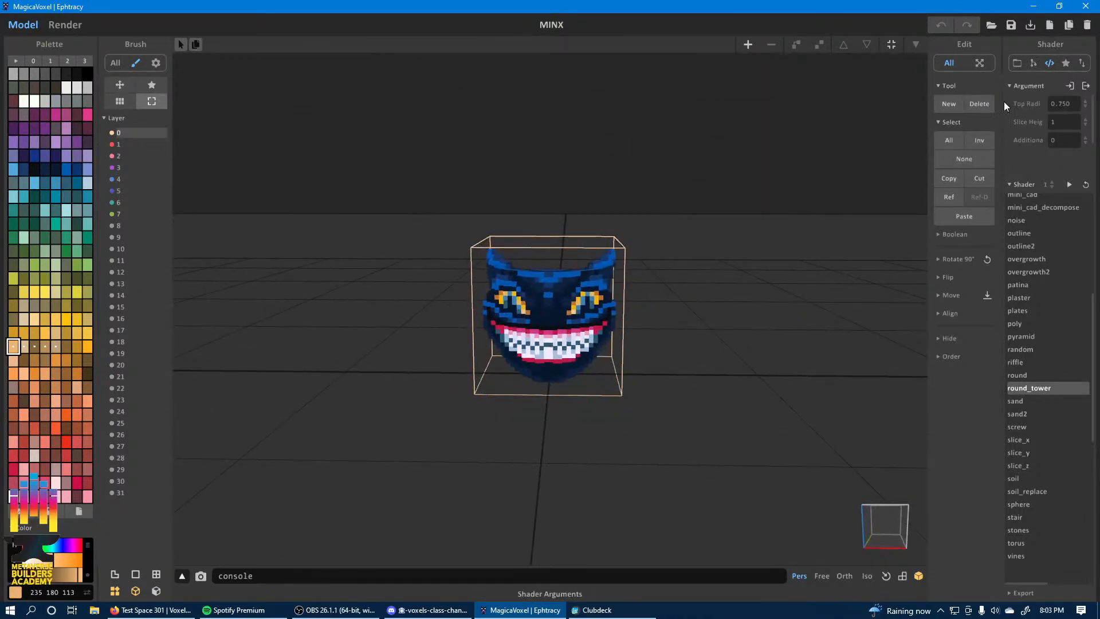
# Clear all voxels of the MINX model as a check, undo the deletion and save the project.
pyautogui.click(576, 332)
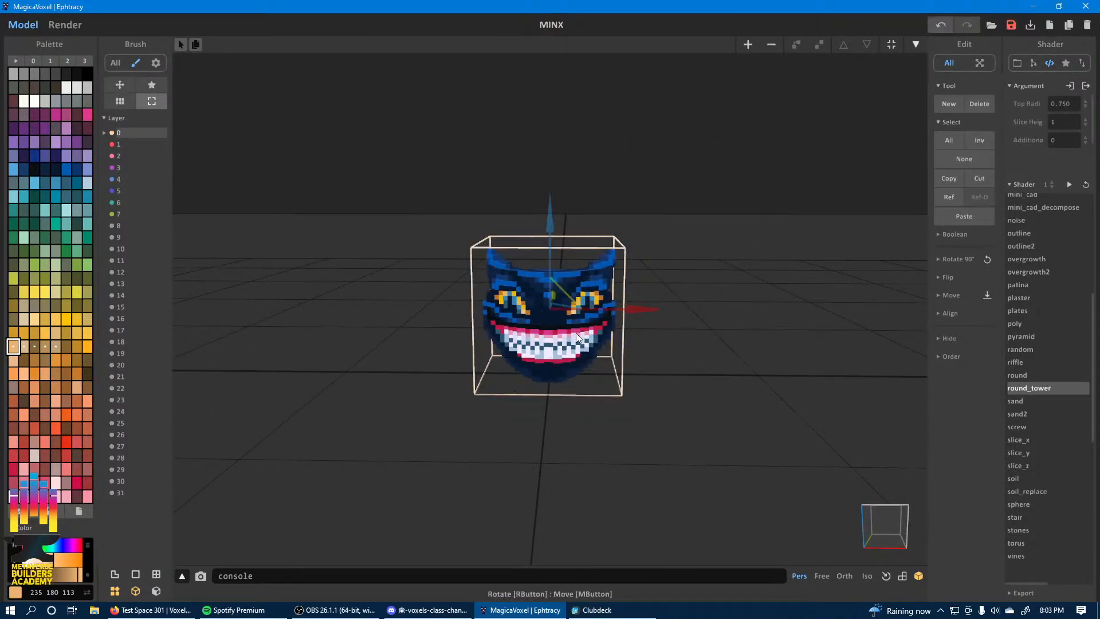
pyautogui.press('Tab')
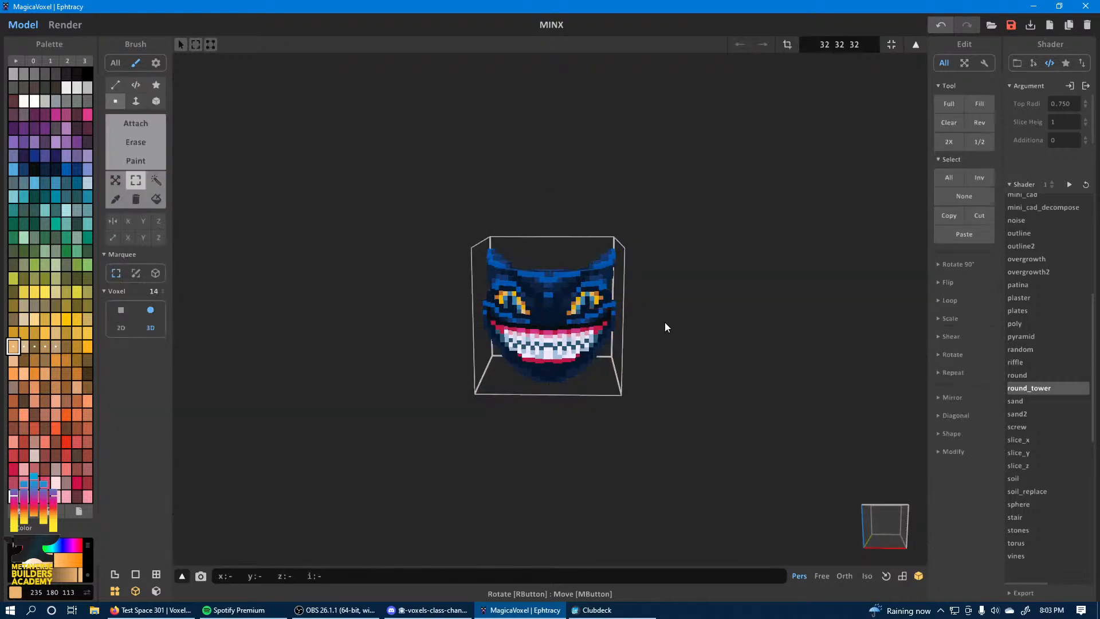
pyautogui.press('Tab')
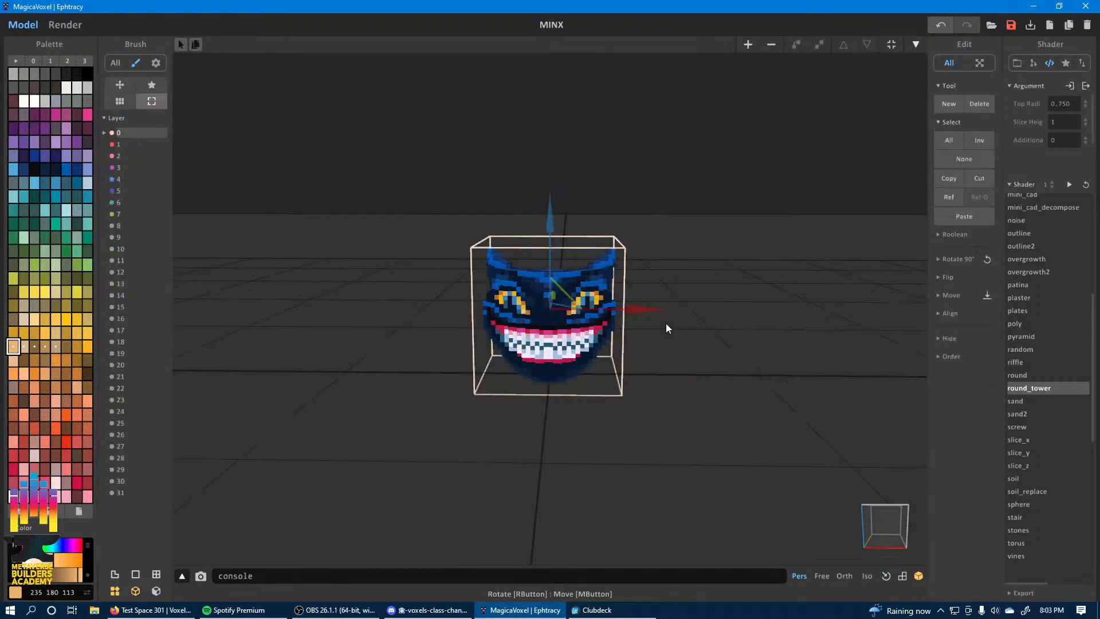
pyautogui.press('Tab')
pyautogui.hotkey('ctrl', 'a')
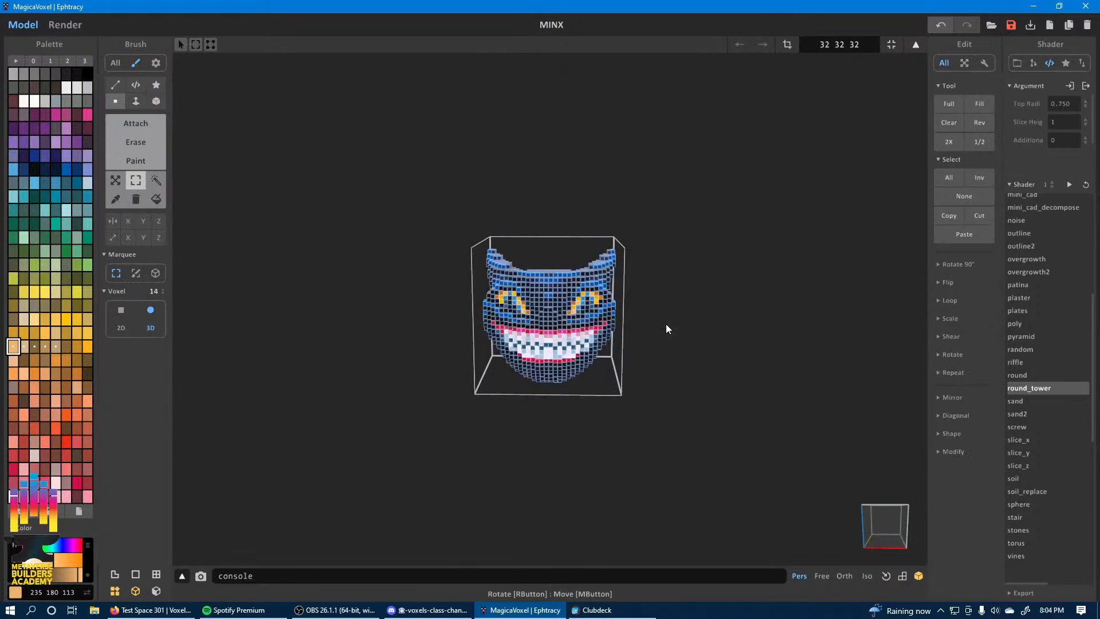
pyautogui.press('Delete')
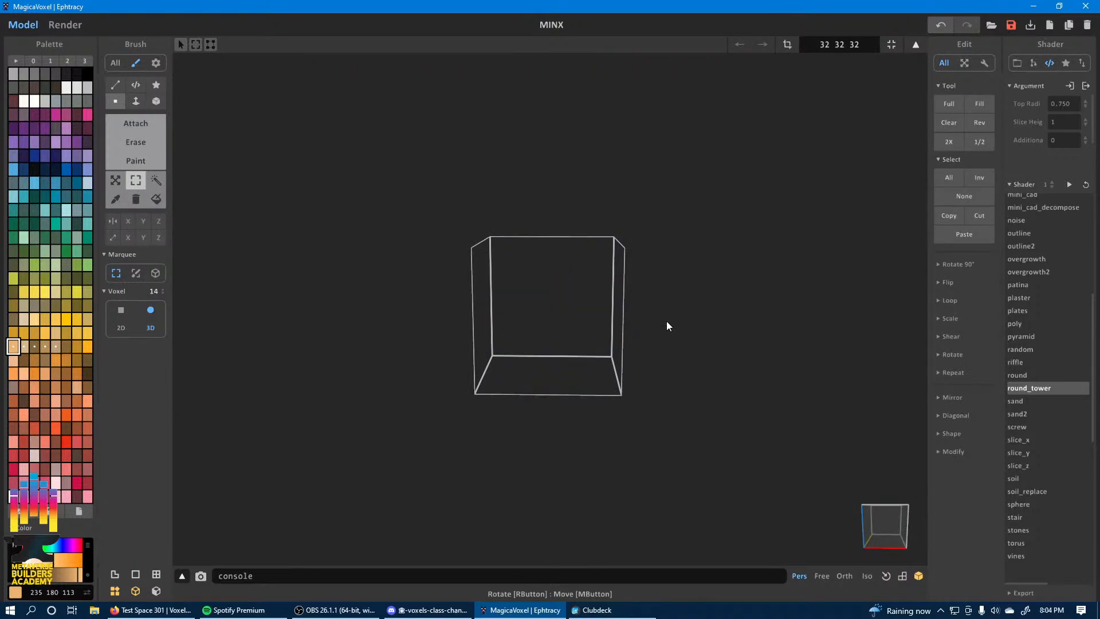
pyautogui.press('Tab')
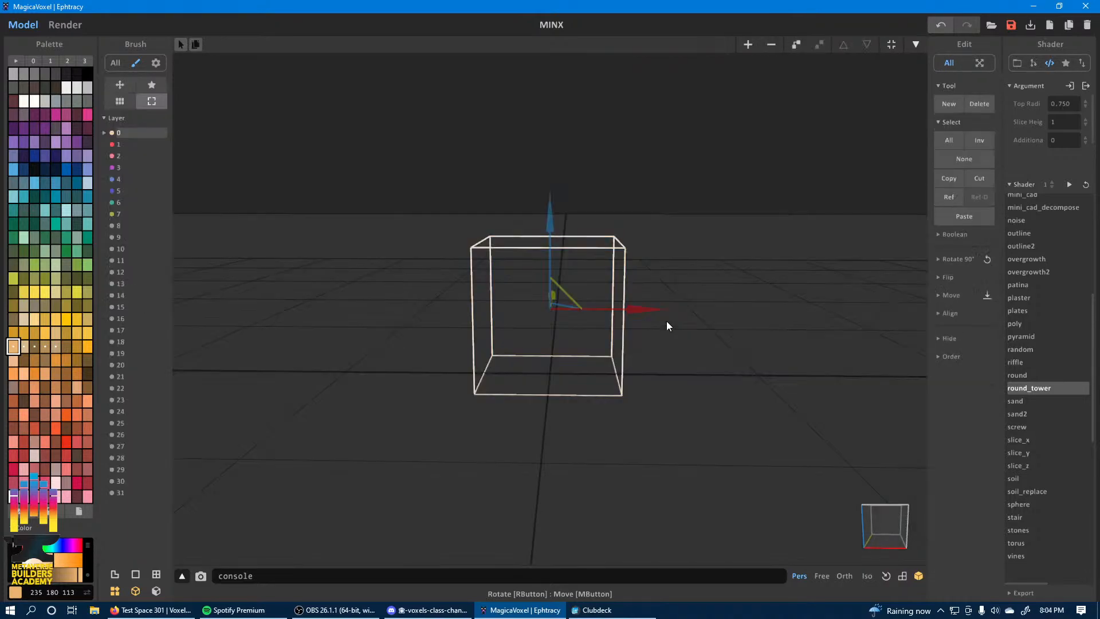
pyautogui.hotkey('ctrl', 'z')
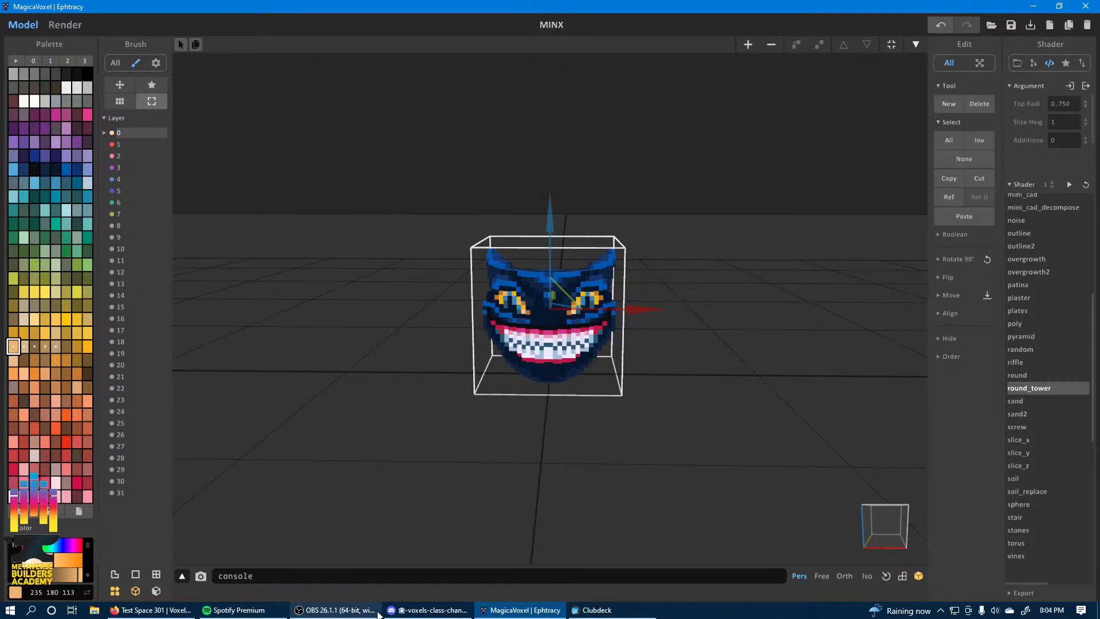
# Return to Test Space 301 in the browser and upload MINX.vox again as the vox model's source file.
pyautogui.click(152, 610)
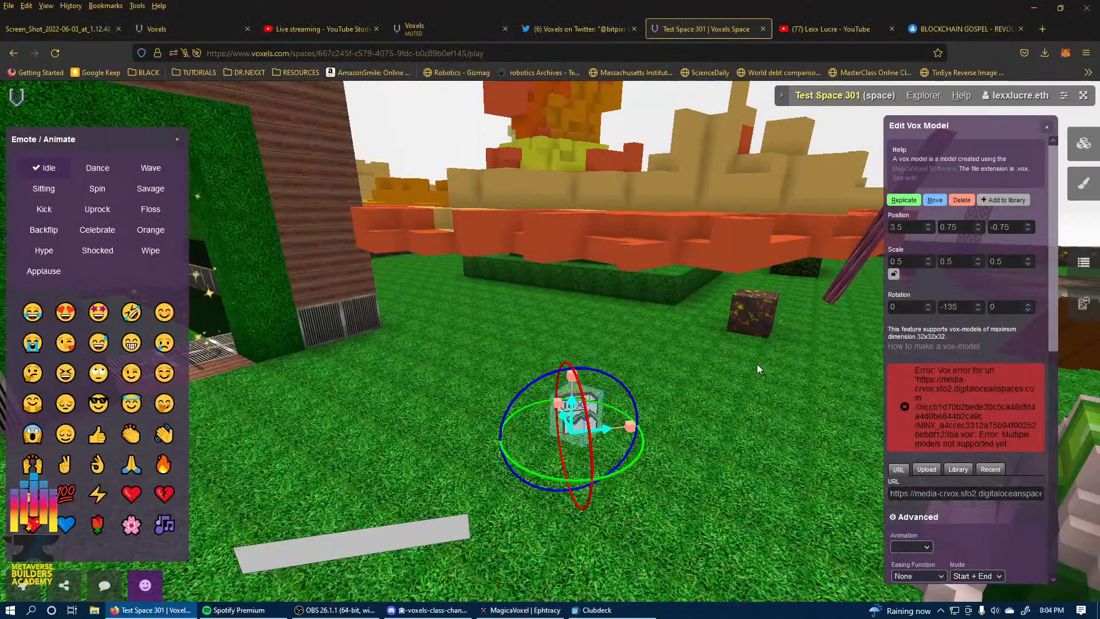
pyautogui.click(928, 471)
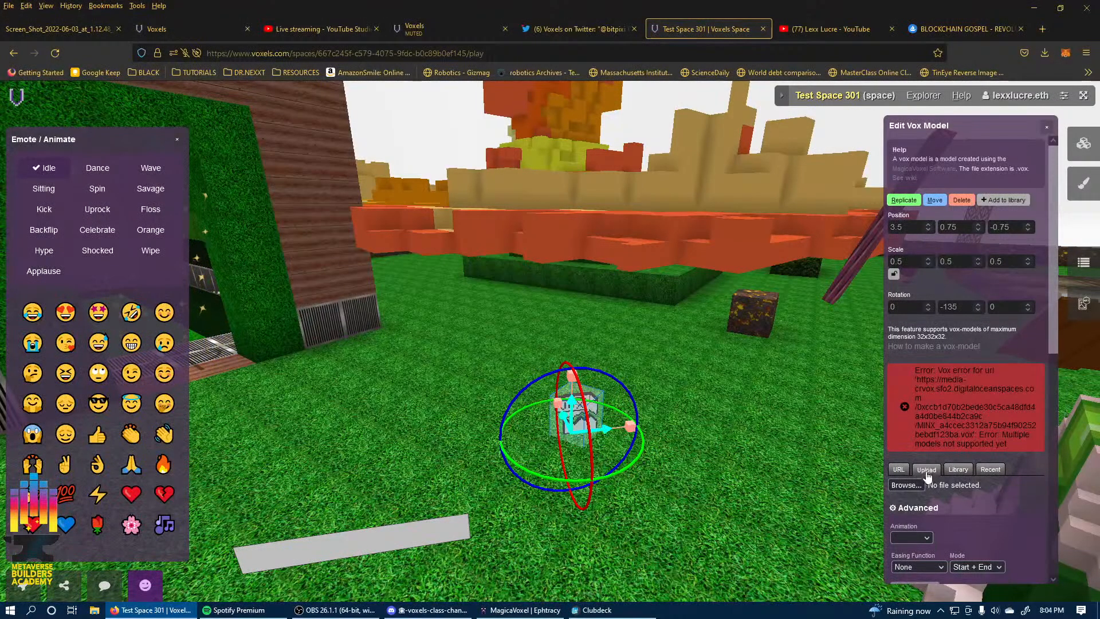
pyautogui.click(906, 485)
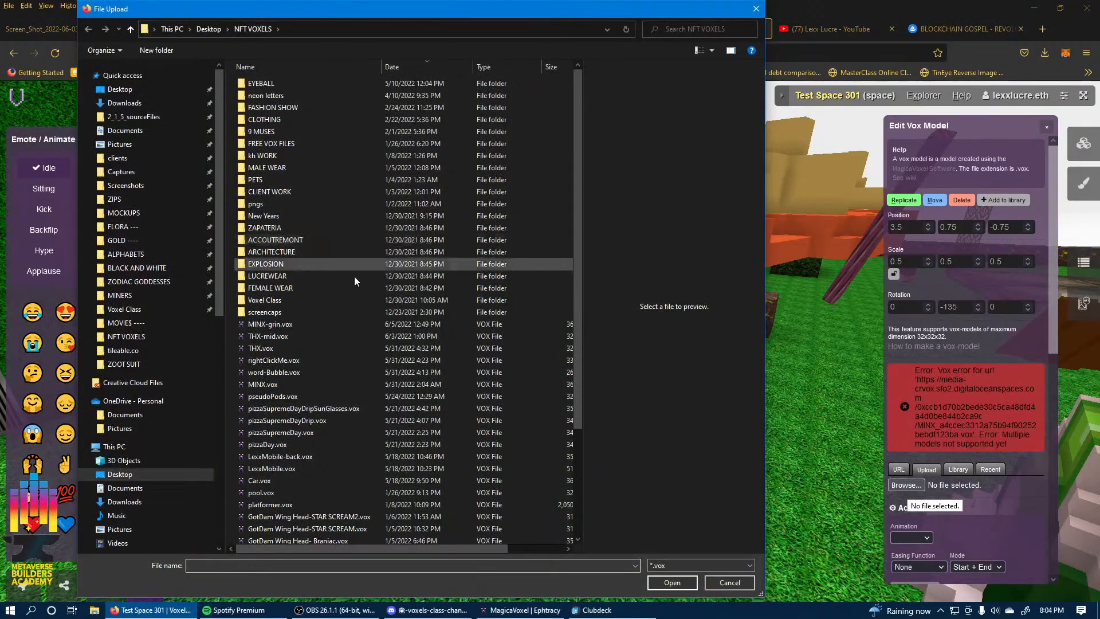
pyautogui.click(337, 384)
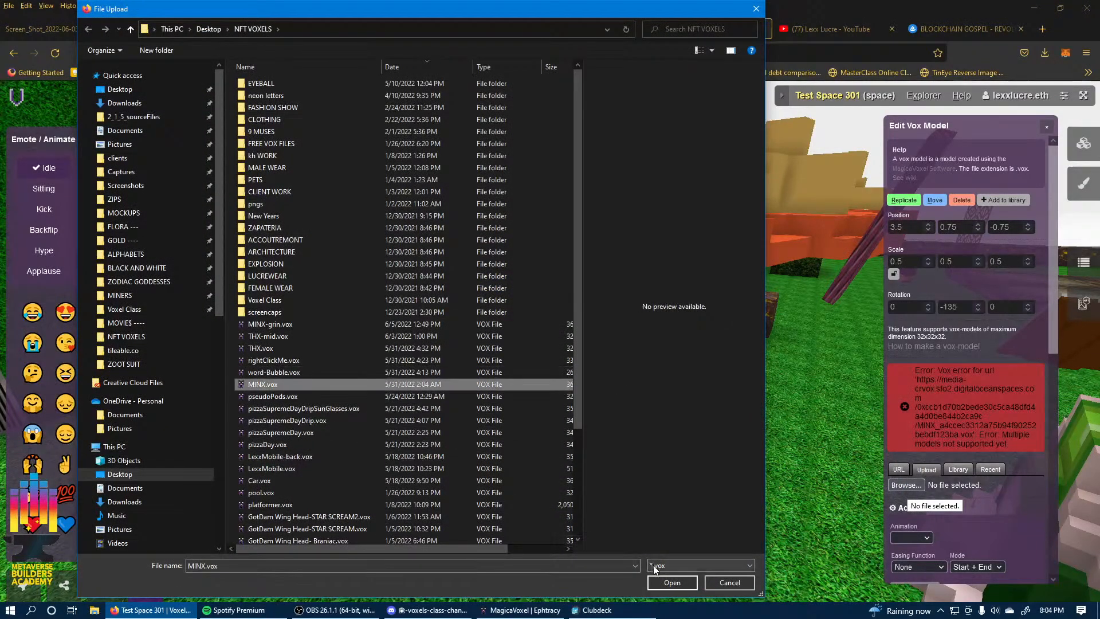
pyautogui.click(671, 584)
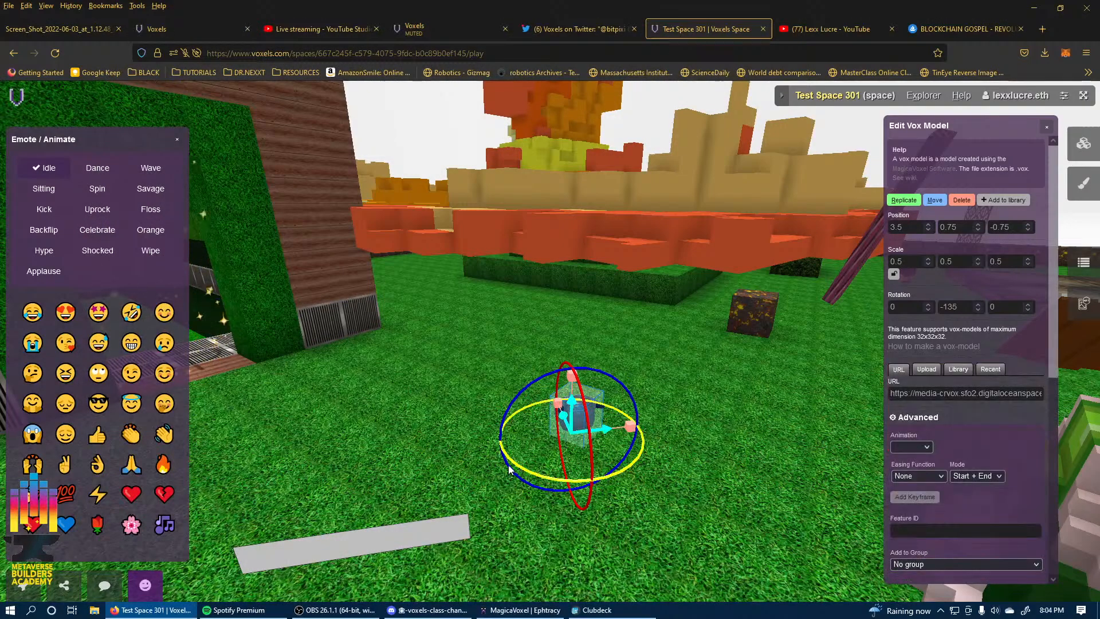
# Rotate the cat head vox model about its vertical axis to about 33 degrees.
pyautogui.moveTo(516, 465); pyautogui.dragTo(698, 377)
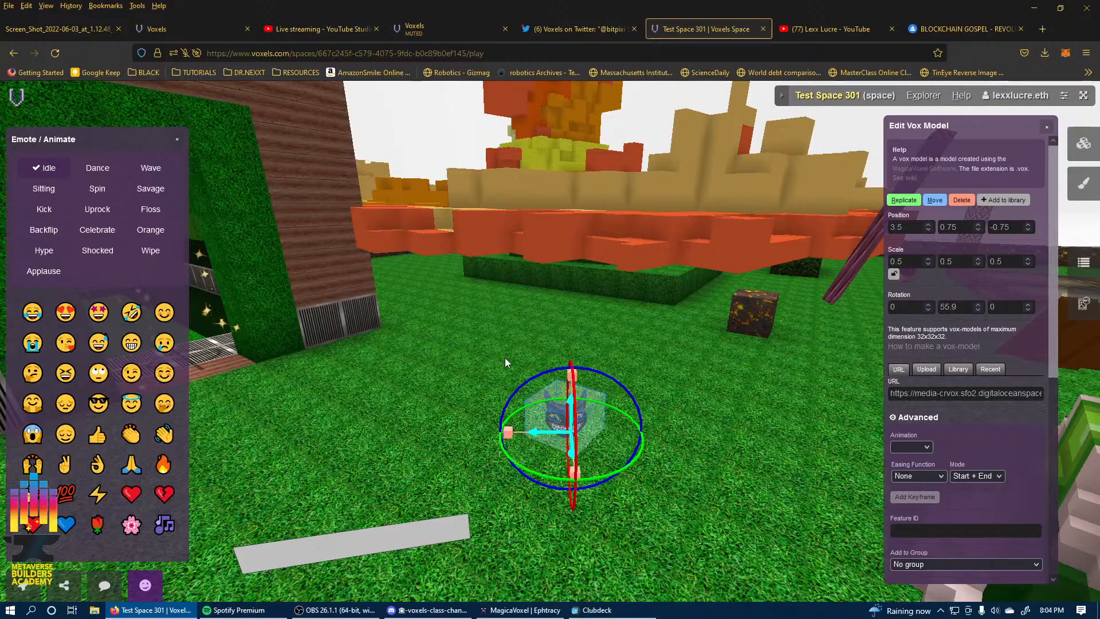
pyautogui.moveTo(541, 355); pyautogui.dragTo(472, 47, button='right')
pyautogui.moveTo(511, 412); pyautogui.dragTo(585, 484, button='right')
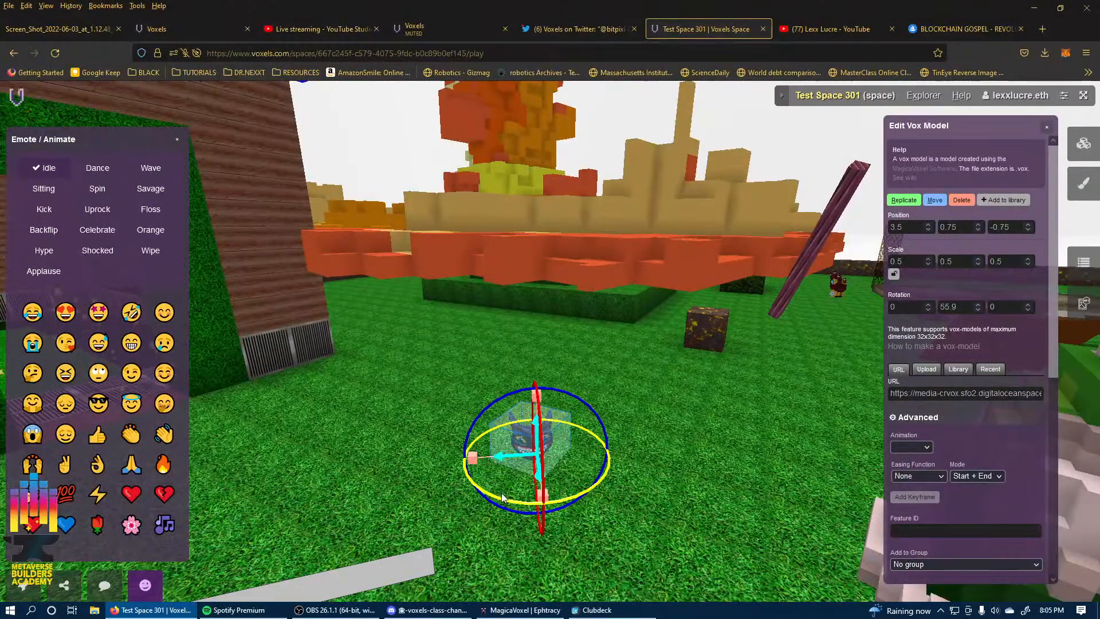
pyautogui.moveTo(509, 498); pyautogui.dragTo(530, 501)
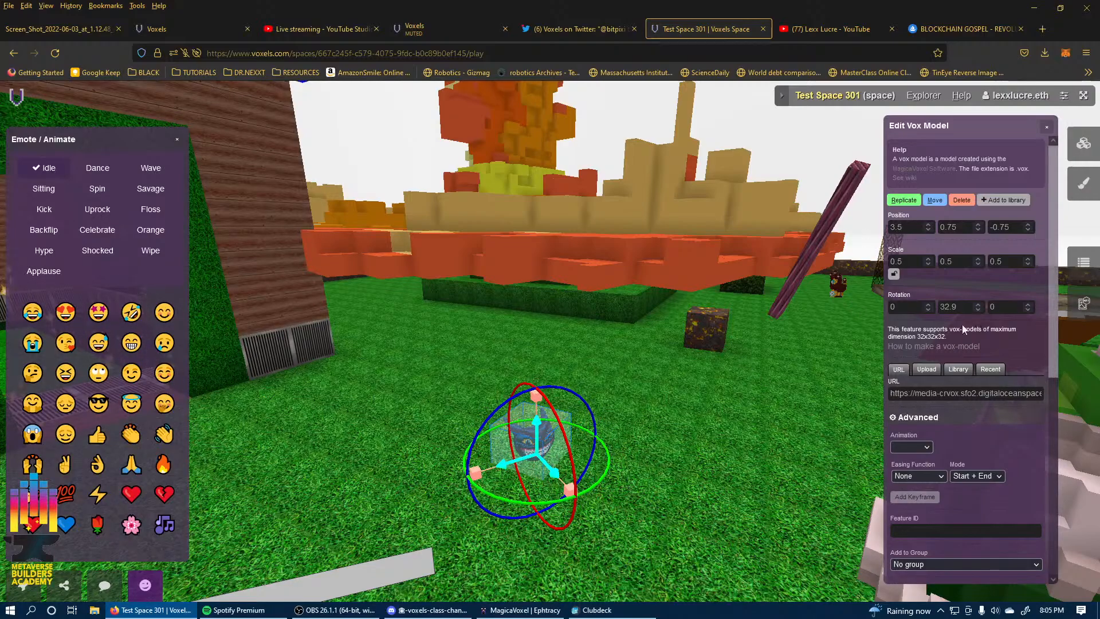
# Scale the vox model uniformly to 2 on all axes and raise it to a height of about 1.65.
pyautogui.click(904, 261)
pyautogui.press('Tab')
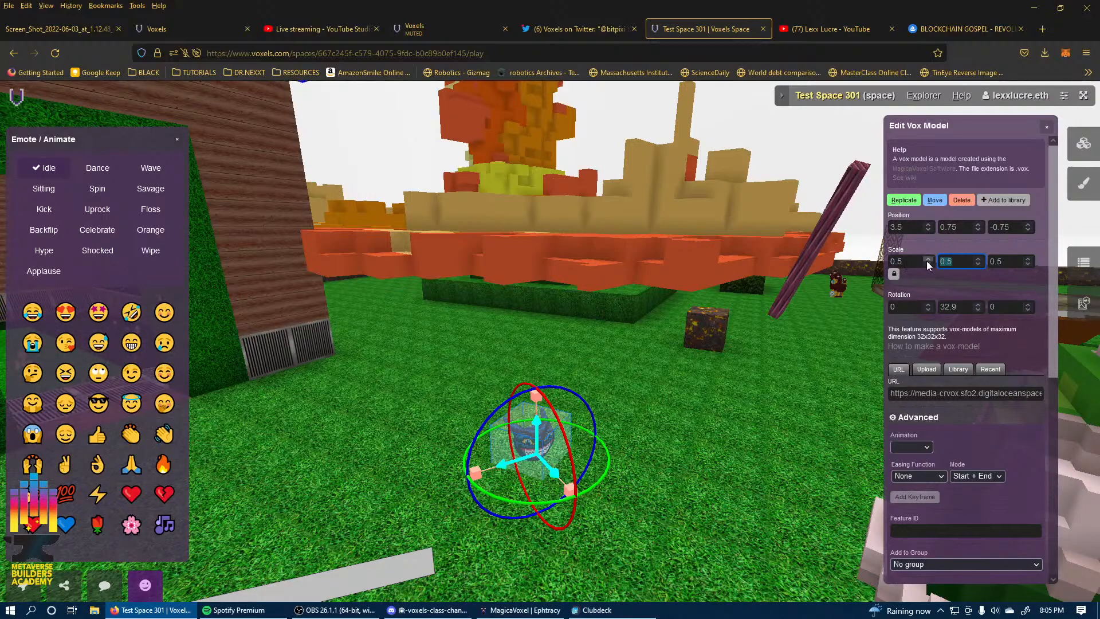
pyautogui.press('Up')
pyautogui.press('Up')
pyautogui.press('Up')
pyautogui.press('Up')
pyautogui.press('Up')
pyautogui.press('Up')
pyautogui.press('Up')
pyautogui.press('Up')
pyautogui.press('Up')
pyautogui.press('Up')
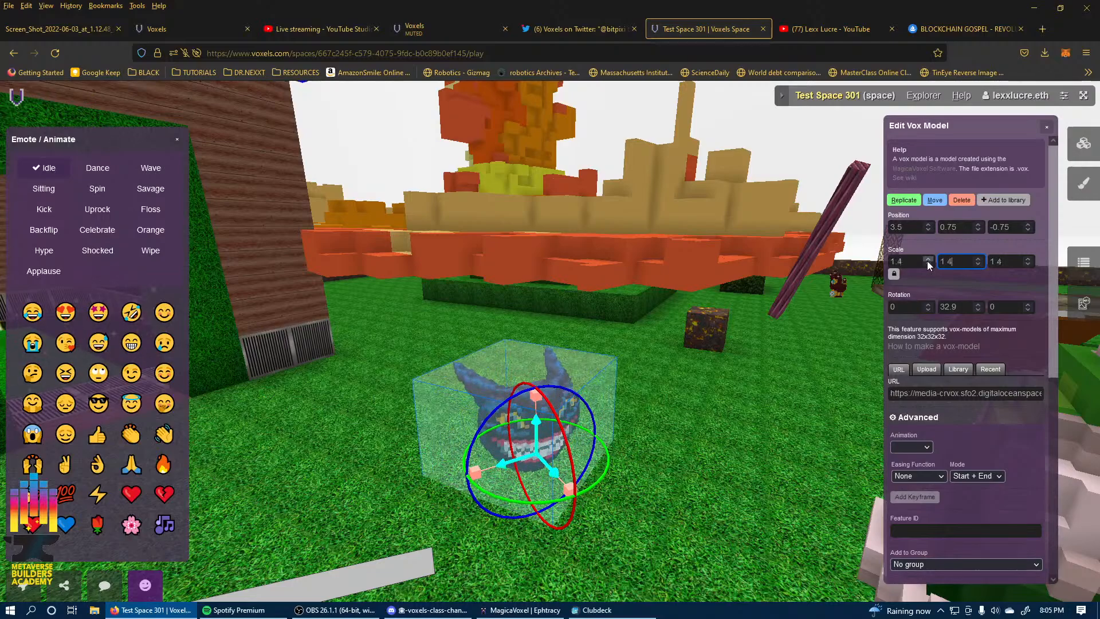
pyautogui.press('Up')
pyautogui.press('Up')
pyautogui.press('Up')
pyautogui.press('Up')
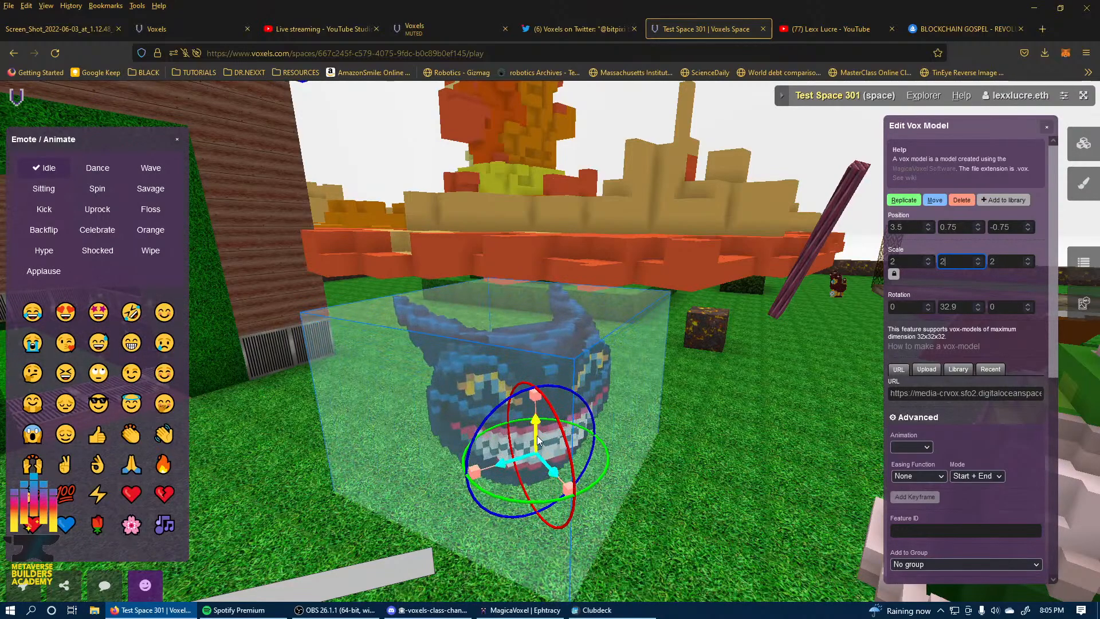
pyautogui.moveTo(539, 344); pyautogui.dragTo(540, 300)
pyautogui.click(644, 377)
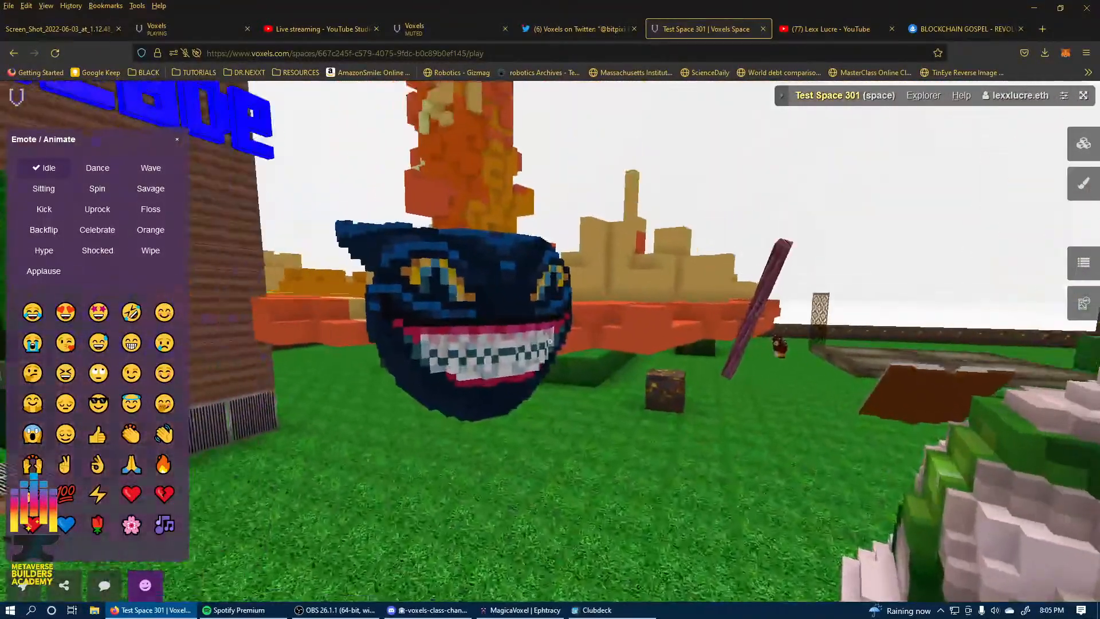
# Reopen the vox model's settings, set its Y rotation to 10 and choose rotation as its animation.
pyautogui.rightClick(550, 341)
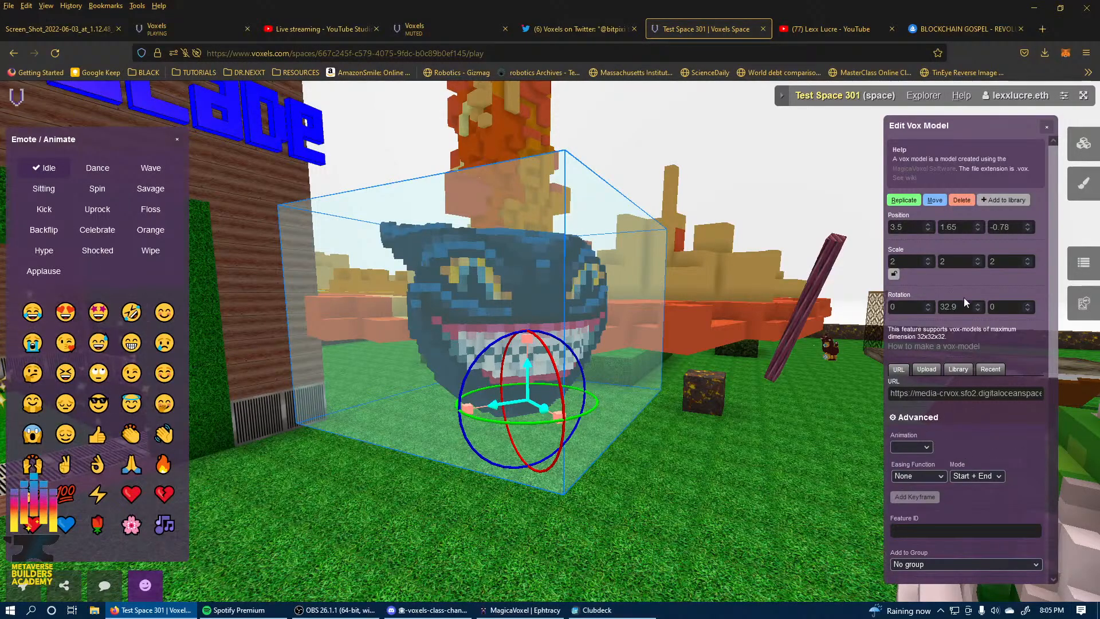
pyautogui.click(980, 310)
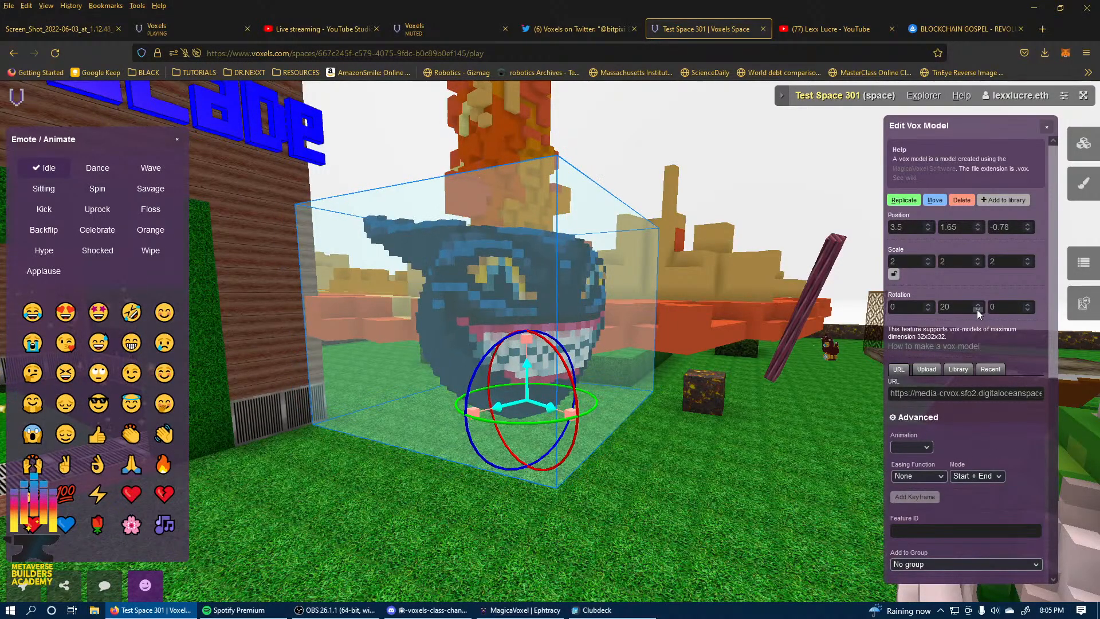
pyautogui.click(923, 448)
pyautogui.click(908, 491)
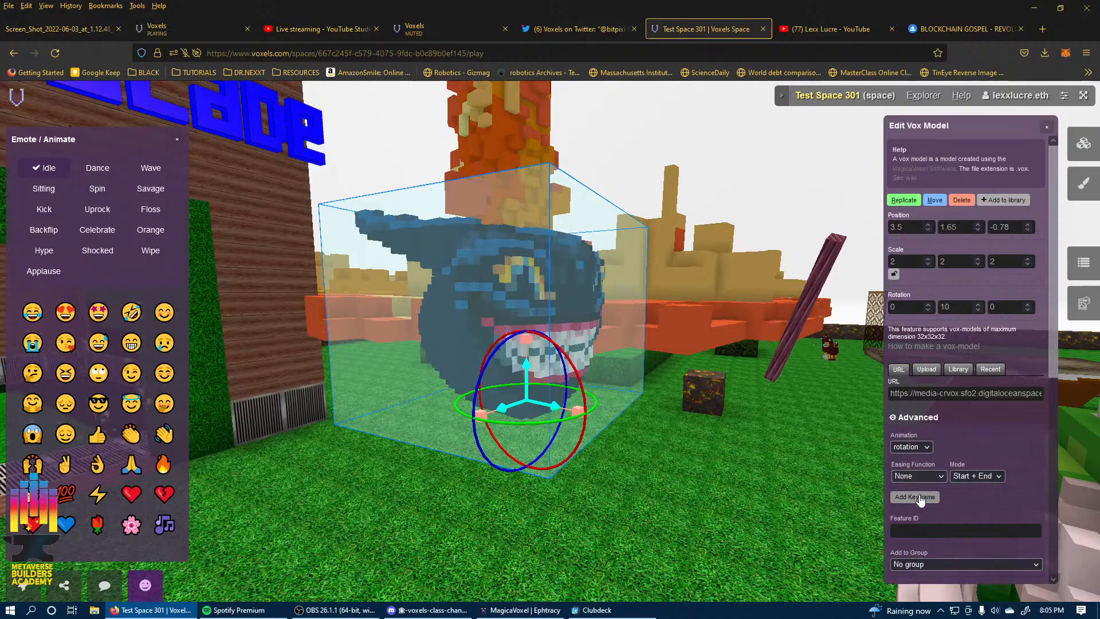
pyautogui.moveTo(357, 452); pyautogui.dragTo(957, 452, button='right')
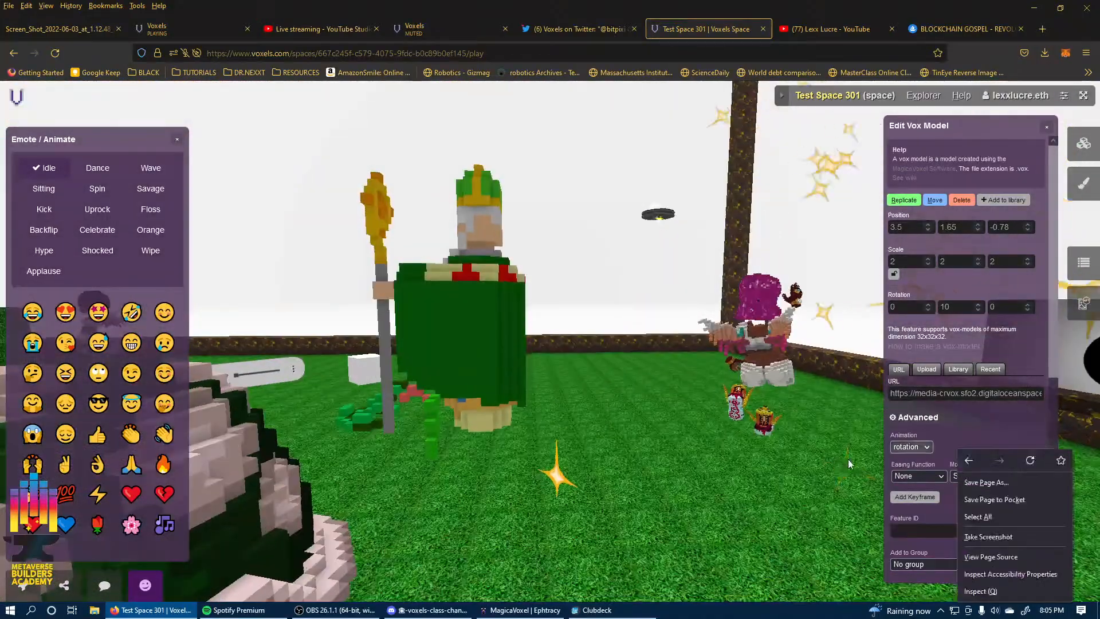
pyautogui.moveTo(647, 379); pyautogui.dragTo(783, 378, button='right')
pyautogui.moveTo(212, 338); pyautogui.dragTo(483, 398, button='right')
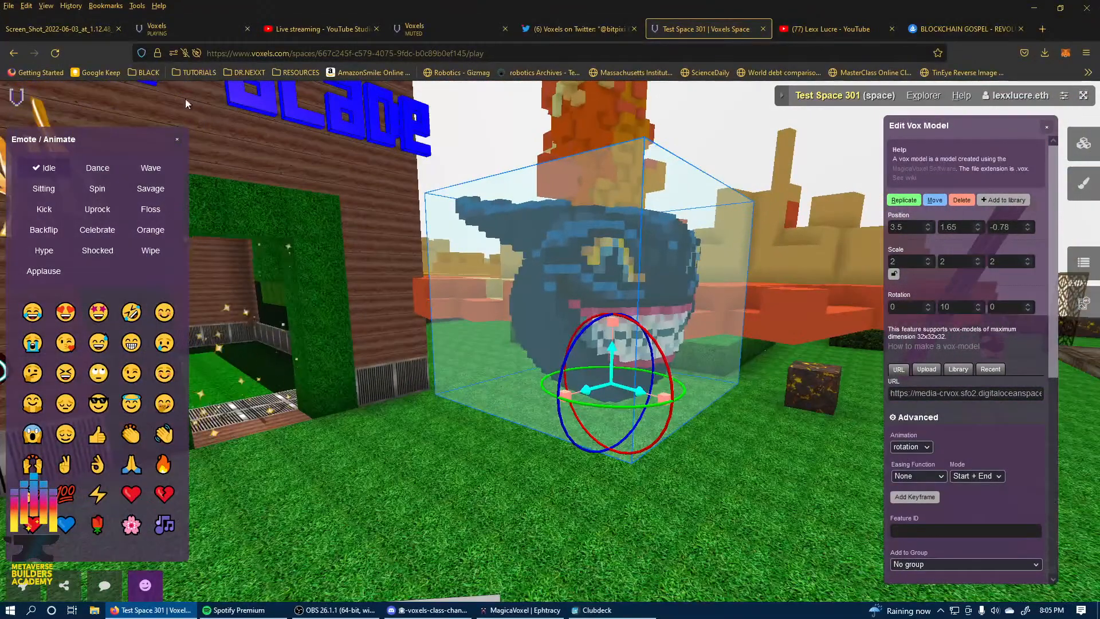
# Check the SydTek University campus page and return to Test Space 301.
pyautogui.click(198, 32)
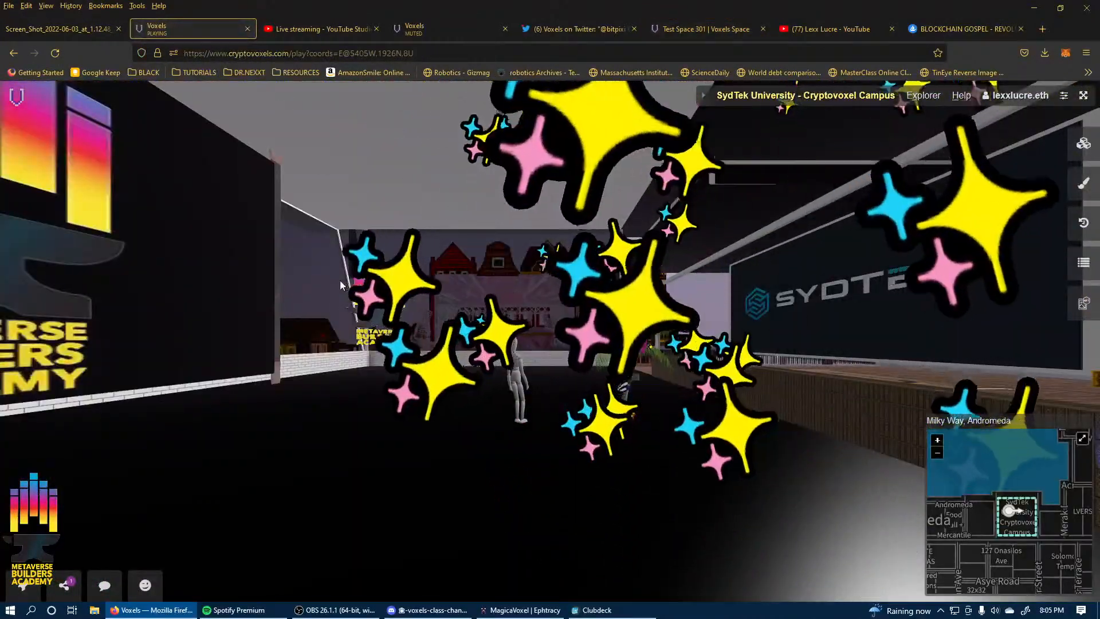
pyautogui.moveTo(340, 280); pyautogui.dragTo(401, 306, button='right')
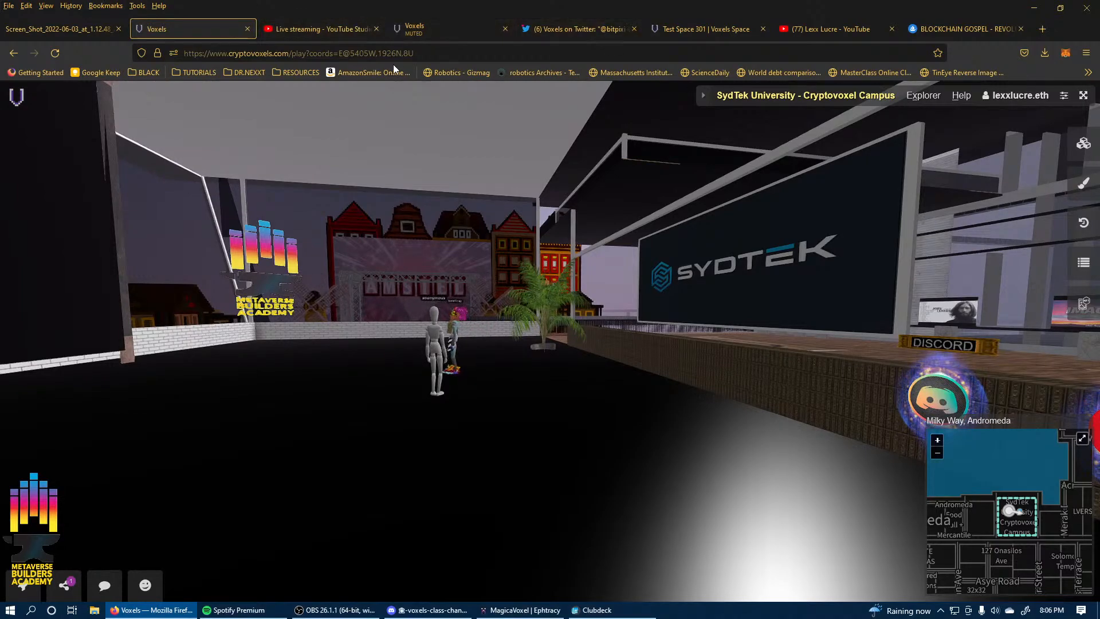
pyautogui.click(669, 29)
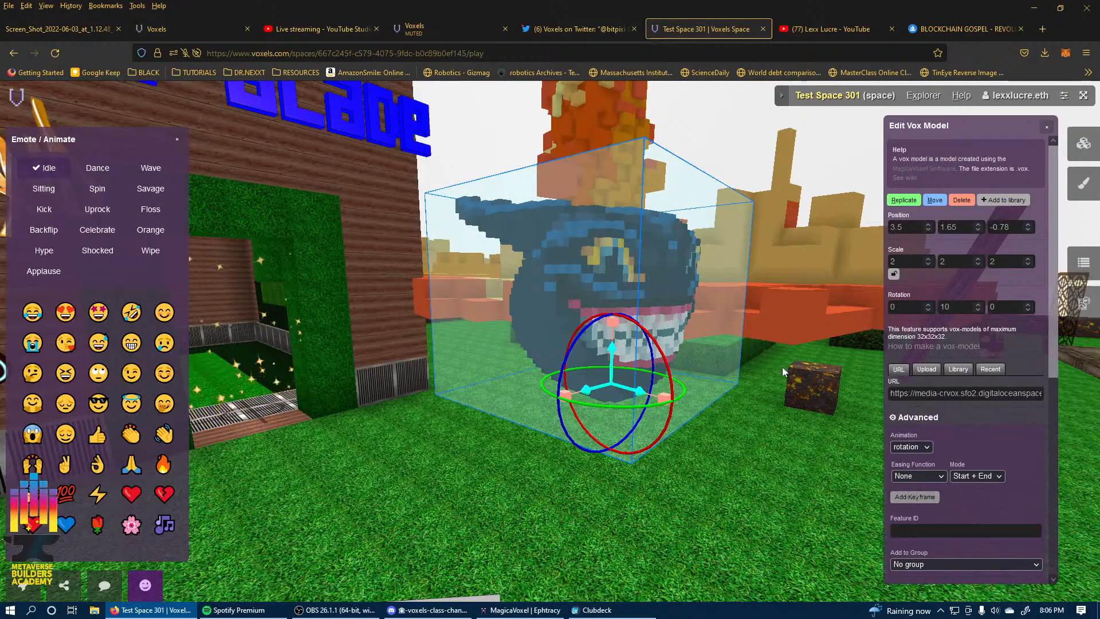
# Switch to the SydTek University campus page and walk up to the avatar near the palm to view its outfit.
pyautogui.click(192, 31)
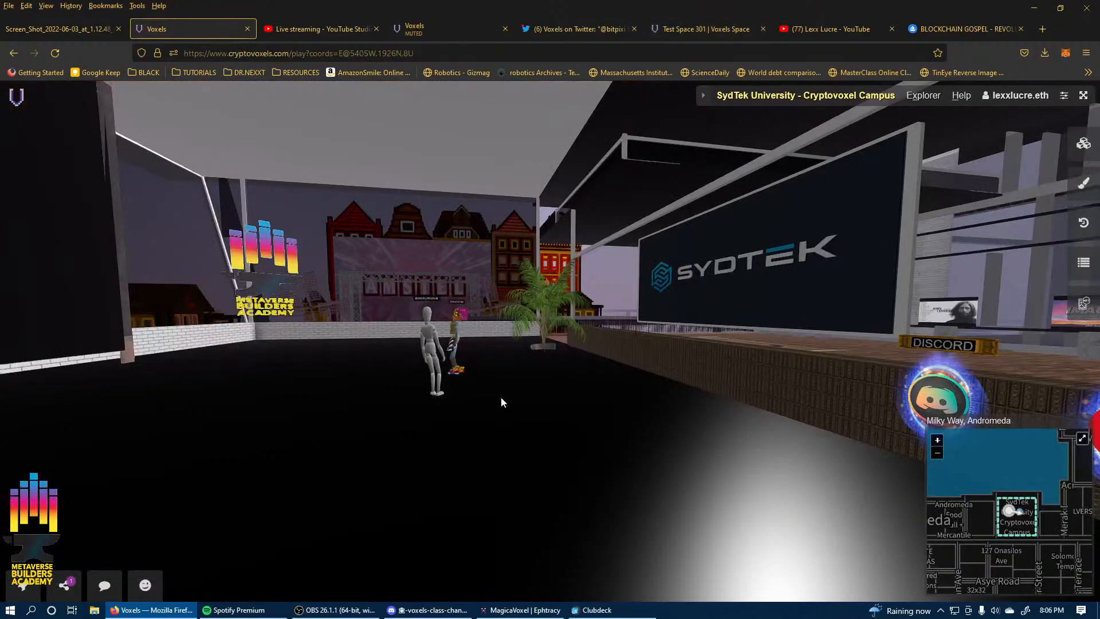
pyautogui.moveTo(601, 408); pyautogui.dragTo(734, 498)
pyautogui.press('w')
pyautogui.press('w')
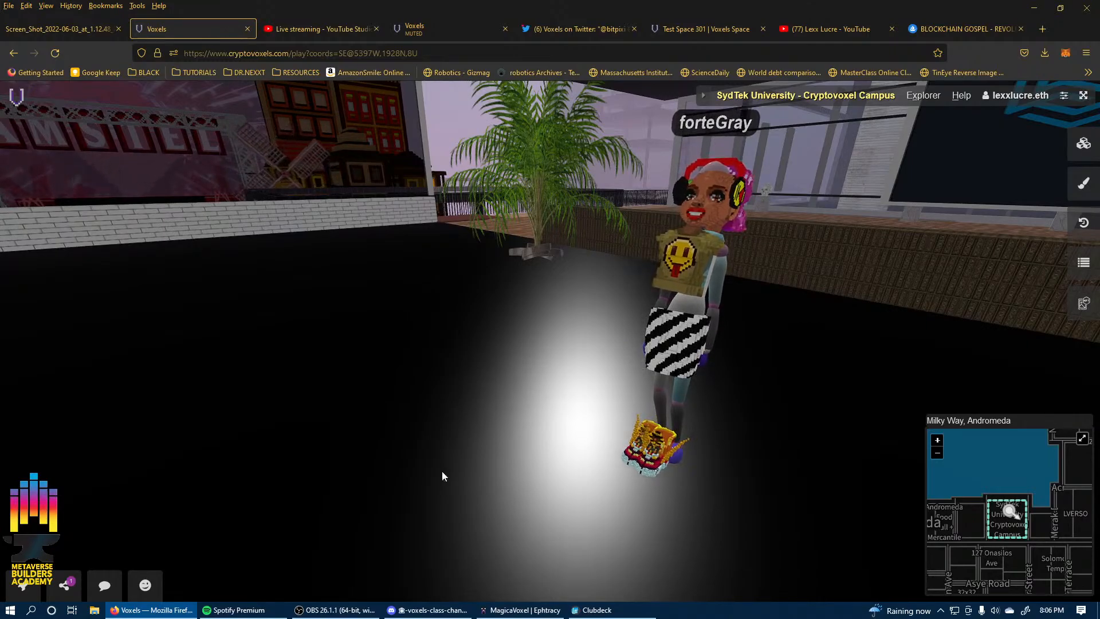
pyautogui.moveTo(442, 471); pyautogui.dragTo(940, 369)
pyautogui.moveTo(490, 368); pyautogui.dragTo(148, 407)
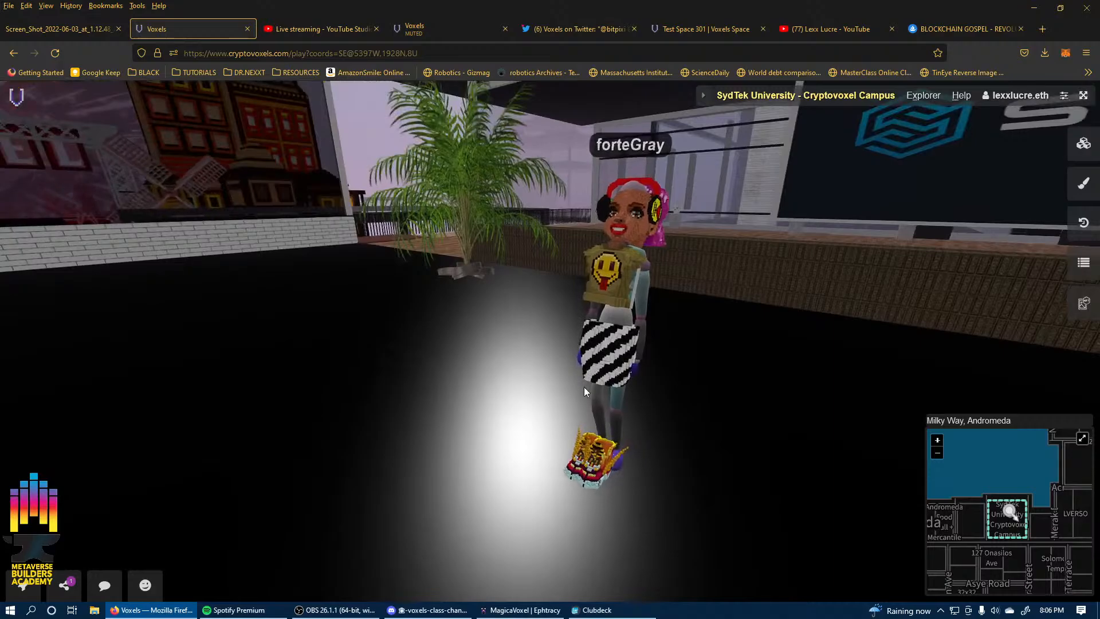
# Return to Test Space 301 and add rotation keyframes at 0, 30 and 60 to the vox model, with Y values 0, 90 and 0.
pyautogui.moveTo(584, 387); pyautogui.dragTo(638, 405)
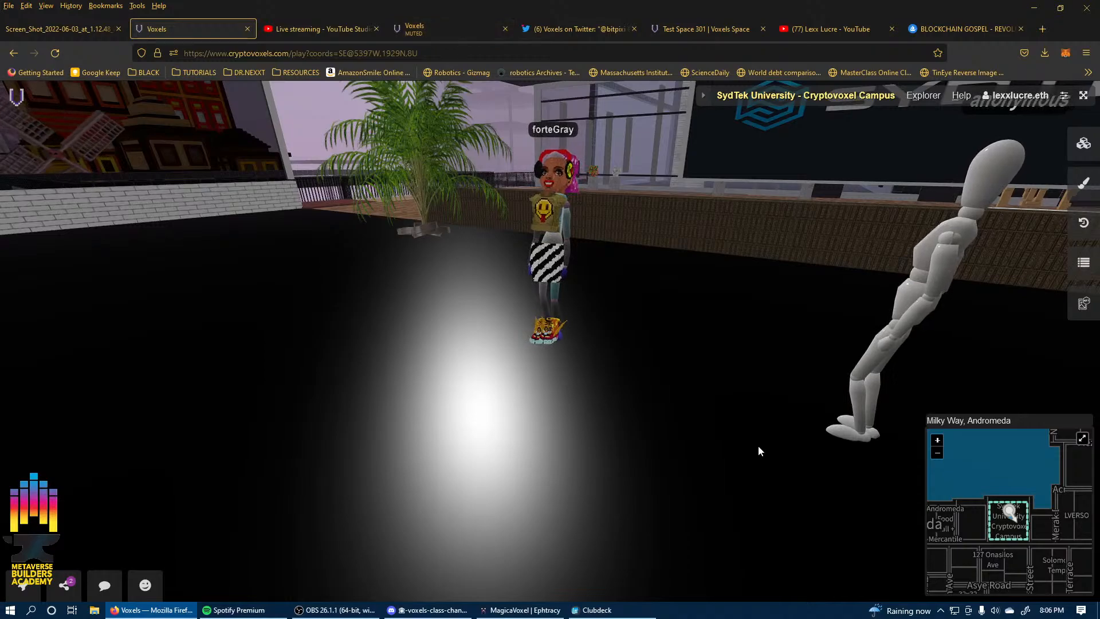
pyautogui.click(706, 29)
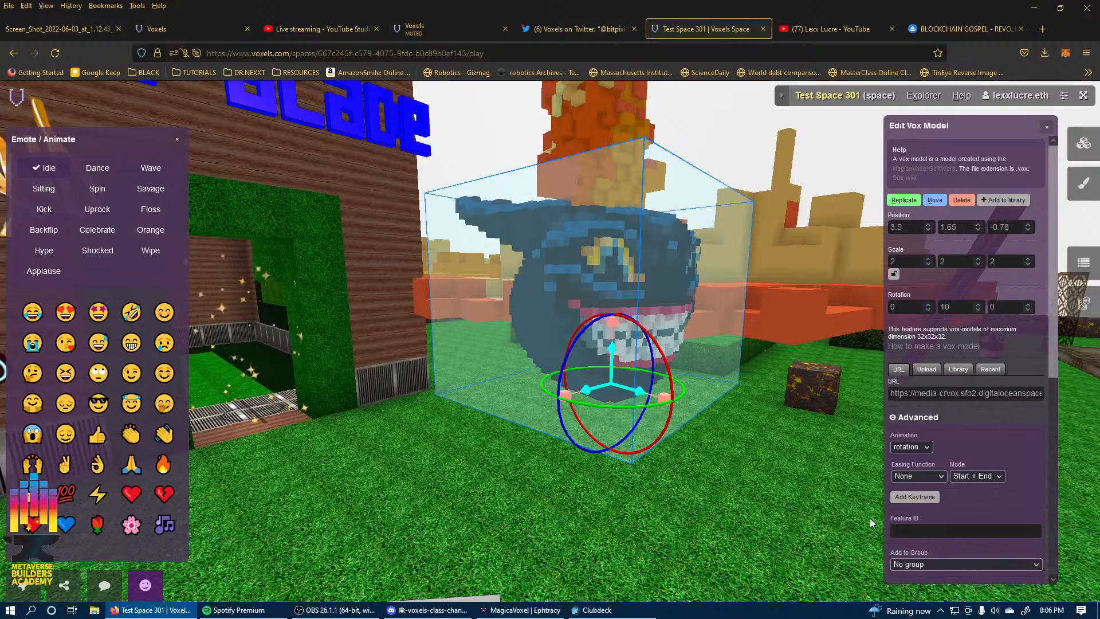
pyautogui.click(929, 497)
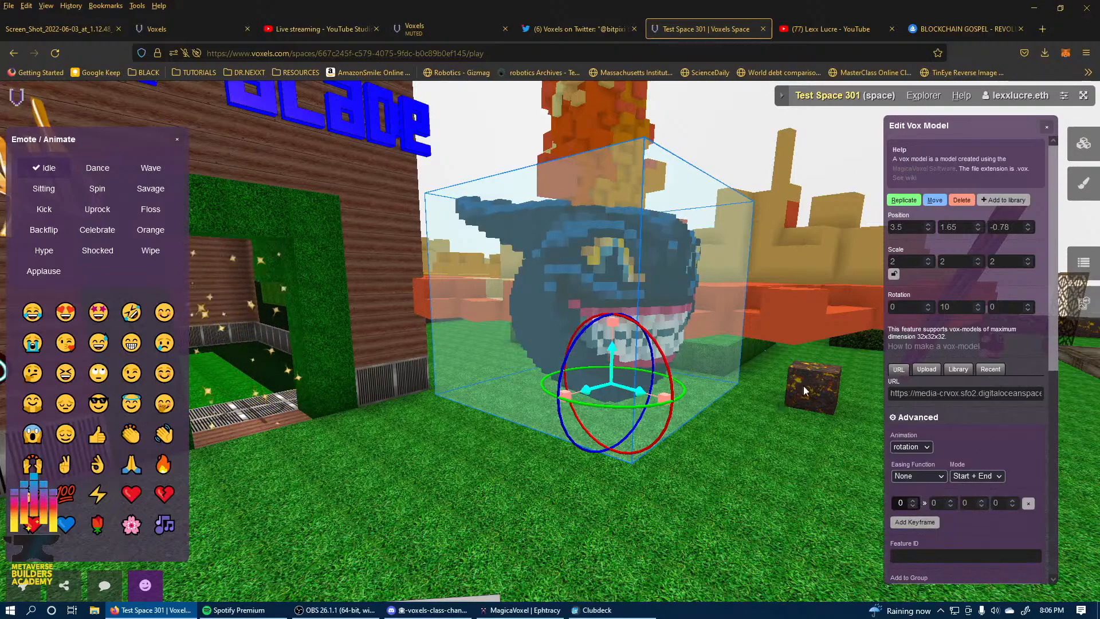
pyautogui.click(916, 522)
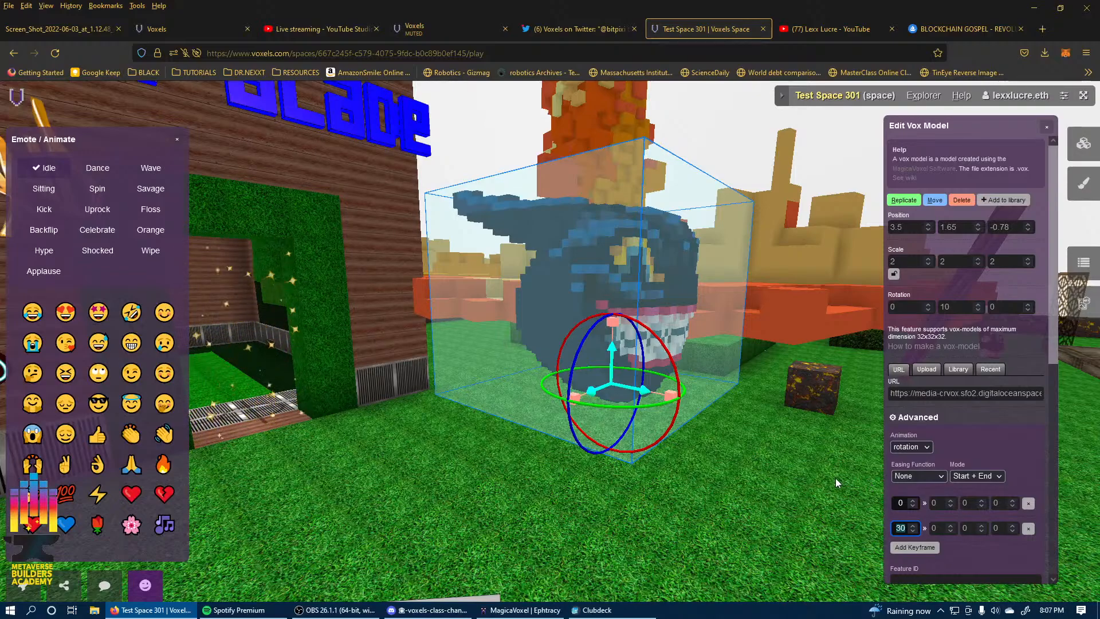
pyautogui.click(981, 525)
pyautogui.click(981, 526)
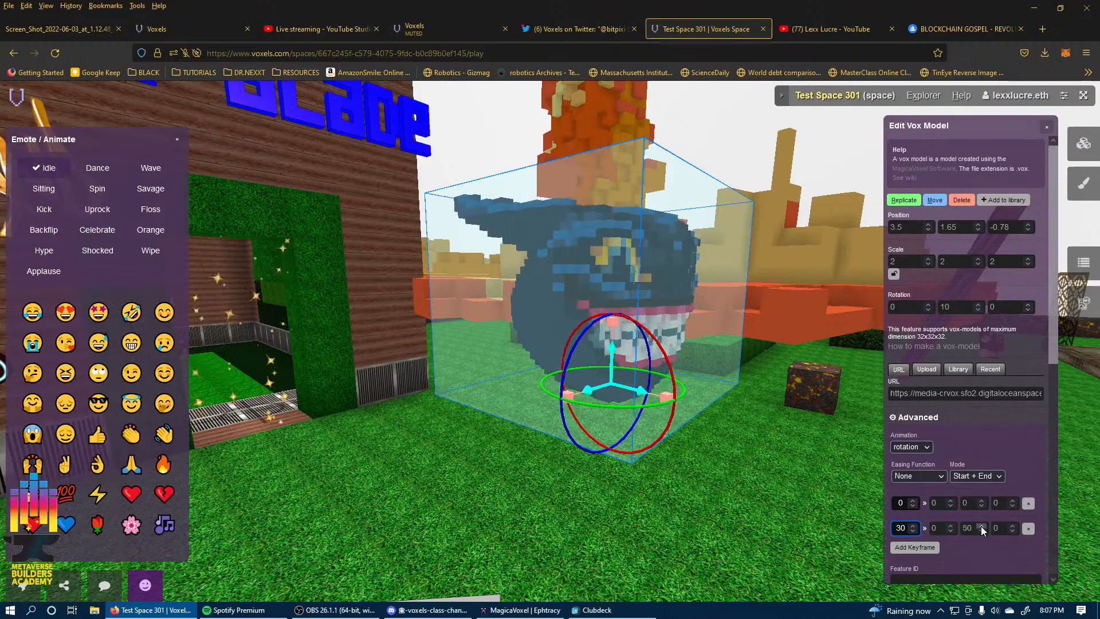
pyautogui.click(981, 526)
pyautogui.click(981, 526)
pyautogui.click(981, 526)
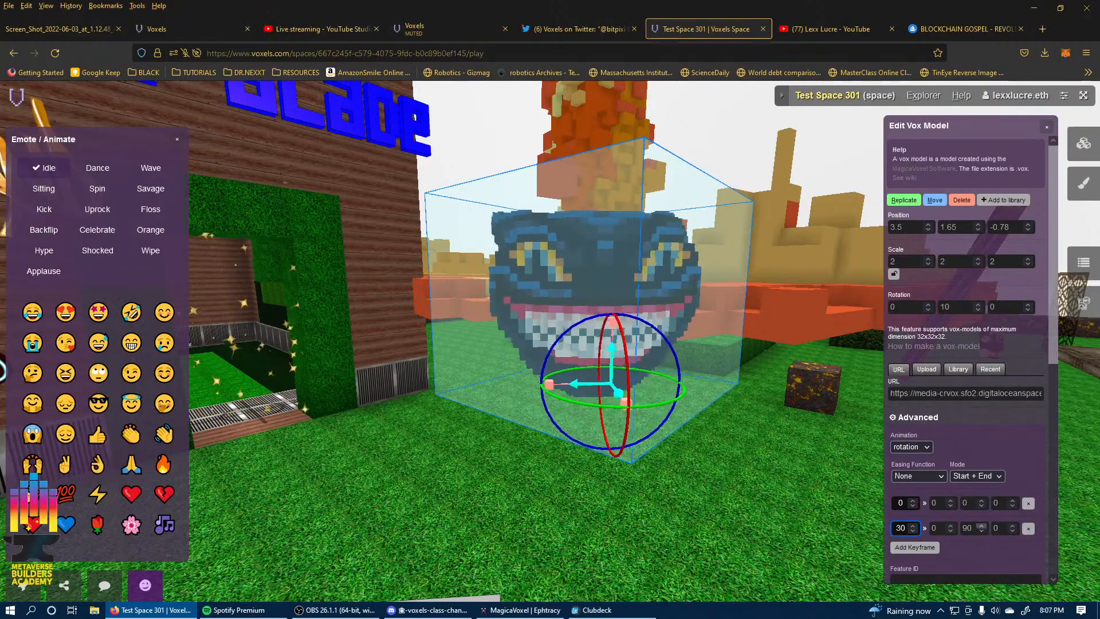
pyautogui.click(915, 548)
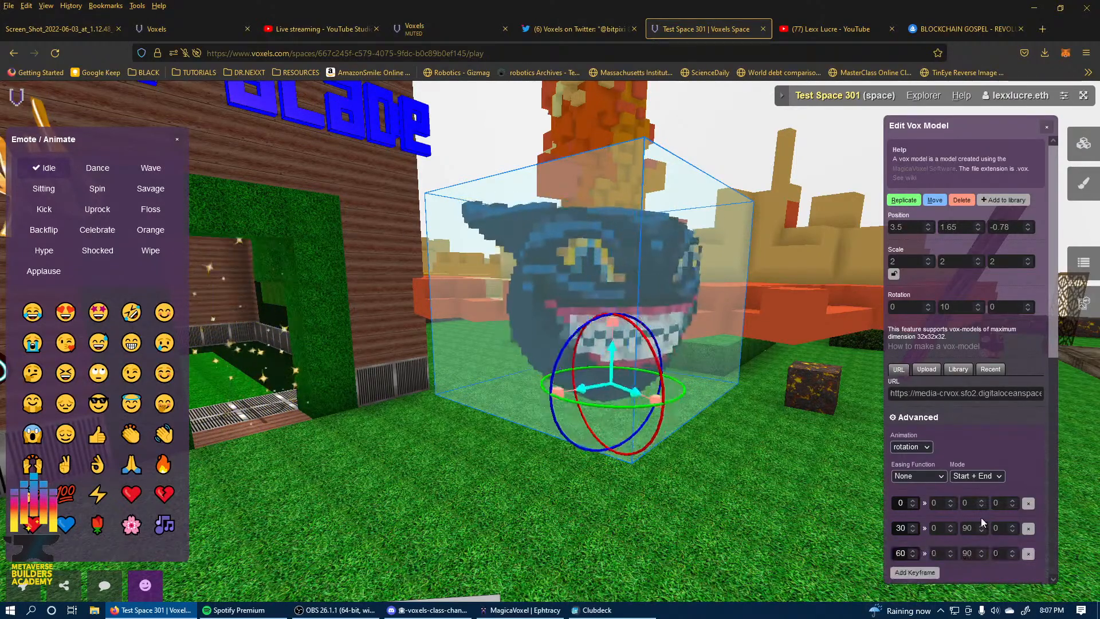
pyautogui.click(981, 555)
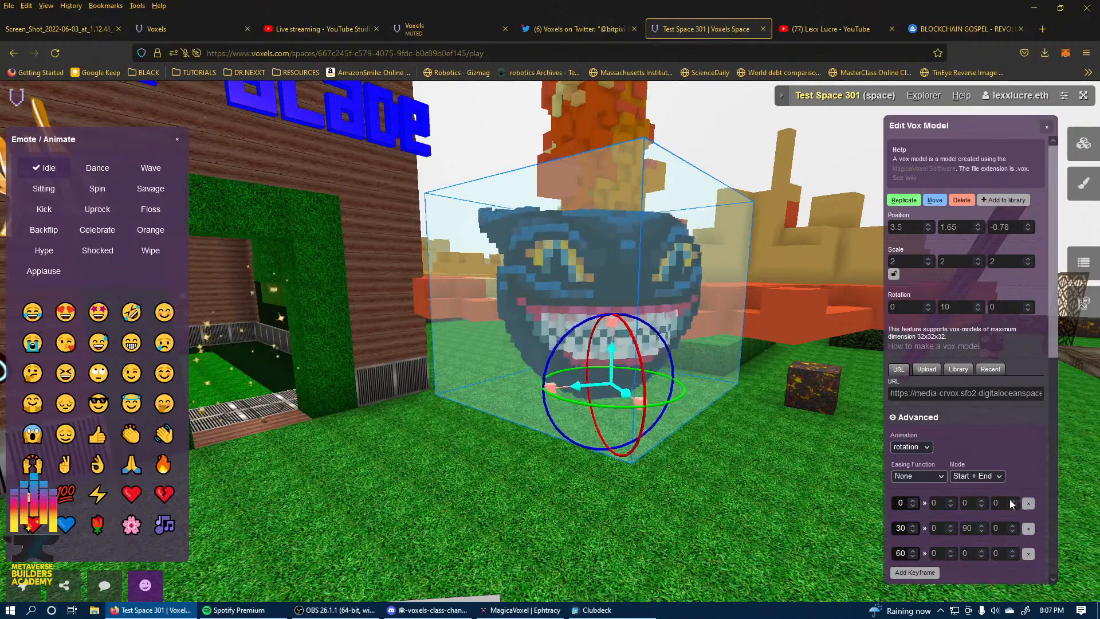
# Try the Bounce and Circle easing functions on the vox model's rotation animation, ending with Sine.
pyautogui.click(932, 475)
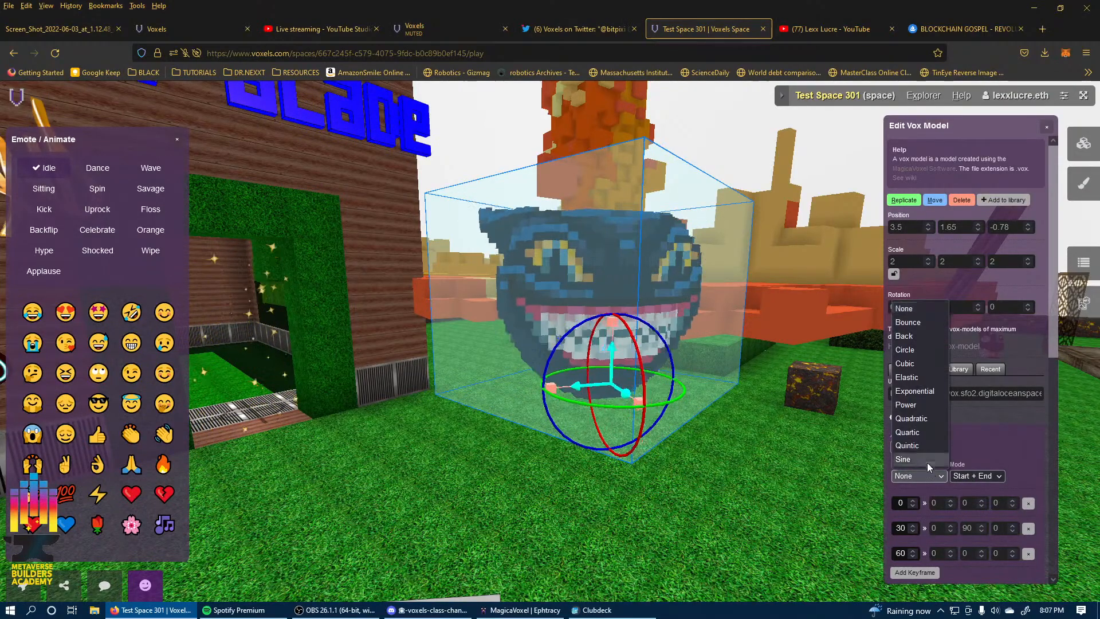
pyautogui.click(908, 324)
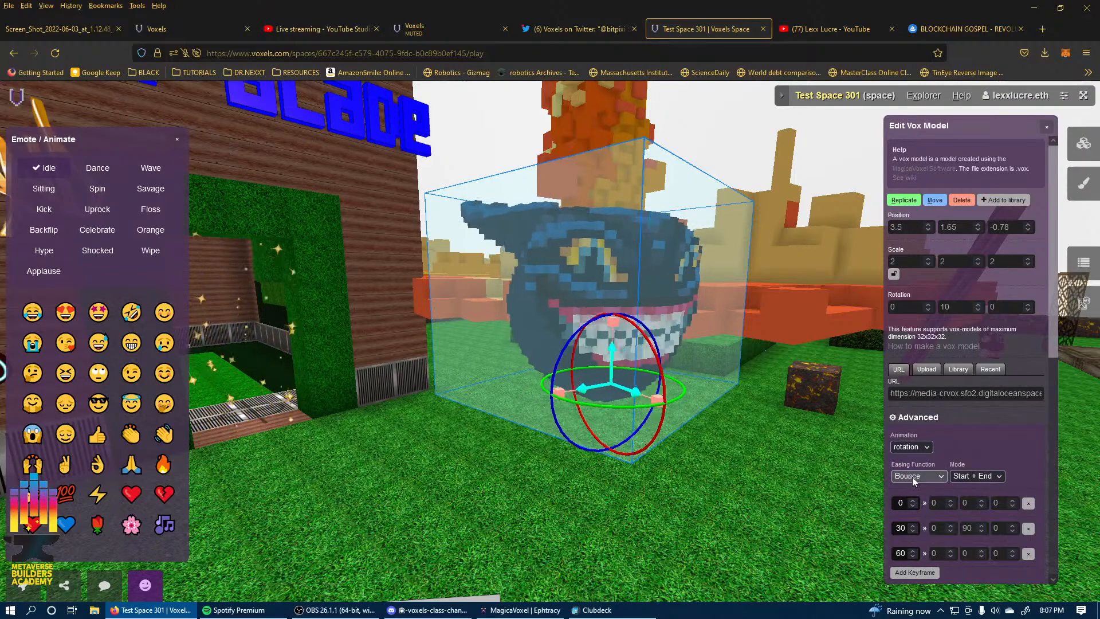
pyautogui.click(916, 478)
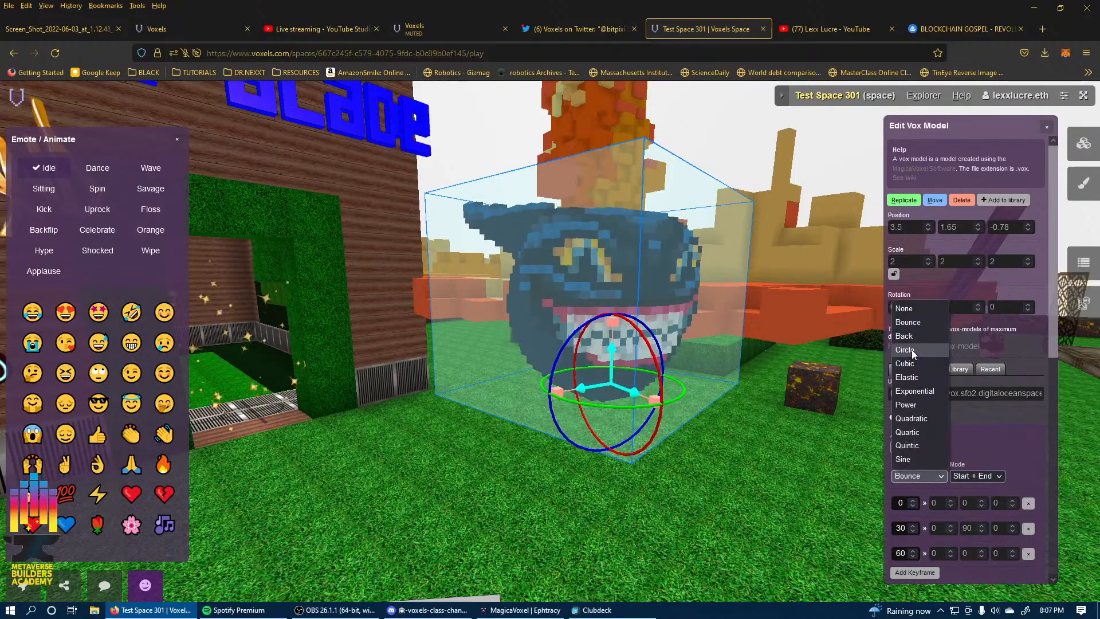
pyautogui.click(897, 391)
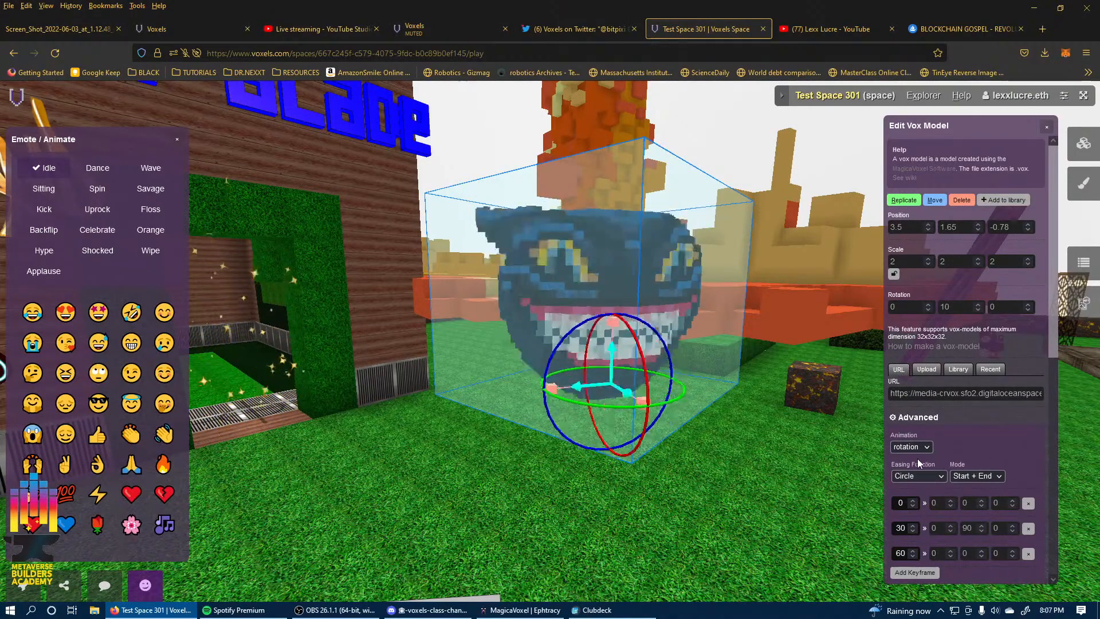
pyautogui.click(913, 477)
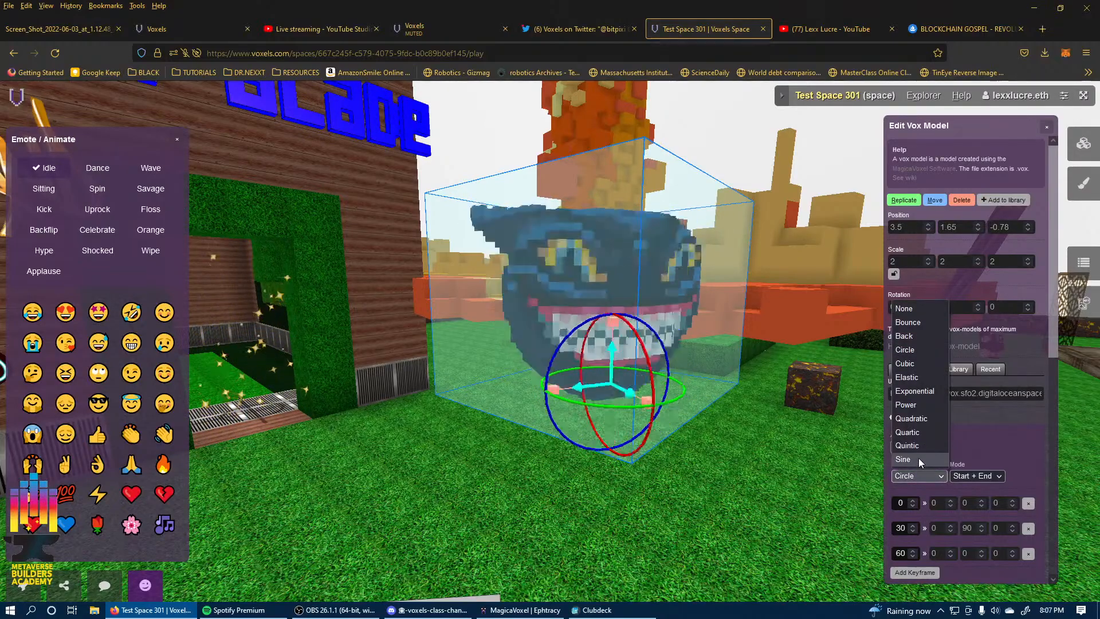
pyautogui.click(919, 459)
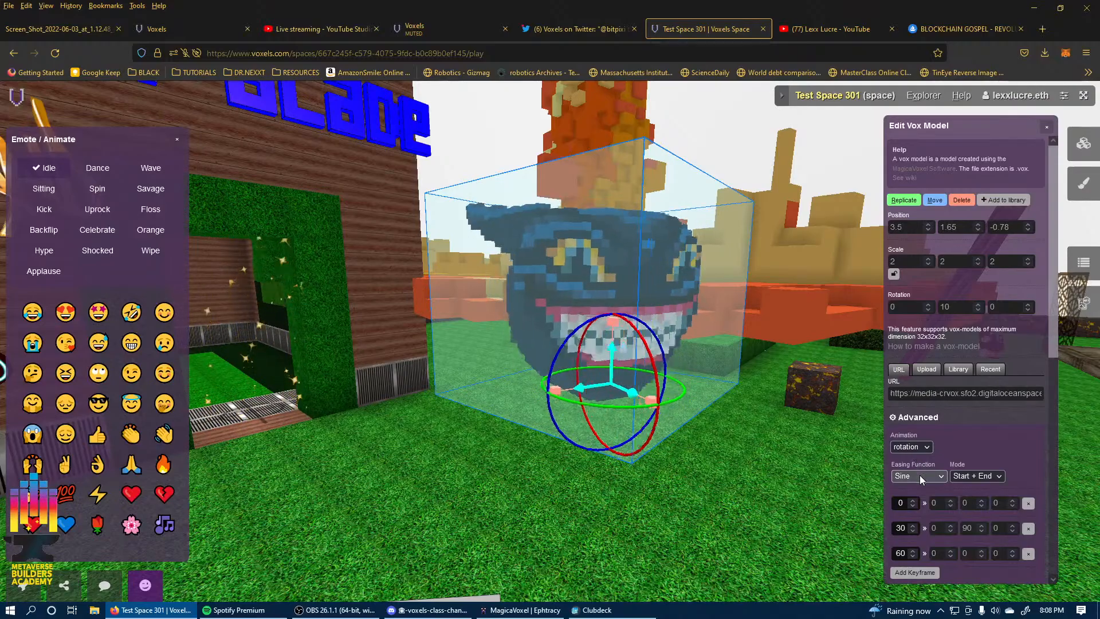
# Leave the vox model's settings and move the green-robed collectible model towards it, to about X 4.85 and Z -1.05.
pyautogui.click(468, 552)
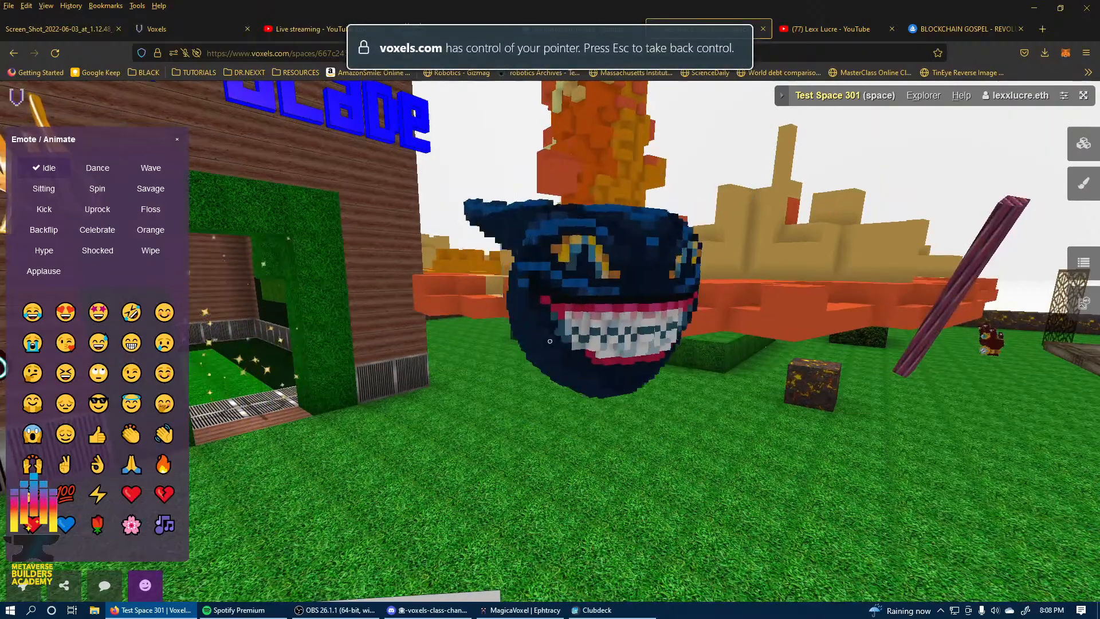
pyautogui.press('s')
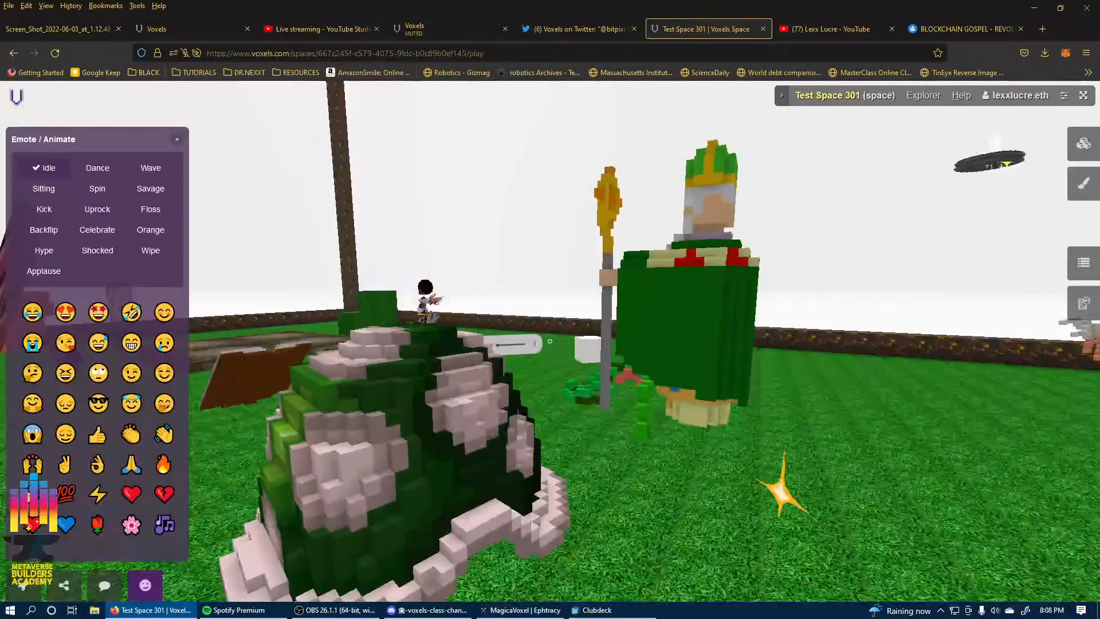
pyautogui.press('Tab')
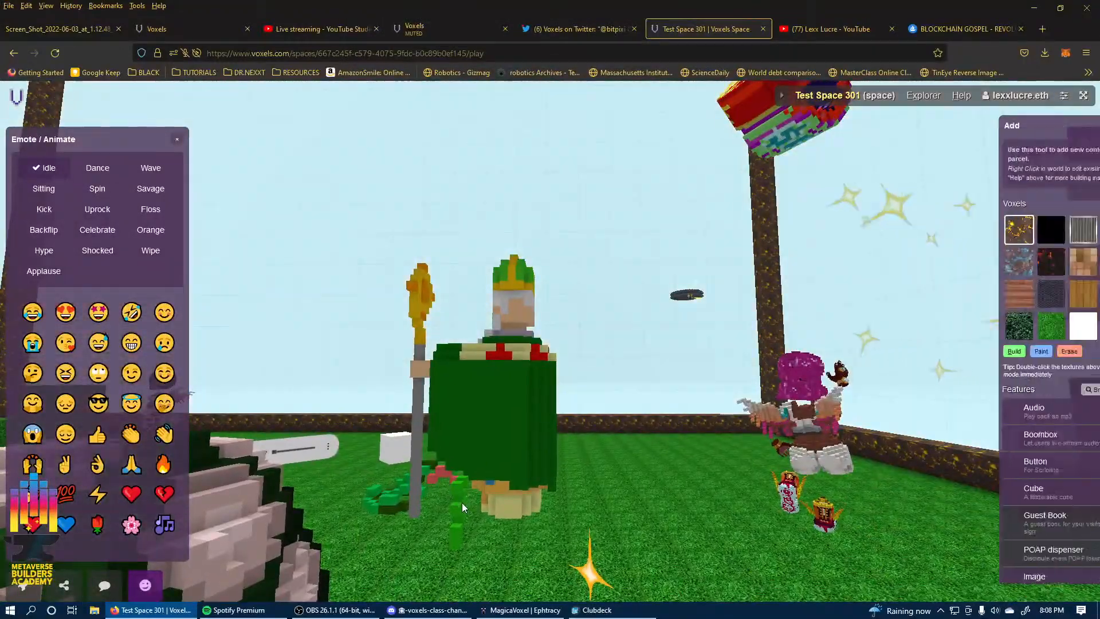
pyautogui.rightClick(445, 488)
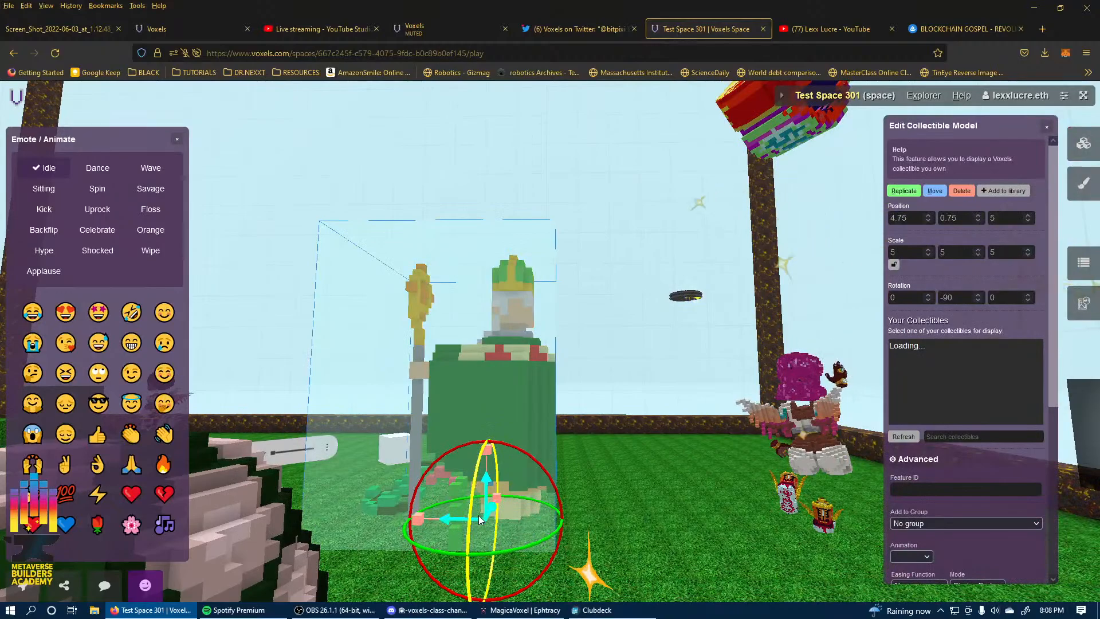
pyautogui.moveTo(490, 509); pyautogui.dragTo(296, 602)
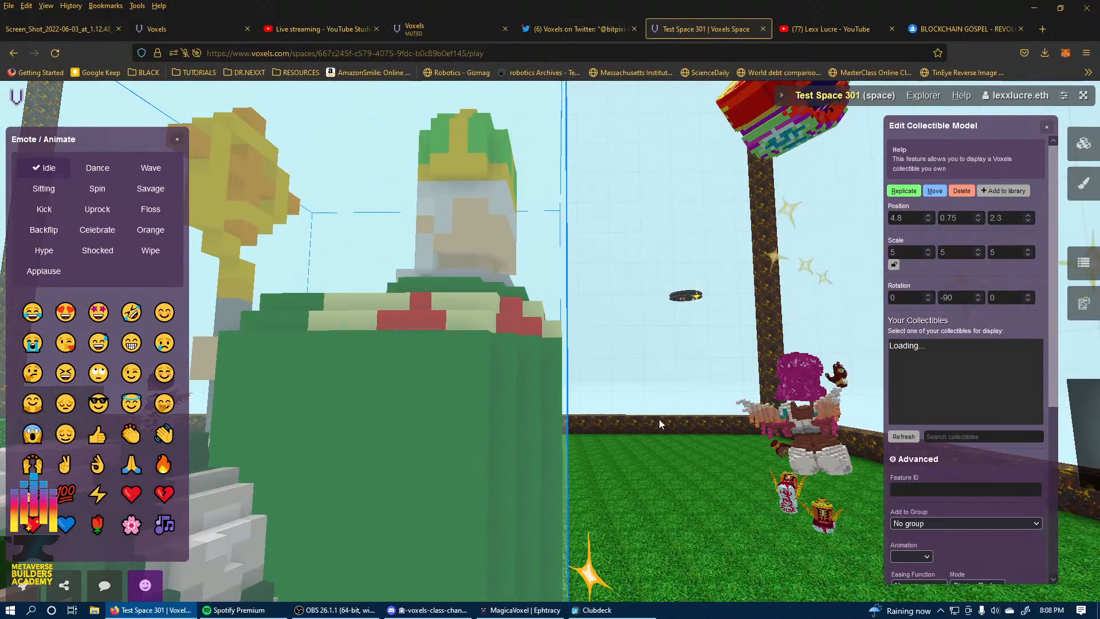
pyautogui.moveTo(660, 424); pyautogui.dragTo(401, 573)
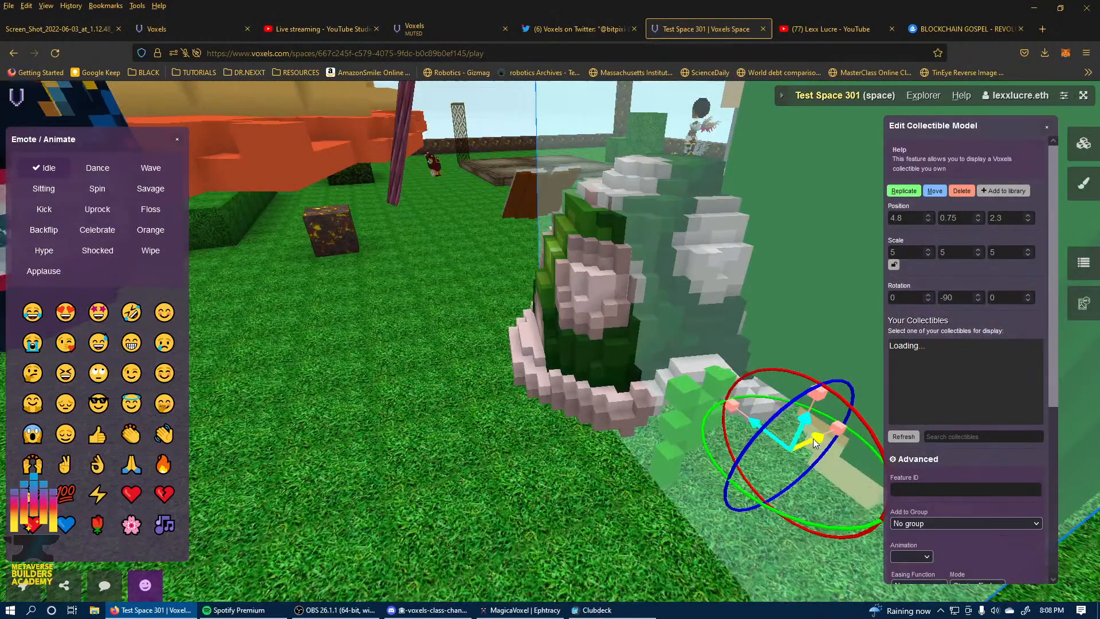
pyautogui.moveTo(813, 440); pyautogui.dragTo(3, 617)
pyautogui.moveTo(626, 476); pyautogui.dragTo(170, 494, button='right')
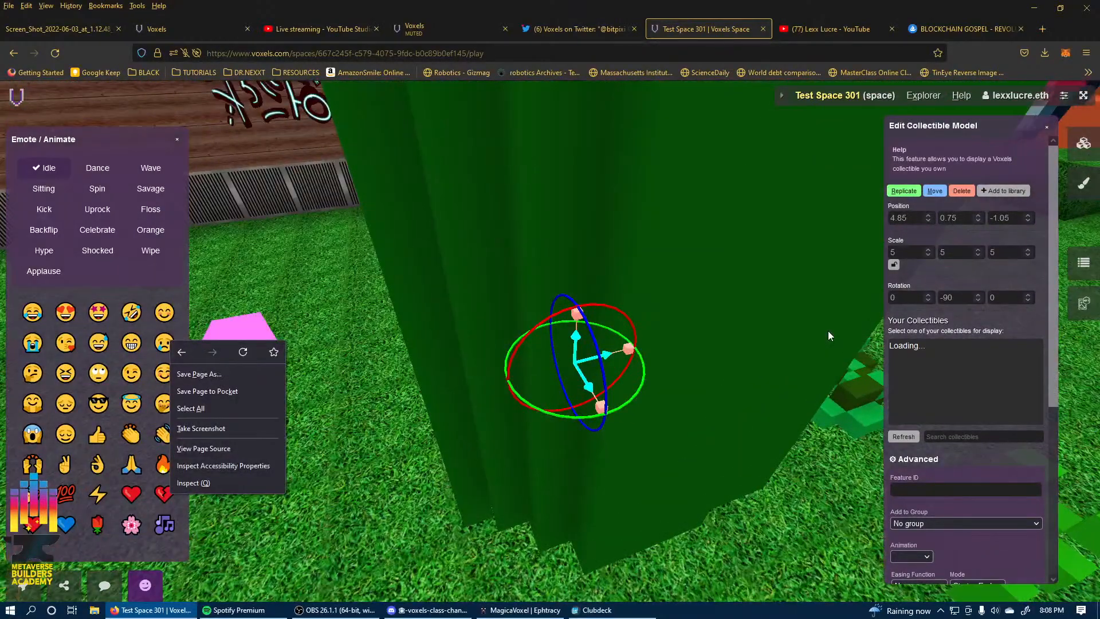
# Lock the collectible model's proportions and scale it uniformly to 2 on all axes.
pyautogui.click(905, 261)
pyautogui.click(894, 264)
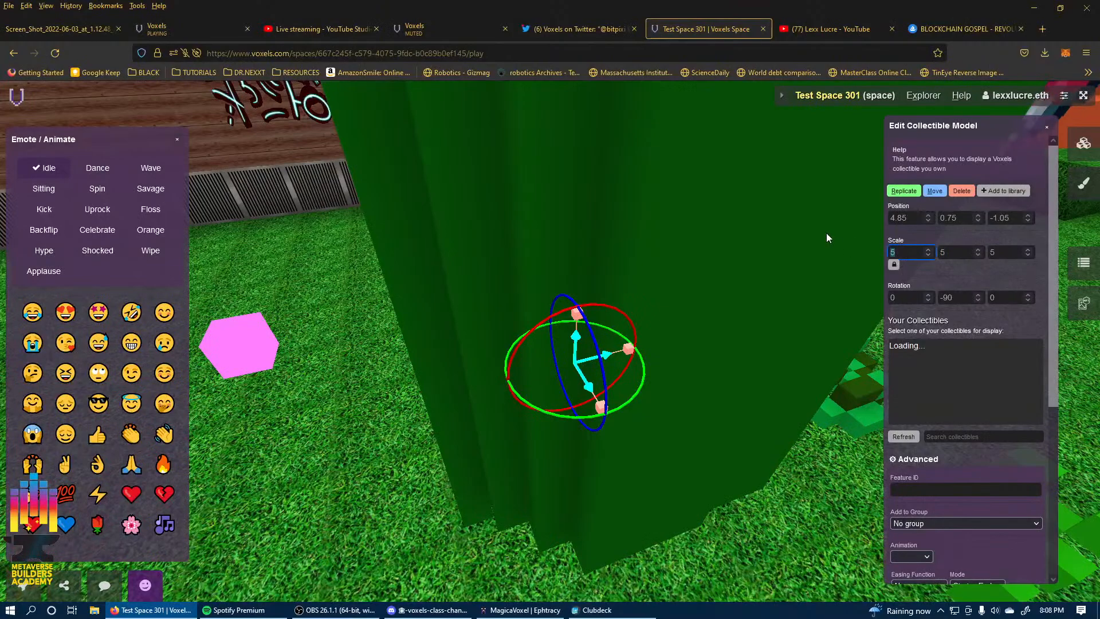
pyautogui.write('2')
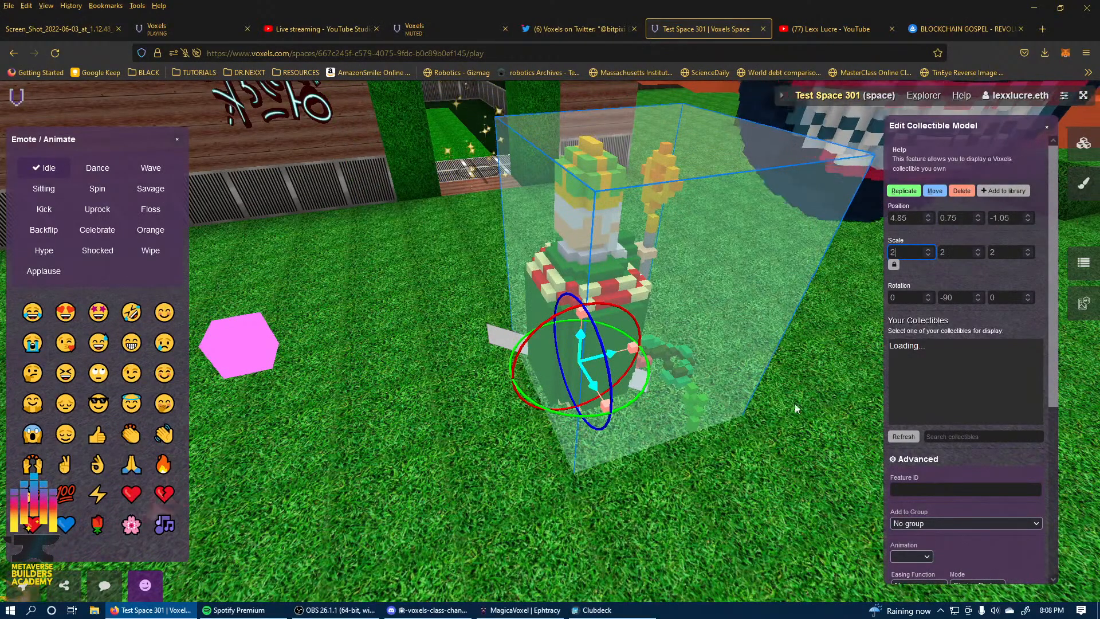
# Rotate the collectible model to about 67.3 on Y and place it beneath the vox head at about X 3.65, Z -0.57.
pyautogui.moveTo(795, 403); pyautogui.dragTo(707, 415, button='right')
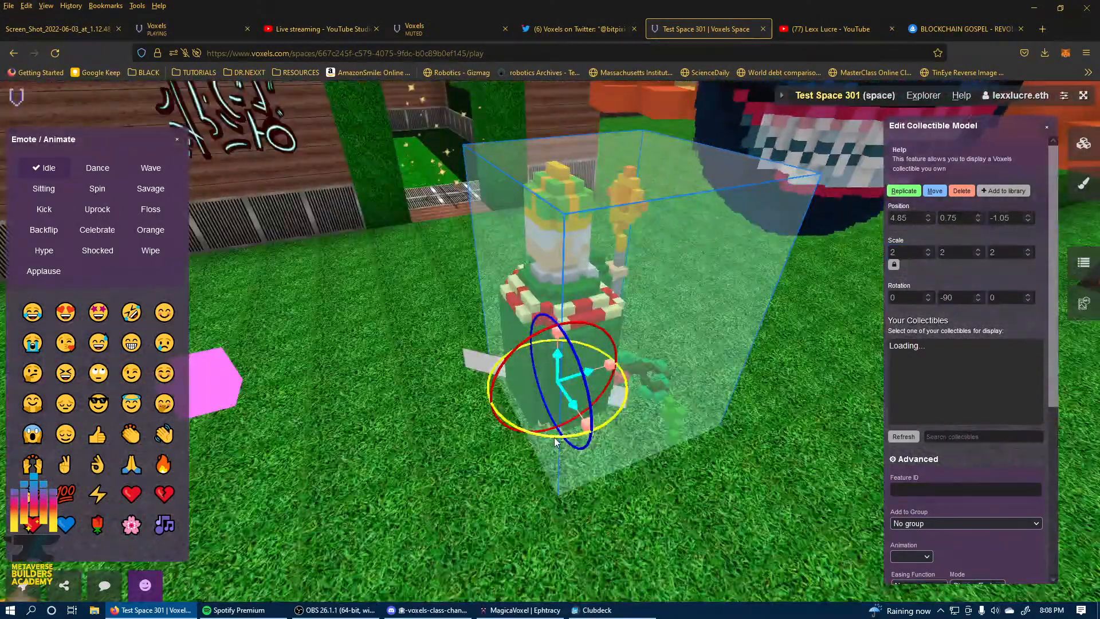
pyautogui.moveTo(562, 437); pyautogui.dragTo(738, 355)
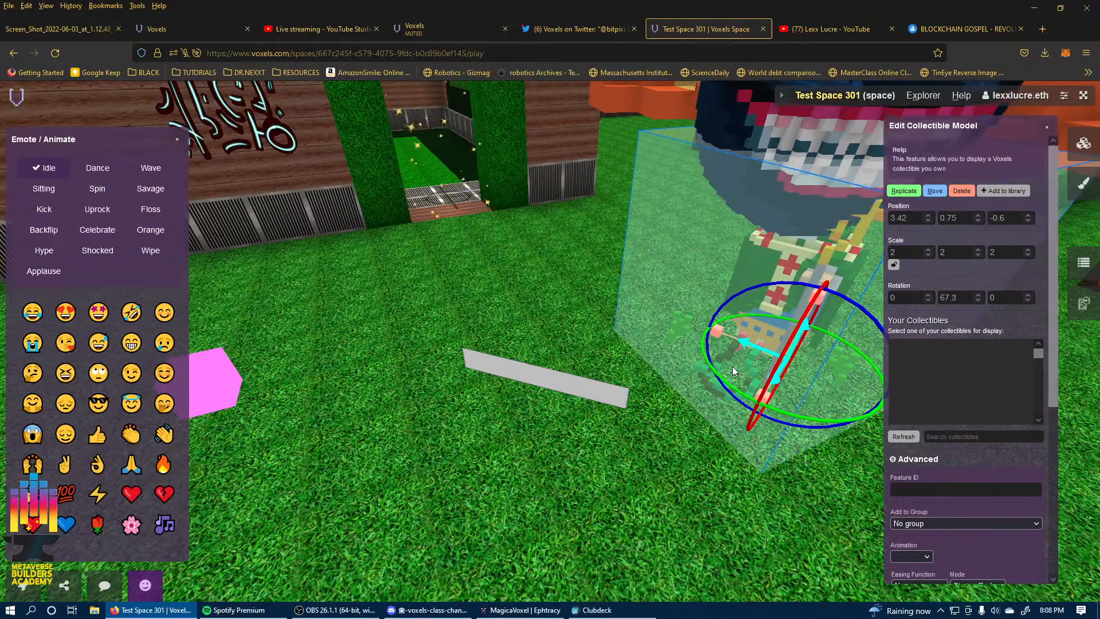
pyautogui.press('d')
pyautogui.moveTo(404, 489); pyautogui.dragTo(337, 492)
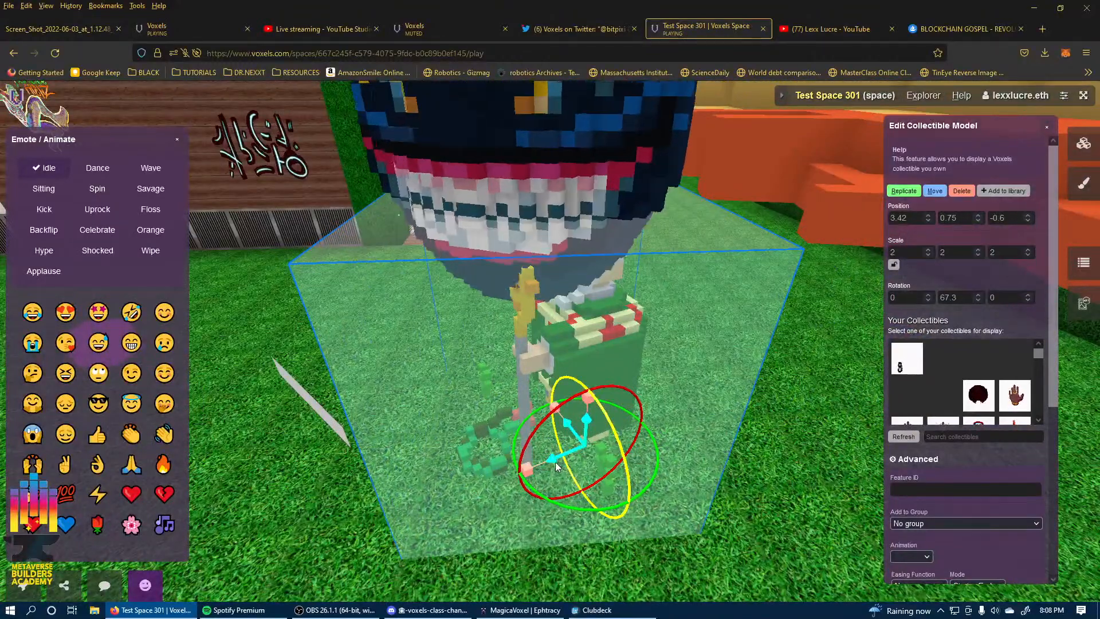
pyautogui.moveTo(552, 465); pyautogui.dragTo(499, 476)
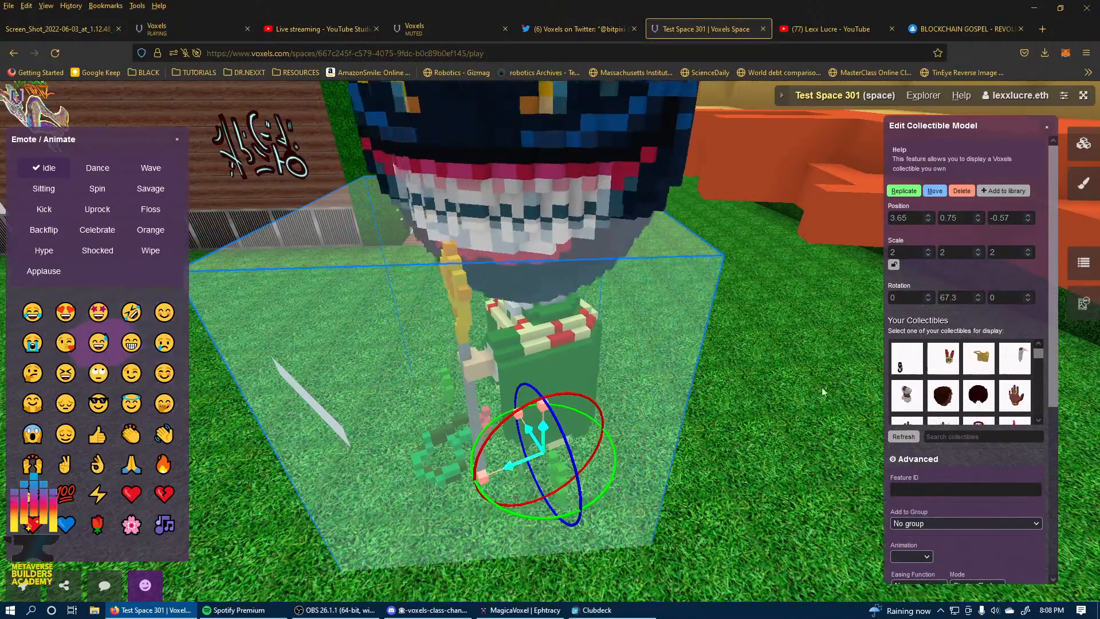
# Stretch the collectible model's Y scale to 2.3 and leave its settings.
pyautogui.click(978, 250)
pyautogui.click(977, 251)
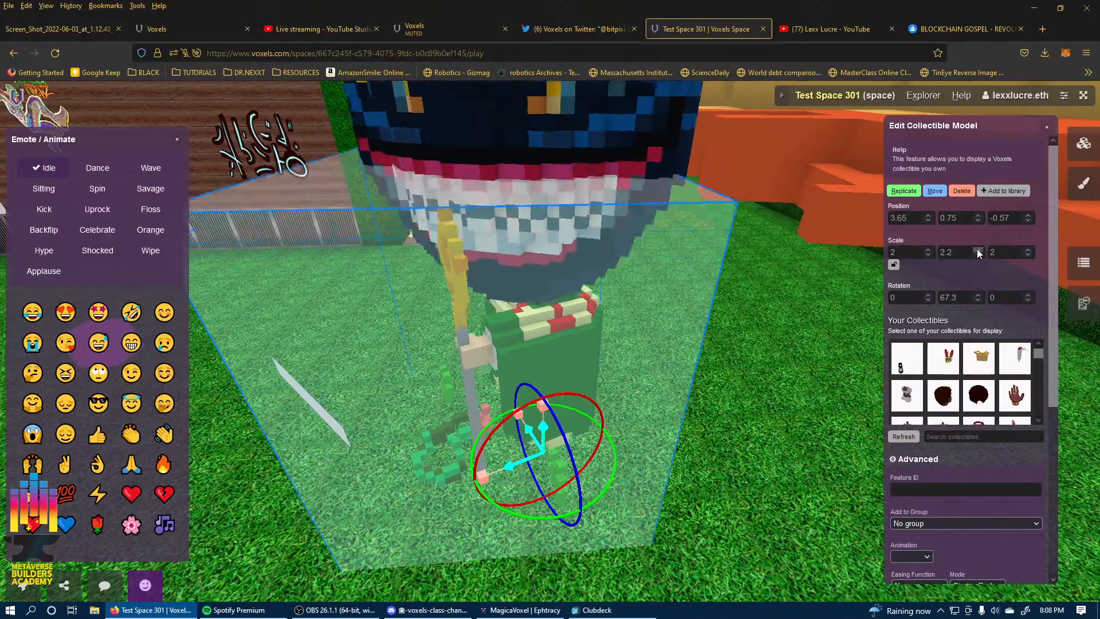
pyautogui.click(977, 250)
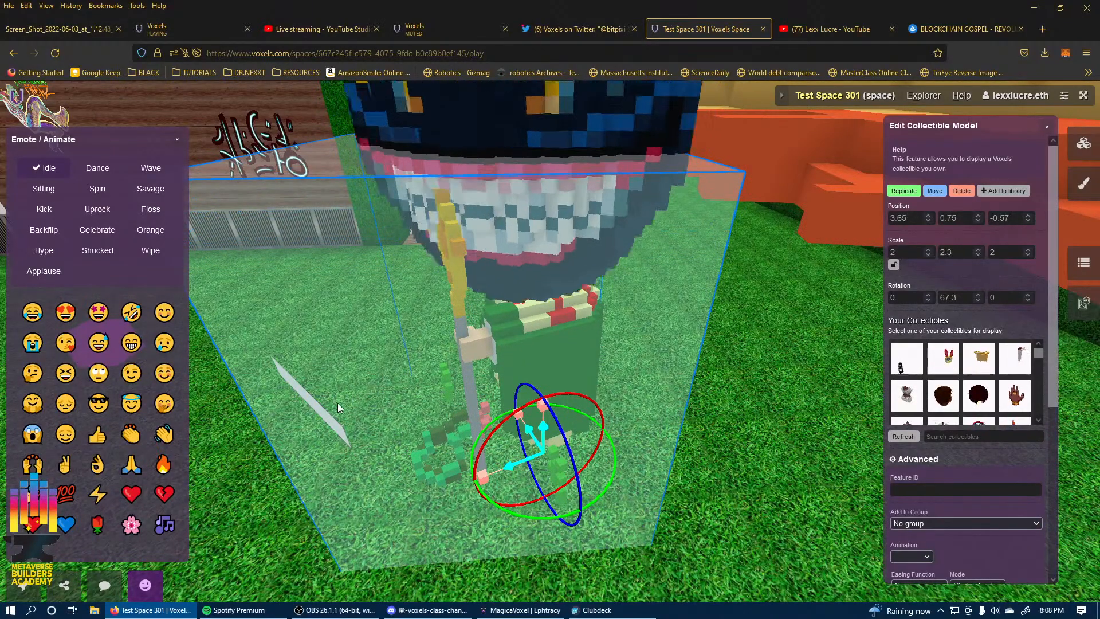
pyautogui.press('s')
pyautogui.press('a')
pyautogui.moveTo(338, 403); pyautogui.dragTo(640, 337)
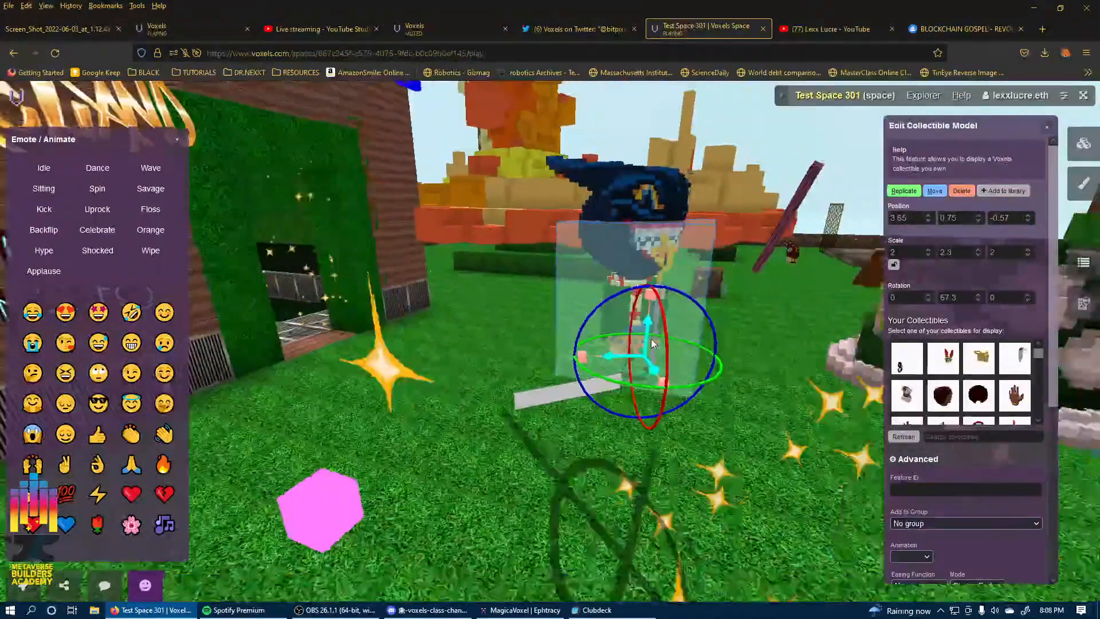
pyautogui.click(746, 426)
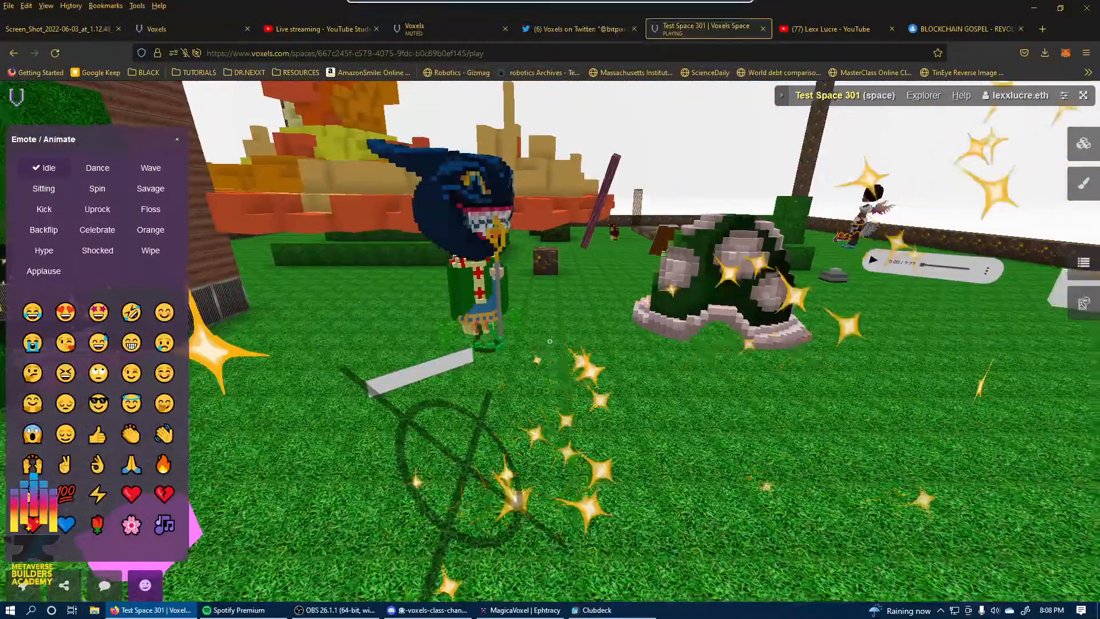
# Walk around the pink-haired figure and look back at the robed collectible combined with the animated vox head.
pyautogui.press('w')
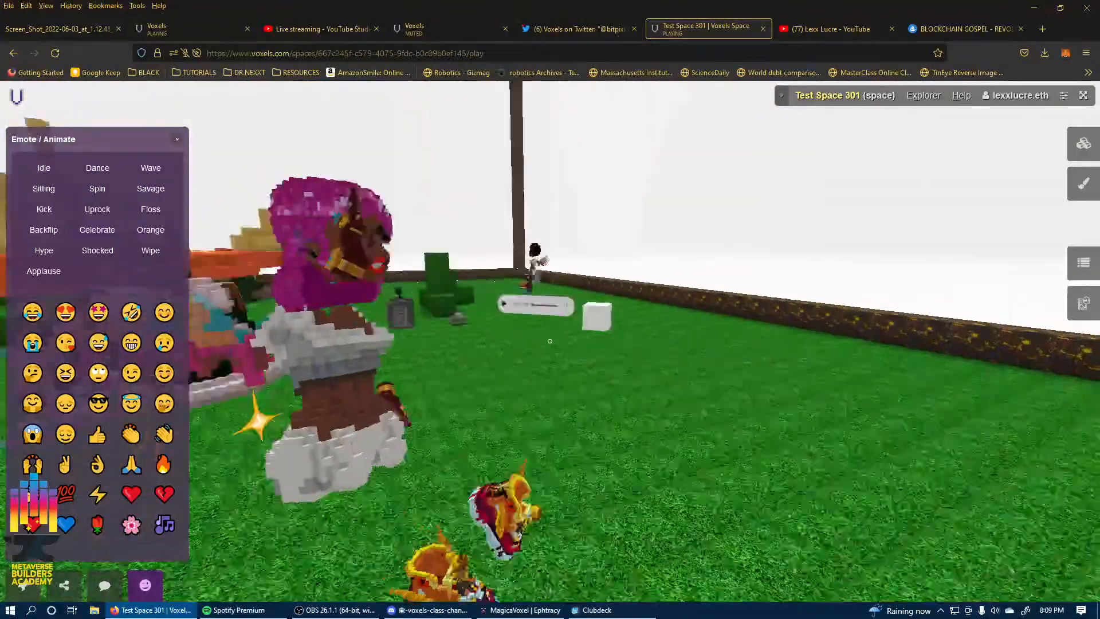
pyautogui.press('s')
pyautogui.press('w')
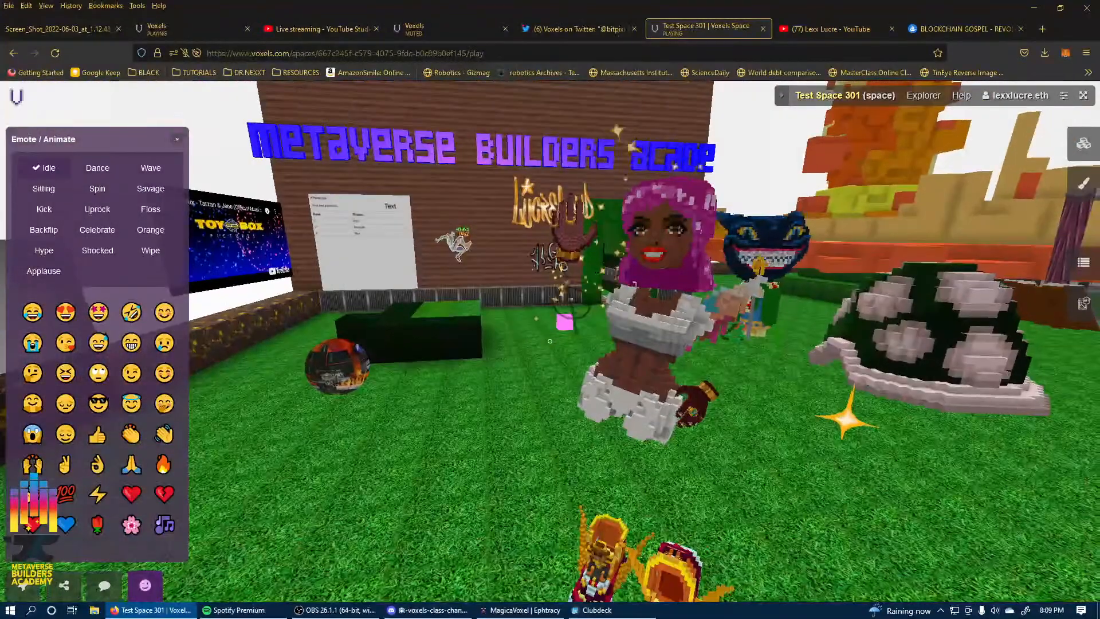
pyautogui.press('s')
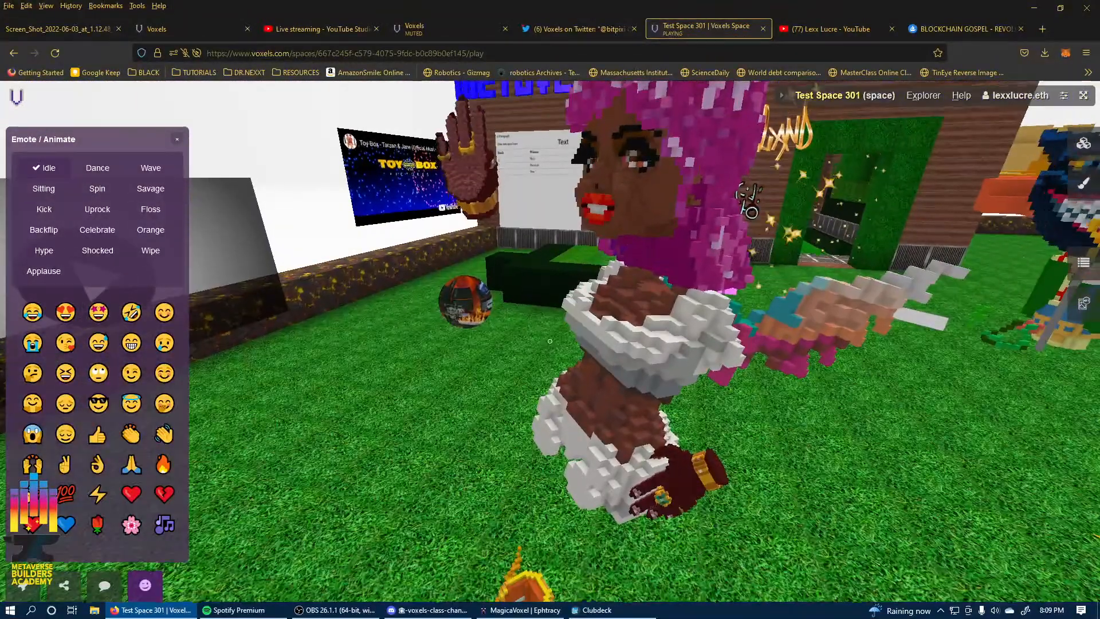
pyautogui.press('w')
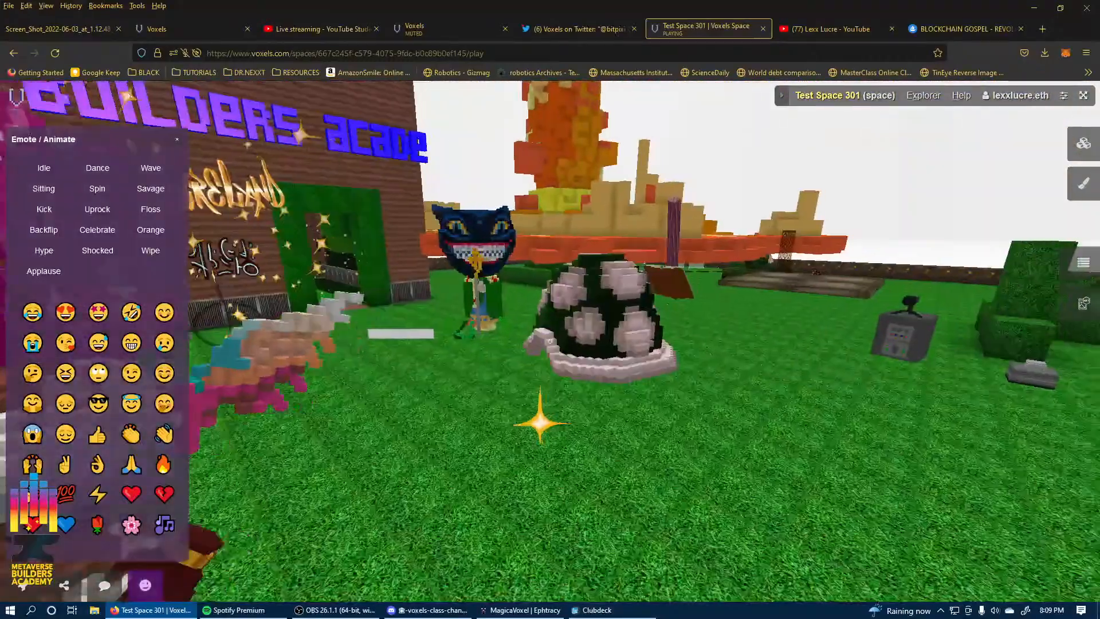
# Add a Youtube / Twitch feature on the open grass beside the white cube, at about X 4.25, Z 8.
pyautogui.press('w')
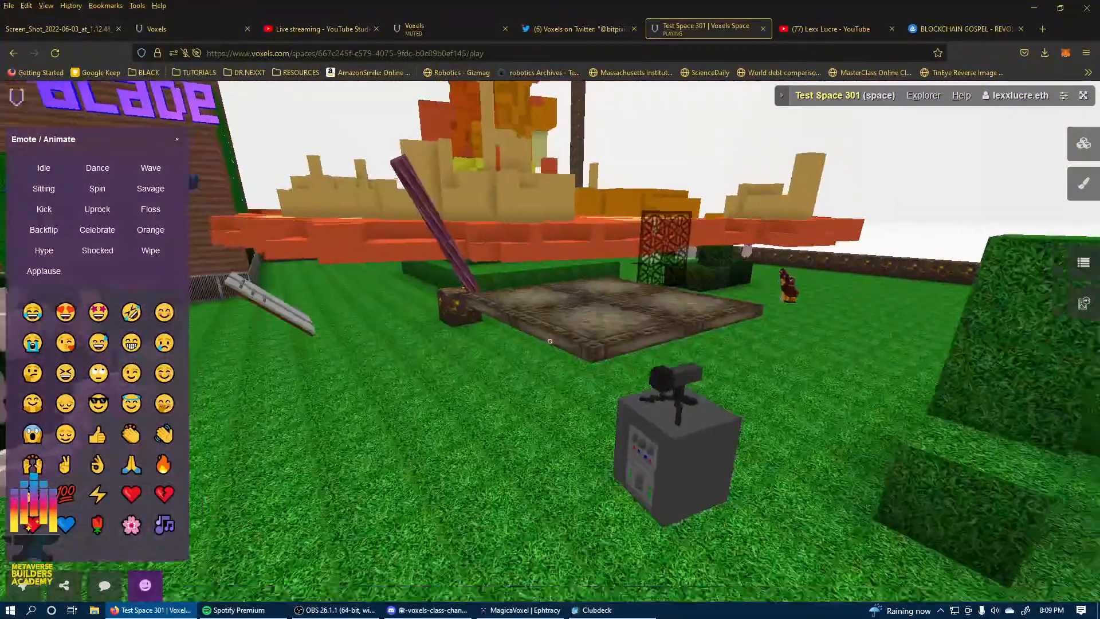
pyautogui.press('Tab')
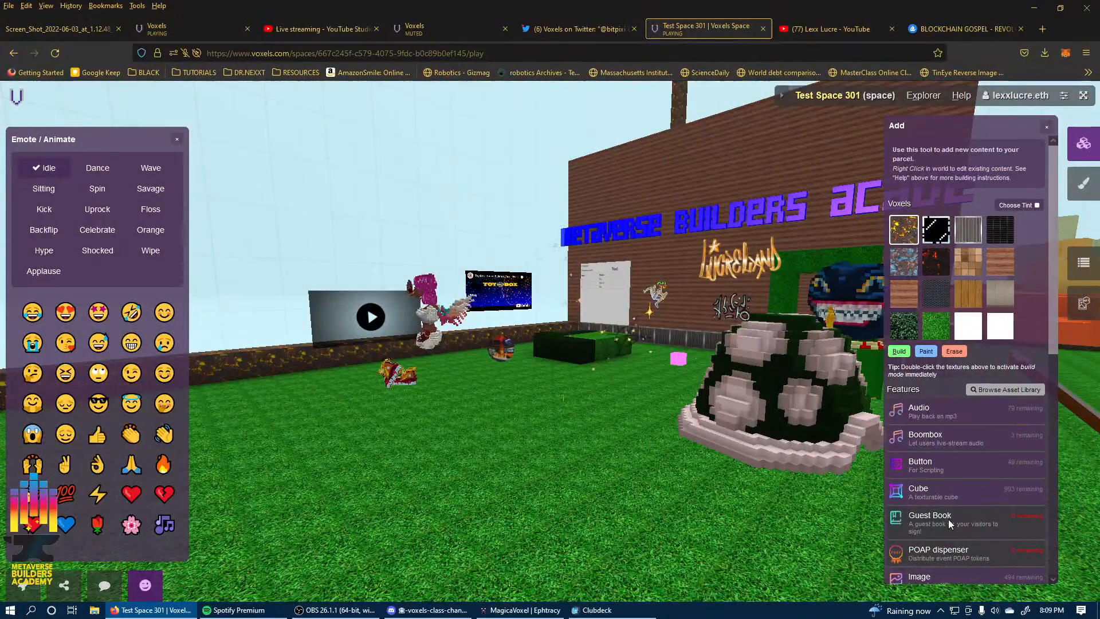
pyautogui.scroll(-5, 948, 519)
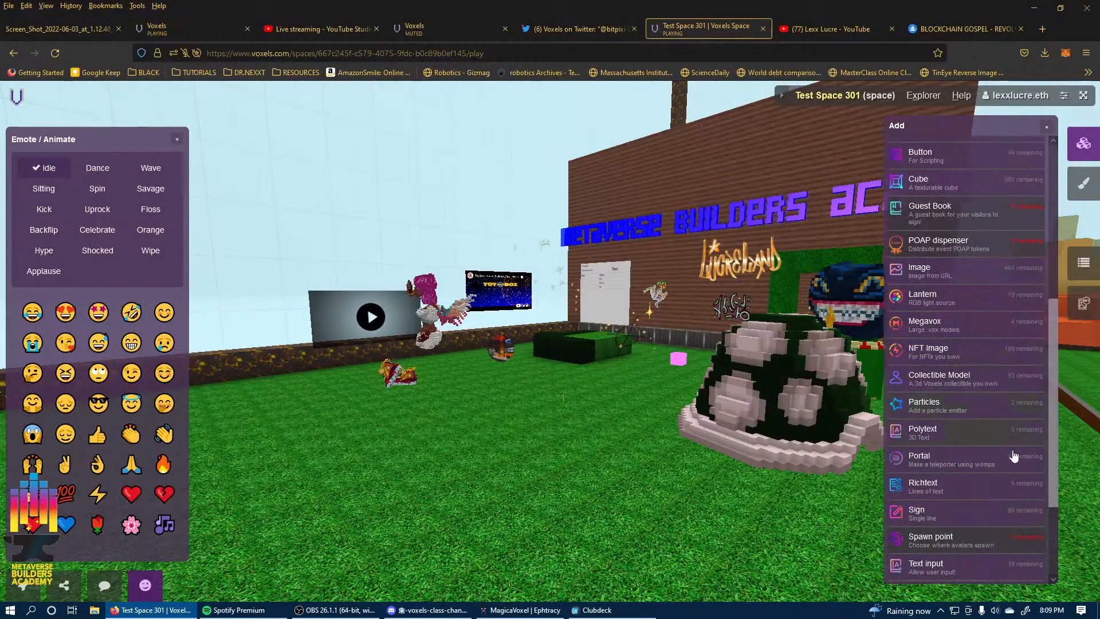
pyautogui.scroll(-2, 923, 502)
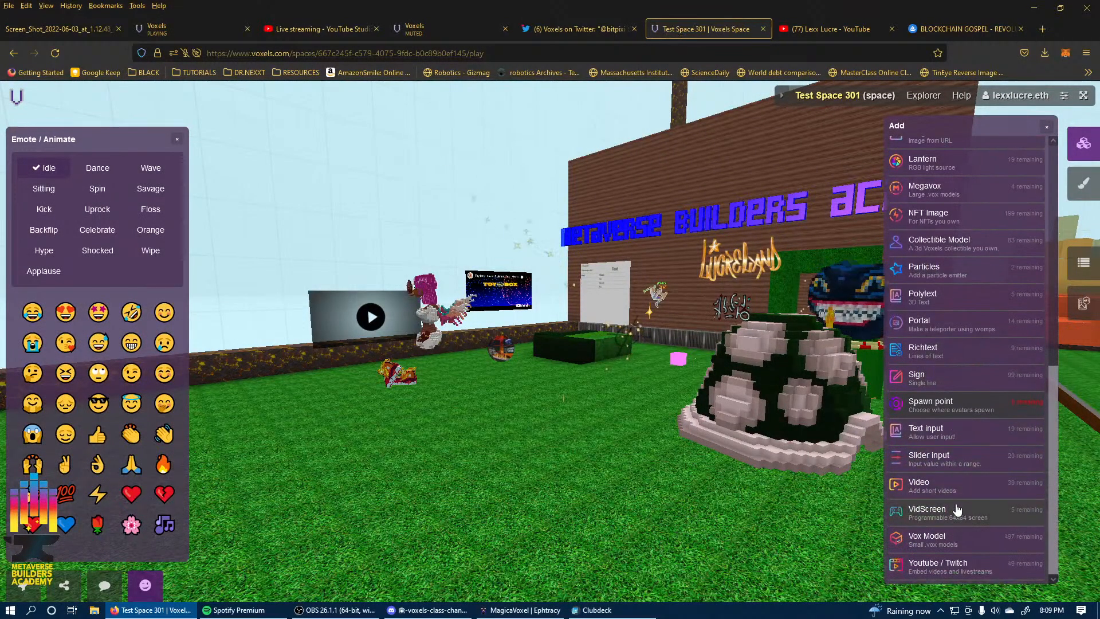
pyautogui.click(914, 567)
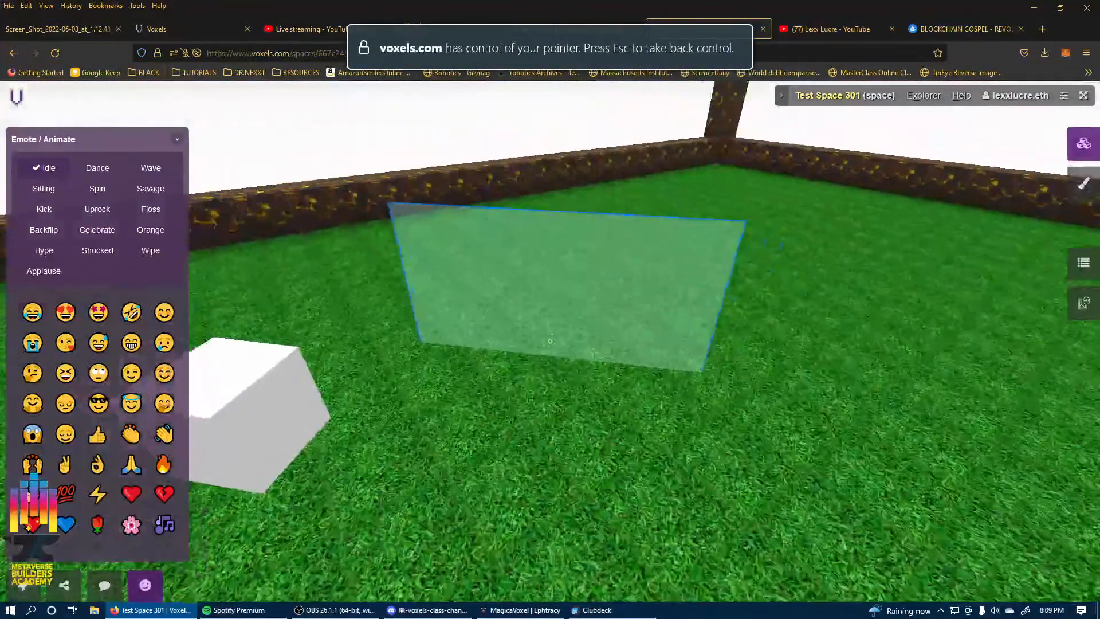
pyautogui.click(550, 340)
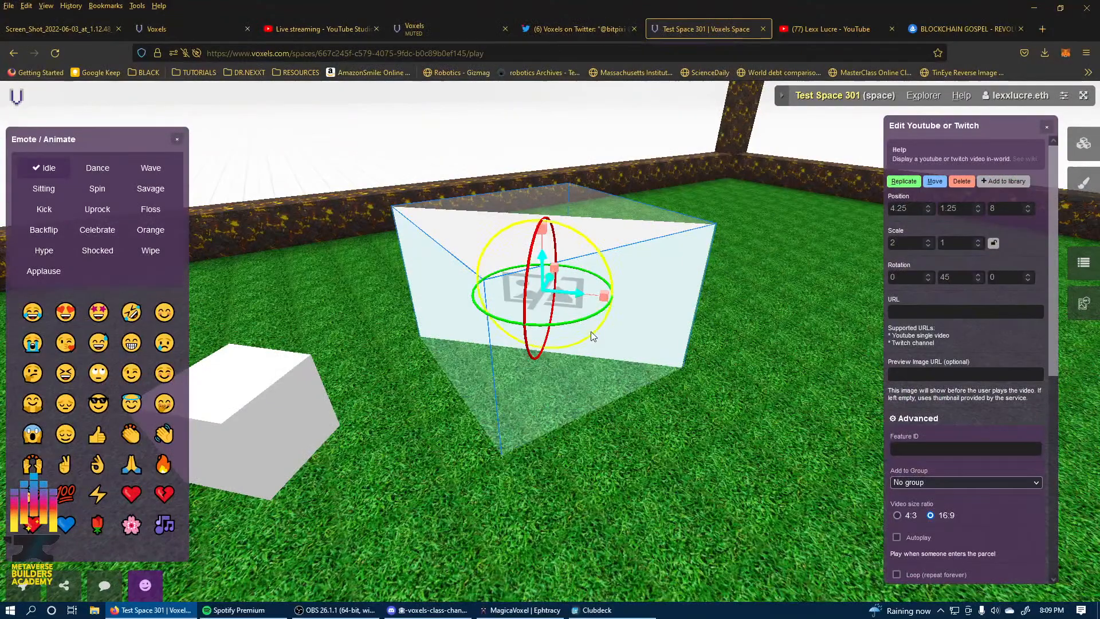
# Raise the video screen to 1.8 on Y and leave its settings.
pyautogui.moveTo(541, 283); pyautogui.dragTo(540, 193)
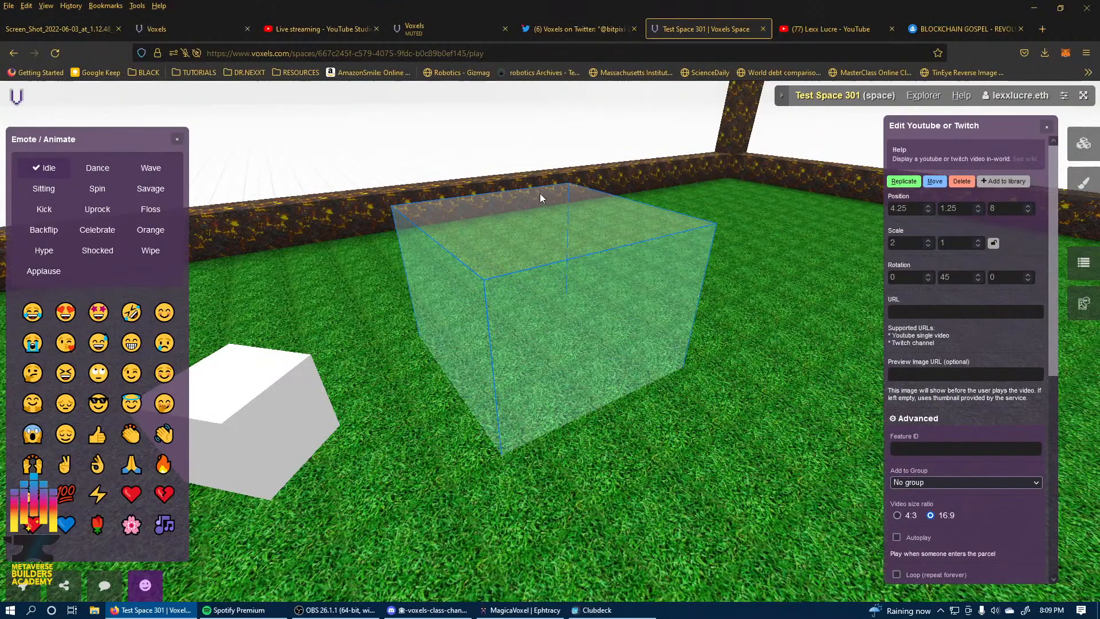
pyautogui.click(977, 212)
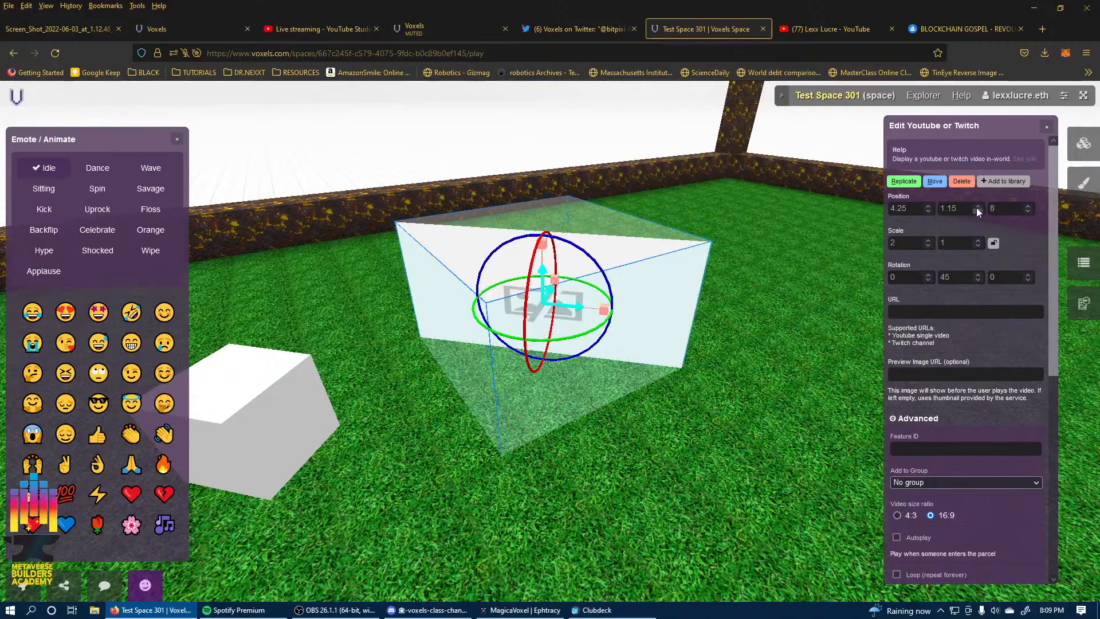
pyautogui.click(978, 206)
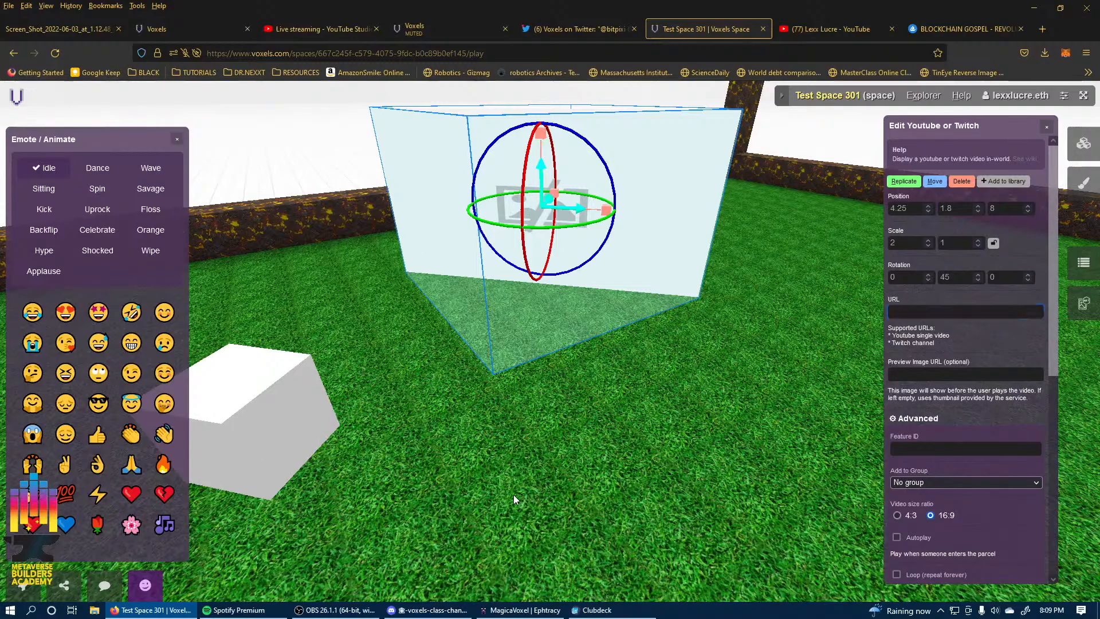
pyautogui.rightClick(665, 426)
pyautogui.click(665, 427)
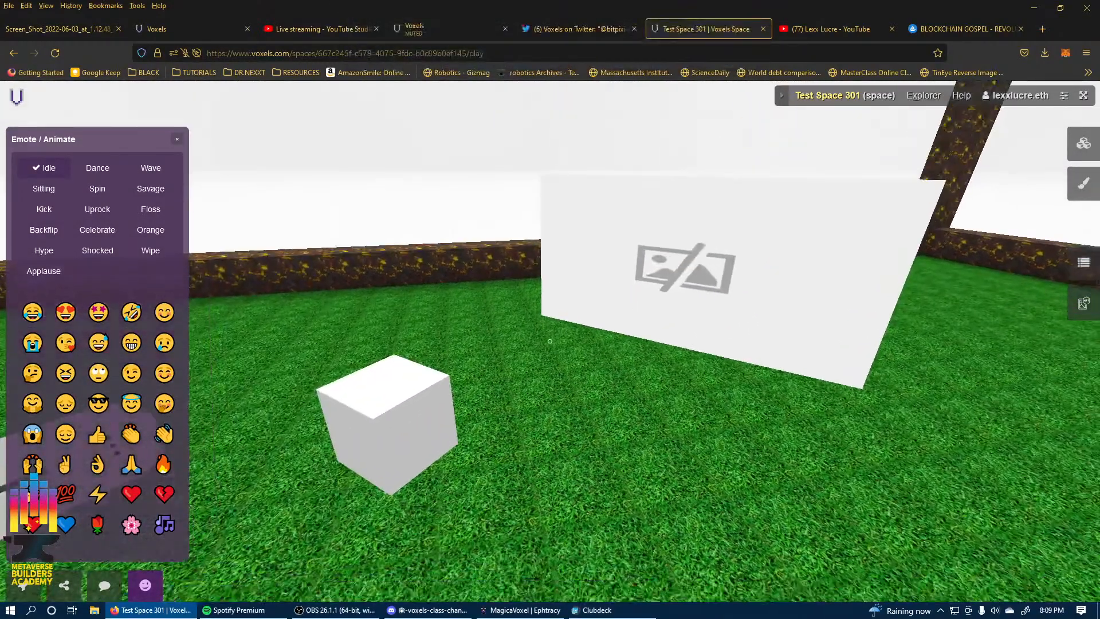
# Reopen the blank video screen's settings and delete it from the space.
pyautogui.rightClick(550, 341)
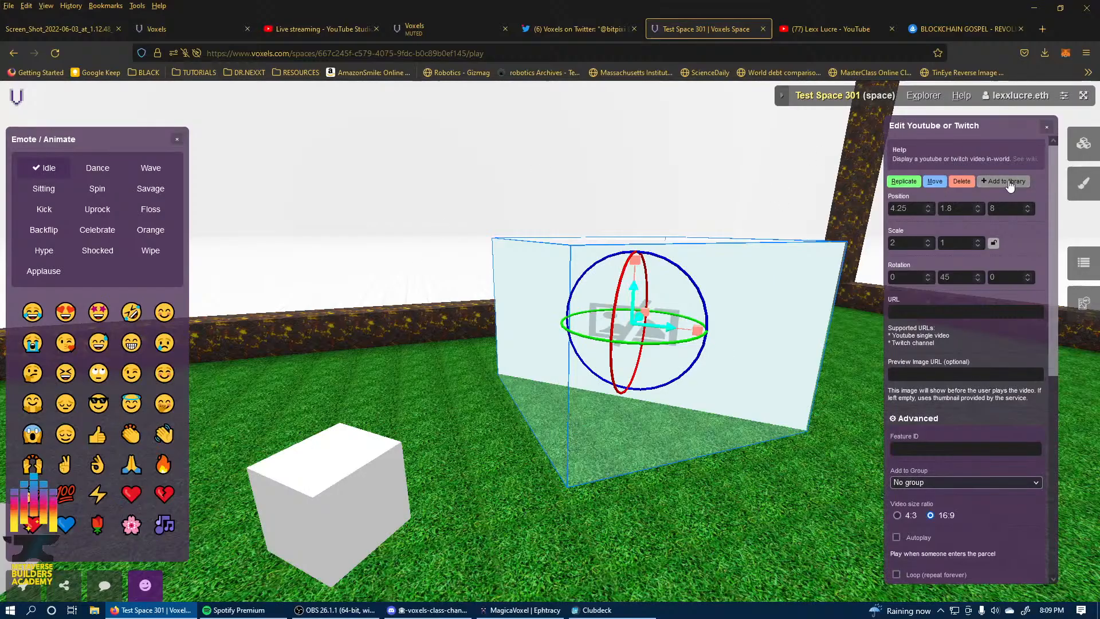
pyautogui.click(963, 182)
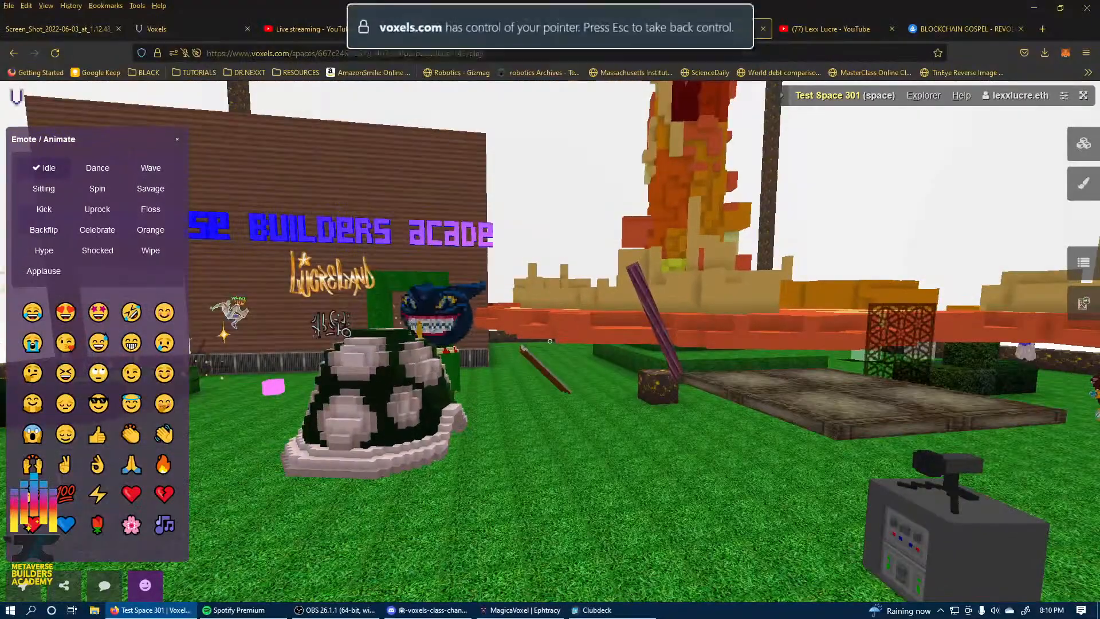
# Walk around the turtle shell and animated vox head, and switch to a third-person view of the avatar.
pyautogui.press('w')
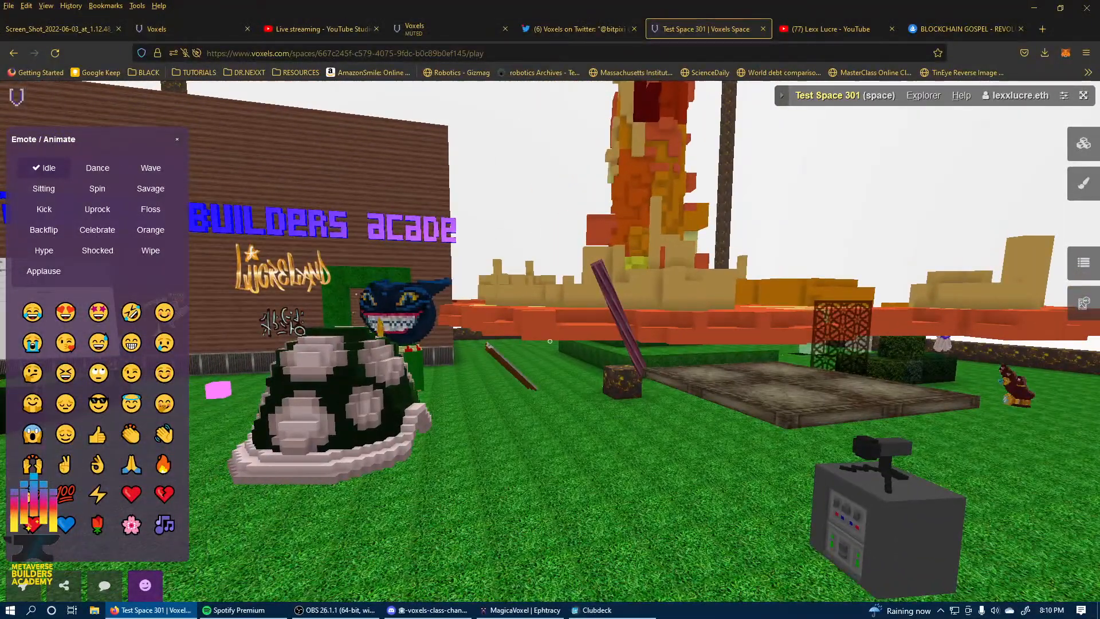
pyautogui.press('w')
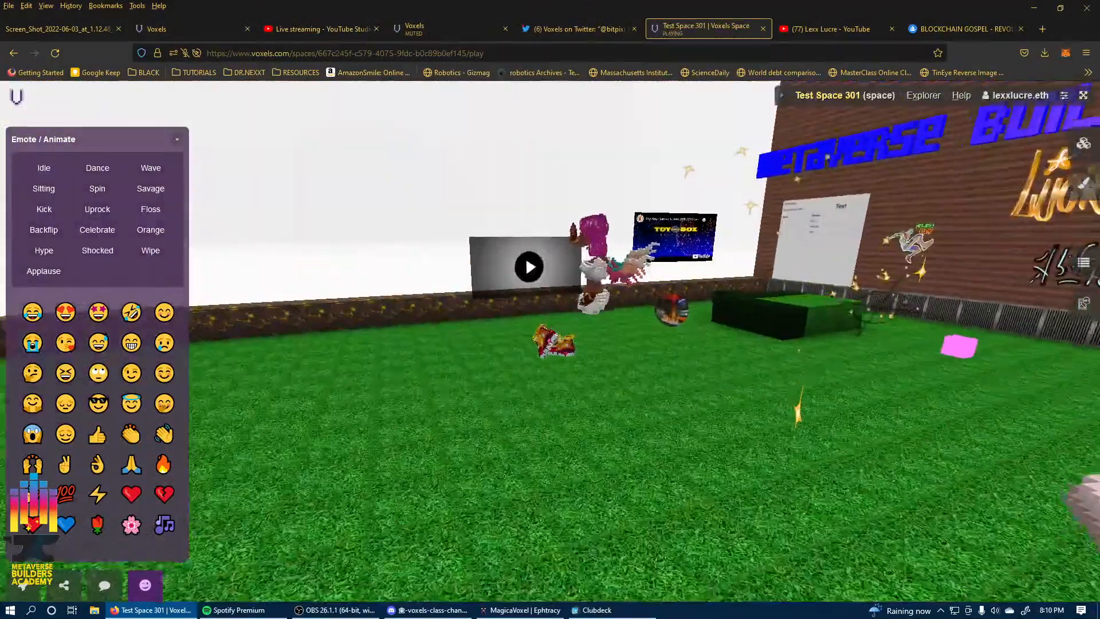
pyautogui.press('w')
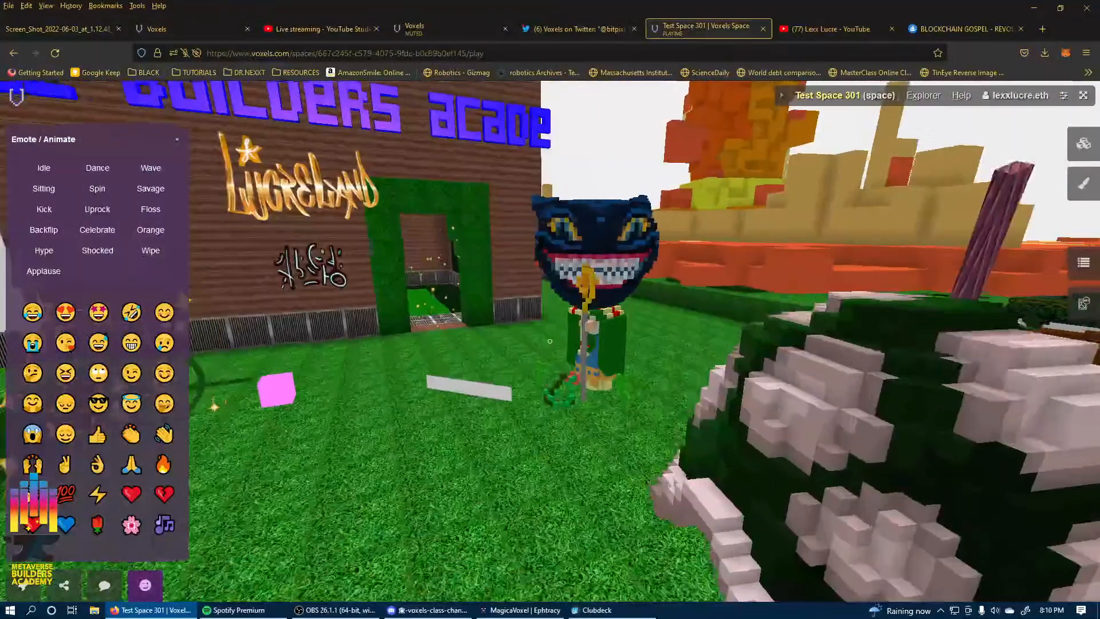
pyautogui.press('w')
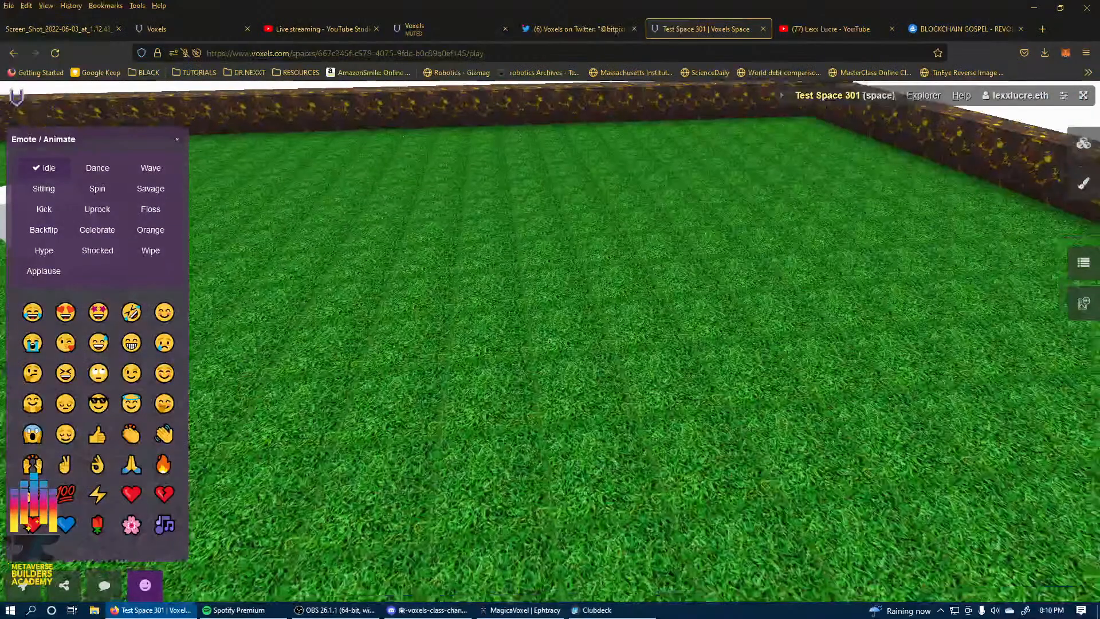
pyautogui.press('c')
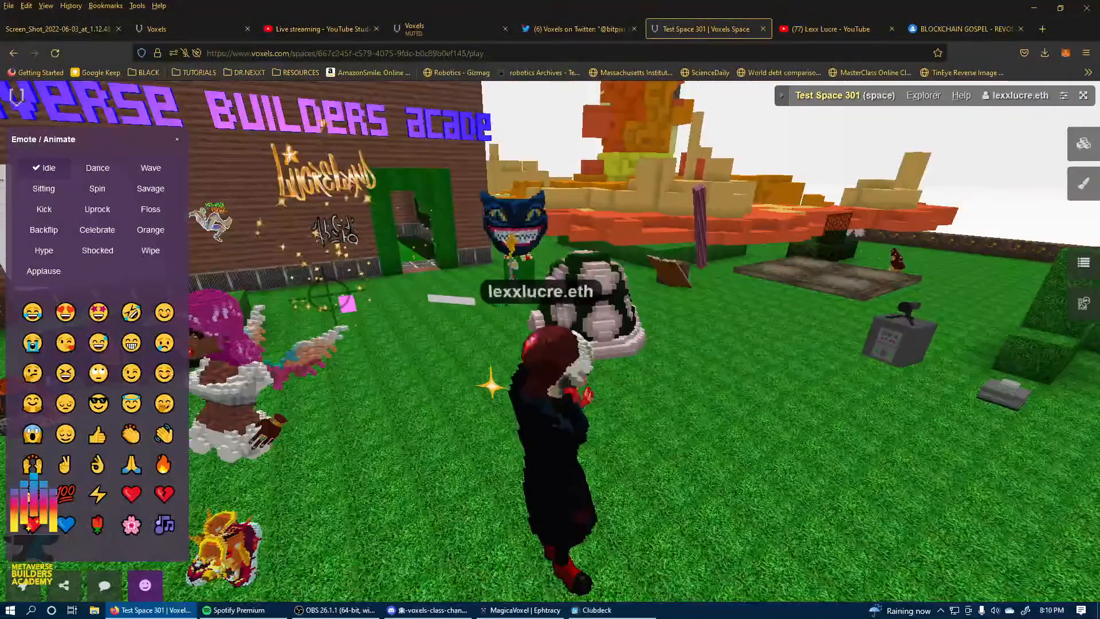